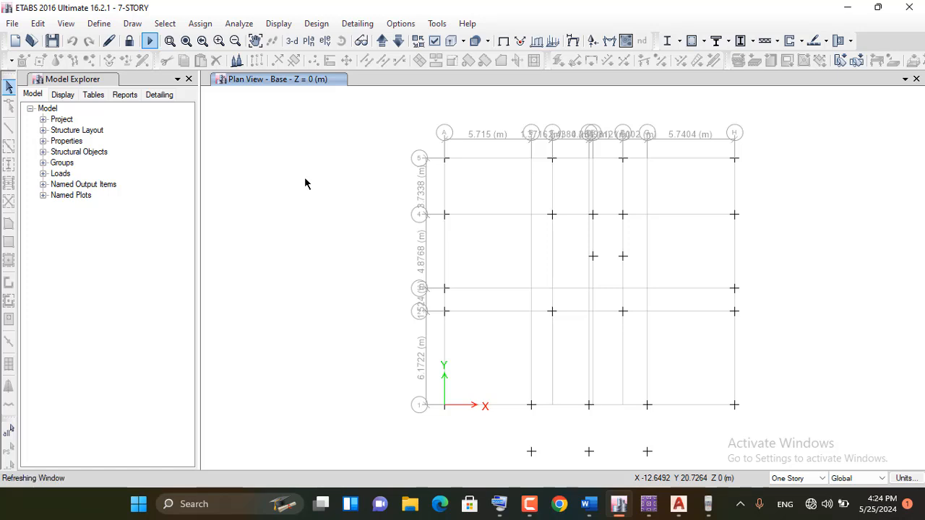
Show the whole building in 3D and check which elevation views are available
{"action": "left_click", "coordinate": [293, 42]}
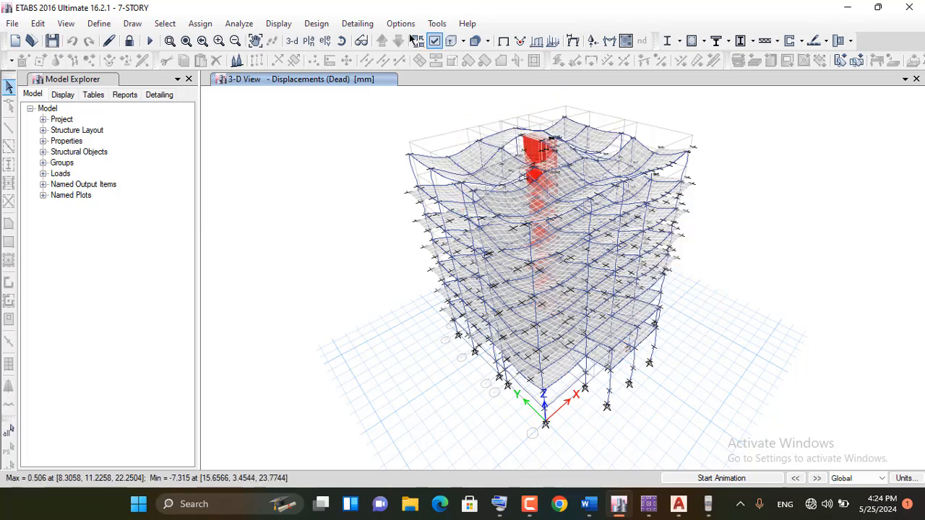
{"action": "left_click", "coordinate": [326, 42]}
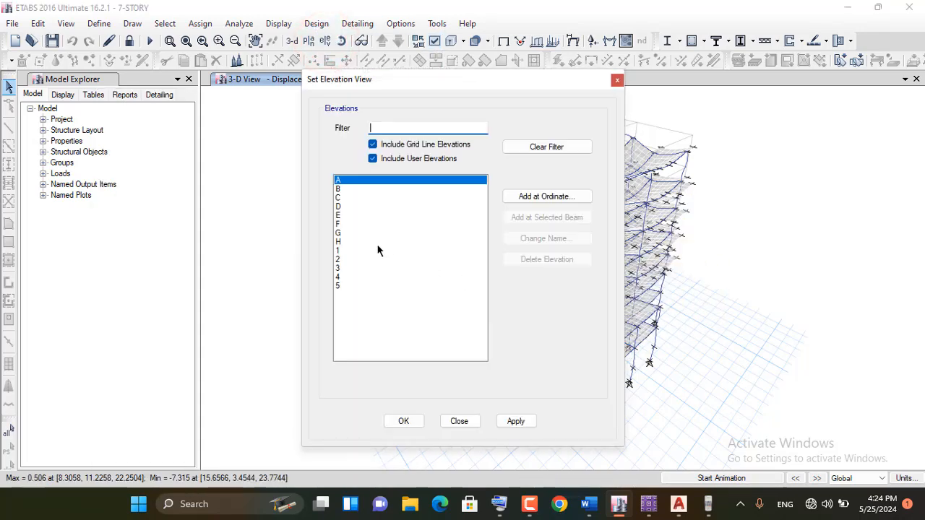
{"action": "left_click", "coordinate": [616, 80]}
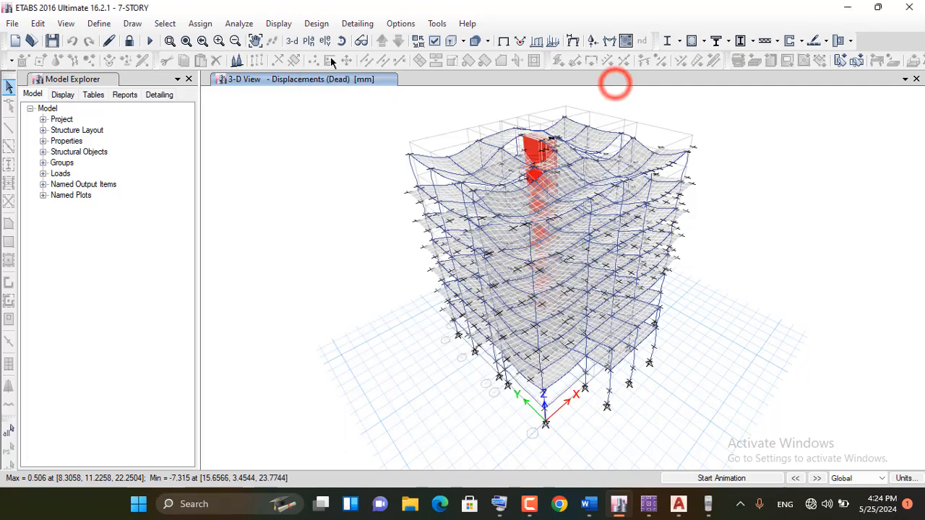
Display the plan view of the Base level
{"action": "left_click", "coordinate": [309, 41]}
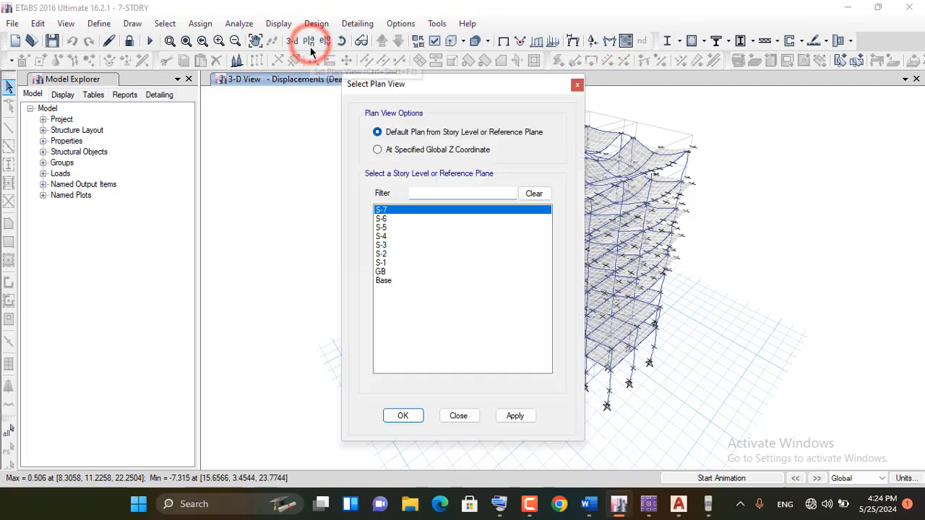
{"action": "left_click", "coordinate": [381, 280]}
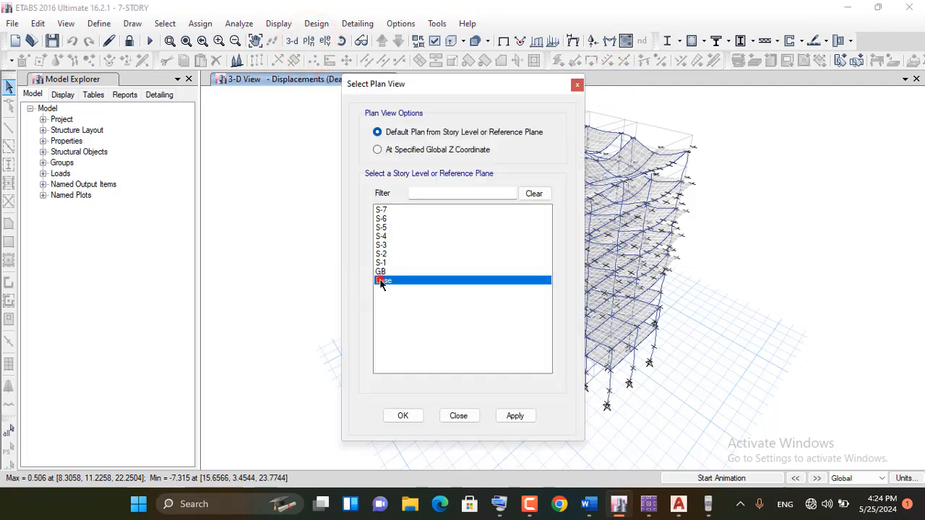
{"action": "left_click", "coordinate": [519, 417]}
{"action": "left_click", "coordinate": [395, 416]}
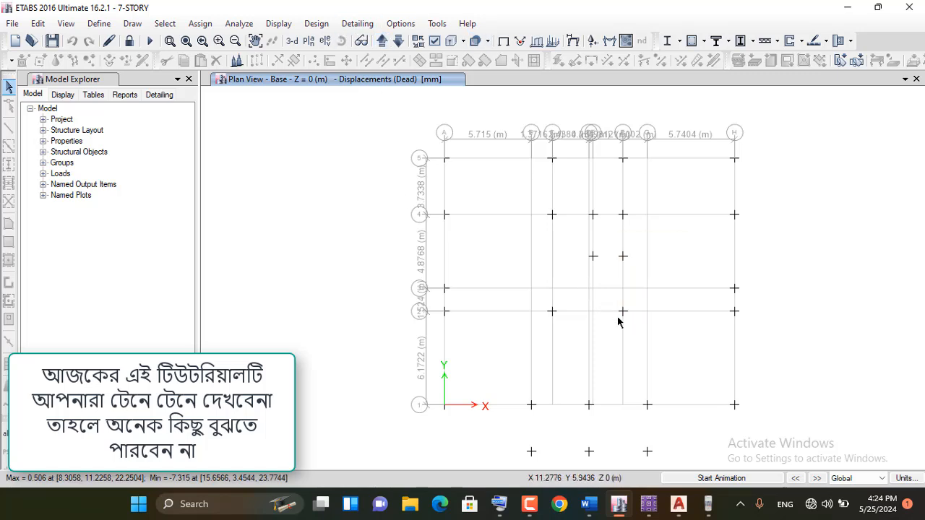
Check which load combinations are available for displaying the support reactions, without applying any
{"action": "left_click", "coordinate": [595, 43]}
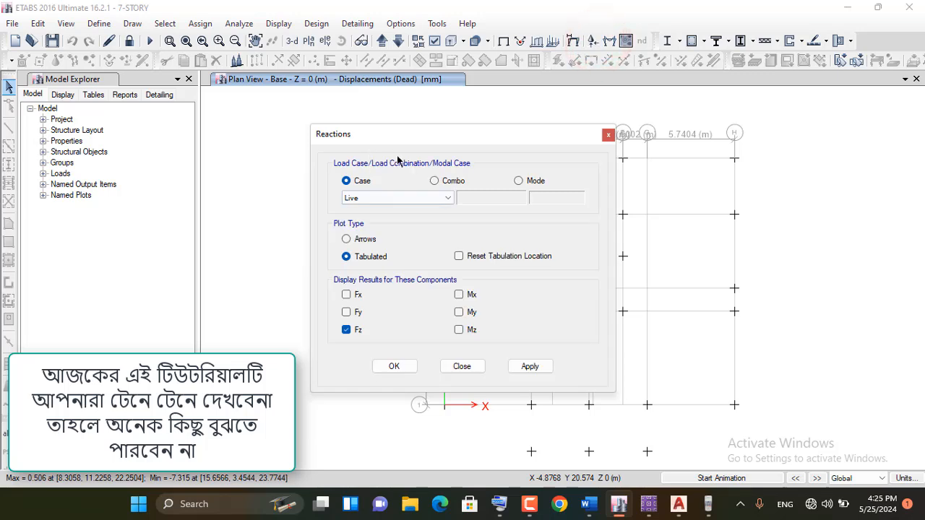
{"action": "left_click", "coordinate": [440, 181]}
{"action": "left_click", "coordinate": [423, 198]}
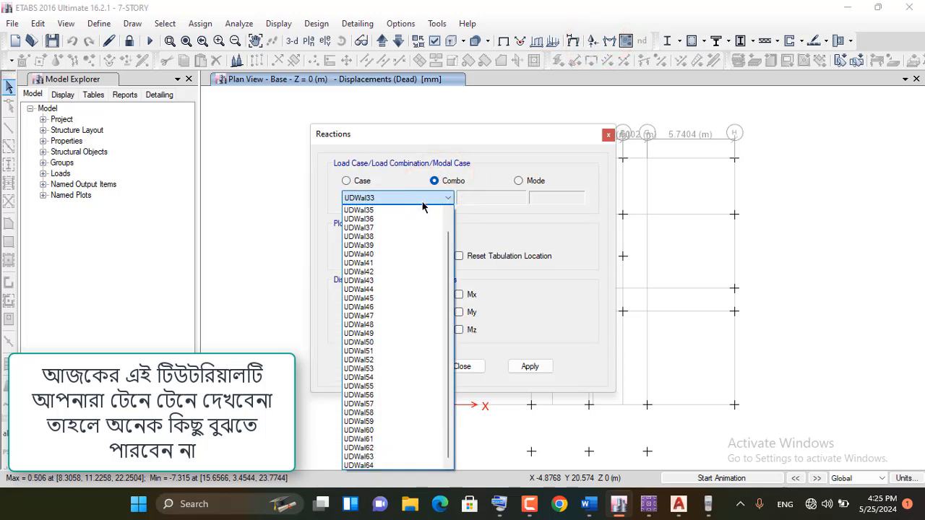
{"action": "scroll", "coordinate": [422, 206], "scroll_direction": "up", "scroll_amount": 1}
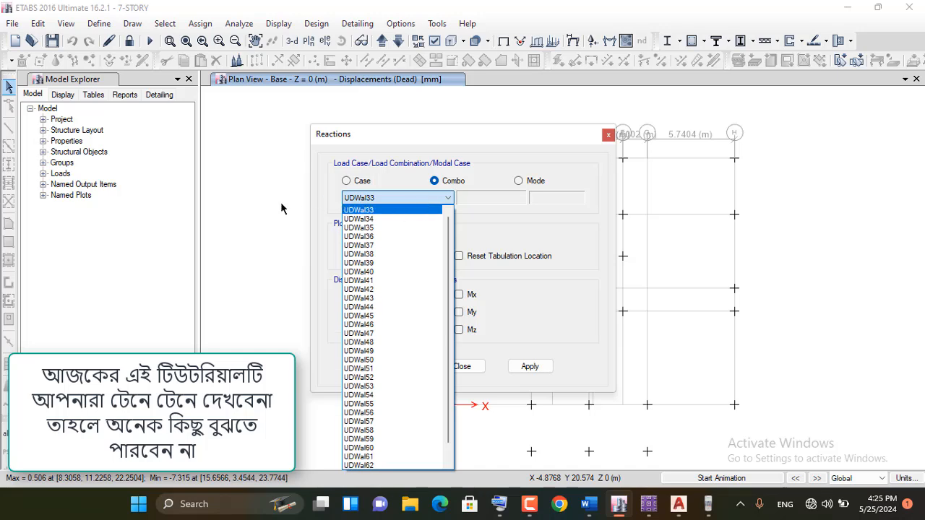
{"action": "left_click", "coordinate": [318, 207]}
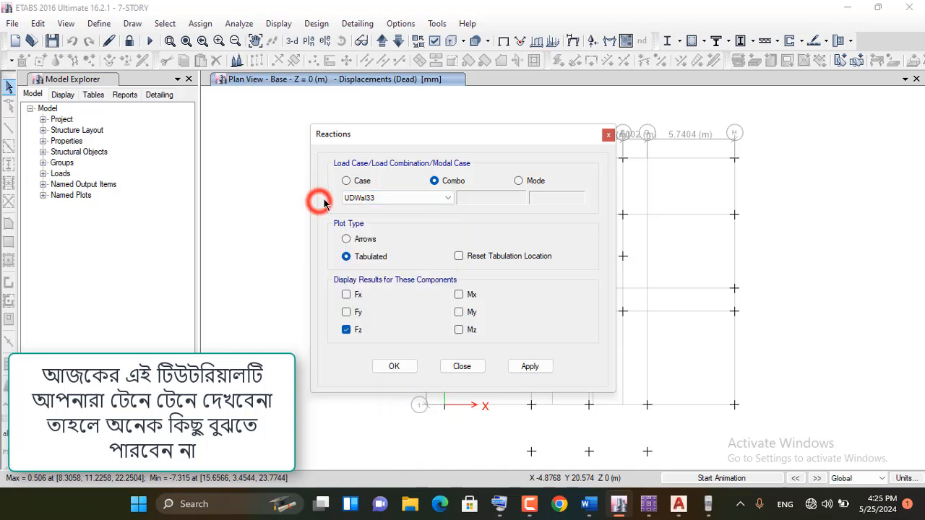
{"action": "left_click", "coordinate": [608, 136]}
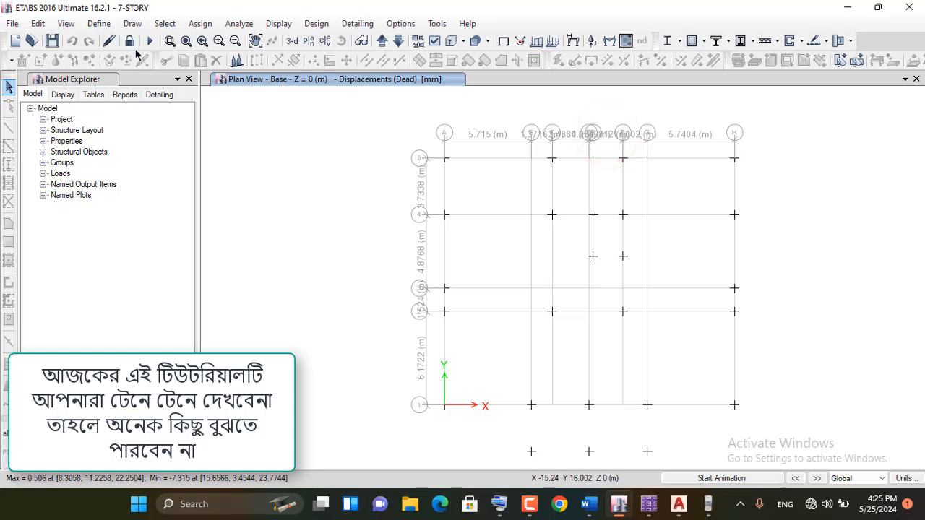
Add a new load combination to the model's load combination definitions
{"action": "left_click", "coordinate": [99, 25]}
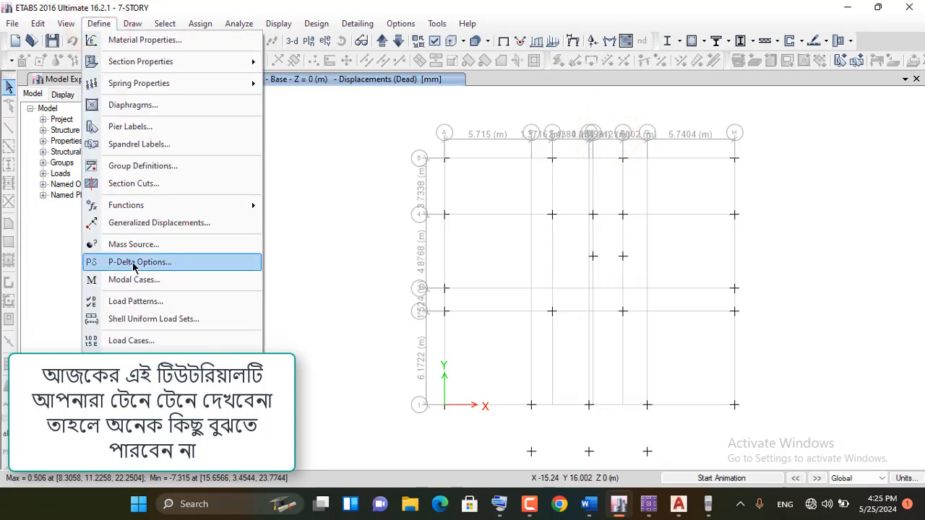
{"action": "left_click", "coordinate": [145, 354]}
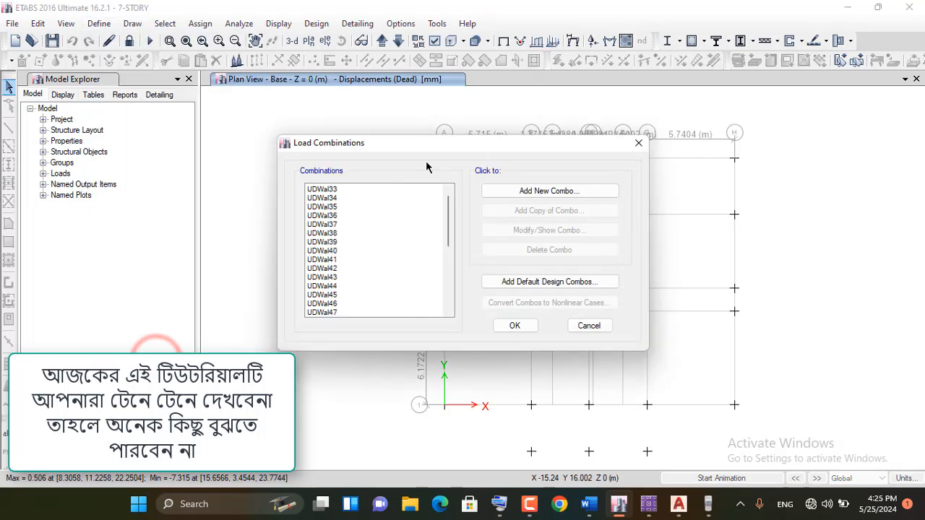
{"action": "left_click_drag", "start_coordinate": [423, 148], "coordinate": [193, 141]}
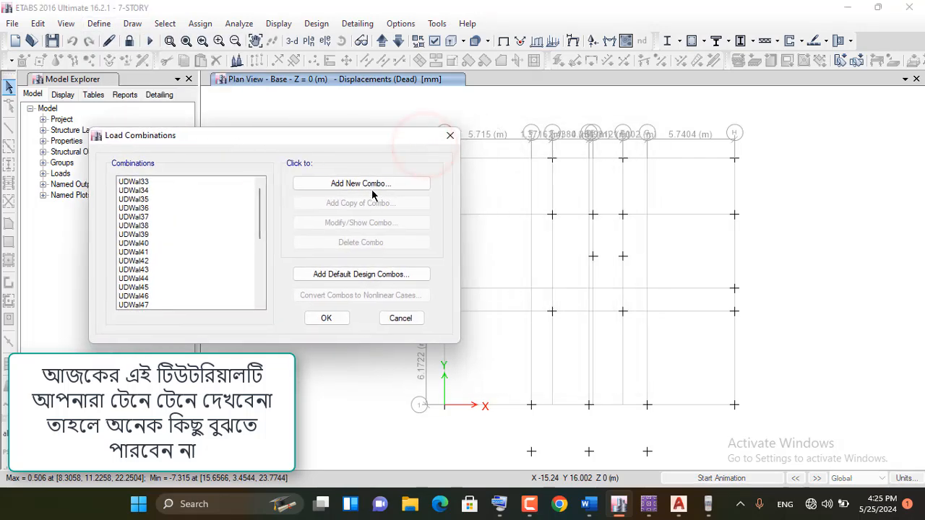
{"action": "left_click", "coordinate": [372, 186]}
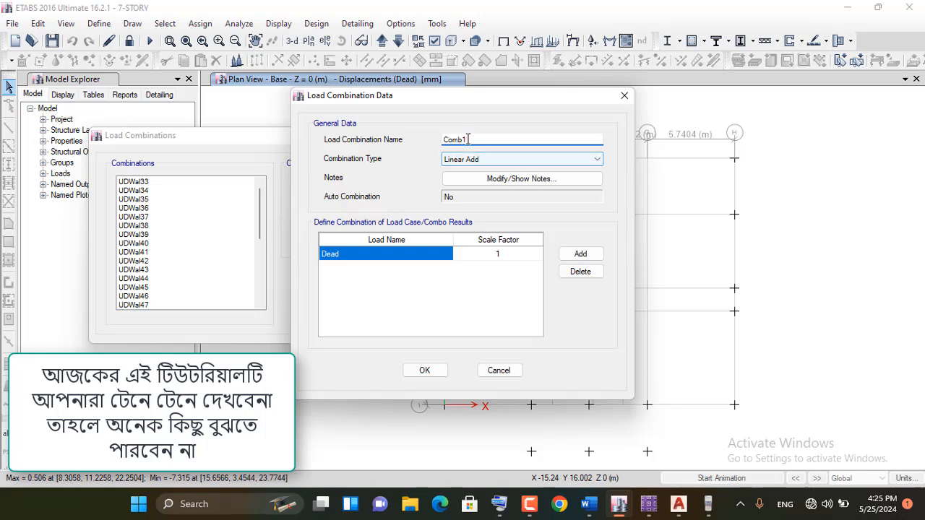
Name the new load combination DL, in capitals, using the on-screen keyboard
{"action": "double_click", "coordinate": [464, 139]}
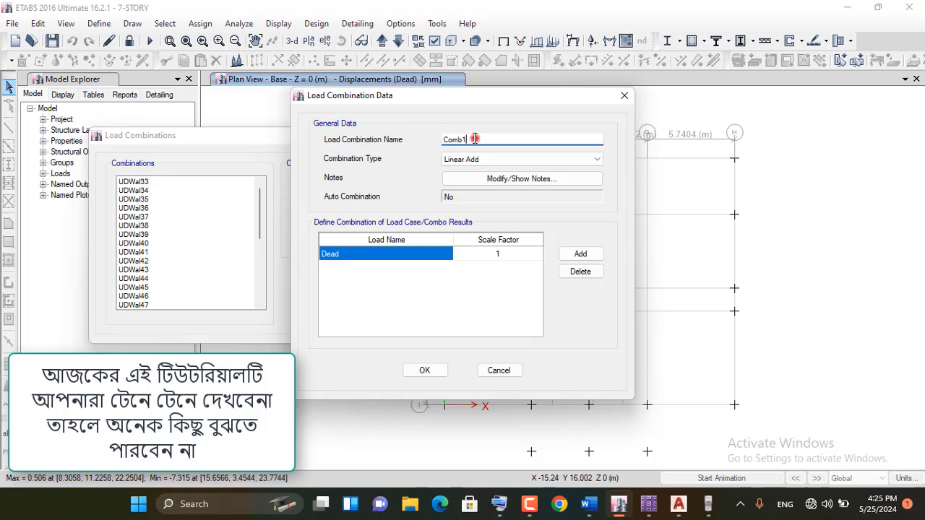
{"action": "double_click", "coordinate": [474, 139]}
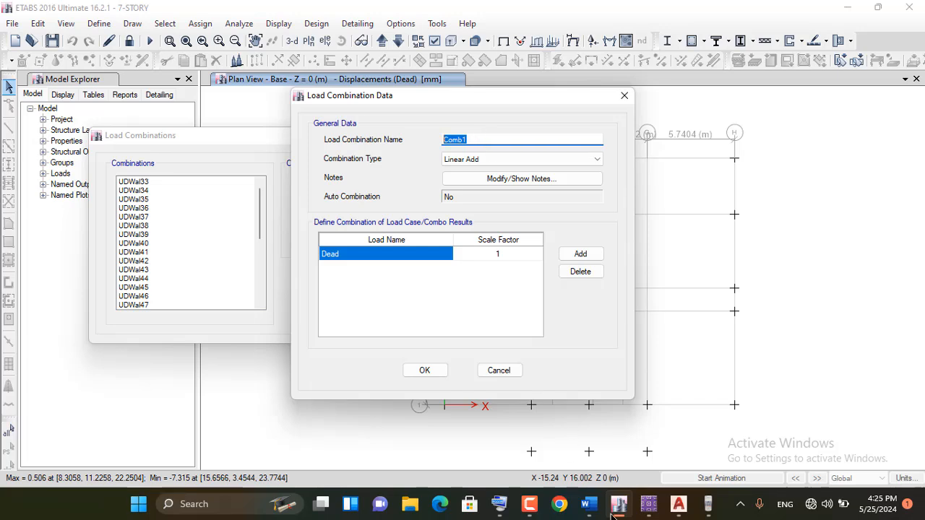
{"action": "left_click", "coordinate": [500, 503]}
{"action": "double_click", "coordinate": [471, 139]}
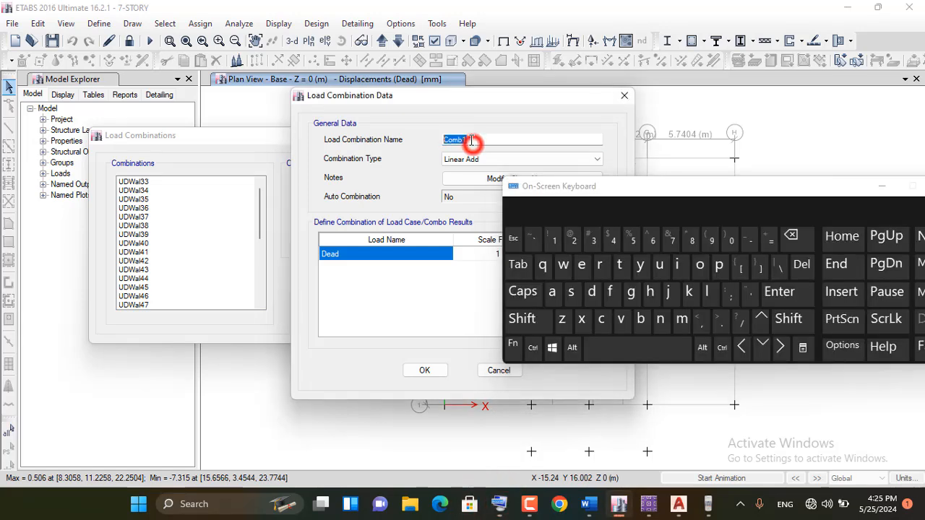
{"action": "left_click", "coordinate": [591, 292]}
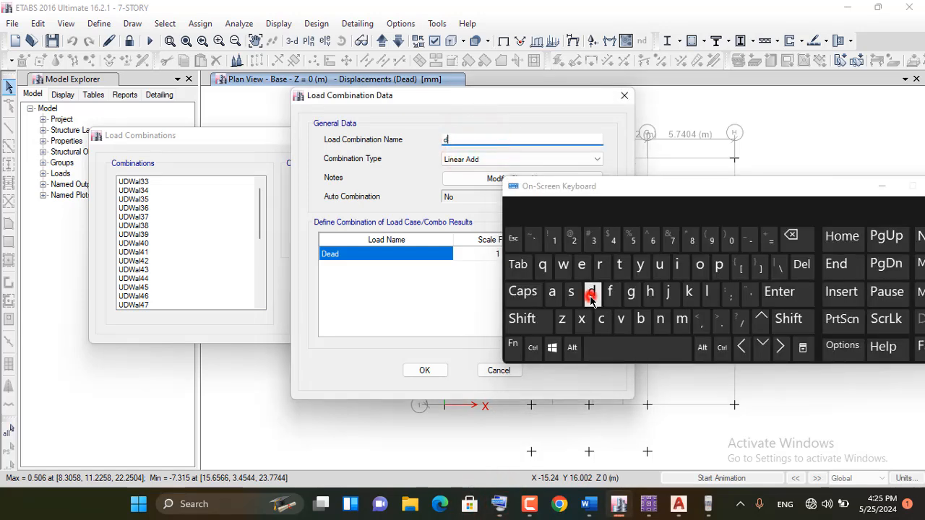
{"action": "left_click", "coordinate": [707, 291]}
{"action": "double_click", "coordinate": [455, 138]}
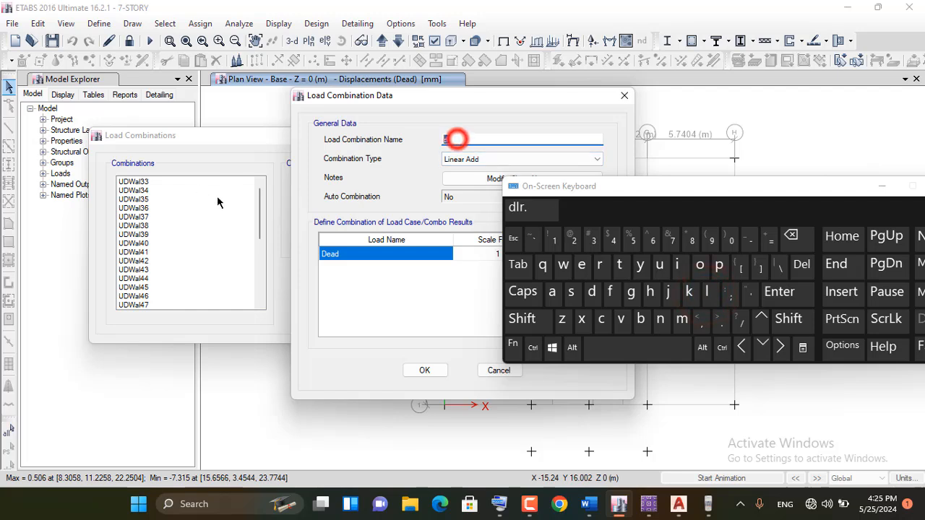
{"action": "left_click", "coordinate": [526, 292]}
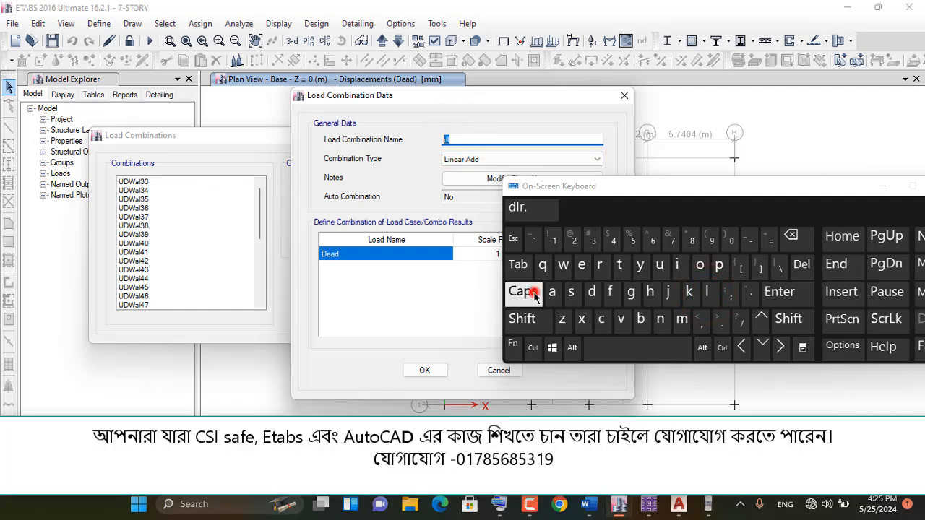
{"action": "left_click", "coordinate": [592, 292]}
{"action": "left_click", "coordinate": [708, 292]}
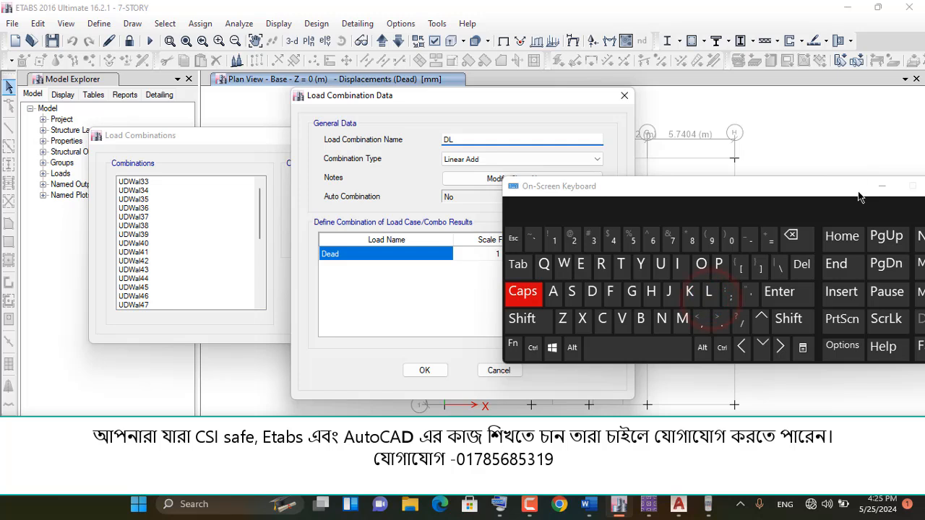
{"action": "left_click", "coordinate": [882, 186]}
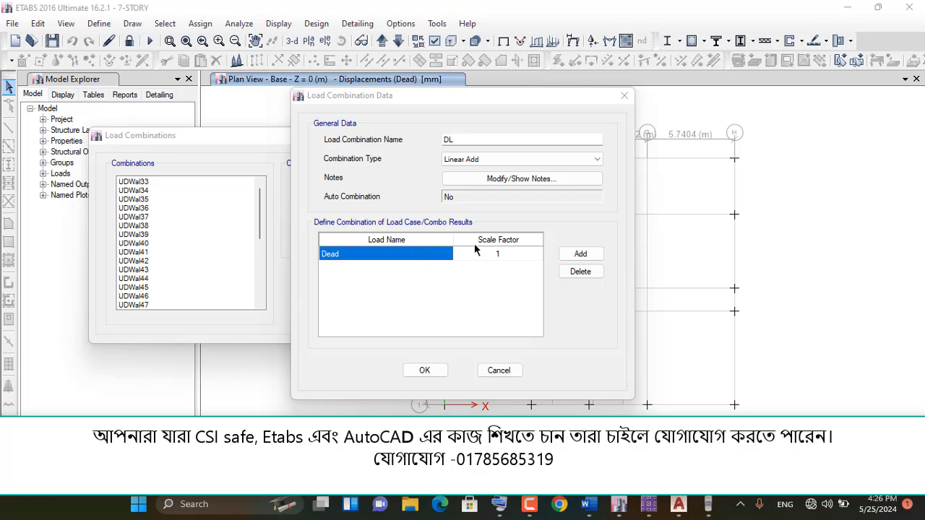
Include the WALL, PW and FF loads alongside Dead in the DL combination and save the combination definitions
{"action": "left_click", "coordinate": [567, 254]}
{"action": "left_click", "coordinate": [430, 269]}
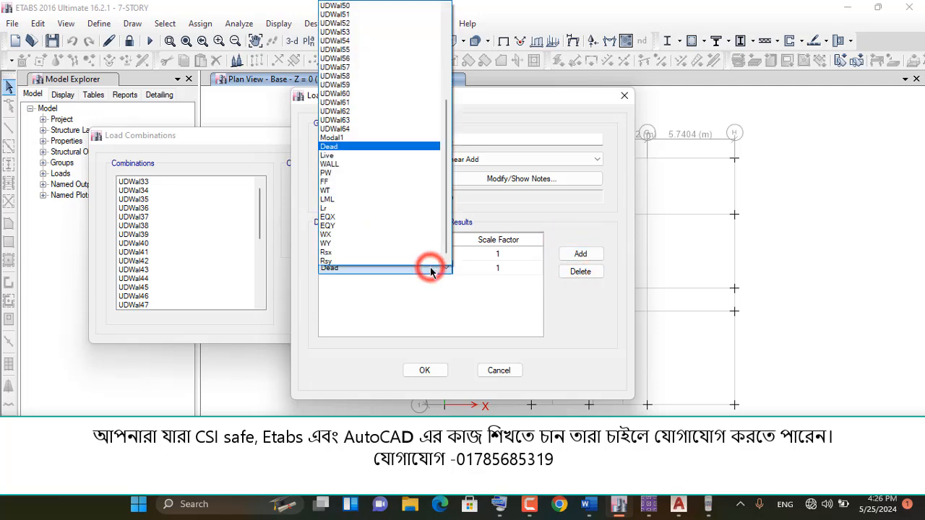
{"action": "left_click", "coordinate": [339, 165]}
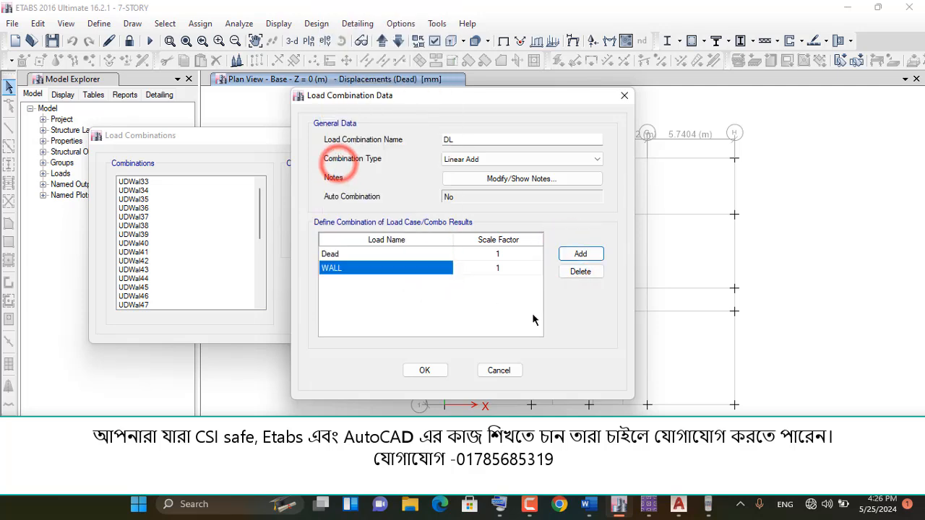
{"action": "left_click", "coordinate": [581, 253]}
{"action": "left_click", "coordinate": [393, 283]}
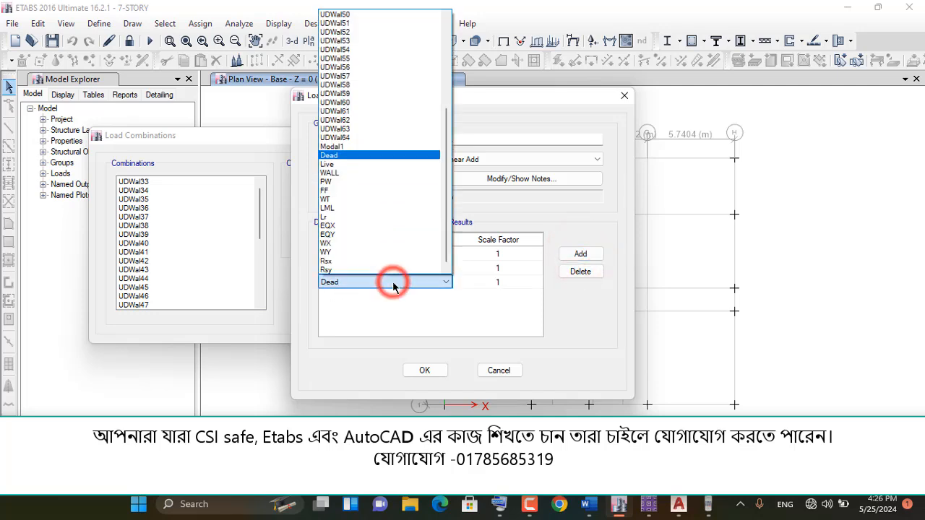
{"action": "left_click", "coordinate": [334, 182]}
{"action": "left_click", "coordinate": [580, 254]}
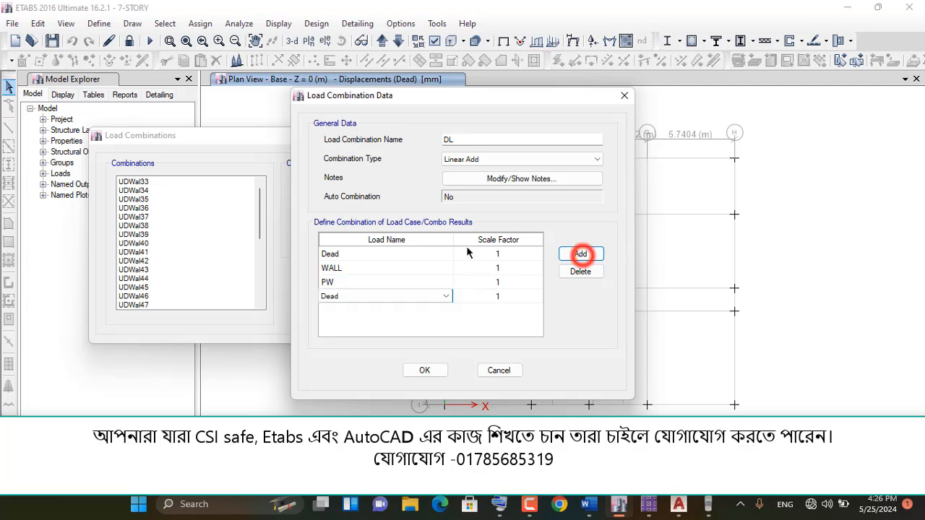
{"action": "left_click", "coordinate": [368, 297]}
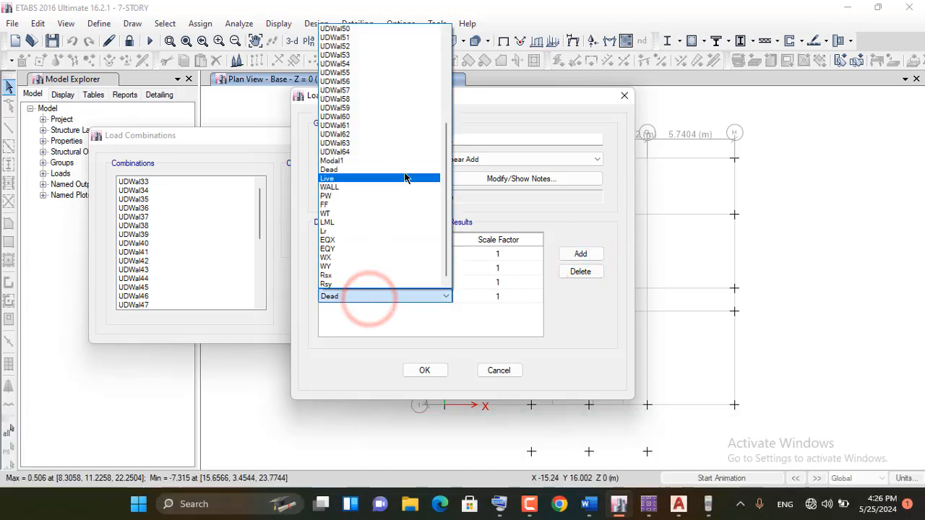
{"action": "left_click", "coordinate": [345, 206]}
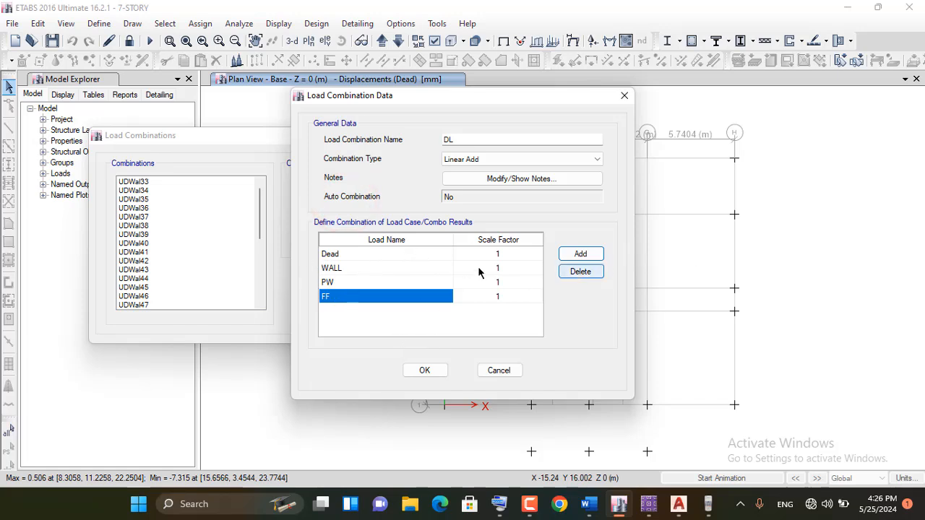
{"action": "left_click", "coordinate": [449, 139]}
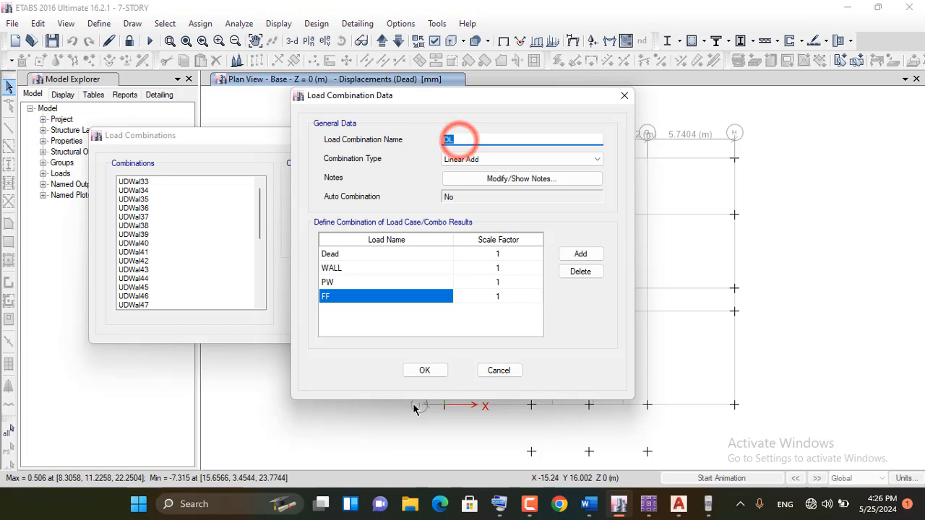
{"action": "left_click", "coordinate": [419, 370]}
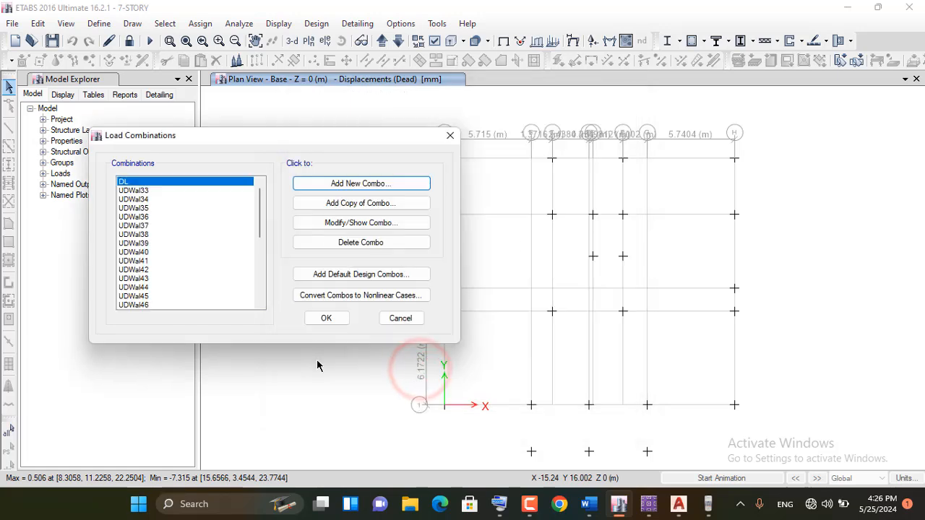
{"action": "left_click", "coordinate": [326, 319]}
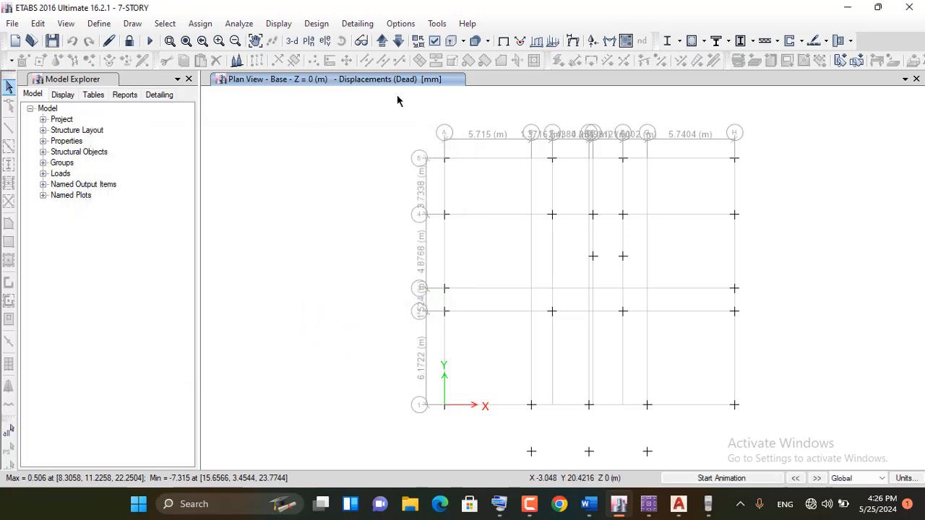
Display the tabulated vertical support reactions Fz at the Base level for the DL load combination
{"action": "left_click", "coordinate": [591, 42]}
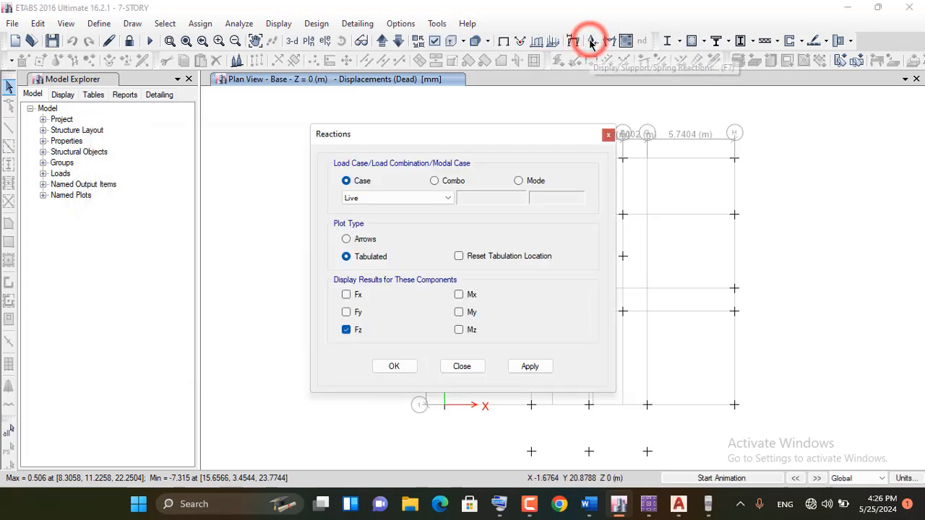
{"action": "left_click", "coordinate": [434, 181]}
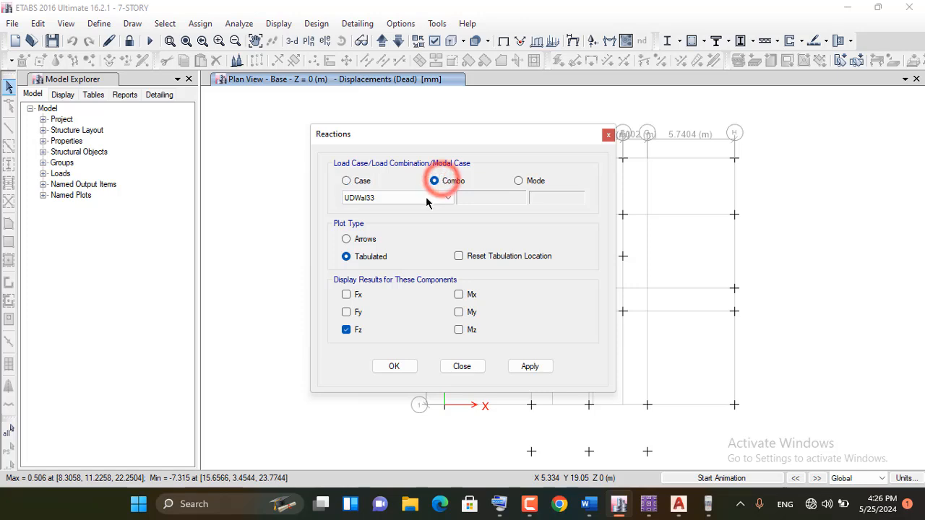
{"action": "left_click", "coordinate": [429, 199]}
{"action": "scroll", "coordinate": [431, 219], "scroll_direction": "down", "scroll_amount": 1}
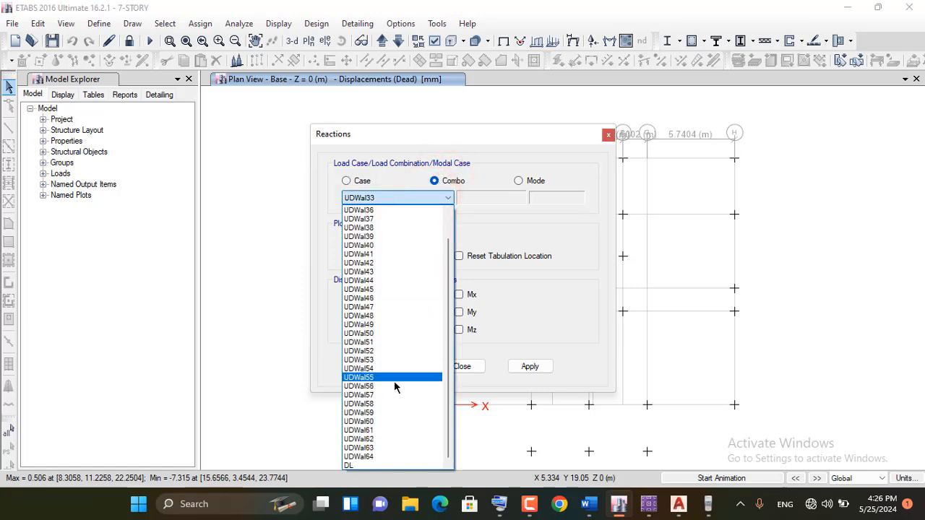
{"action": "left_click", "coordinate": [353, 466]}
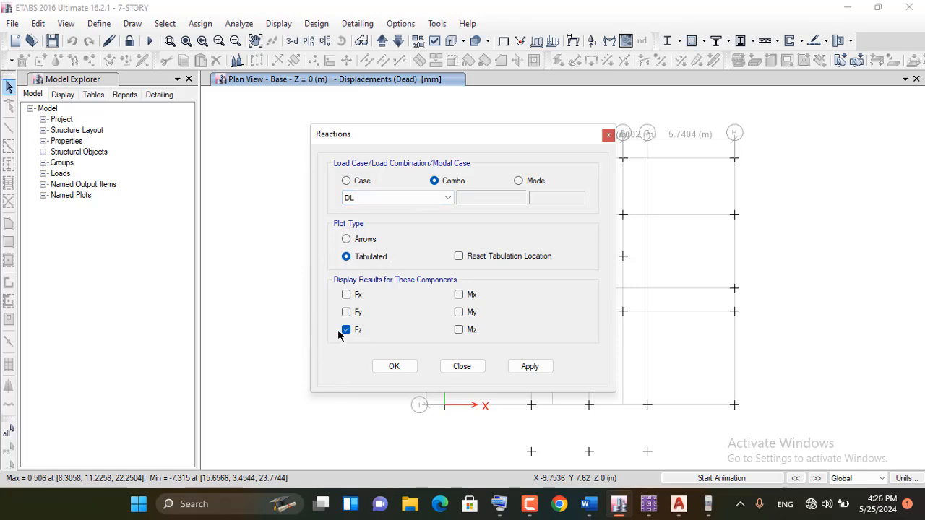
{"action": "left_click", "coordinate": [531, 367]}
{"action": "left_click", "coordinate": [394, 366]}
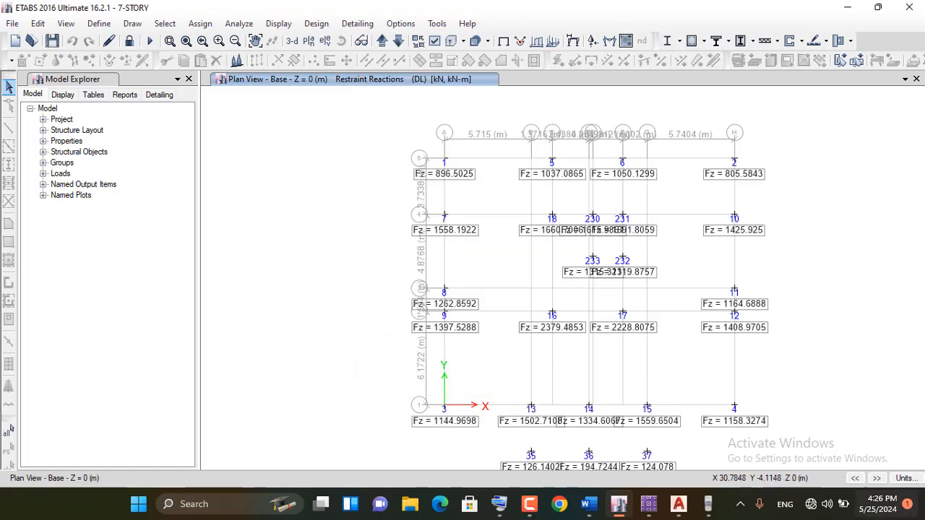
Set the model's display units to Metric SI Defaults and inspect the reactions around supports 16 and 17
{"action": "left_click", "coordinate": [904, 478]}
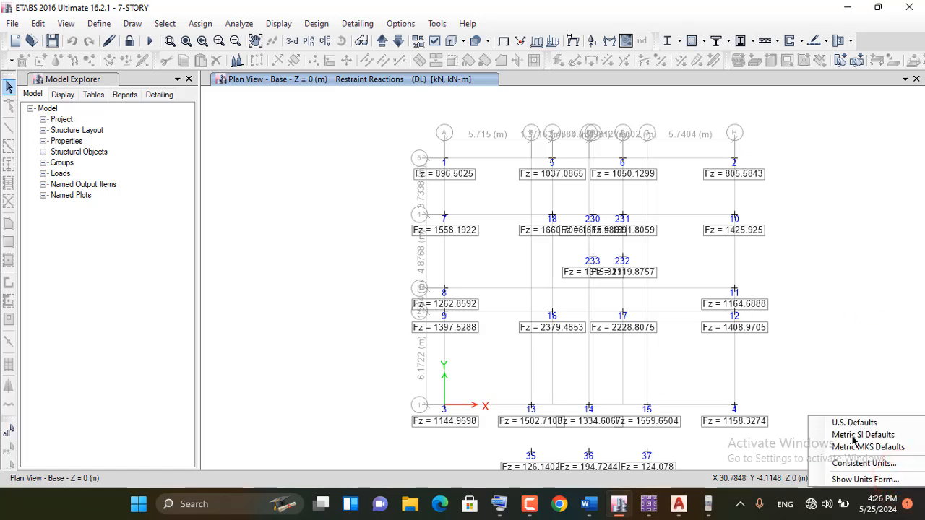
{"action": "left_click", "coordinate": [876, 437]}
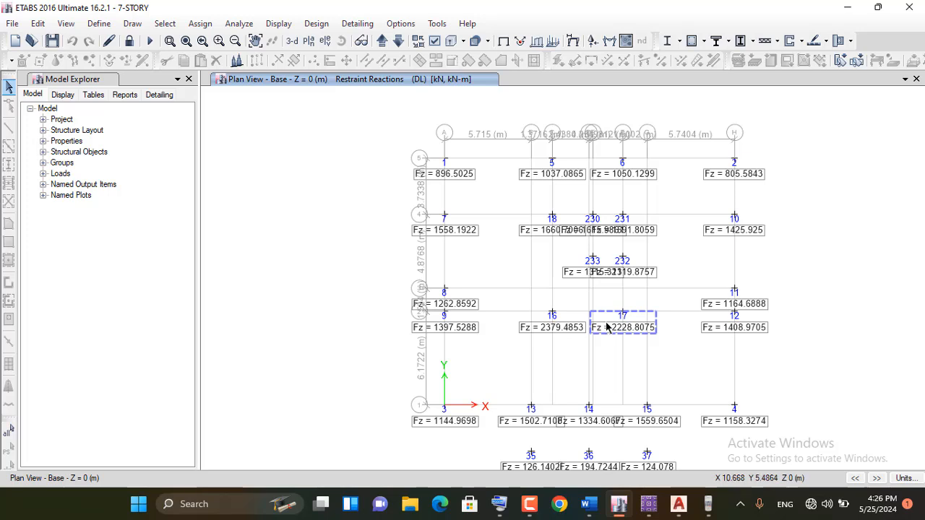
{"action": "scroll", "coordinate": [609, 333], "scroll_direction": "up", "scroll_amount": 3}
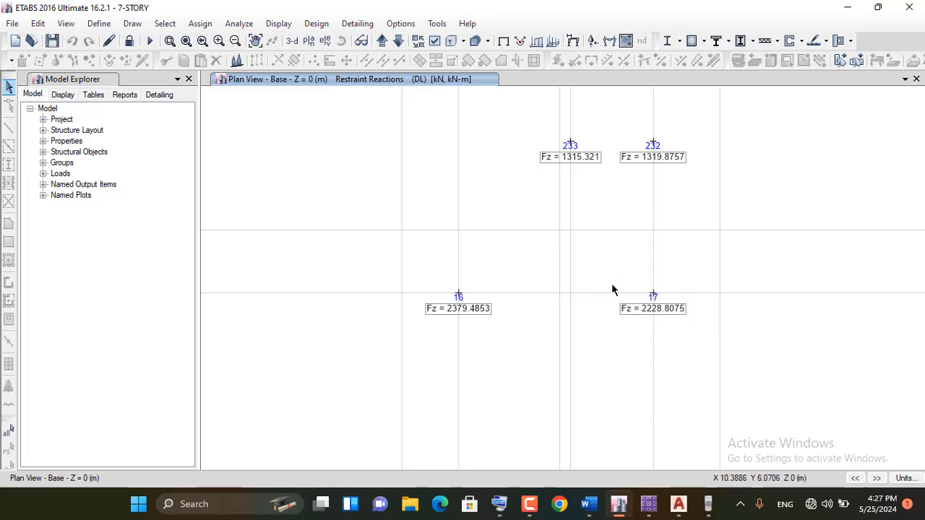
Display the tabulated vertical support reactions Fz for the Live load case
{"action": "left_click", "coordinate": [846, 8]}
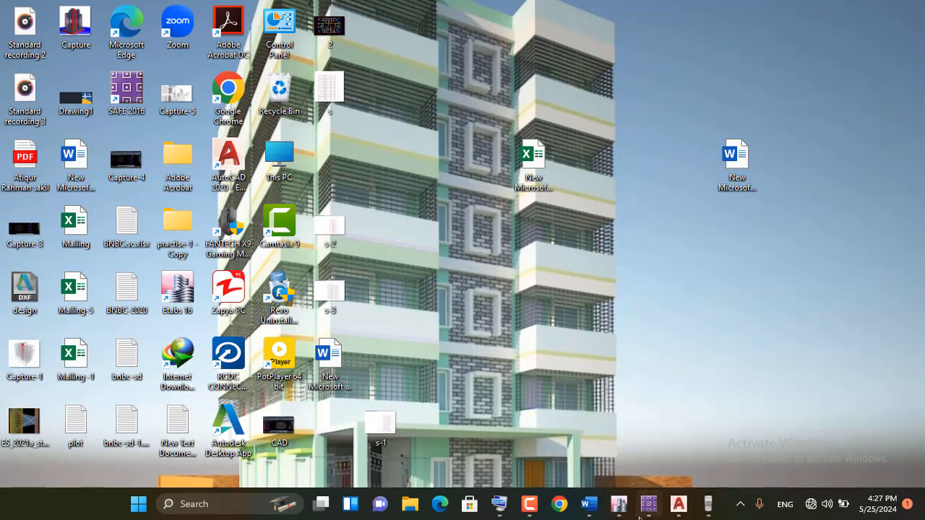
{"action": "left_click", "coordinate": [619, 504]}
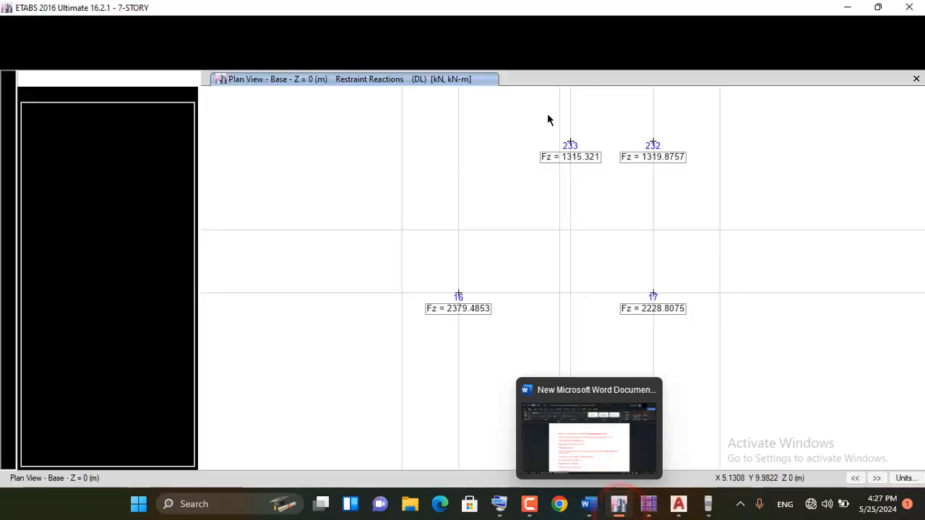
{"action": "left_click", "coordinate": [594, 41]}
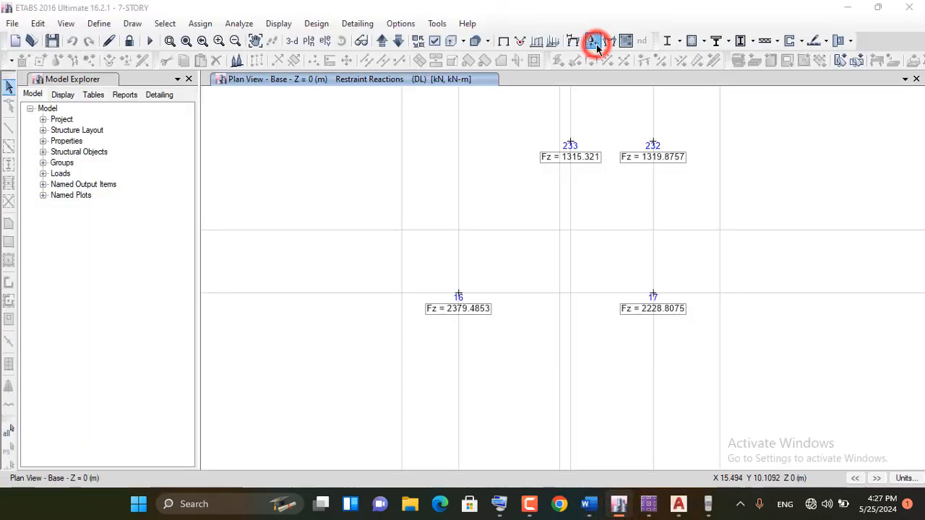
{"action": "left_click", "coordinate": [347, 181]}
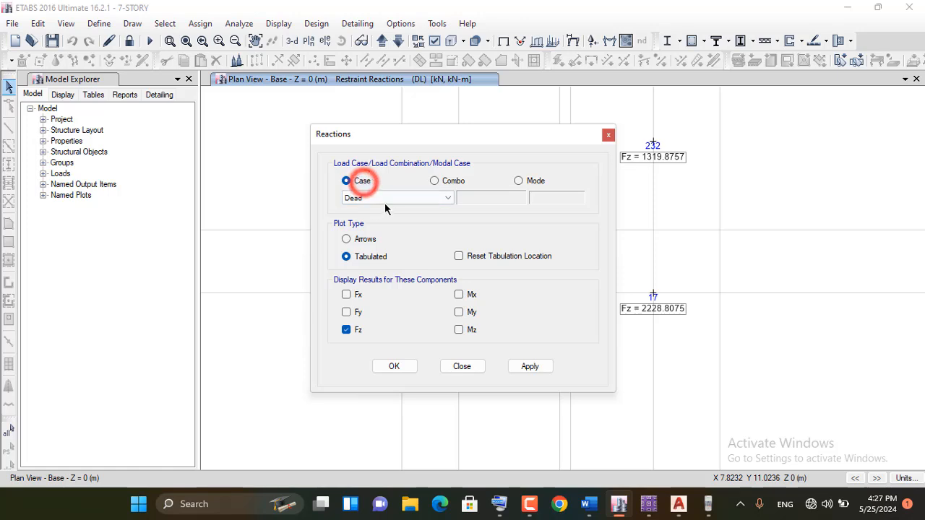
{"action": "left_click", "coordinate": [388, 197]}
{"action": "left_click", "coordinate": [370, 221]}
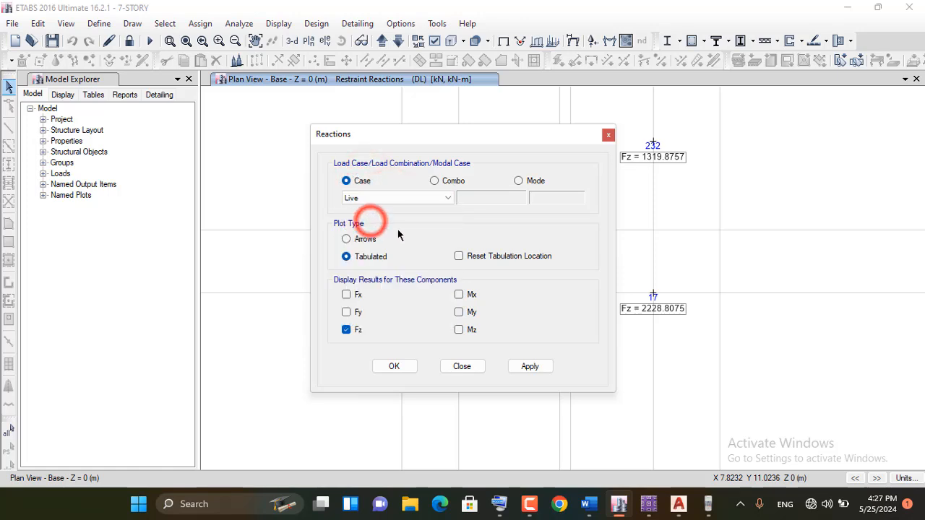
{"action": "left_click", "coordinate": [528, 366]}
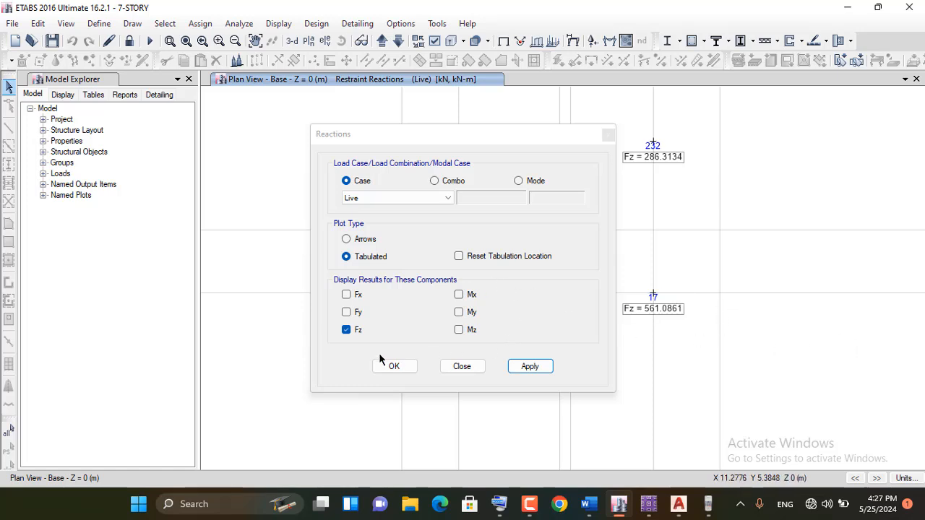
{"action": "left_click", "coordinate": [404, 367]}
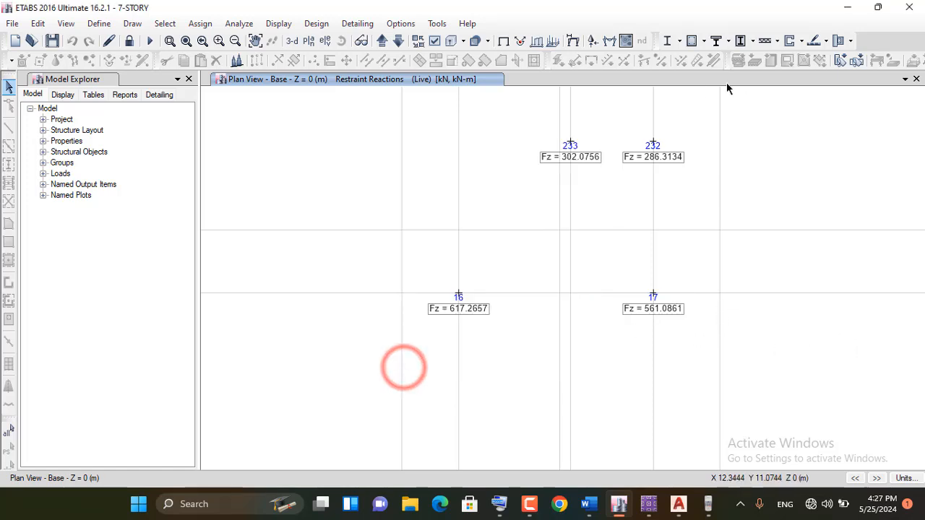
Switch to SAFE 2016, consult the new-model line of the footing workflow notes in Word, and return to SAFE
{"action": "left_click", "coordinate": [848, 8]}
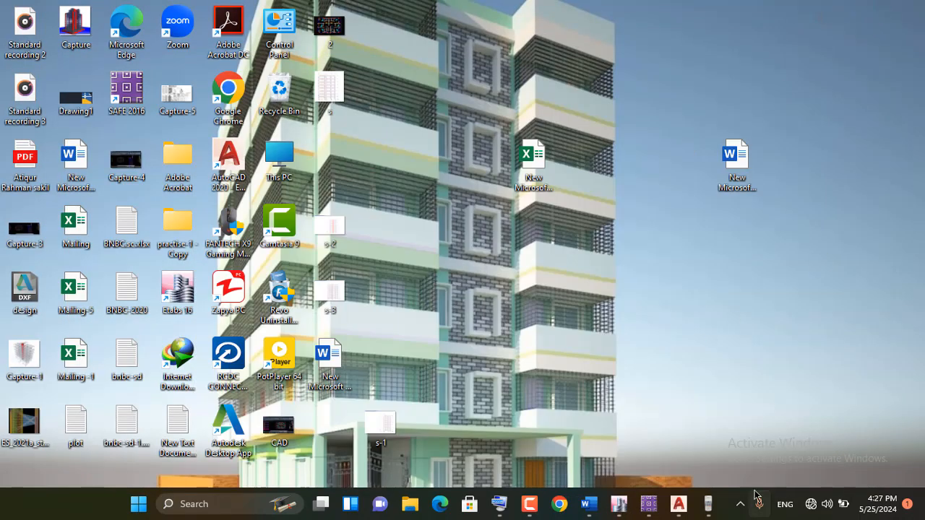
{"action": "left_click", "coordinate": [648, 508]}
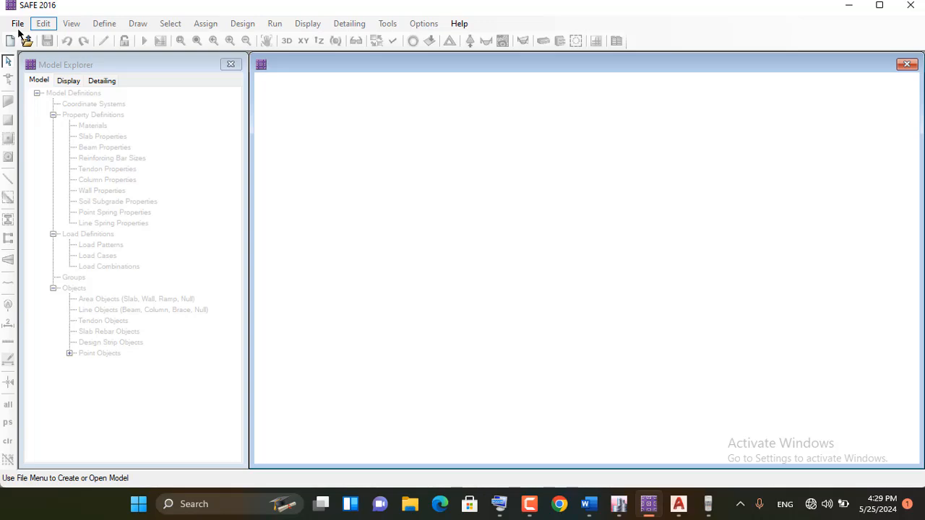
{"action": "left_click", "coordinate": [589, 506]}
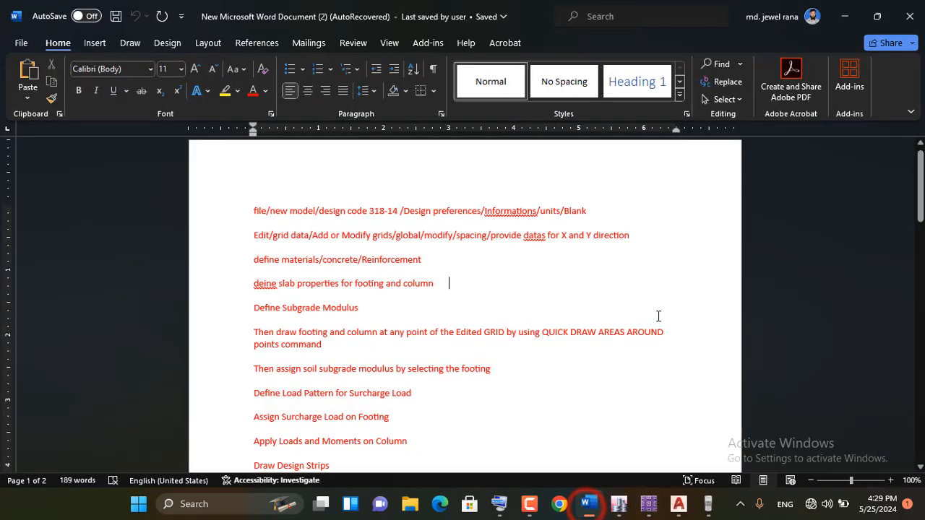
{"action": "triple_click", "coordinate": [254, 209]}
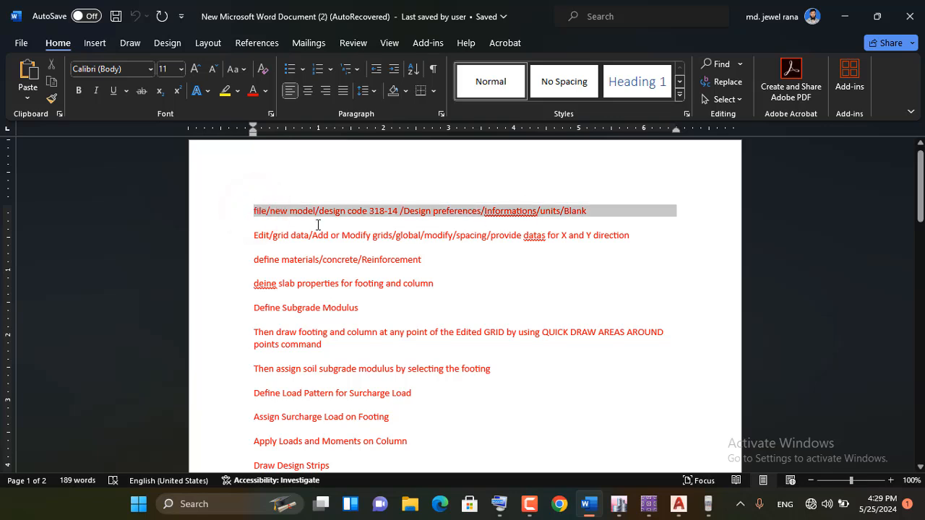
{"action": "left_click", "coordinate": [256, 210]}
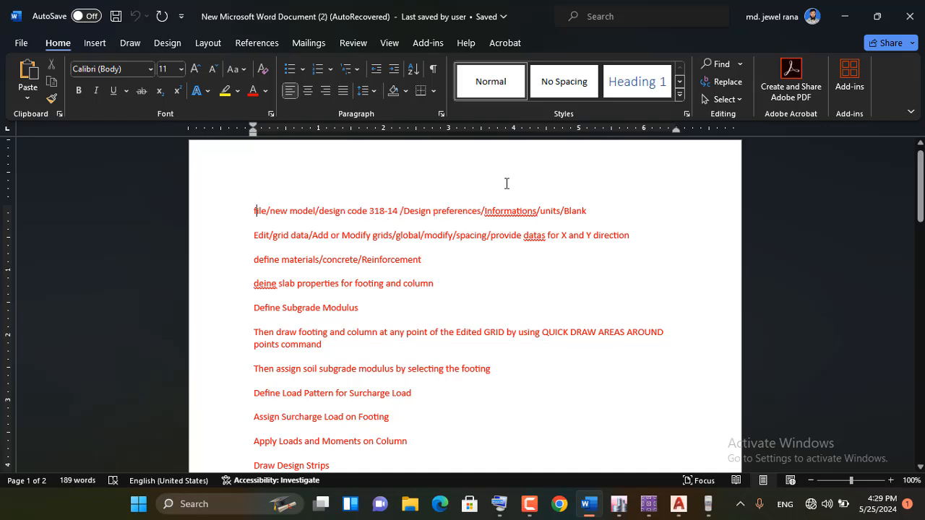
{"action": "left_click", "coordinate": [848, 21]}
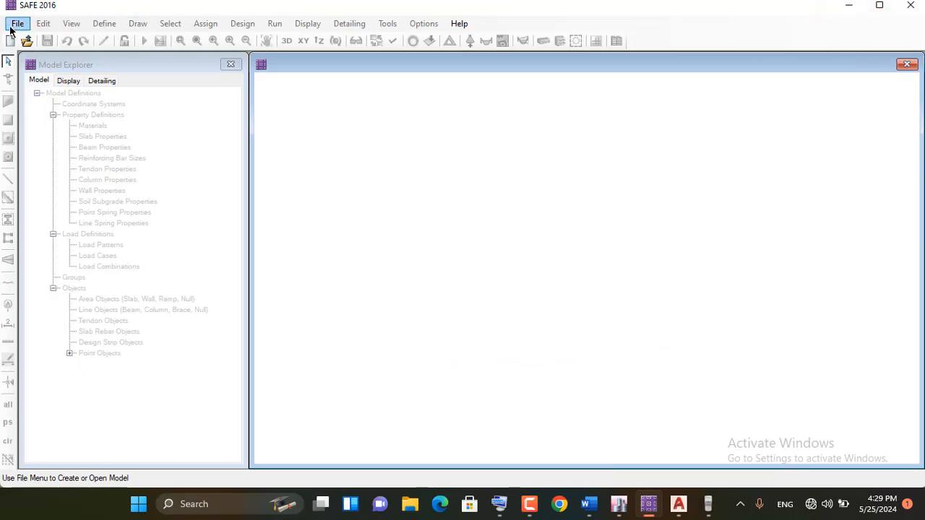
Start a new SAFE model with ACI 318-14 as the design code
{"action": "left_click", "coordinate": [14, 25]}
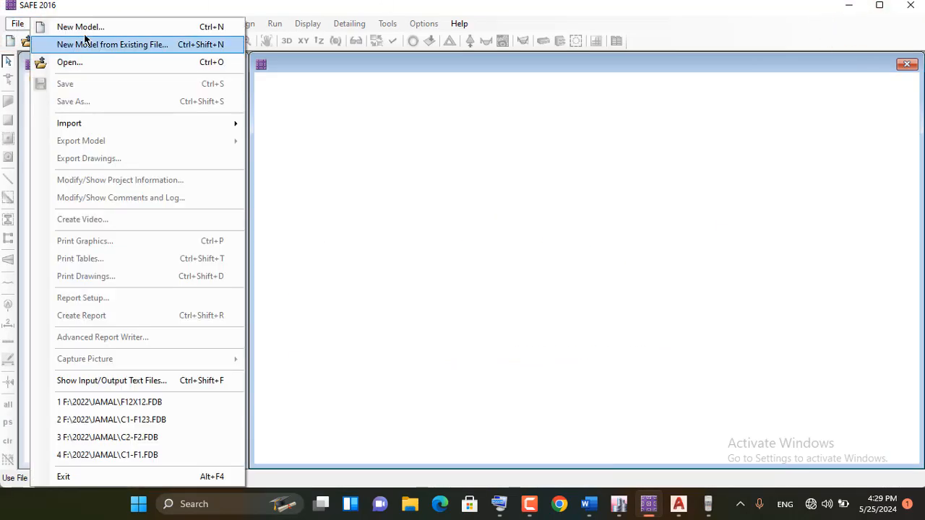
{"action": "left_click", "coordinate": [81, 28]}
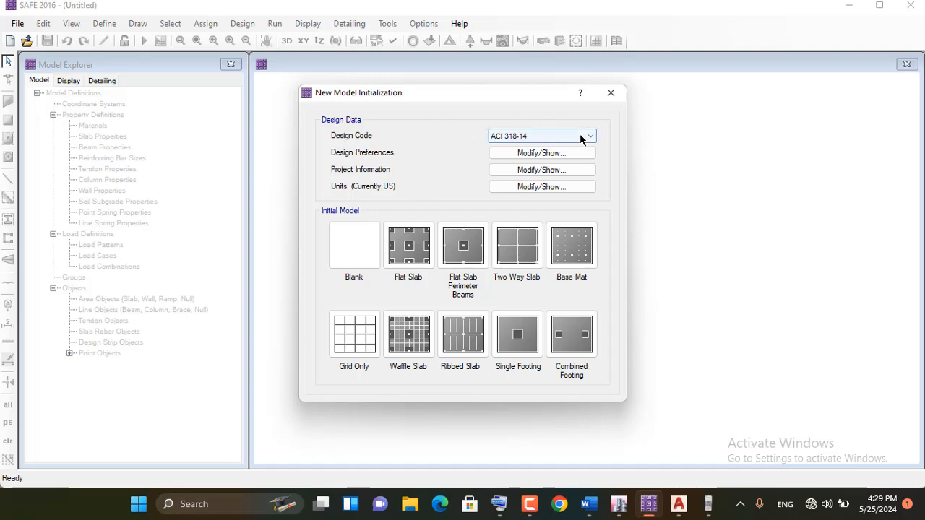
{"action": "left_click", "coordinate": [579, 135]}
{"action": "left_click", "coordinate": [578, 135]}
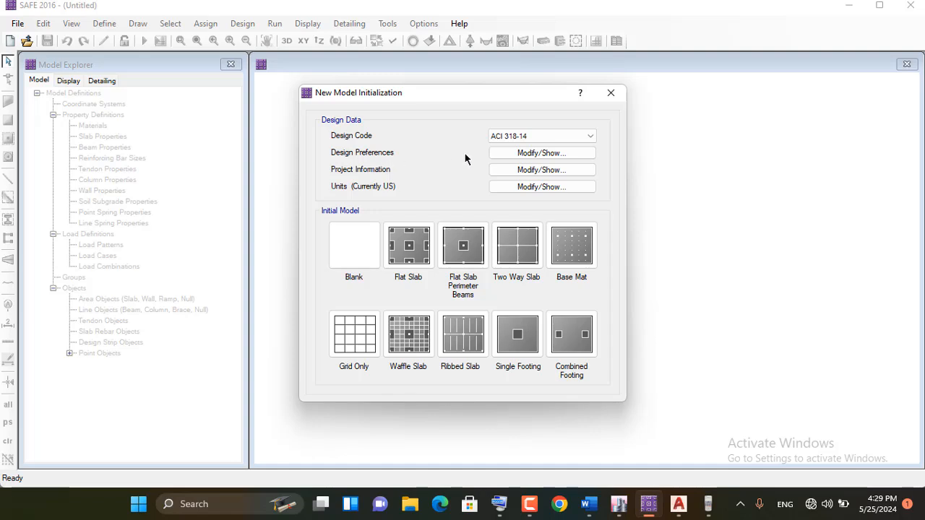
Set the slabs' top and bottom clear cover to 3 in each in the design preferences
{"action": "left_click", "coordinate": [565, 152]}
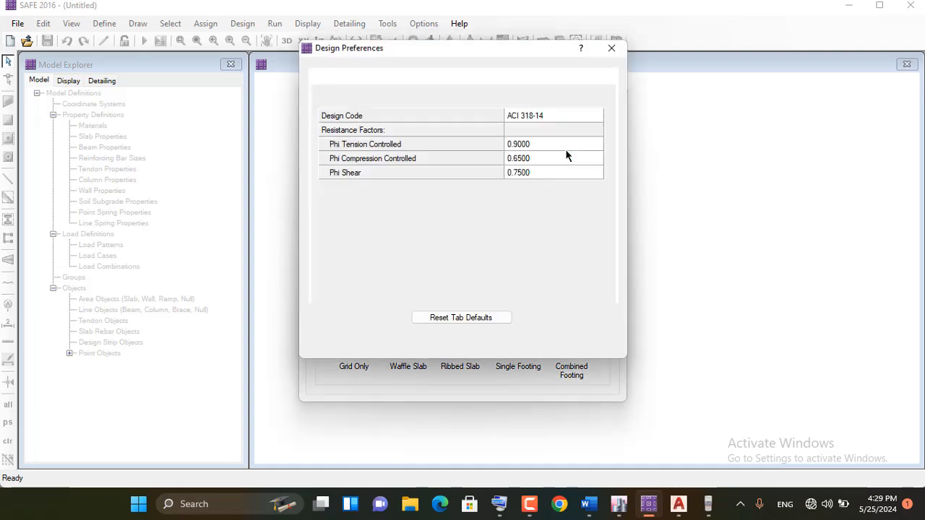
{"action": "left_click", "coordinate": [372, 78]}
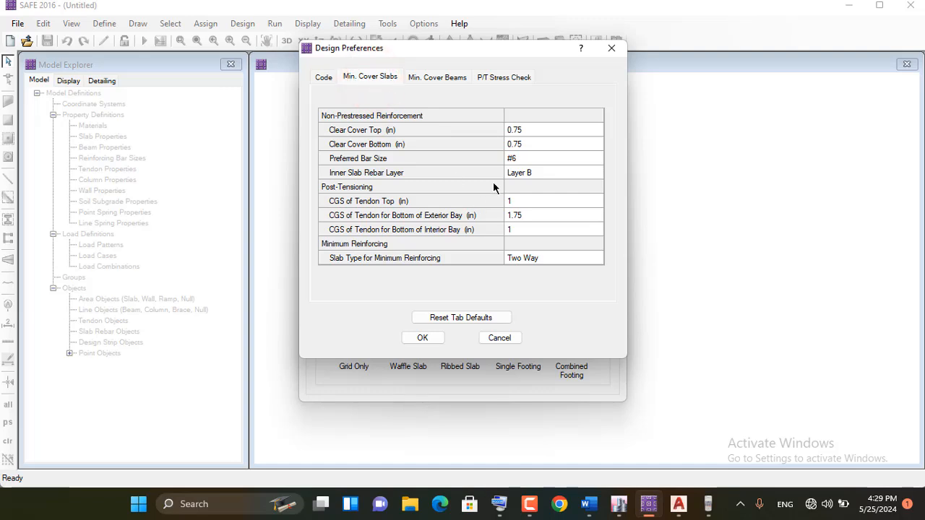
{"action": "left_click", "coordinate": [524, 130]}
{"action": "left_click", "coordinate": [526, 130]}
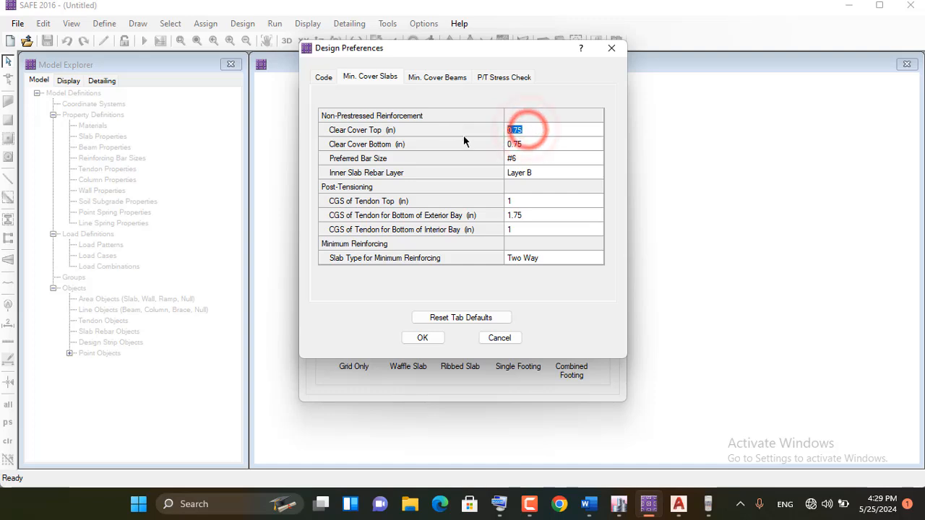
{"action": "double_click", "coordinate": [525, 128]}
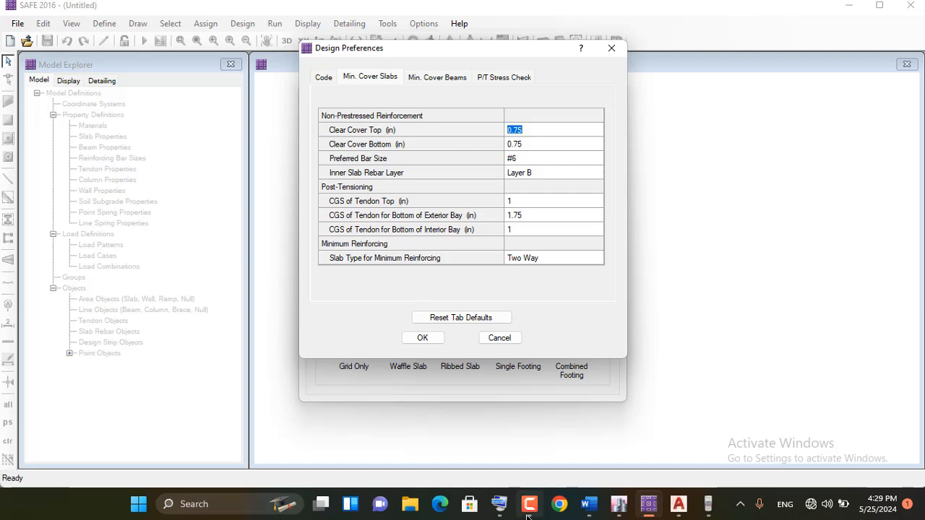
{"action": "left_click", "coordinate": [499, 506]}
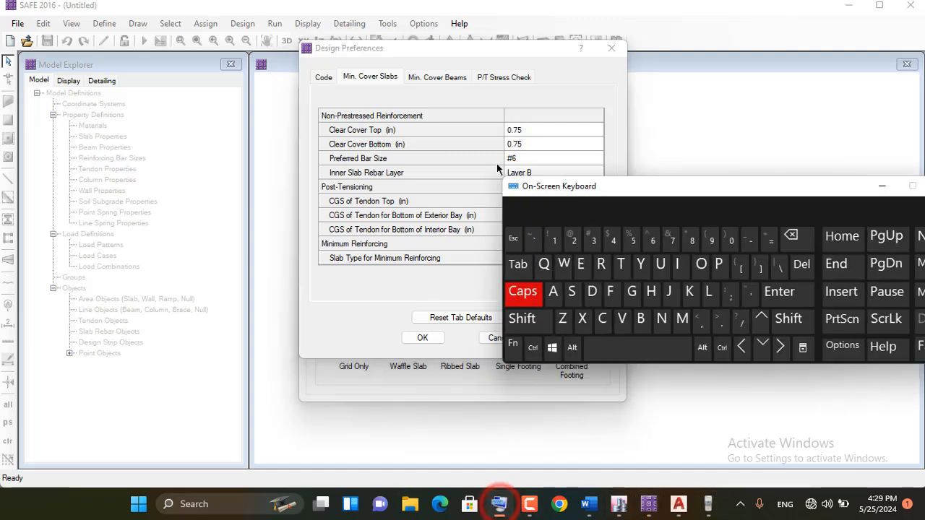
{"action": "left_click", "coordinate": [527, 131]}
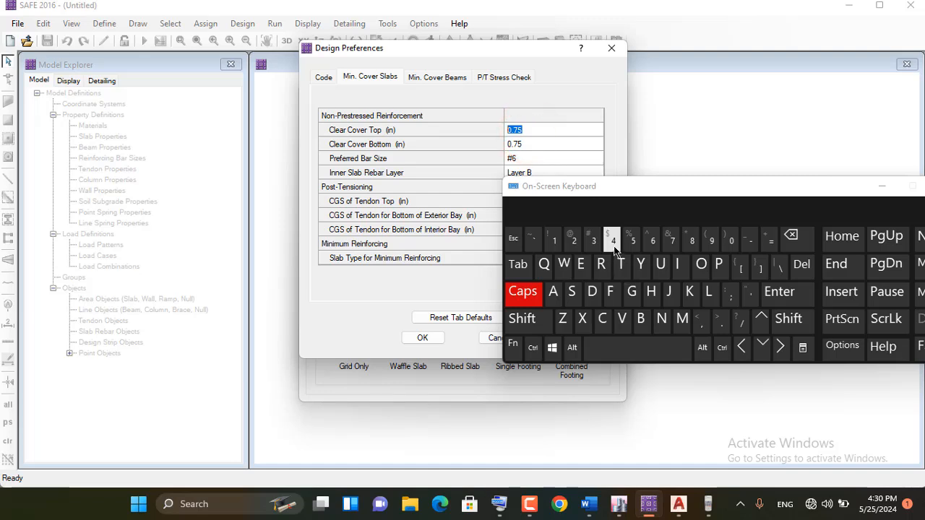
{"action": "left_click", "coordinate": [538, 144]}
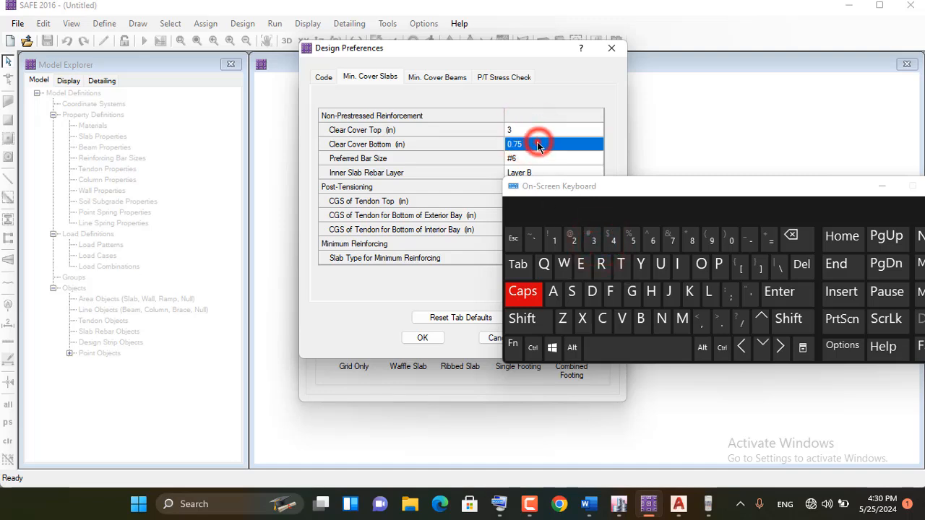
{"action": "left_click", "coordinate": [593, 239]}
{"action": "left_click", "coordinate": [887, 183]}
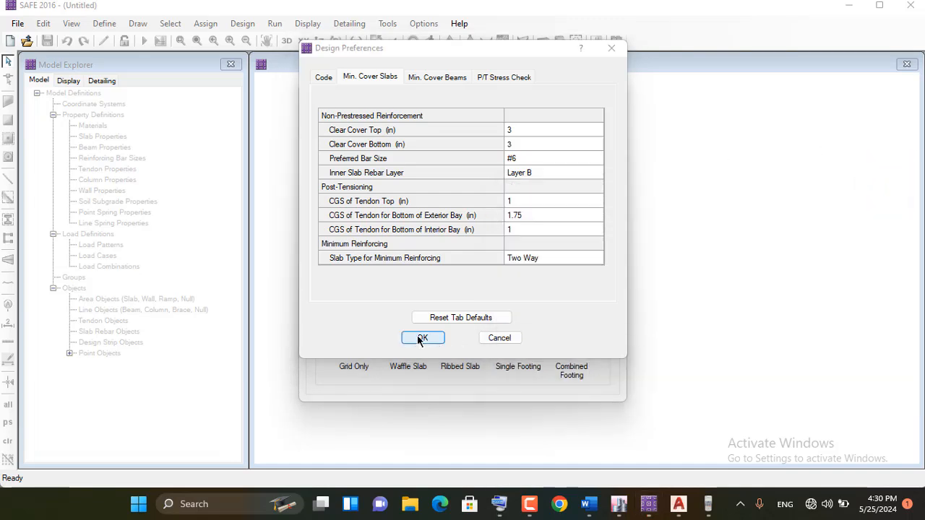
{"action": "left_click", "coordinate": [513, 130]}
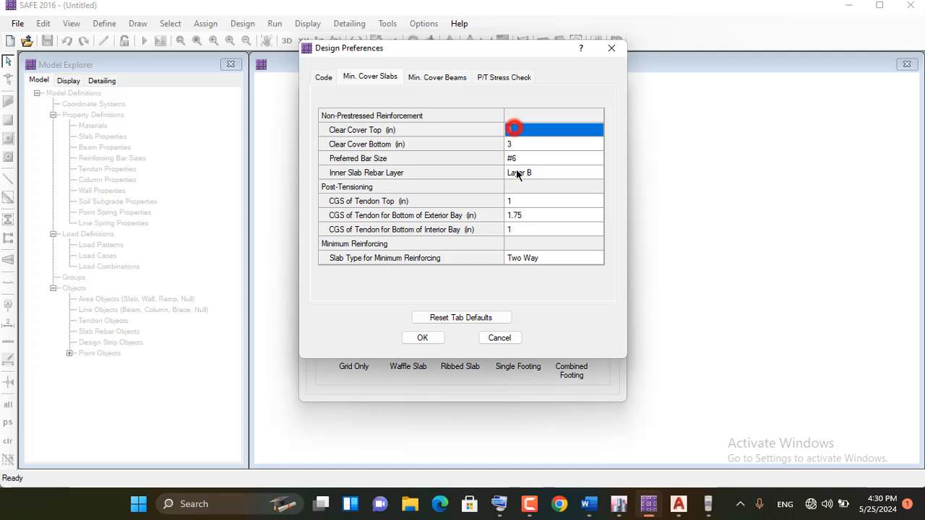
{"action": "left_click", "coordinate": [422, 337]}
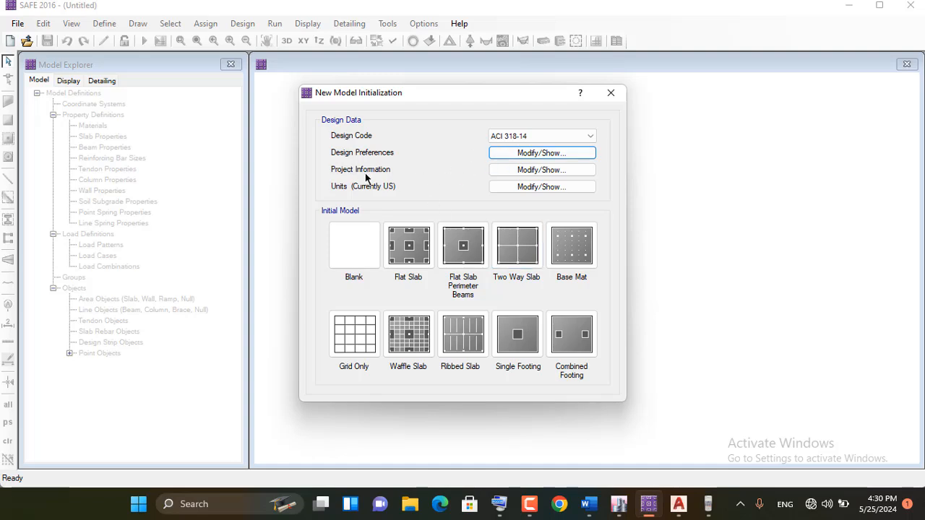
Look through the project information form, accept it without entries, and create the model from the Blank template
{"action": "left_click", "coordinate": [549, 171]}
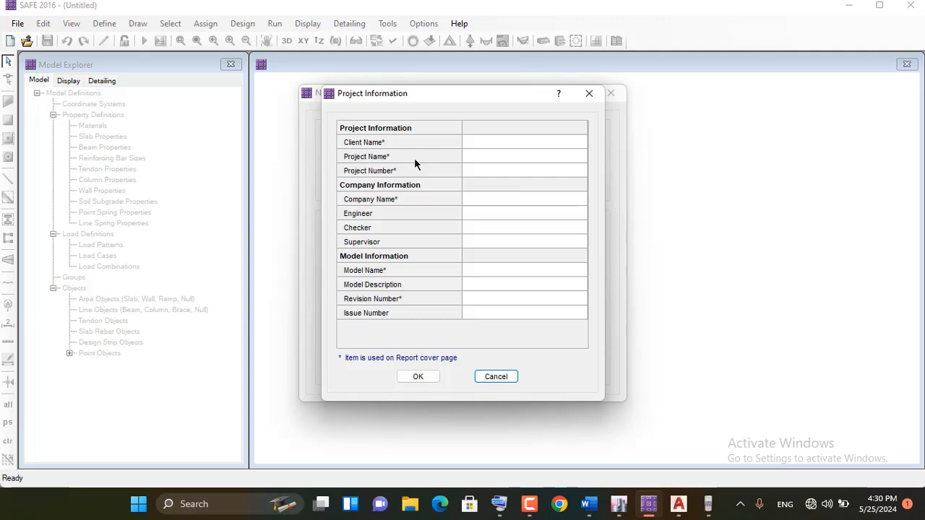
{"action": "left_click", "coordinate": [417, 376]}
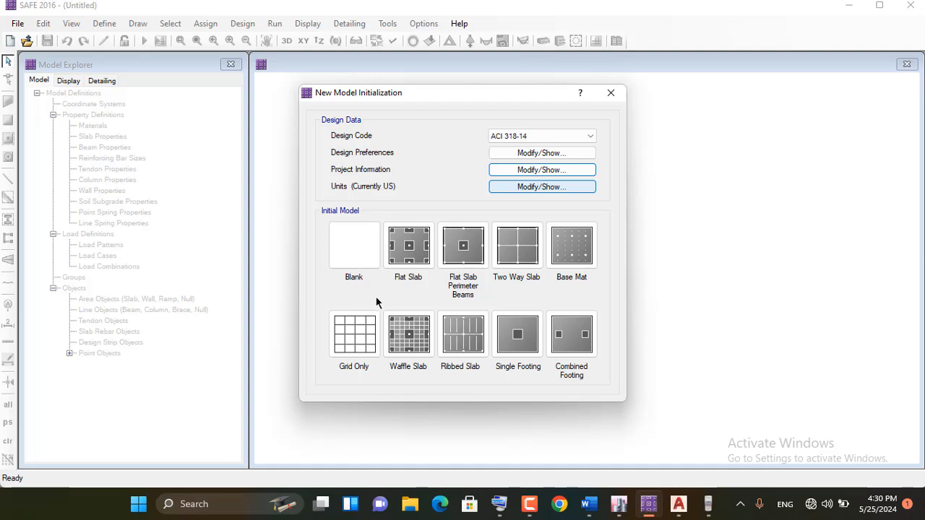
{"action": "mouse_move", "coordinate": [558, 190]}
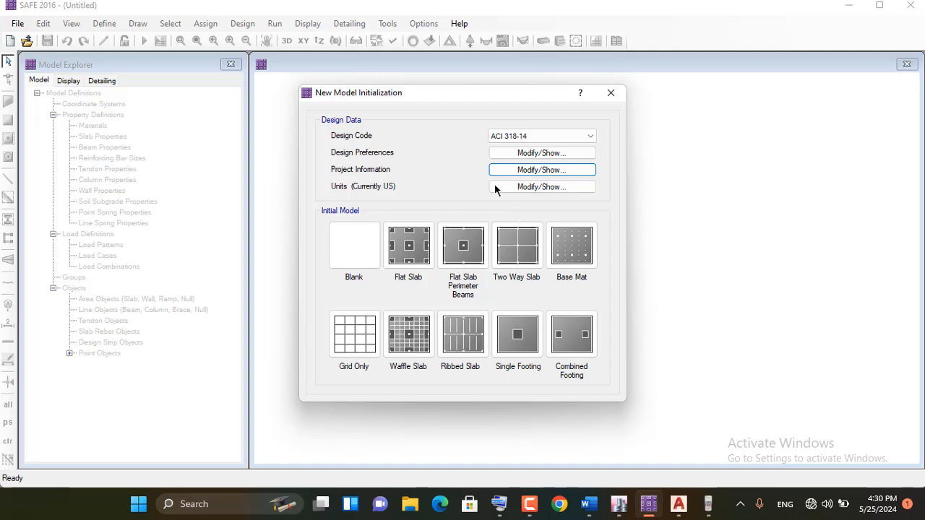
{"action": "left_click", "coordinate": [357, 240]}
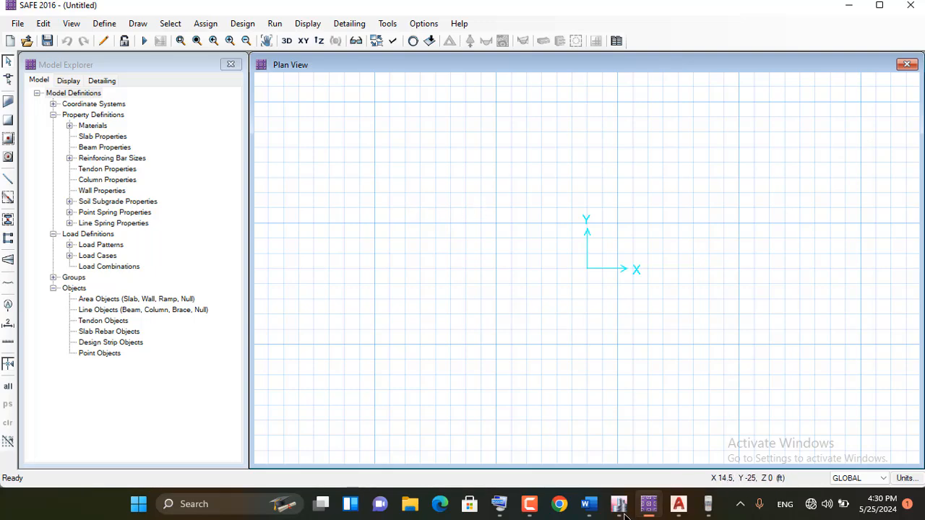
Switch to Word, consult the grid data line of the footing workflow notes, and return to SAFE
{"action": "left_click", "coordinate": [591, 505]}
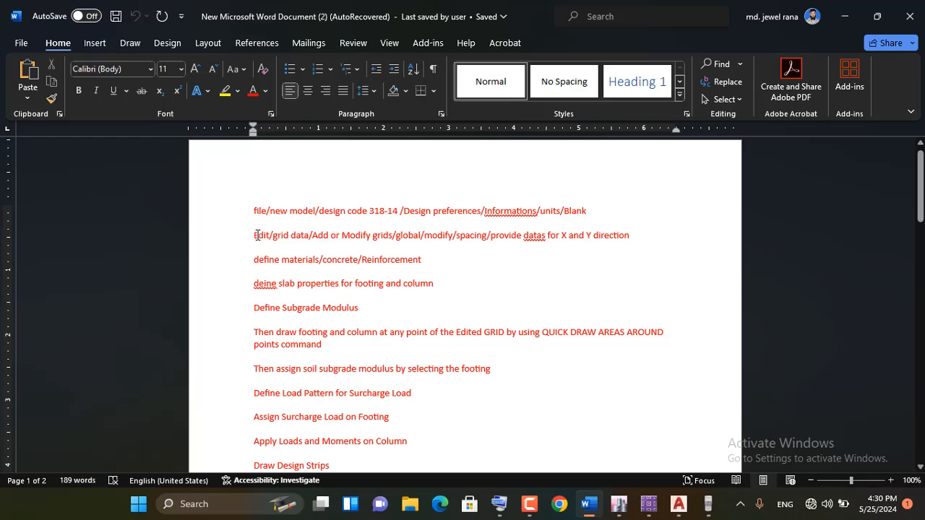
{"action": "left_click_drag", "start_coordinate": [256, 235], "coordinate": [371, 235]}
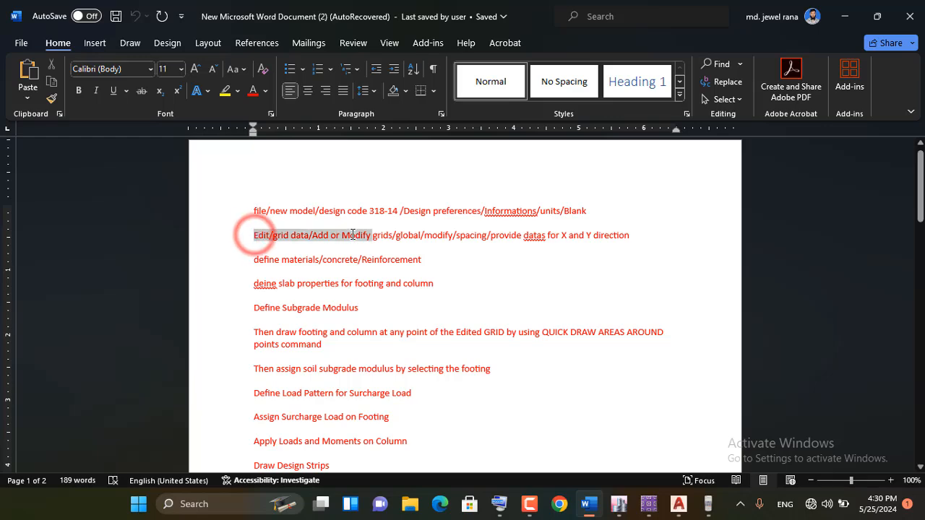
{"action": "left_click", "coordinate": [844, 16]}
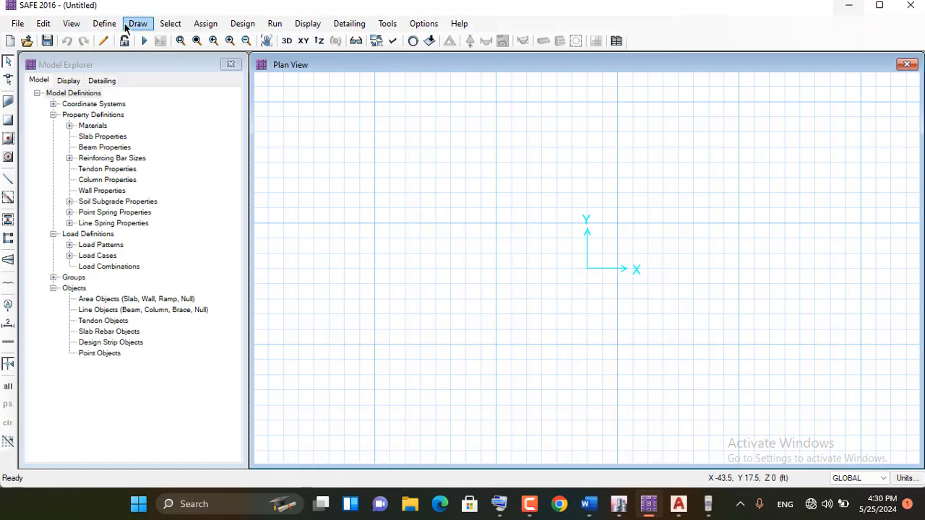
Open the GLOBAL coordinate system's grid definition for modification and display the grid data as Spacing
{"action": "left_click", "coordinate": [43, 23]}
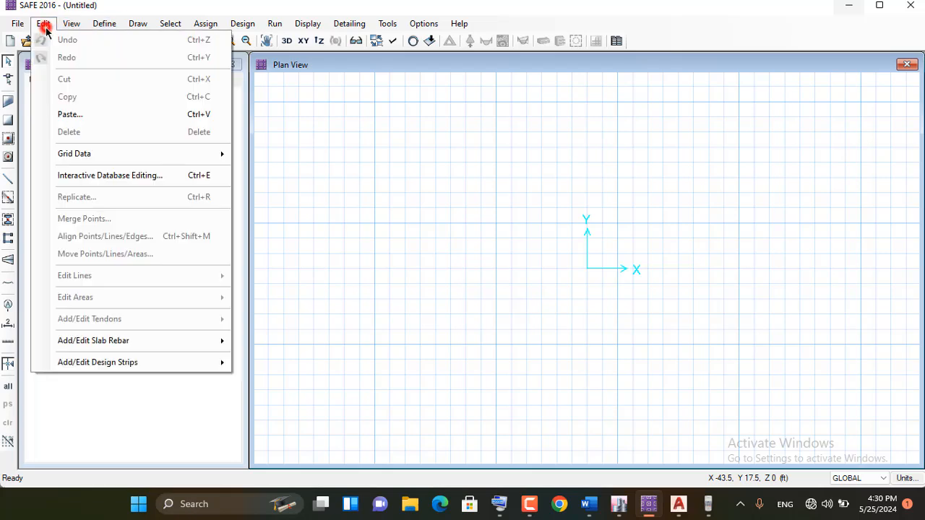
{"action": "mouse_move", "coordinate": [99, 156]}
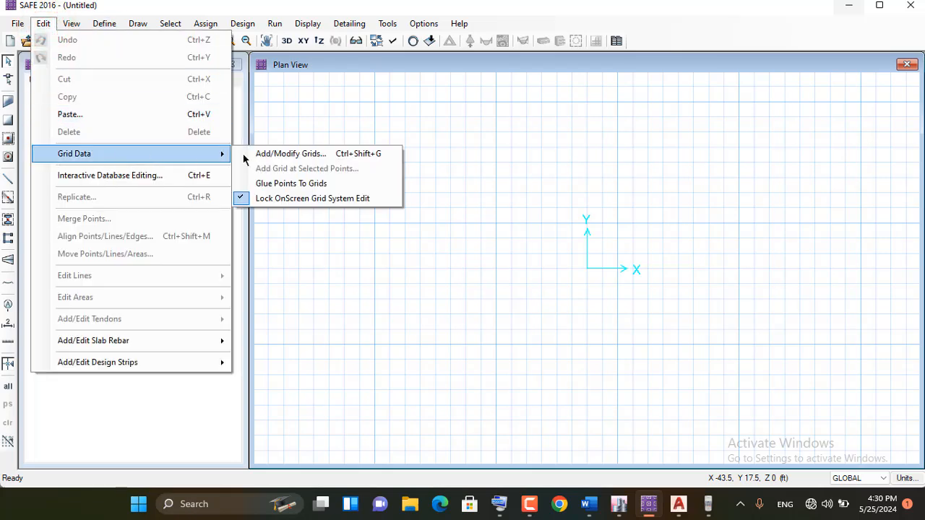
{"action": "left_click", "coordinate": [320, 156]}
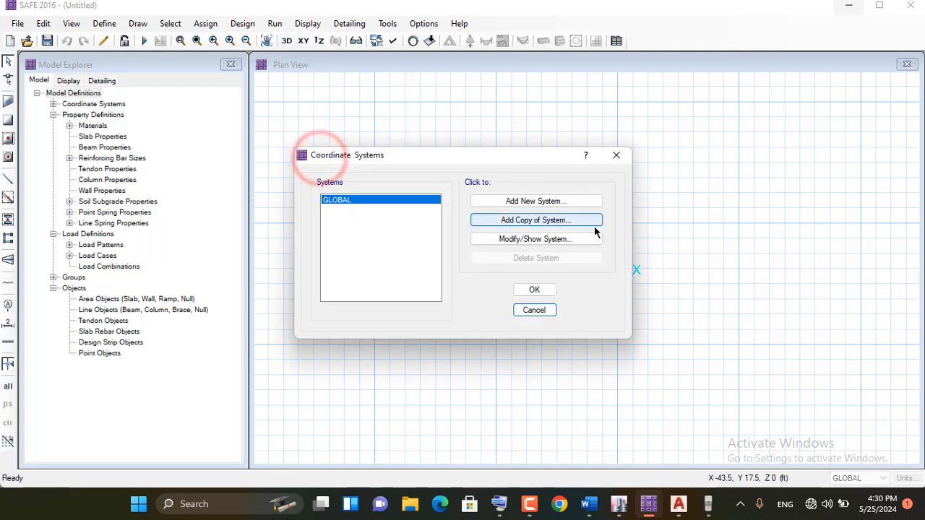
{"action": "left_click_drag", "start_coordinate": [421, 155], "coordinate": [516, 101]}
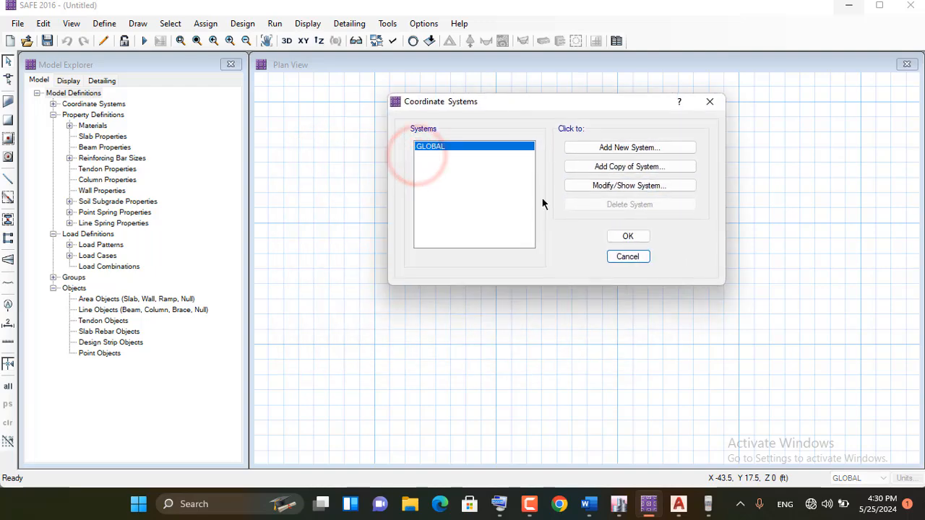
{"action": "left_click", "coordinate": [613, 188]}
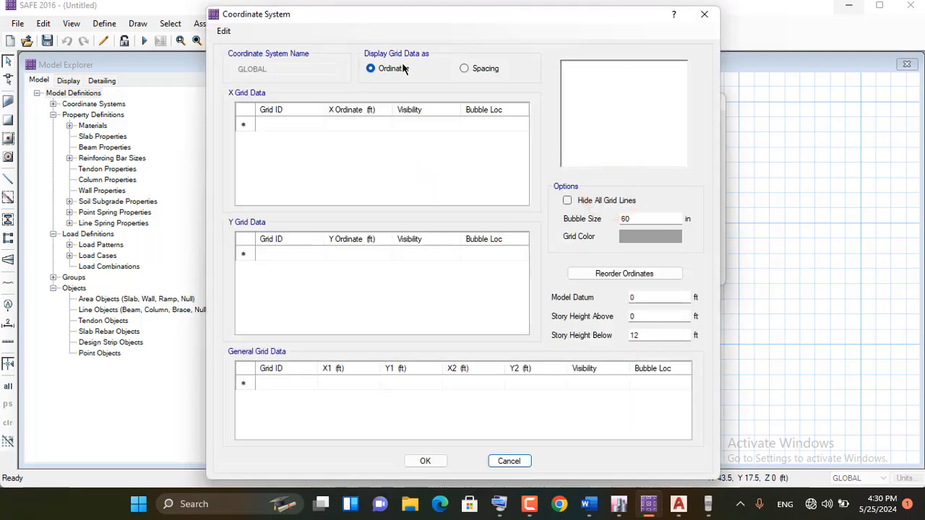
{"action": "left_click", "coordinate": [477, 70]}
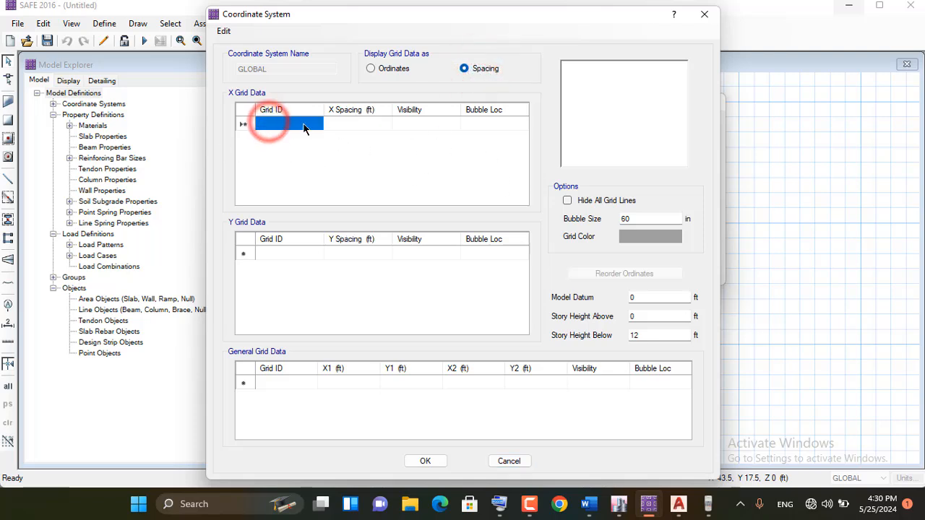
Bring up the on-screen keyboard and add two X grid lines with the IDs A and B
{"action": "left_click", "coordinate": [281, 125]}
{"action": "left_click", "coordinate": [355, 124]}
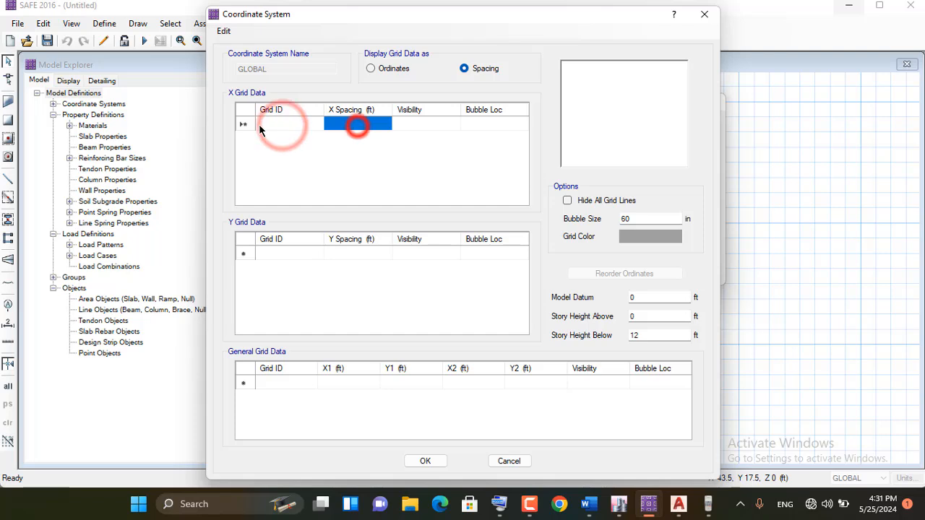
{"action": "left_click", "coordinate": [263, 126]}
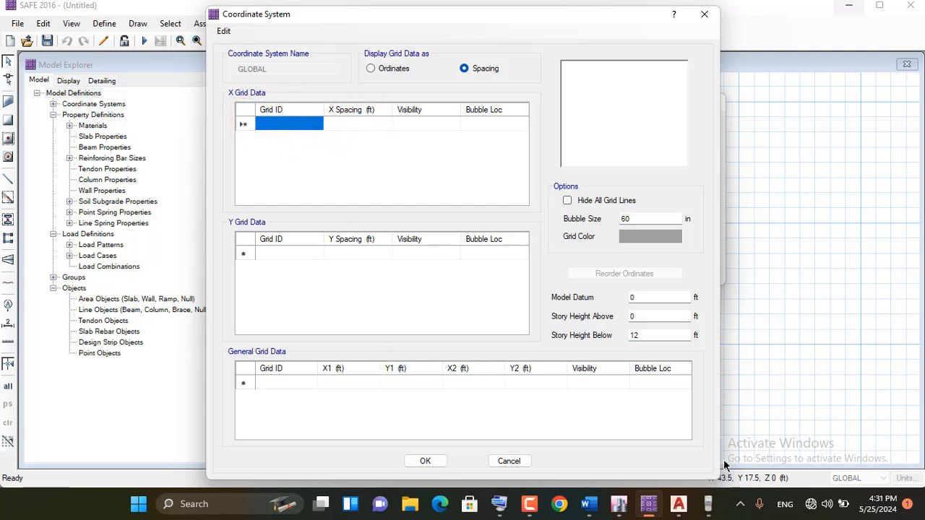
{"action": "left_click", "coordinate": [523, 506]}
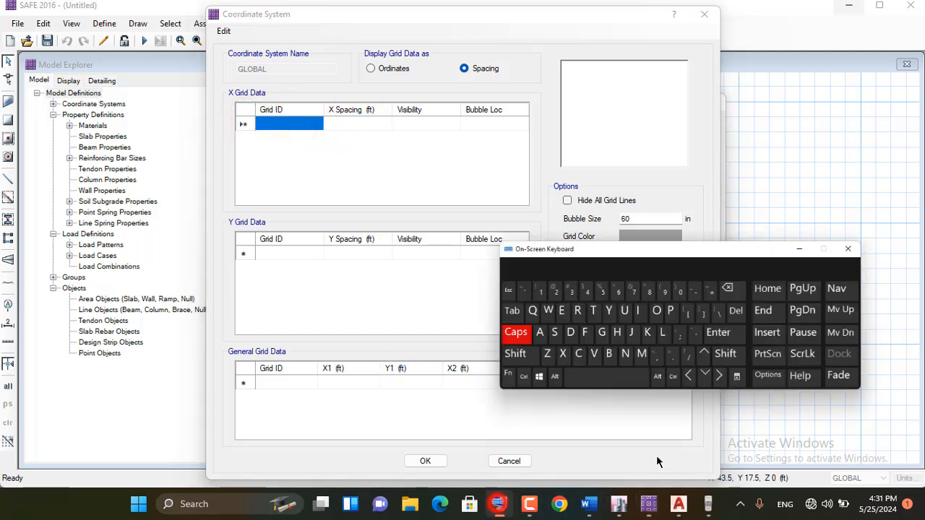
{"action": "left_click", "coordinate": [276, 123]}
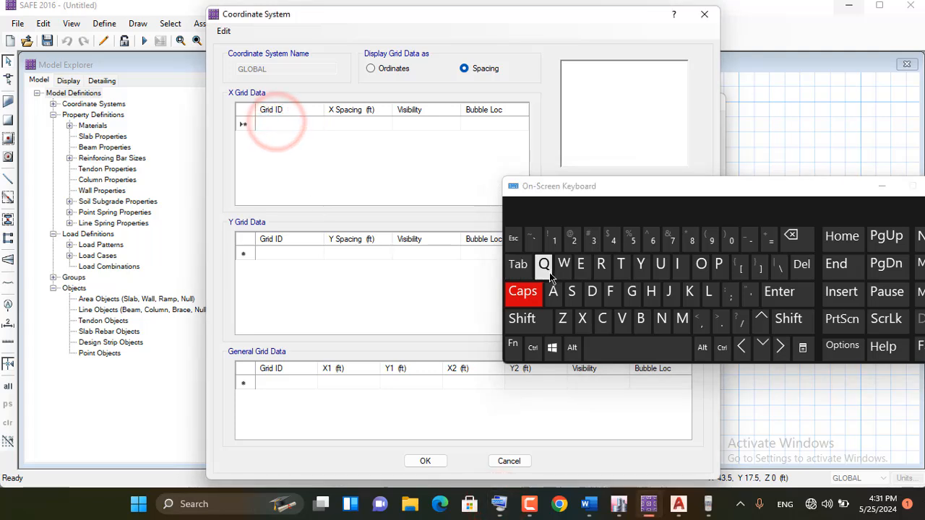
{"action": "left_click", "coordinate": [557, 301]}
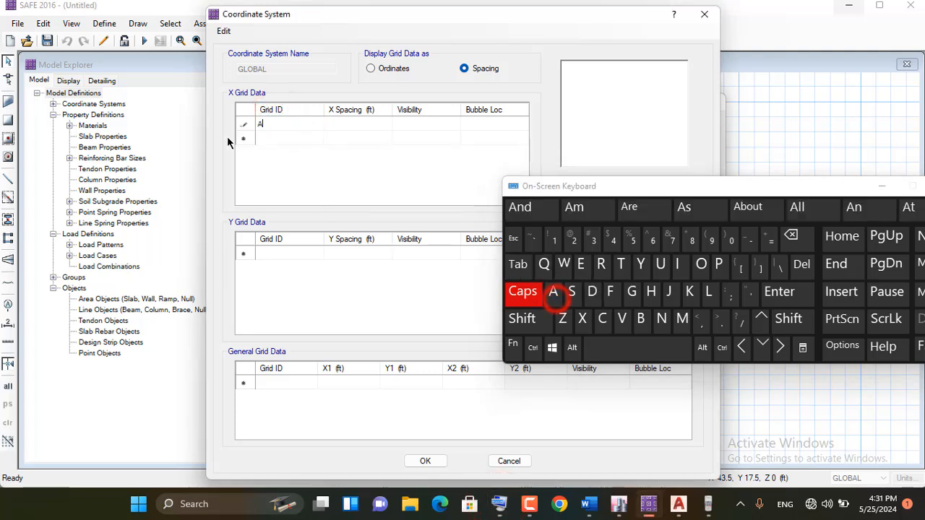
{"action": "left_click", "coordinate": [276, 138]}
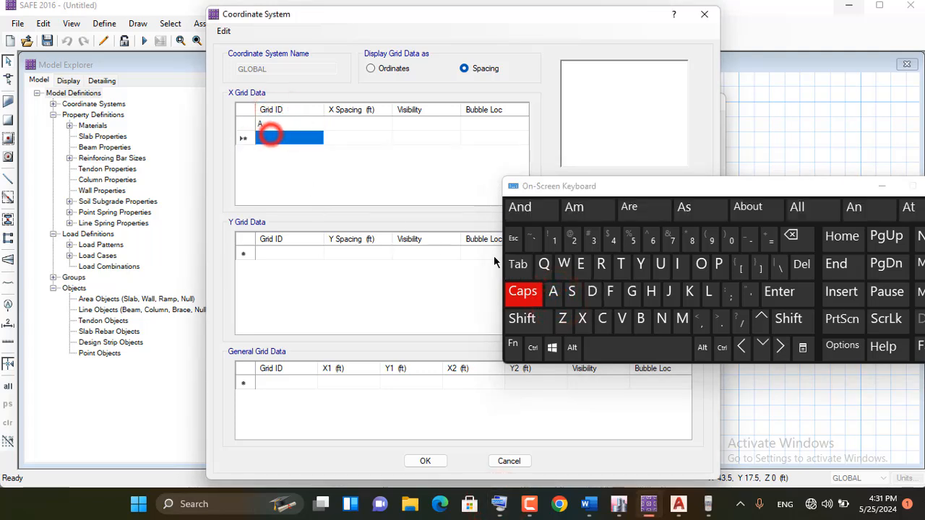
{"action": "left_click", "coordinate": [641, 319]}
Set the X spacing to 20 ft for grid A and 0 for grid B
{"action": "left_click", "coordinate": [331, 124]}
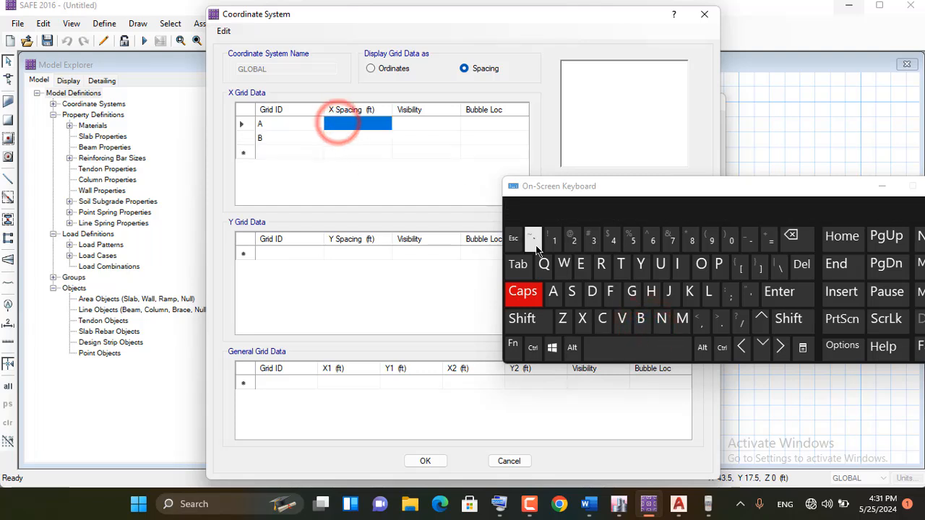
{"action": "left_click", "coordinate": [572, 241]}
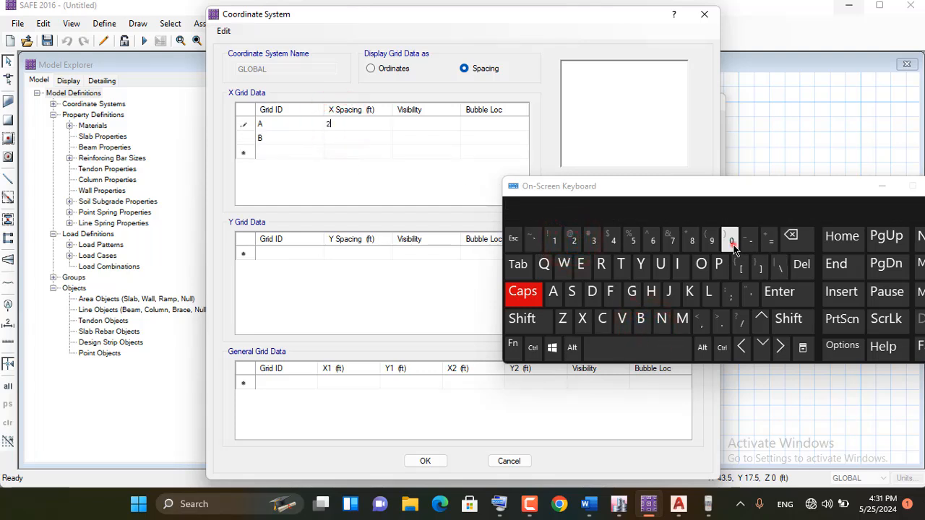
{"action": "left_click", "coordinate": [731, 241]}
{"action": "left_click", "coordinate": [337, 143]}
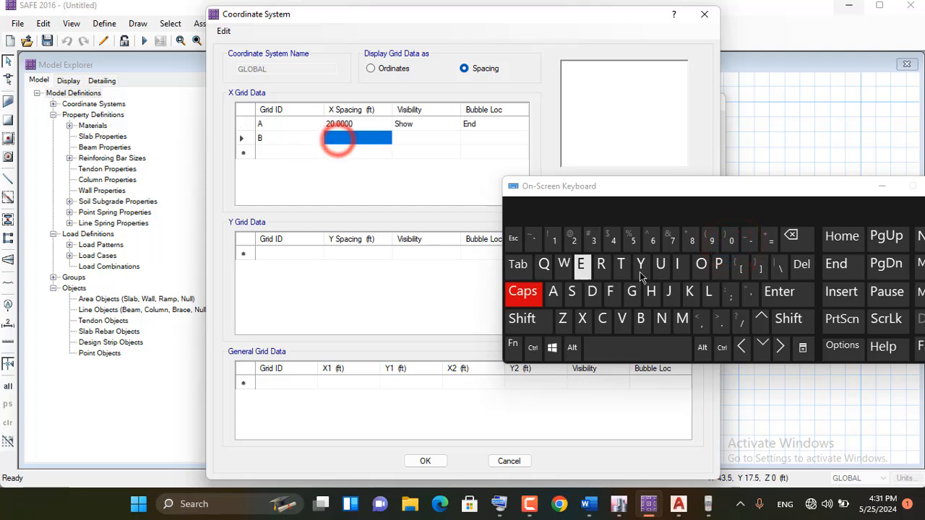
{"action": "left_click", "coordinate": [730, 242]}
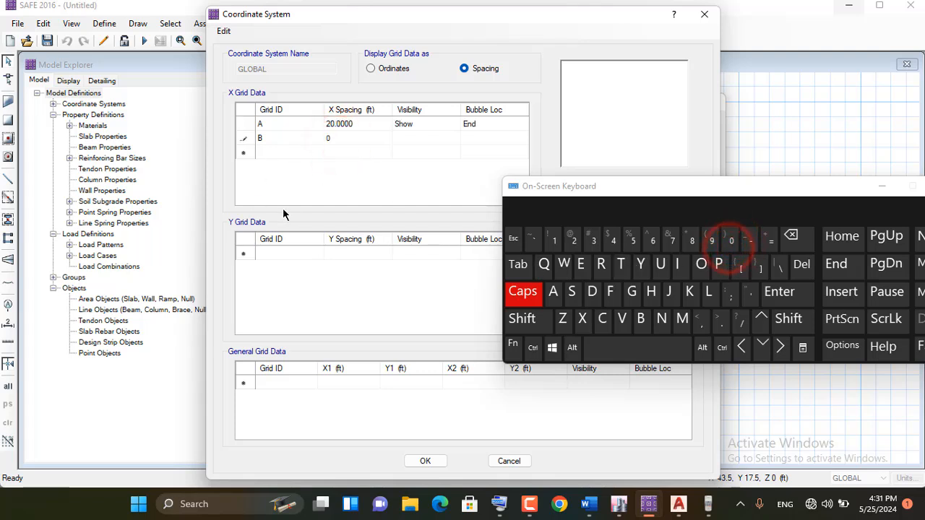
Add two Y grid lines with the IDs 1 and 2
{"action": "left_click", "coordinate": [268, 253]}
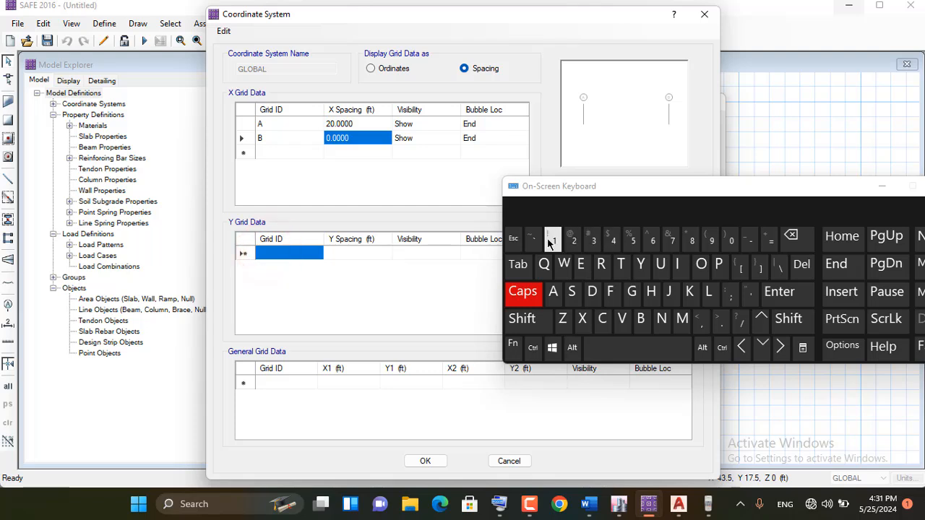
{"action": "left_click", "coordinate": [549, 239]}
{"action": "left_click", "coordinate": [265, 268]}
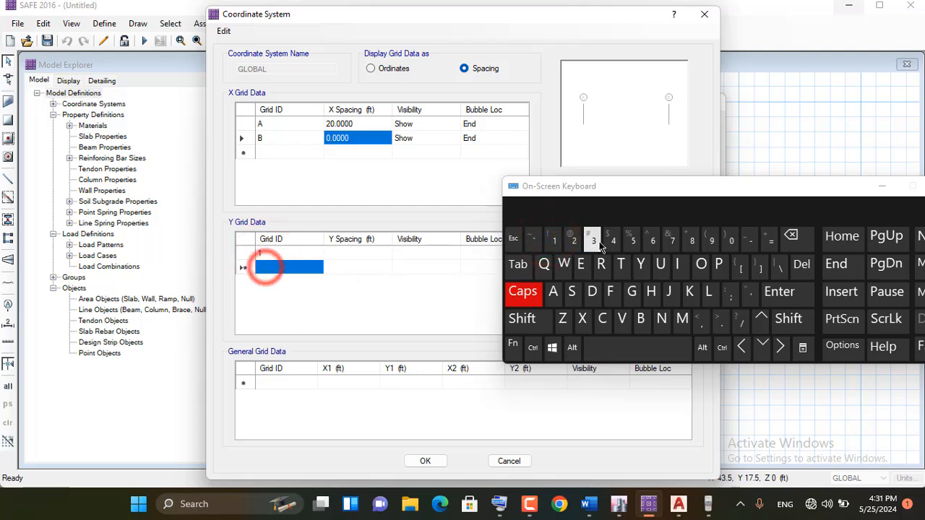
{"action": "left_click", "coordinate": [572, 241]}
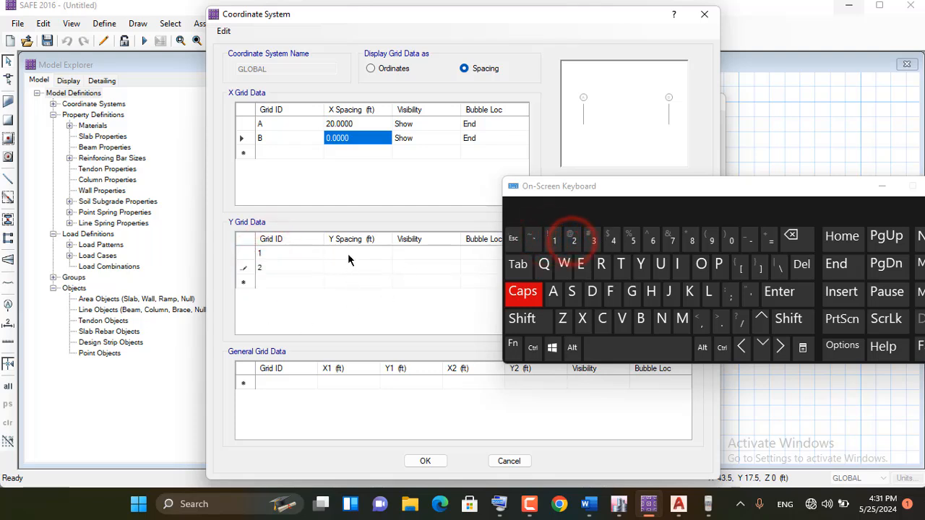
Set the Y spacing to 20 ft for grid 1 and 0 for grid 2, and dismiss the on-screen keyboard
{"action": "left_click", "coordinate": [349, 253]}
{"action": "left_click", "coordinate": [572, 242]}
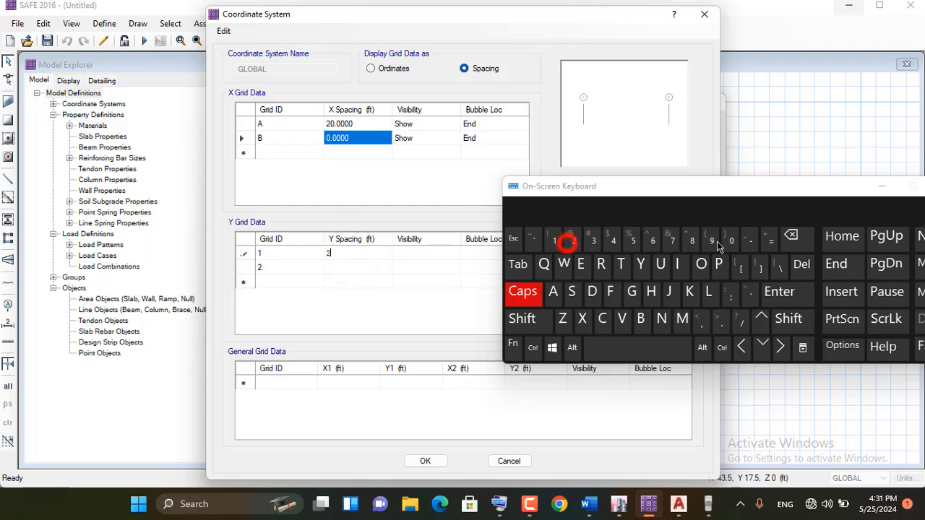
{"action": "left_click", "coordinate": [735, 241]}
{"action": "left_click", "coordinate": [334, 268]}
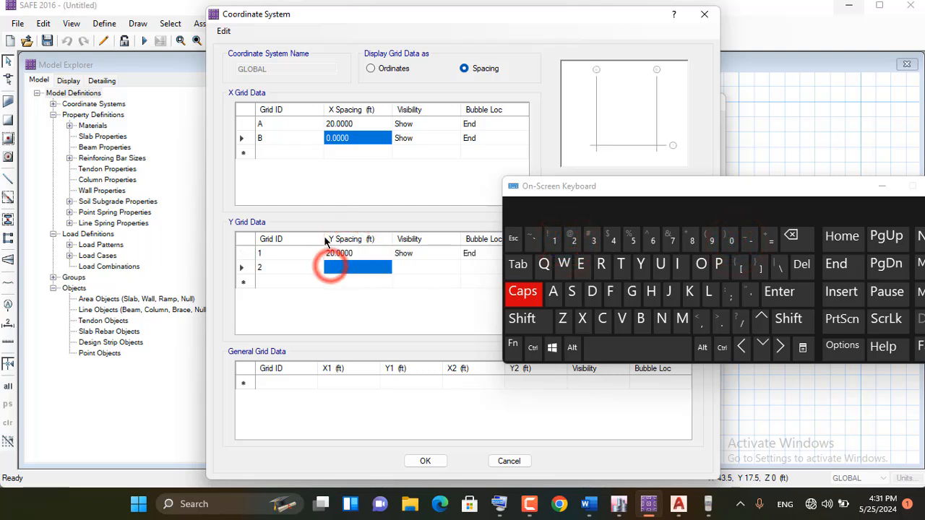
{"action": "left_click", "coordinate": [728, 243]}
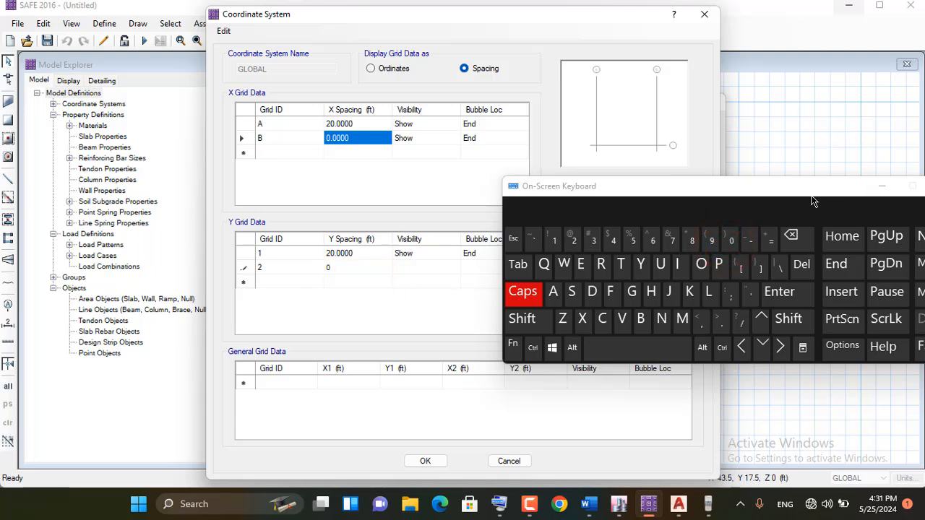
{"action": "left_click_drag", "start_coordinate": [812, 202], "coordinate": [634, 198]}
{"action": "left_click", "coordinate": [705, 182]}
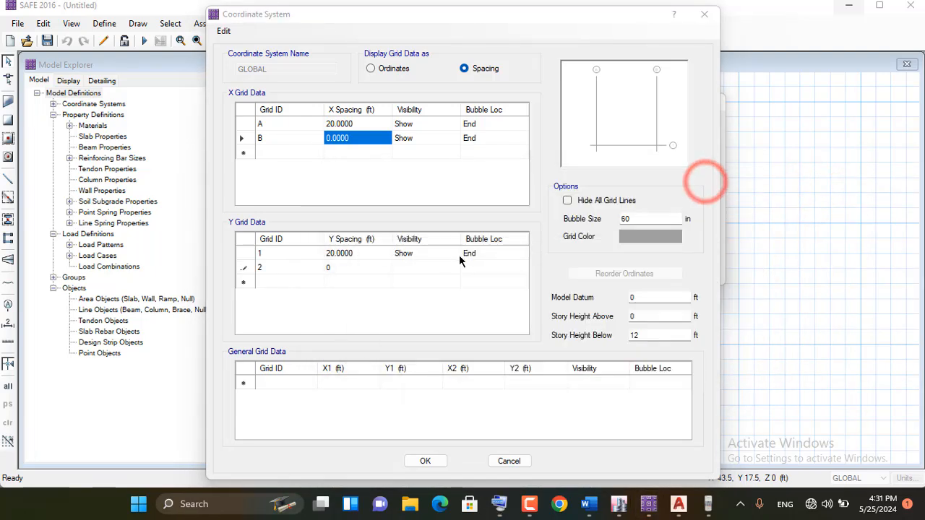
{"action": "left_click", "coordinate": [329, 266]}
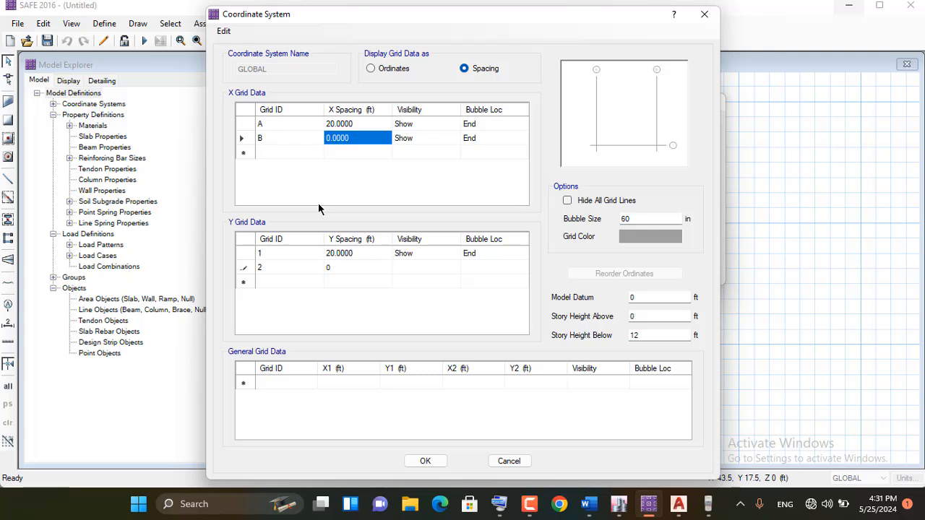
Recheck the X spacing entries and apply the grid data to the GLOBAL coordinate system of the model
{"action": "left_click", "coordinate": [348, 139]}
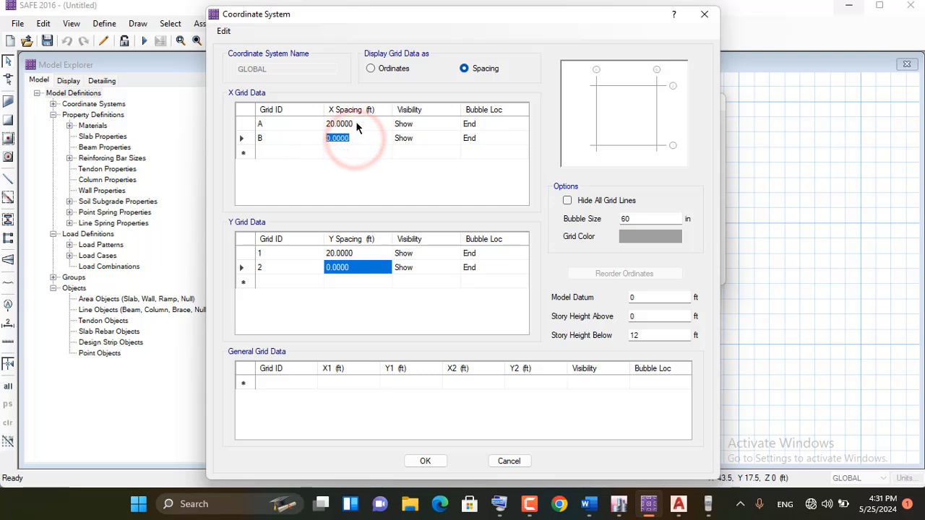
{"action": "left_click", "coordinate": [355, 123]}
{"action": "left_click", "coordinate": [340, 138]}
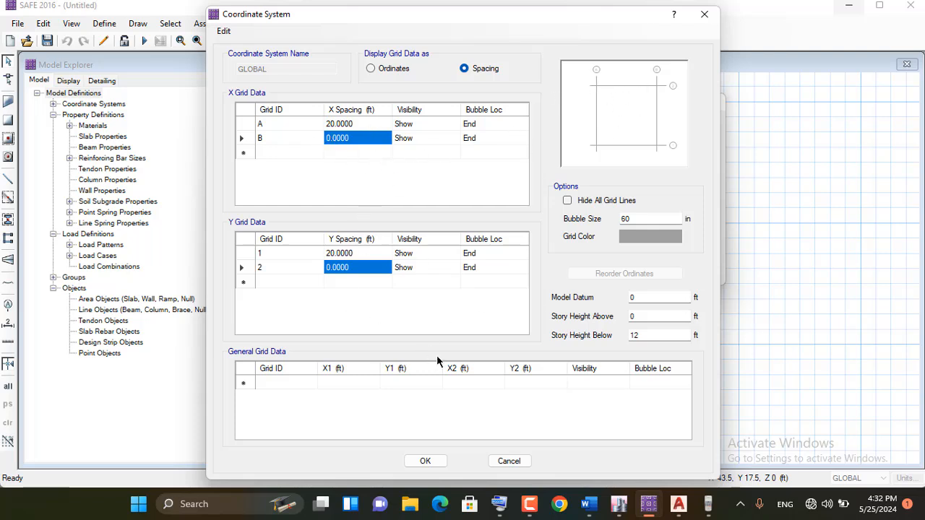
{"action": "left_click", "coordinate": [425, 461]}
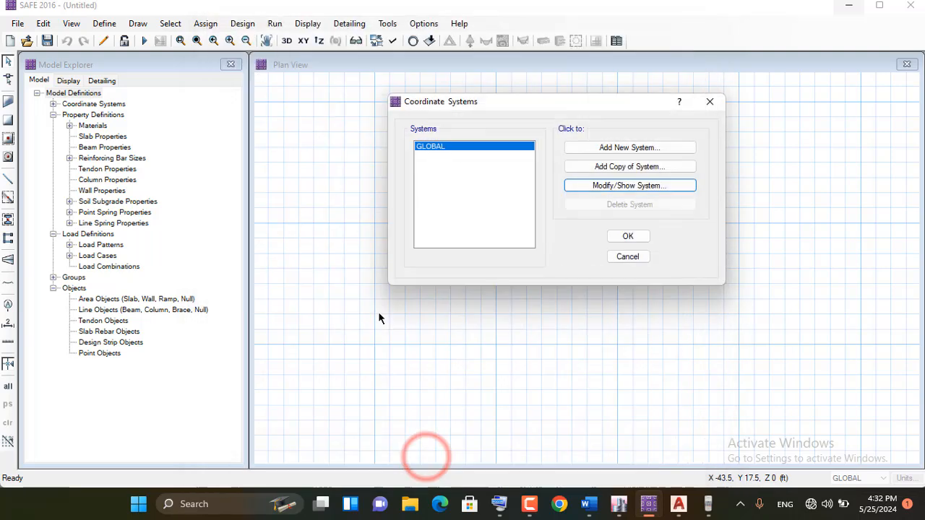
{"action": "left_click", "coordinate": [627, 236]}
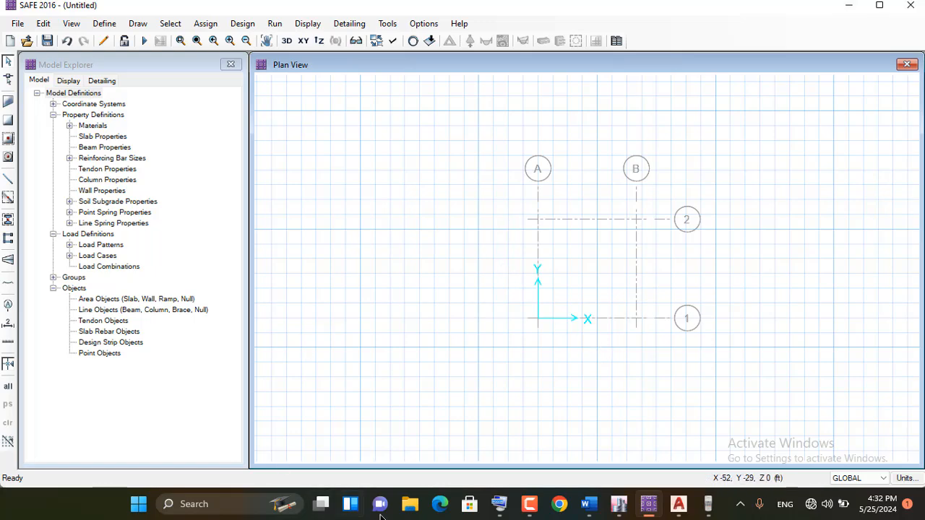
Check the workflow notes in Word, return to SAFE and open the material definitions
{"action": "left_click", "coordinate": [591, 505]}
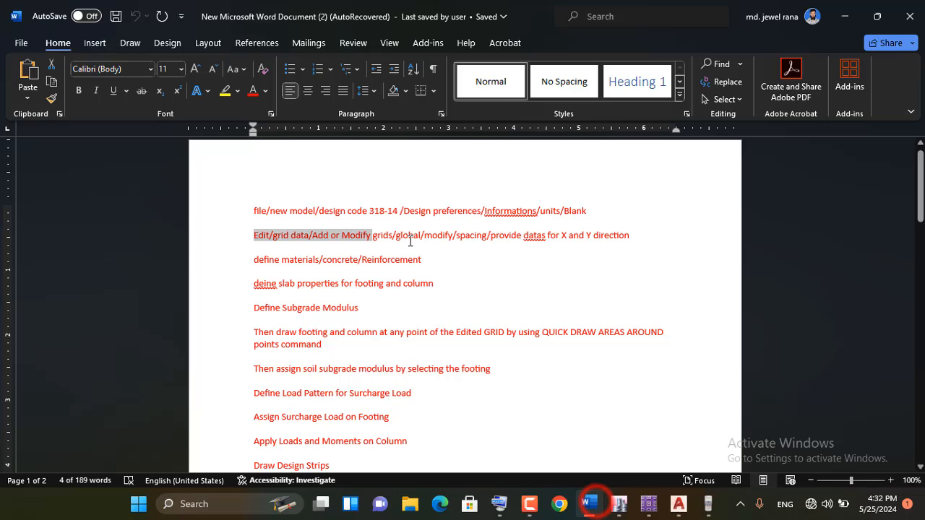
{"action": "left_click", "coordinate": [586, 236]}
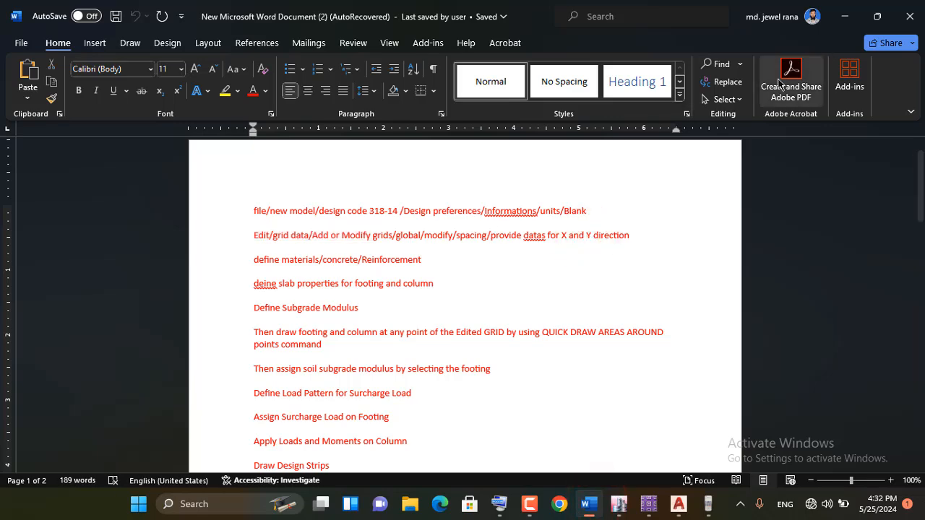
{"action": "left_click", "coordinate": [841, 20]}
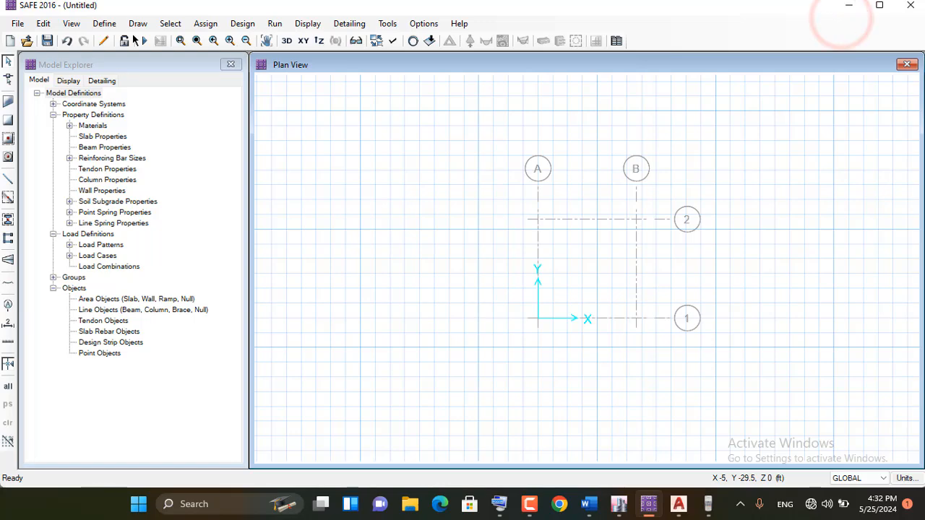
{"action": "left_click", "coordinate": [101, 23]}
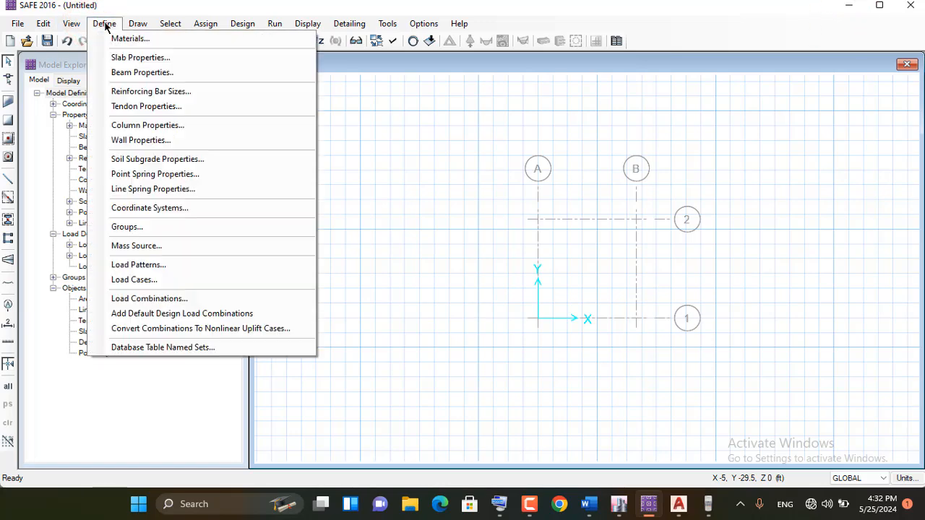
{"action": "left_click", "coordinate": [127, 38]}
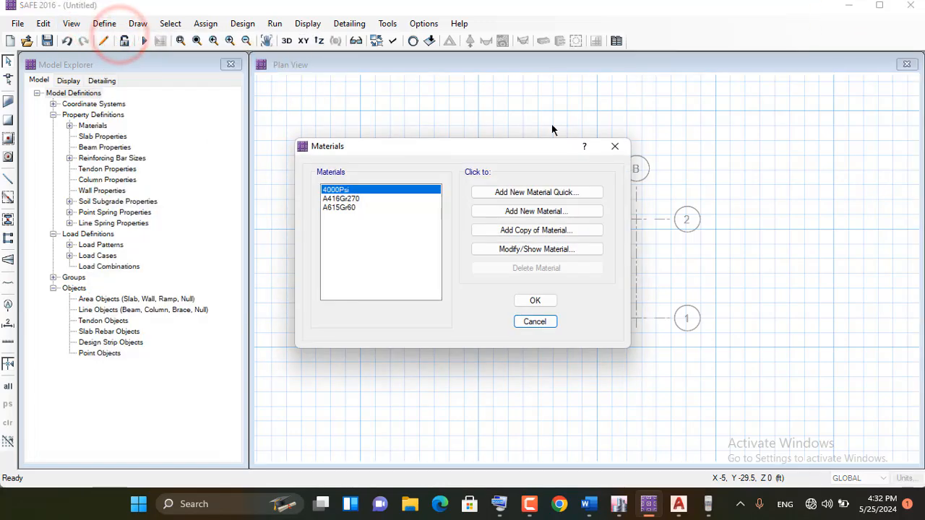
{"action": "left_click_drag", "start_coordinate": [428, 142], "coordinate": [335, 104]}
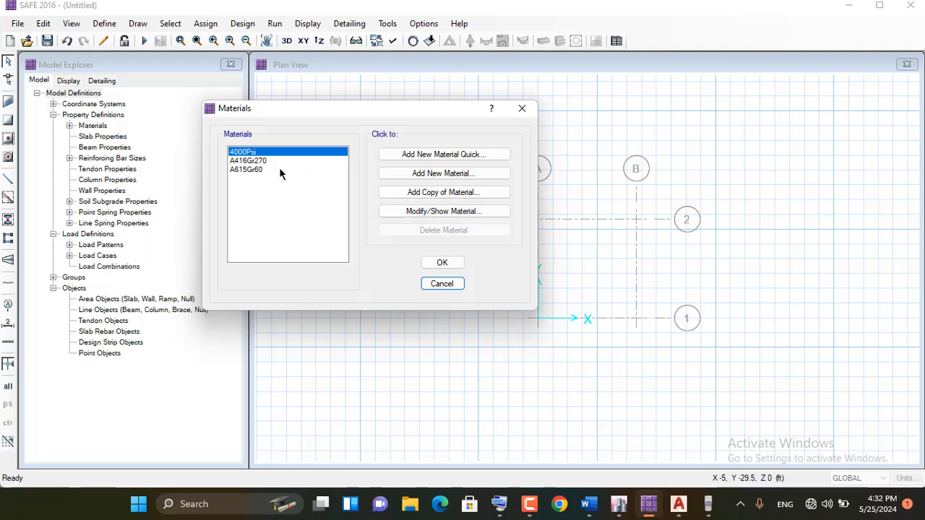
Rename the A615Gr60 rebar material as REBAR-60 and dismiss the on-screen keyboard
{"action": "left_click", "coordinate": [252, 170]}
{"action": "left_click", "coordinate": [440, 211]}
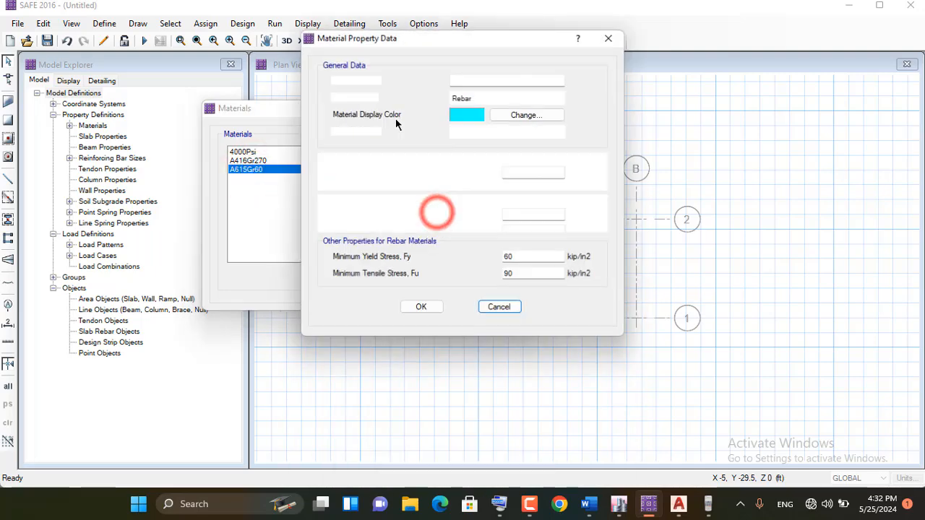
{"action": "double_click", "coordinate": [489, 79]}
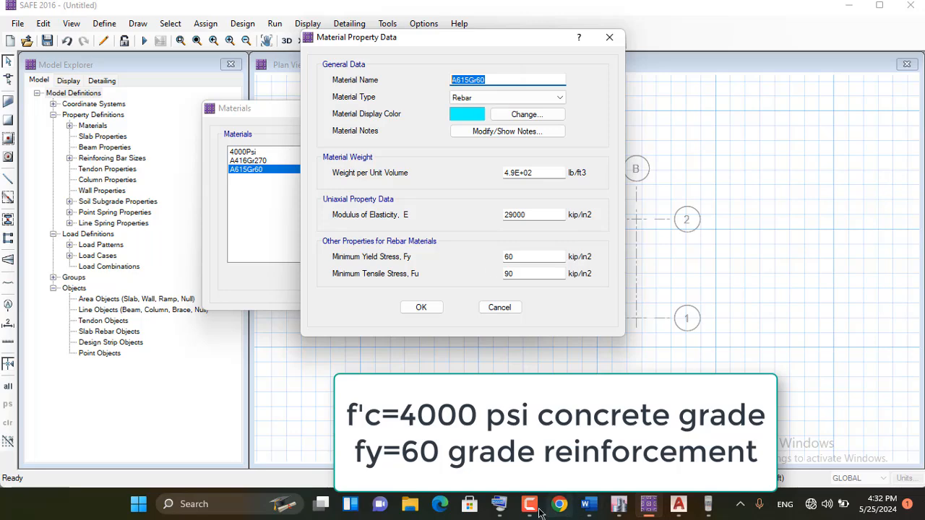
{"action": "left_click", "coordinate": [499, 503]}
{"action": "double_click", "coordinate": [489, 78]}
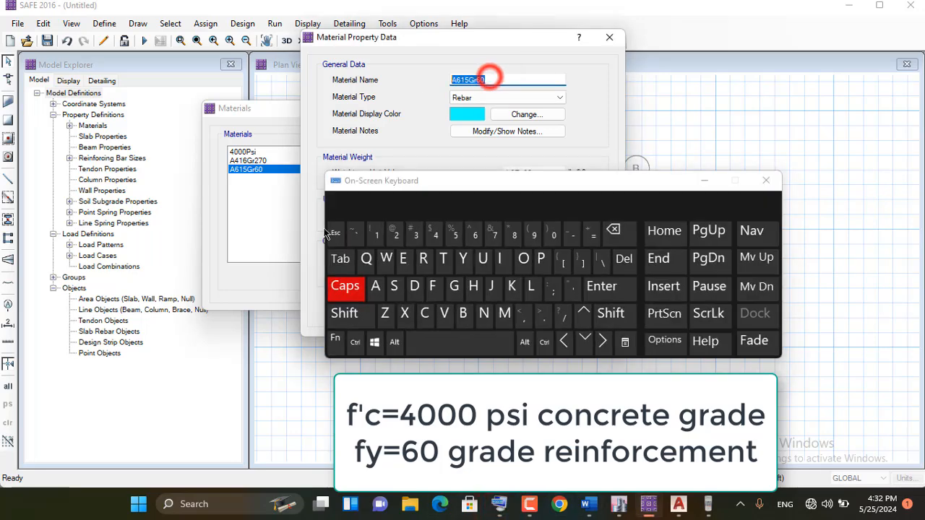
{"action": "left_click", "coordinate": [423, 260]}
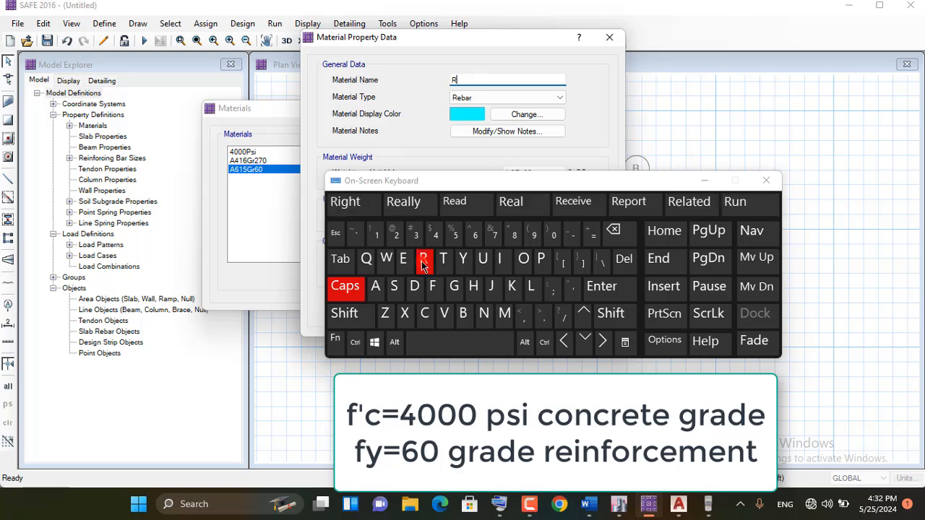
{"action": "left_click", "coordinate": [463, 313]}
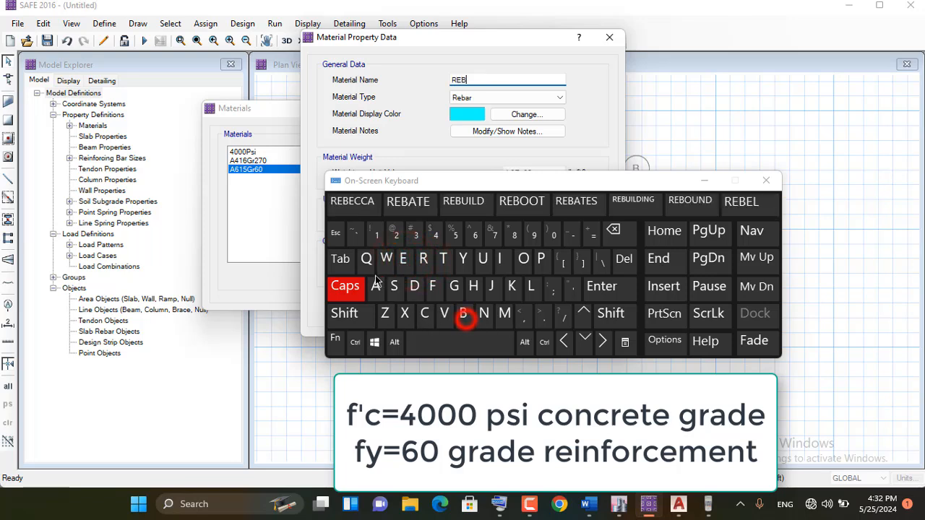
{"action": "left_click", "coordinate": [375, 286]}
{"action": "left_click", "coordinate": [424, 258]}
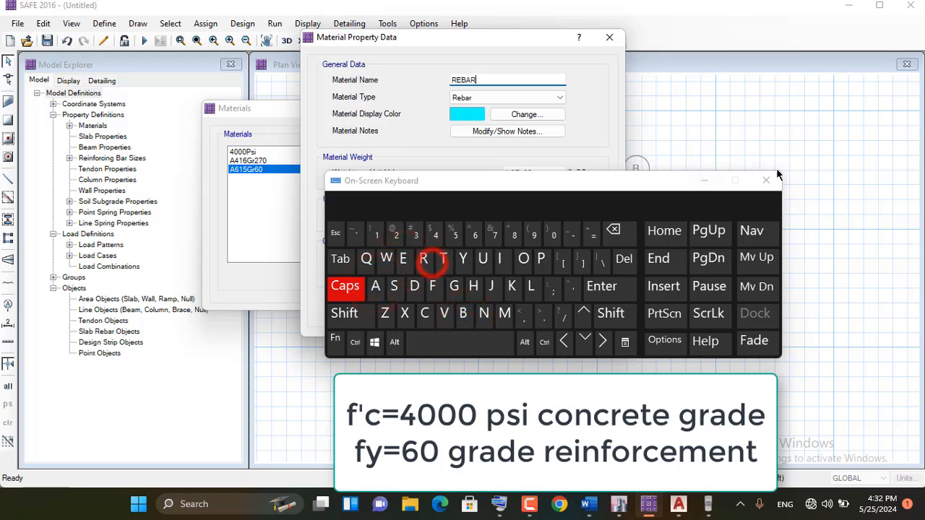
{"action": "left_click", "coordinate": [574, 236]}
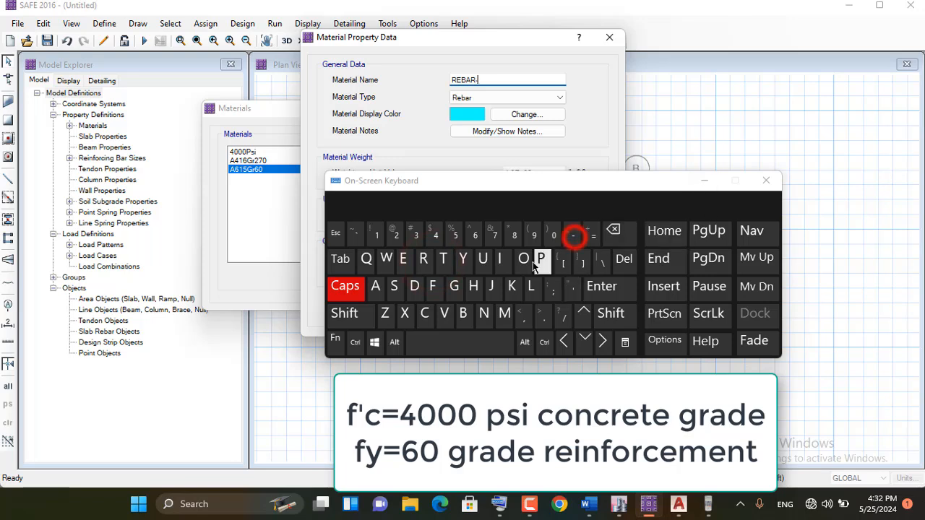
{"action": "type", "text": "6"}
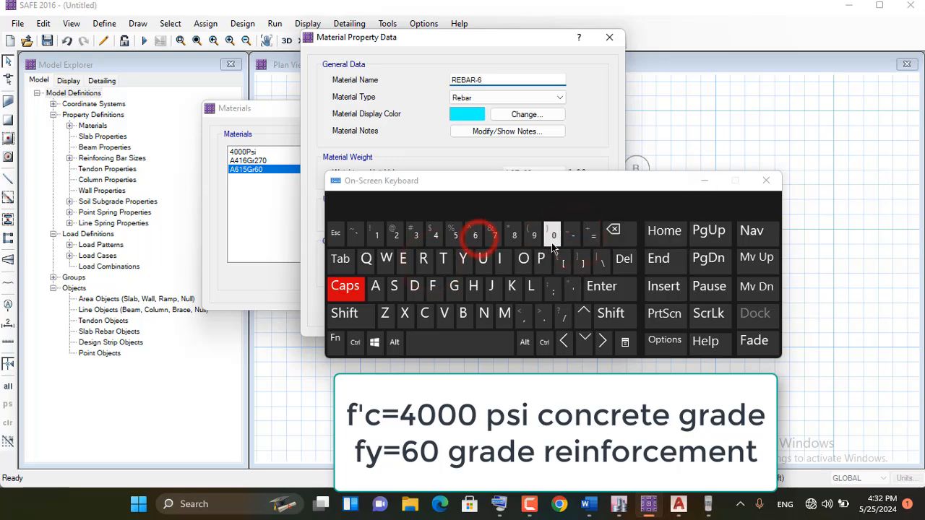
{"action": "left_click", "coordinate": [553, 236]}
{"action": "left_click", "coordinate": [707, 180]}
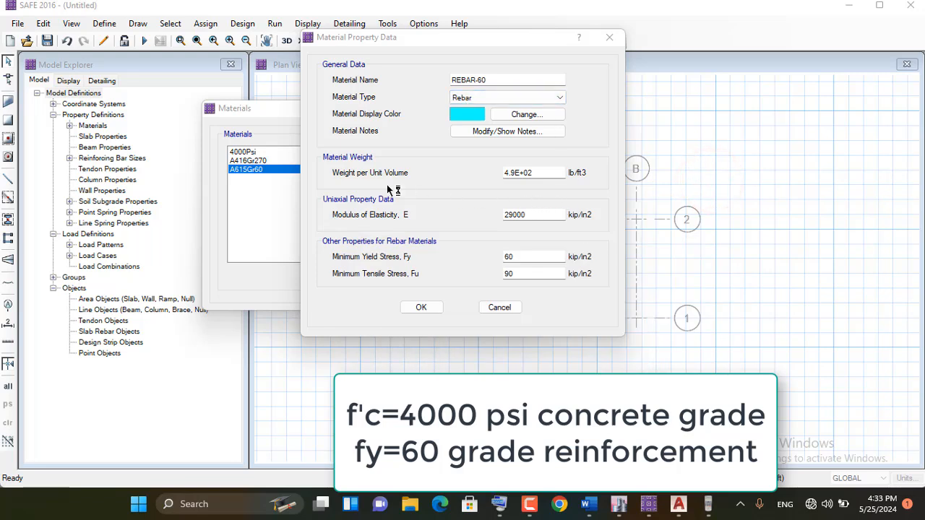
Confirm the rebar material's properties and apply the material definitions, leaving the 4000Psi concrete selected
{"action": "left_click", "coordinate": [417, 311]}
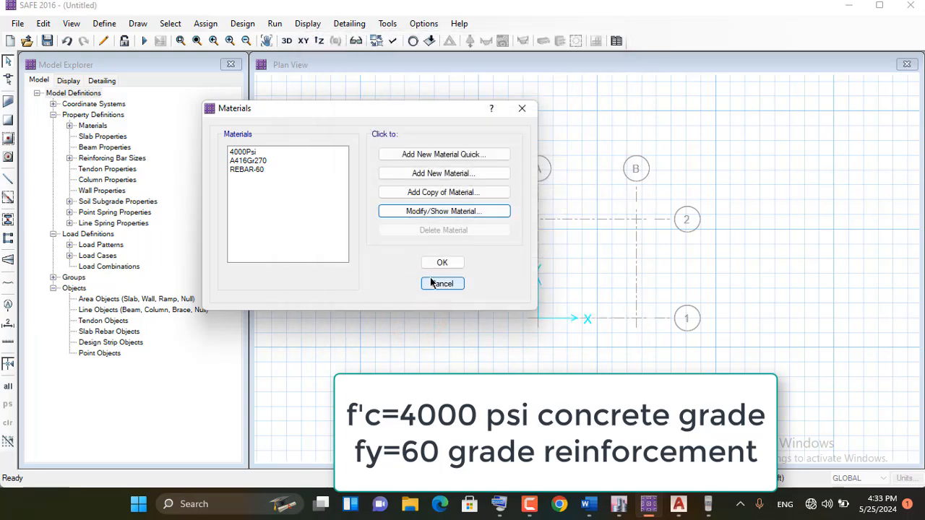
{"action": "left_click", "coordinate": [244, 152]}
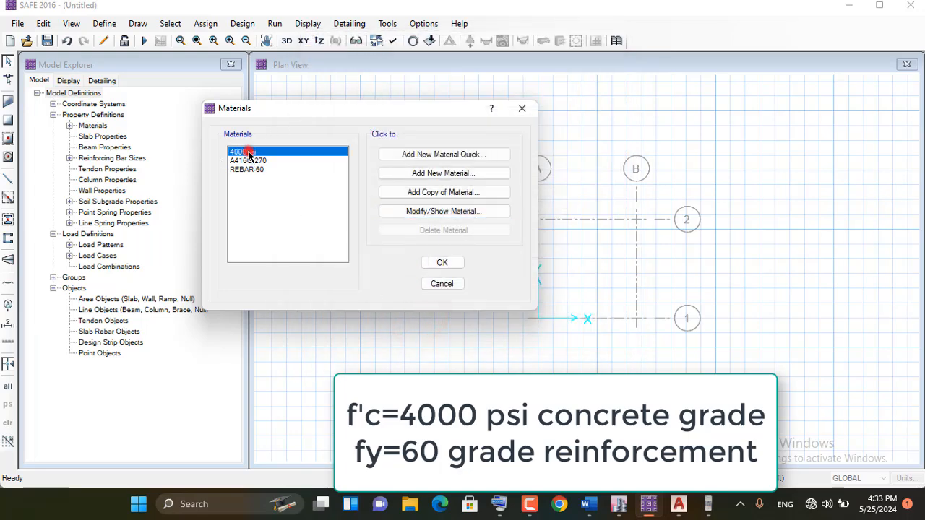
{"action": "left_click", "coordinate": [439, 264]}
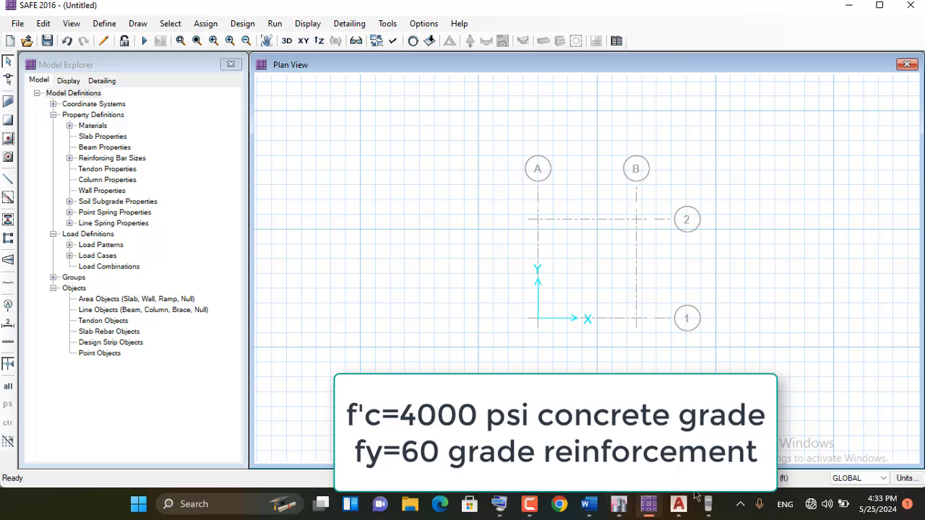
Consult the workflow notes in Word, return to SAFE and add a new slab property
{"action": "left_click", "coordinate": [597, 510]}
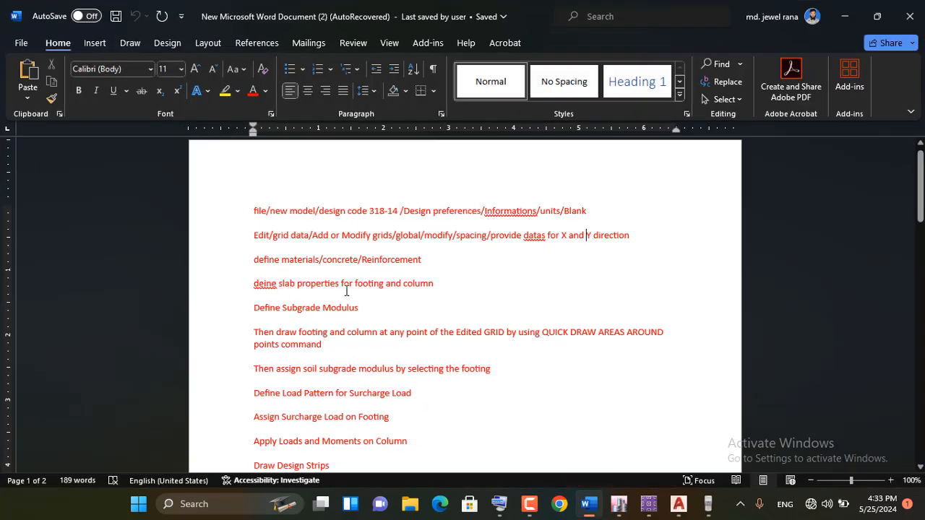
{"action": "left_click", "coordinate": [853, 17]}
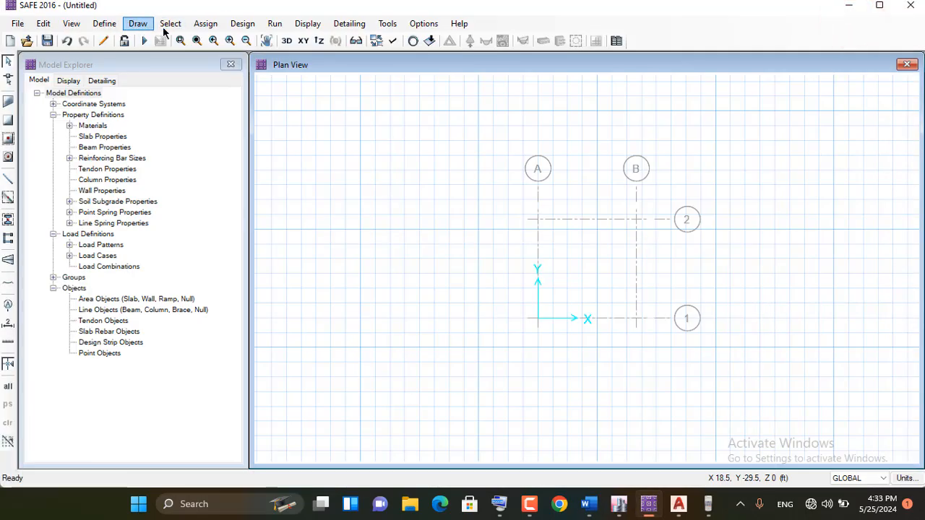
{"action": "left_click", "coordinate": [104, 25]}
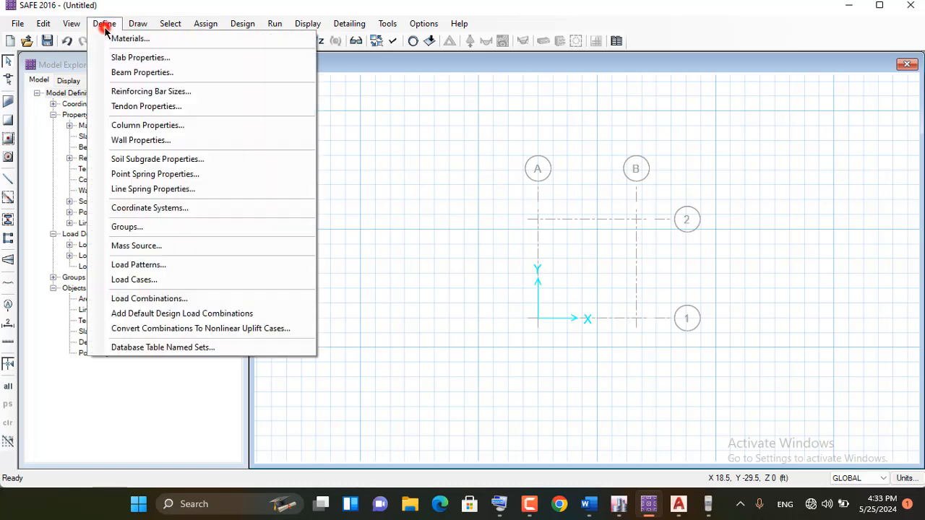
{"action": "left_click", "coordinate": [139, 57]}
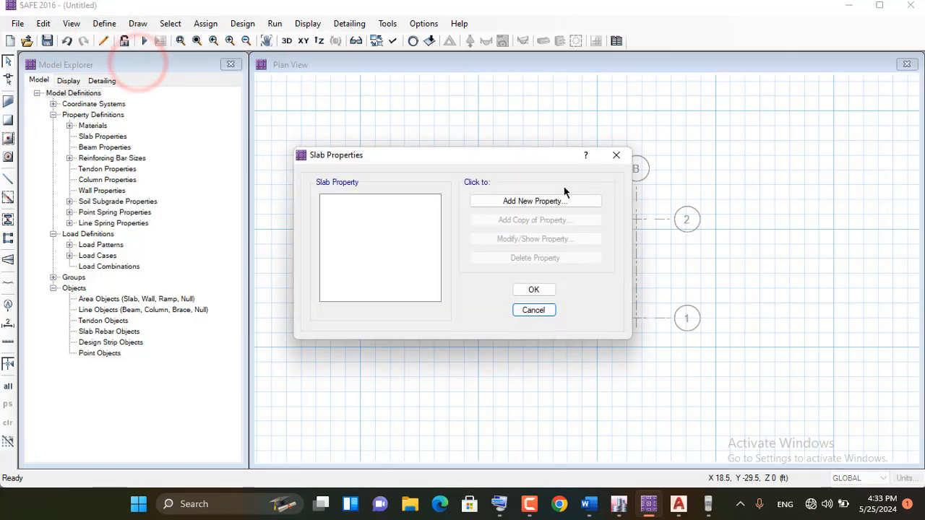
{"action": "left_click", "coordinate": [523, 202]}
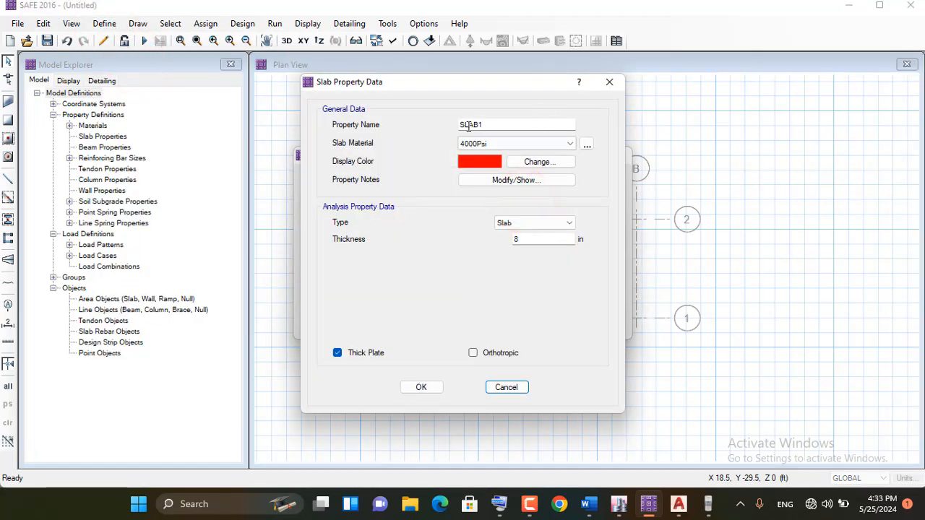
Name the new slab property FOOTING-20 using the on-screen keyboard
{"action": "double_click", "coordinate": [488, 123]}
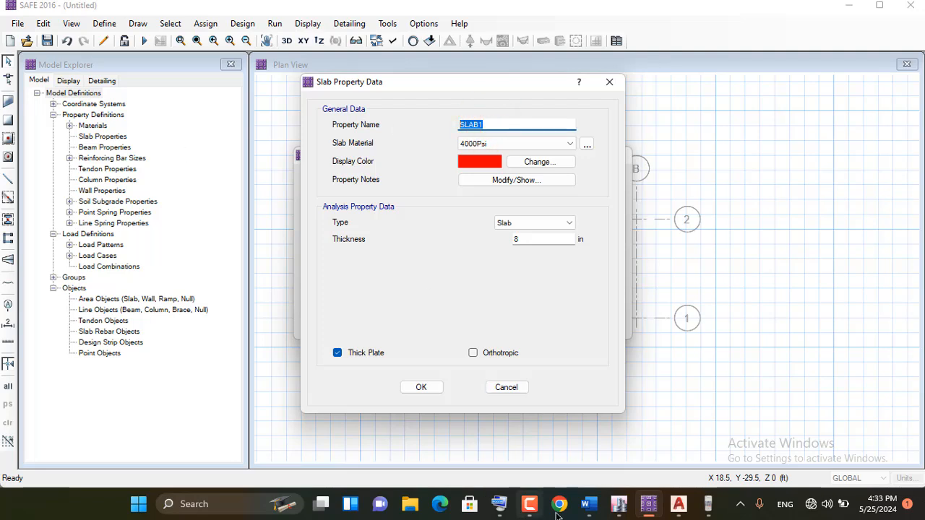
{"action": "left_click", "coordinate": [498, 504]}
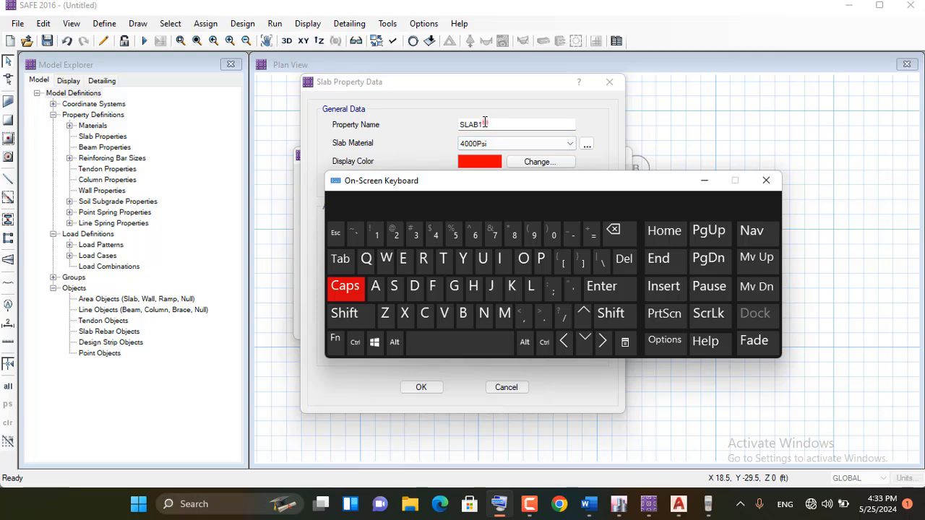
{"action": "double_click", "coordinate": [484, 123]}
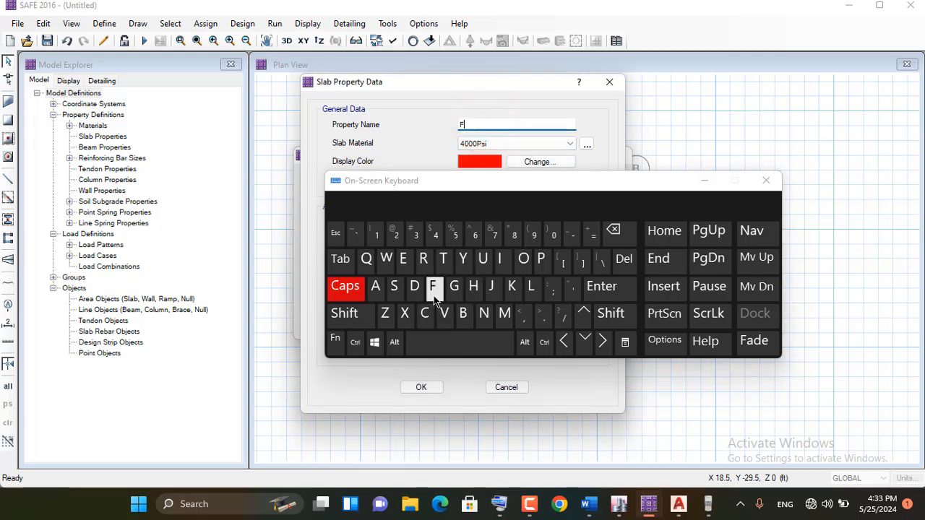
{"action": "left_click", "coordinate": [523, 259]}
{"action": "left_click", "coordinate": [523, 258]}
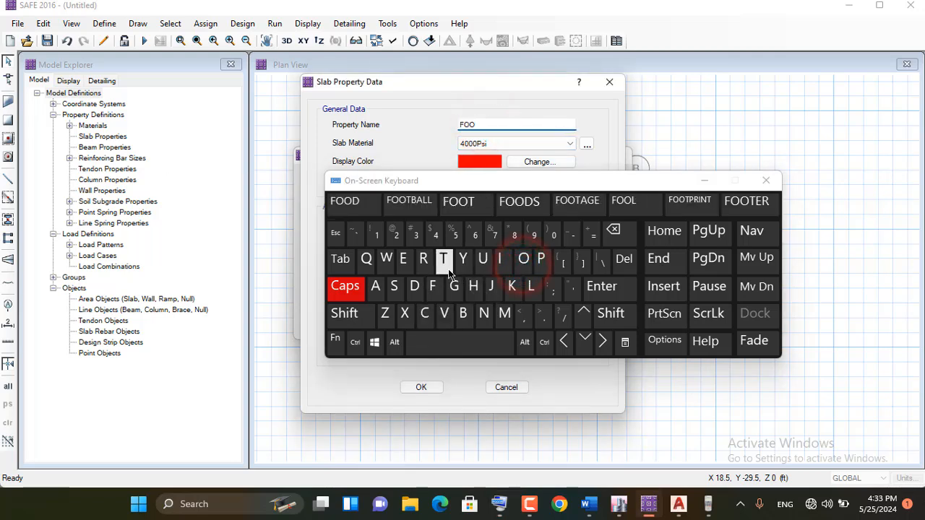
{"action": "left_click", "coordinate": [442, 259]}
{"action": "left_click", "coordinate": [499, 259]}
{"action": "left_click", "coordinate": [483, 312]}
{"action": "left_click", "coordinate": [453, 287]}
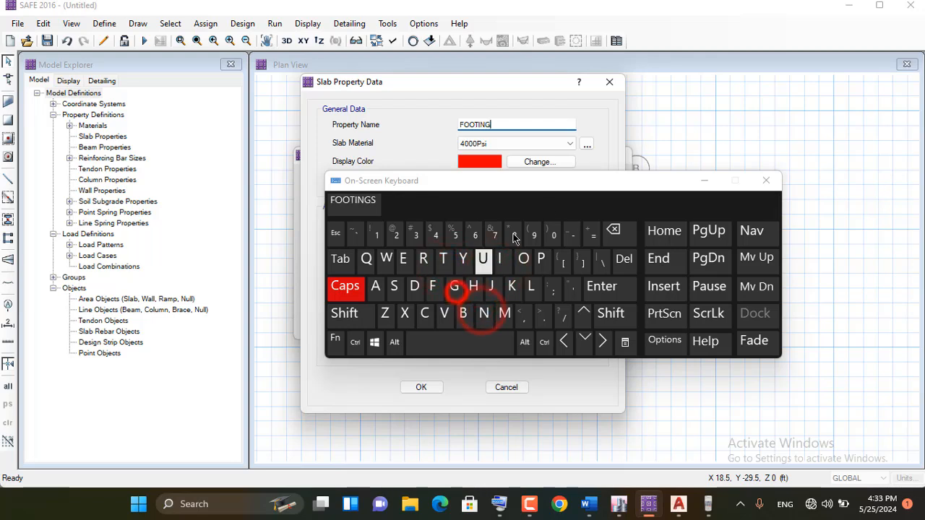
{"action": "left_click", "coordinate": [571, 240]}
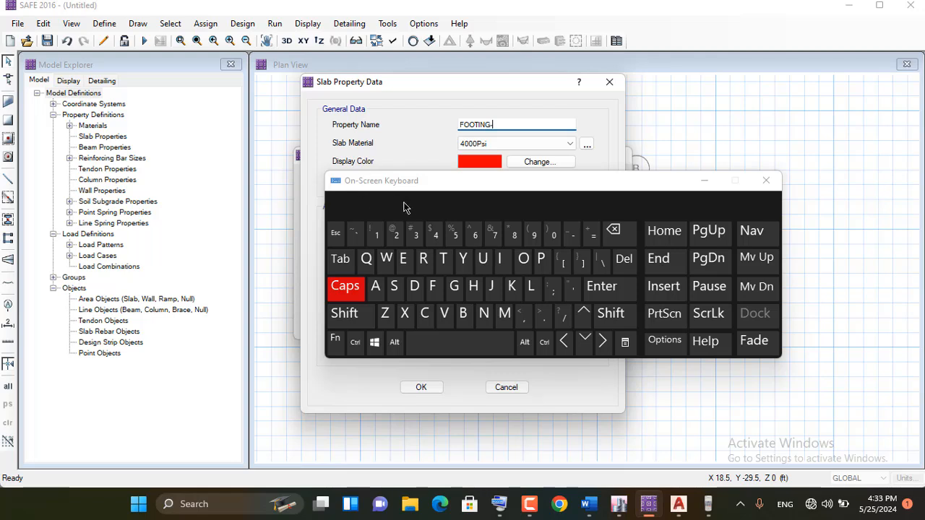
{"action": "left_click", "coordinate": [396, 239]}
{"action": "left_click", "coordinate": [551, 244]}
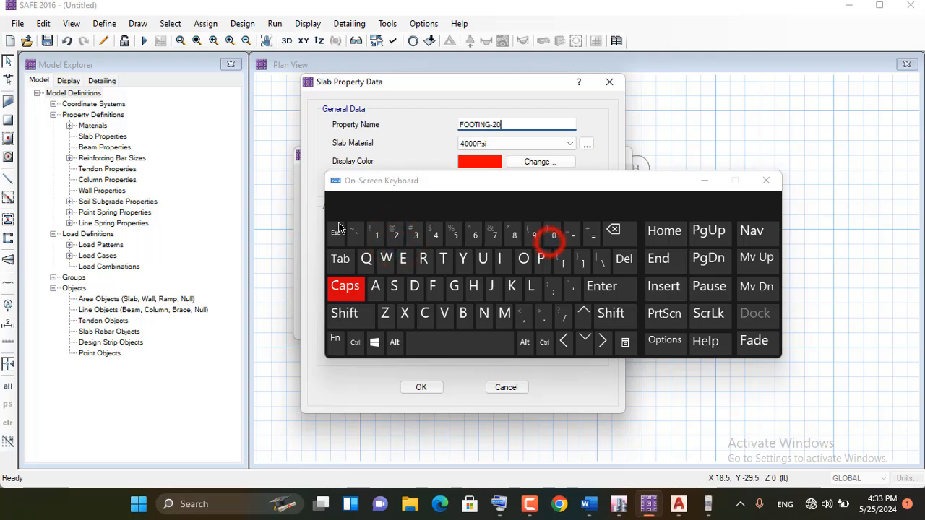
Change the slab property's name to FOOTING-24 and dismiss the on-screen keyboard
{"action": "left_click", "coordinate": [376, 233]}
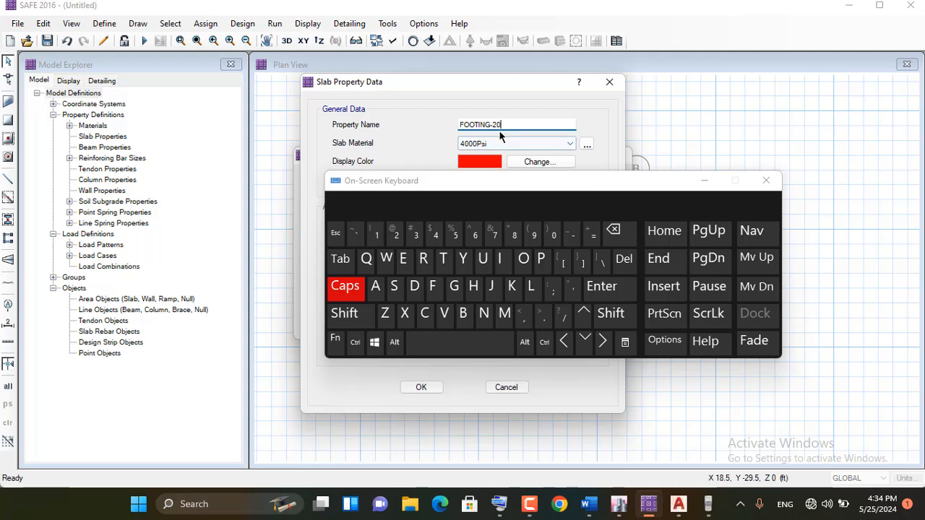
{"action": "left_click", "coordinate": [615, 232]}
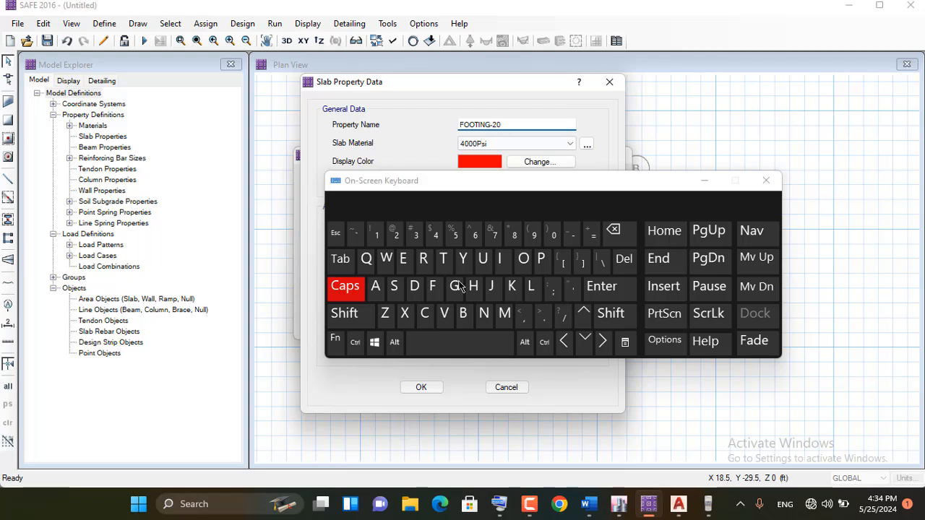
{"action": "left_click", "coordinate": [618, 233]}
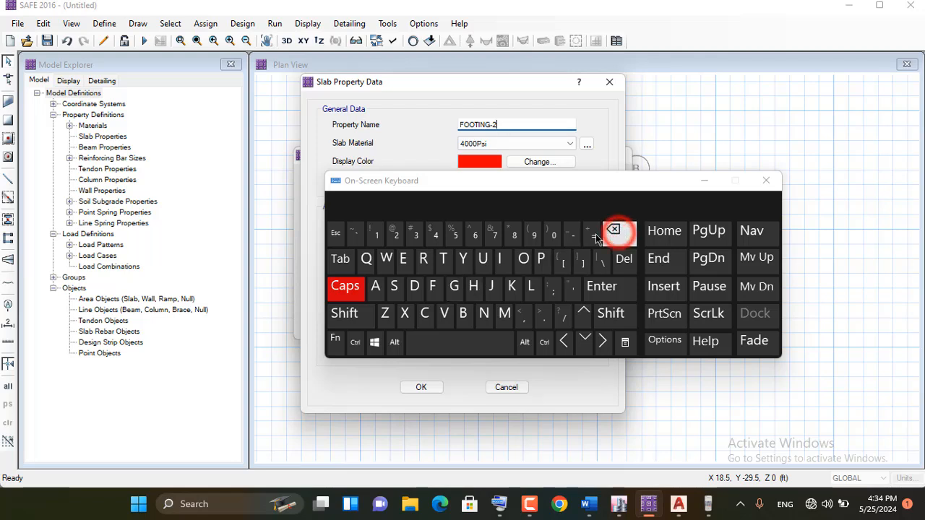
{"action": "left_click", "coordinate": [436, 234]}
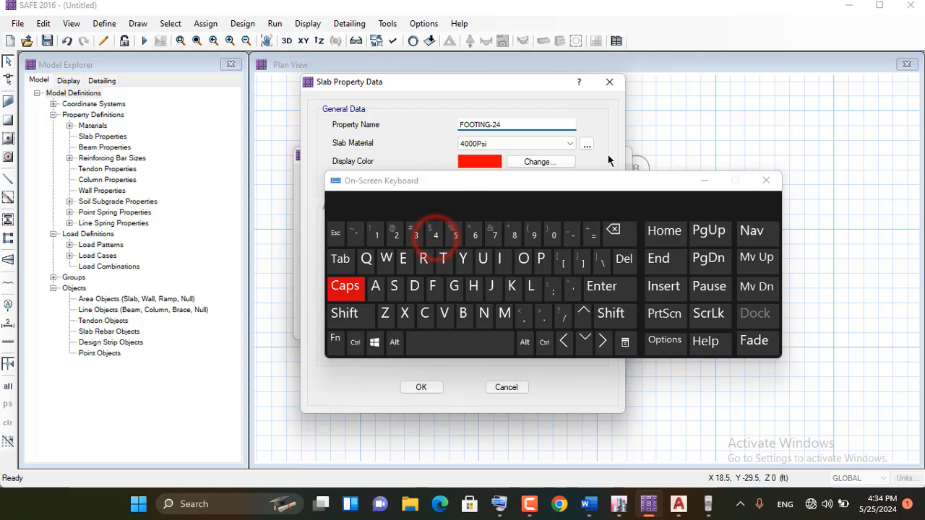
{"action": "left_click", "coordinate": [556, 140]}
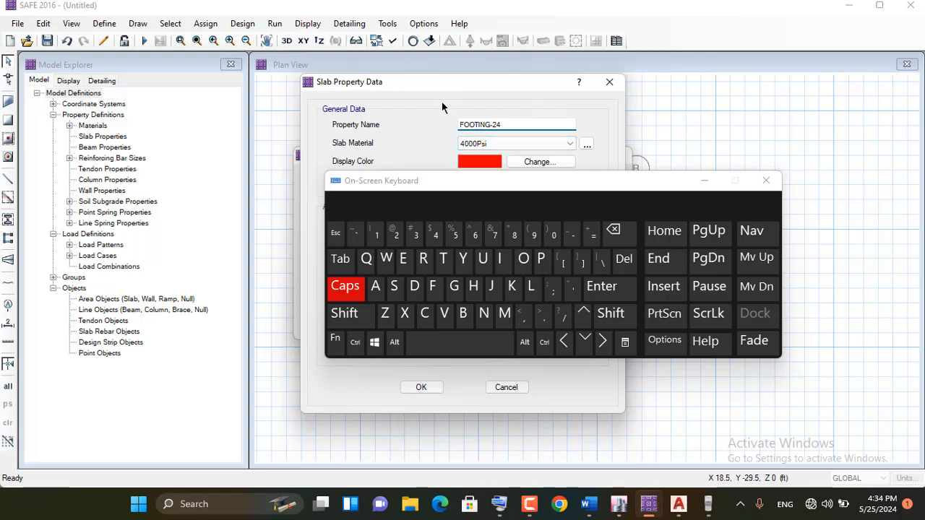
{"action": "left_click", "coordinate": [704, 181]}
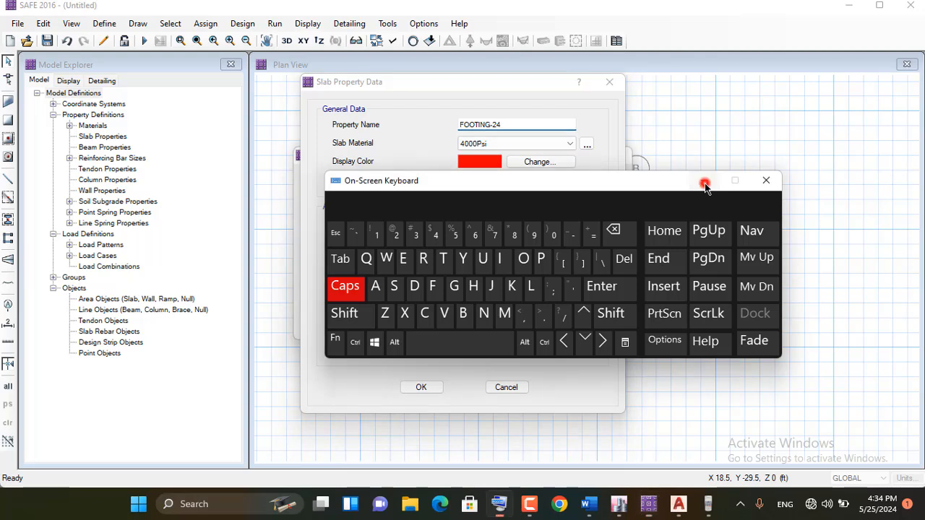
Keep the slab property name FOOTING-24 and set its type to Footing
{"action": "left_click", "coordinate": [516, 122]}
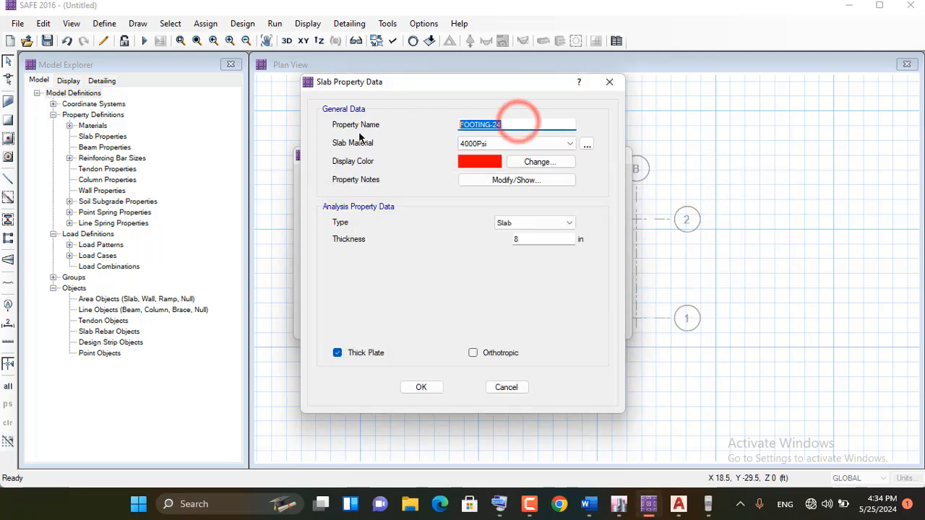
{"action": "left_click", "coordinate": [509, 124]}
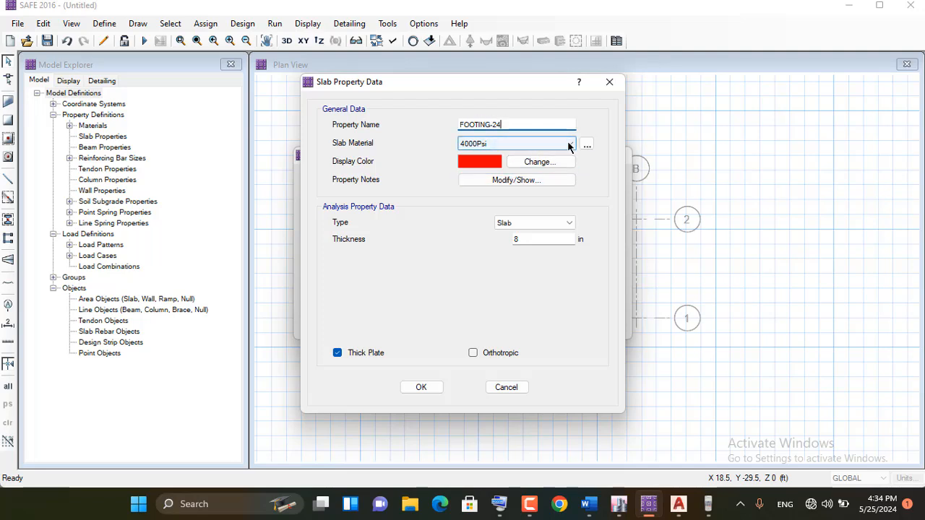
{"action": "left_click", "coordinate": [523, 227]}
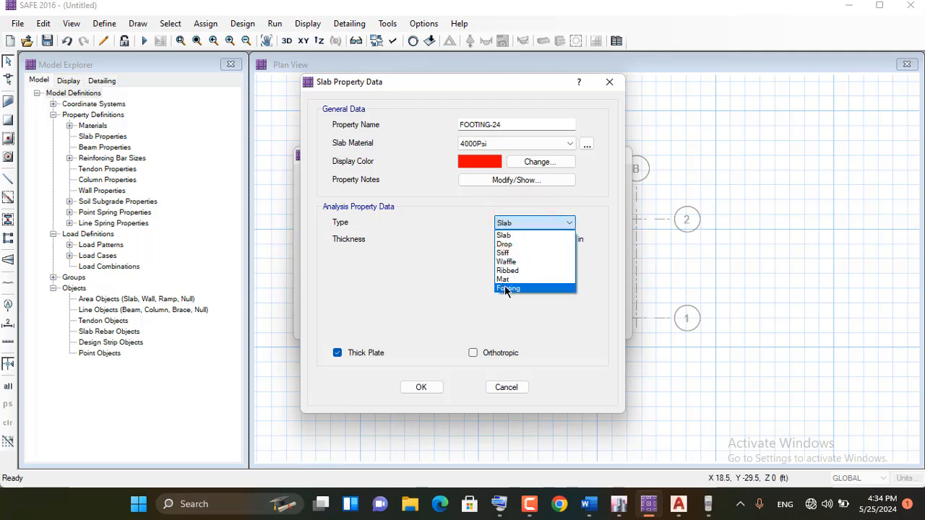
{"action": "left_click", "coordinate": [520, 287]}
Set the thickness of FOOTING-24 to 24 in and save the property
{"action": "double_click", "coordinate": [533, 239]}
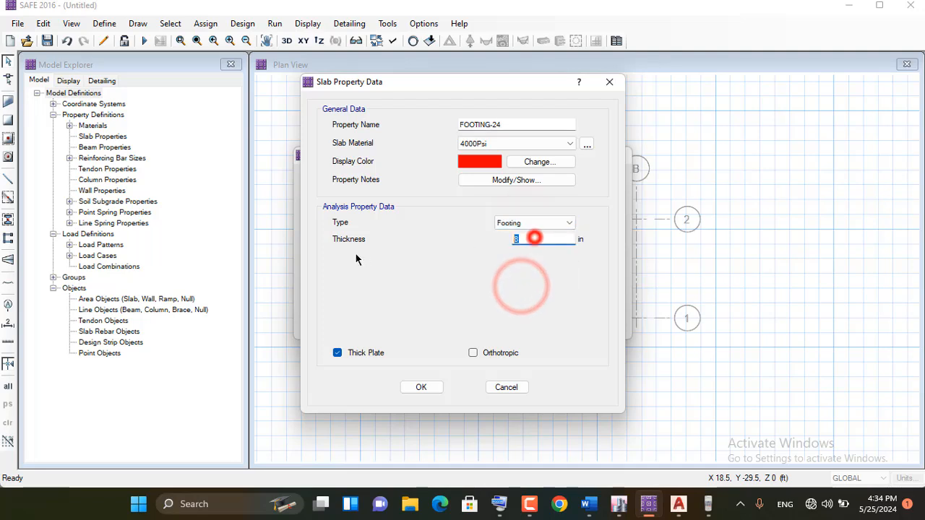
{"action": "left_click", "coordinate": [494, 124]}
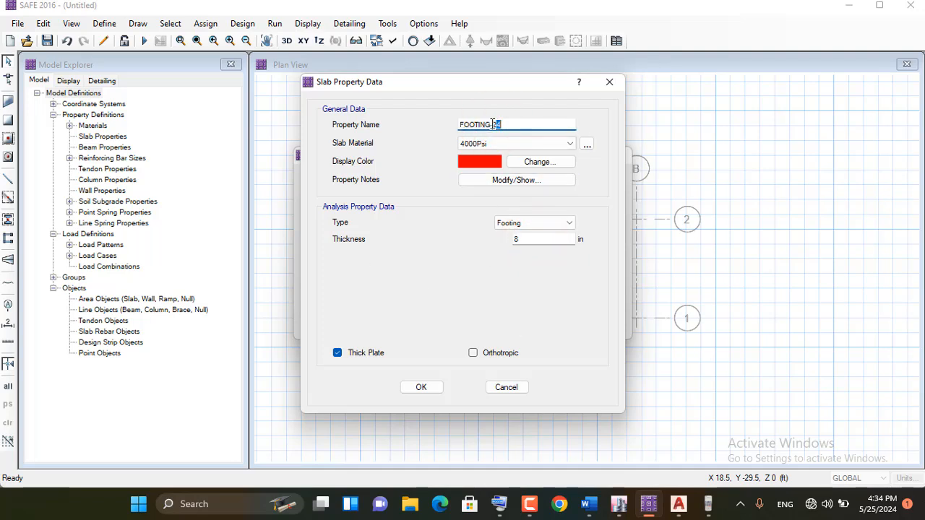
{"action": "left_click_drag", "start_coordinate": [493, 124], "coordinate": [512, 124]}
{"action": "right_click", "coordinate": [499, 124]}
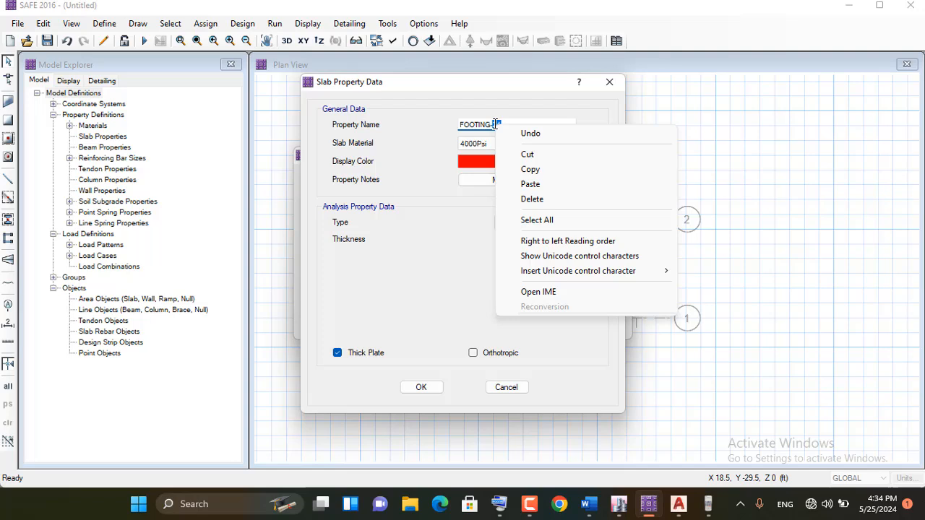
{"action": "left_click", "coordinate": [523, 168]}
{"action": "double_click", "coordinate": [527, 239]}
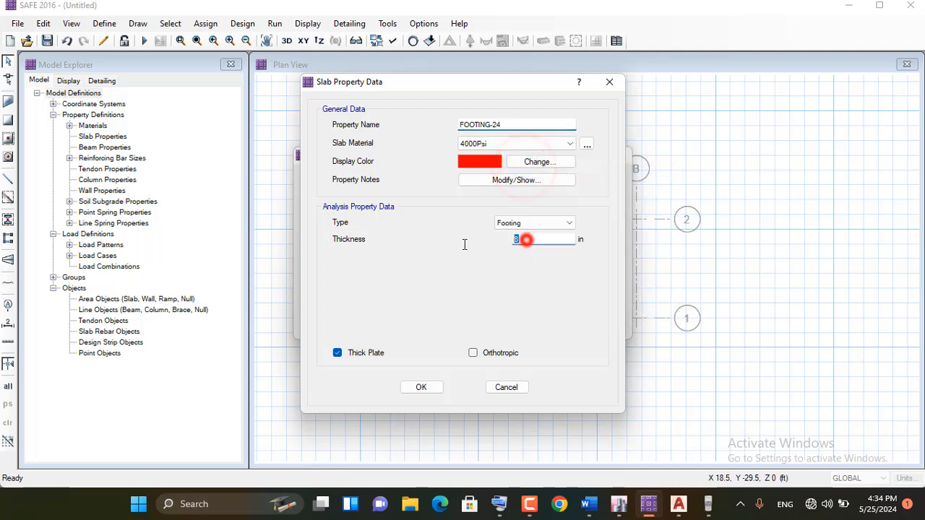
{"action": "right_click", "coordinate": [543, 237]}
{"action": "left_click", "coordinate": [577, 294]}
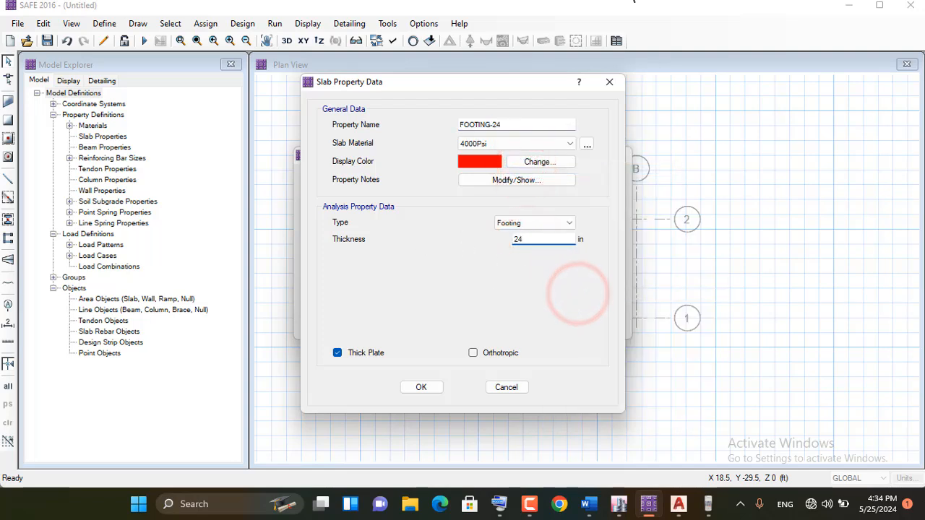
{"action": "left_click", "coordinate": [425, 386]}
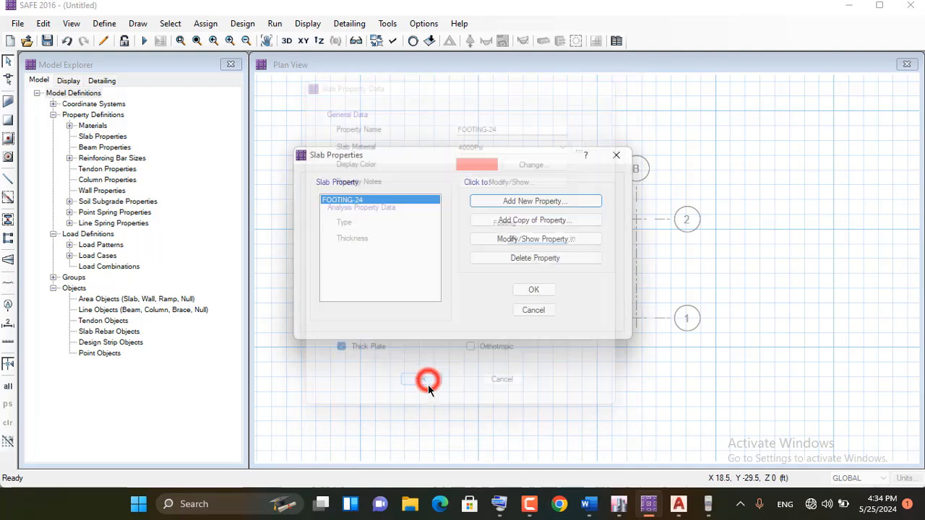
Add another slab property and name it COLUMN-24 using the on-screen keyboard, then dismiss the keyboard
{"action": "left_click", "coordinate": [504, 201]}
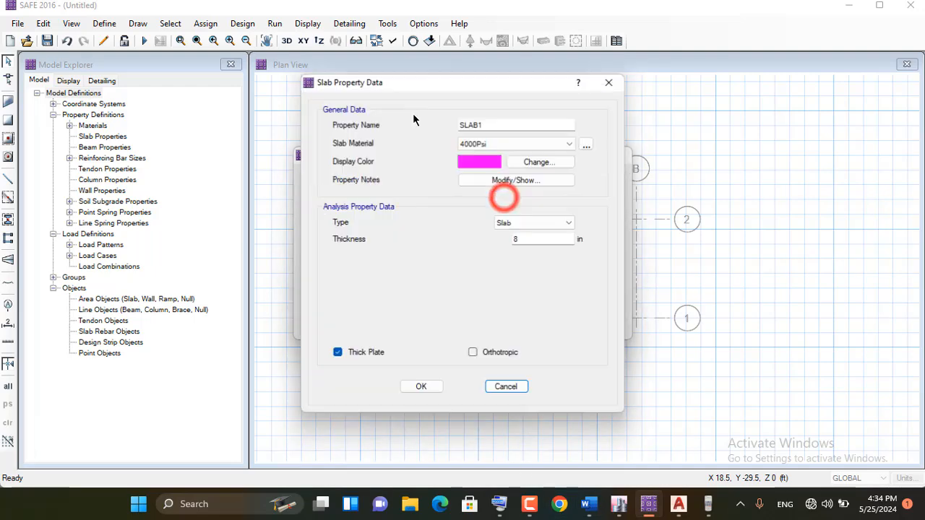
{"action": "double_click", "coordinate": [486, 125]}
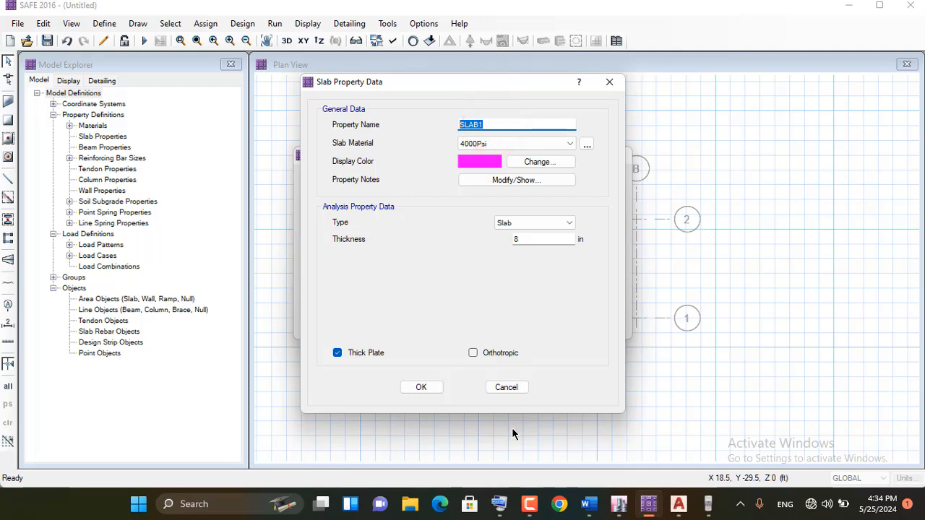
{"action": "left_click", "coordinate": [499, 504]}
{"action": "double_click", "coordinate": [491, 125]}
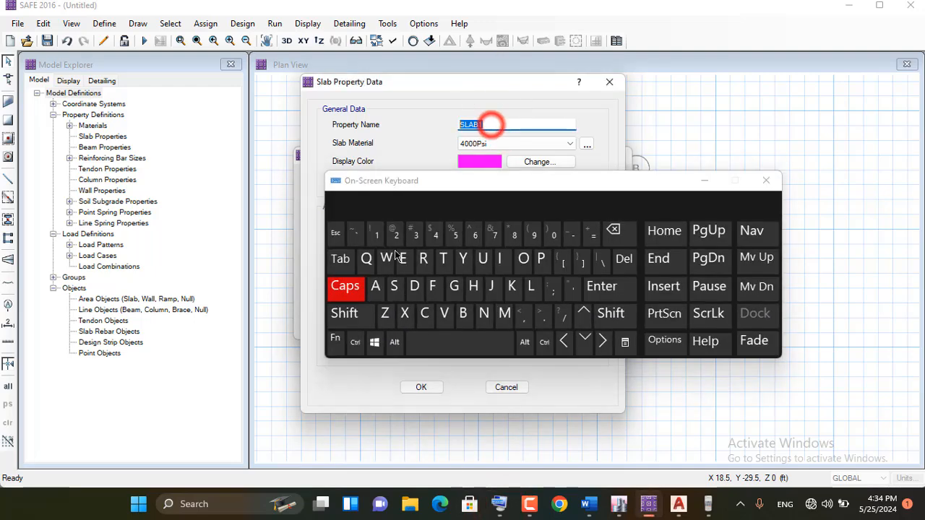
{"action": "left_click", "coordinate": [425, 313]}
{"action": "left_click", "coordinate": [520, 260]}
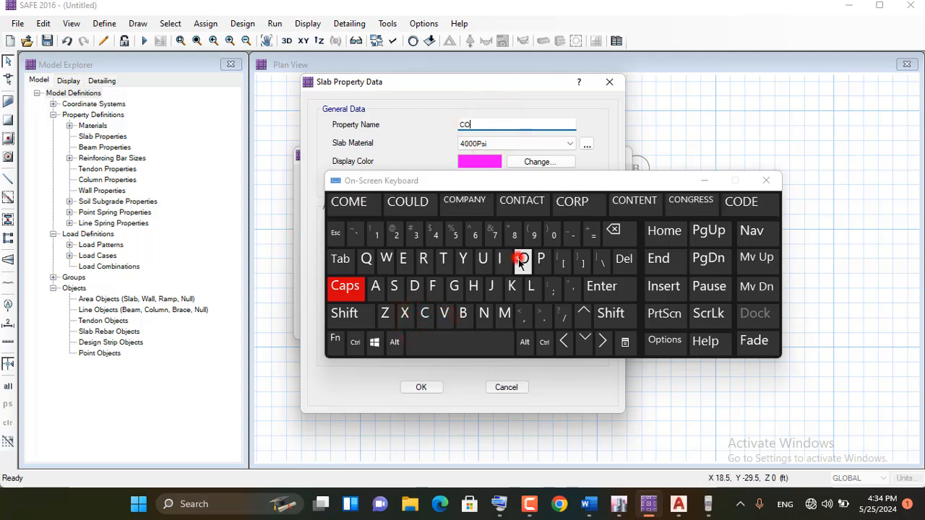
{"action": "left_click", "coordinate": [527, 289]}
{"action": "left_click", "coordinate": [482, 262]}
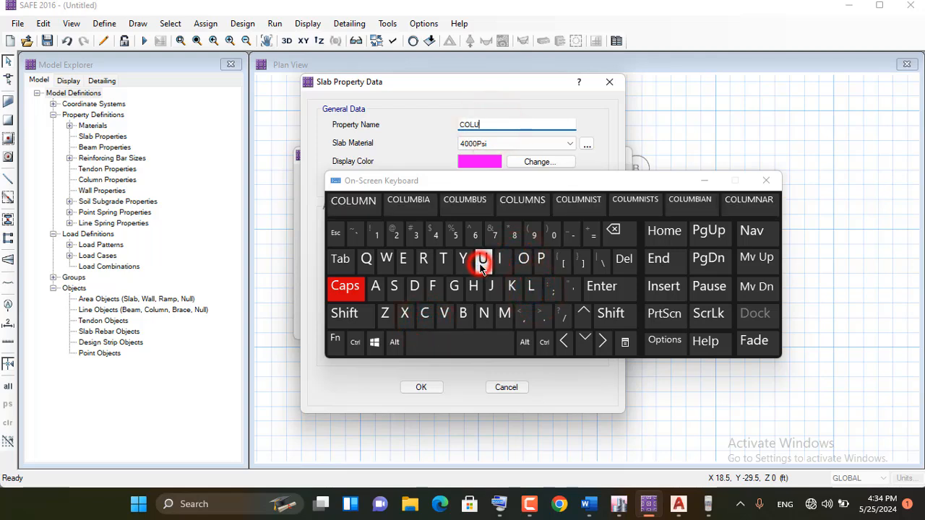
{"action": "left_click", "coordinate": [504, 313]}
{"action": "left_click", "coordinate": [482, 316]}
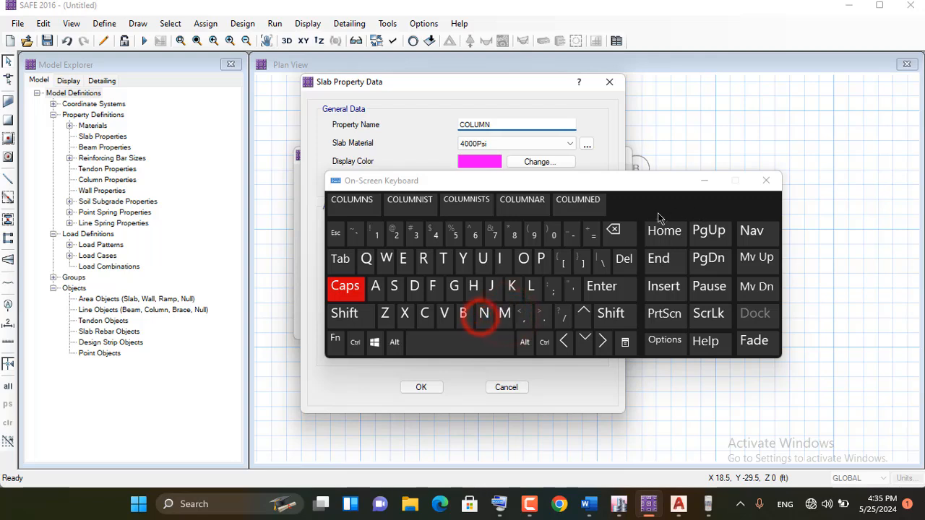
{"action": "left_click", "coordinate": [573, 234]}
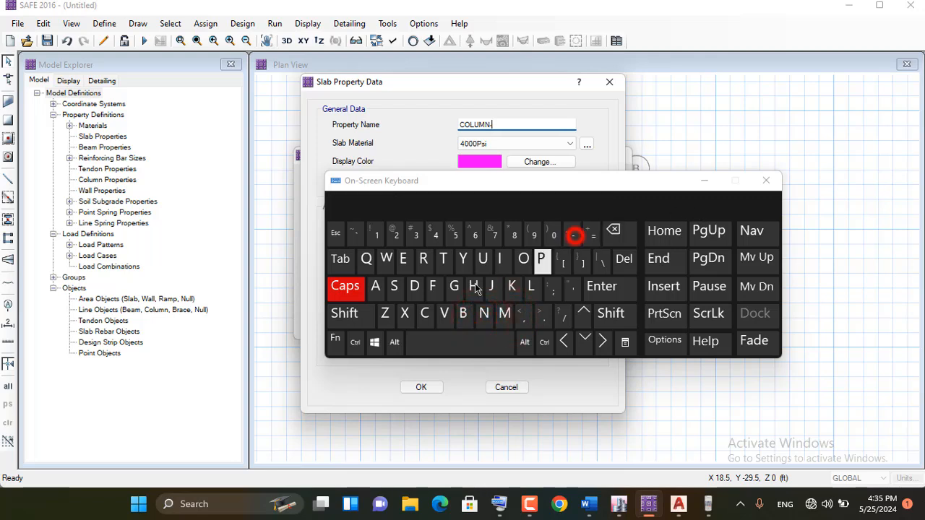
{"action": "left_click", "coordinate": [396, 234]}
{"action": "left_click", "coordinate": [435, 235]}
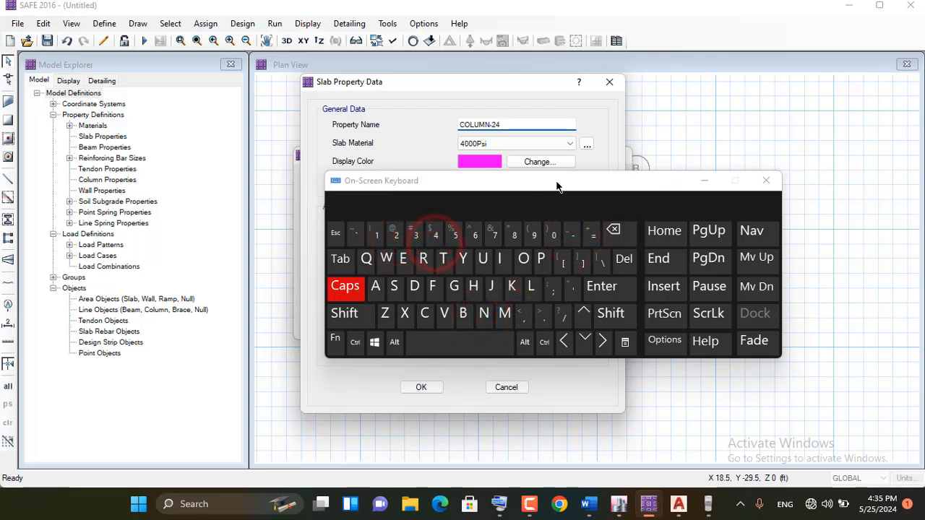
{"action": "left_click", "coordinate": [707, 180]}
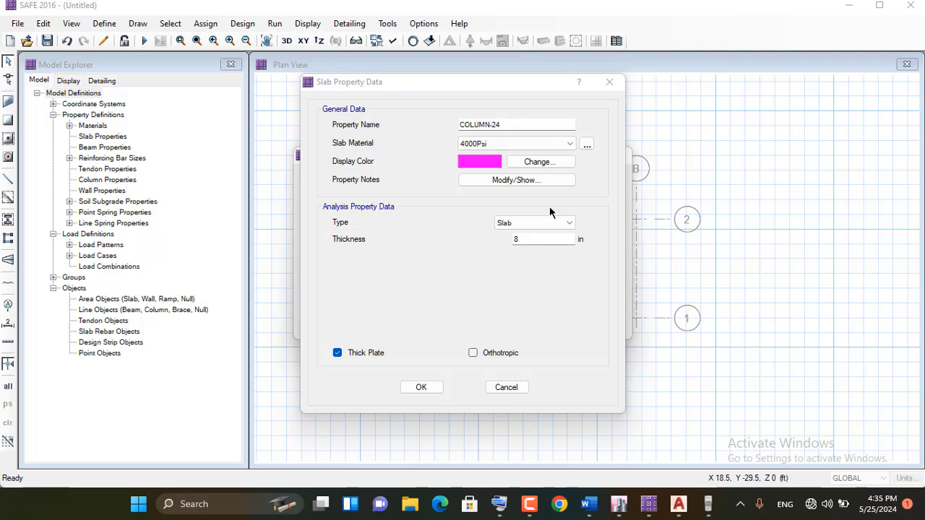
Set COLUMN-24 to type Stiff with a thickness of 24 in and apply the slab property definitions
{"action": "left_click", "coordinate": [521, 224]}
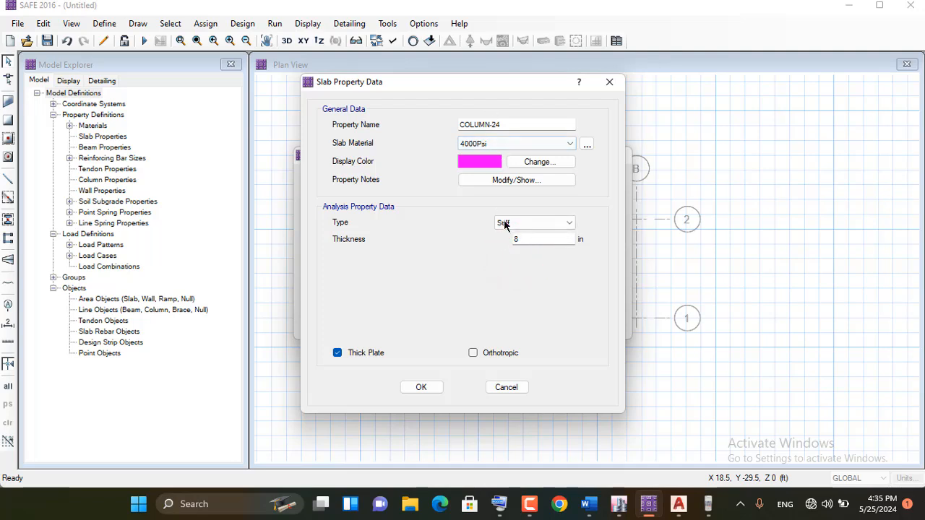
{"action": "double_click", "coordinate": [527, 240]}
{"action": "right_click", "coordinate": [534, 238]}
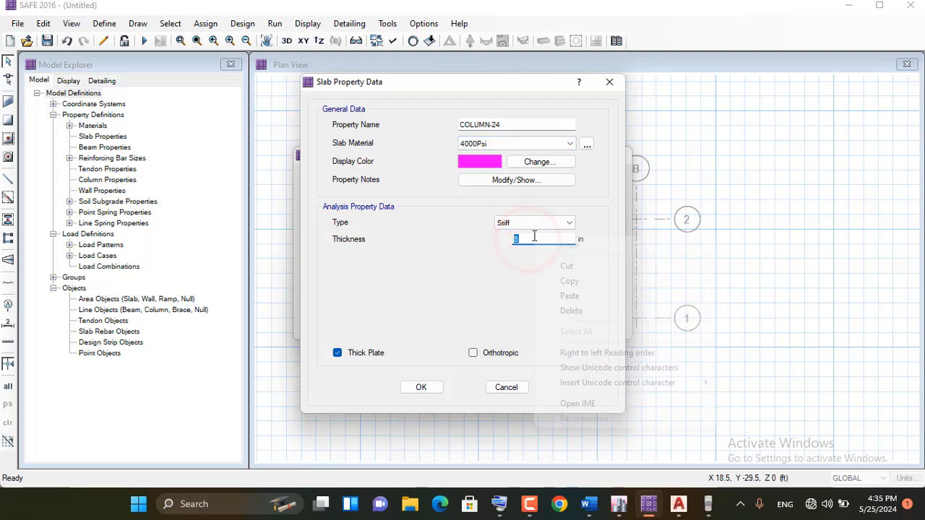
{"action": "left_click", "coordinate": [570, 296]}
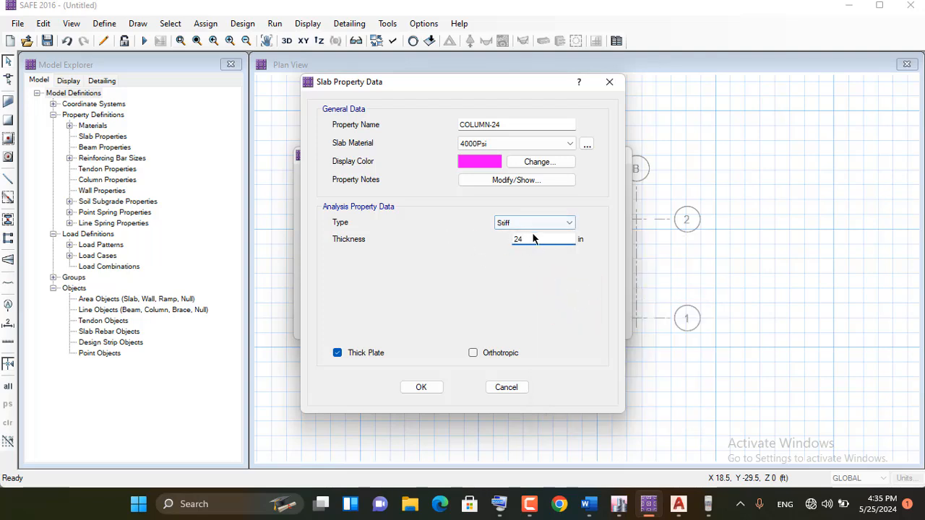
{"action": "left_click", "coordinate": [422, 387]}
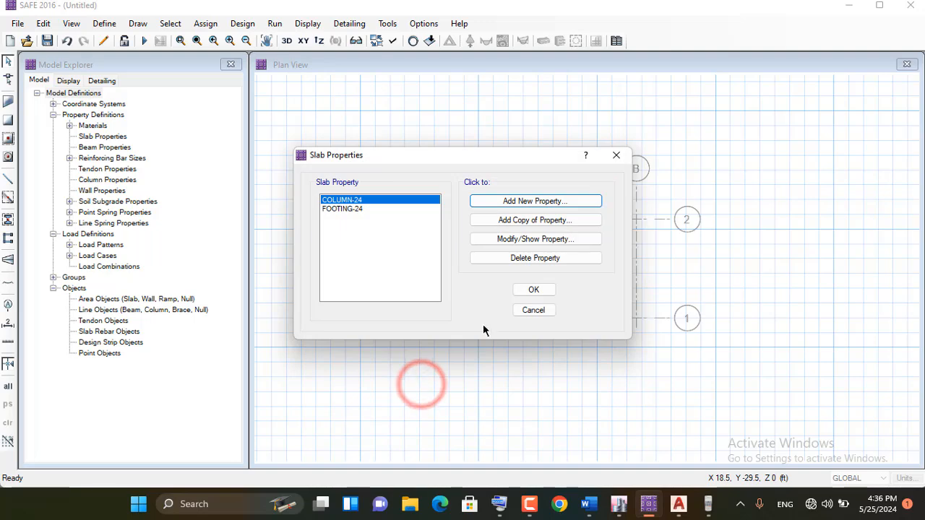
{"action": "left_click", "coordinate": [525, 291]}
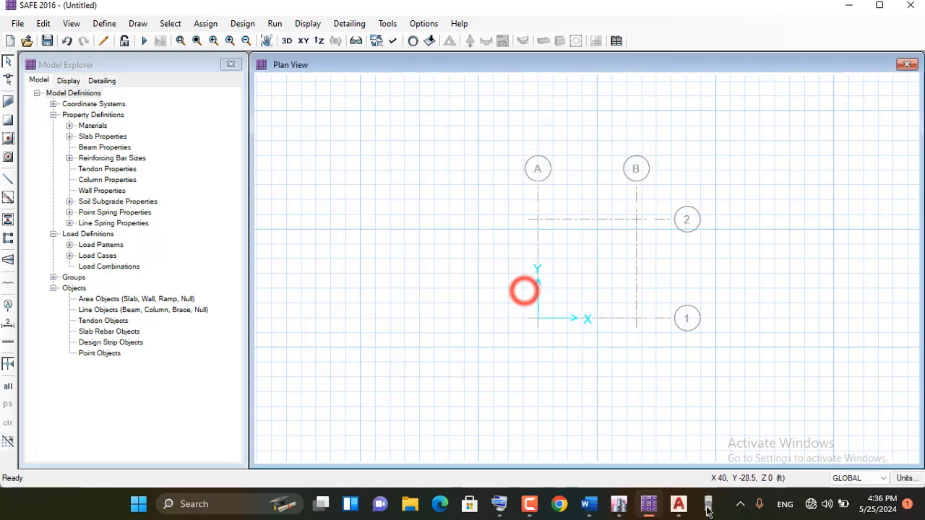
Consult the Define Subgrade Modulus line of the workflow notes in Word and return to SAFE
{"action": "left_click", "coordinate": [589, 503]}
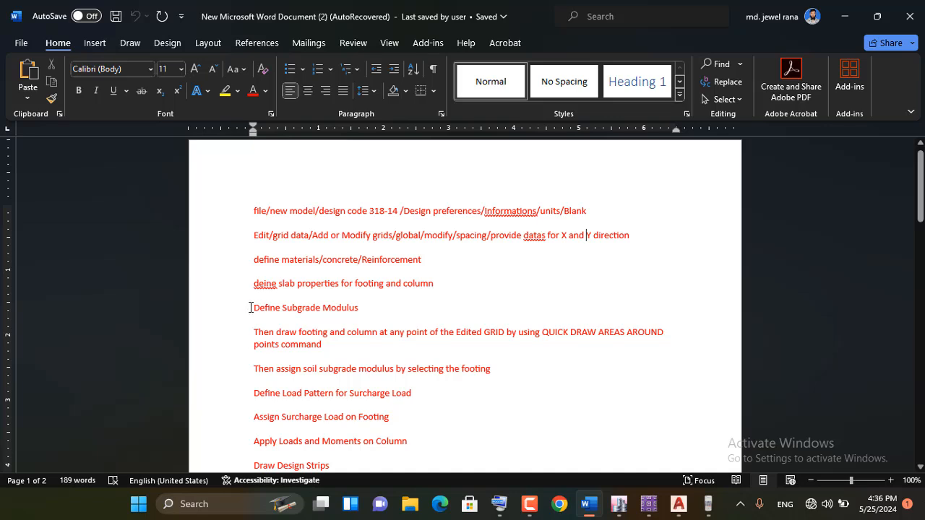
{"action": "left_click_drag", "start_coordinate": [251, 307], "coordinate": [383, 309]}
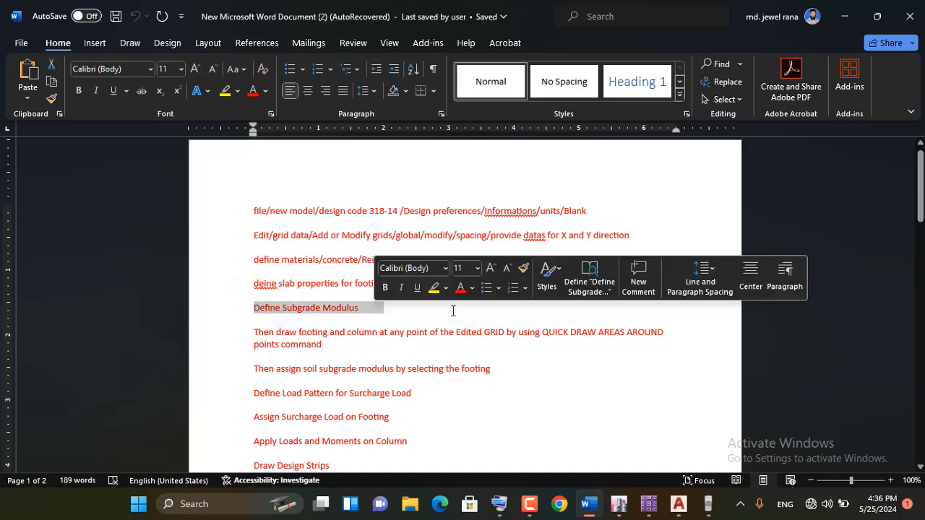
{"action": "left_click", "coordinate": [429, 320]}
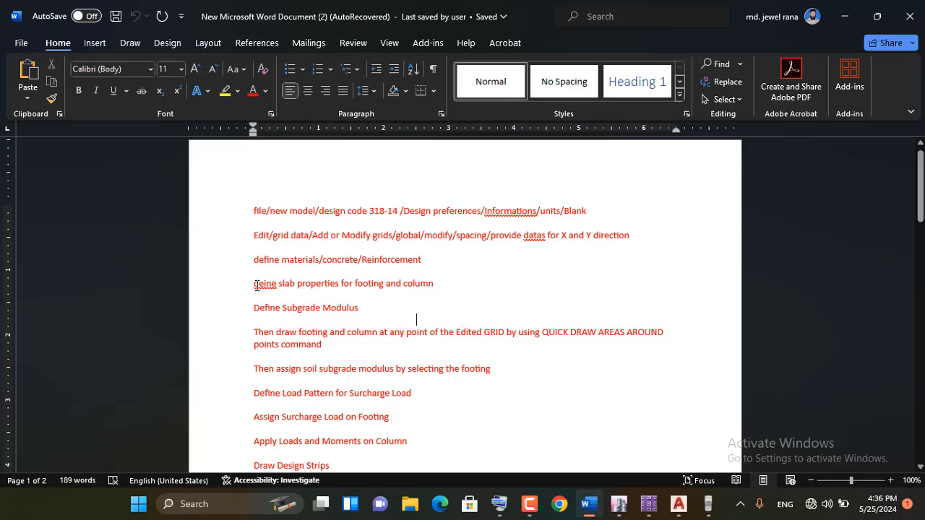
{"action": "left_click", "coordinate": [843, 16]}
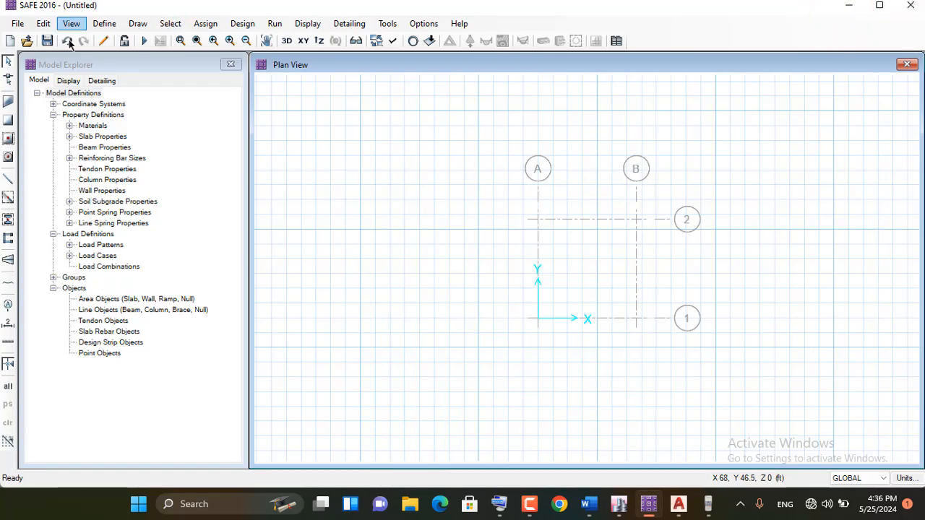
Examine the subgrade modulus and its unit in the SOIL1 soil subgrade property, and close the property data unchanged
{"action": "left_click", "coordinate": [103, 24]}
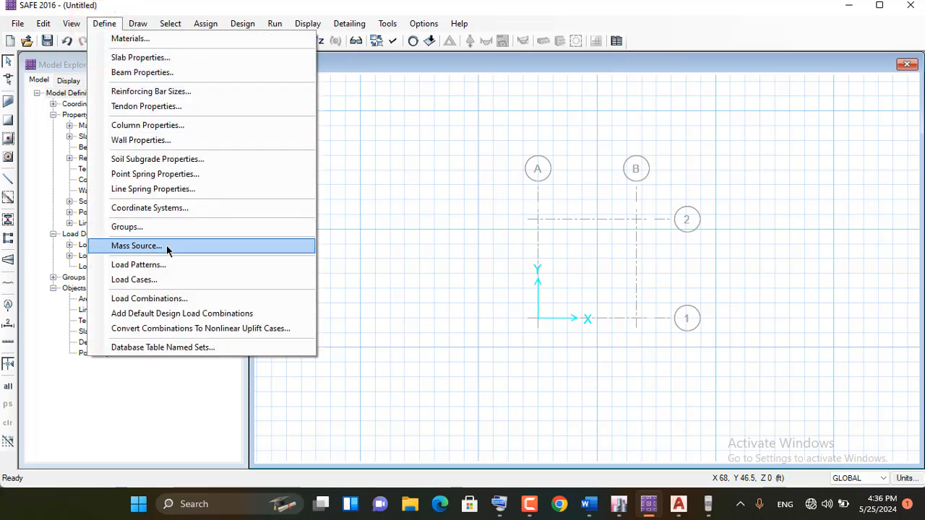
{"action": "left_click", "coordinate": [189, 160]}
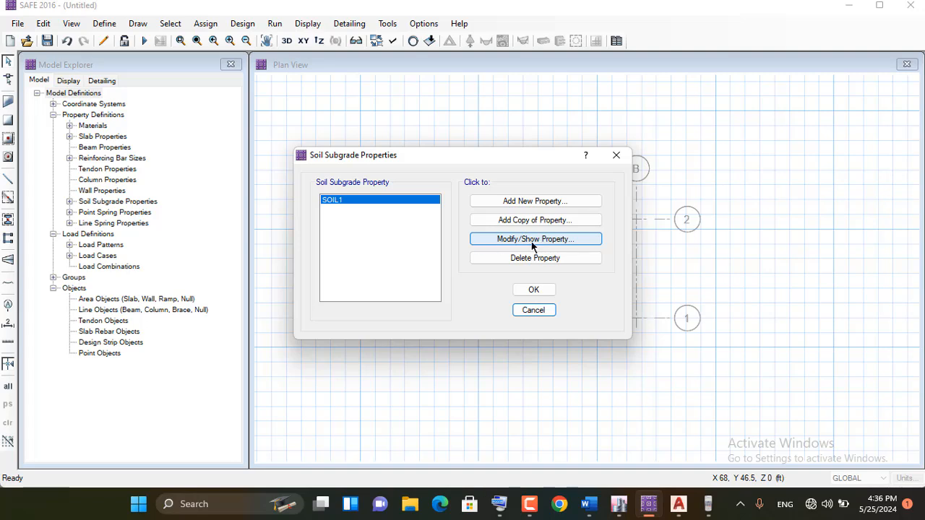
{"action": "left_click", "coordinate": [534, 240]}
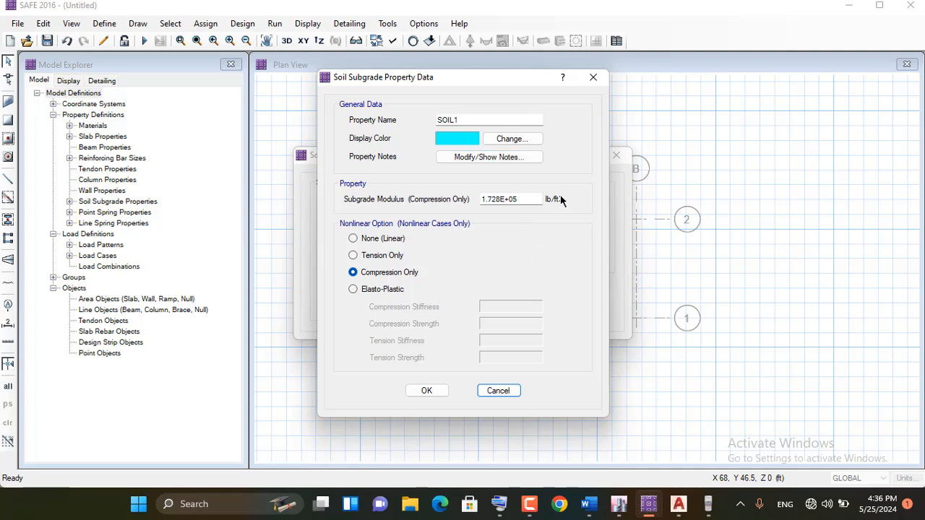
{"action": "left_click", "coordinate": [586, 81]}
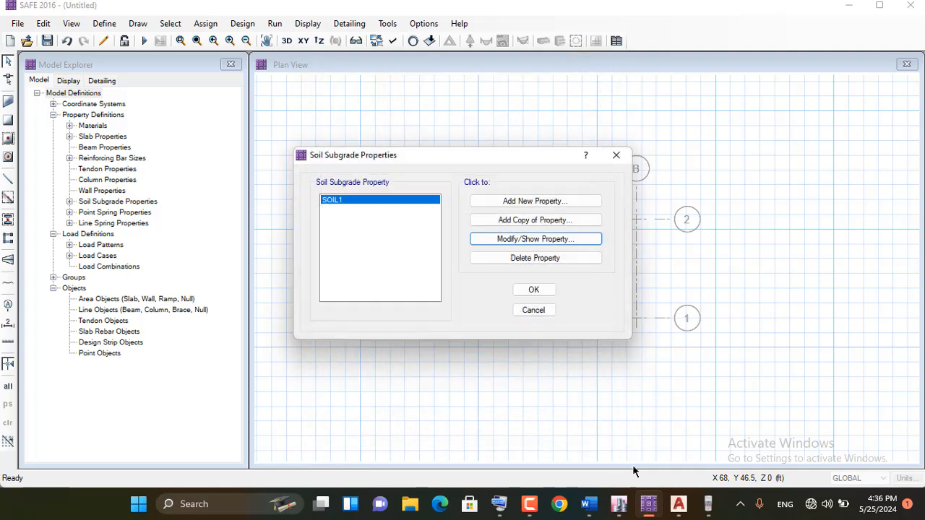
Switch to the Word notes and examine the formula for approximating the subgrade modulus from allowable bearing capacity
{"action": "left_click", "coordinate": [589, 504]}
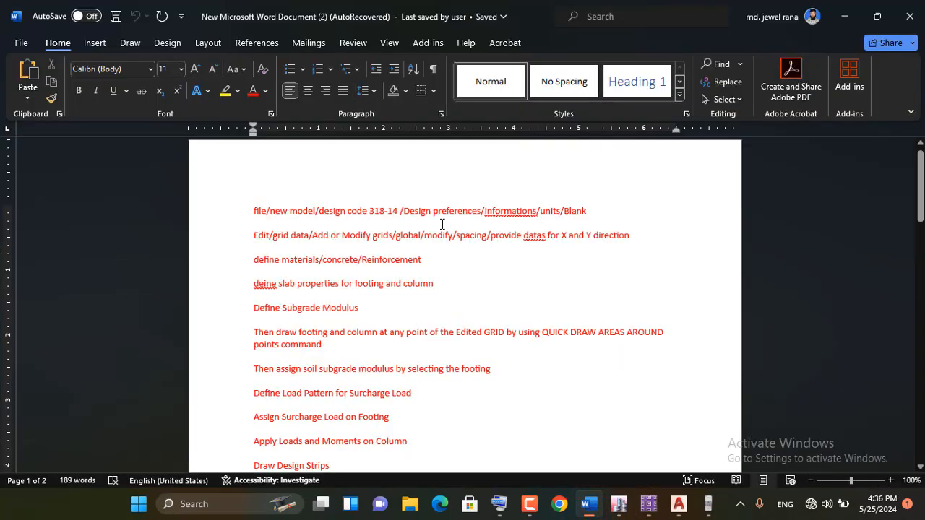
{"action": "scroll", "coordinate": [426, 209], "scroll_direction": "down", "scroll_amount": 10}
{"action": "scroll", "coordinate": [398, 249], "scroll_direction": "down", "scroll_amount": 5}
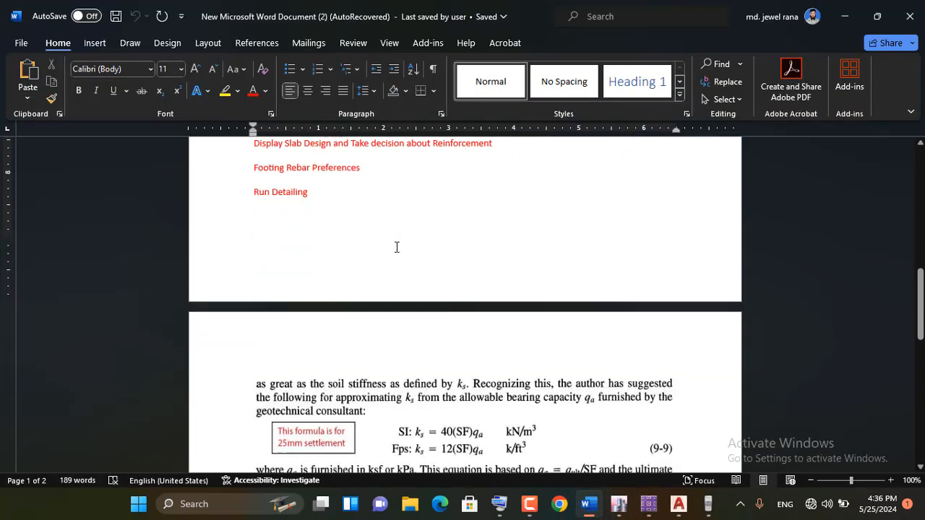
{"action": "scroll", "coordinate": [380, 315], "scroll_direction": "down", "scroll_amount": 1}
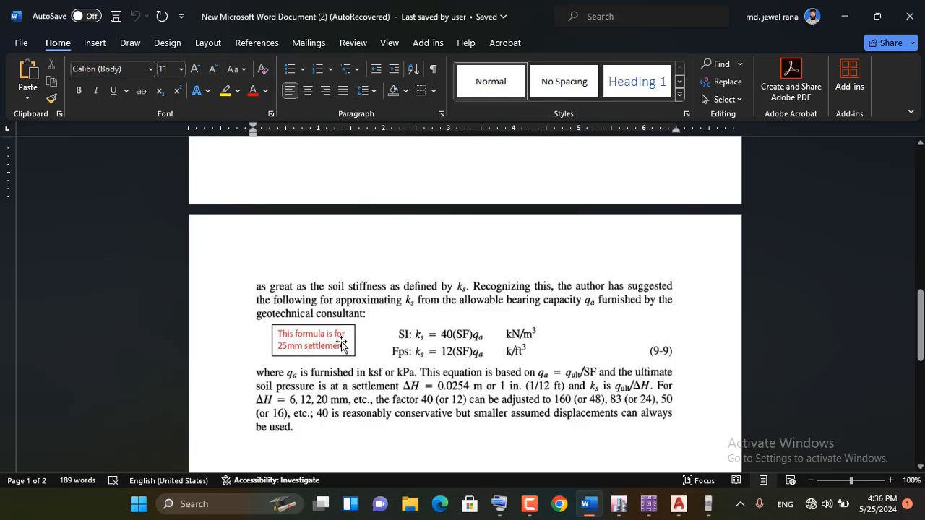
{"action": "scroll", "coordinate": [429, 325], "scroll_direction": "down", "scroll_amount": 1}
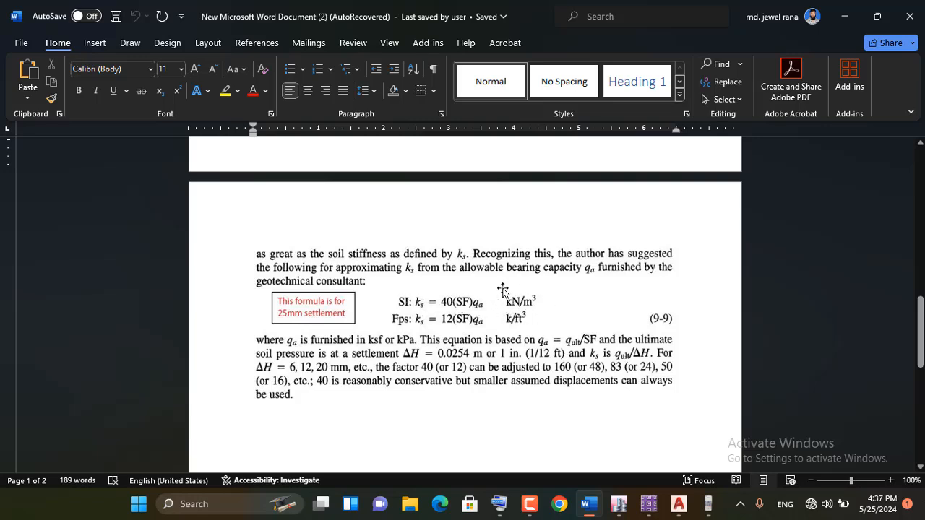
Switch to the calculator and compute the subgrade modulus from the SI formula as 40×3×150
{"action": "left_click", "coordinate": [706, 505]}
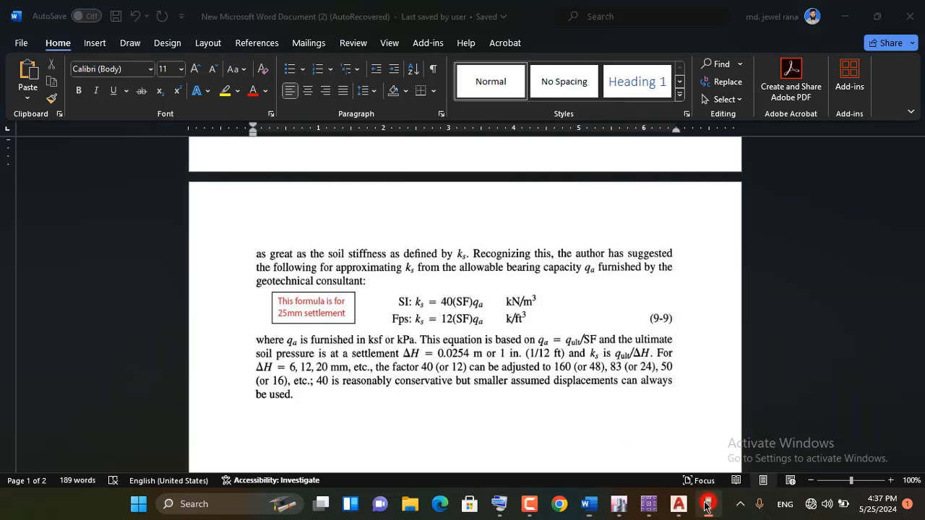
{"action": "left_click_drag", "start_coordinate": [603, 13], "coordinate": [722, 35]}
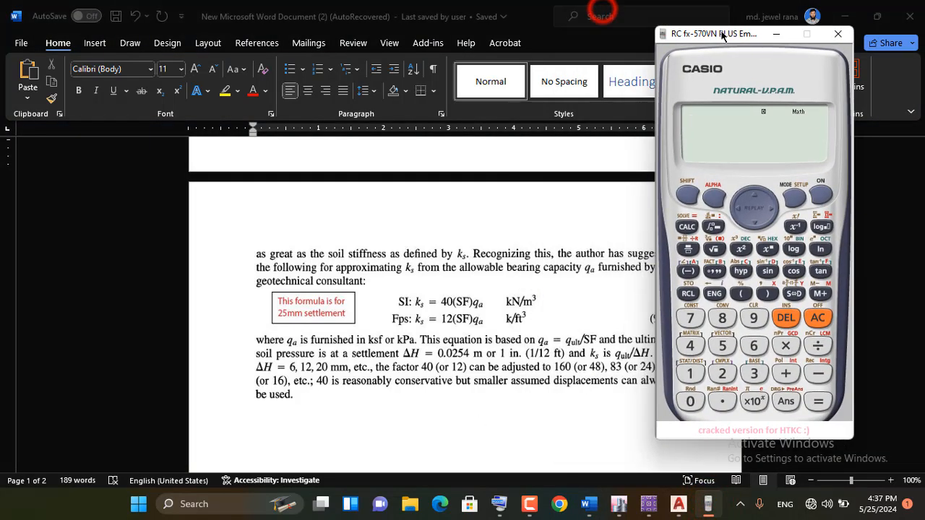
{"action": "left_click", "coordinate": [690, 345]}
{"action": "left_click", "coordinate": [690, 402]}
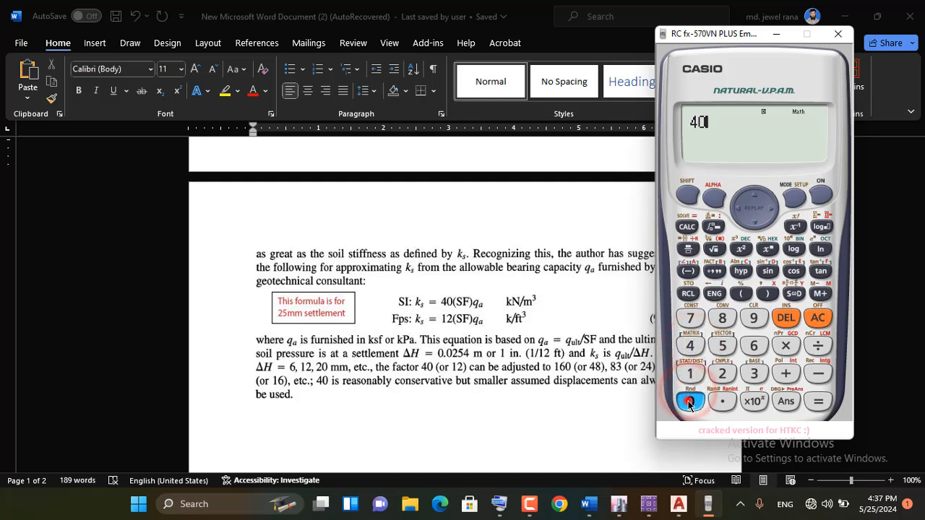
{"action": "left_click", "coordinate": [785, 345]}
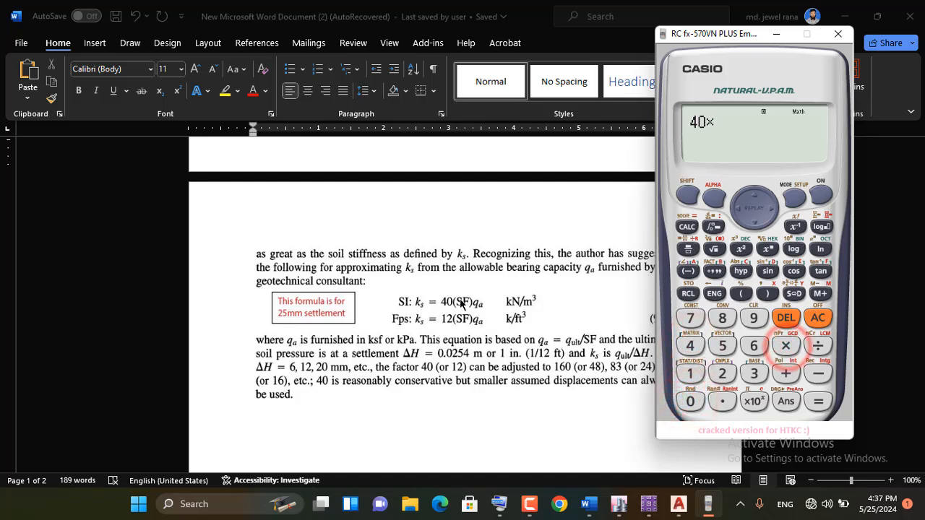
{"action": "left_click", "coordinate": [752, 374]}
{"action": "left_click", "coordinate": [786, 346]}
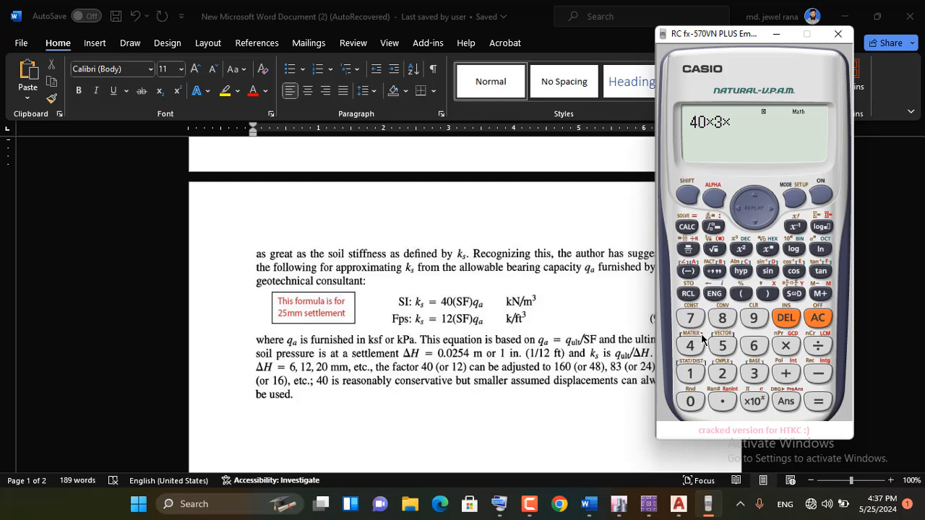
{"action": "left_click", "coordinate": [689, 373]}
{"action": "left_click", "coordinate": [722, 345]}
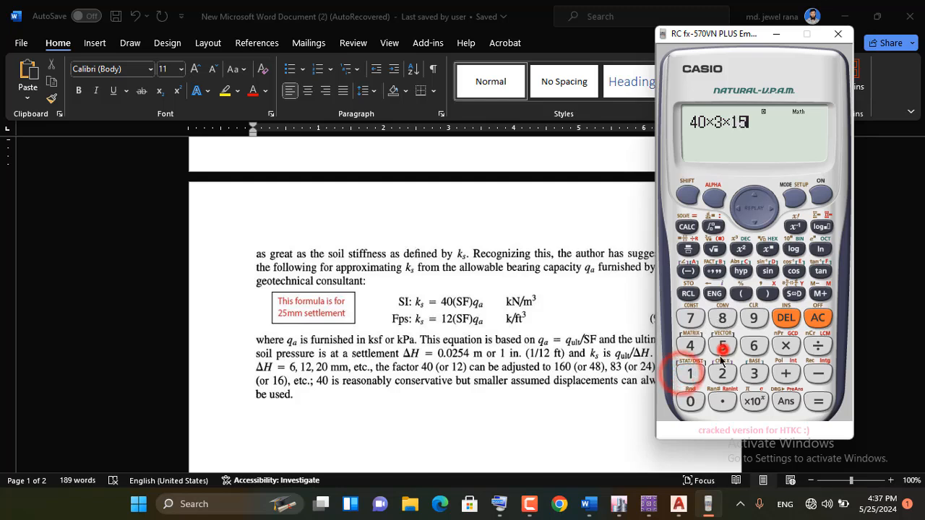
{"action": "left_click", "coordinate": [690, 402]}
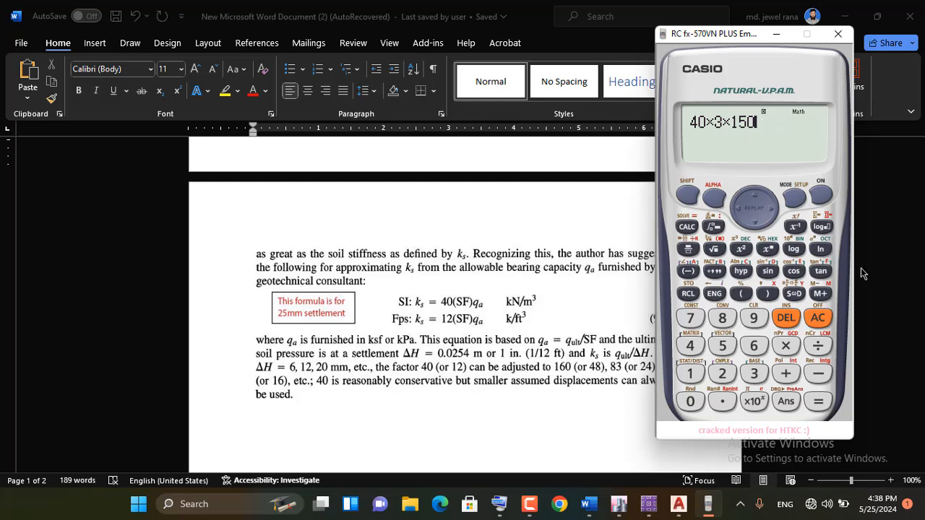
{"action": "left_click", "coordinate": [818, 402]}
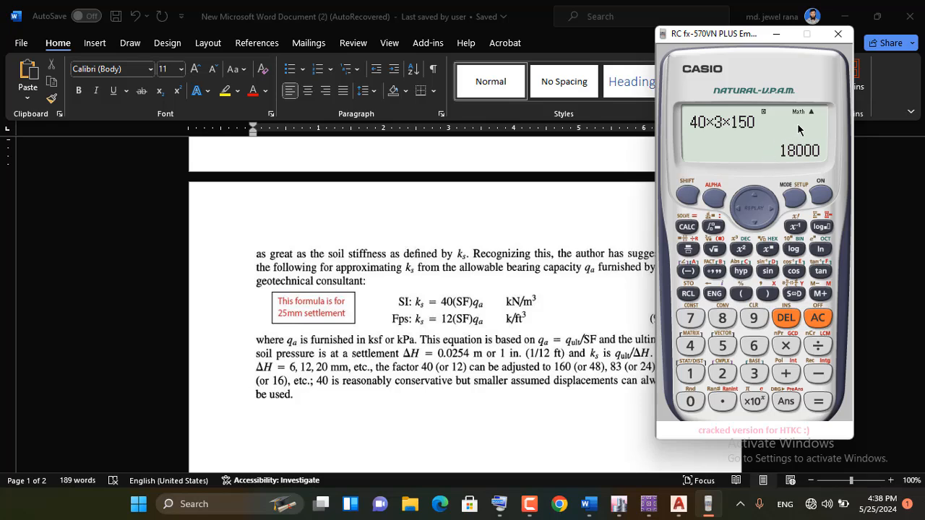
{"action": "left_click", "coordinate": [773, 36]}
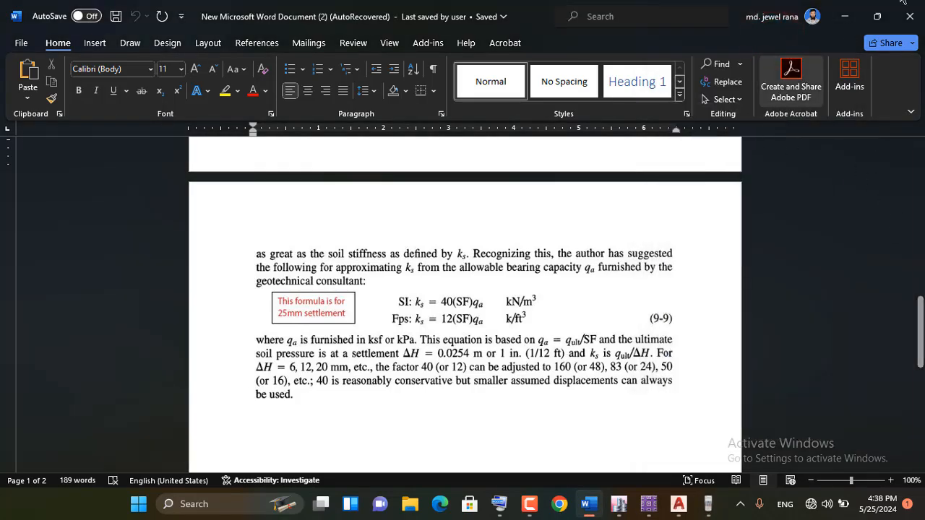
Return to SAFE, close the soil subgrade properties and set the model units to Metric Defaults
{"action": "left_click", "coordinate": [848, 16]}
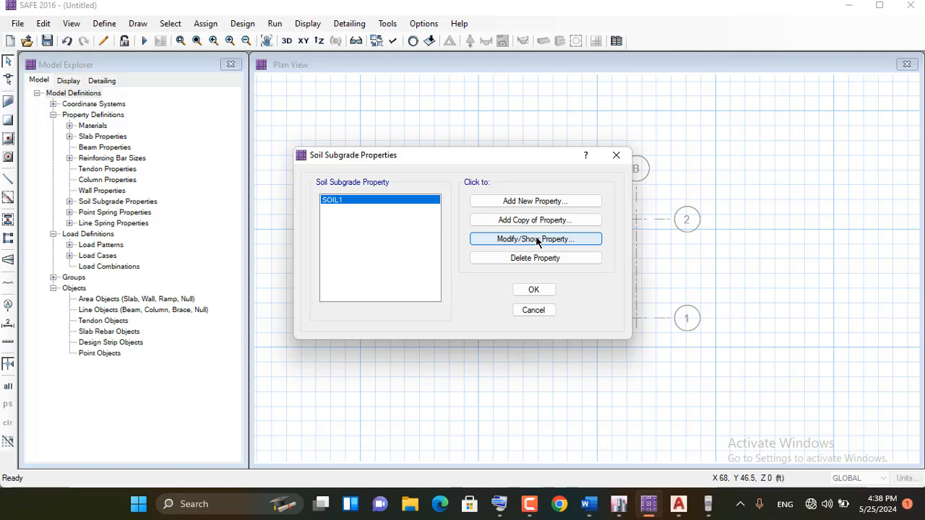
{"action": "left_click", "coordinate": [606, 156]}
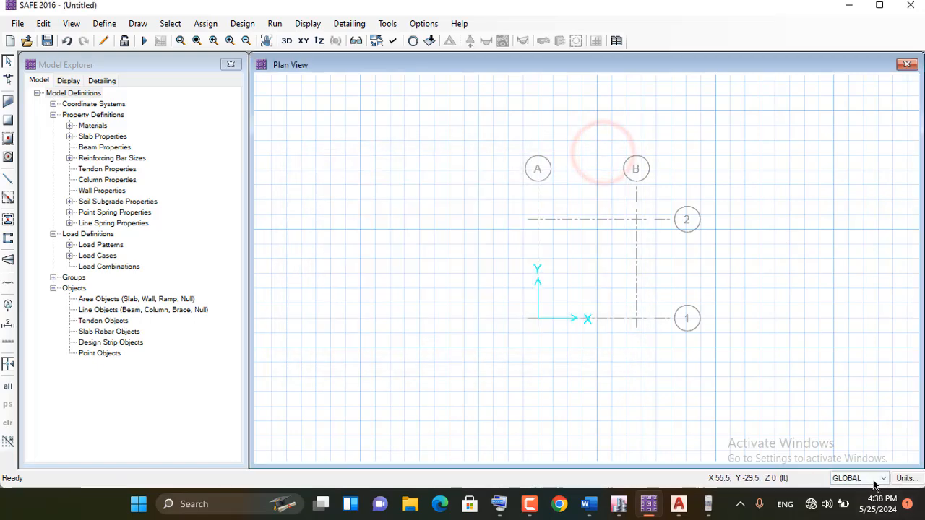
{"action": "left_click", "coordinate": [909, 479]}
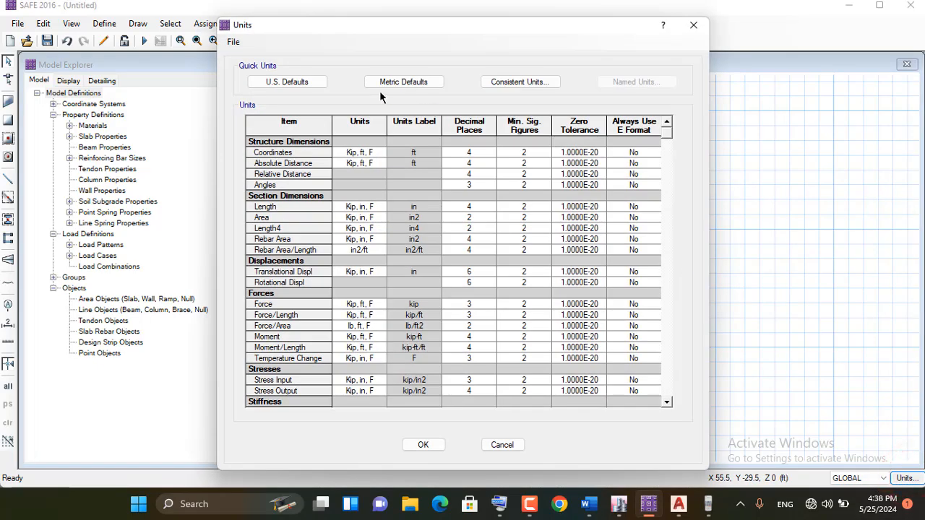
{"action": "left_click", "coordinate": [422, 83]}
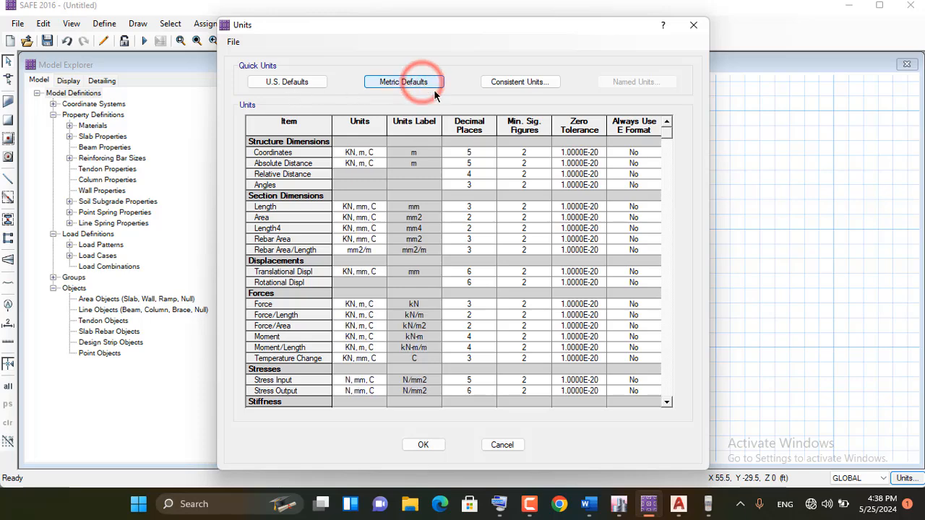
{"action": "left_click", "coordinate": [421, 445]}
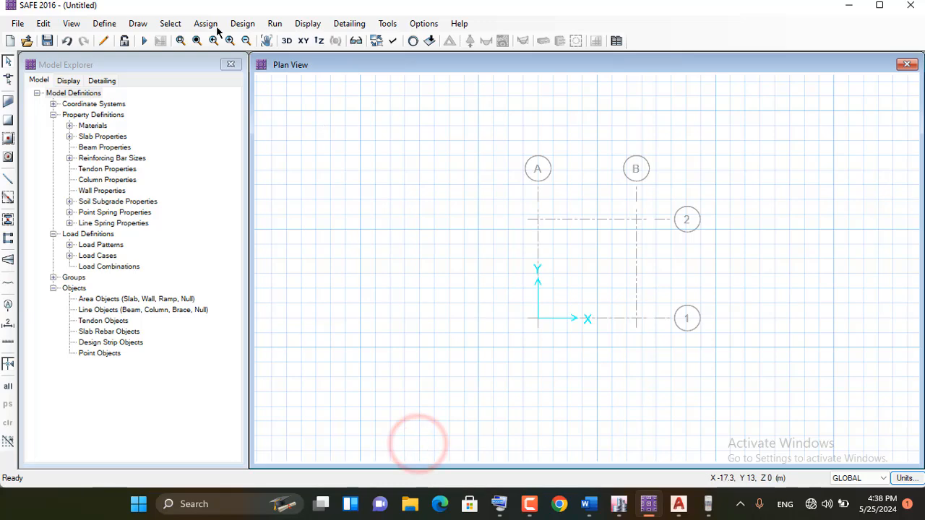
Set the subgrade modulus of the SOIL1 soil subgrade property to 18000 kN/m3 and apply the definitions
{"action": "left_click", "coordinate": [103, 24]}
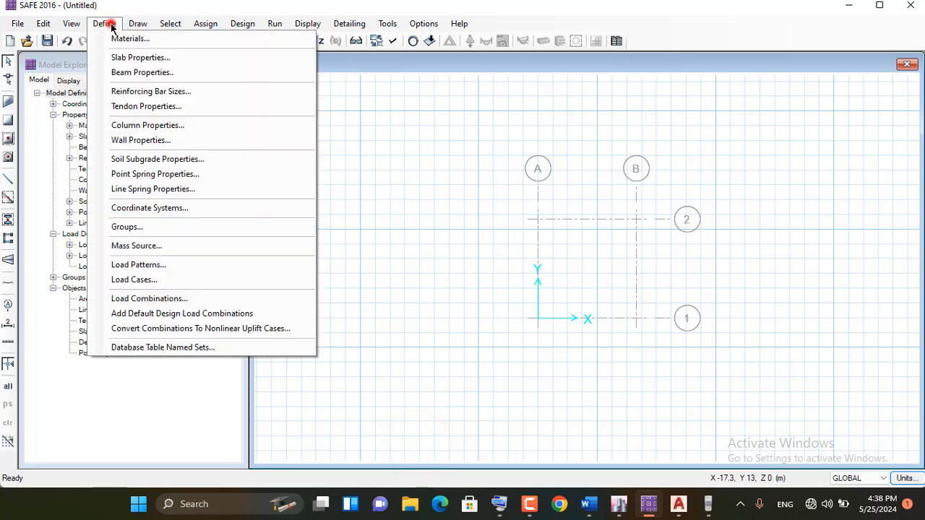
{"action": "left_click", "coordinate": [197, 159]}
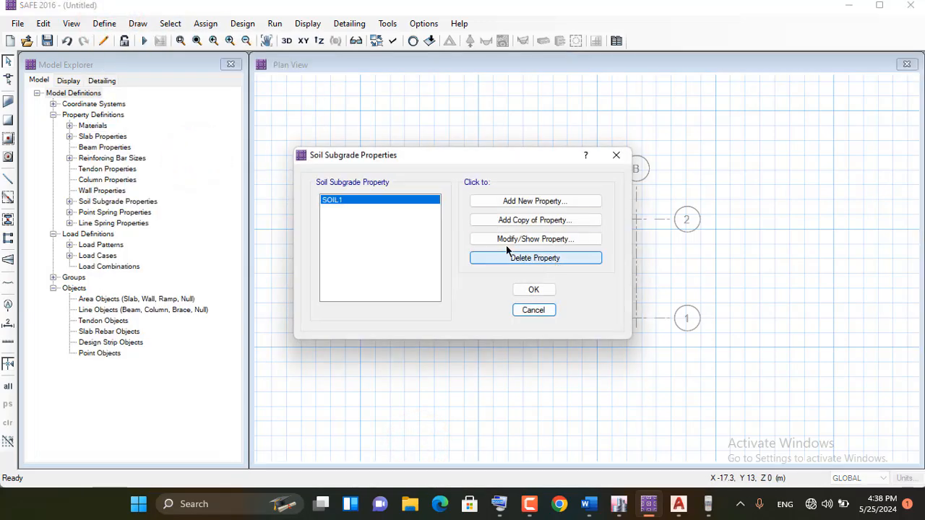
{"action": "left_click", "coordinate": [346, 203]}
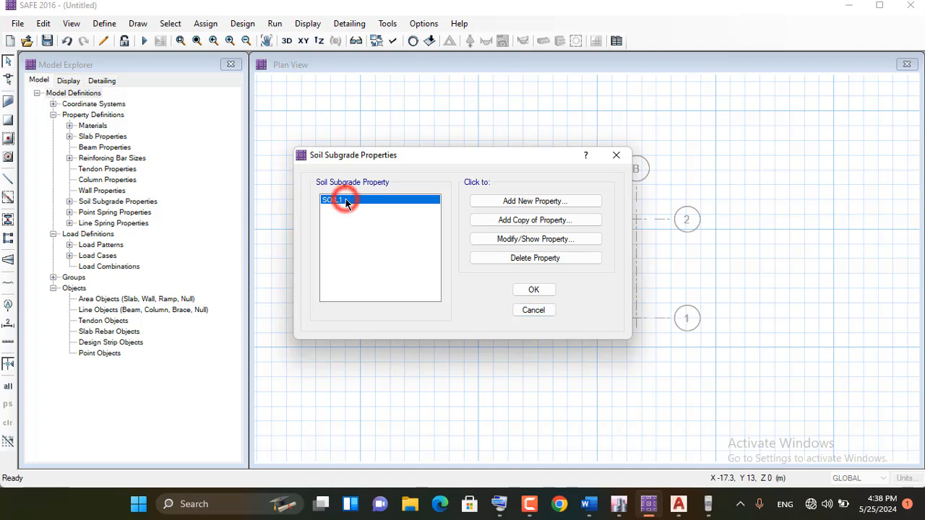
{"action": "left_click", "coordinate": [535, 241]}
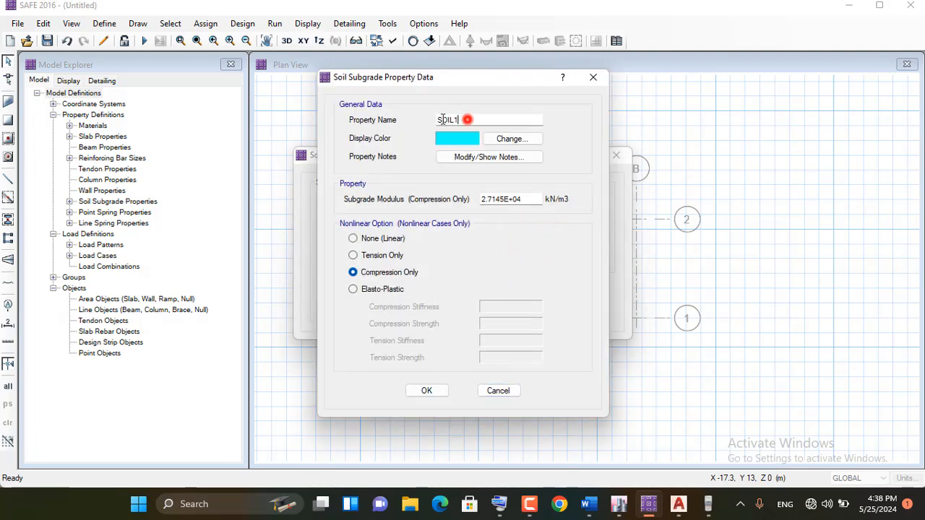
{"action": "double_click", "coordinate": [466, 119]}
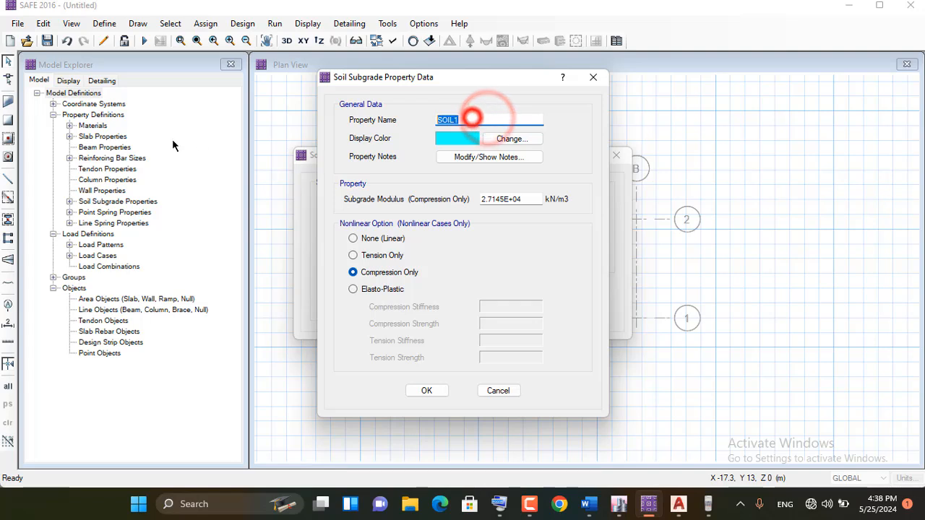
{"action": "left_click", "coordinate": [466, 120]}
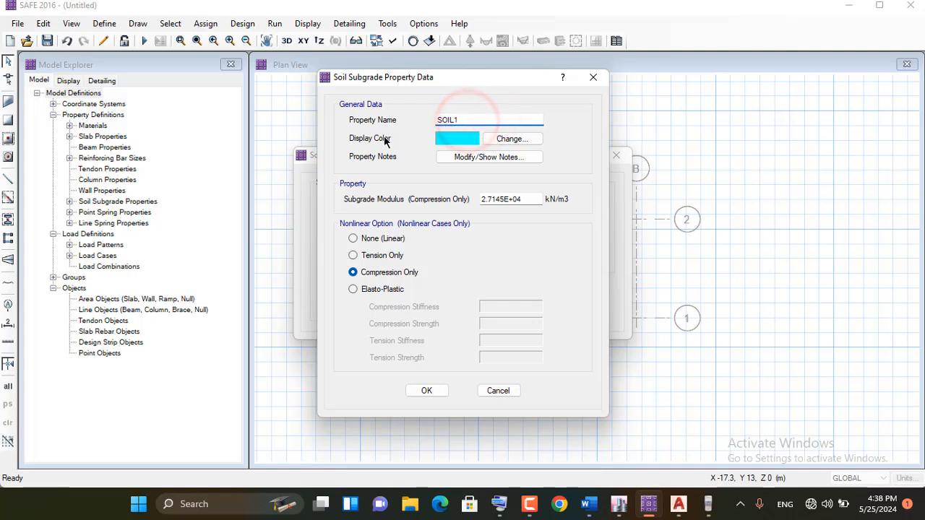
{"action": "double_click", "coordinate": [525, 199]}
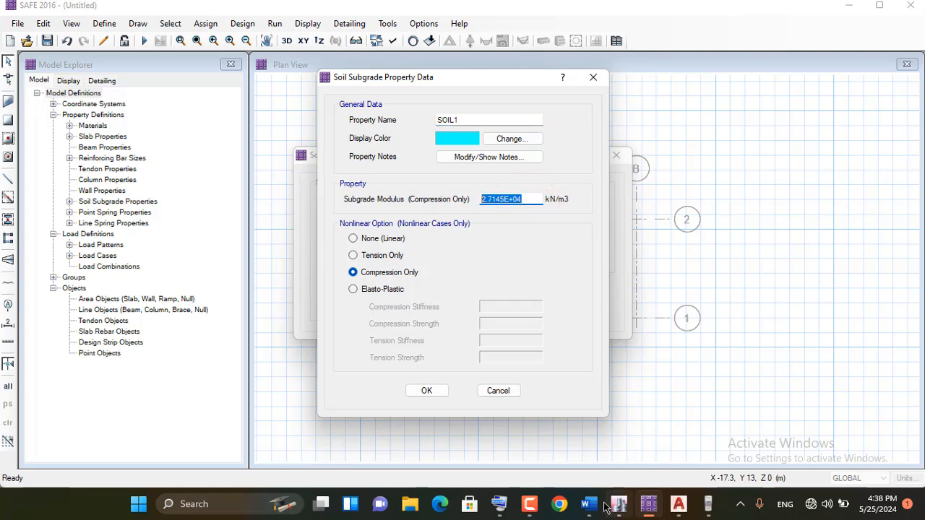
{"action": "left_click", "coordinate": [500, 504]}
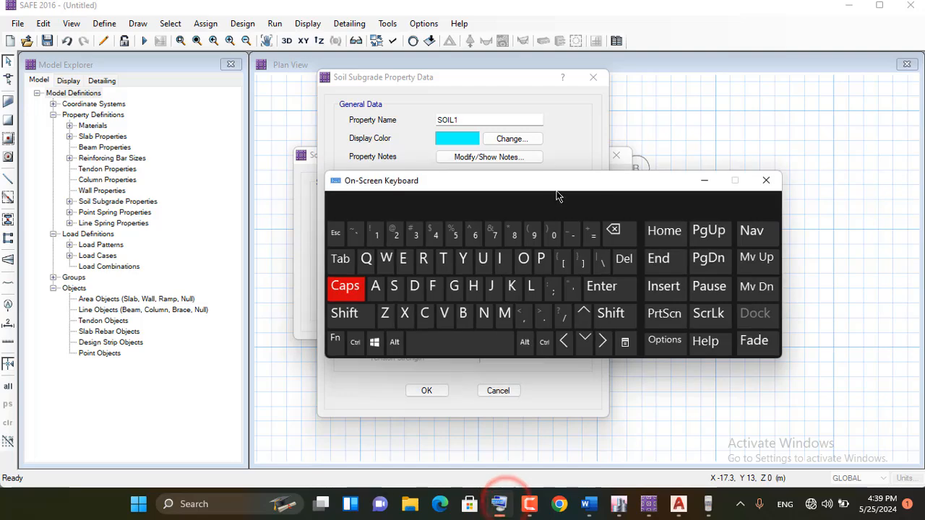
{"action": "mouse_move", "coordinate": [556, 192]}
{"action": "left_mouse_down"}
{"action": "mouse_move", "coordinate": [535, 254]}
{"action": "mouse_move", "coordinate": [533, 296]}
{"action": "left_mouse_up"}
{"action": "left_click", "coordinate": [527, 199]}
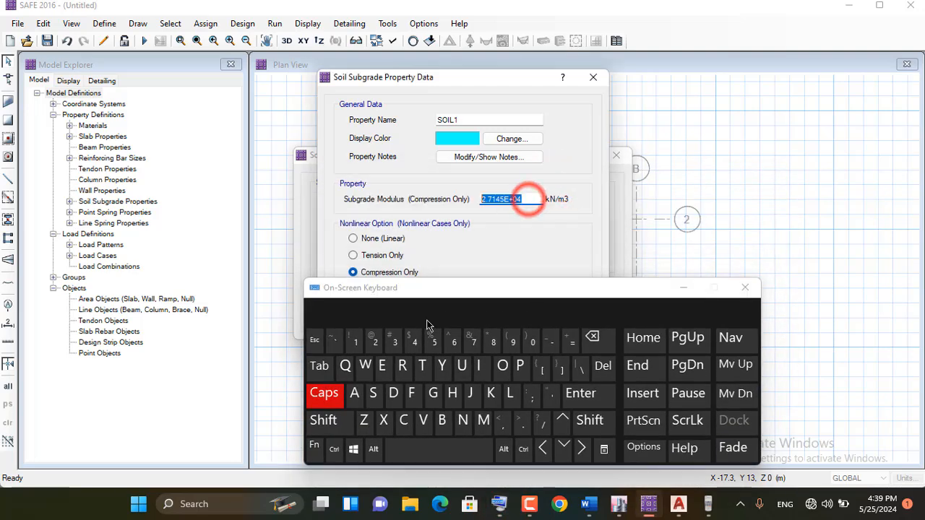
{"action": "left_click", "coordinate": [356, 341]}
{"action": "left_click", "coordinate": [492, 344]}
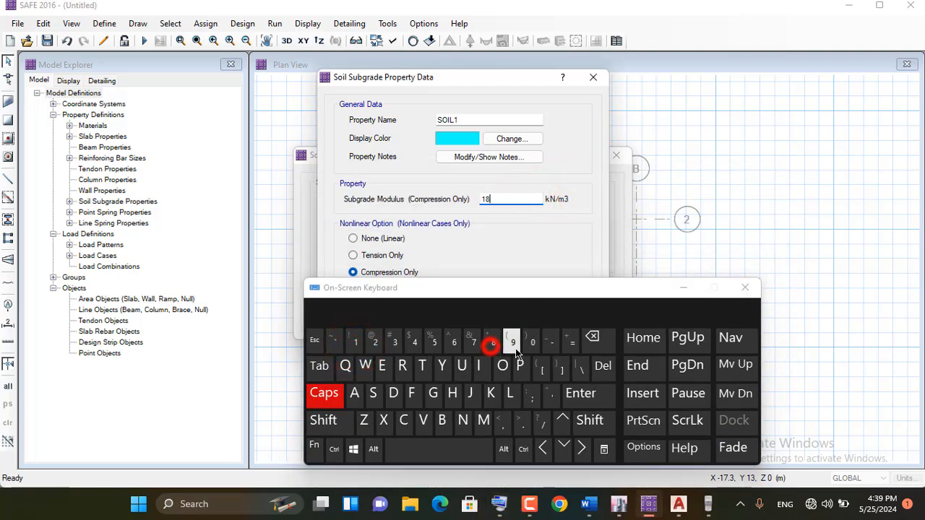
{"action": "left_click", "coordinate": [532, 344]}
{"action": "left_click", "coordinate": [532, 343]}
{"action": "left_click", "coordinate": [532, 344]}
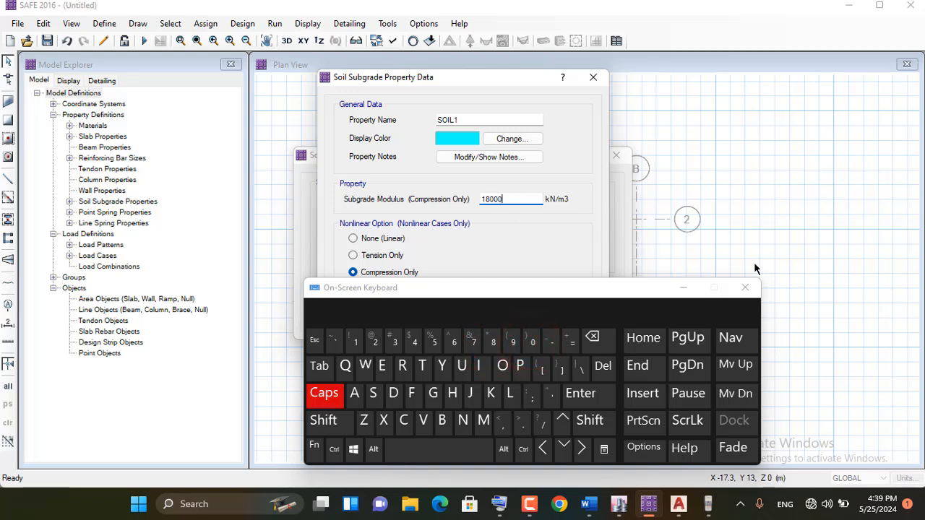
{"action": "left_click", "coordinate": [682, 288]}
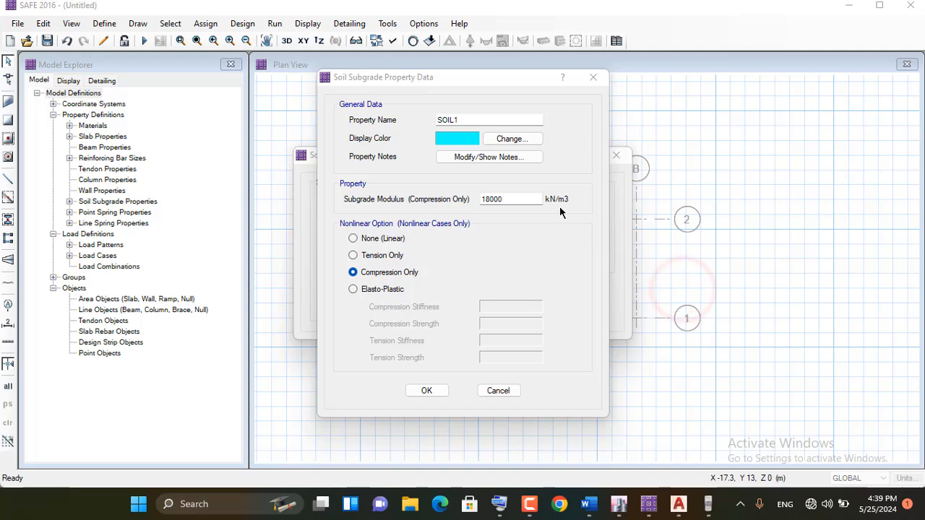
{"action": "left_click", "coordinate": [426, 390]}
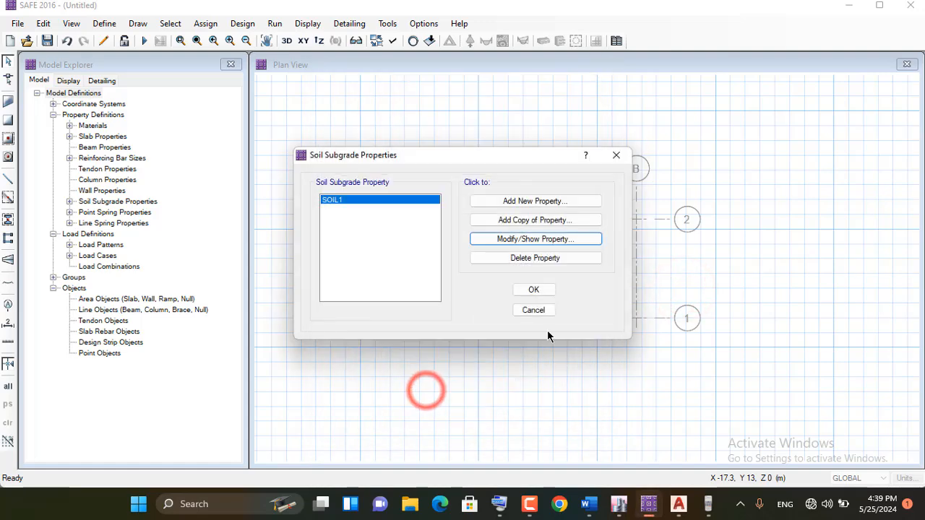
{"action": "left_click", "coordinate": [550, 290]}
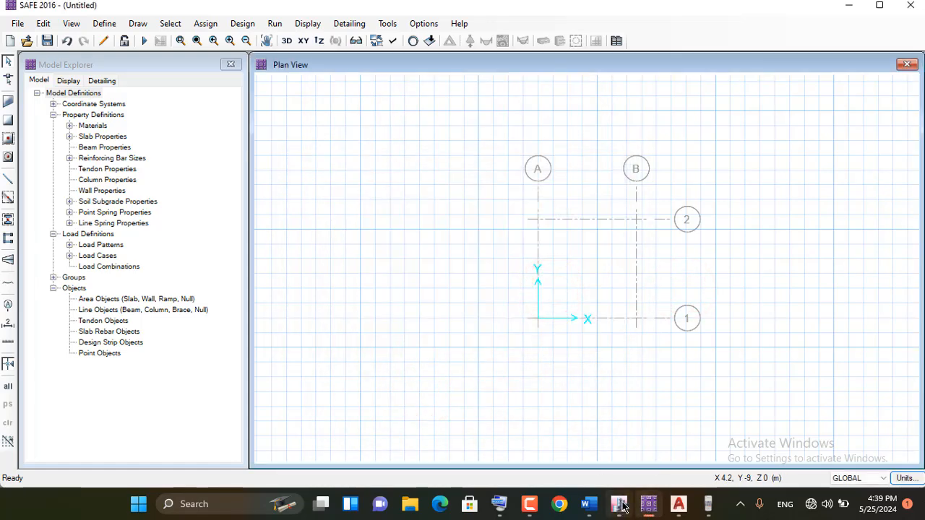
Consult the workflow notes in Word from the Define Subgrade Modulus line onward and return to SAFE
{"action": "left_click", "coordinate": [589, 504]}
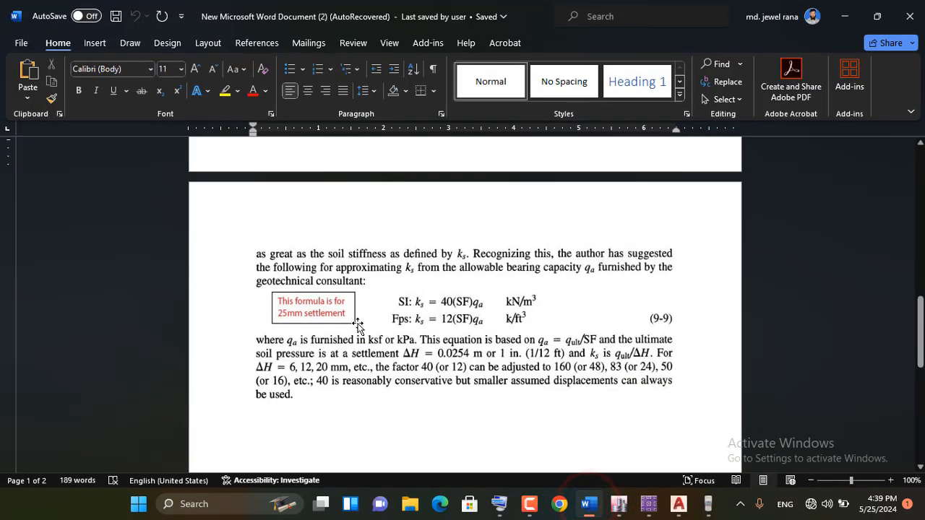
{"action": "scroll", "coordinate": [356, 219], "scroll_direction": "up", "scroll_amount": 15}
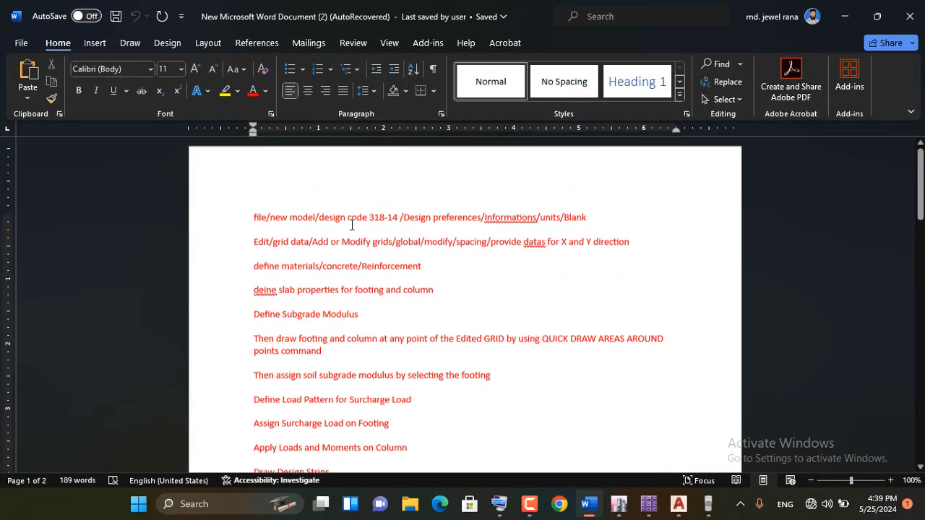
{"action": "scroll", "coordinate": [383, 252], "scroll_direction": "down", "scroll_amount": 2}
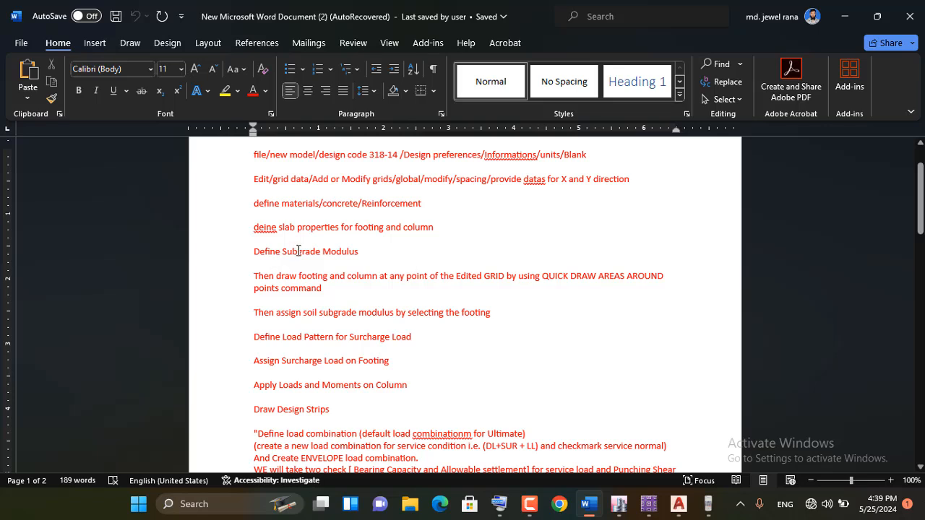
{"action": "double_click", "coordinate": [327, 251]}
{"action": "left_click_drag", "start_coordinate": [253, 251], "coordinate": [355, 251]}
{"action": "left_click", "coordinate": [416, 251]}
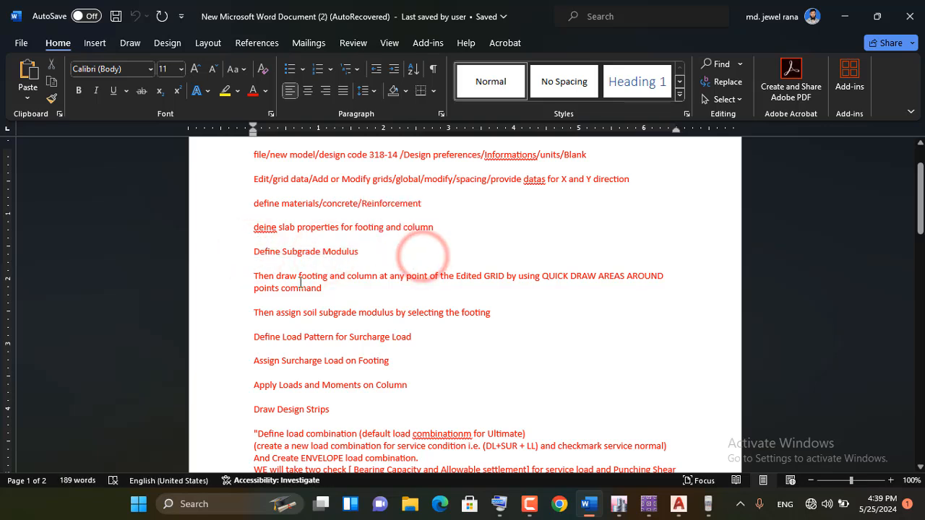
{"action": "left_click", "coordinate": [855, 16]}
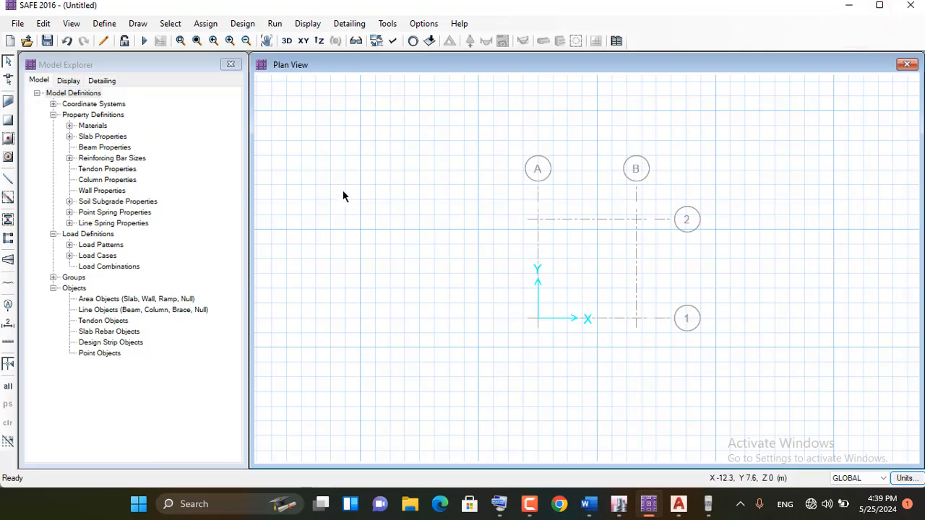
Start Quick Draw Areas Around Points for a rectangular slab and assign it the FOOTING-24 property
{"action": "left_click", "coordinate": [9, 158]}
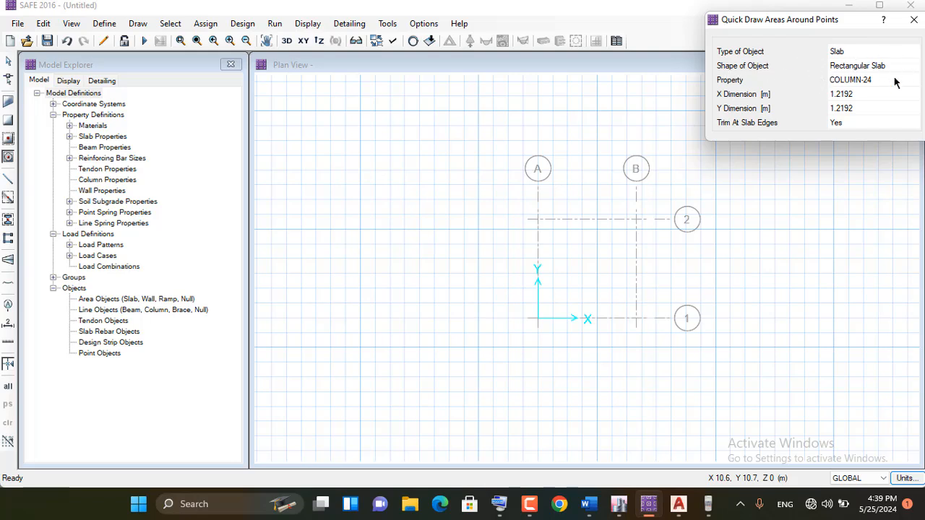
{"action": "left_click", "coordinate": [865, 84]}
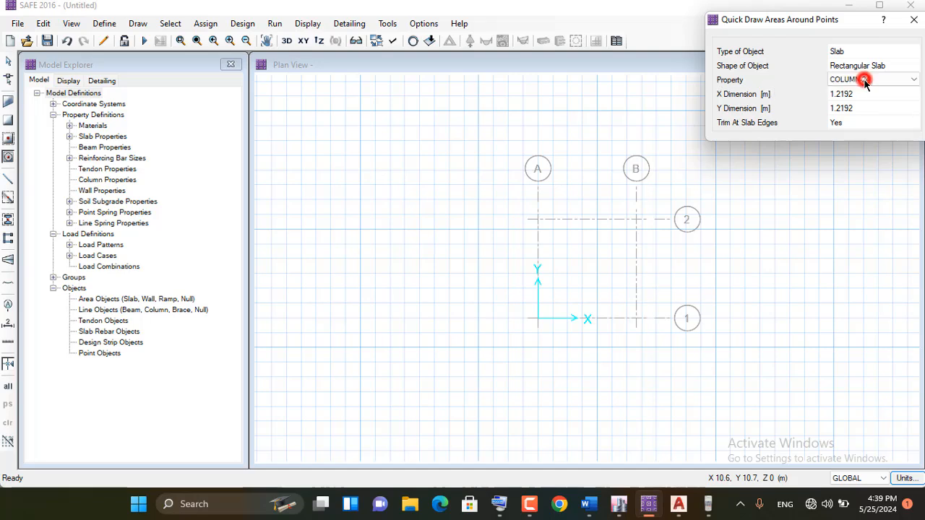
{"action": "left_click", "coordinate": [878, 78]}
{"action": "left_click", "coordinate": [859, 101]}
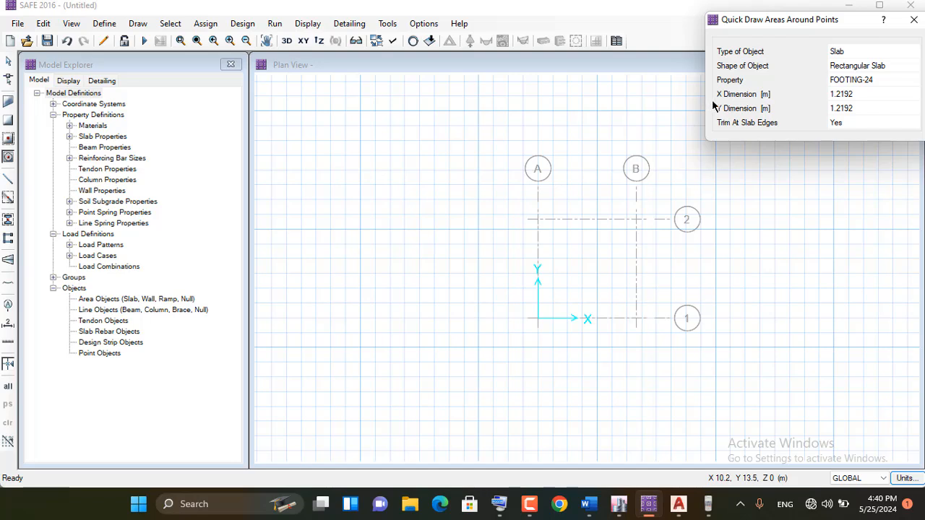
{"action": "left_click", "coordinate": [833, 96]}
{"action": "left_click", "coordinate": [842, 107]}
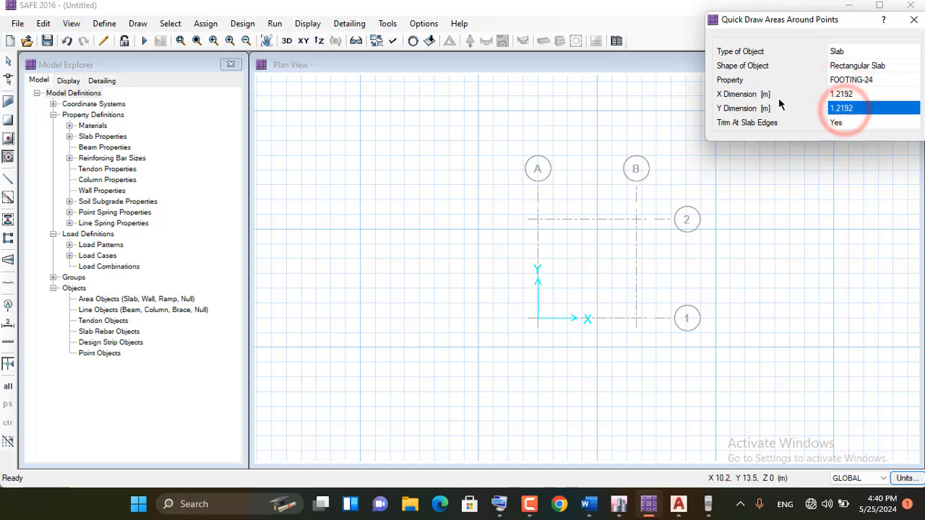
{"action": "left_click", "coordinate": [836, 94]}
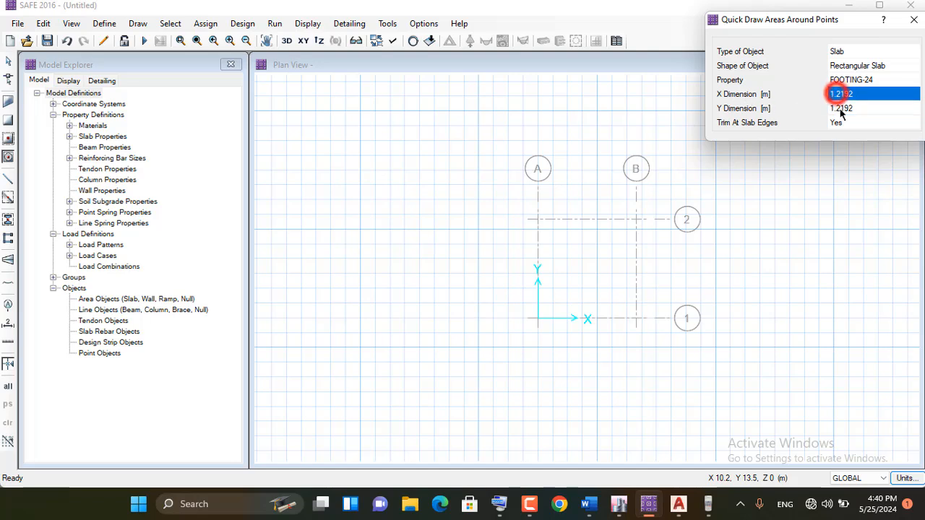
{"action": "left_click", "coordinate": [840, 108]}
{"action": "left_click", "coordinate": [842, 94]}
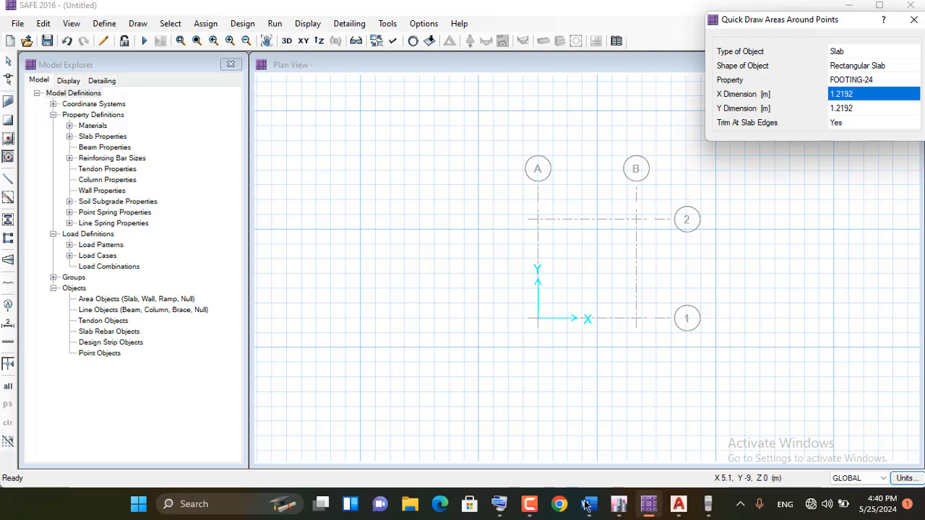
{"action": "mouse_move", "coordinate": [590, 501]}
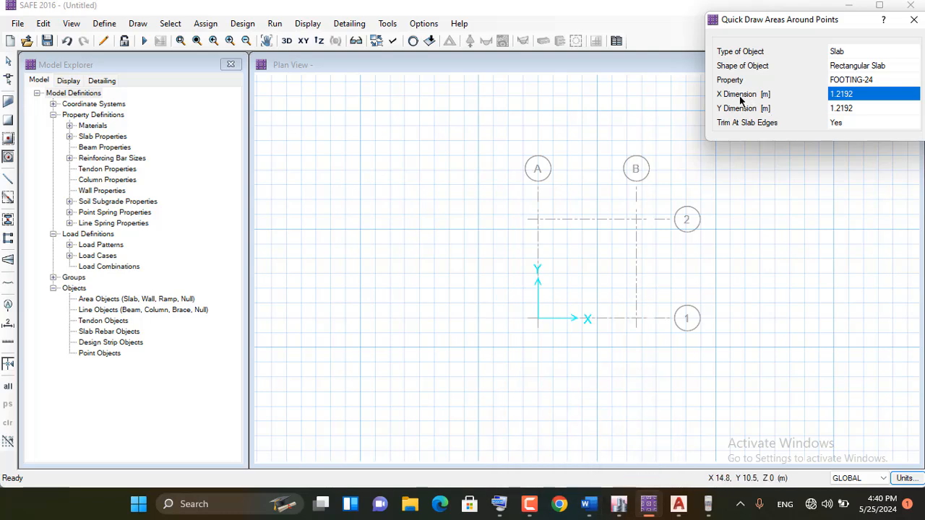
Bring up the on-screen keyboard and set the footing slab's X dimension to 10 feet (10')
{"action": "left_click", "coordinate": [856, 98]}
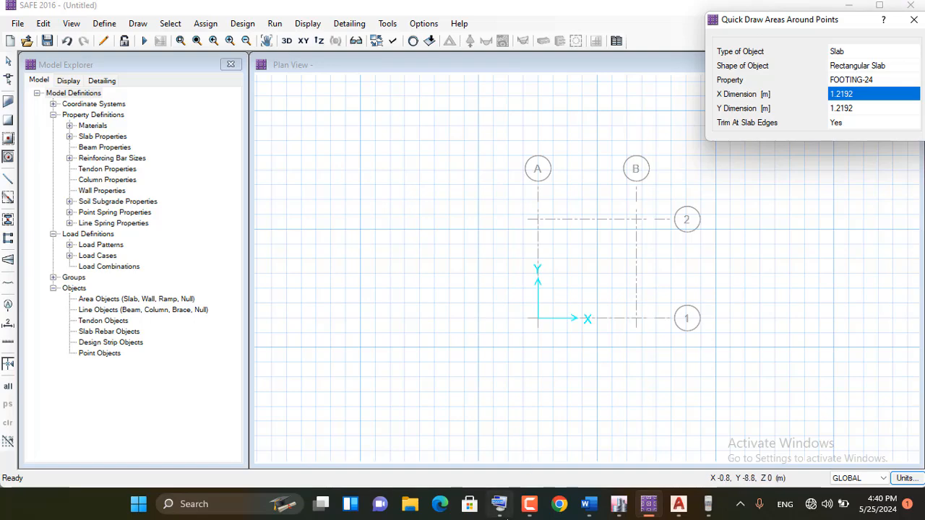
{"action": "left_click", "coordinate": [499, 503]}
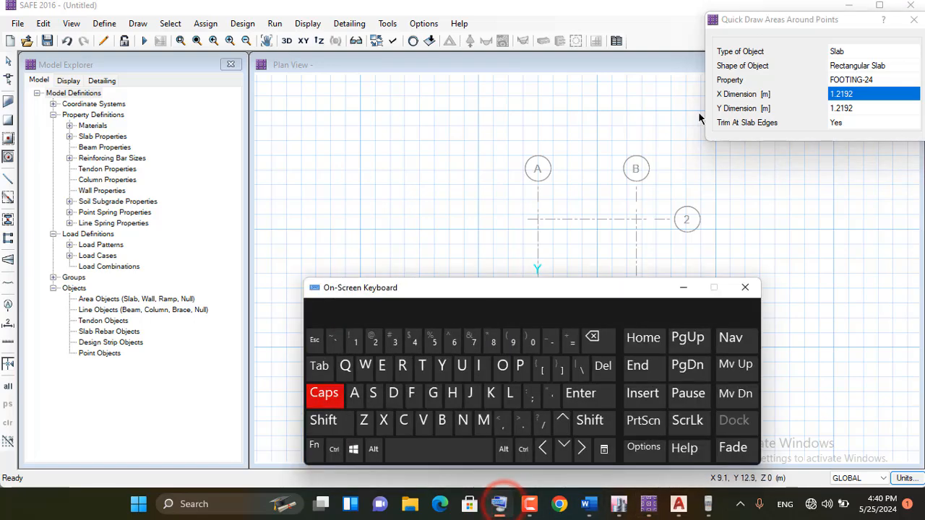
{"action": "left_click", "coordinate": [856, 95]}
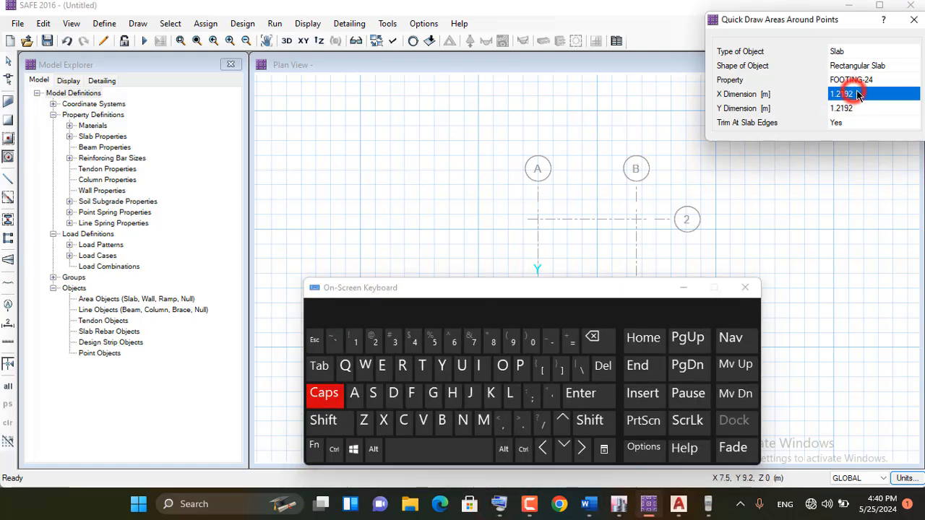
{"action": "left_click", "coordinate": [356, 342]}
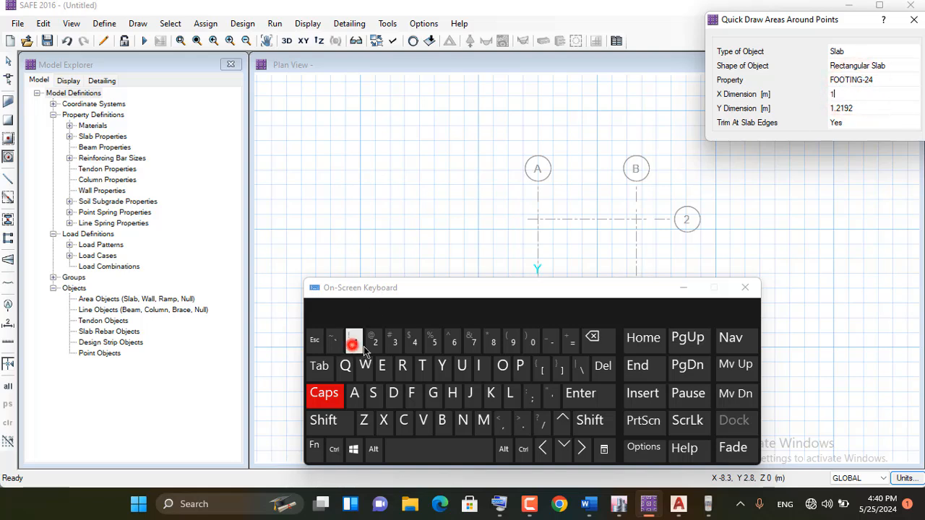
{"action": "left_click", "coordinate": [533, 341]}
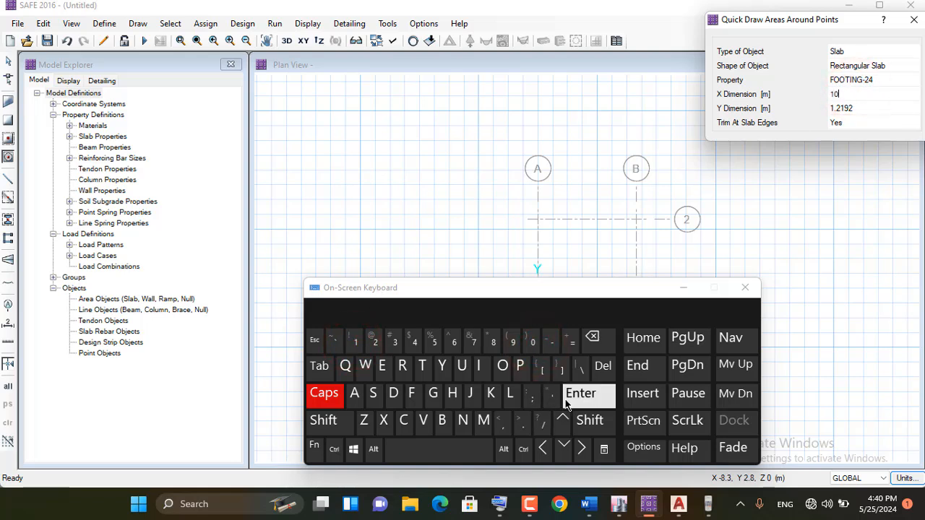
{"action": "left_click", "coordinate": [550, 399]}
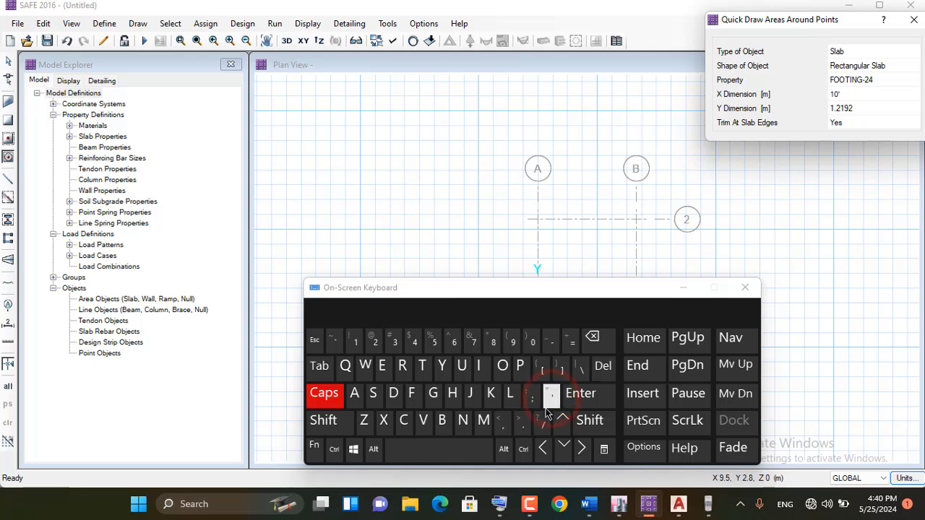
{"action": "left_click", "coordinate": [584, 410]}
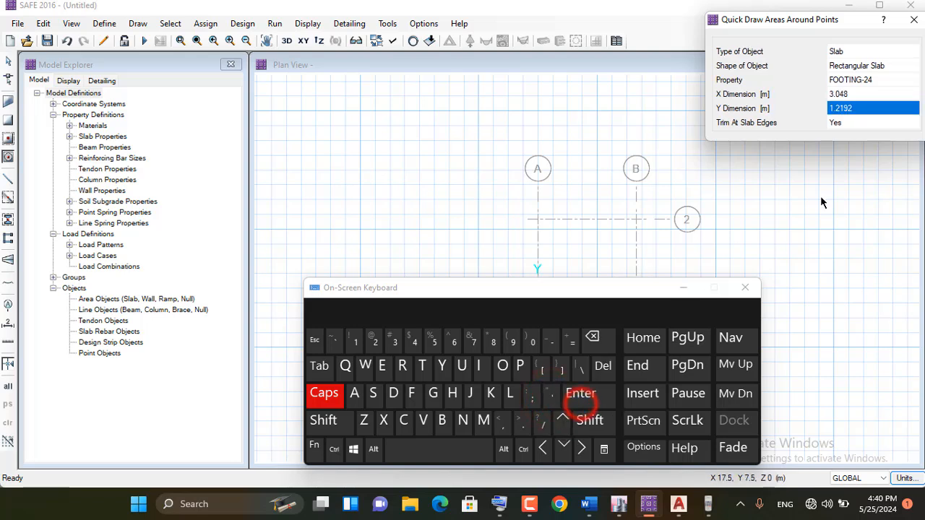
Set the footing slab's Y dimension to 10 feet (10') and place the footing at grid point B-2
{"action": "left_click", "coordinate": [356, 343]}
{"action": "left_click", "coordinate": [533, 341]}
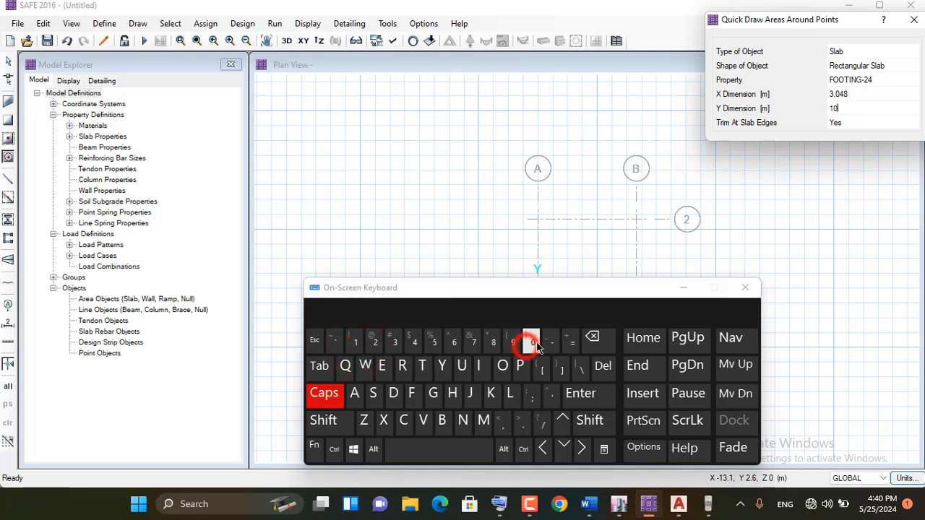
{"action": "left_click", "coordinate": [553, 398]}
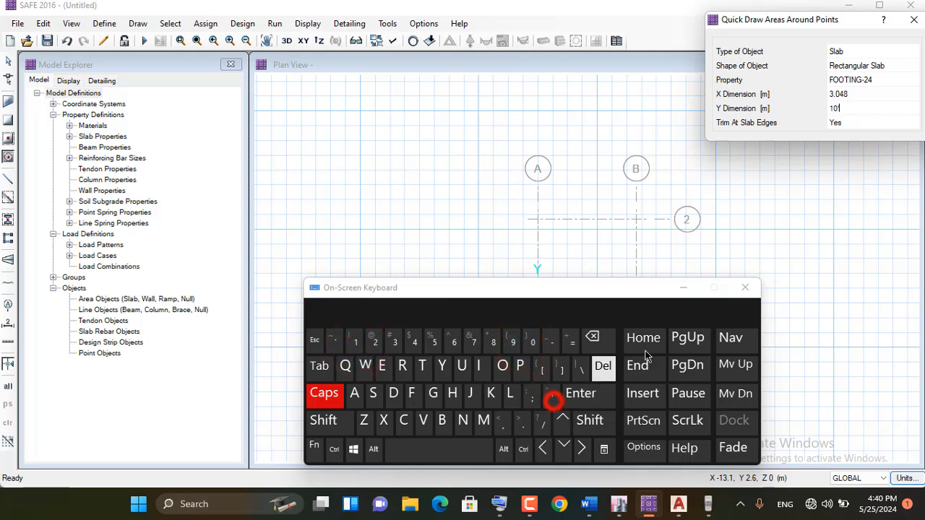
{"action": "left_click", "coordinate": [598, 393]}
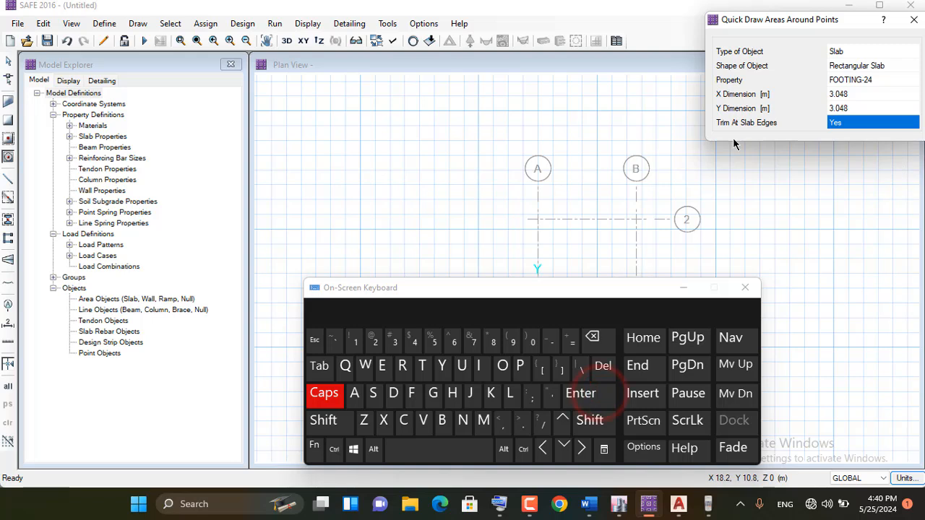
{"action": "left_click", "coordinate": [683, 290]}
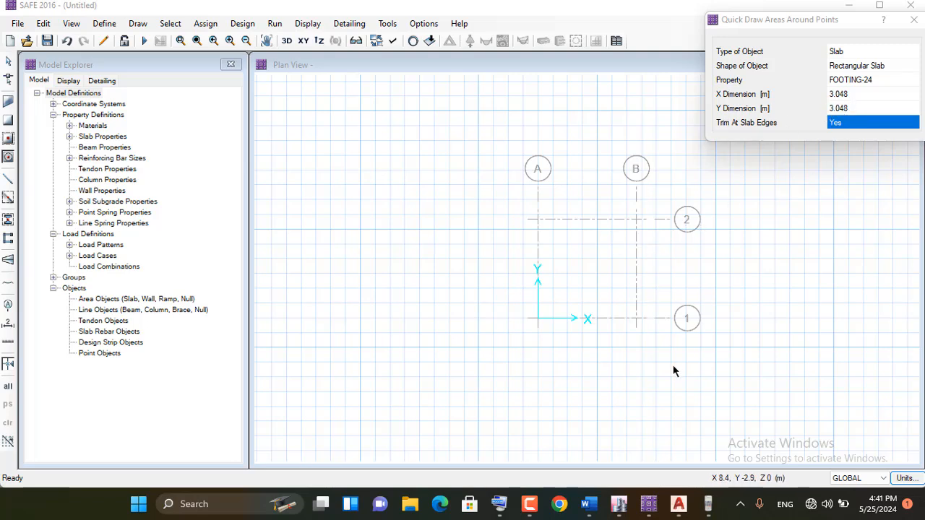
{"action": "left_click", "coordinate": [635, 219]}
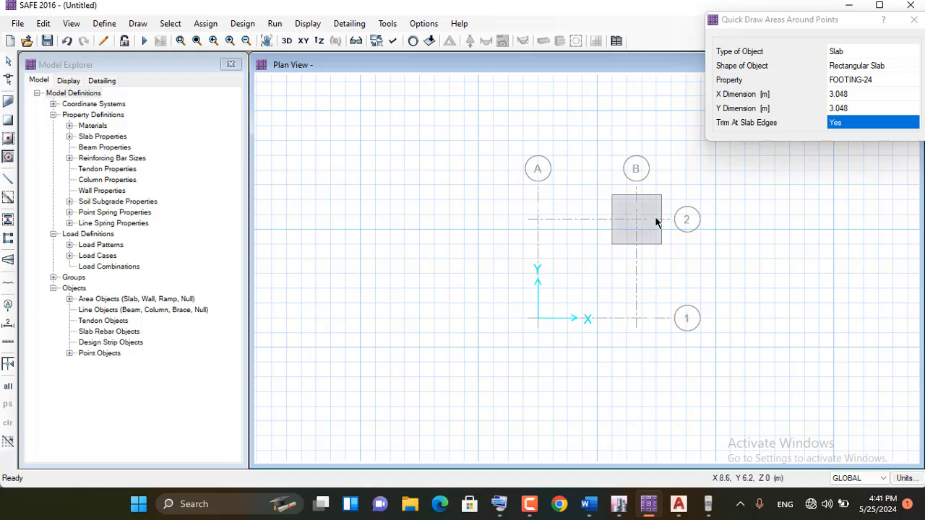
Switch to ETABS, examine the live-load restraint reactions on the base plan around joints 16 and 17, and return to SAFE
{"action": "left_click", "coordinate": [619, 503]}
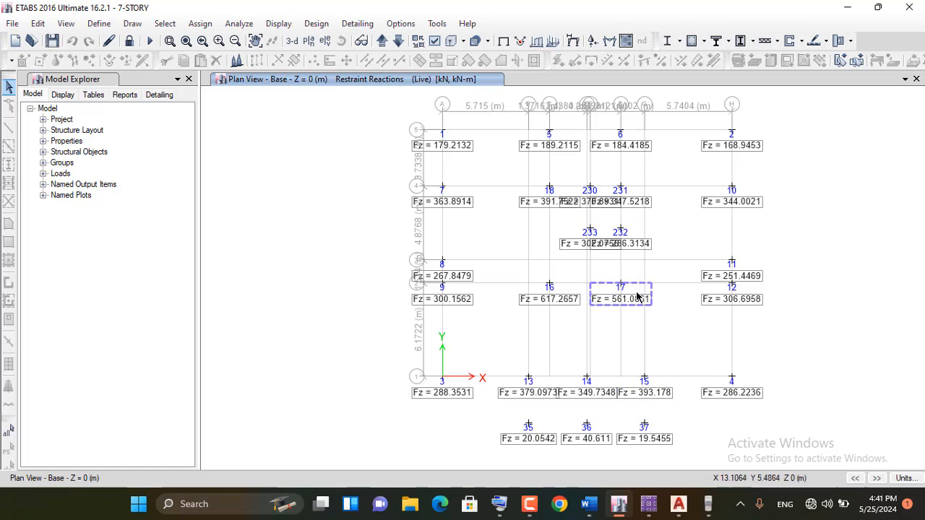
{"action": "scroll", "coordinate": [634, 289], "scroll_direction": "up", "scroll_amount": 3}
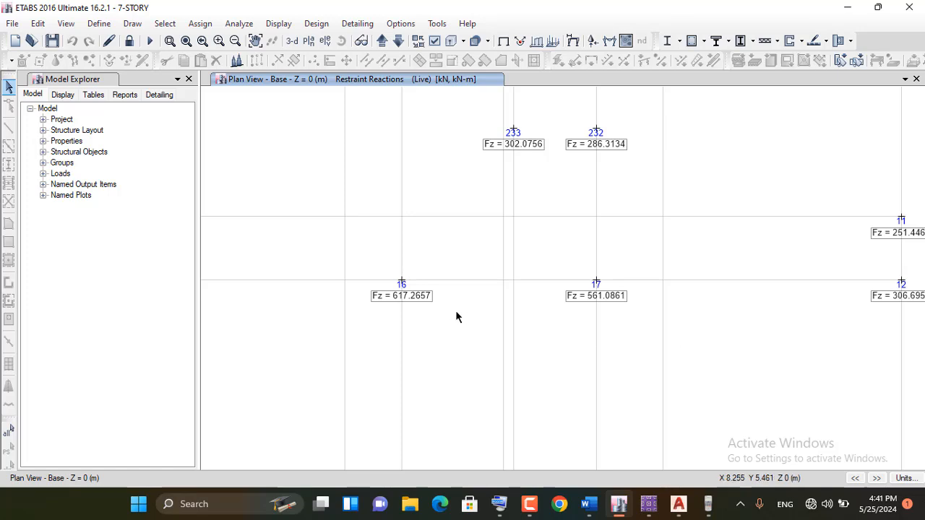
{"action": "scroll", "coordinate": [547, 305], "scroll_direction": "down", "scroll_amount": 3}
{"action": "left_click", "coordinate": [555, 309]}
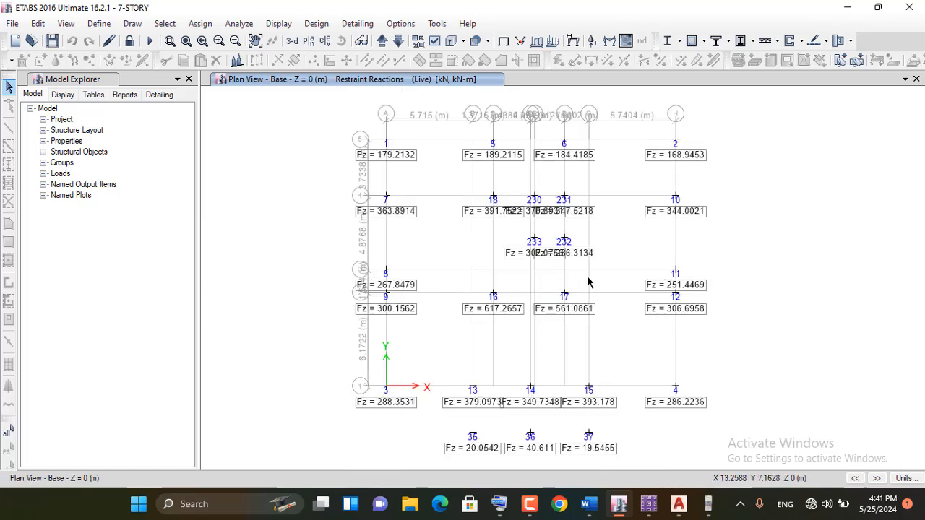
{"action": "scroll", "coordinate": [543, 298], "scroll_direction": "up", "scroll_amount": 3}
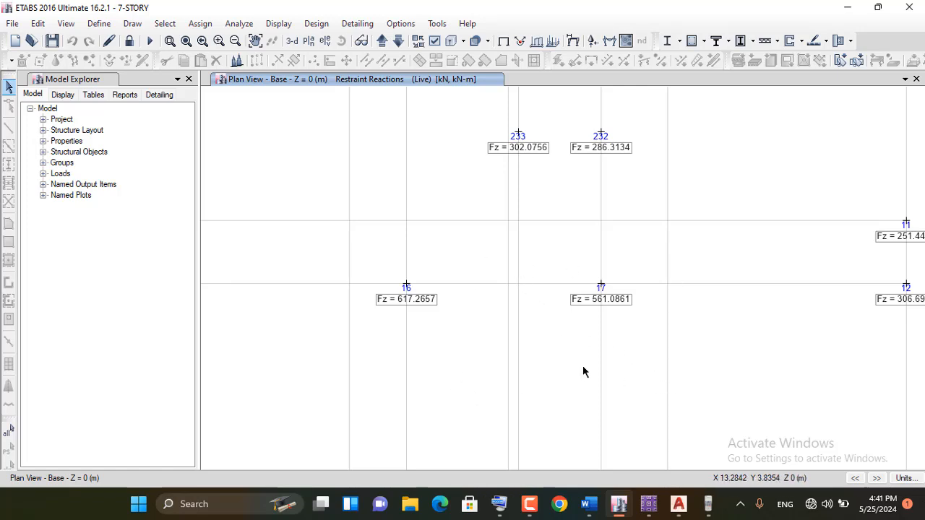
{"action": "scroll", "coordinate": [628, 273], "scroll_direction": "down", "scroll_amount": 4}
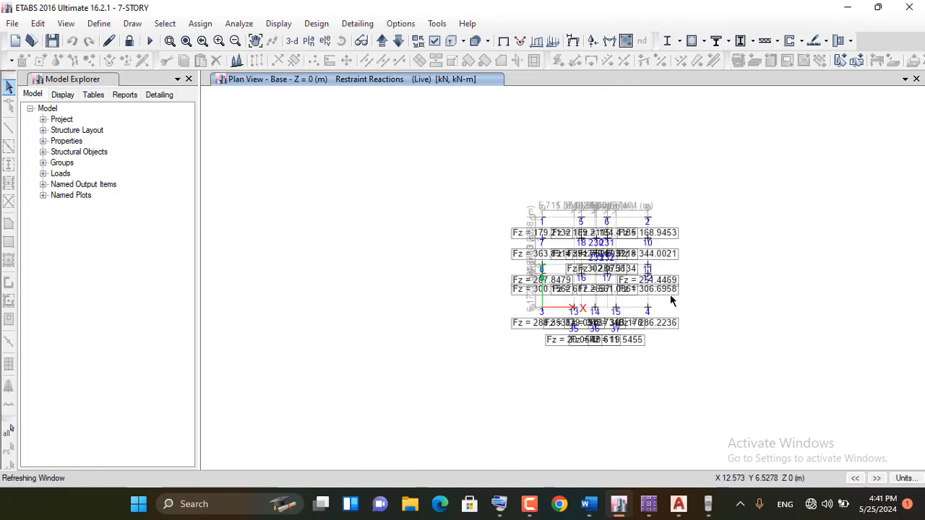
{"action": "scroll", "coordinate": [671, 296], "scroll_direction": "up", "scroll_amount": 2}
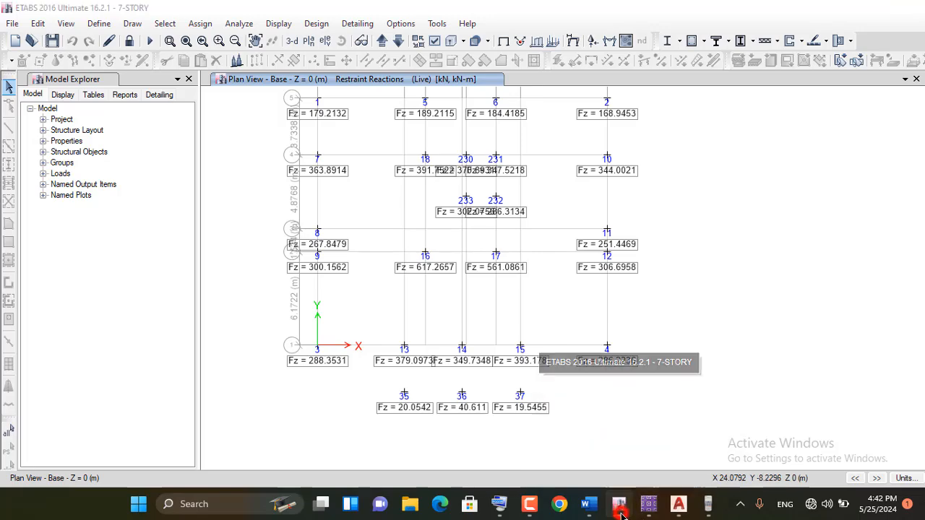
{"action": "left_click", "coordinate": [648, 511]}
{"action": "mouse_move", "coordinate": [650, 515]}
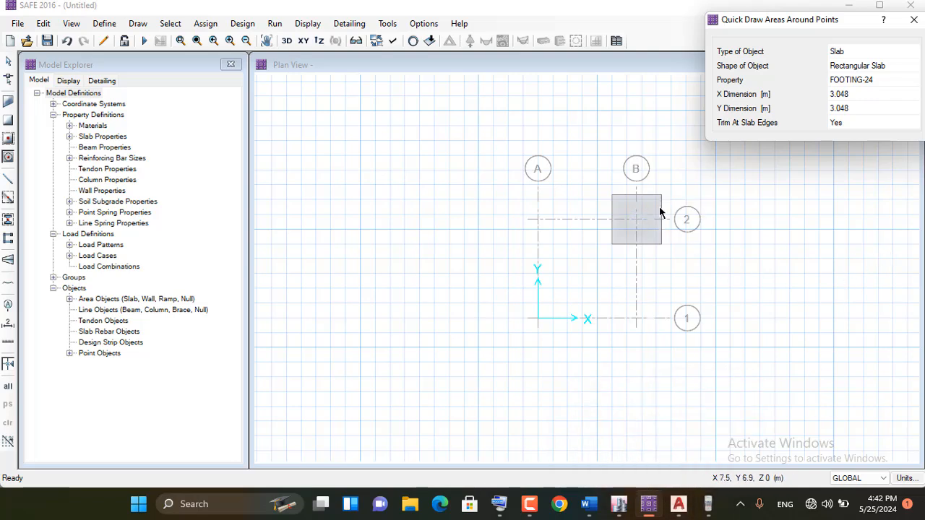
{"action": "scroll", "coordinate": [636, 220], "scroll_direction": "up", "scroll_amount": 1}
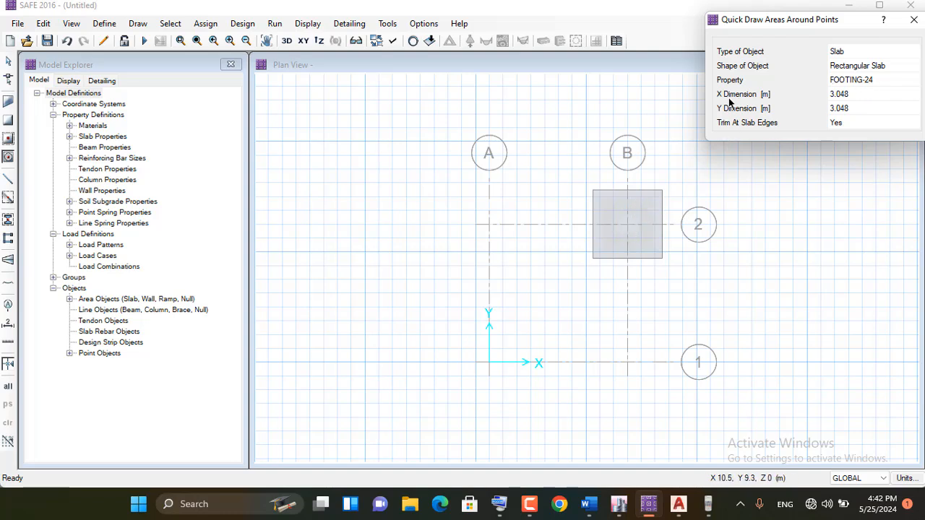
{"action": "left_click", "coordinate": [836, 95]}
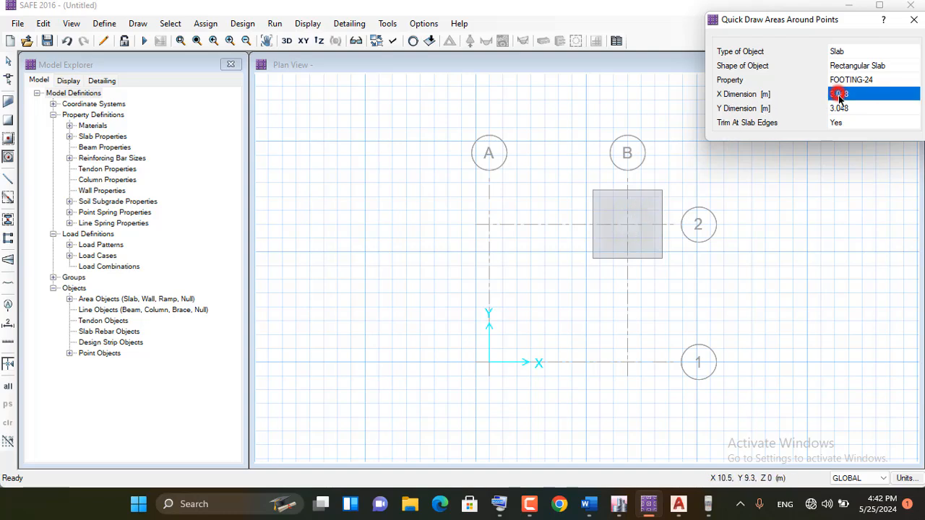
{"action": "left_click", "coordinate": [842, 108]}
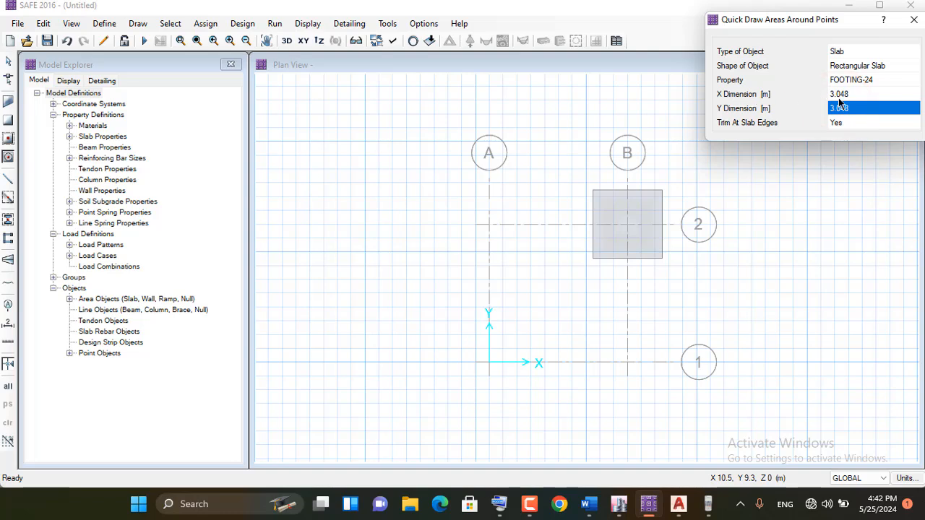
{"action": "left_click", "coordinate": [836, 95]}
{"action": "left_click", "coordinate": [841, 108]}
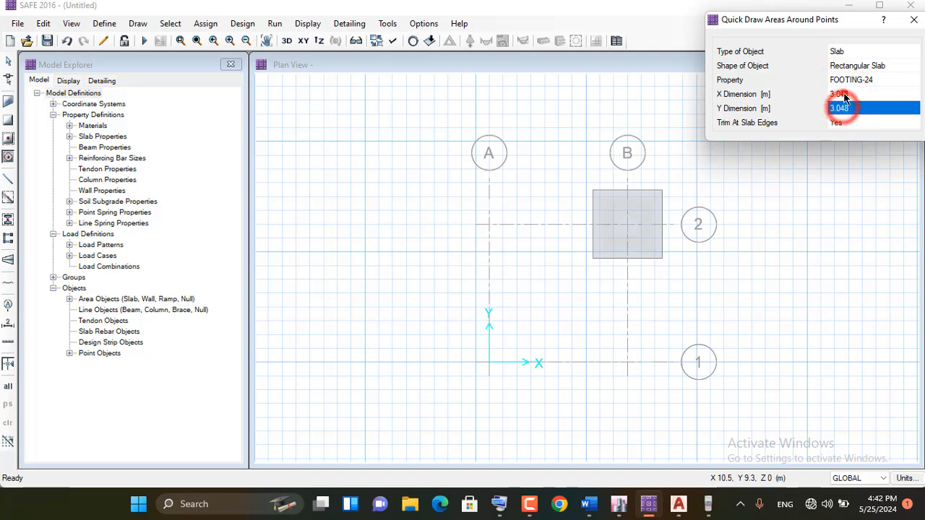
{"action": "left_click", "coordinate": [845, 99]}
{"action": "left_click", "coordinate": [845, 108]}
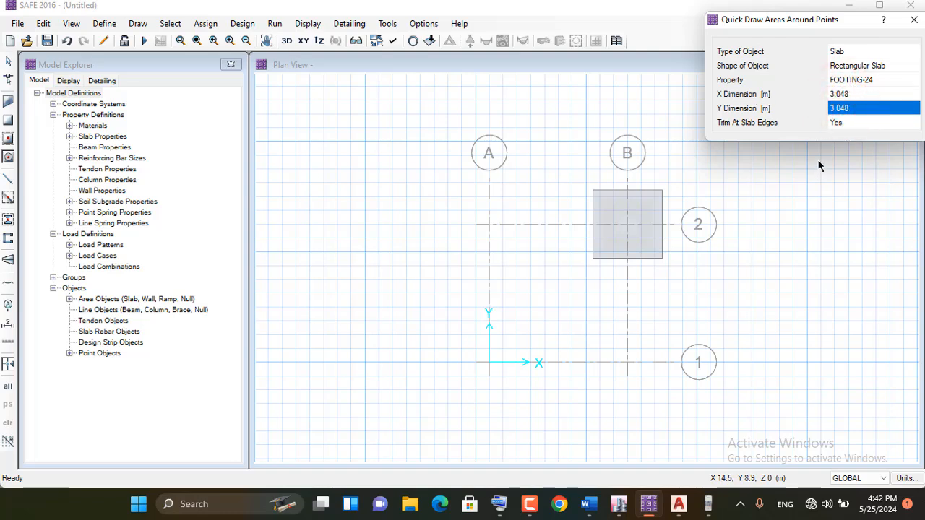
Change the property of the rectangular slab for quick drawing around points to COLUMN-24
{"action": "left_click", "coordinate": [901, 80]}
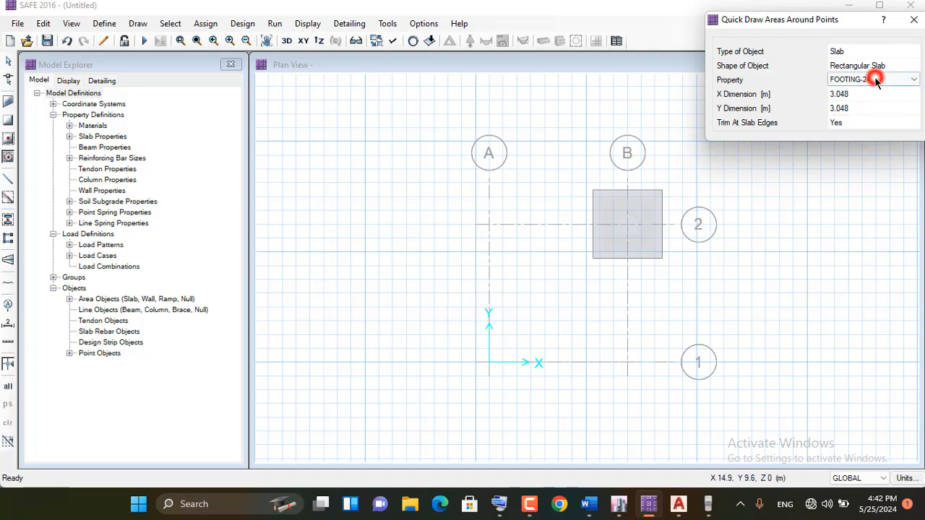
{"action": "left_click", "coordinate": [914, 80]}
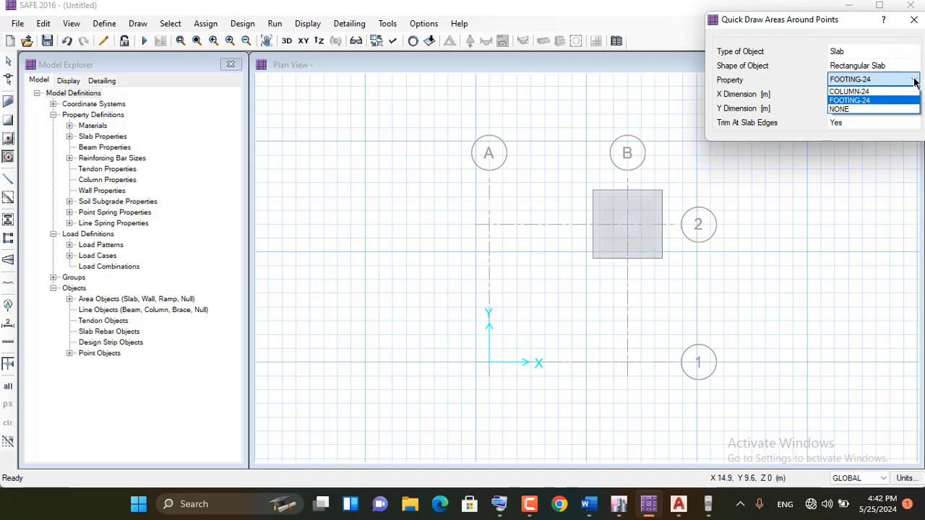
{"action": "left_click", "coordinate": [852, 93]}
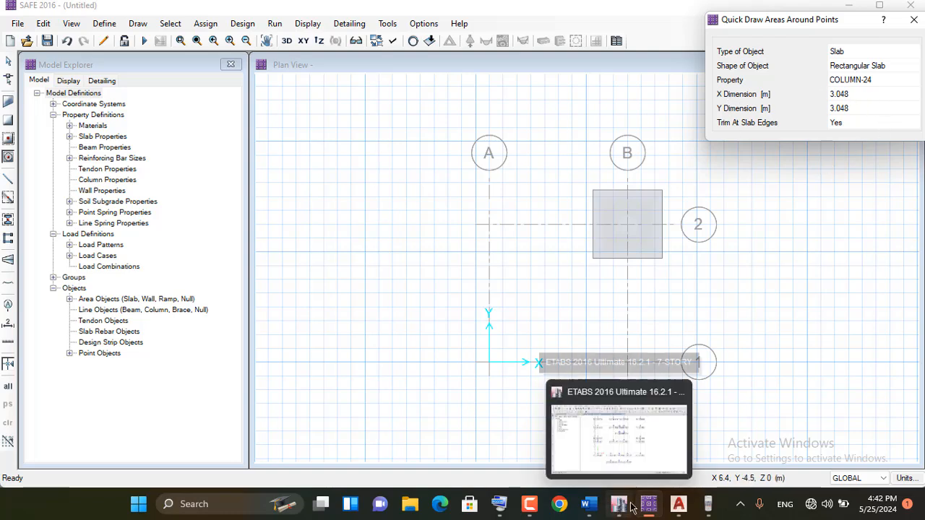
{"action": "mouse_move", "coordinate": [650, 505]}
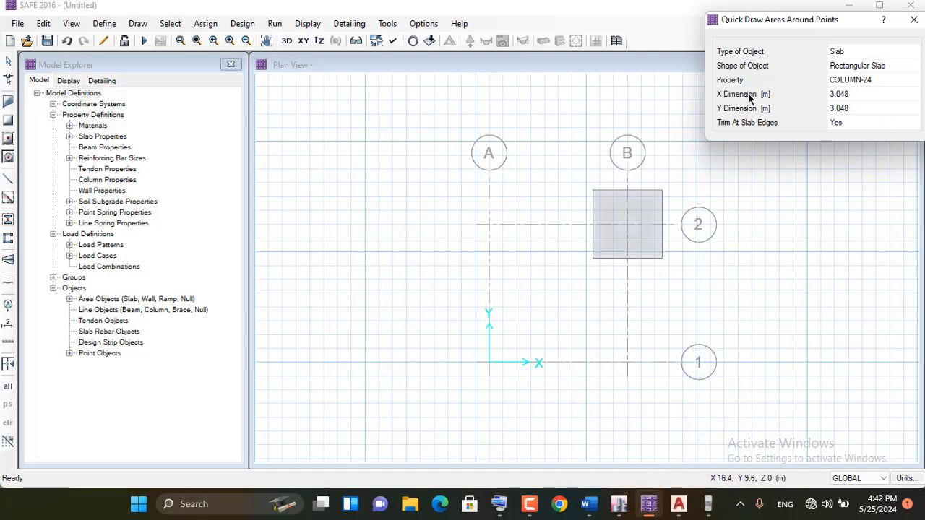
Switch to AutoCAD, examine the C2 and C3 columns on the column layout drawing, and return to SAFE
{"action": "left_click", "coordinate": [842, 95]}
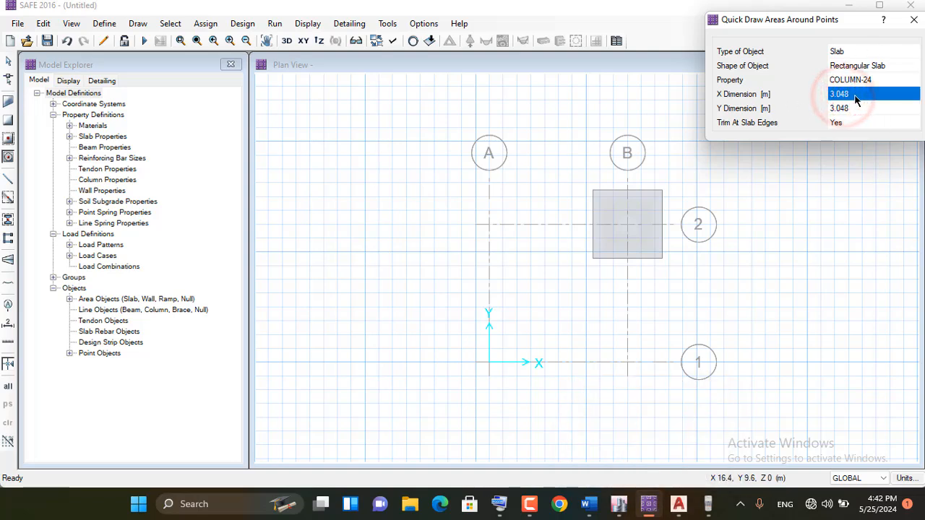
{"action": "left_click", "coordinate": [679, 504]}
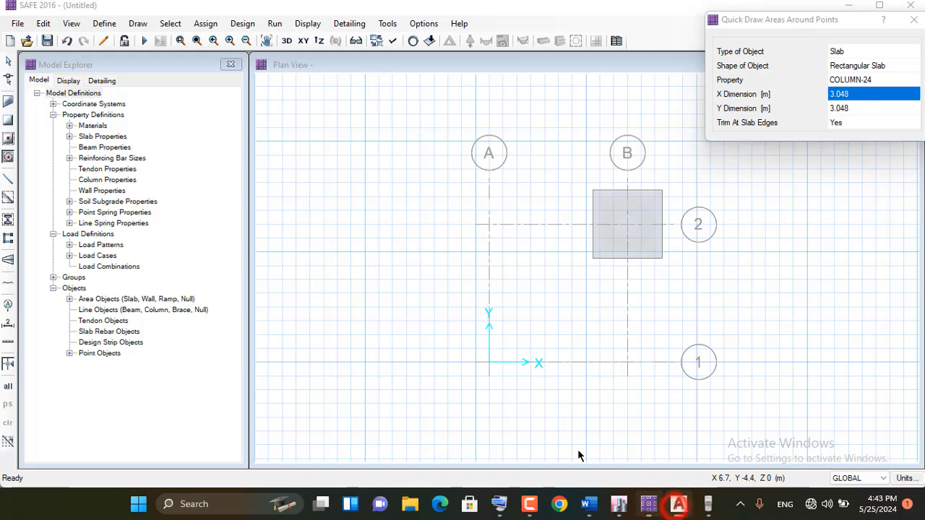
{"action": "scroll", "coordinate": [404, 285], "scroll_direction": "down", "scroll_amount": 3}
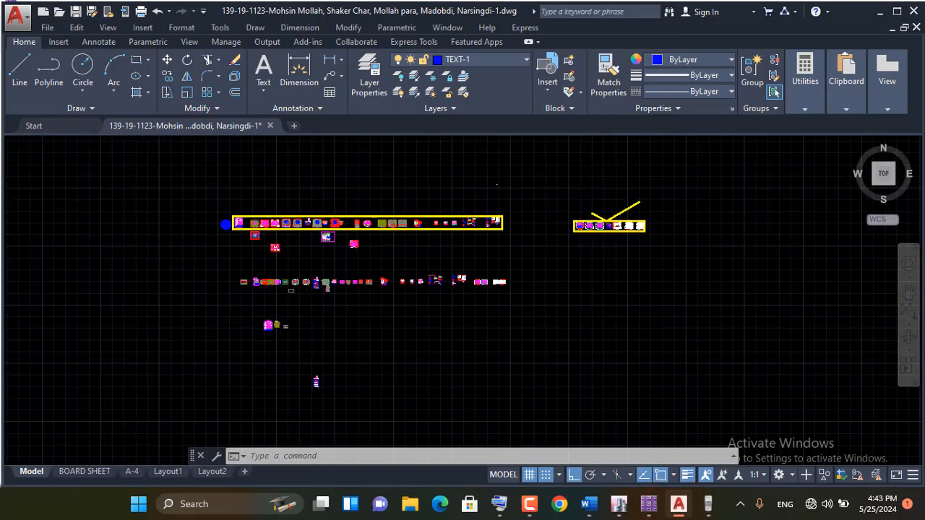
{"action": "scroll", "coordinate": [281, 222], "scroll_direction": "up", "scroll_amount": 4}
{"action": "scroll", "coordinate": [281, 221], "scroll_direction": "up", "scroll_amount": 10}
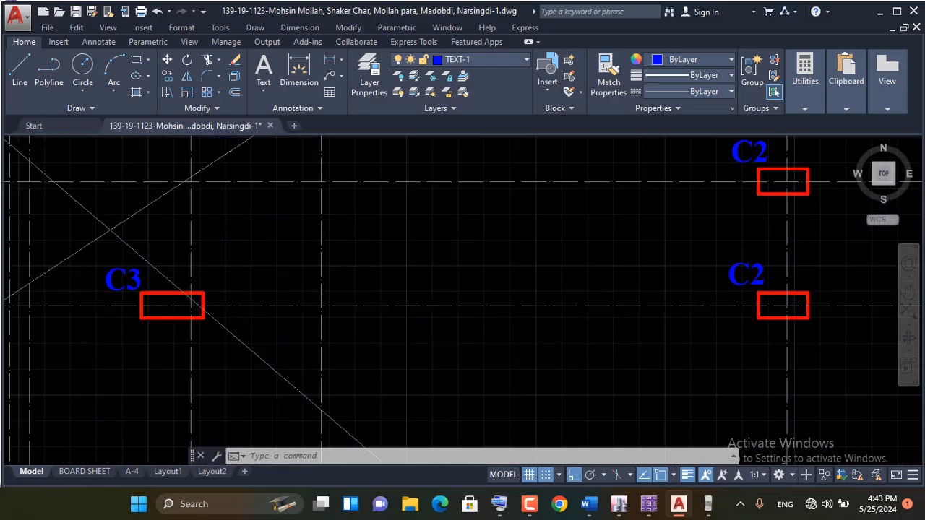
{"action": "scroll", "coordinate": [234, 257], "scroll_direction": "down", "scroll_amount": 4}
{"action": "scroll", "coordinate": [192, 275], "scroll_direction": "up", "scroll_amount": 4}
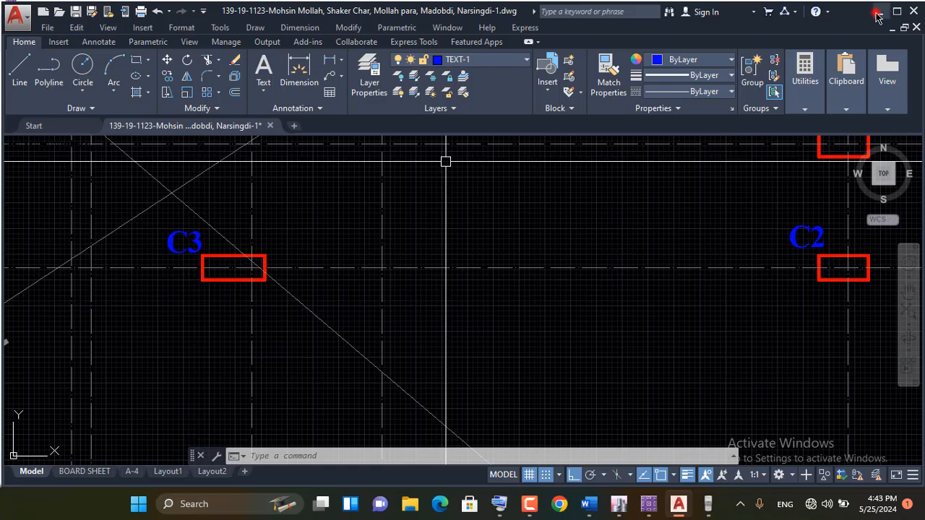
{"action": "left_click", "coordinate": [876, 13]}
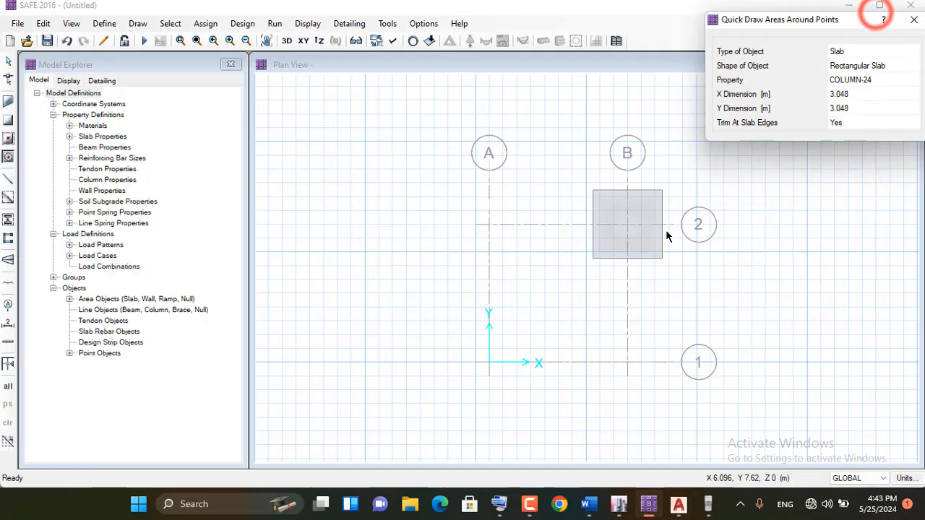
Bring up the on-screen keyboard and set the COLUMN-24 slab's X dimension to 27 inches (27")
{"action": "left_click", "coordinate": [845, 96]}
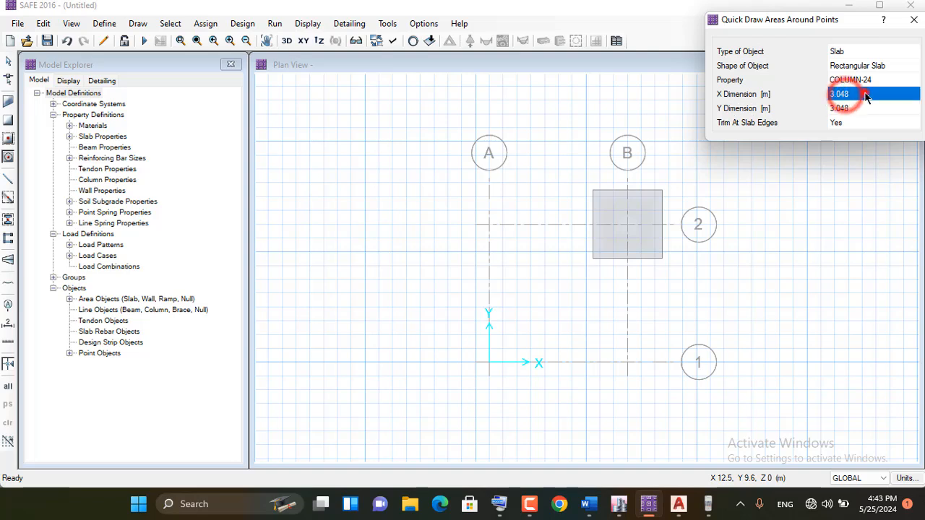
{"action": "left_click", "coordinate": [861, 94]}
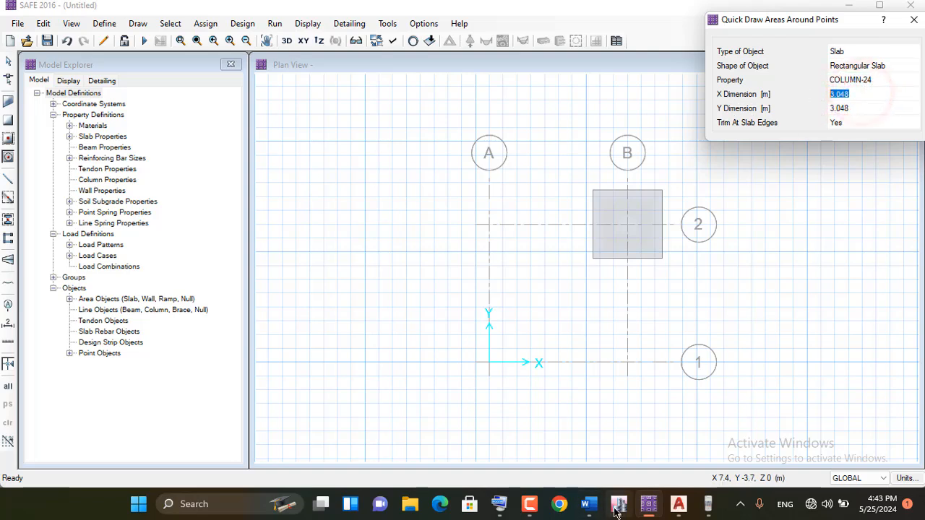
{"action": "left_click", "coordinate": [500, 504]}
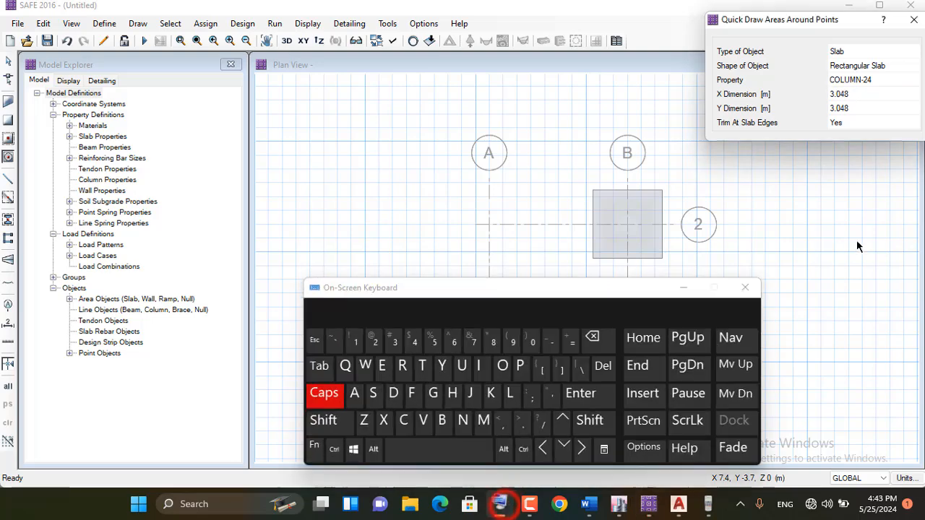
{"action": "left_click", "coordinate": [855, 94]}
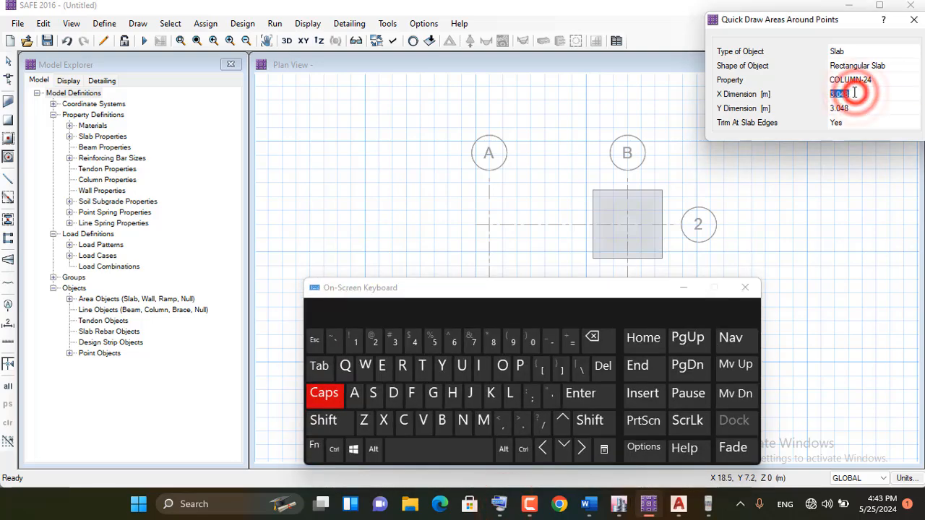
{"action": "left_click", "coordinate": [375, 341]}
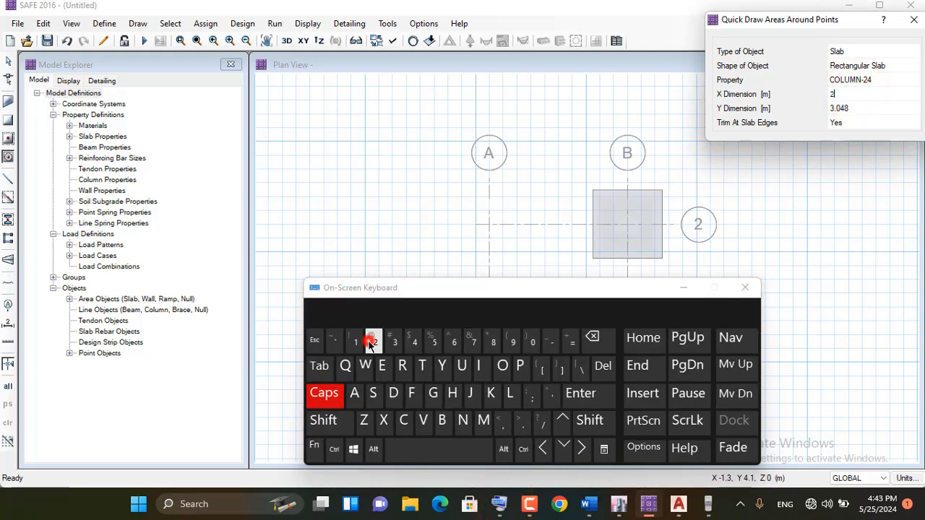
{"action": "left_click", "coordinate": [473, 341]}
{"action": "left_click", "coordinate": [589, 419]}
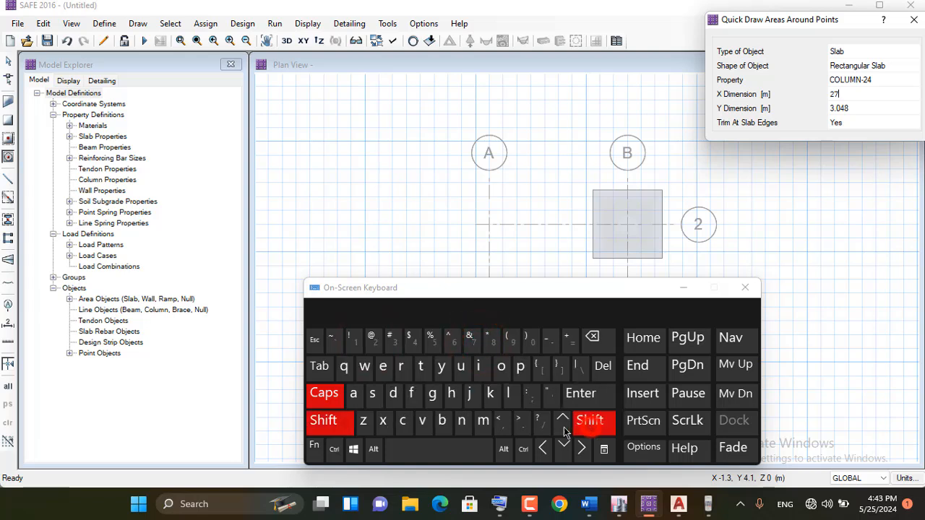
{"action": "left_click", "coordinate": [553, 397]}
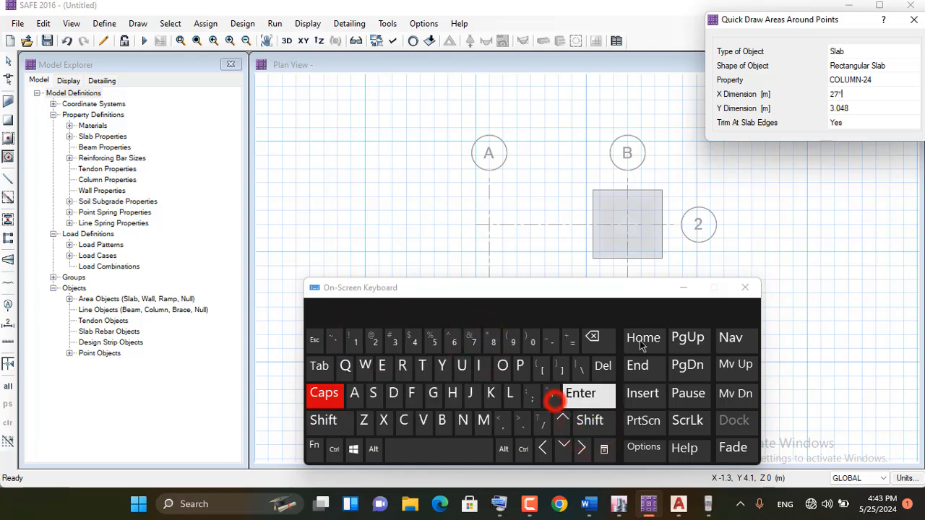
{"action": "left_click", "coordinate": [582, 399]}
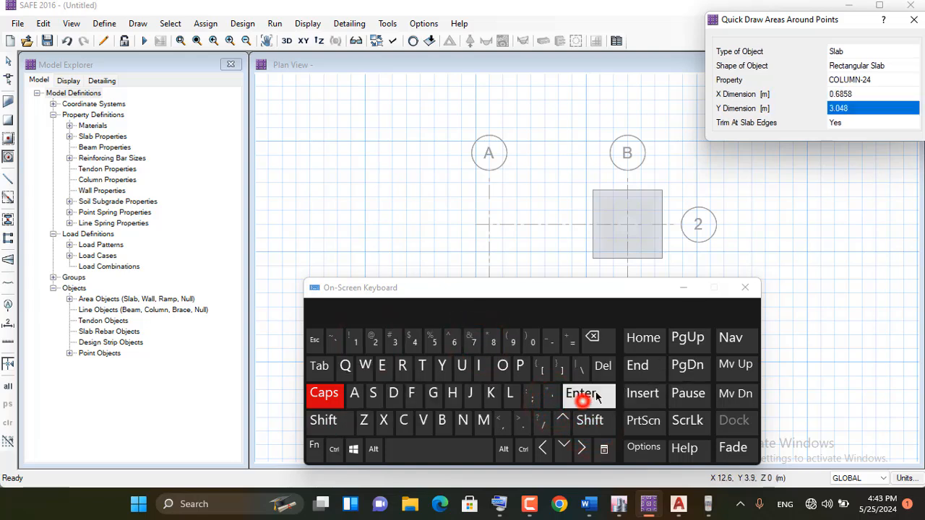
{"action": "left_click", "coordinate": [853, 100]}
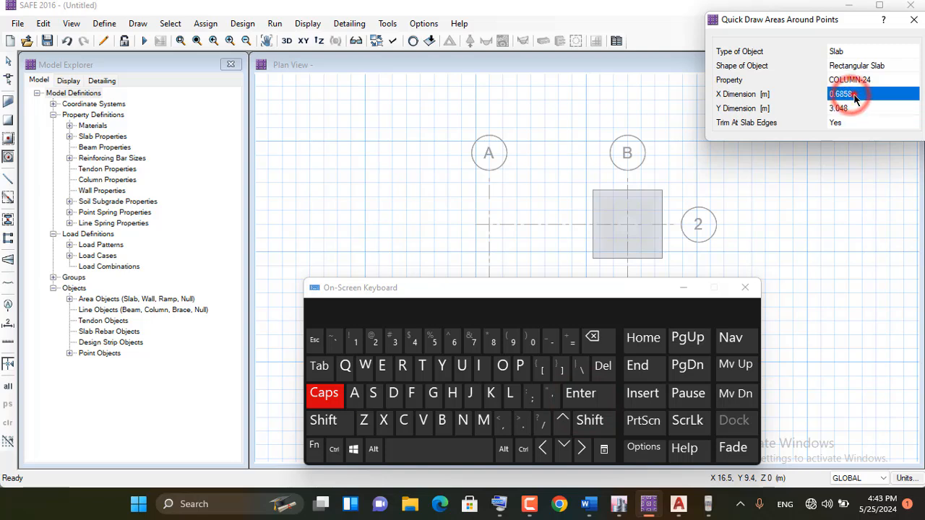
{"action": "left_click", "coordinate": [854, 99]}
Set the COLUMN-24 slab's Y dimension to 12 inches (12")
{"action": "left_click", "coordinate": [850, 108]}
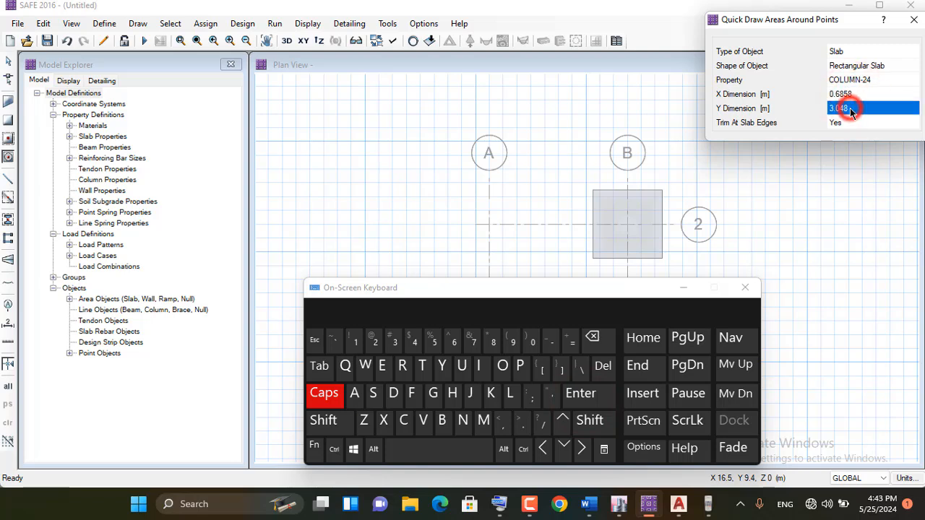
{"action": "left_click", "coordinate": [861, 108]}
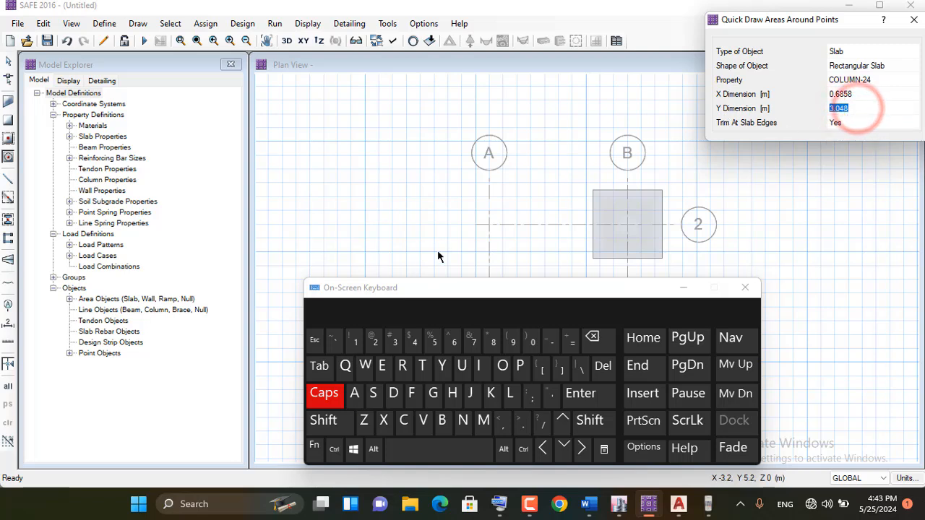
{"action": "left_click", "coordinate": [355, 341]}
{"action": "left_click", "coordinate": [375, 341]}
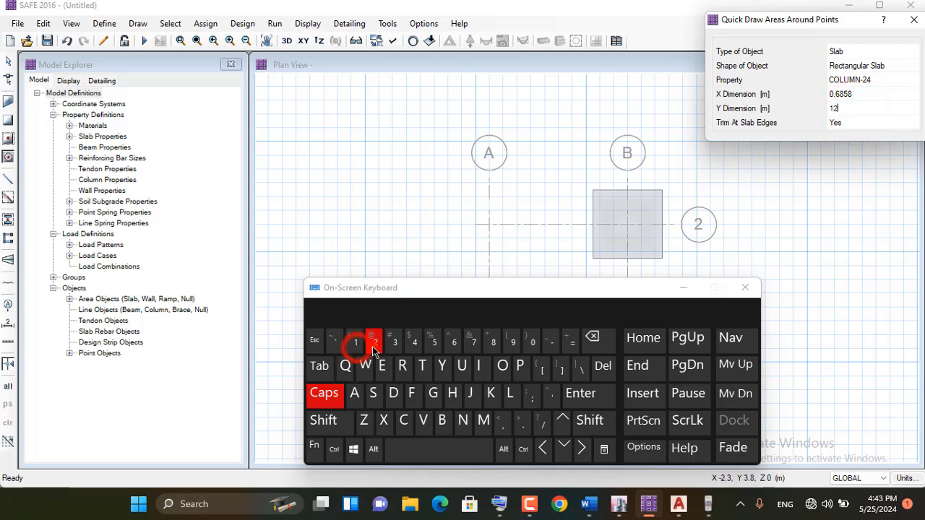
{"action": "left_click", "coordinate": [588, 422]}
{"action": "left_click", "coordinate": [549, 394]}
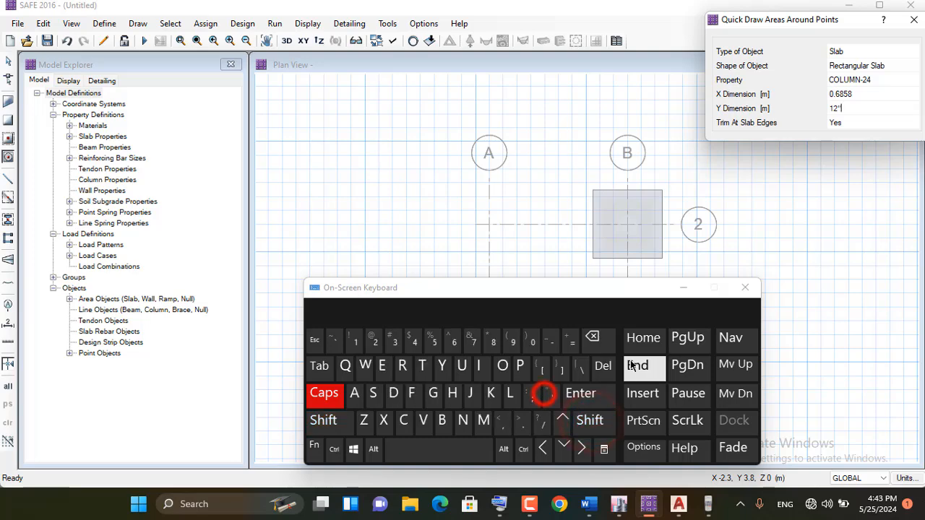
{"action": "left_click", "coordinate": [580, 393]}
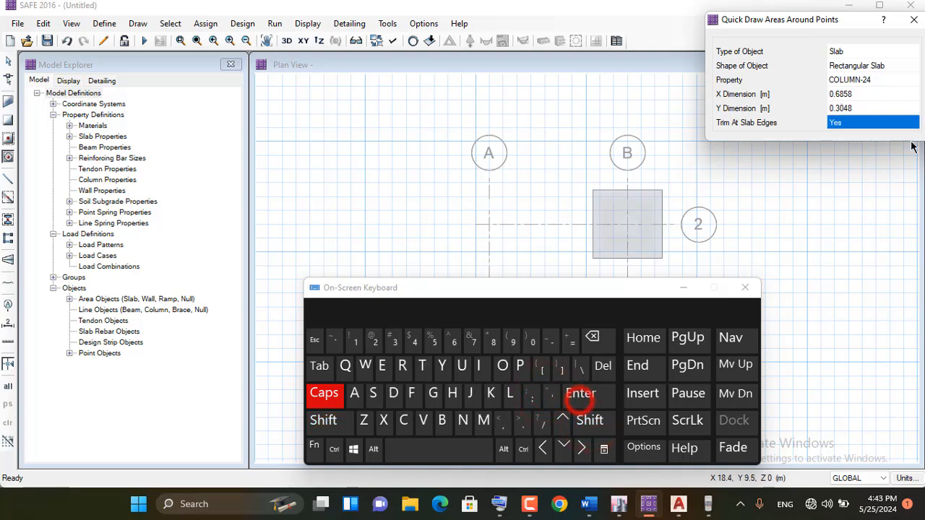
Place the column slab at grid point B-2 in the middle of the footing and end the drawing command
{"action": "left_click", "coordinate": [682, 289]}
{"action": "scroll", "coordinate": [644, 222], "scroll_direction": "up", "scroll_amount": 3}
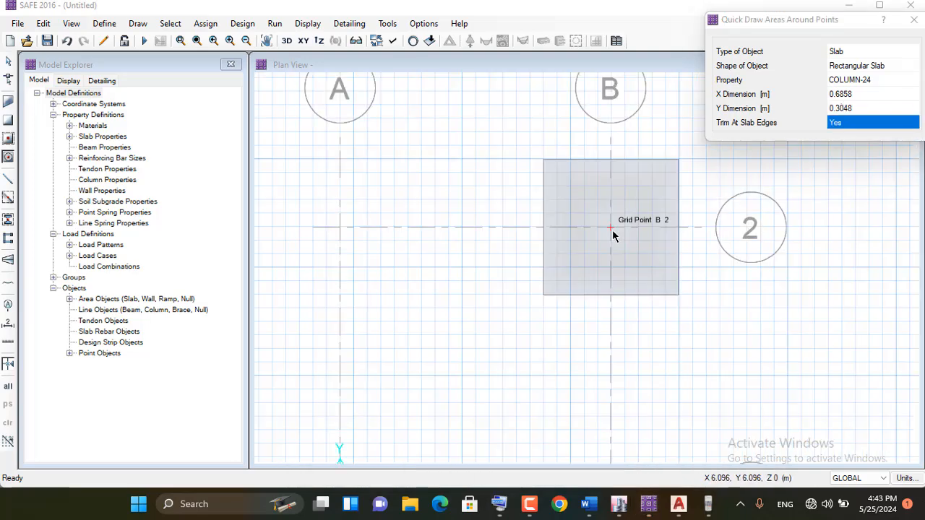
{"action": "left_click", "coordinate": [611, 229]}
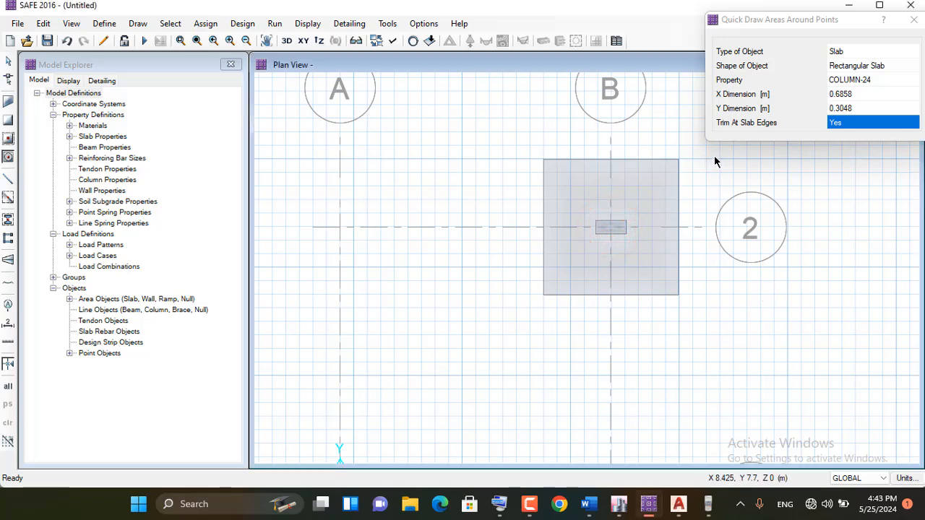
{"action": "left_click", "coordinate": [8, 62]}
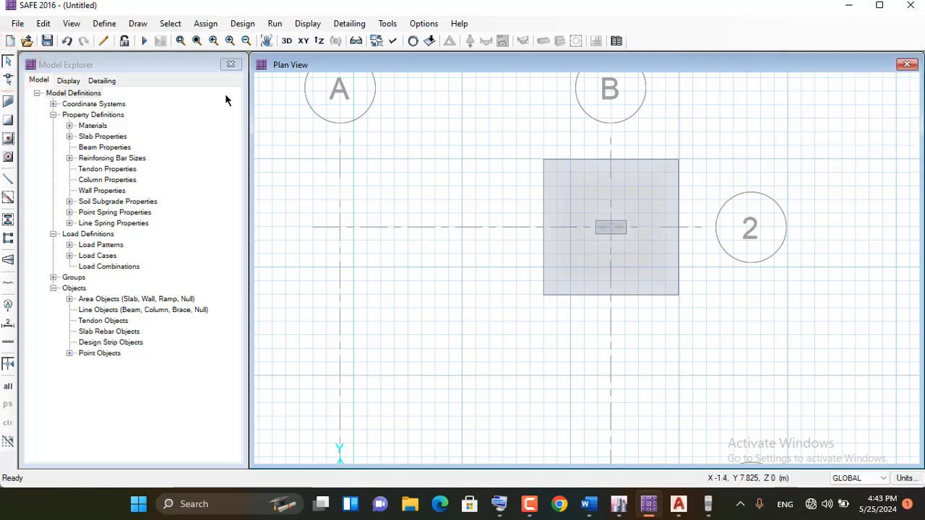
Switch to the Word document and read the footing design procedure for what follows drawing the footing and column
{"action": "left_click", "coordinate": [588, 503]}
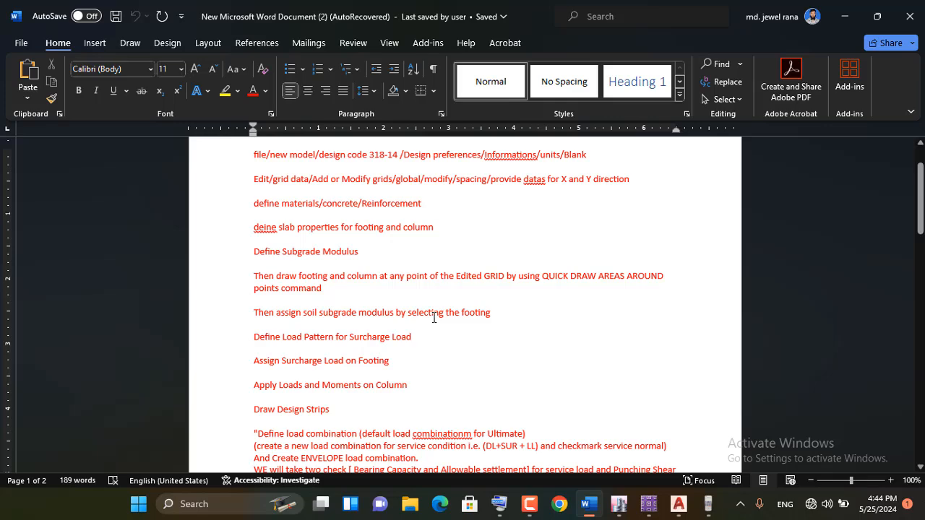
Return to SAFE and assign the SOIL1 soil subgrade property to the footing slab, then clear the assignment display
{"action": "left_click", "coordinate": [846, 17]}
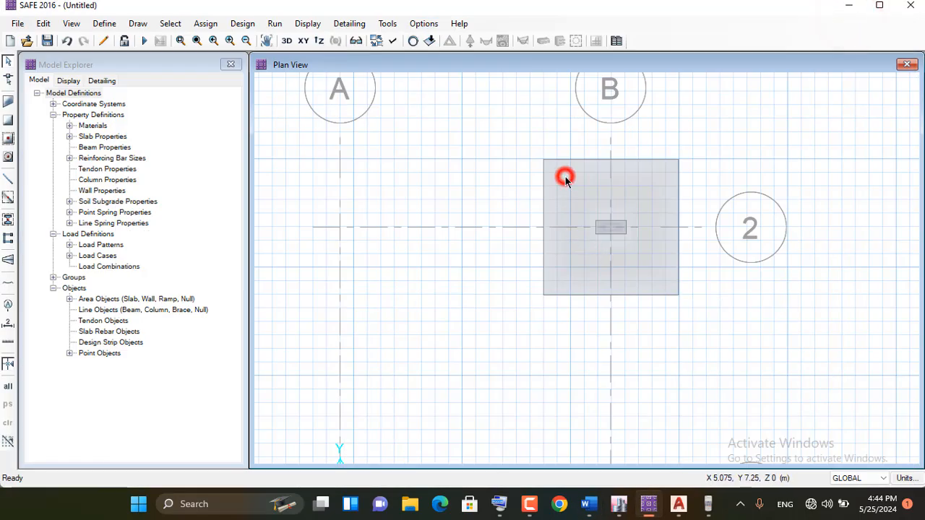
{"action": "left_click", "coordinate": [565, 177]}
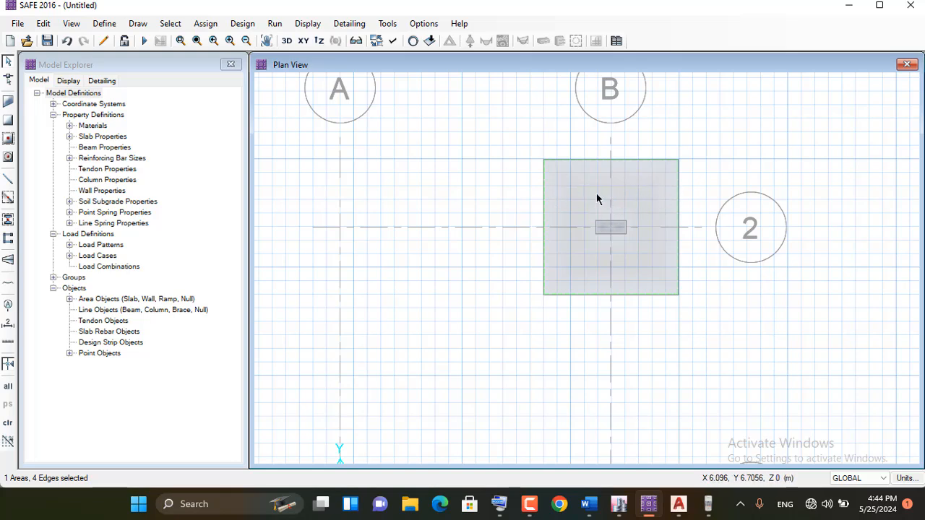
{"action": "left_click", "coordinate": [204, 27]}
{"action": "mouse_move", "coordinate": [226, 159]}
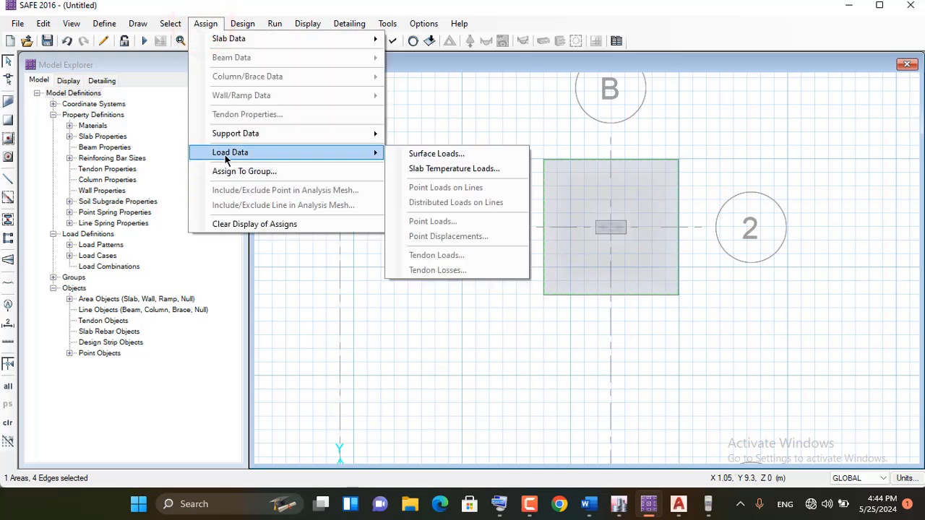
{"action": "mouse_move", "coordinate": [231, 143]}
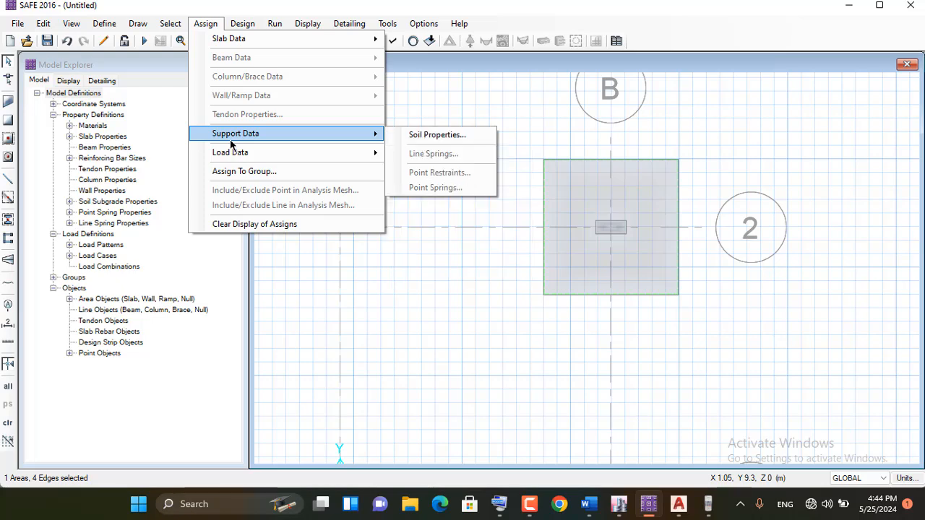
{"action": "left_click", "coordinate": [445, 136]}
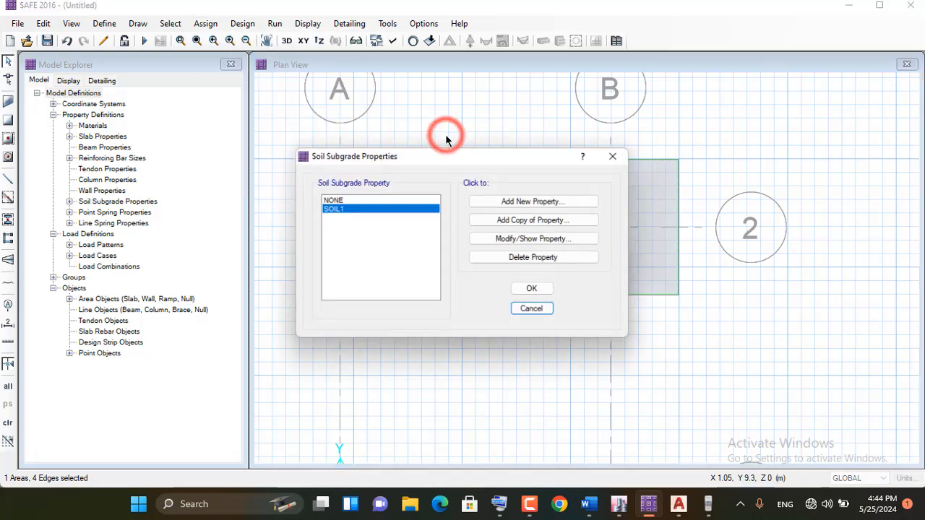
{"action": "left_click_drag", "start_coordinate": [393, 154], "coordinate": [188, 99]}
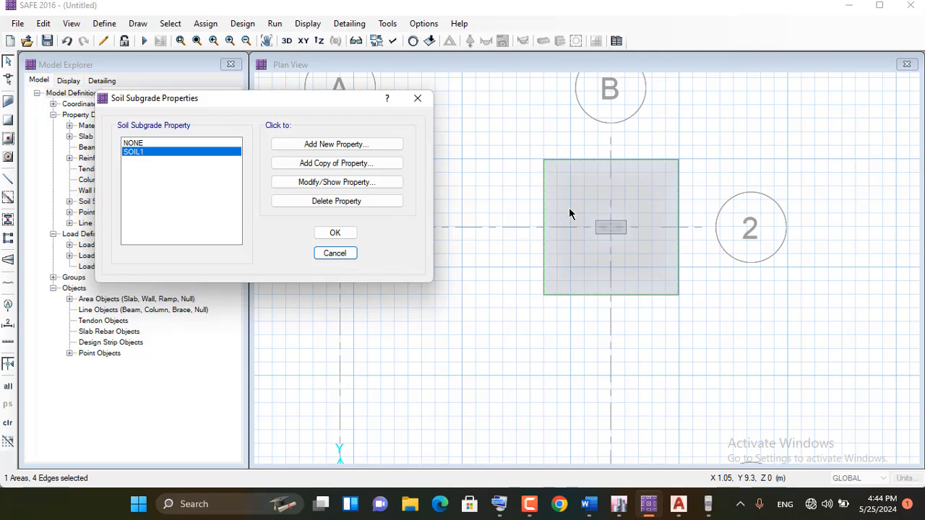
{"action": "left_click", "coordinate": [334, 234]}
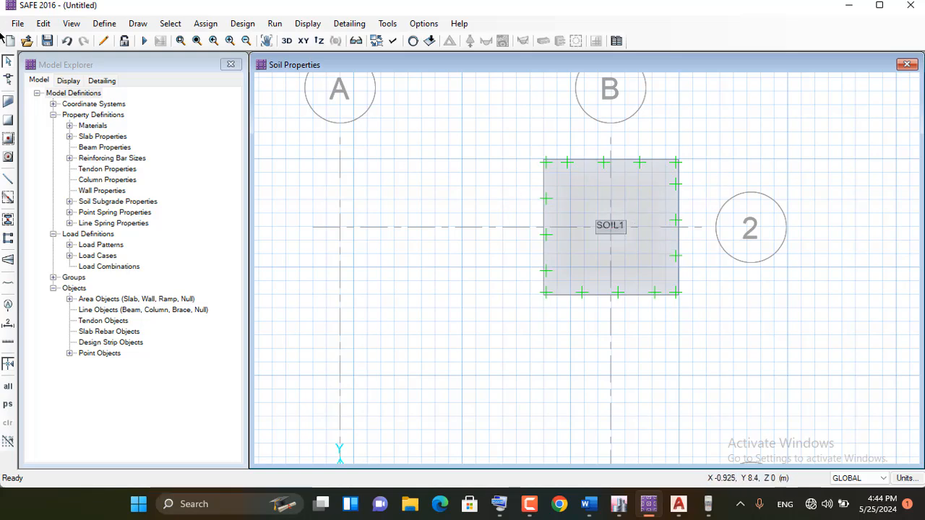
{"action": "left_click", "coordinate": [8, 78]}
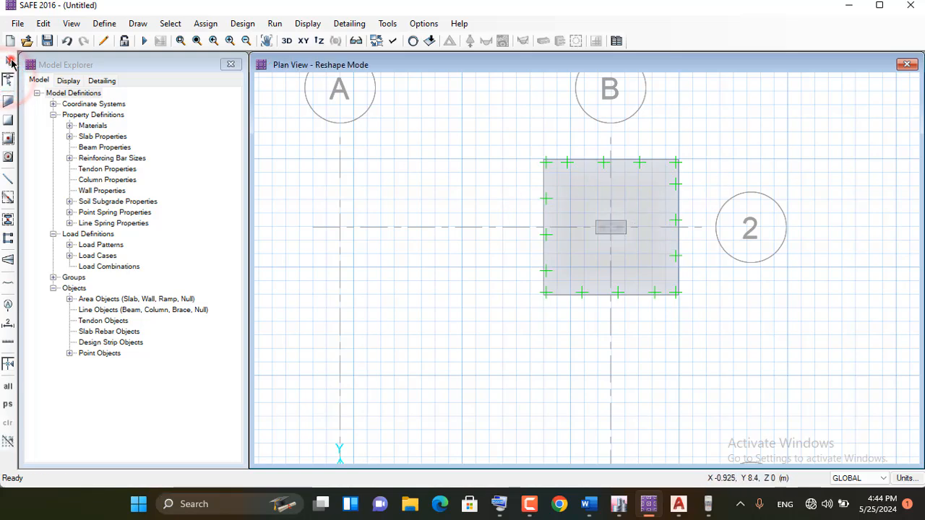
{"action": "left_click", "coordinate": [7, 61]}
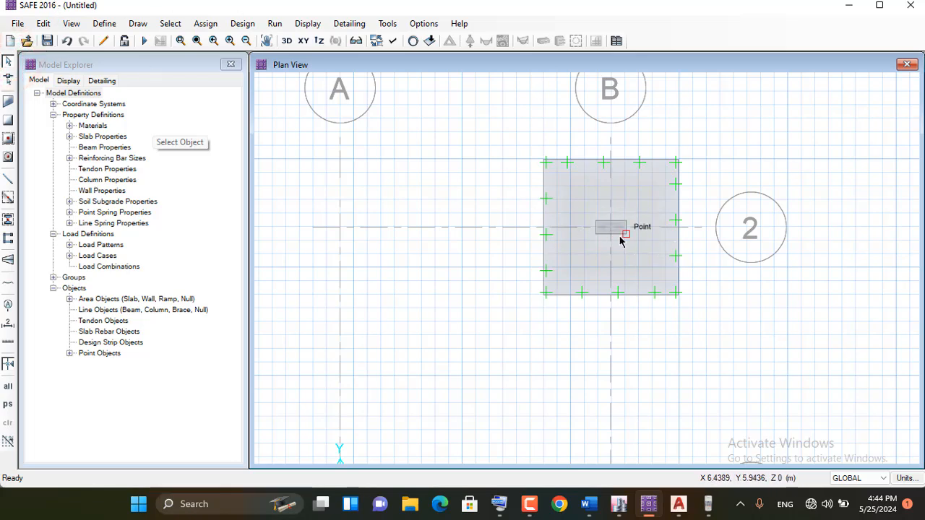
Draw a point object with zero plan offsets at grid point B-2 in the centre of the column
{"action": "scroll", "coordinate": [609, 235], "scroll_direction": "up", "scroll_amount": 1}
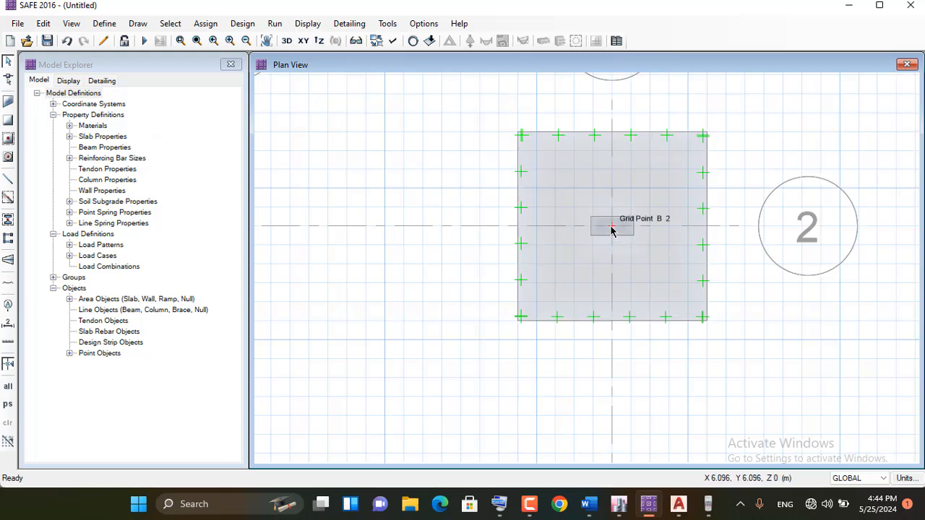
{"action": "left_click", "coordinate": [610, 229]}
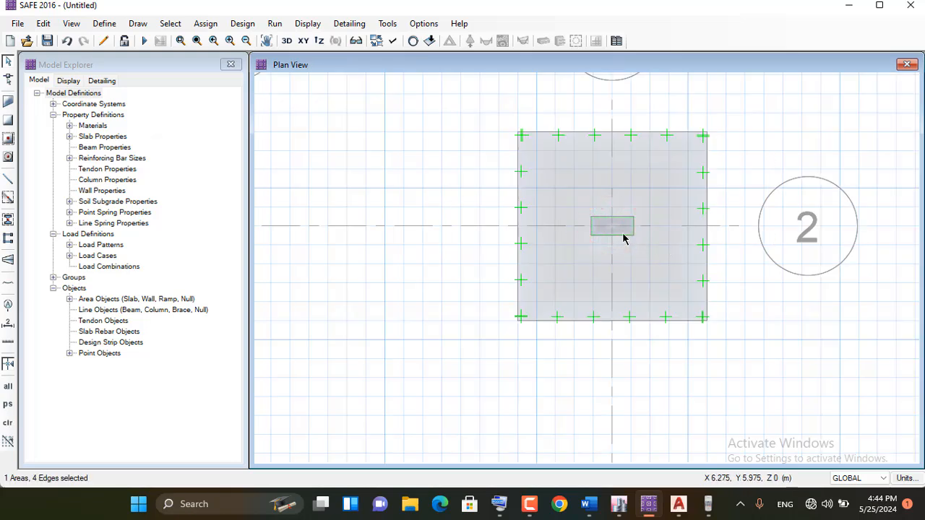
{"action": "left_click", "coordinate": [7, 61]}
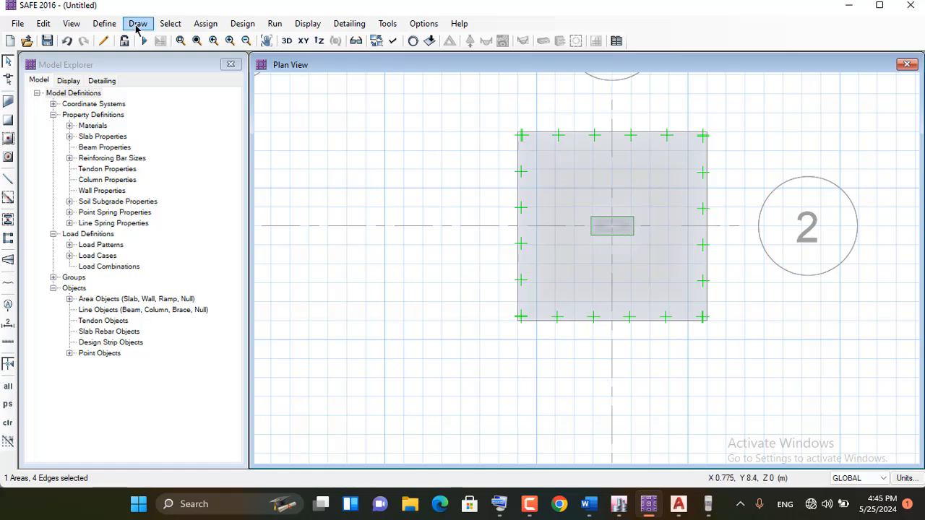
{"action": "left_click", "coordinate": [137, 23]}
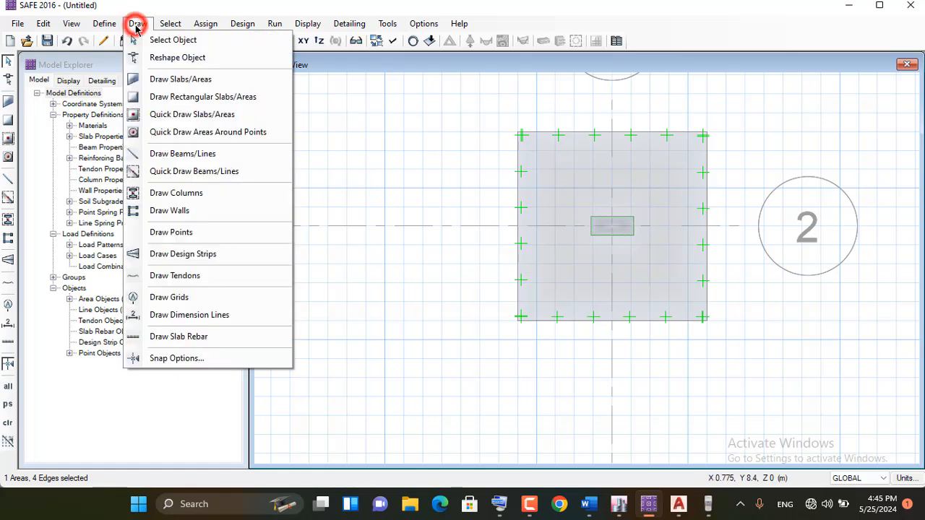
{"action": "left_click", "coordinate": [180, 232]}
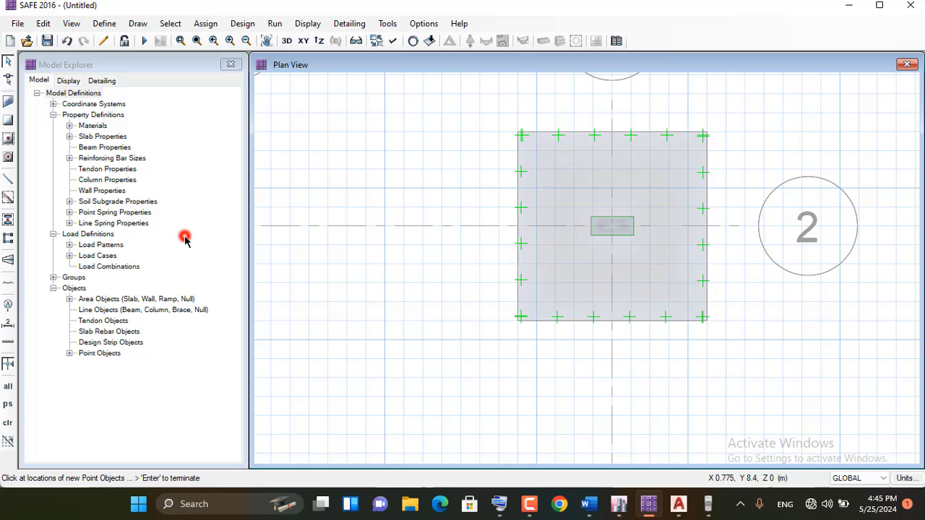
{"action": "left_click", "coordinate": [612, 228]}
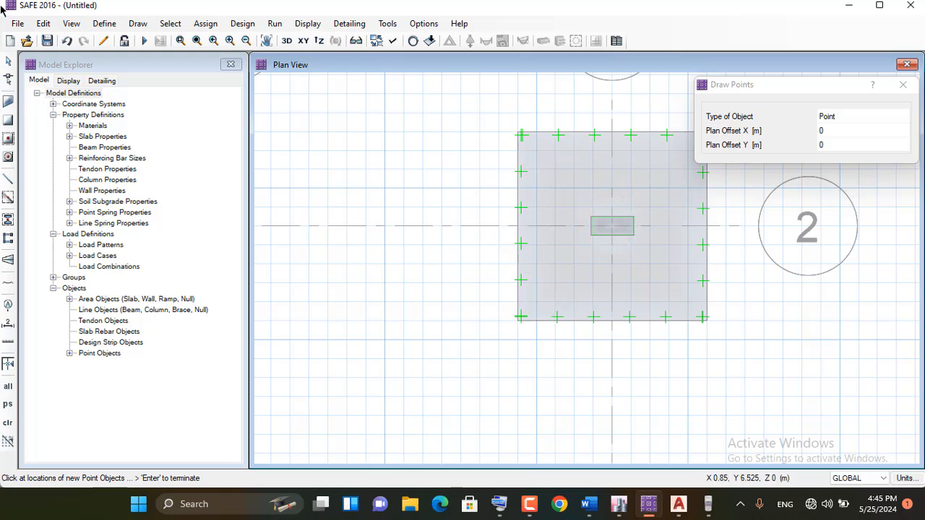
{"action": "left_click", "coordinate": [8, 62]}
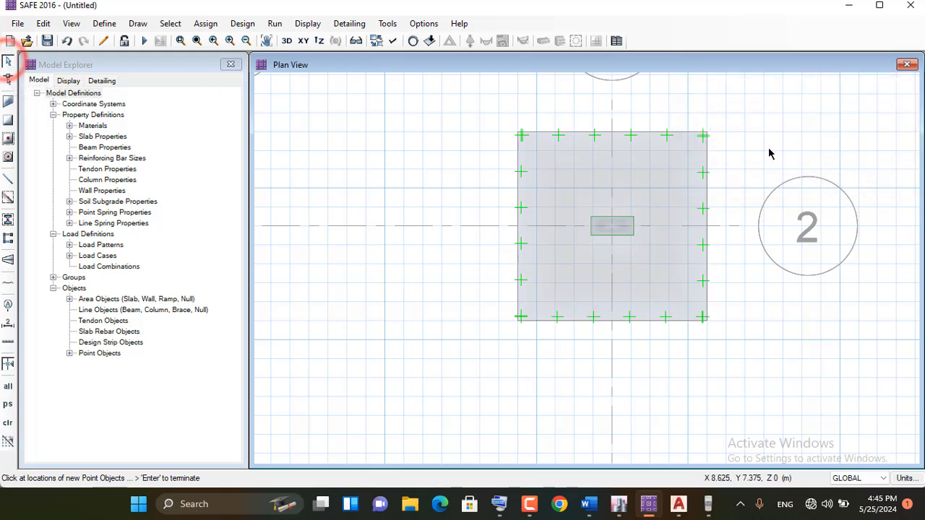
Check that the point at B-2 can be selected on its own, and leave it deselected
{"action": "left_click", "coordinate": [612, 229]}
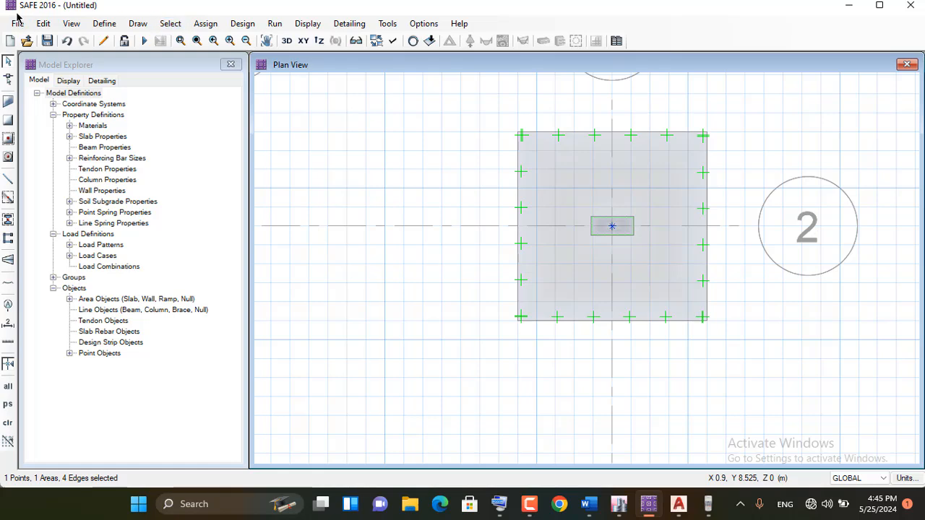
{"action": "left_click", "coordinate": [8, 64]}
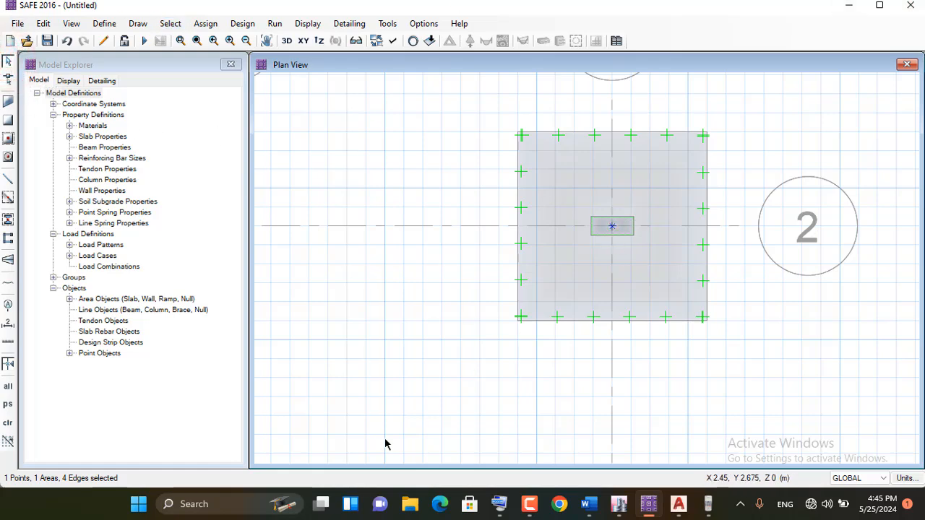
{"action": "left_click", "coordinate": [8, 80]}
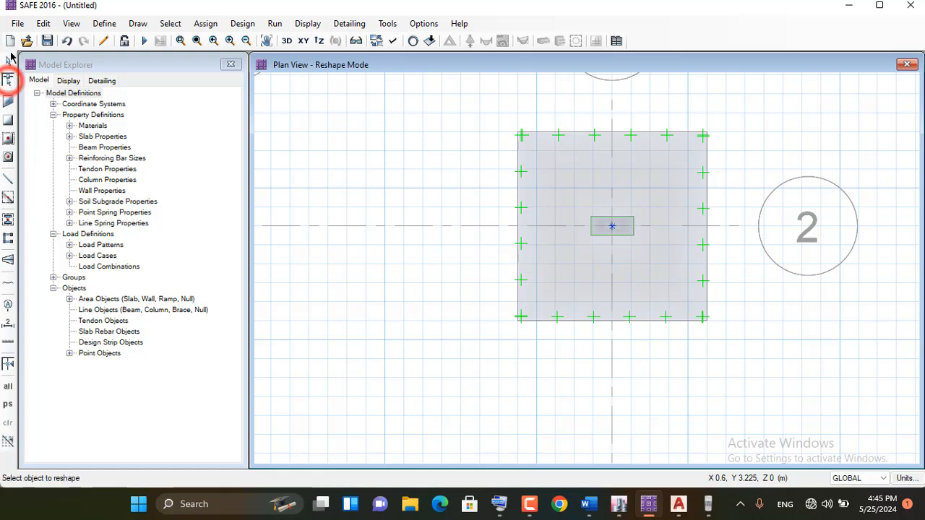
{"action": "left_click", "coordinate": [8, 63]}
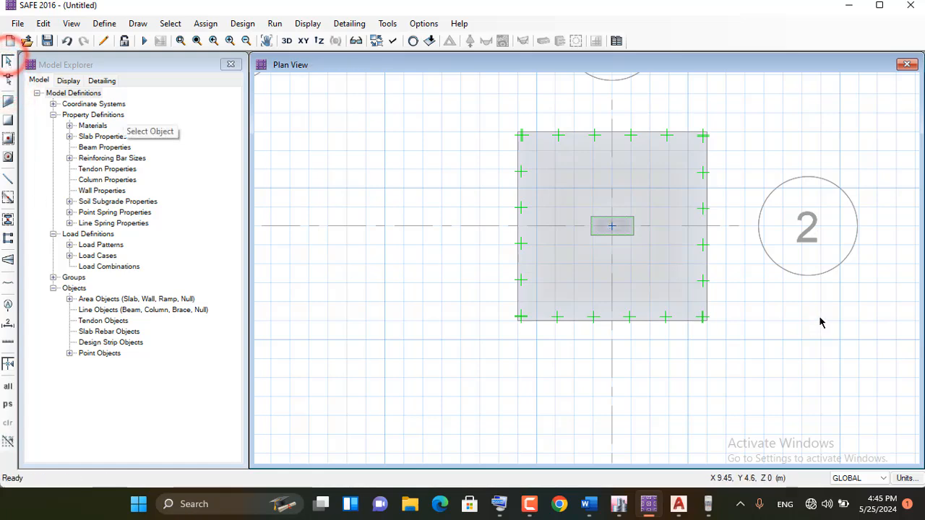
{"action": "left_click", "coordinate": [612, 227]}
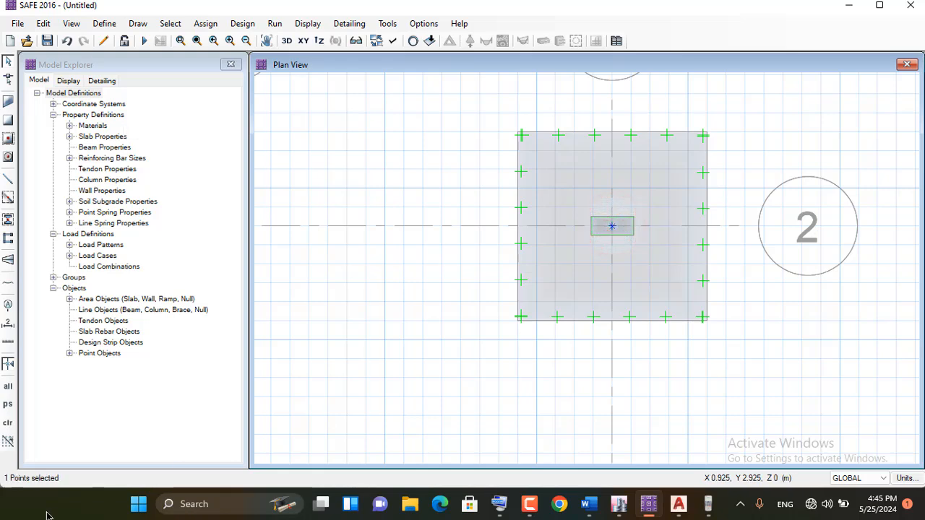
{"action": "left_click", "coordinate": [610, 228]}
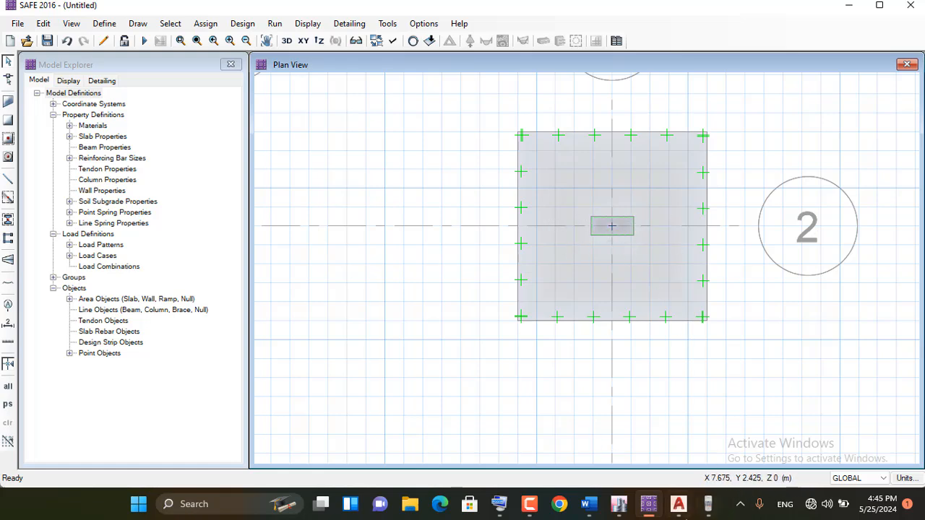
Consult the Word procedure for the surcharge step, then add a load pattern named SUR in SAFE
{"action": "left_click", "coordinate": [589, 503]}
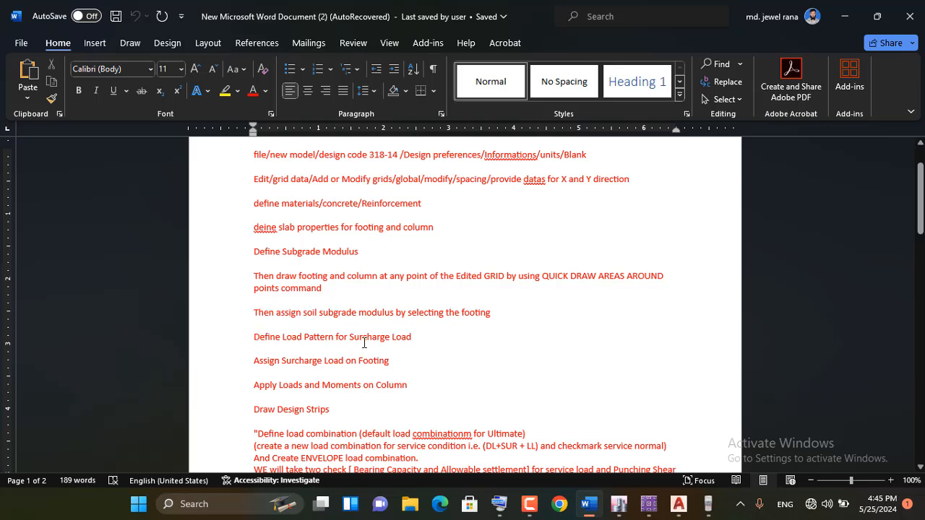
{"action": "left_click", "coordinate": [844, 16]}
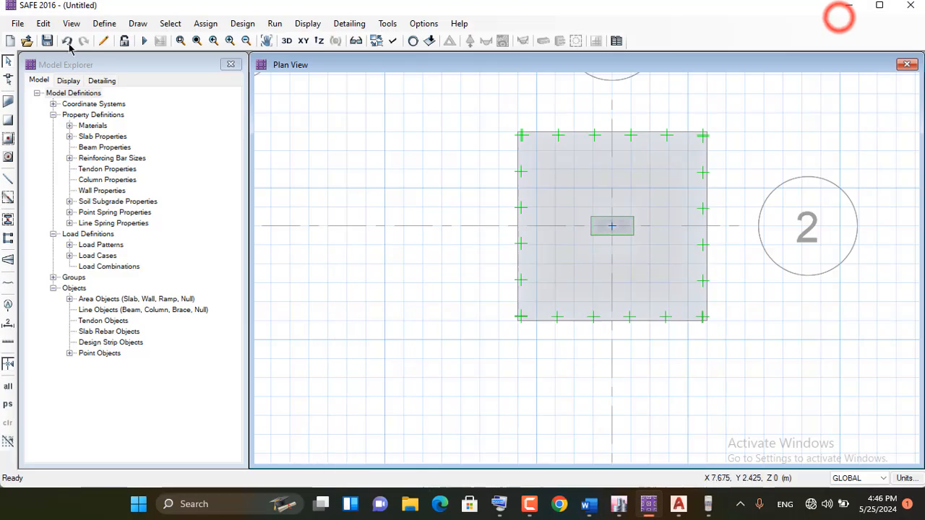
{"action": "left_click", "coordinate": [106, 24]}
{"action": "left_click", "coordinate": [168, 267]}
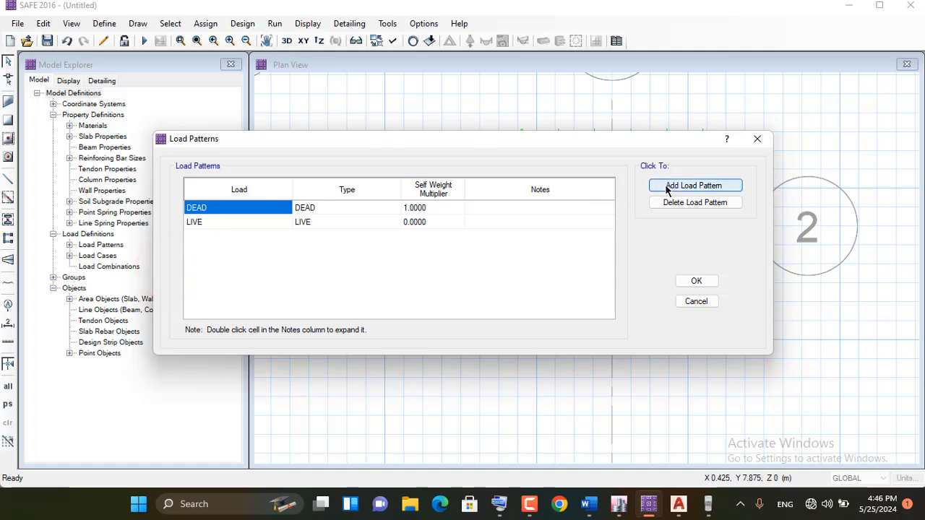
{"action": "left_click", "coordinate": [664, 185]}
{"action": "left_click", "coordinate": [215, 232]}
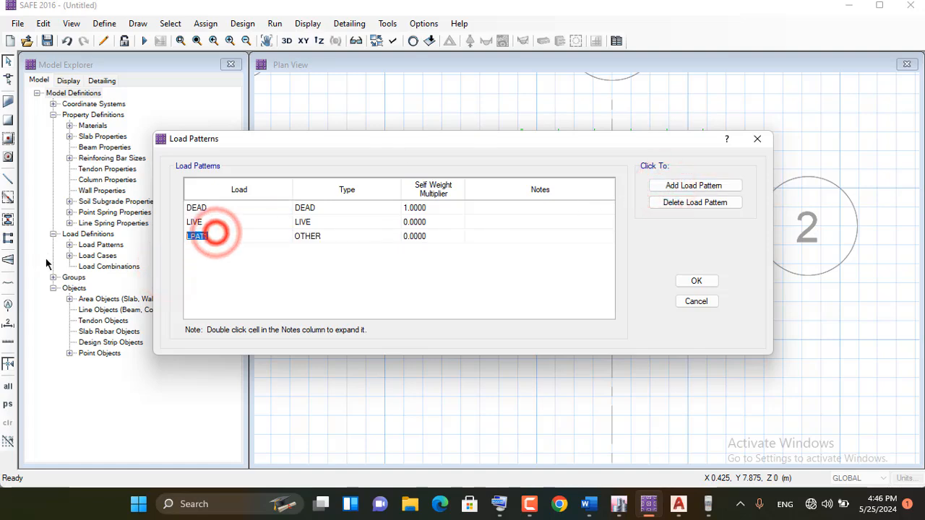
{"action": "left_click", "coordinate": [498, 504]}
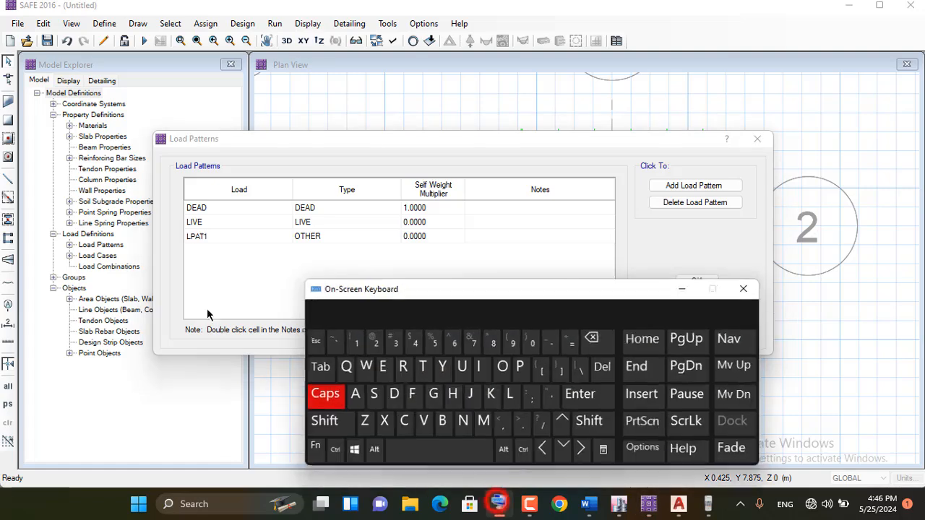
{"action": "left_click", "coordinate": [209, 236]}
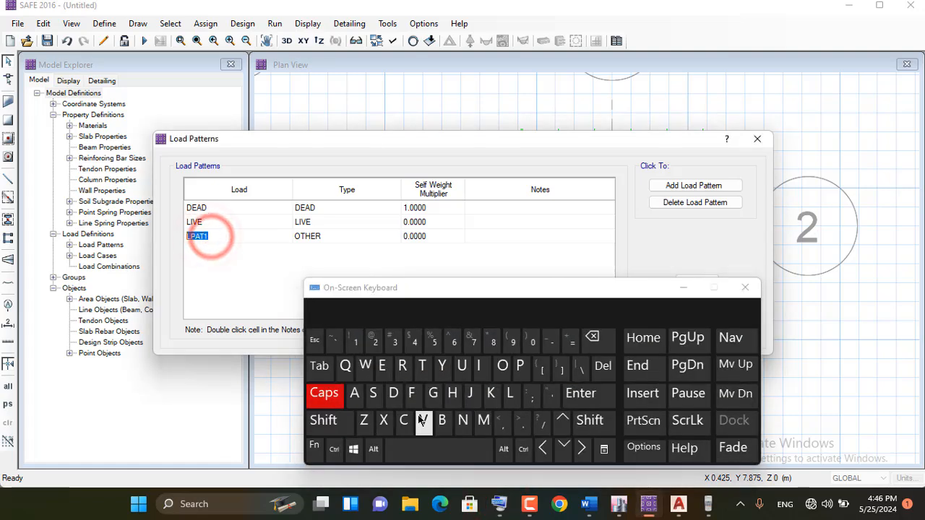
{"action": "left_click", "coordinate": [372, 394]}
{"action": "left_click", "coordinate": [461, 370]}
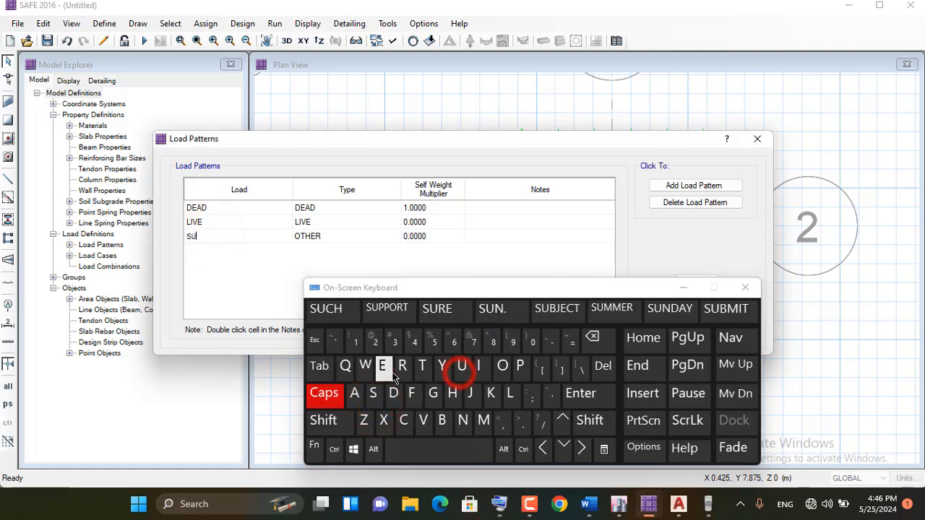
{"action": "left_click", "coordinate": [382, 367]}
{"action": "left_click", "coordinate": [591, 337]}
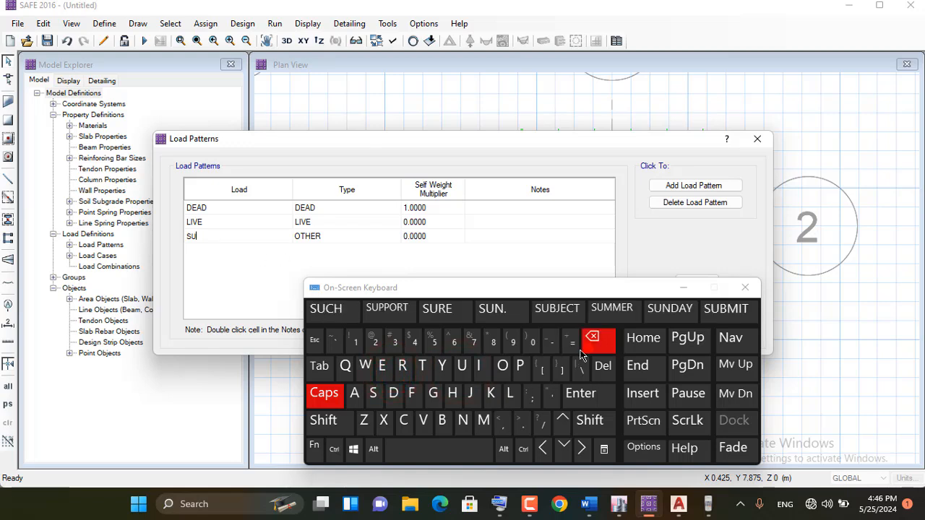
{"action": "left_click", "coordinate": [402, 365]}
Set the SUR load pattern's type to SUPER DEAD and put the on-screen keyboard away
{"action": "left_click", "coordinate": [322, 236]}
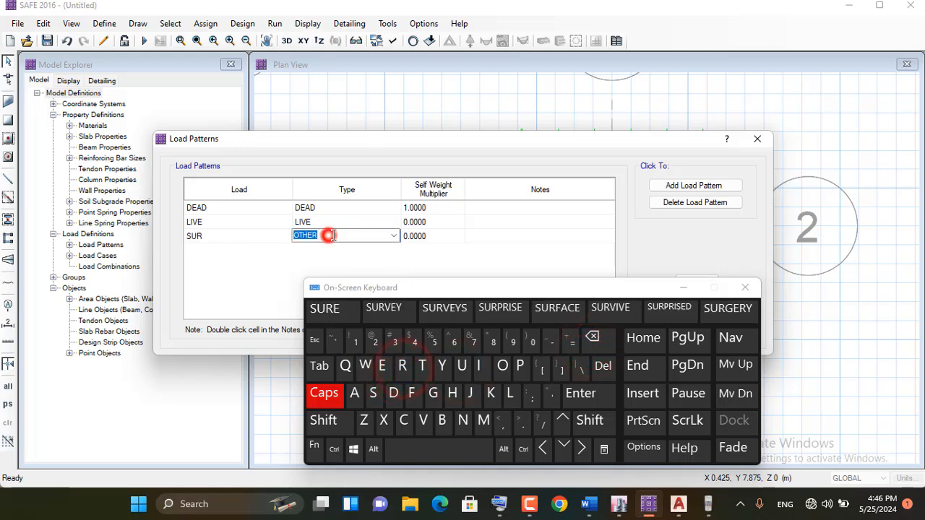
{"action": "left_click", "coordinate": [393, 235]}
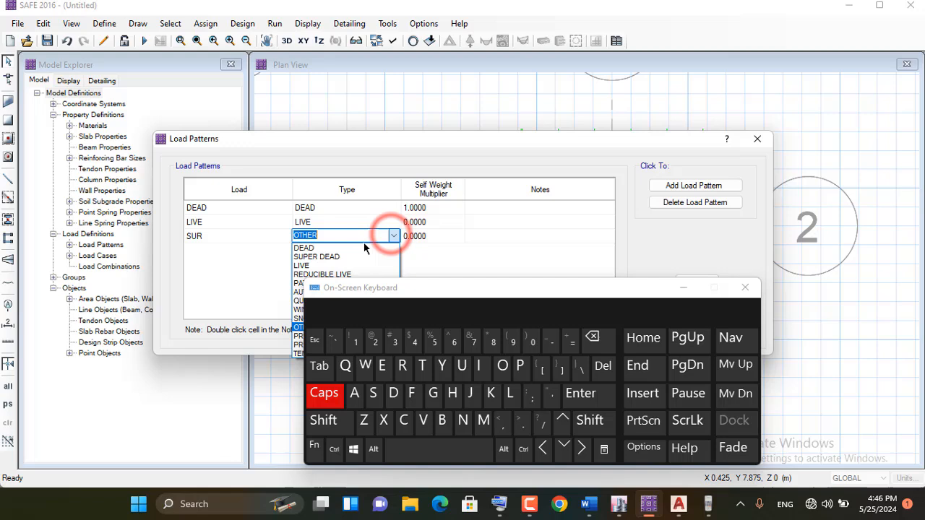
{"action": "left_click", "coordinate": [328, 257]}
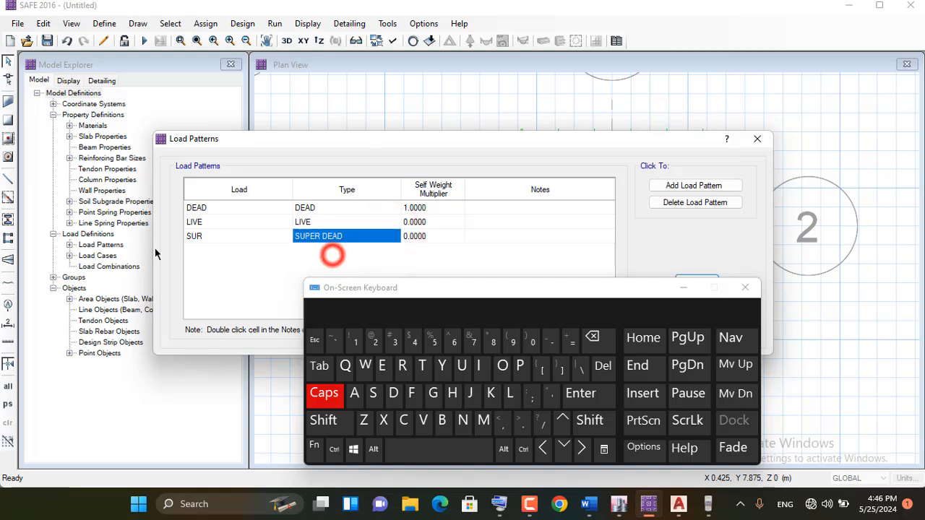
{"action": "left_click", "coordinate": [205, 242]}
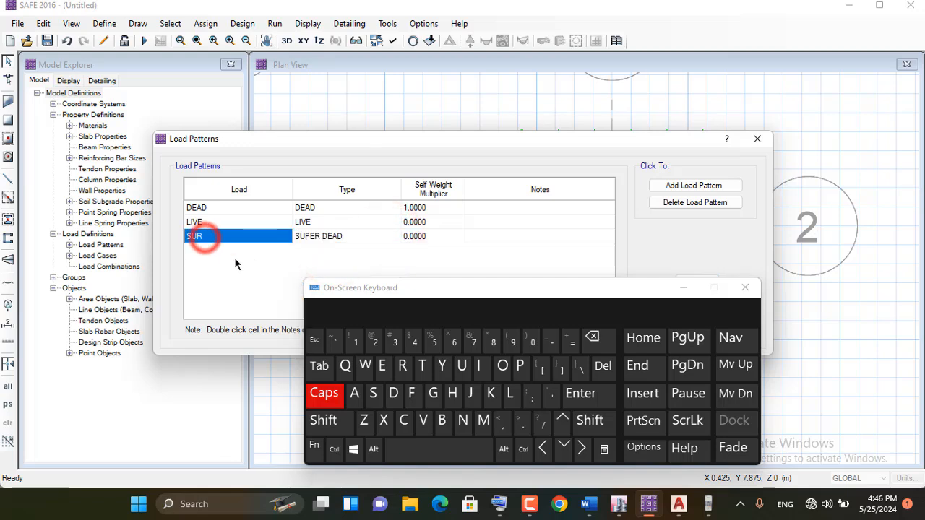
{"action": "left_click", "coordinate": [683, 288]}
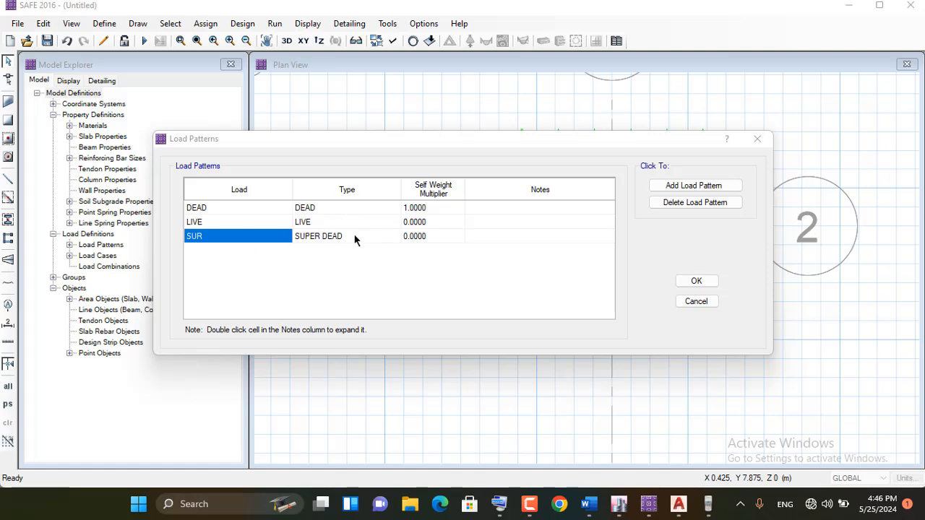
Accept the load patterns, then consult the Word procedure for assigning the surcharge load and return to SAFE
{"action": "left_click", "coordinate": [697, 281]}
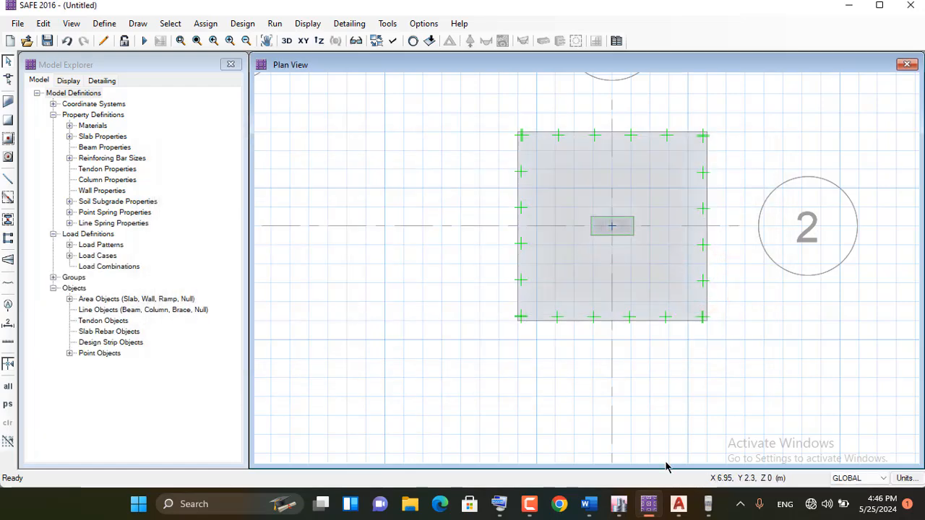
{"action": "left_click", "coordinate": [589, 503]}
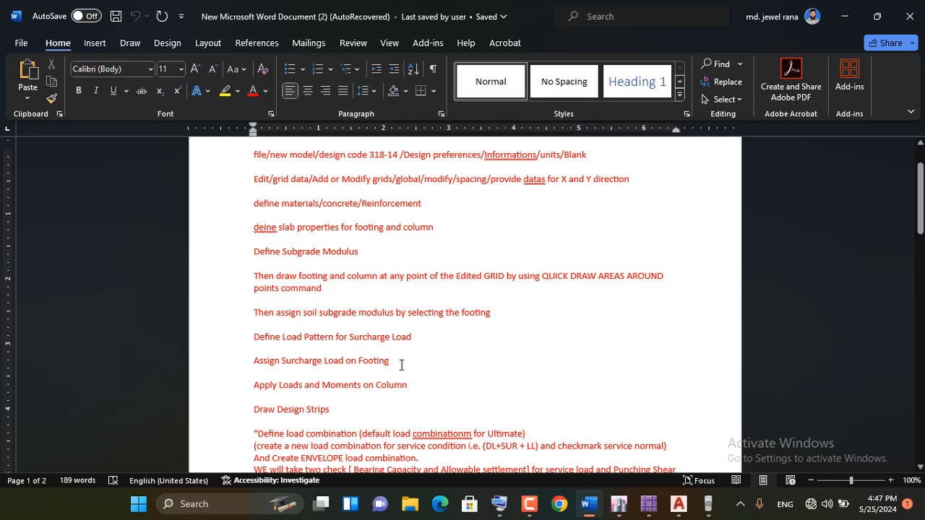
{"action": "left_click", "coordinate": [846, 18]}
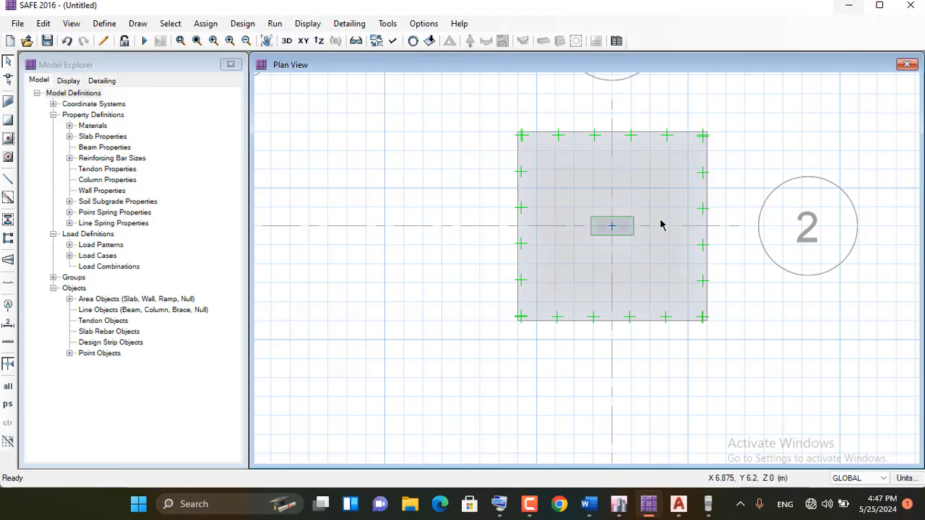
Calculate the surcharge as 110 × 6 in the calculator and put the calculator away
{"action": "left_click", "coordinate": [708, 505]}
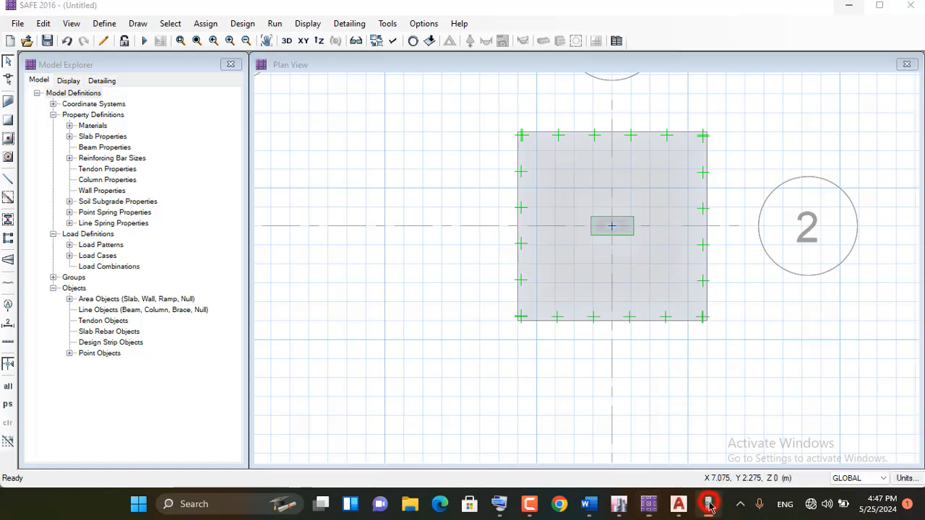
{"action": "left_click", "coordinate": [822, 319]}
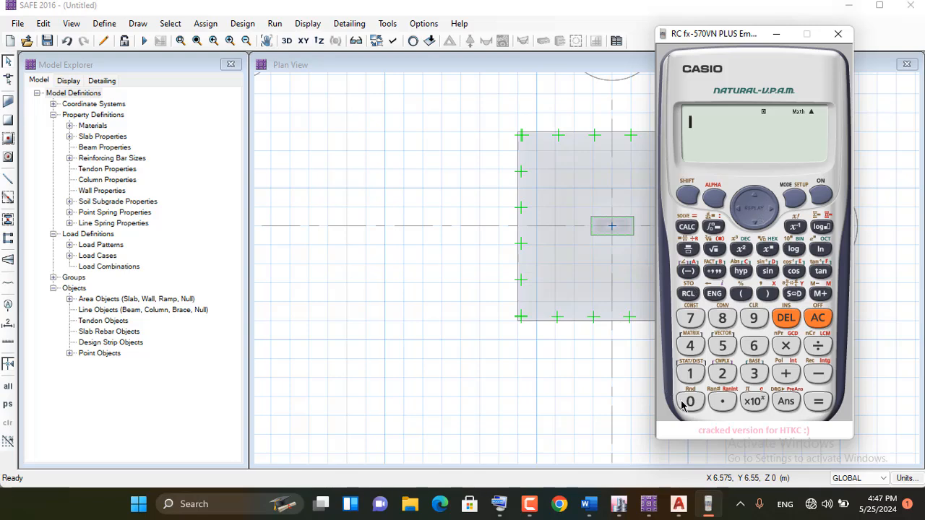
{"action": "left_click", "coordinate": [690, 376]}
{"action": "left_click", "coordinate": [691, 376]}
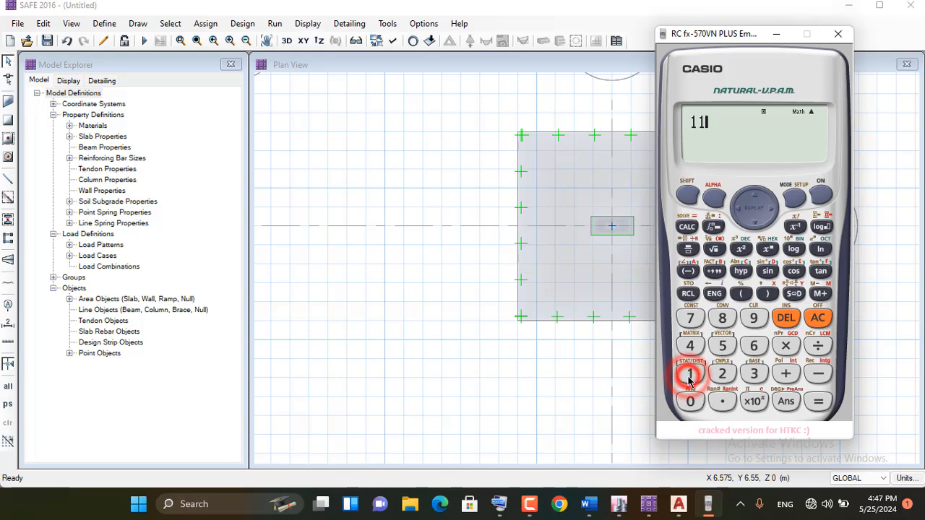
{"action": "left_click", "coordinate": [691, 403]}
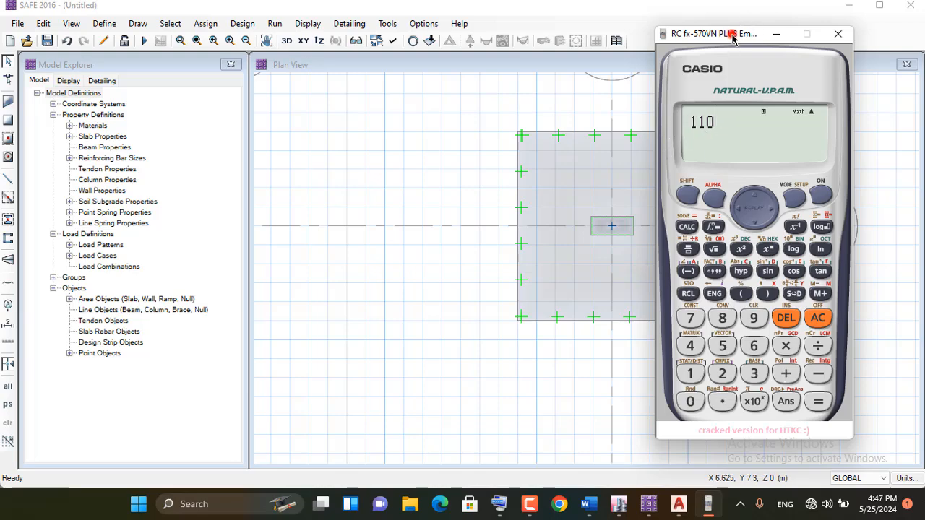
{"action": "left_click_drag", "start_coordinate": [734, 33], "coordinate": [382, 63]}
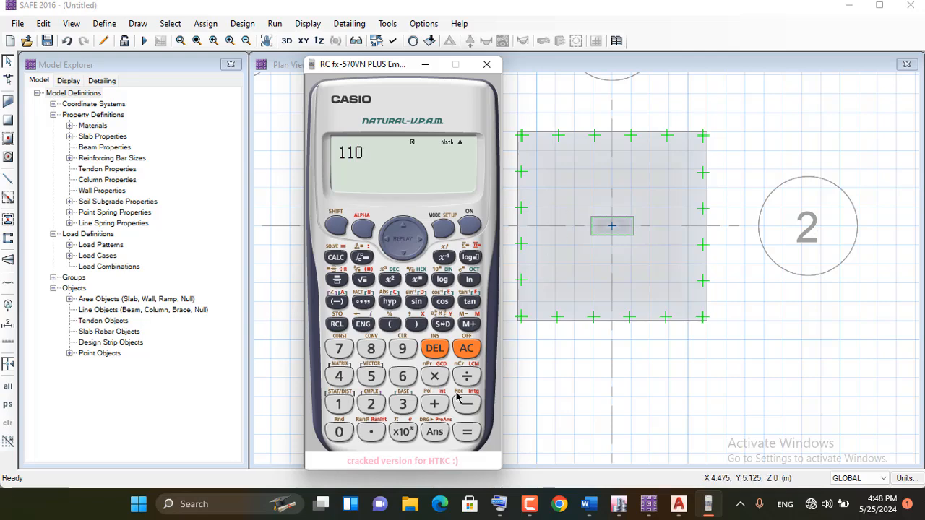
{"action": "left_click", "coordinate": [434, 376]}
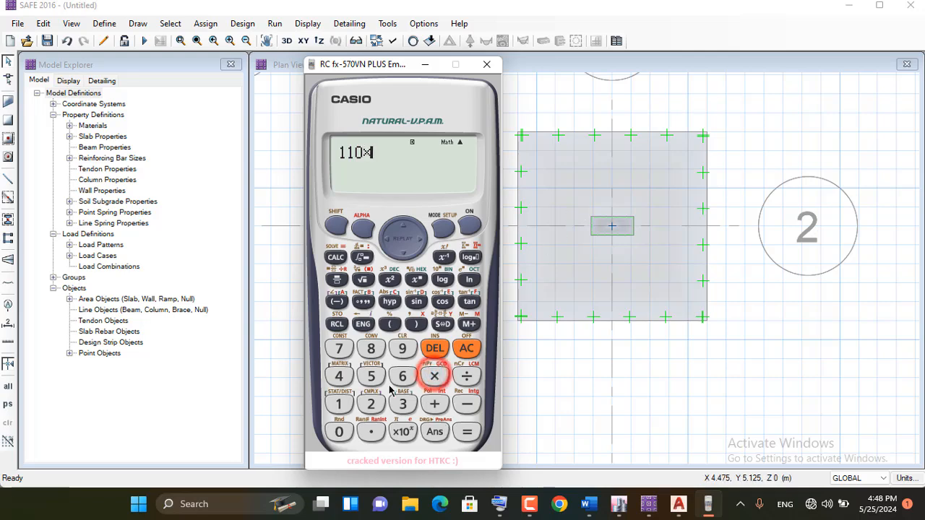
{"action": "left_click", "coordinate": [402, 375]}
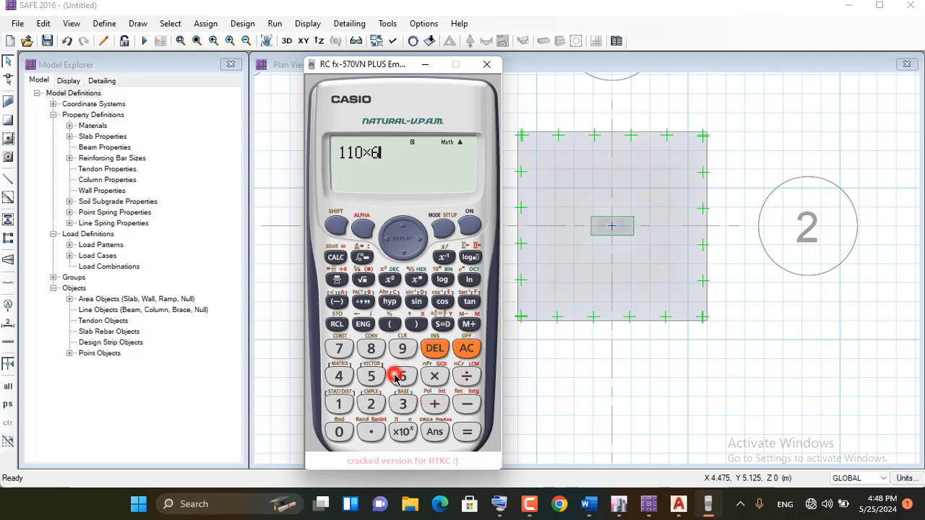
{"action": "left_click", "coordinate": [467, 431]}
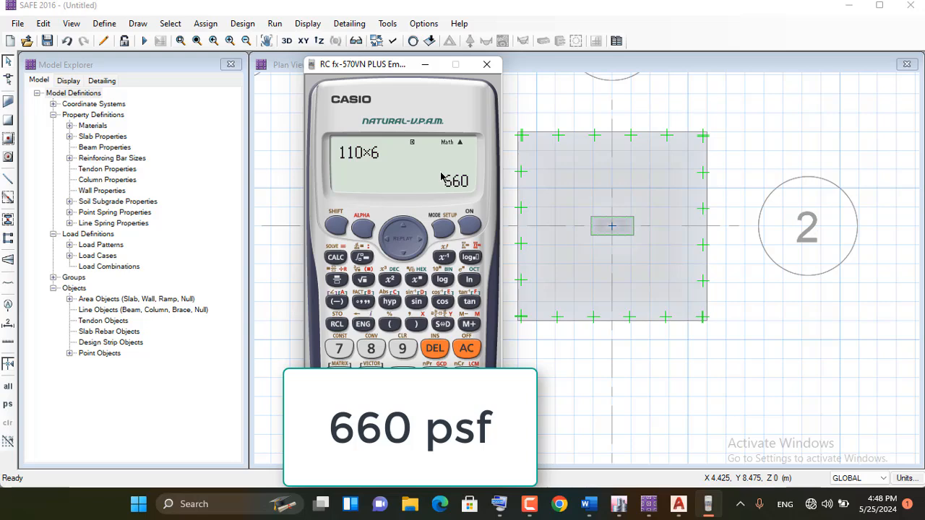
{"action": "left_click", "coordinate": [425, 65]}
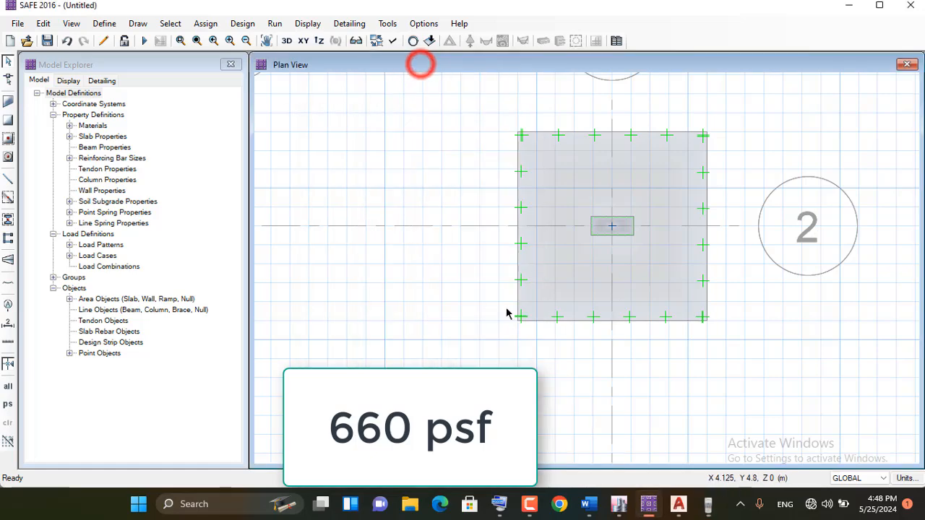
Select the footing slab and check the units used for its surface loads, leaving without assigning a load
{"action": "left_click", "coordinate": [545, 180]}
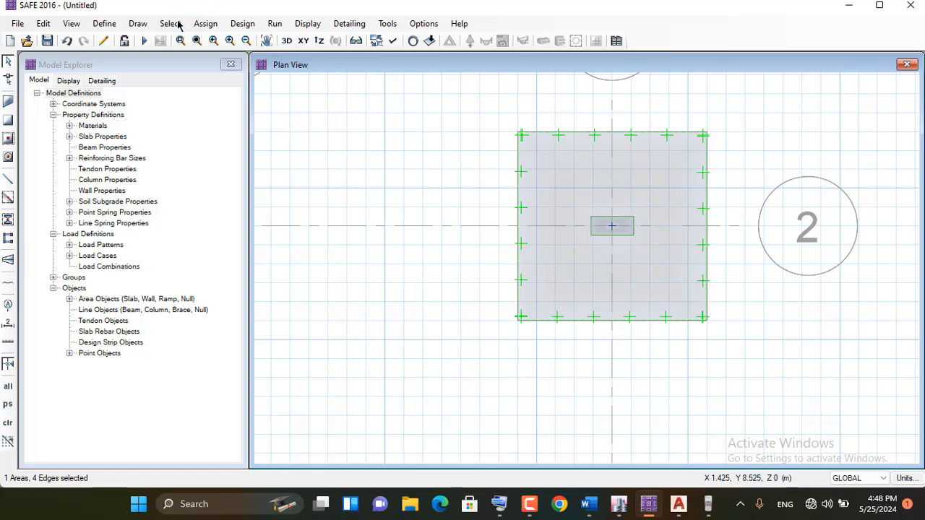
{"action": "left_click", "coordinate": [219, 26]}
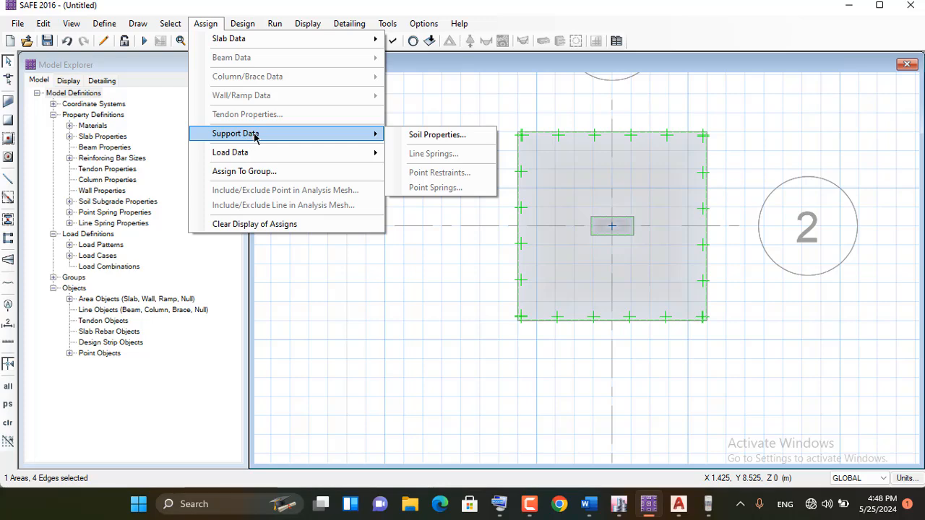
{"action": "mouse_move", "coordinate": [252, 160]}
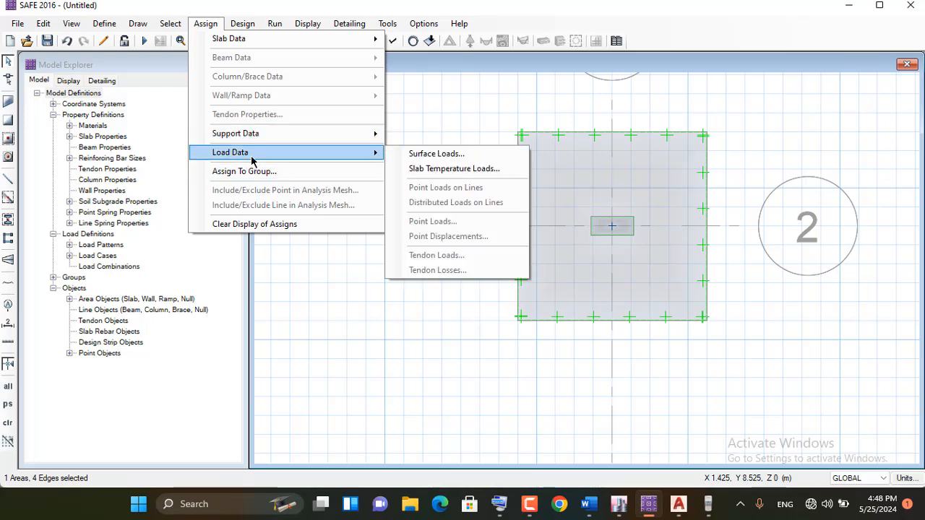
{"action": "left_click", "coordinate": [426, 154]}
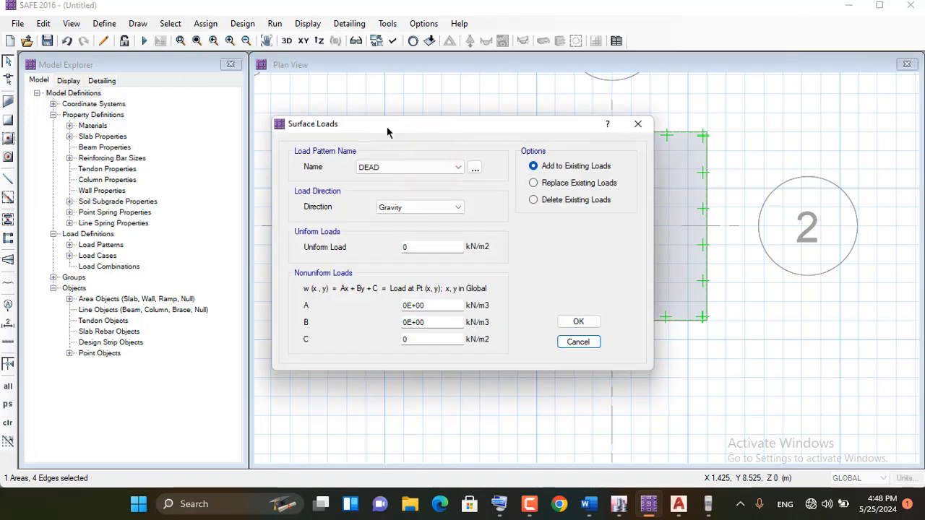
{"action": "left_click", "coordinate": [638, 124]}
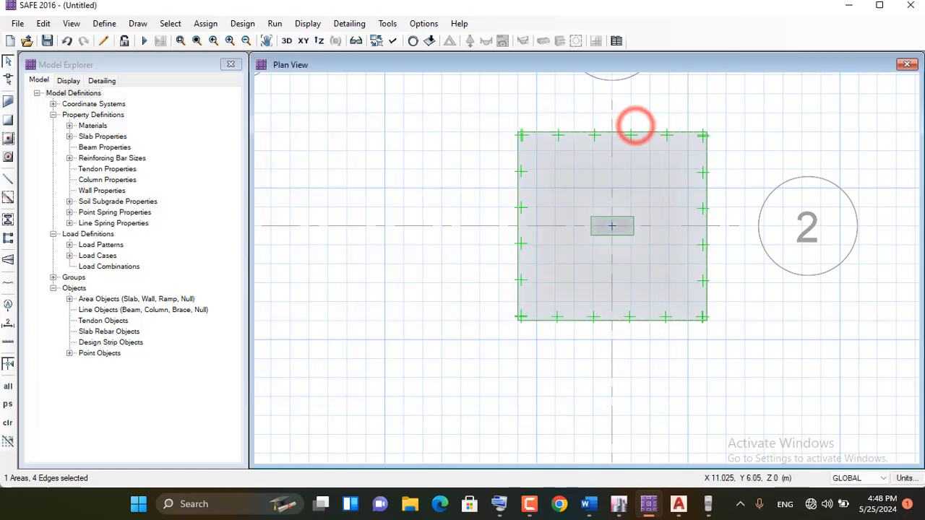
Switch the model units to the U.S. defaults
{"action": "left_click", "coordinate": [906, 478]}
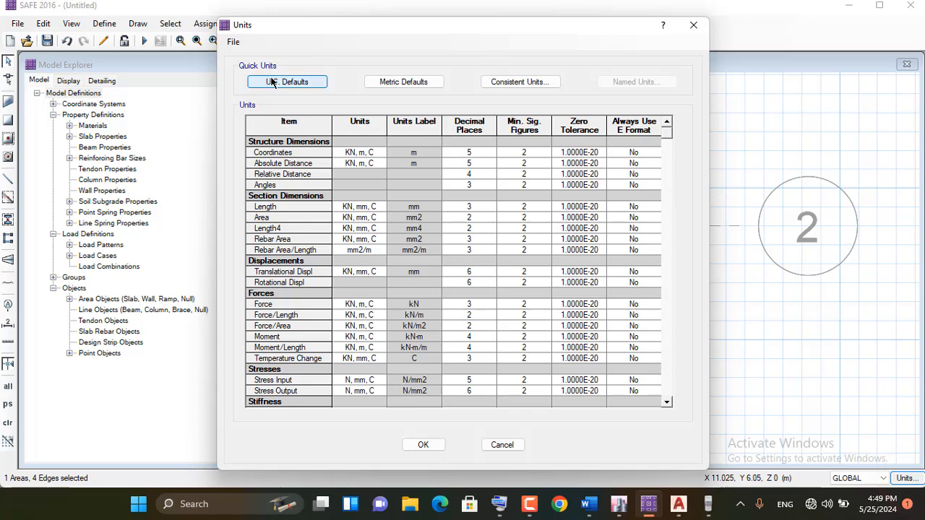
{"action": "left_click", "coordinate": [273, 82]}
{"action": "left_click", "coordinate": [418, 445]}
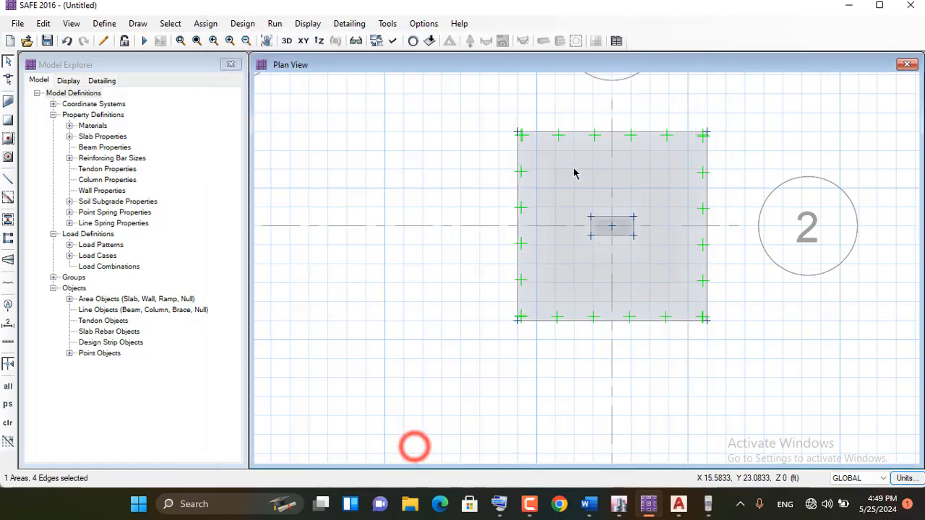
Start assigning a surface load to the selected footing and choose SUR as its load pattern
{"action": "left_click", "coordinate": [205, 24]}
{"action": "mouse_move", "coordinate": [252, 156]}
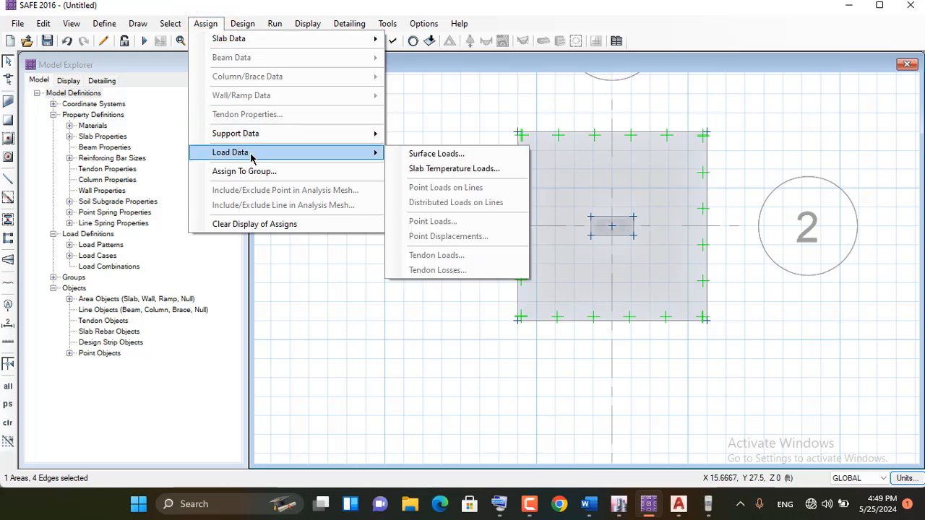
{"action": "left_click", "coordinate": [427, 154]}
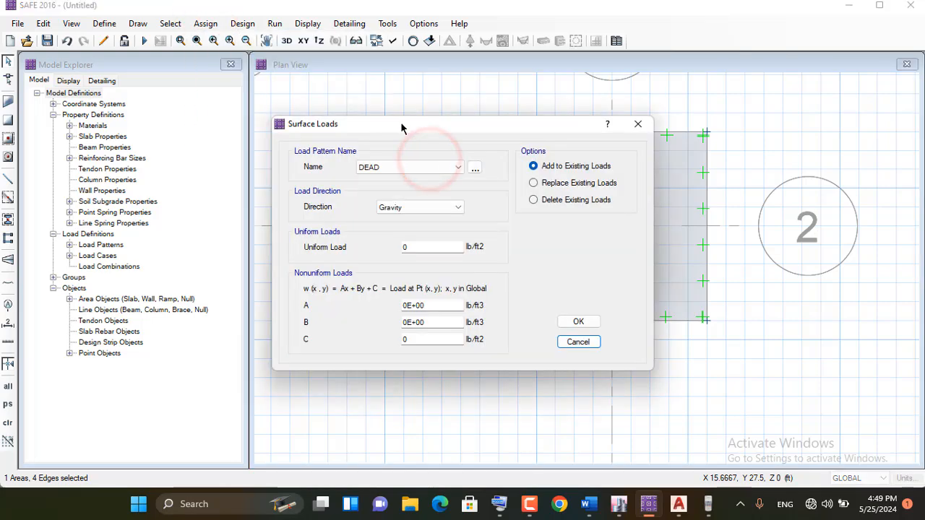
{"action": "left_click_drag", "start_coordinate": [402, 128], "coordinate": [205, 67]}
{"action": "left_click", "coordinate": [211, 107]}
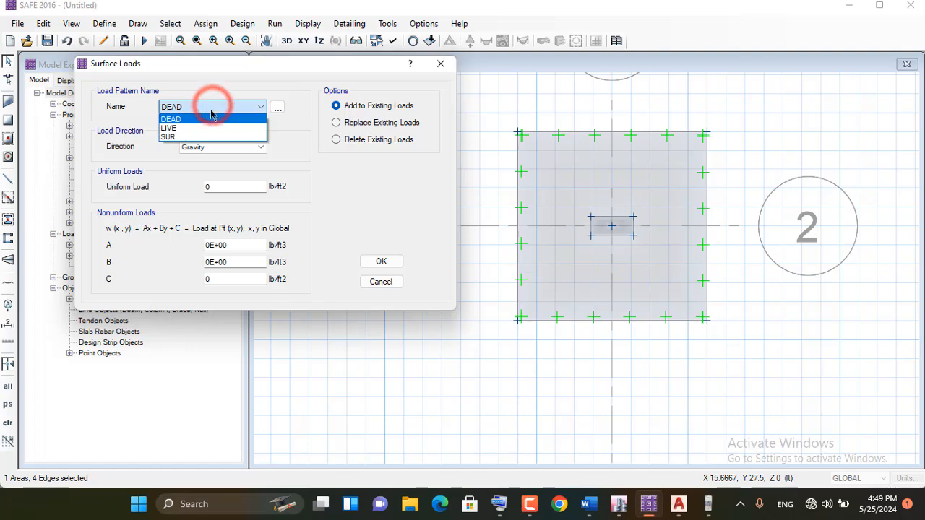
{"action": "left_click", "coordinate": [181, 137]}
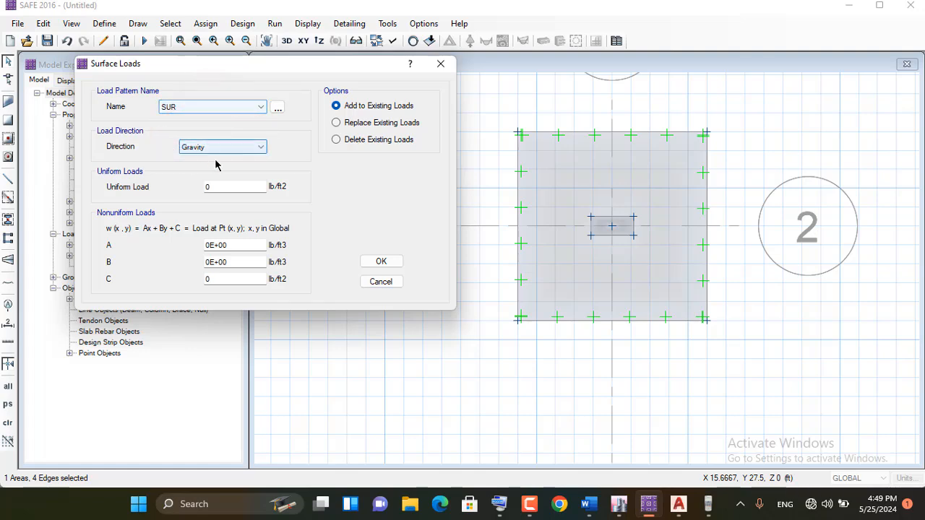
Try to paste the clipboard value in as the SUR uniform load
{"action": "double_click", "coordinate": [207, 187]}
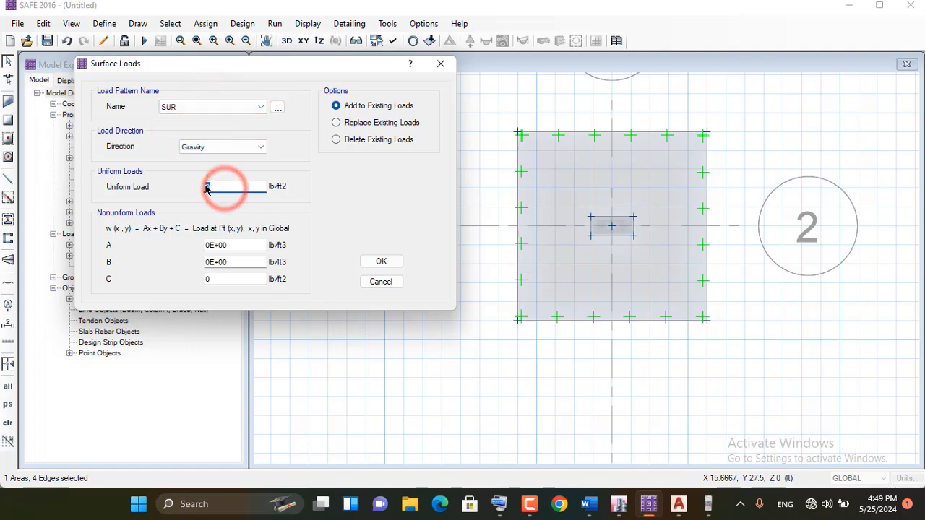
{"action": "right_click", "coordinate": [207, 187]}
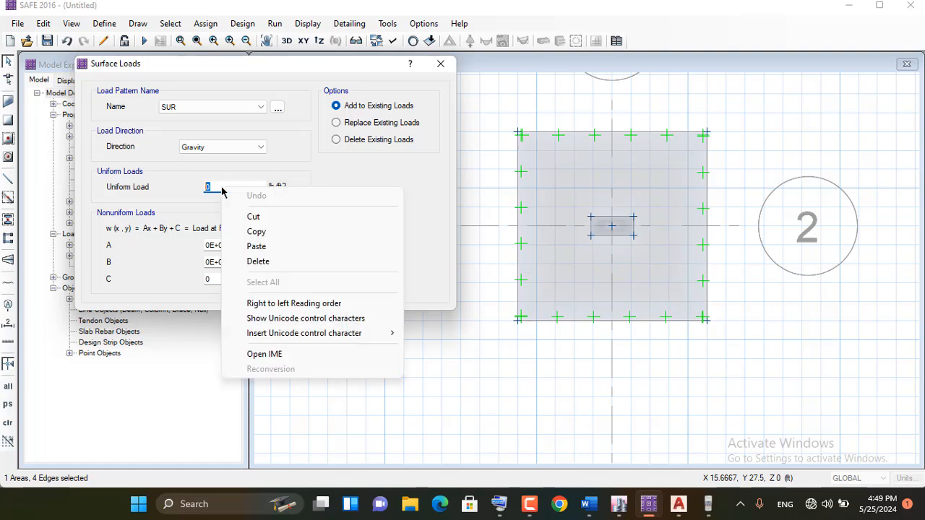
{"action": "left_click", "coordinate": [272, 247]}
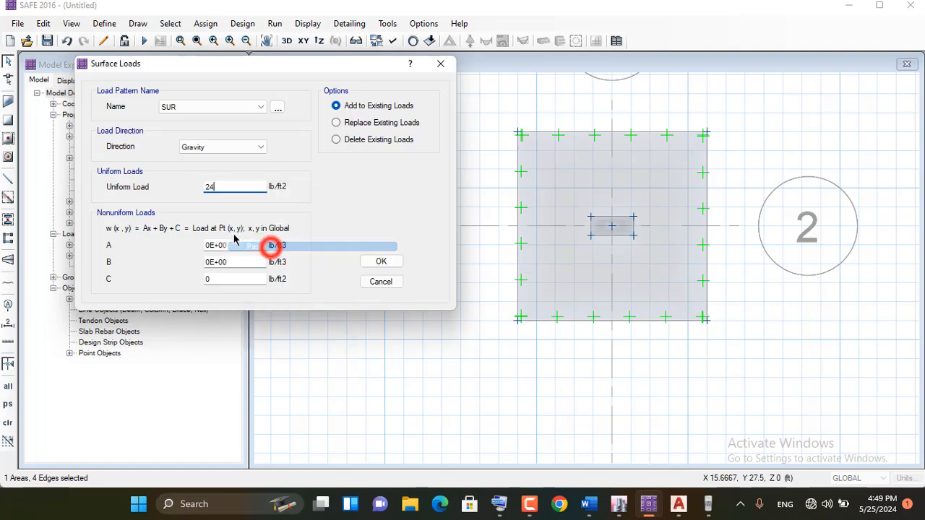
{"action": "double_click", "coordinate": [220, 187]}
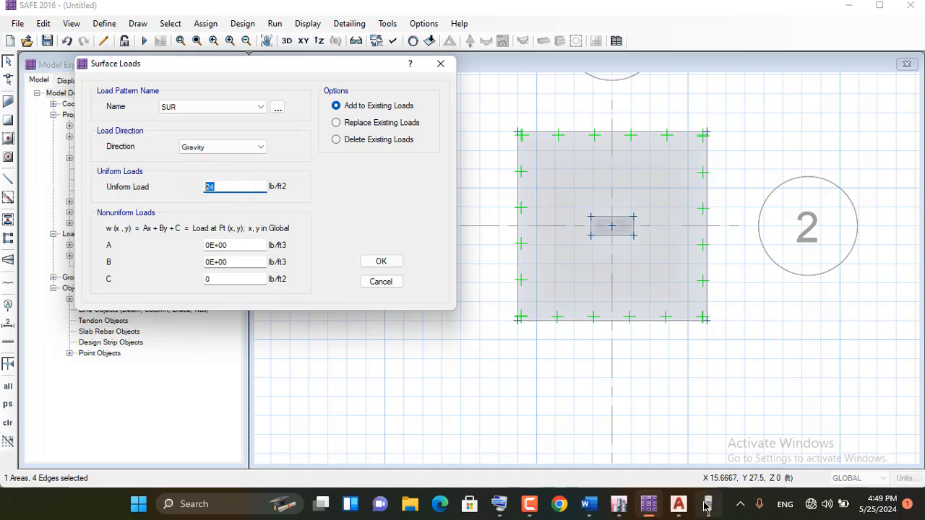
Check the surcharge result on the calculator and set the SUR uniform load to 660 lb/ft2
{"action": "left_click", "coordinate": [705, 504]}
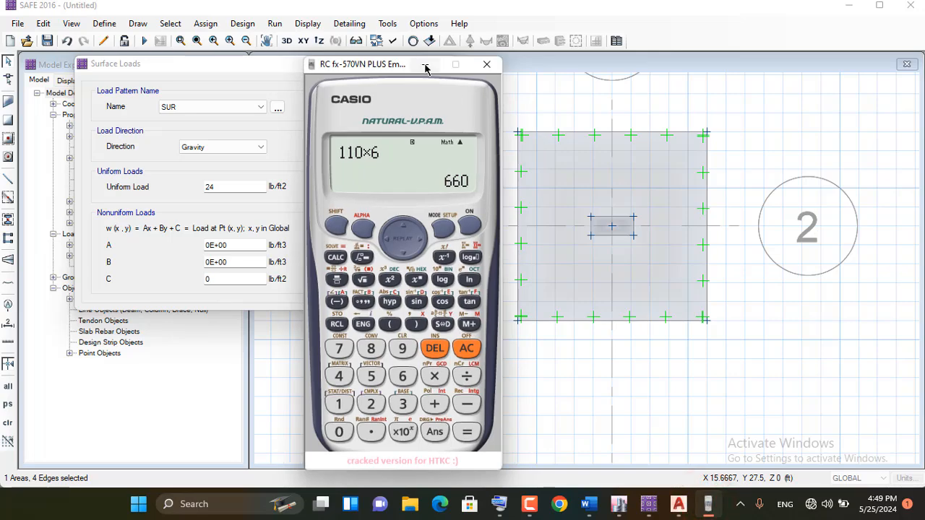
{"action": "left_click", "coordinate": [424, 66]}
{"action": "double_click", "coordinate": [226, 185]}
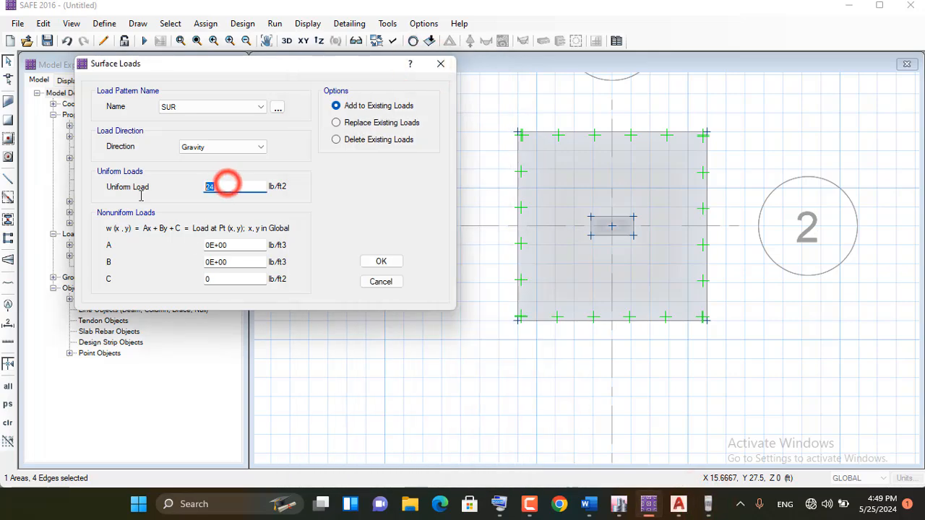
{"action": "left_click", "coordinate": [498, 503]}
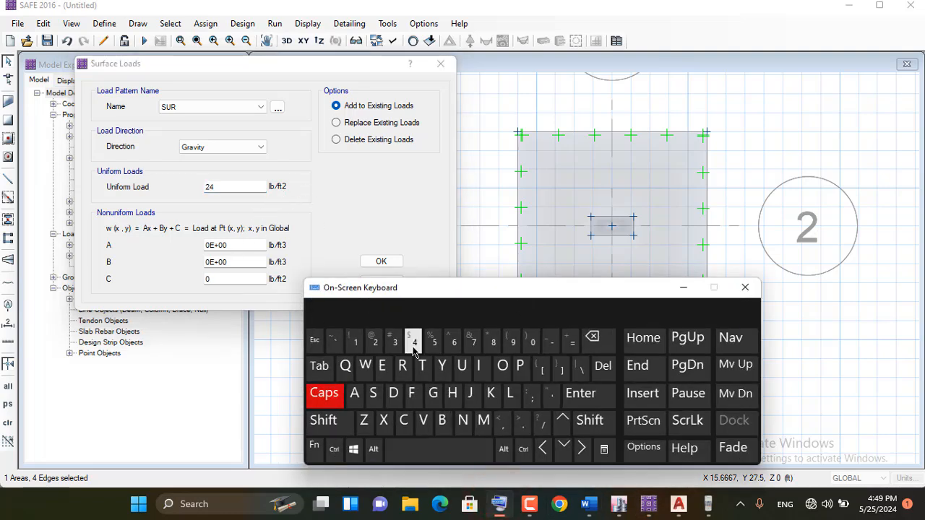
{"action": "left_click", "coordinate": [455, 343]}
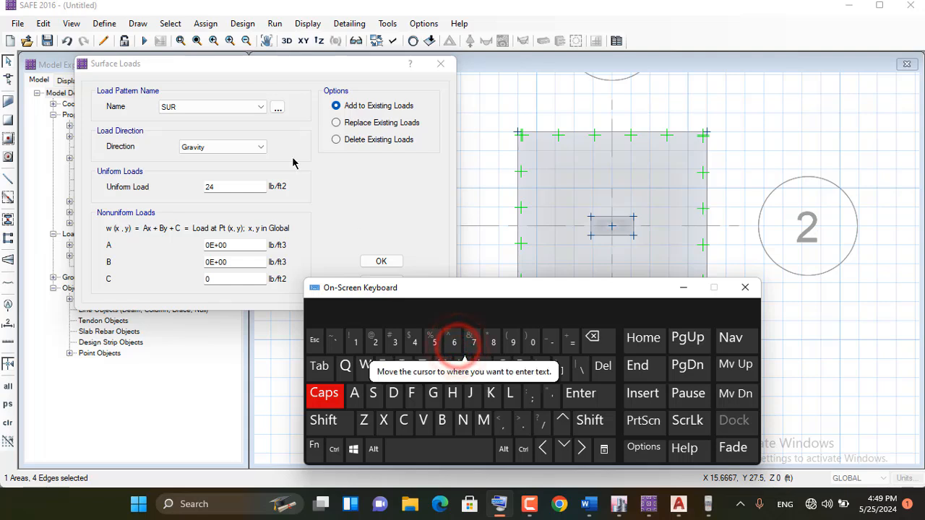
{"action": "double_click", "coordinate": [219, 186]}
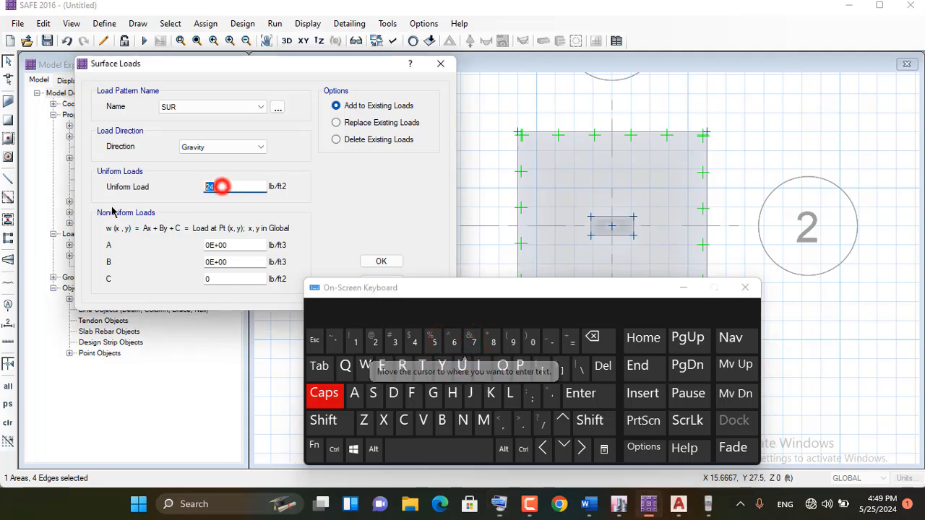
{"action": "left_click", "coordinate": [453, 343]}
{"action": "left_click", "coordinate": [454, 342]}
{"action": "left_click", "coordinate": [533, 342]}
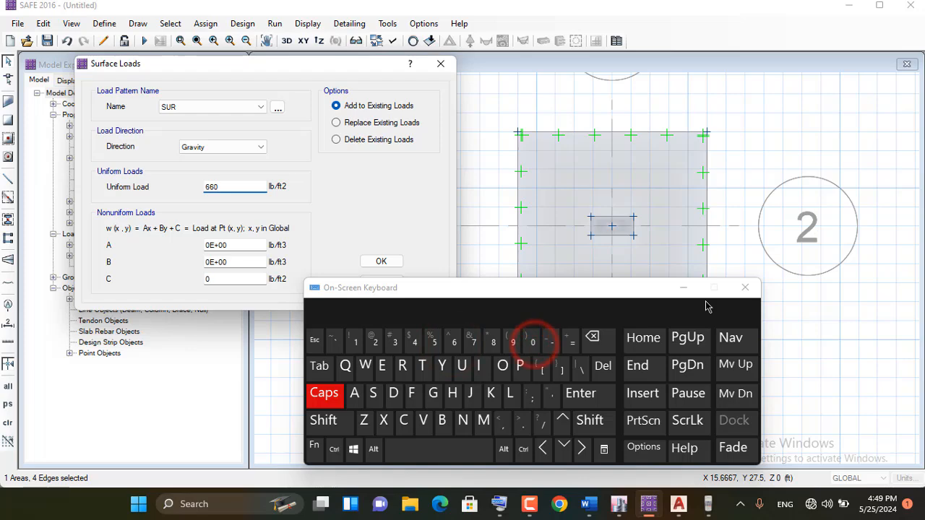
{"action": "left_click", "coordinate": [683, 288]}
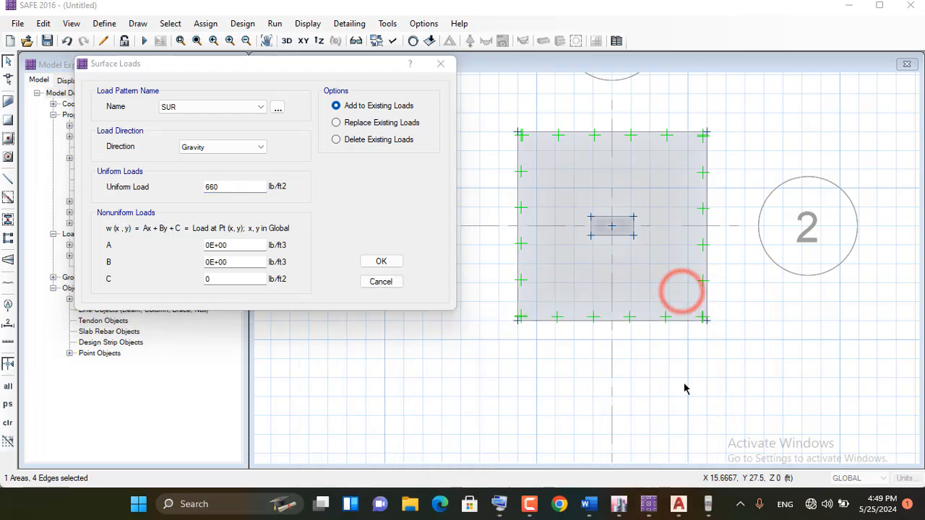
Recheck the surcharge calculation and assign the entered SUR surface load to the footing slab
{"action": "left_click", "coordinate": [707, 503]}
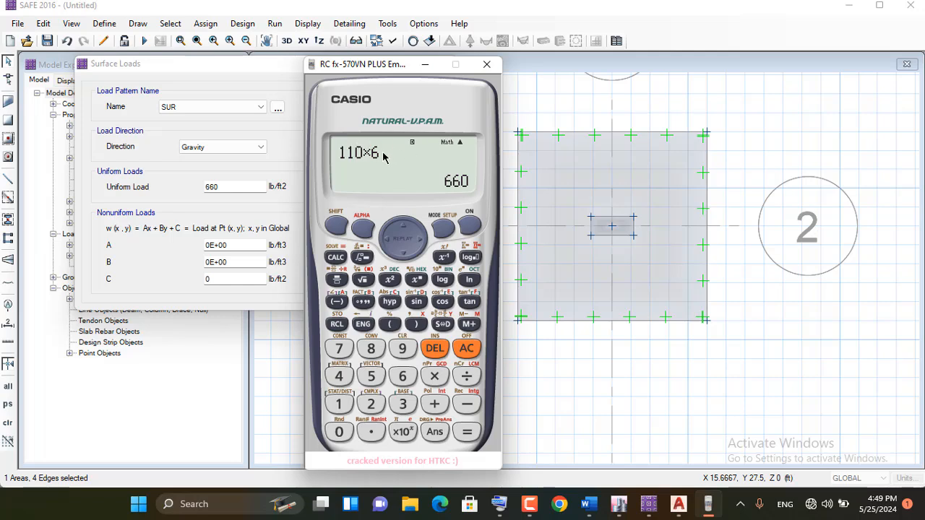
{"action": "left_click", "coordinate": [423, 64]}
{"action": "left_click", "coordinate": [214, 187]}
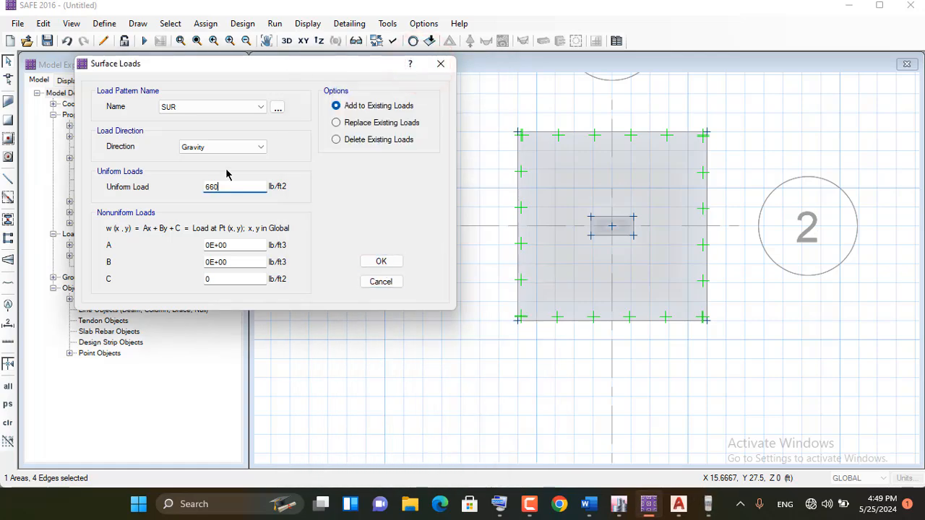
{"action": "left_click", "coordinate": [375, 260]}
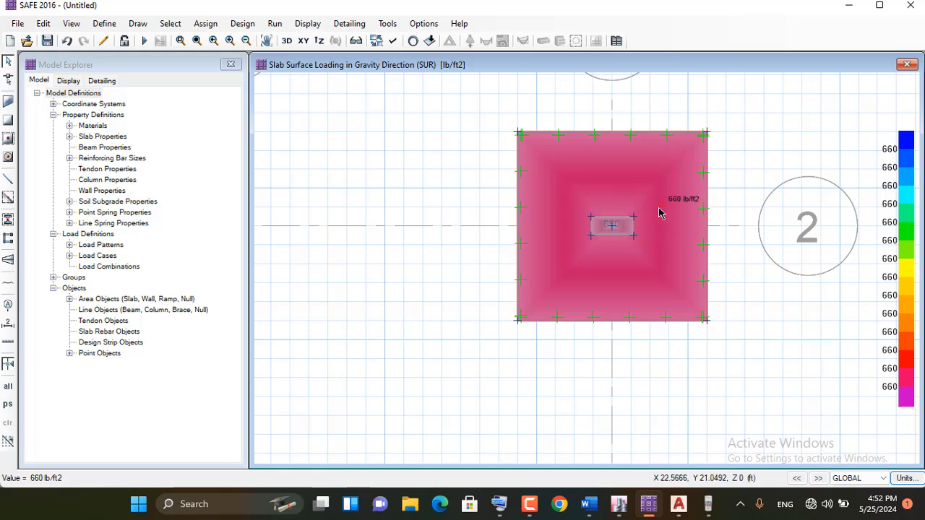
Review the footing procedure in the Word notes, then return to SAFE and restore the plain plan view
{"action": "left_click", "coordinate": [589, 504]}
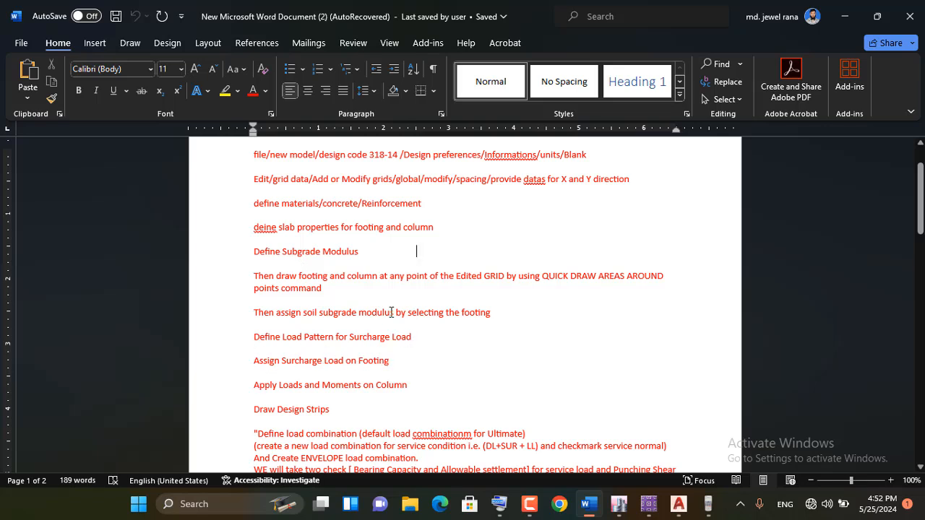
{"action": "scroll", "coordinate": [390, 312], "scroll_direction": "down", "scroll_amount": 1}
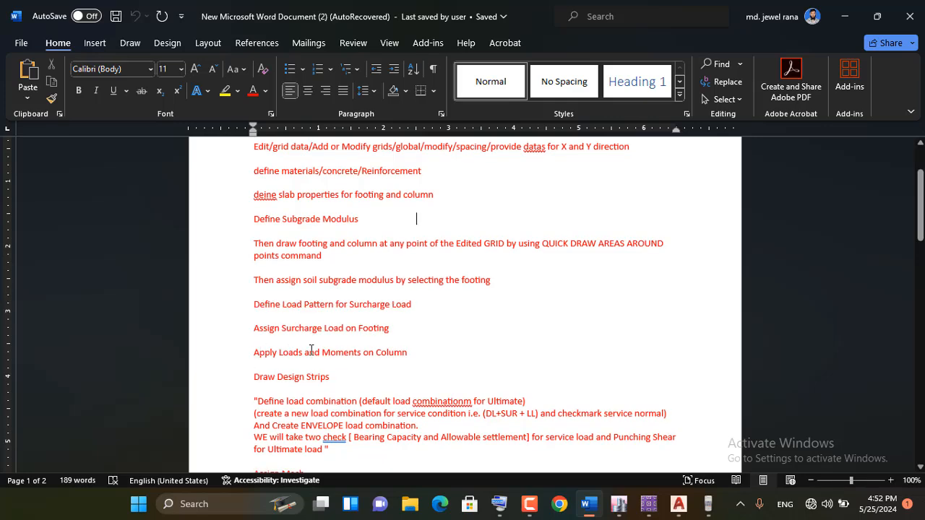
{"action": "left_click", "coordinate": [843, 16]}
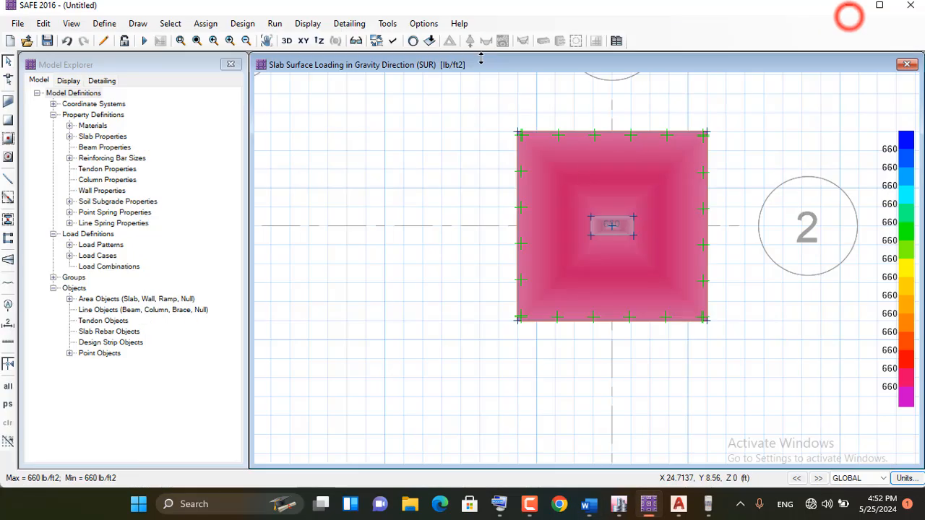
{"action": "left_click", "coordinate": [9, 81]}
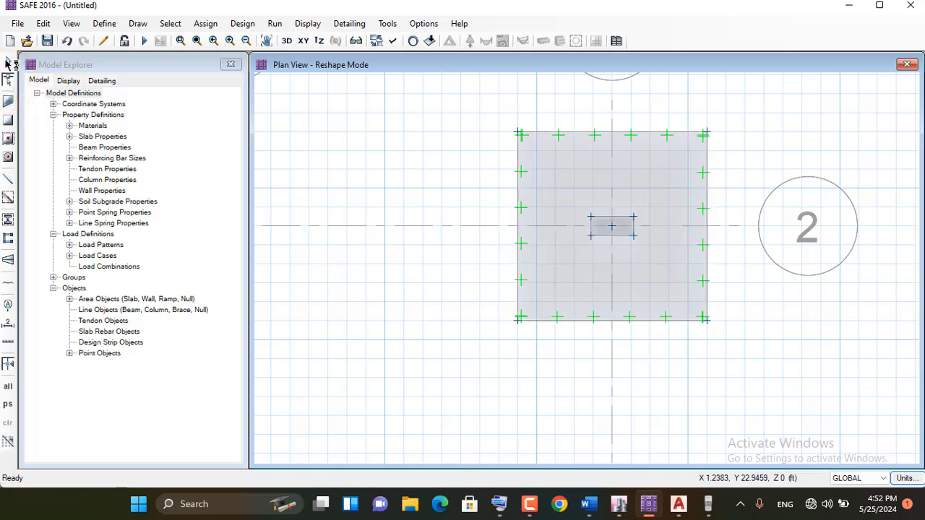
{"action": "left_click", "coordinate": [8, 61]}
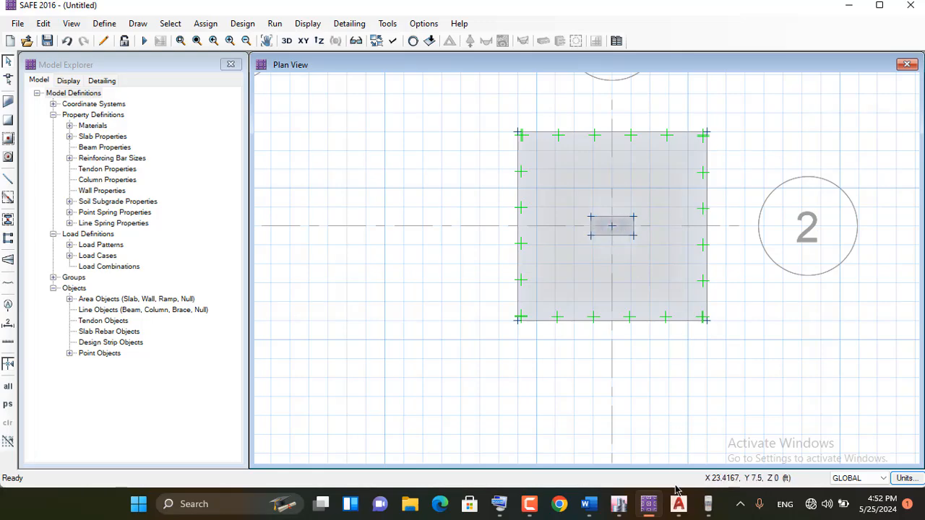
Switch to ETABS, display the tabulated Fz base reactions for the DL combination, and return to SAFE
{"action": "left_click", "coordinate": [617, 505]}
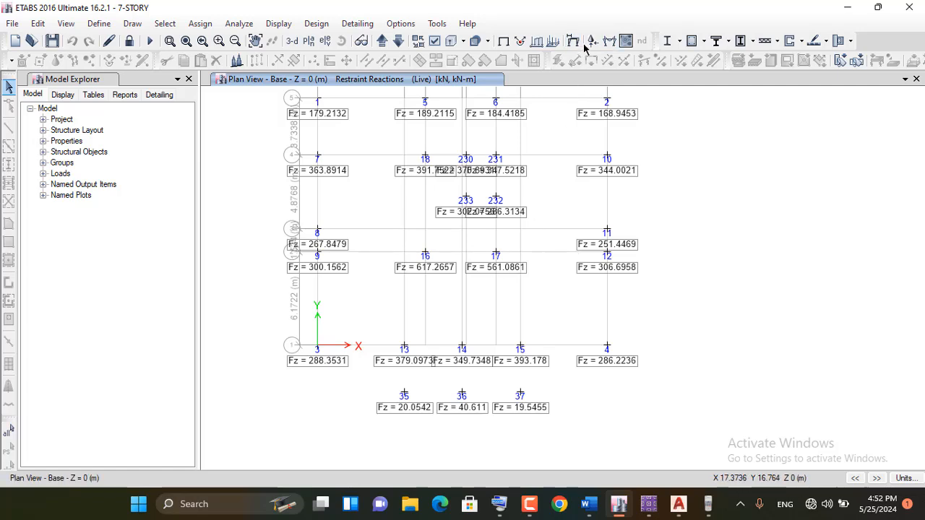
{"action": "left_click", "coordinate": [590, 42]}
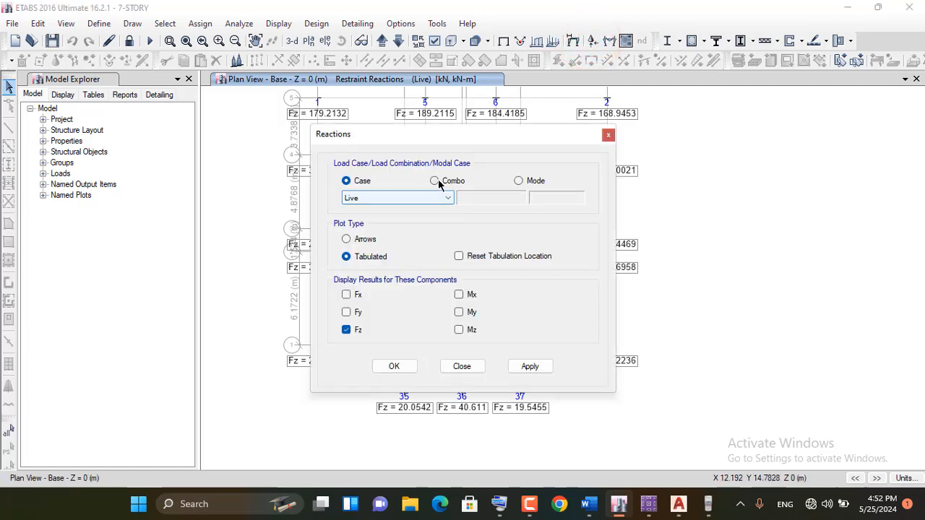
{"action": "left_click", "coordinate": [434, 180]}
{"action": "left_click", "coordinate": [447, 197]}
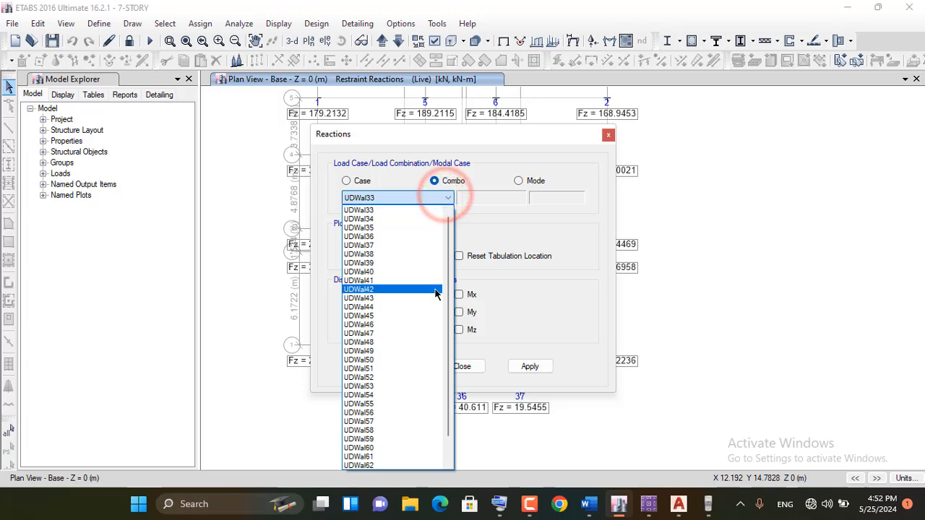
{"action": "left_click", "coordinate": [371, 465]}
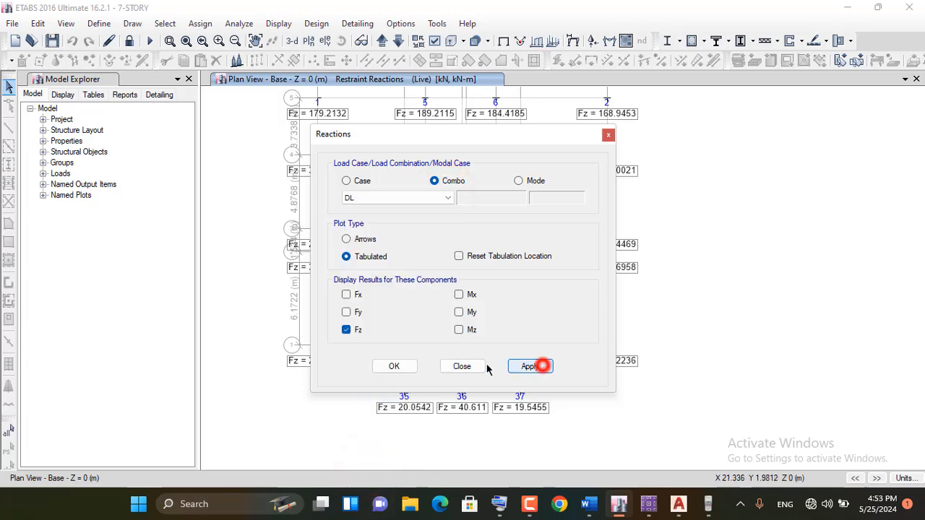
{"action": "left_click", "coordinate": [540, 366]}
{"action": "left_click", "coordinate": [394, 367]}
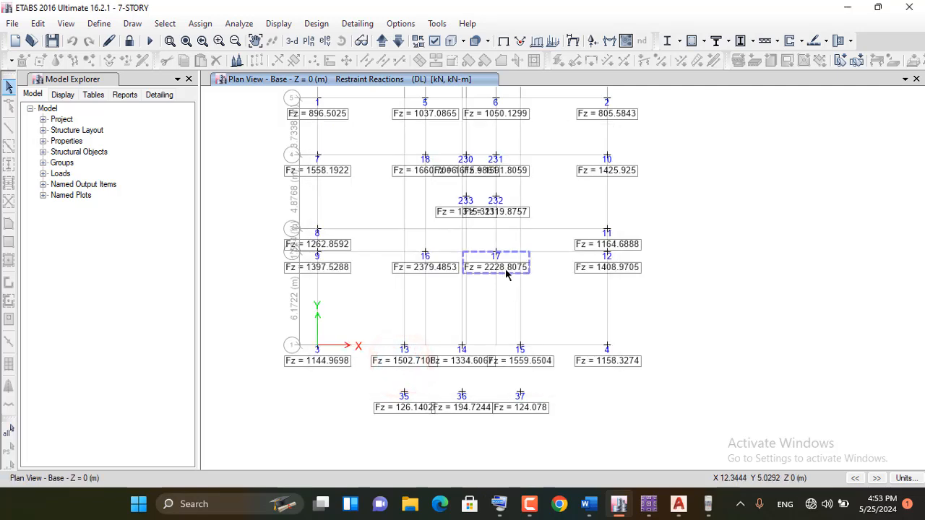
{"action": "left_click", "coordinate": [845, 7]}
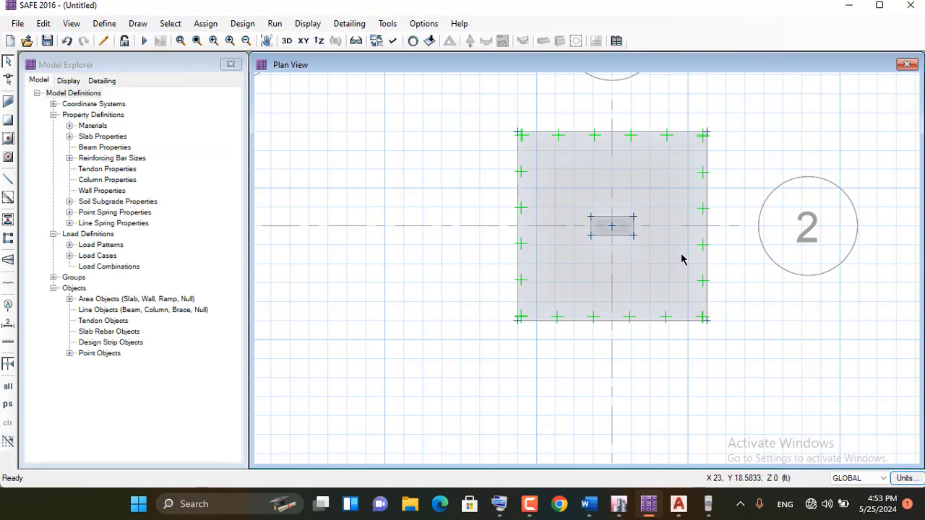
Select the column's centre point at grid B-2 and check its point load units, leaving without assigning a load
{"action": "left_click", "coordinate": [612, 229]}
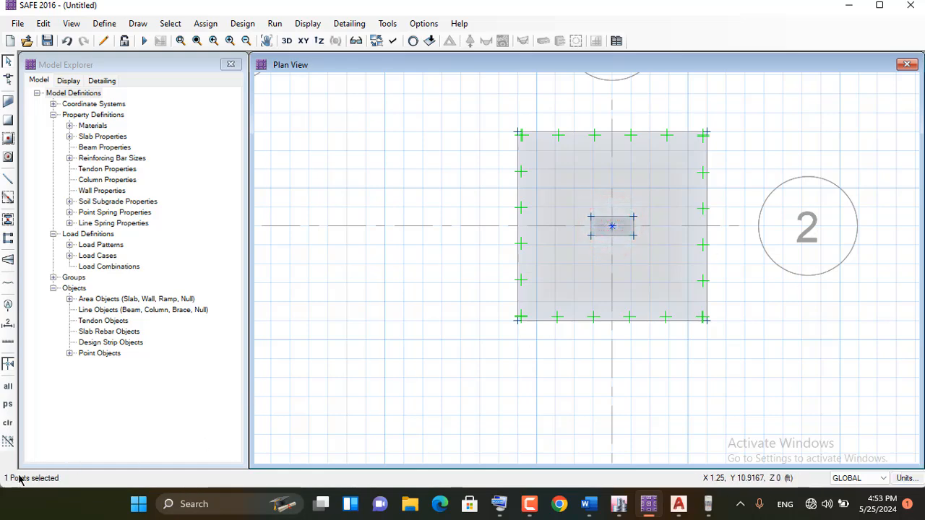
{"action": "left_click", "coordinate": [205, 24]}
{"action": "left_click", "coordinate": [205, 23]}
{"action": "left_click", "coordinate": [206, 23]}
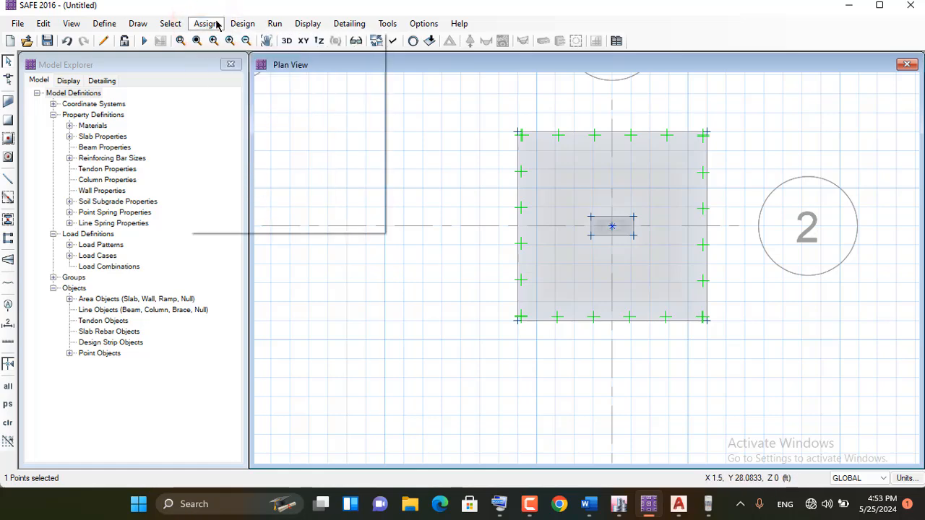
{"action": "mouse_move", "coordinate": [231, 154]}
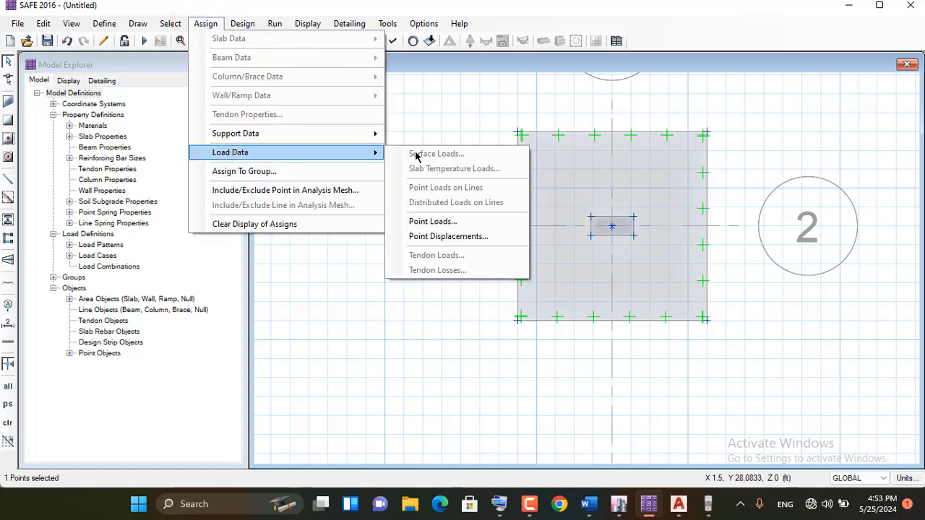
{"action": "left_click", "coordinate": [438, 221]}
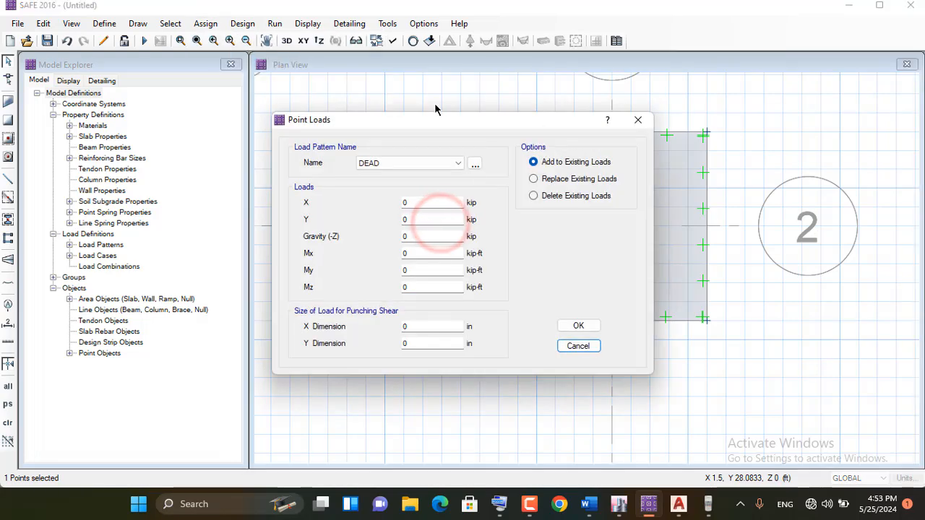
{"action": "left_click_drag", "start_coordinate": [441, 119], "coordinate": [366, 119]}
{"action": "left_click", "coordinate": [572, 118]}
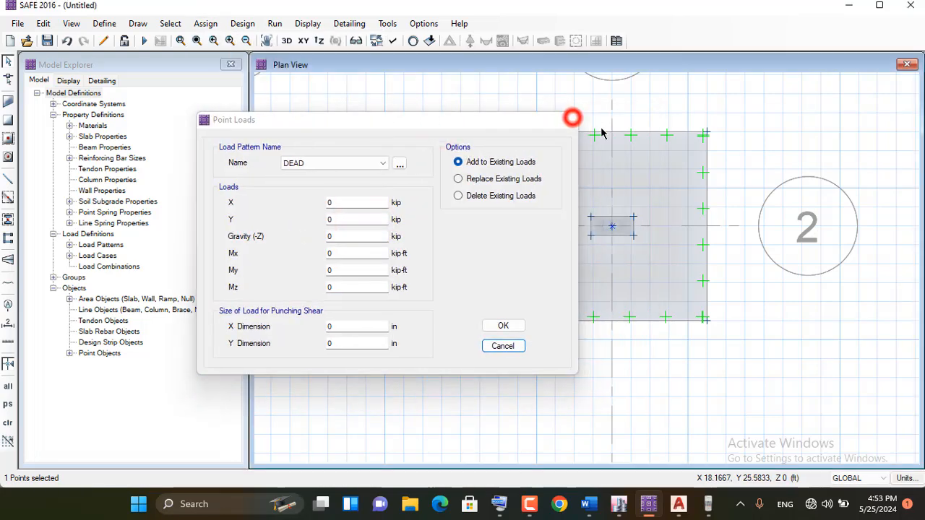
Switch the model units to the metric defaults
{"action": "left_click", "coordinate": [905, 477]}
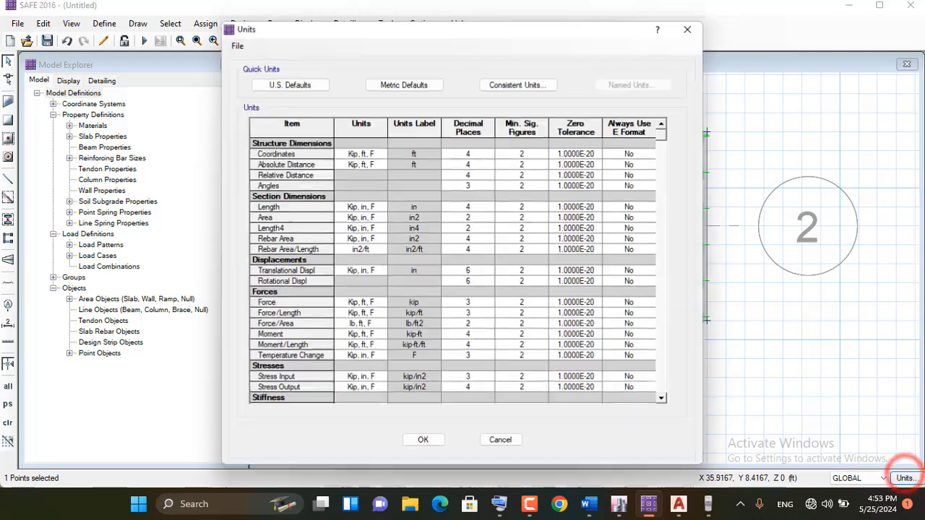
{"action": "left_click", "coordinate": [399, 82]}
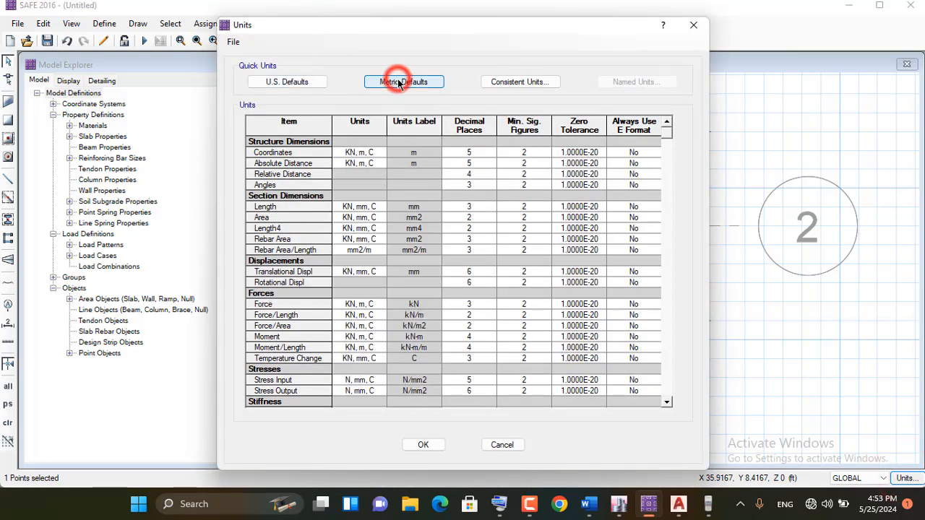
{"action": "left_click", "coordinate": [422, 444]}
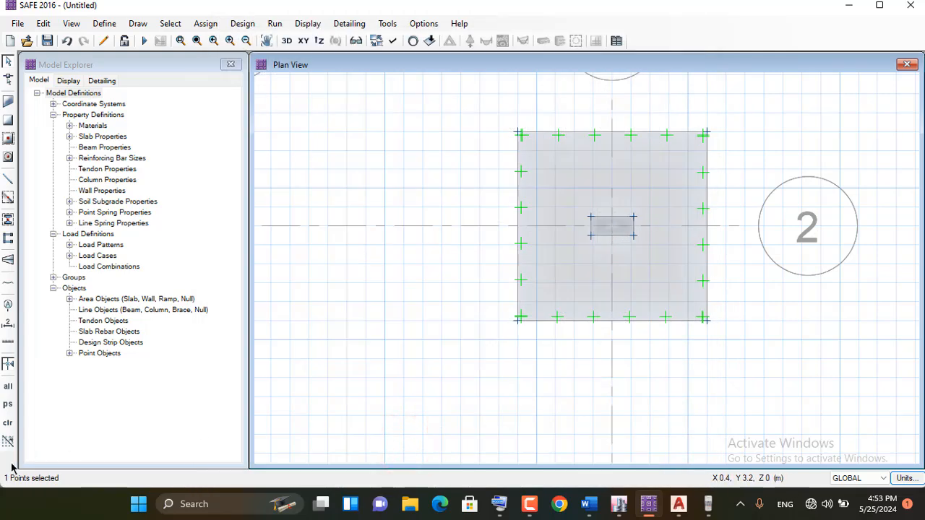
Start a point load on the selected column centre point under the DEAD pattern, with a gravity load of 2228 kN
{"action": "left_click", "coordinate": [205, 24]}
{"action": "mouse_move", "coordinate": [227, 158]}
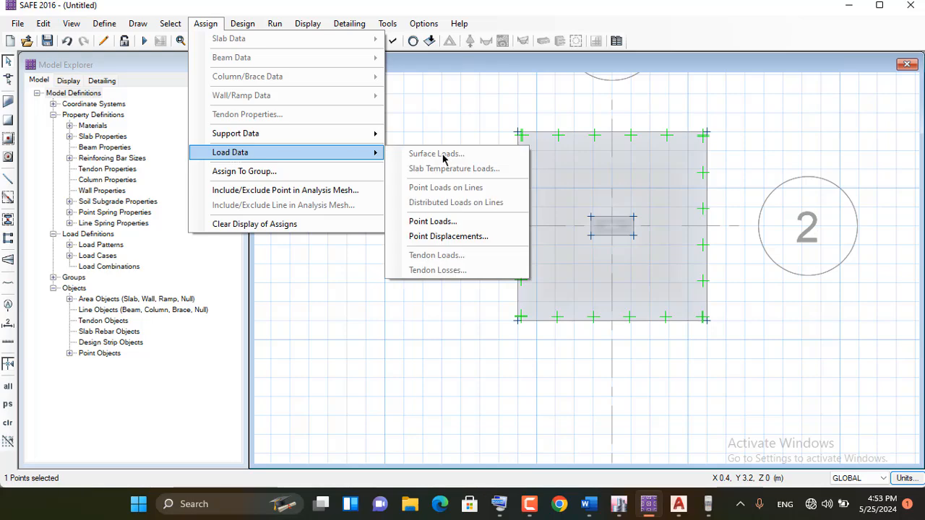
{"action": "left_click", "coordinate": [441, 220]}
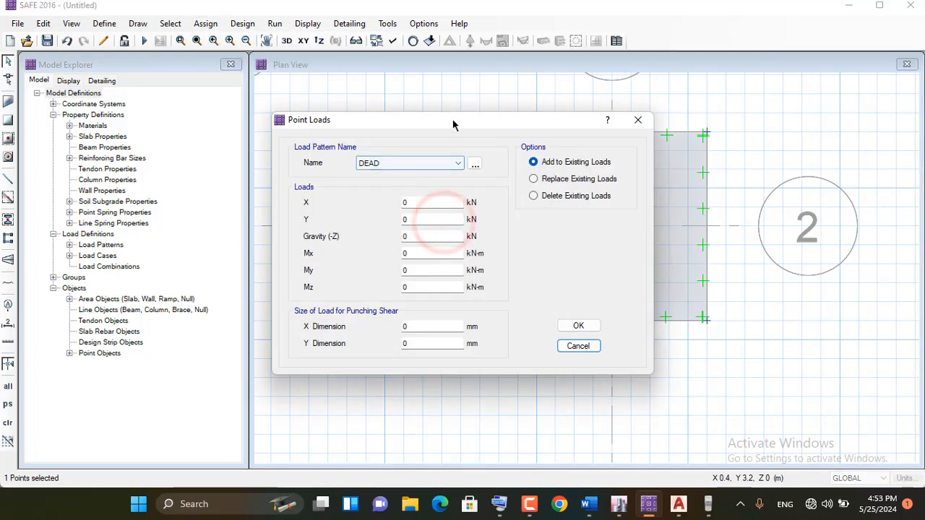
{"action": "left_click_drag", "start_coordinate": [435, 114], "coordinate": [268, 92]}
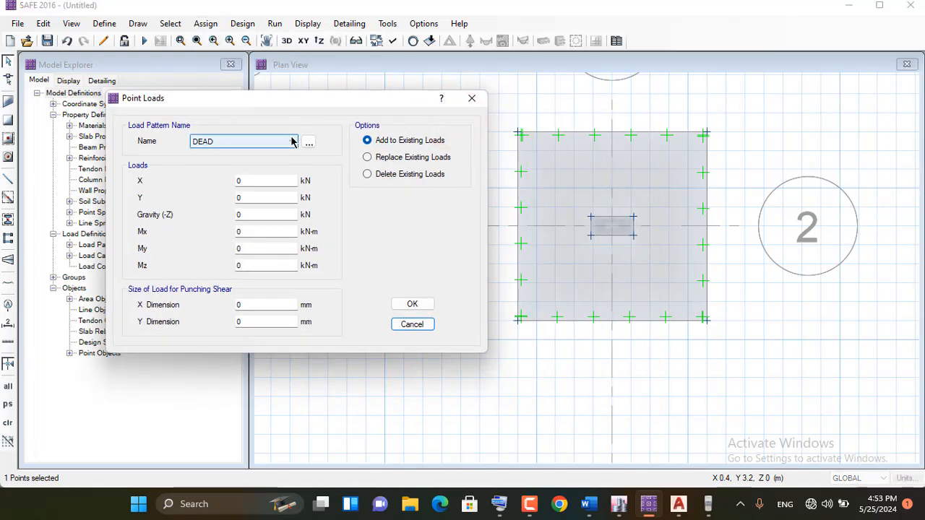
{"action": "double_click", "coordinate": [247, 215]}
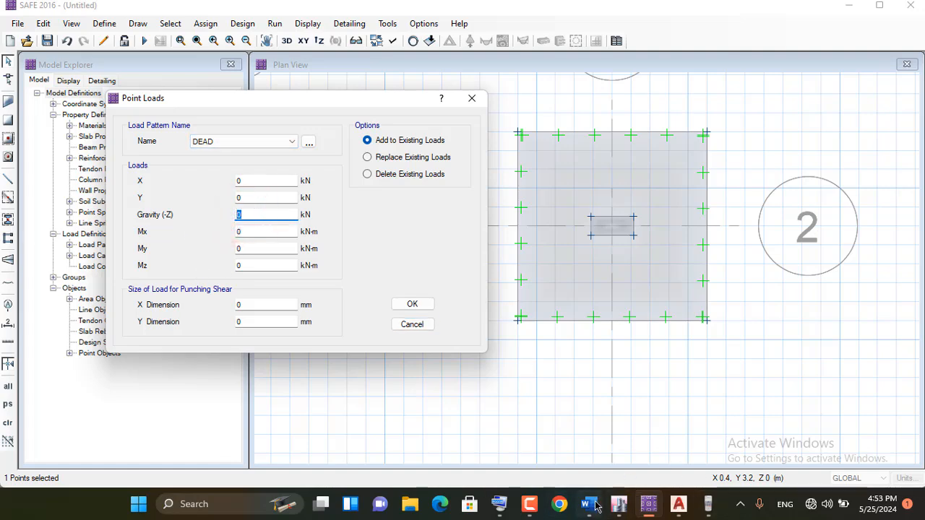
{"action": "left_click", "coordinate": [497, 504]}
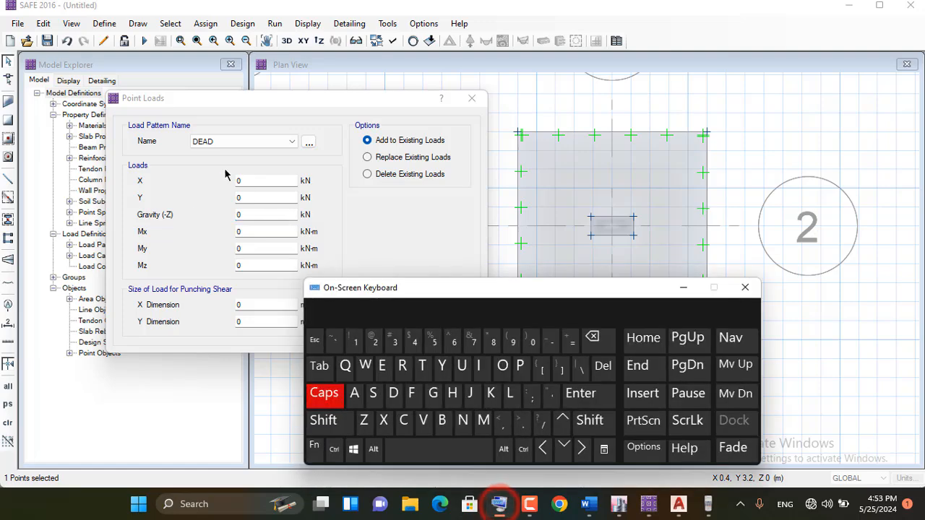
{"action": "left_click", "coordinate": [238, 215]}
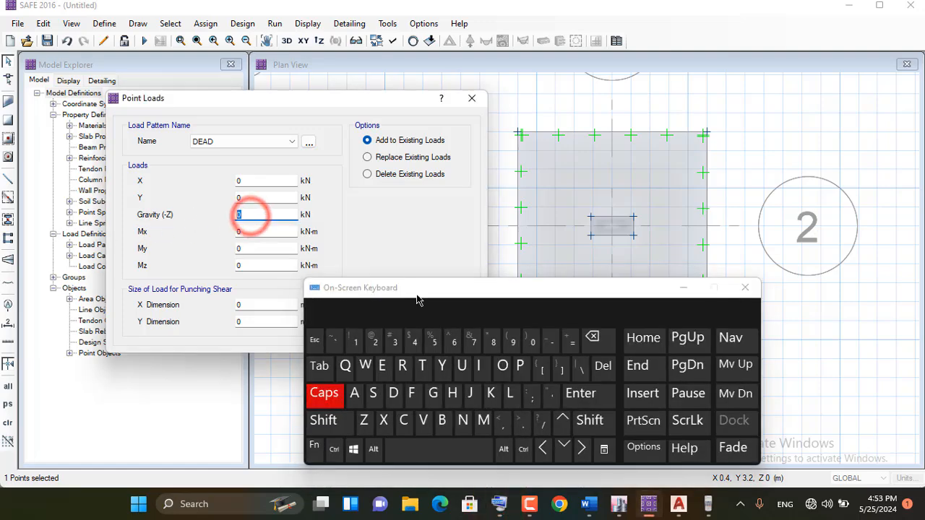
{"action": "left_click", "coordinate": [375, 341]}
{"action": "left_click", "coordinate": [375, 341]}
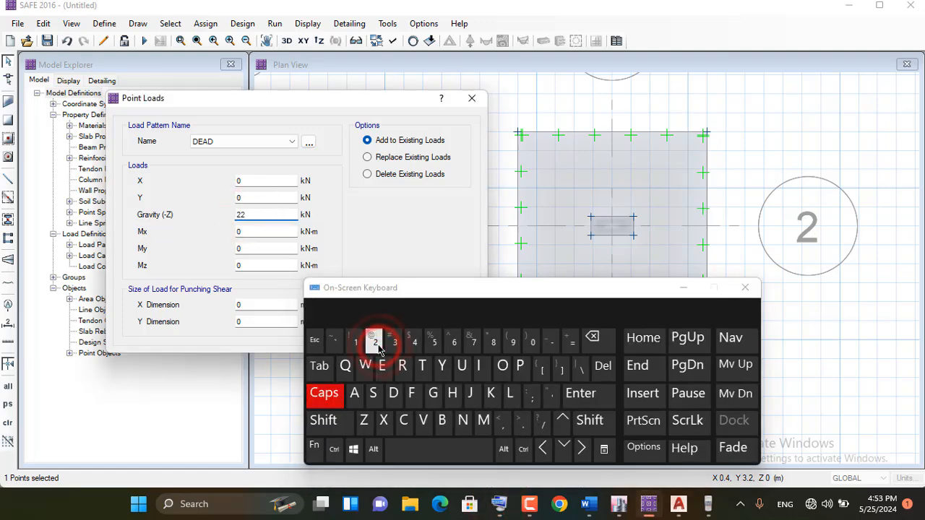
{"action": "left_click", "coordinate": [375, 341]}
{"action": "left_click", "coordinate": [492, 341]}
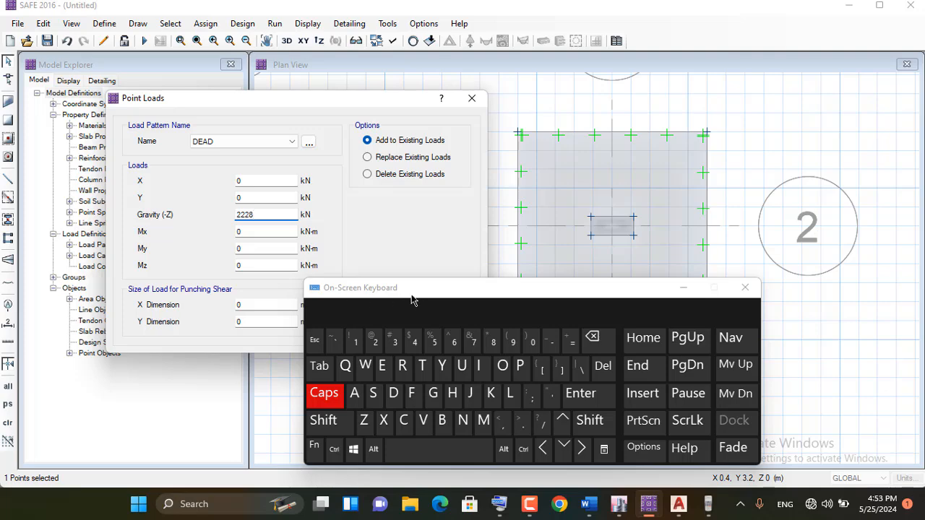
{"action": "left_click_drag", "start_coordinate": [411, 297], "coordinate": [527, 154]}
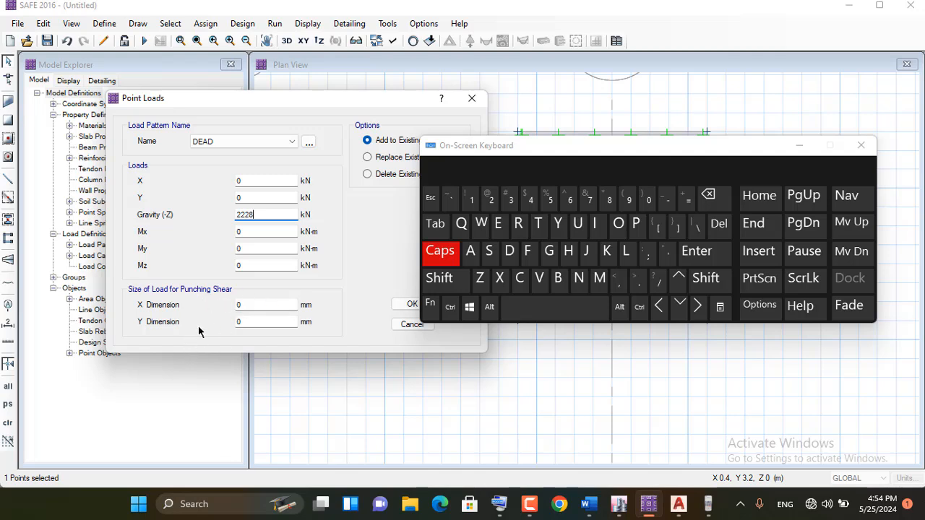
{"action": "left_click", "coordinate": [249, 306]}
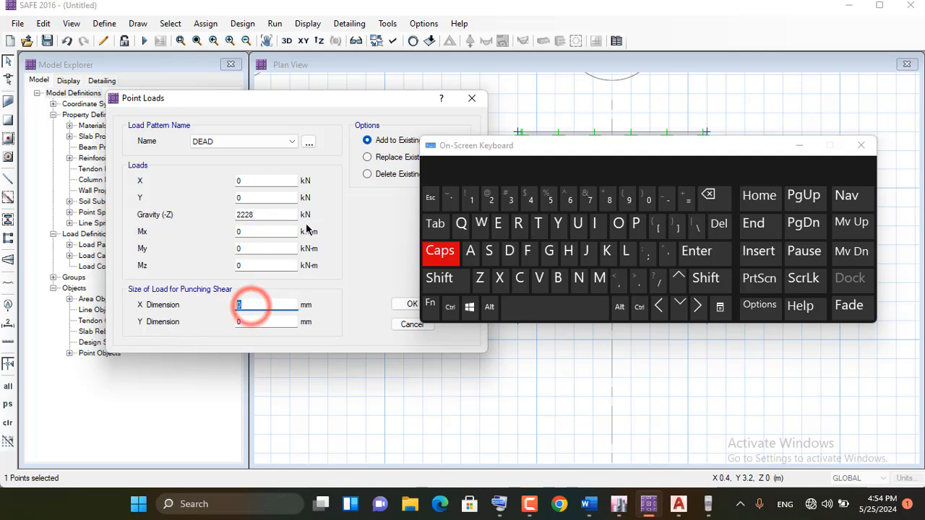
{"action": "left_click", "coordinate": [244, 232]}
{"action": "left_click", "coordinate": [248, 247]}
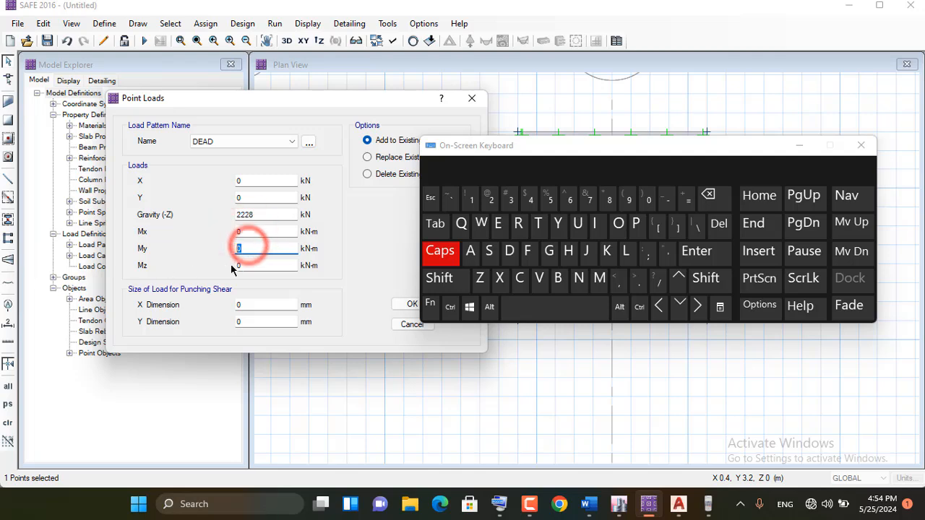
{"action": "left_click", "coordinate": [244, 265]}
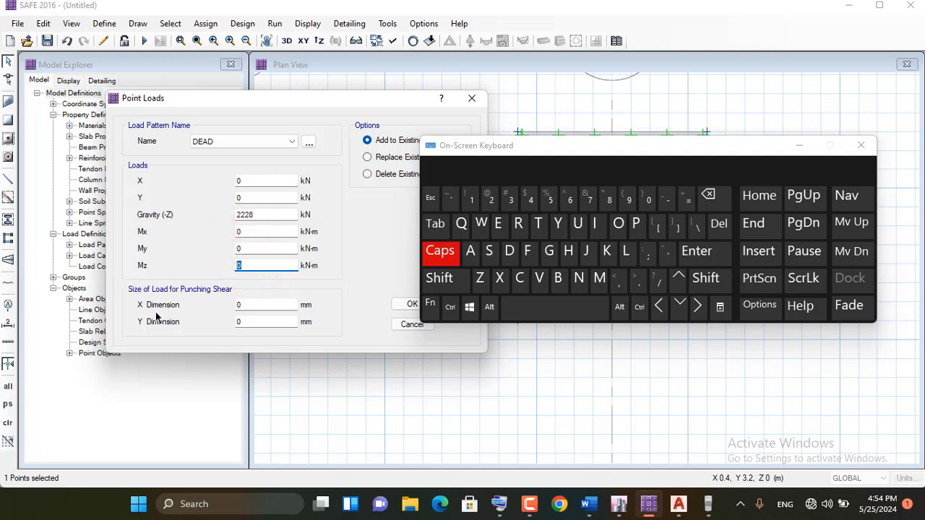
{"action": "left_click", "coordinate": [254, 306]}
{"action": "left_click", "coordinate": [243, 322]}
Set the point load's X dimension for punching shear to 27 inches
{"action": "left_click_drag", "start_coordinate": [605, 145], "coordinate": [592, 174]}
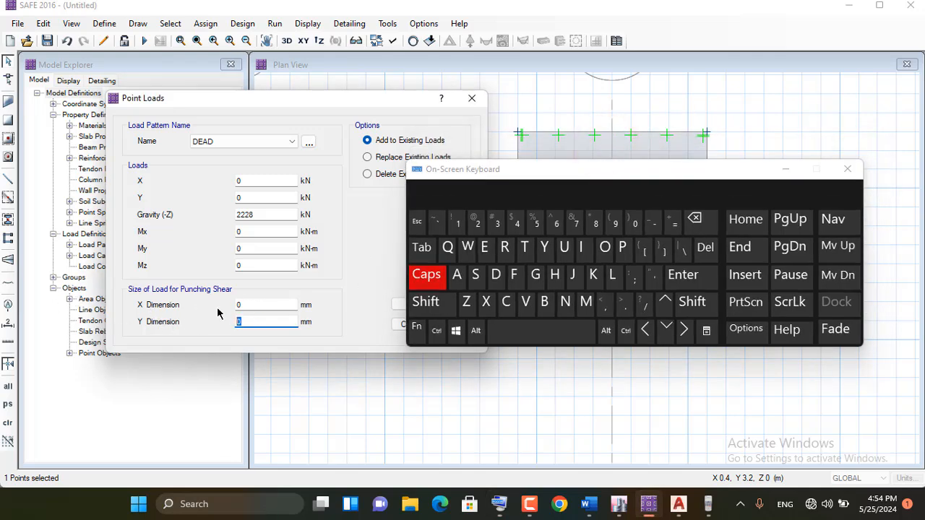
{"action": "left_click", "coordinate": [258, 304]}
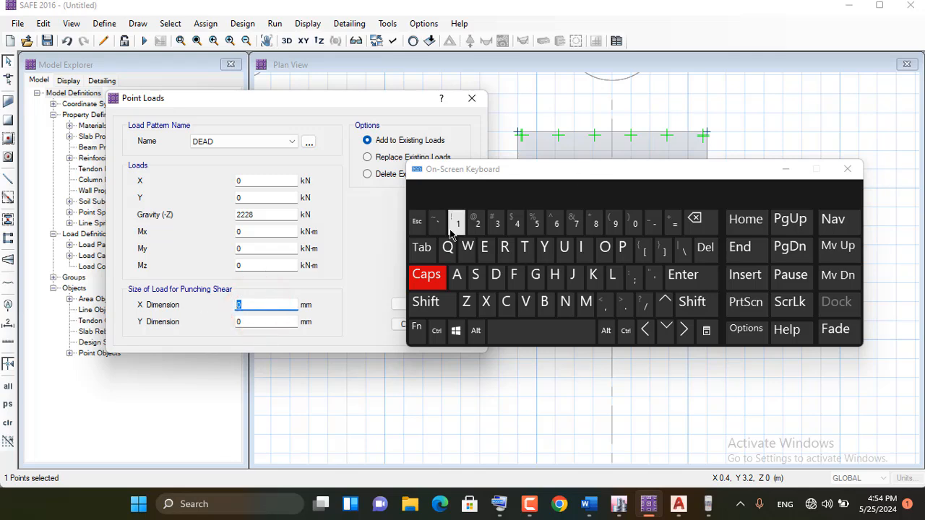
{"action": "left_click", "coordinate": [476, 228]}
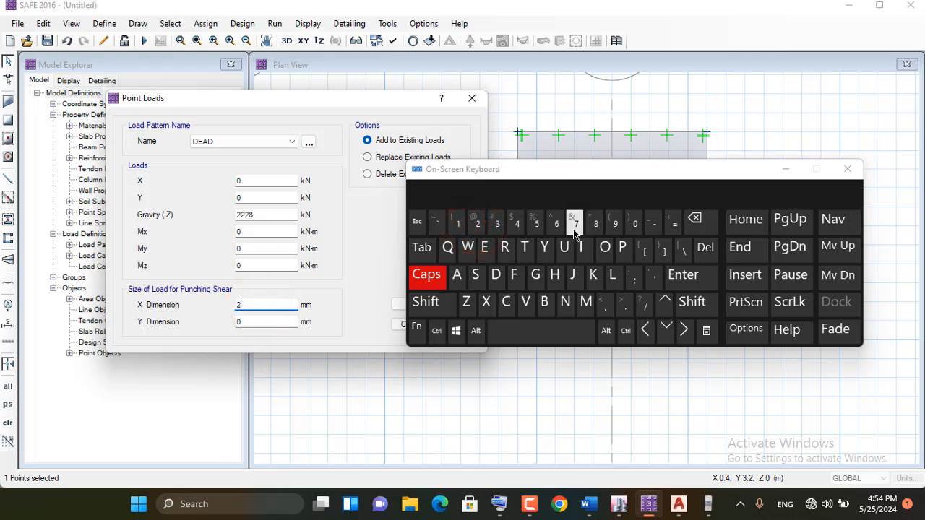
{"action": "left_click", "coordinate": [573, 229]}
{"action": "left_click", "coordinate": [690, 306]}
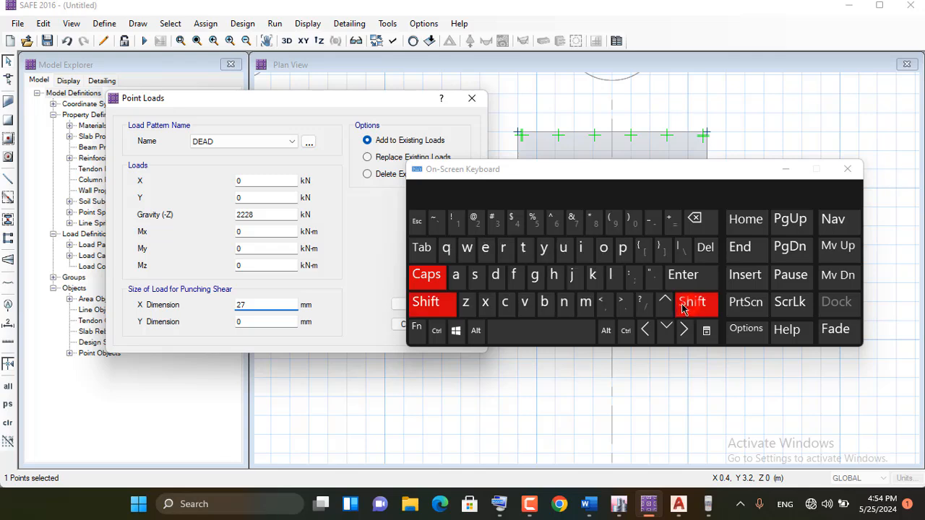
{"action": "left_click", "coordinate": [654, 275]}
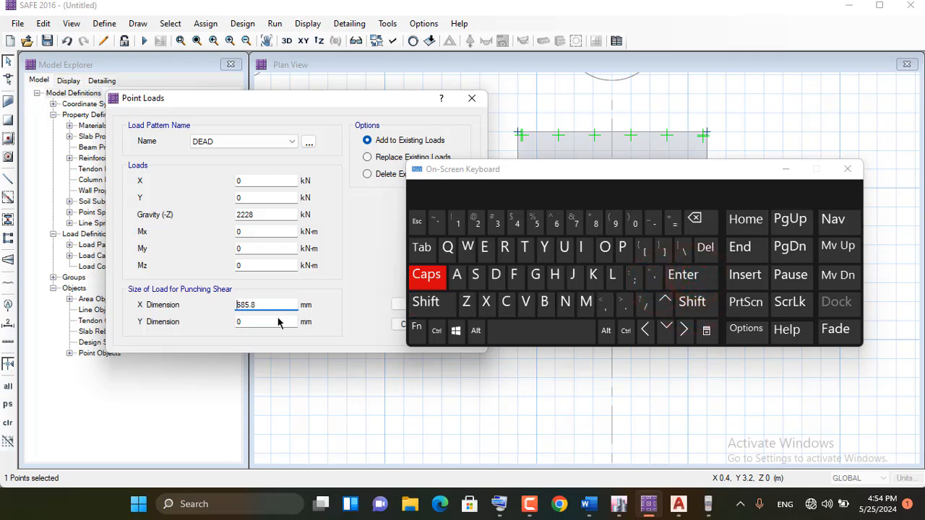
Set the Y dimension for punching shear to 12 inches and assign the DEAD point load to the column centre
{"action": "double_click", "coordinate": [252, 324]}
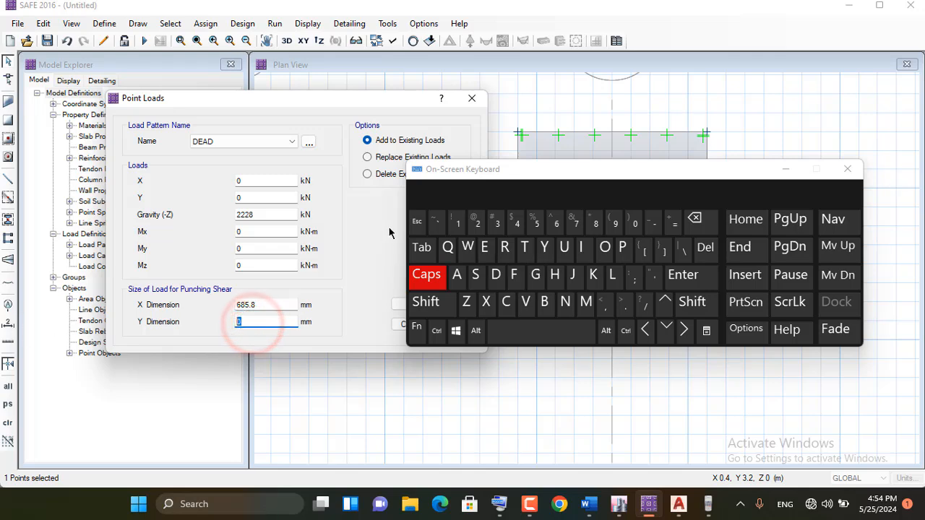
{"action": "left_click", "coordinate": [457, 224]}
{"action": "left_click", "coordinate": [475, 224]}
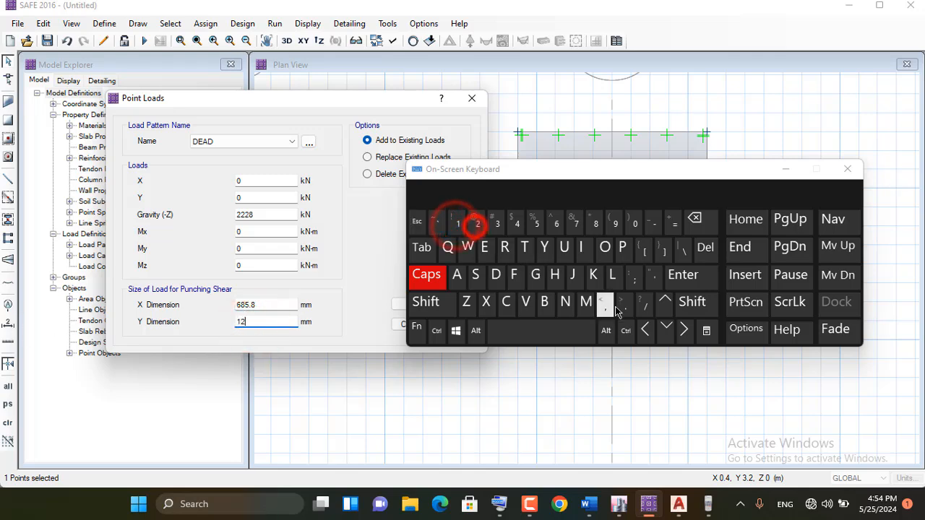
{"action": "left_click", "coordinate": [691, 302]}
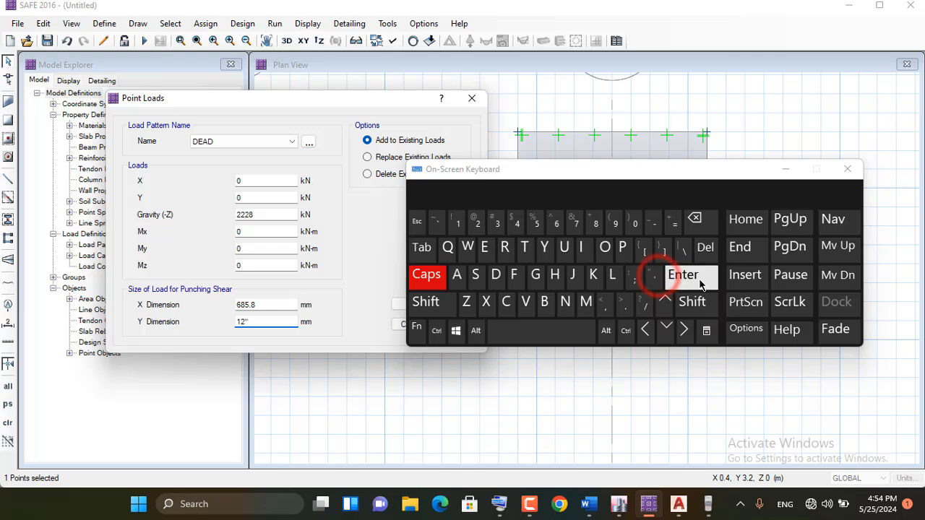
{"action": "left_click", "coordinate": [690, 276]}
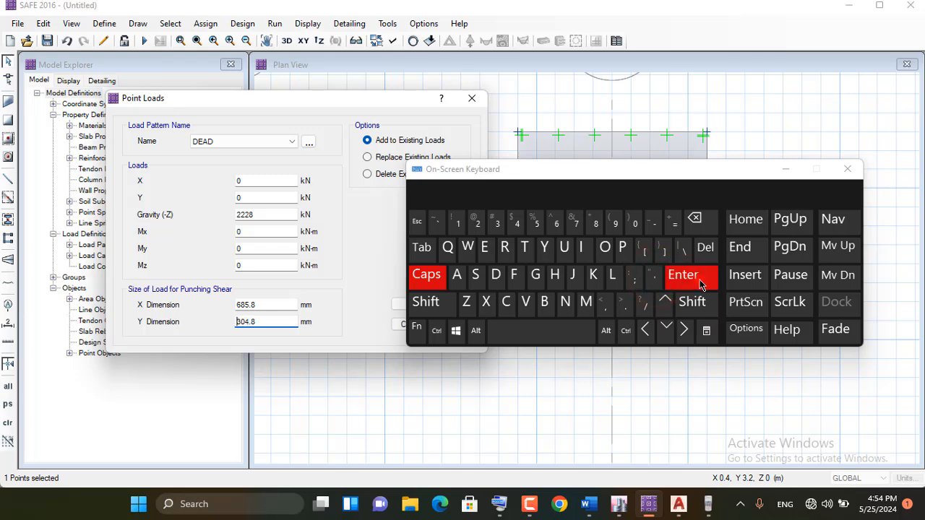
{"action": "left_click", "coordinate": [786, 171]}
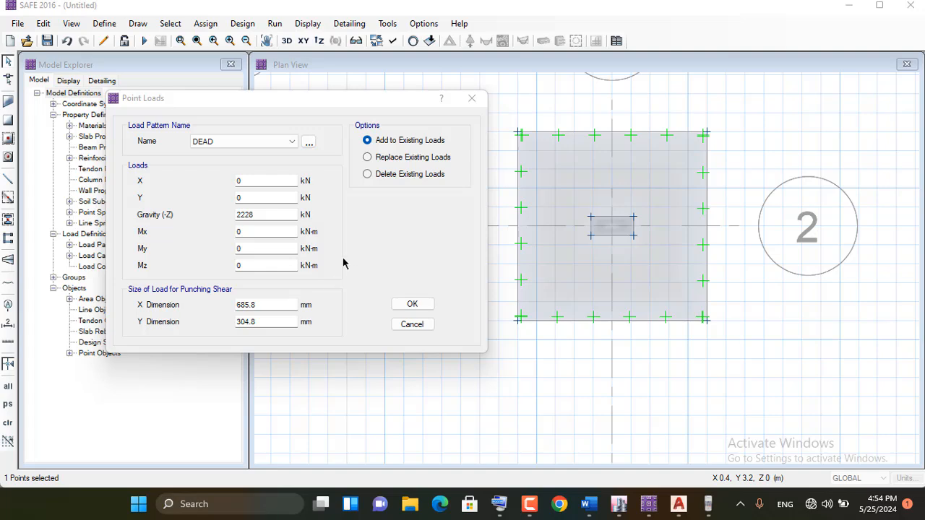
{"action": "left_click", "coordinate": [423, 308]}
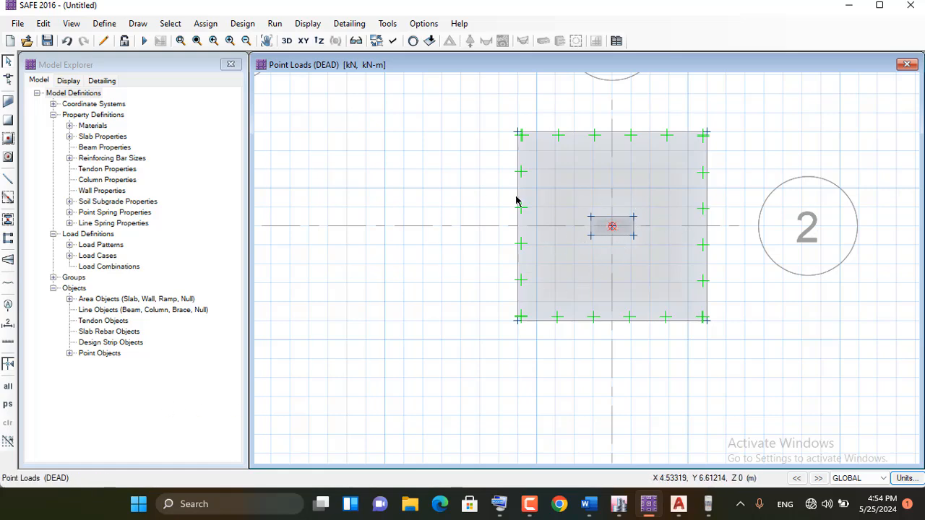
Reselect the column's centre point, display the tabulated Fz base reactions for the Live case in ETABS, and return to SAFE
{"action": "left_click", "coordinate": [612, 228]}
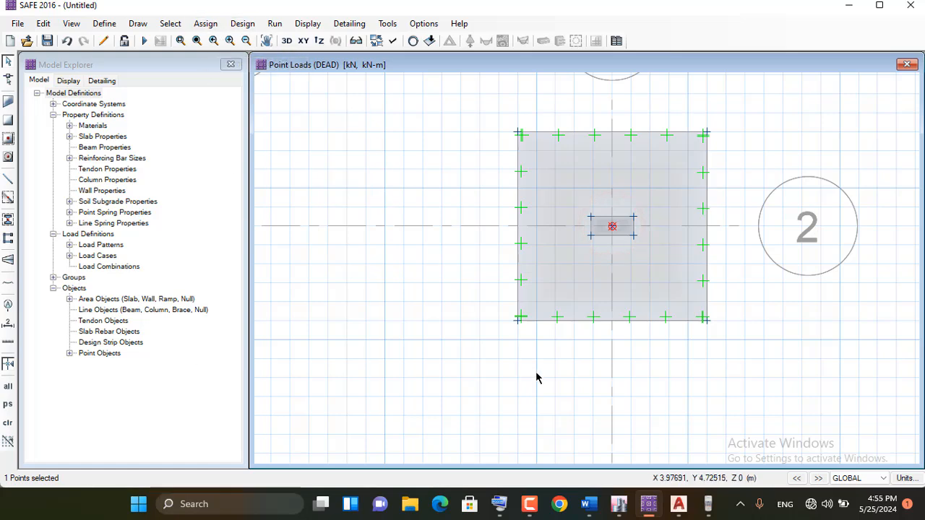
{"action": "left_click", "coordinate": [622, 506]}
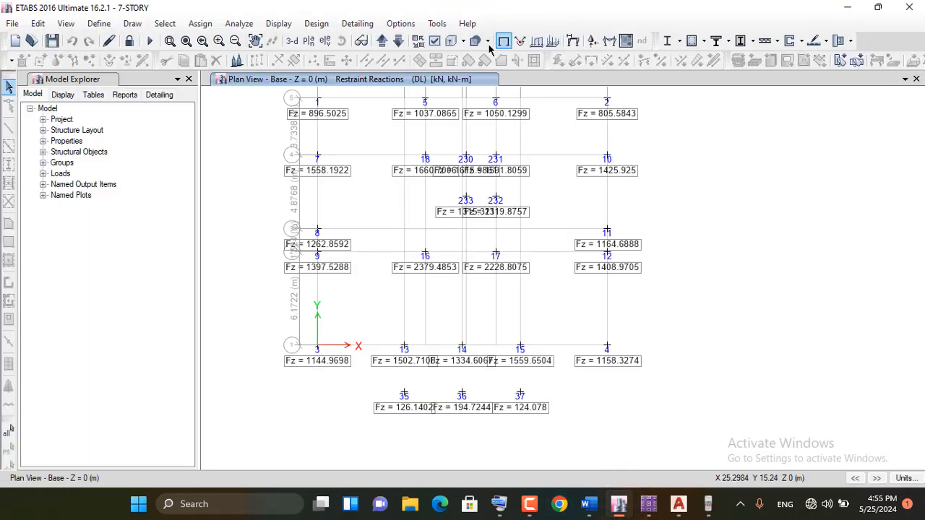
{"action": "left_click", "coordinate": [591, 42]}
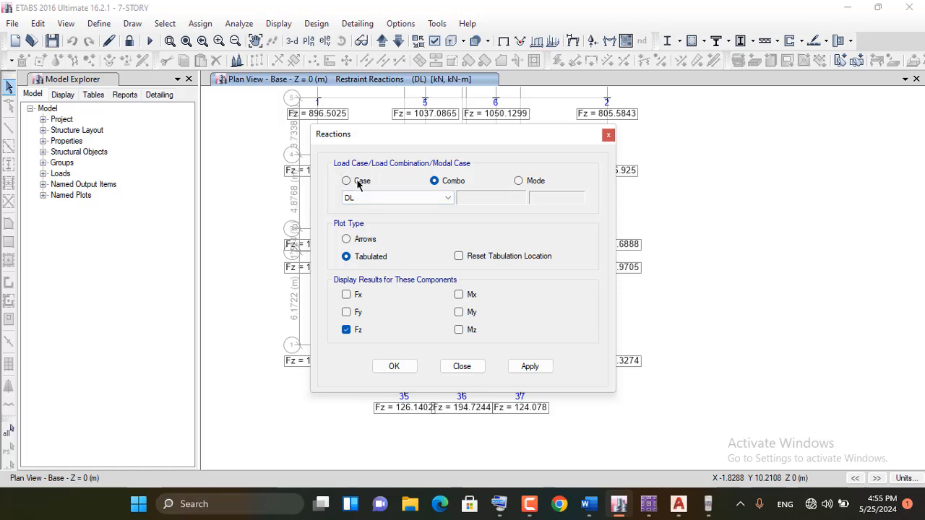
{"action": "left_click", "coordinate": [348, 182]}
{"action": "left_click", "coordinate": [390, 197]}
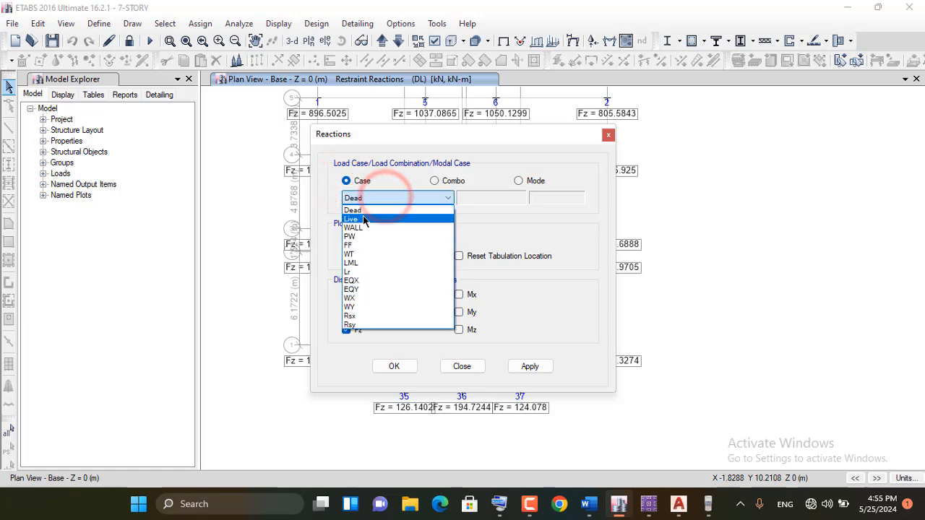
{"action": "left_click", "coordinate": [363, 216]}
{"action": "left_click", "coordinate": [528, 366]}
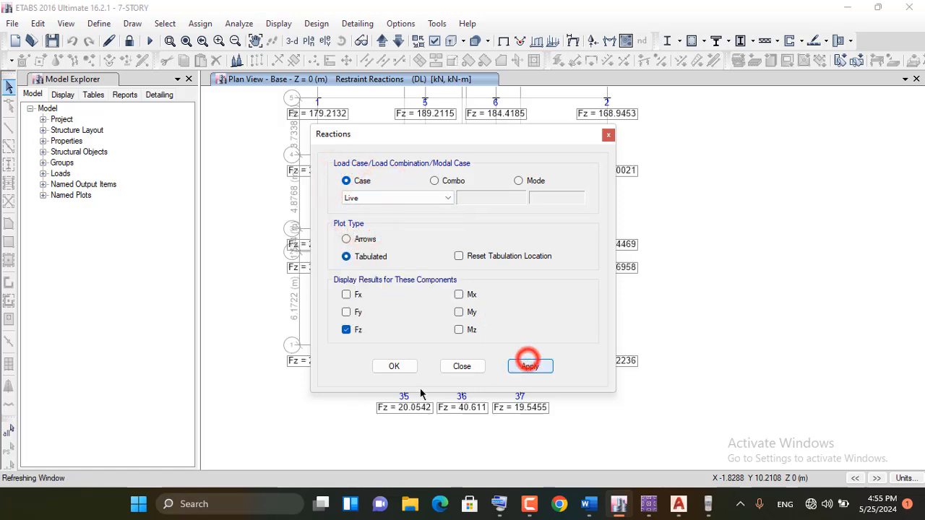
{"action": "left_click", "coordinate": [390, 367]}
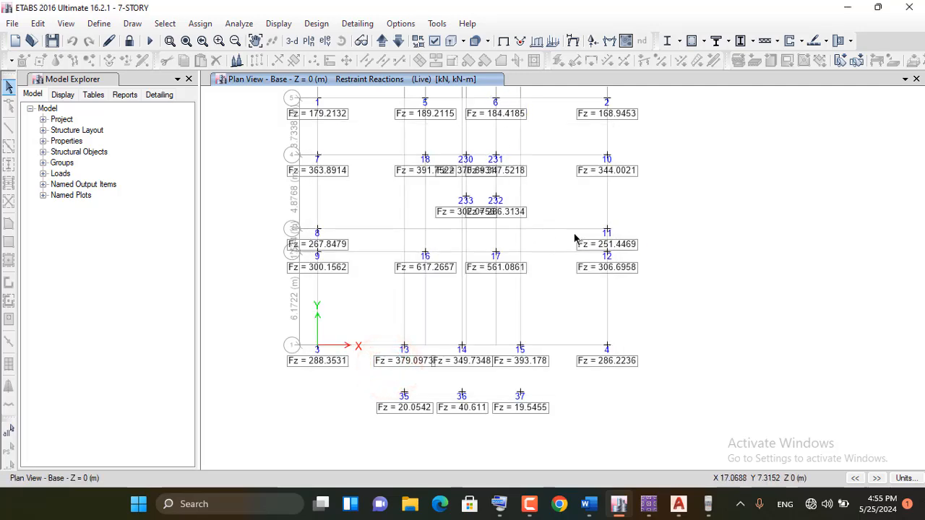
{"action": "left_click", "coordinate": [846, 8]}
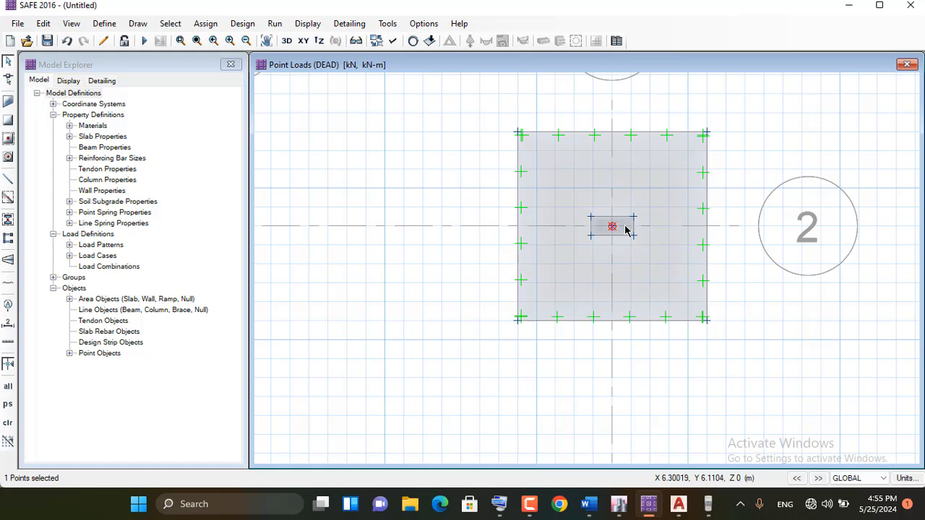
Assign a LIVE point load to the selected column centre point with a gravity load of 561 kN, adding to the existing loads
{"action": "left_click", "coordinate": [205, 23]}
{"action": "mouse_move", "coordinate": [238, 155]}
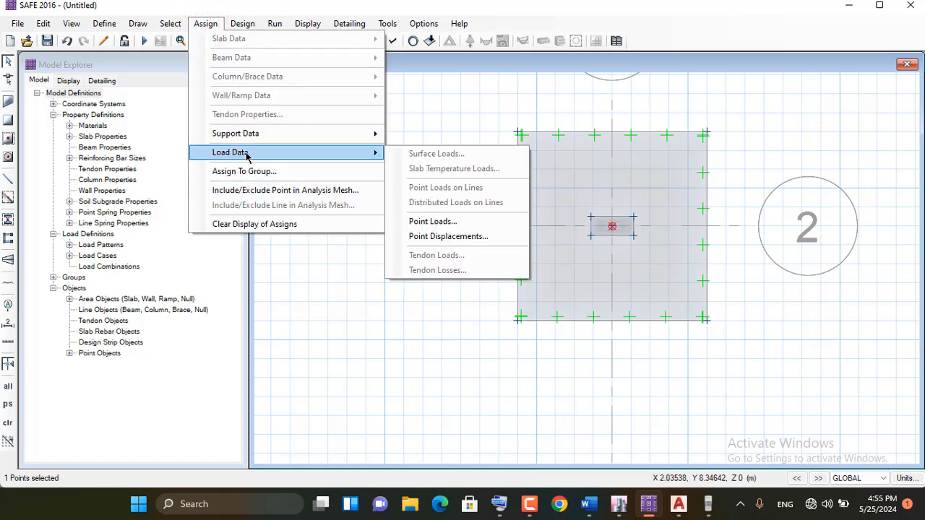
{"action": "left_click", "coordinate": [413, 220]}
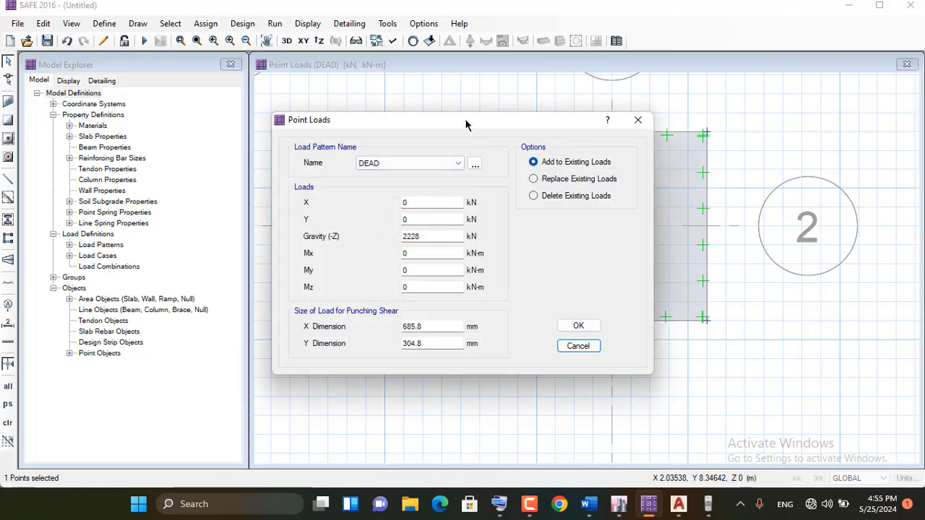
{"action": "left_click_drag", "start_coordinate": [466, 119], "coordinate": [265, 83]}
{"action": "left_click", "coordinate": [242, 128]}
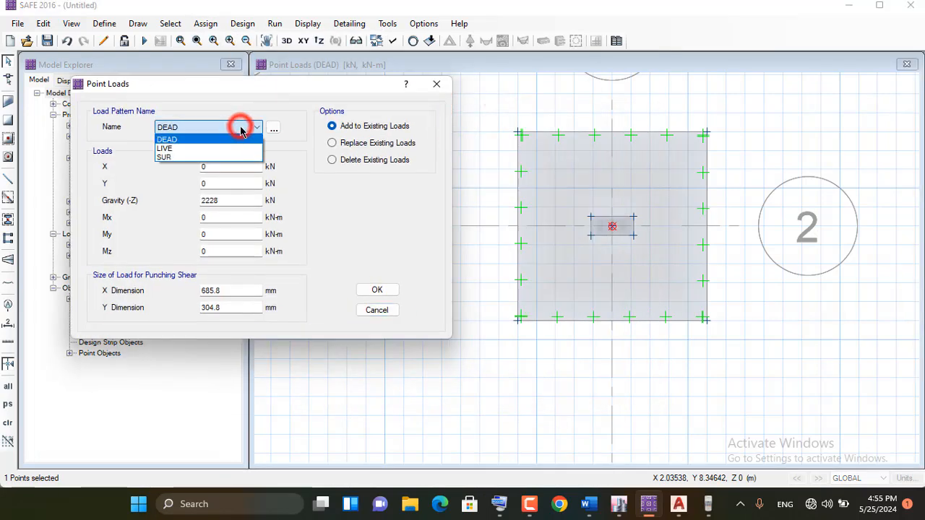
{"action": "left_click", "coordinate": [207, 148]}
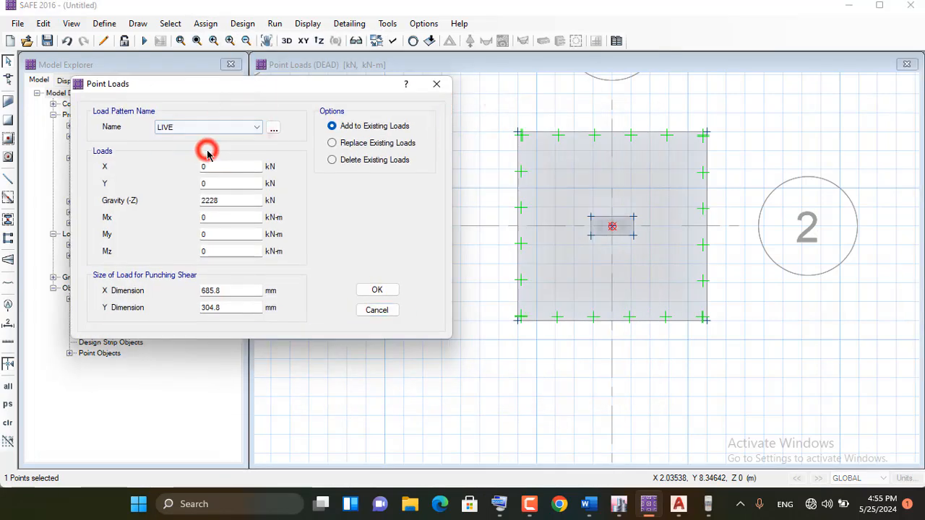
{"action": "double_click", "coordinate": [219, 200]}
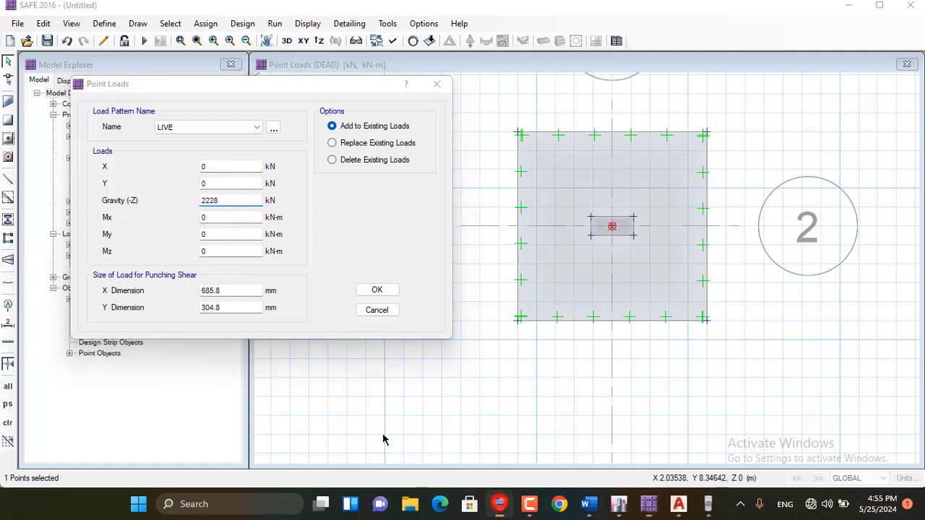
{"action": "double_click", "coordinate": [221, 200]}
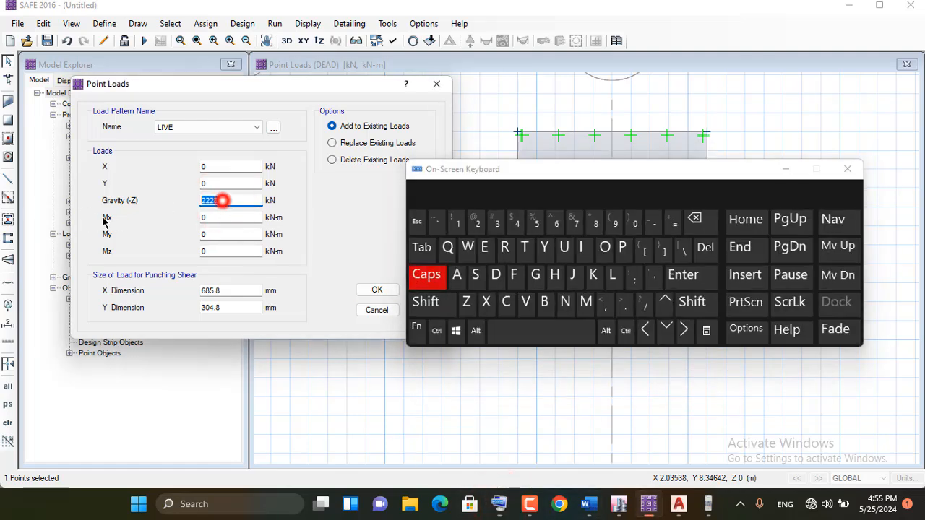
{"action": "left_click", "coordinate": [556, 220]}
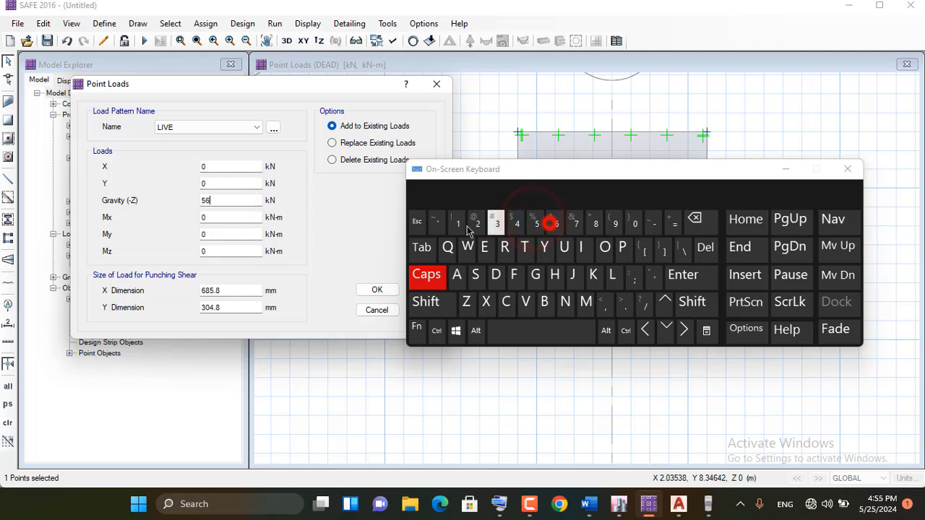
{"action": "left_click", "coordinate": [458, 222]}
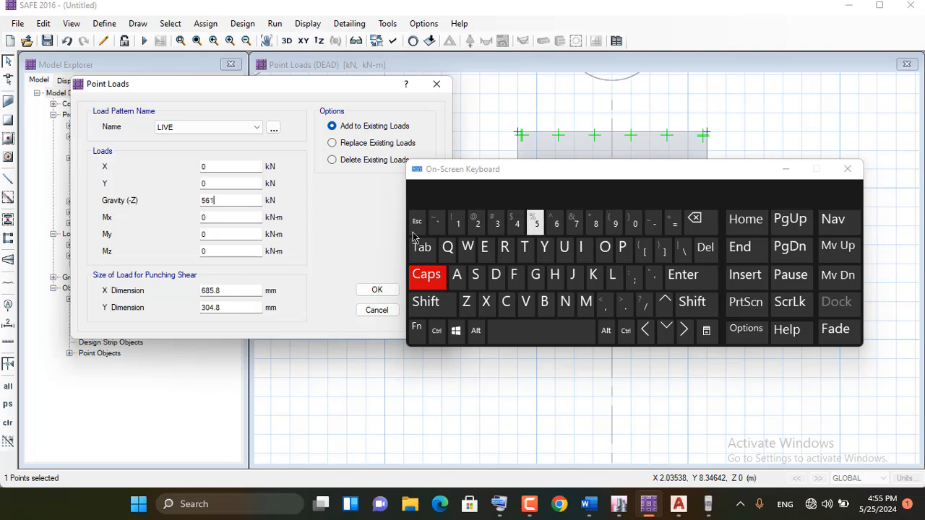
{"action": "left_click", "coordinate": [785, 172]}
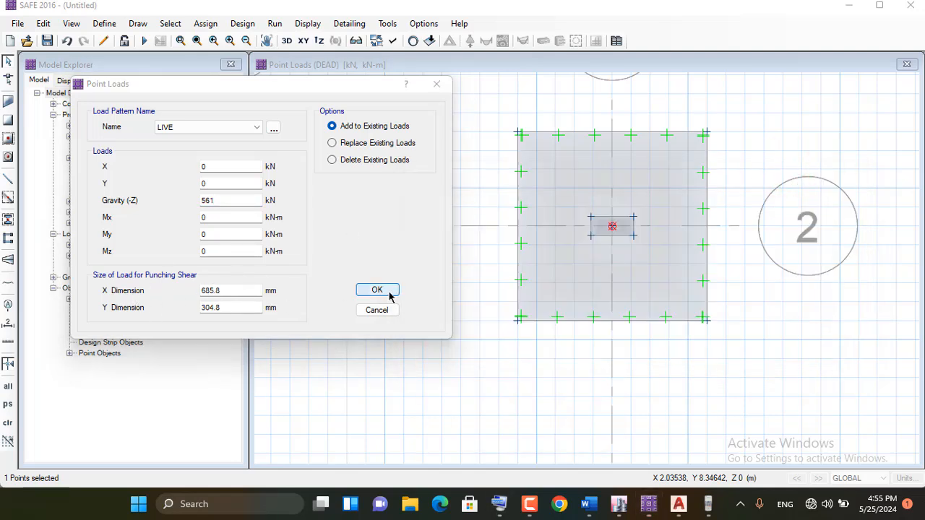
{"action": "left_click", "coordinate": [388, 290]}
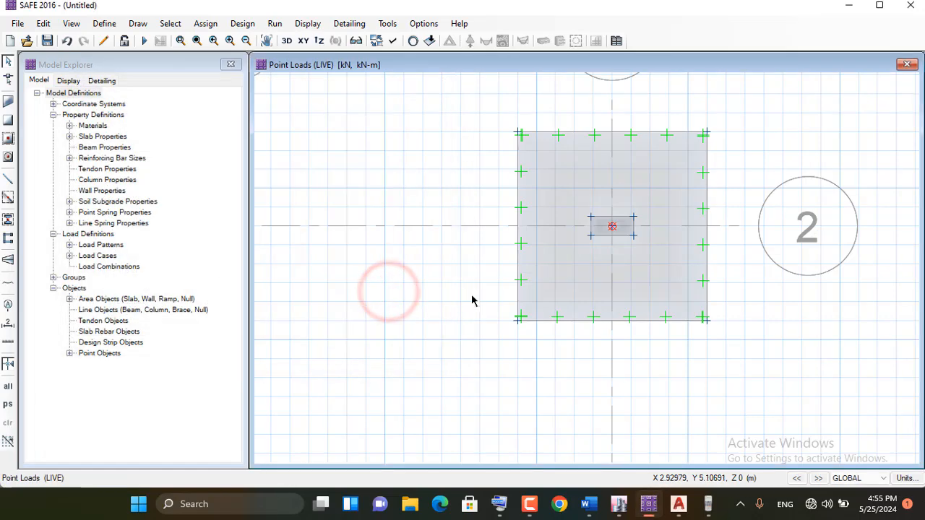
Examine the load assignments of the column's slab-type area object at the footing's centre
{"action": "left_click", "coordinate": [612, 226]}
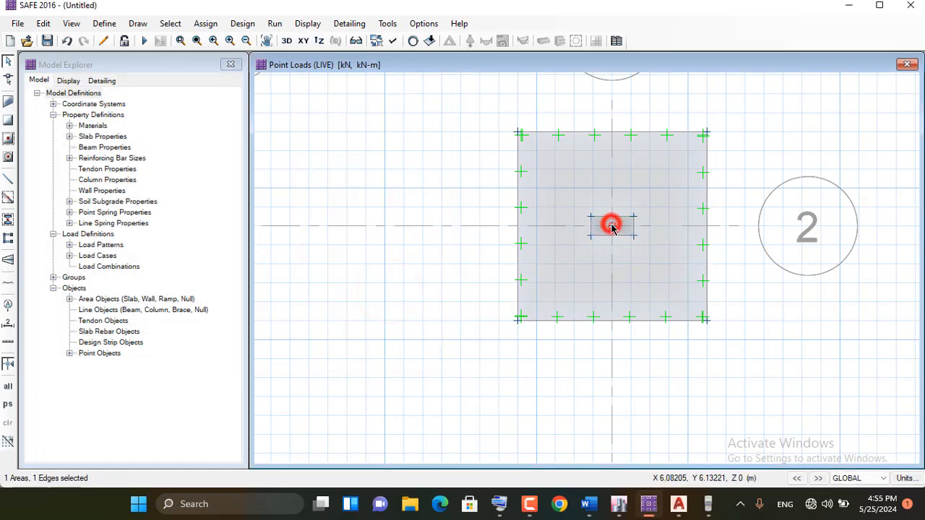
{"action": "right_click", "coordinate": [611, 226]}
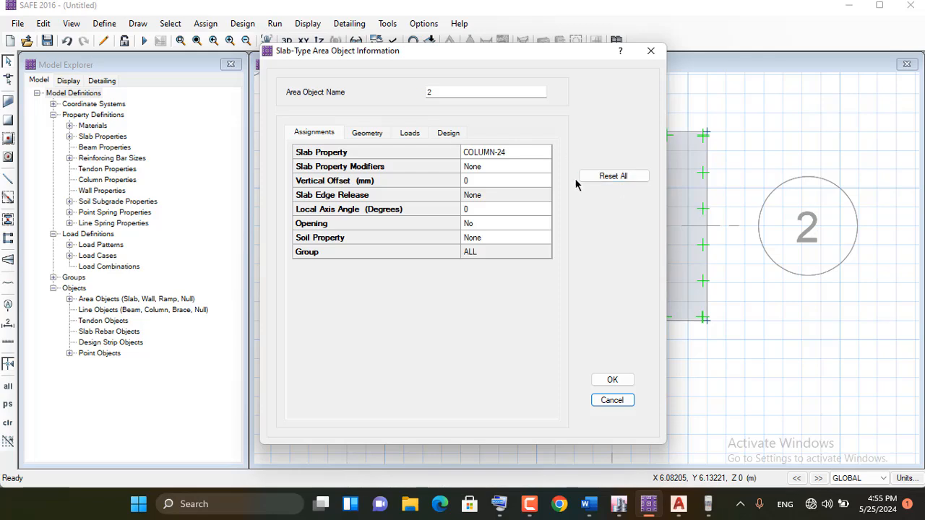
{"action": "left_click", "coordinate": [408, 136]}
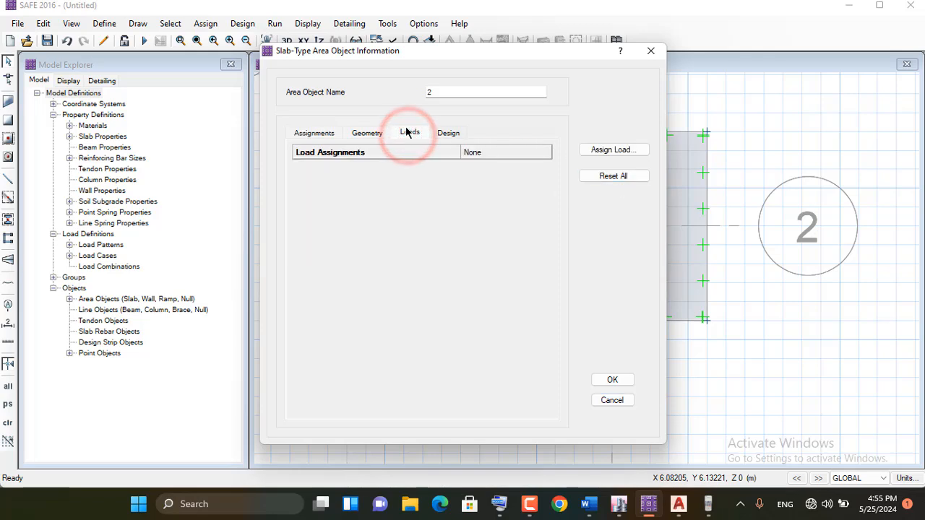
{"action": "left_click", "coordinate": [647, 50]}
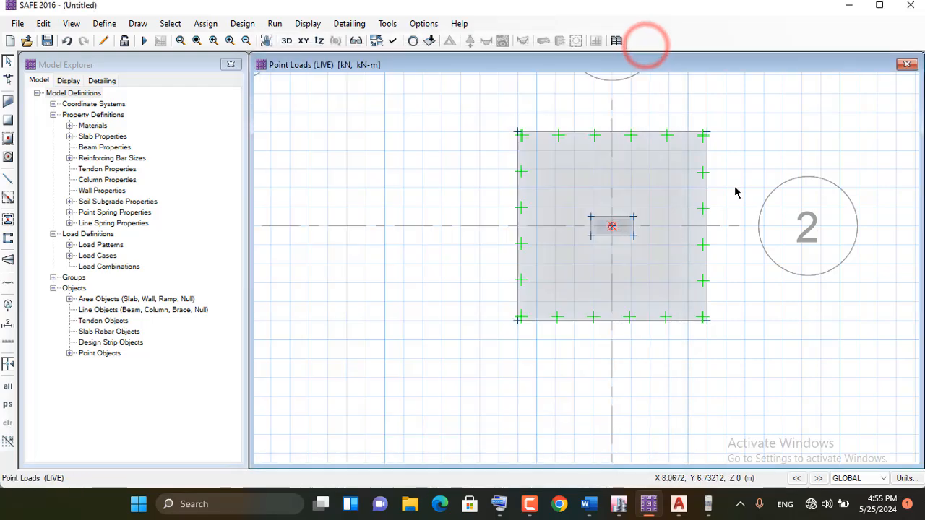
{"action": "left_click", "coordinate": [611, 228]}
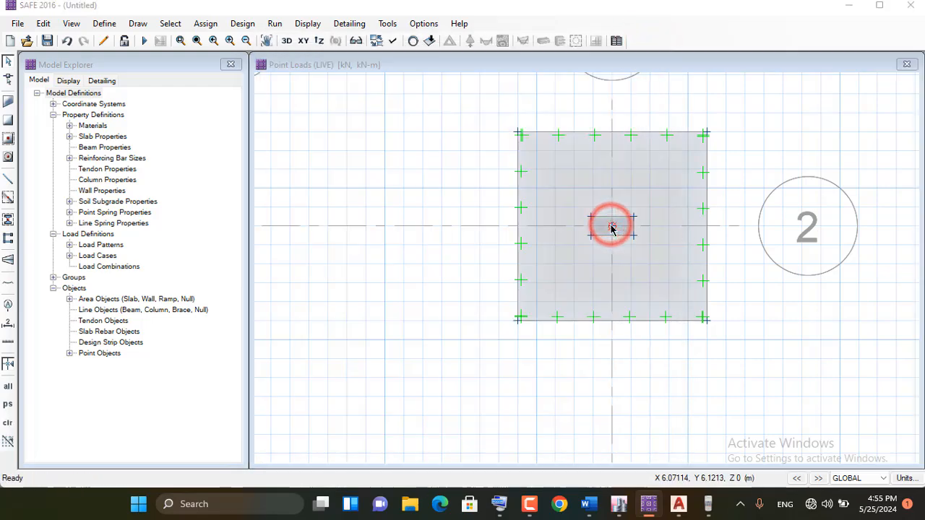
{"action": "right_click", "coordinate": [611, 228]}
{"action": "left_click", "coordinate": [410, 135]}
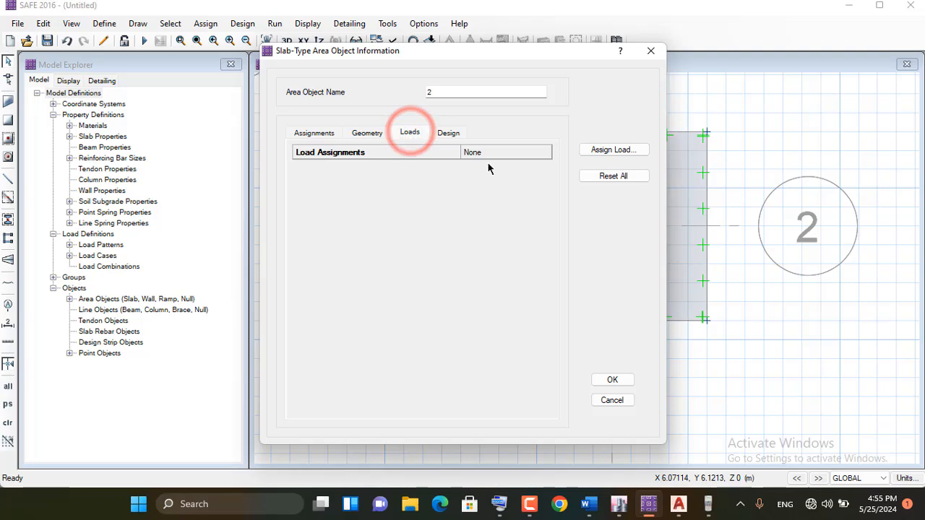
{"action": "left_click", "coordinate": [651, 51]}
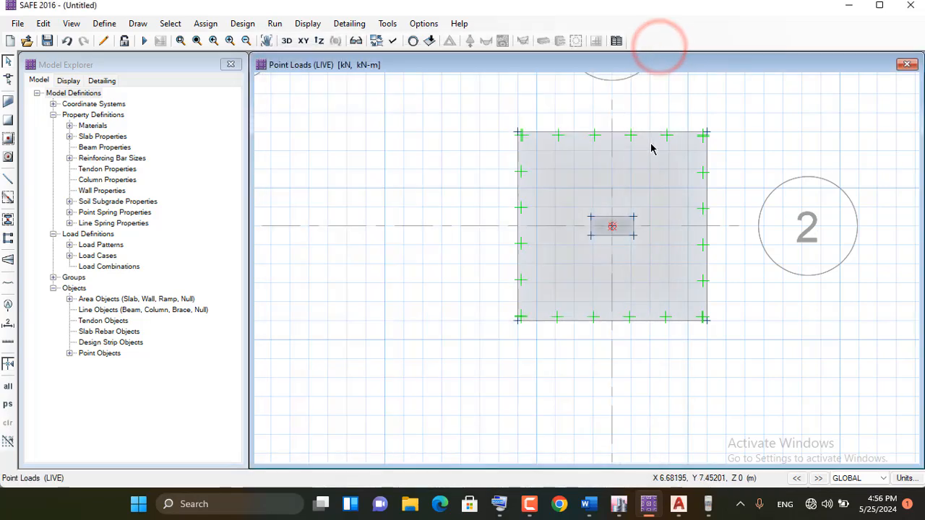
Review the DEAD and LIVE point loads assigned to the column's centre point in its object information
{"action": "left_click", "coordinate": [612, 227]}
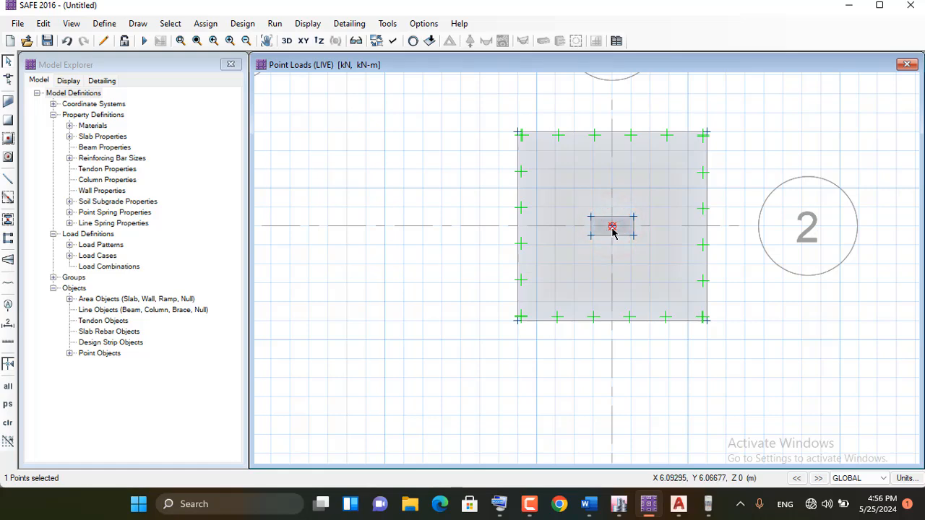
{"action": "right_click", "coordinate": [613, 230]}
{"action": "left_click", "coordinate": [410, 132]}
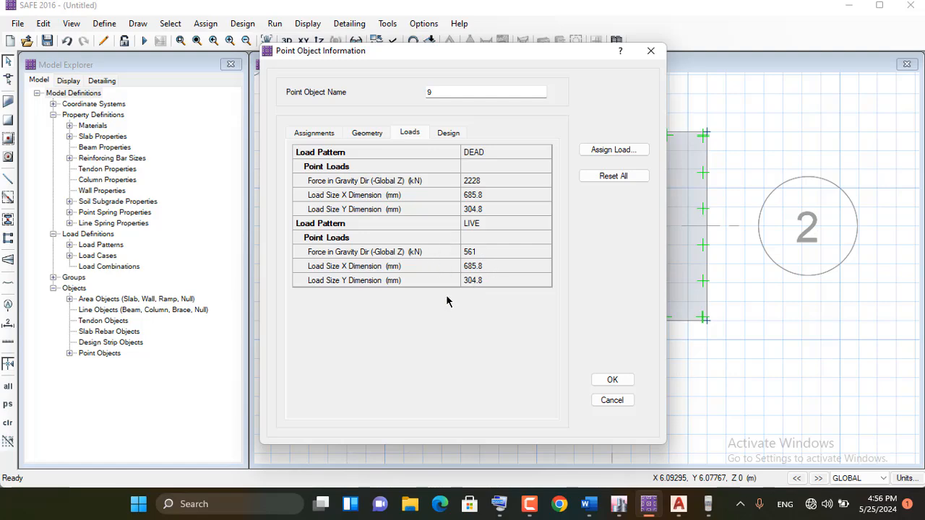
{"action": "left_click", "coordinate": [602, 383]}
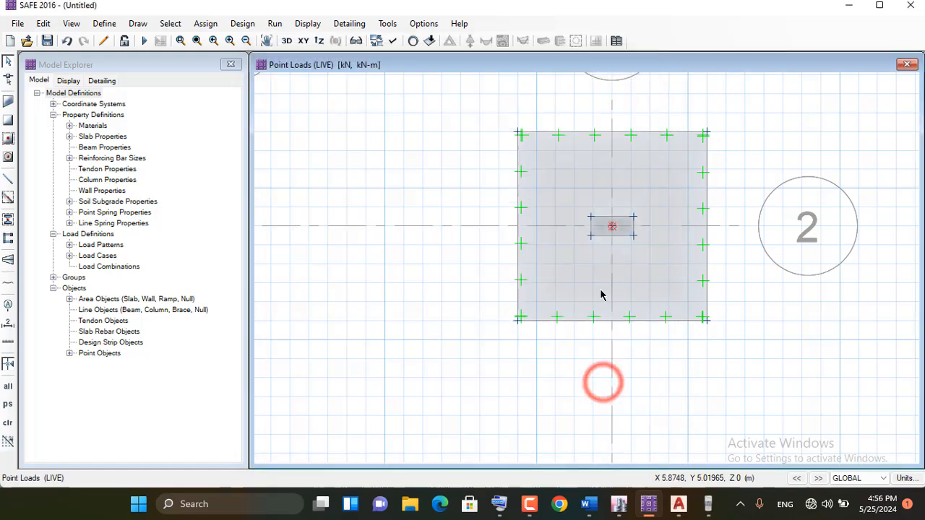
{"action": "left_click", "coordinate": [611, 227]}
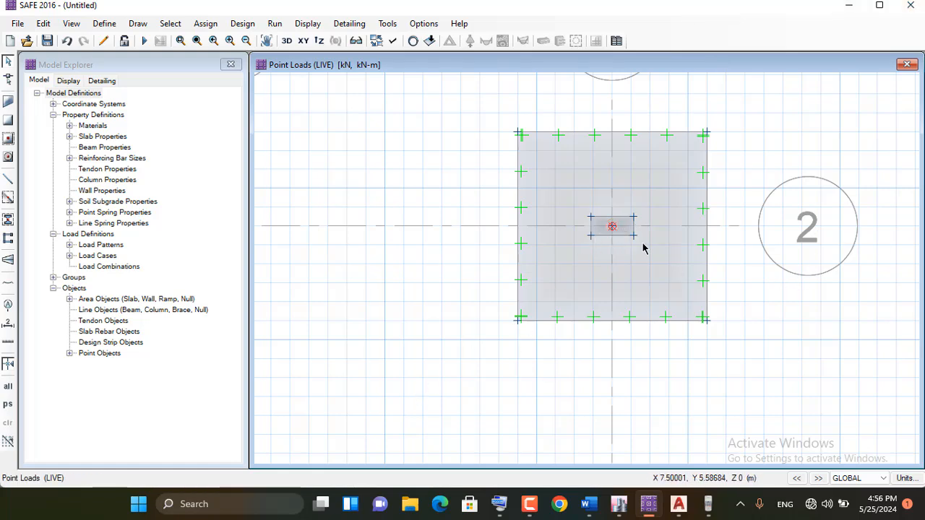
Switch to the Word procedure notes, highlight the "Draw Design Strips" line, and return to SAFE
{"action": "left_click", "coordinate": [350, 24]}
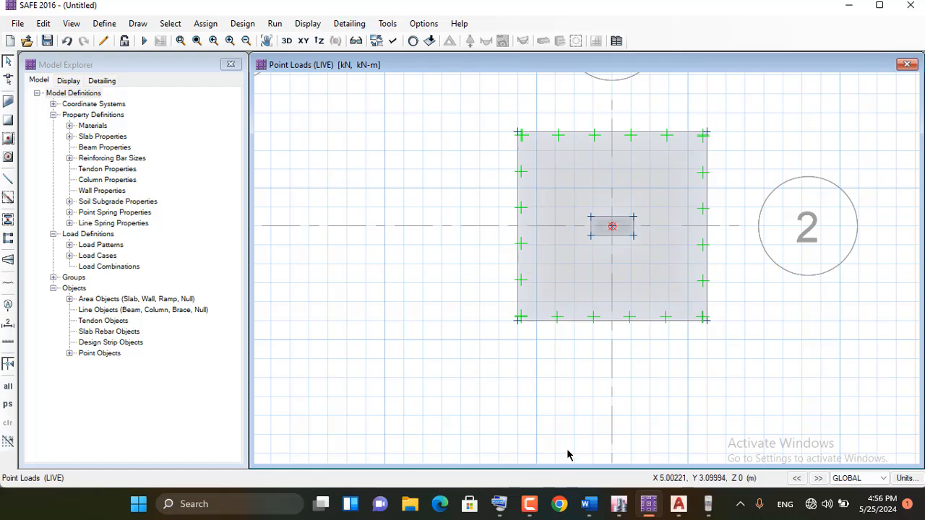
{"action": "left_click", "coordinate": [589, 504]}
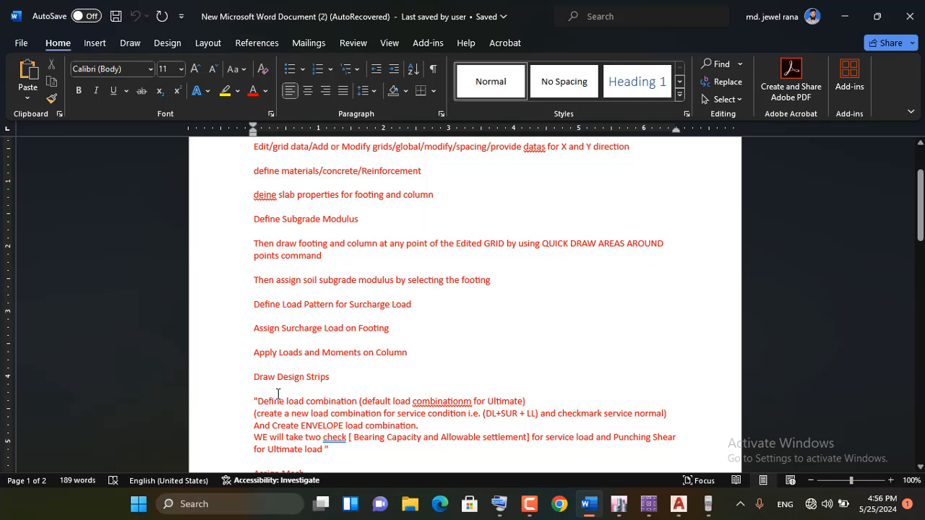
{"action": "left_click_drag", "start_coordinate": [255, 376], "coordinate": [357, 376]}
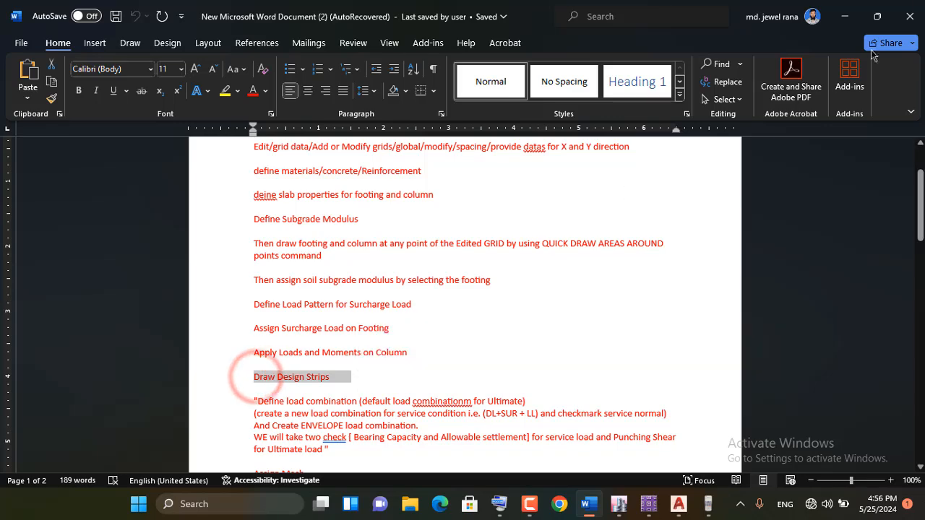
{"action": "left_click", "coordinate": [843, 21]}
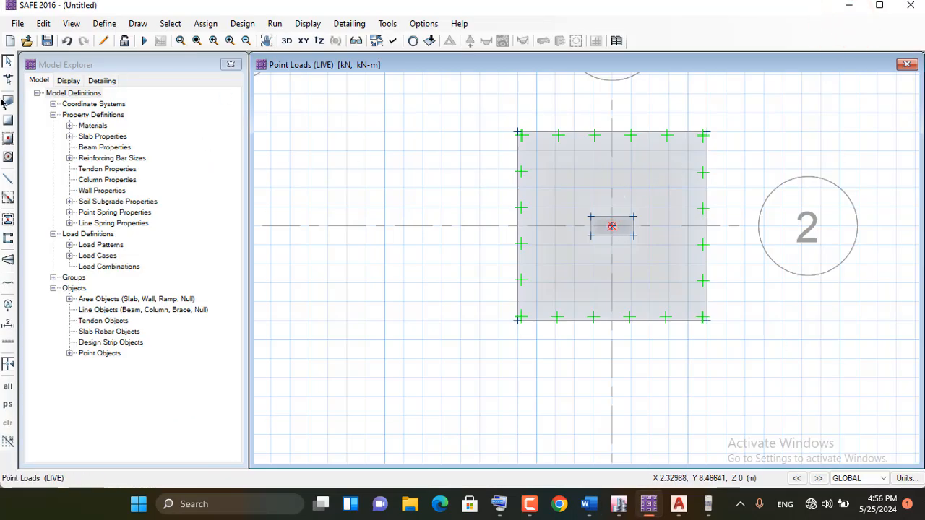
Draw a layer A column design strip 3.048 m long in X through the column, between the midpoints of the footing's opposite edges
{"action": "left_click", "coordinate": [4, 262]}
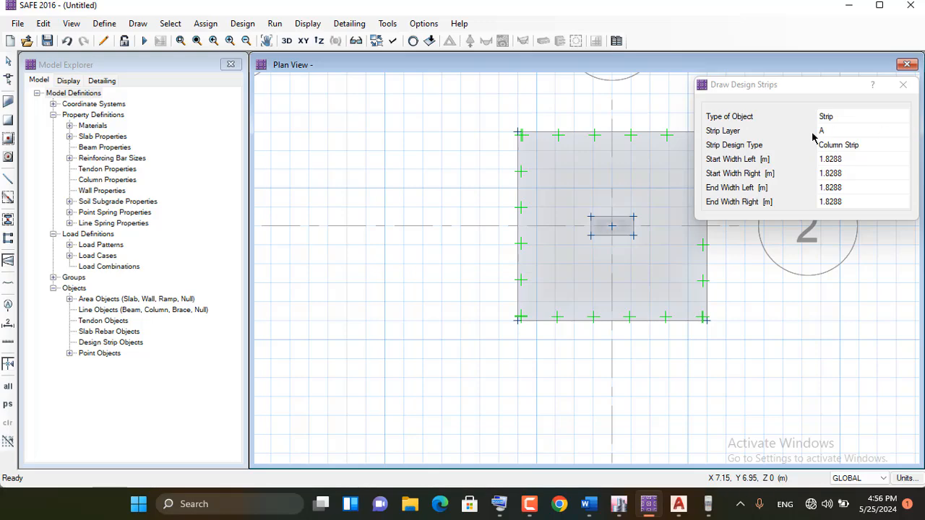
{"action": "scroll", "coordinate": [353, 188], "scroll_direction": "down", "scroll_amount": 1}
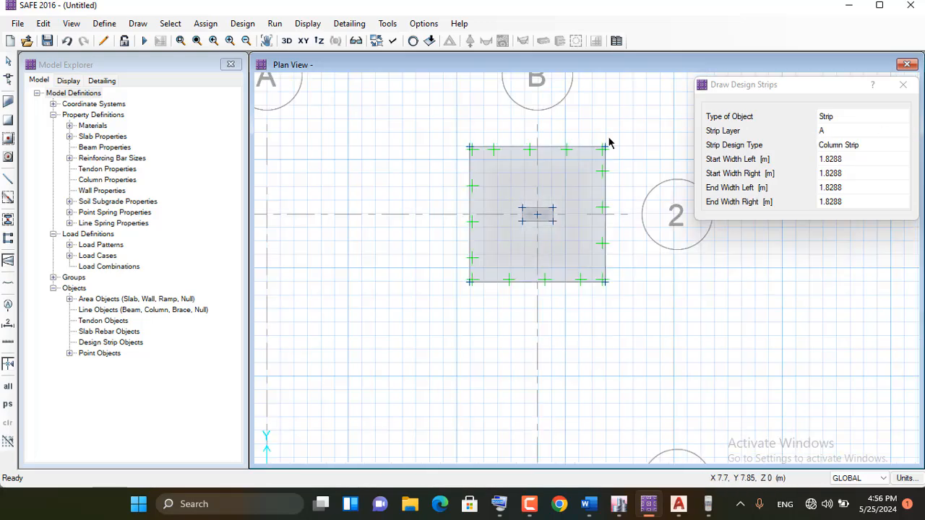
{"action": "scroll", "coordinate": [609, 138], "scroll_direction": "up", "scroll_amount": 1}
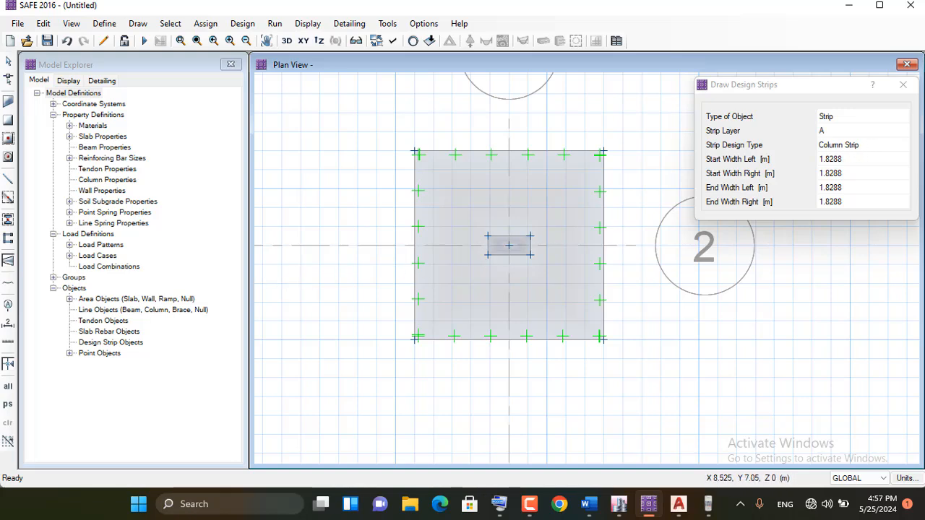
{"action": "left_click", "coordinate": [414, 245]}
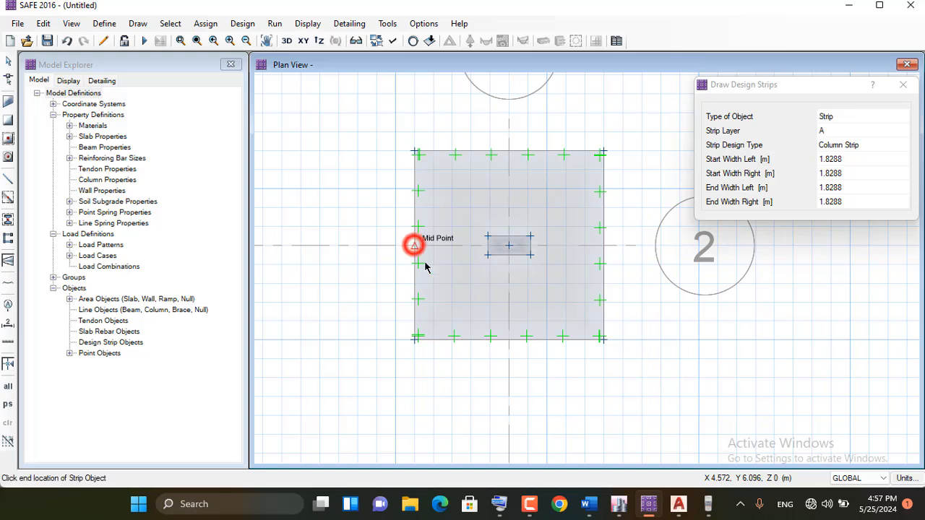
{"action": "left_click", "coordinate": [604, 246]}
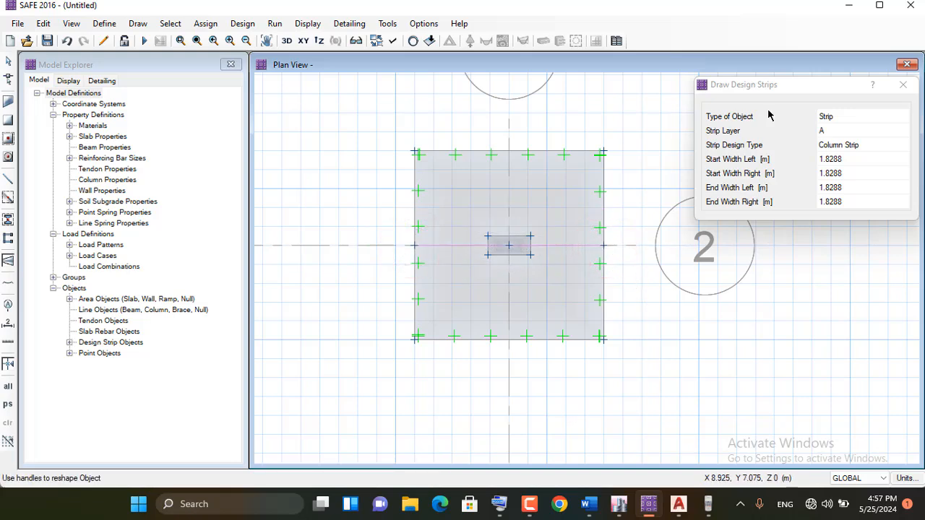
Draw a layer B column design strip 3.048 m long in Y through the column, between the midpoints of the footing's other two edges
{"action": "left_click", "coordinate": [846, 130]}
{"action": "left_click", "coordinate": [857, 130]}
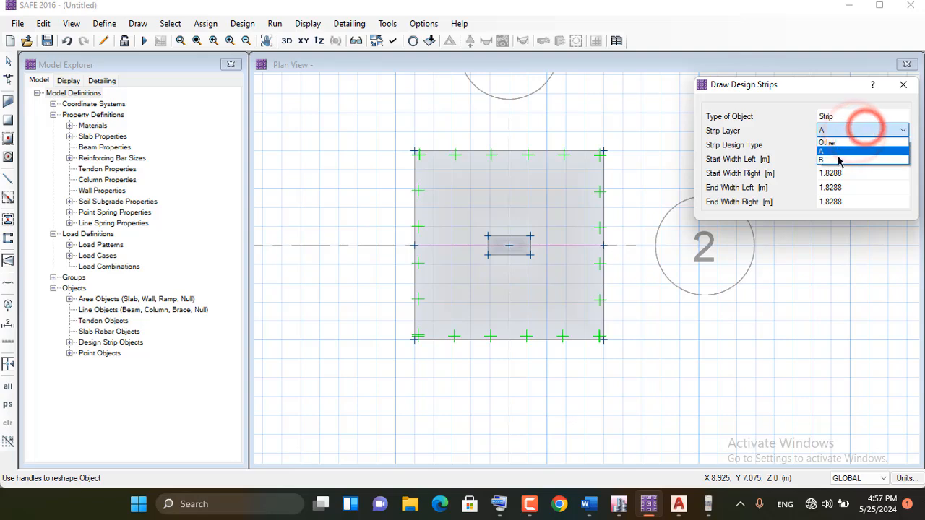
{"action": "left_click", "coordinate": [834, 163]}
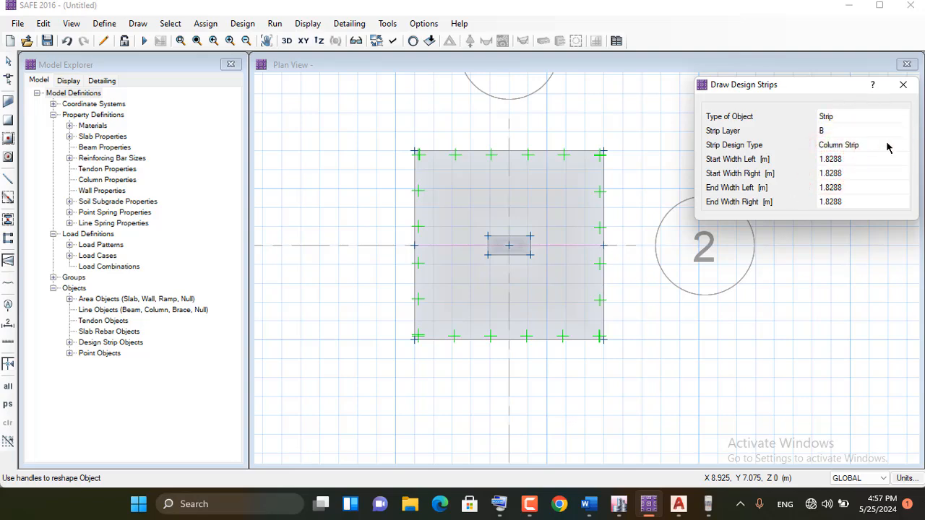
{"action": "left_click", "coordinate": [508, 153]}
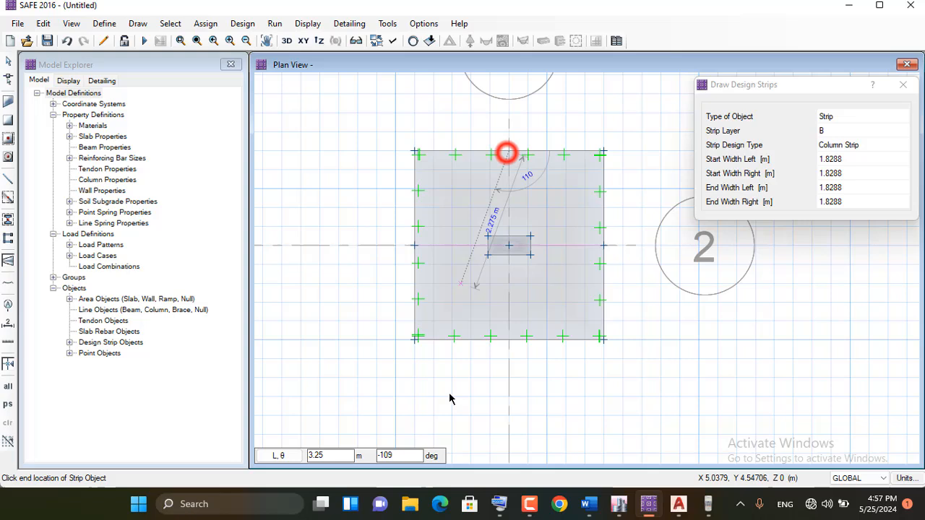
{"action": "left_click", "coordinate": [508, 339]}
{"action": "key", "text": "Return"}
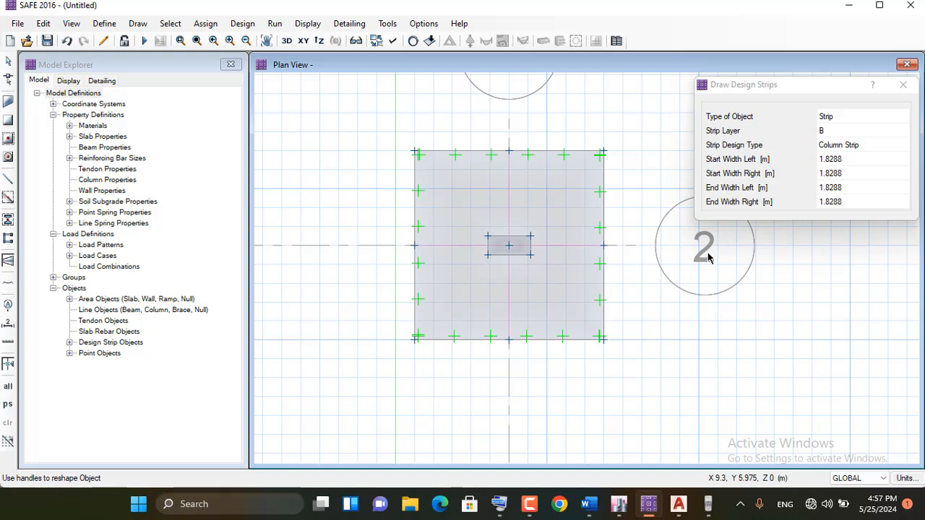
{"action": "left_click", "coordinate": [8, 62]}
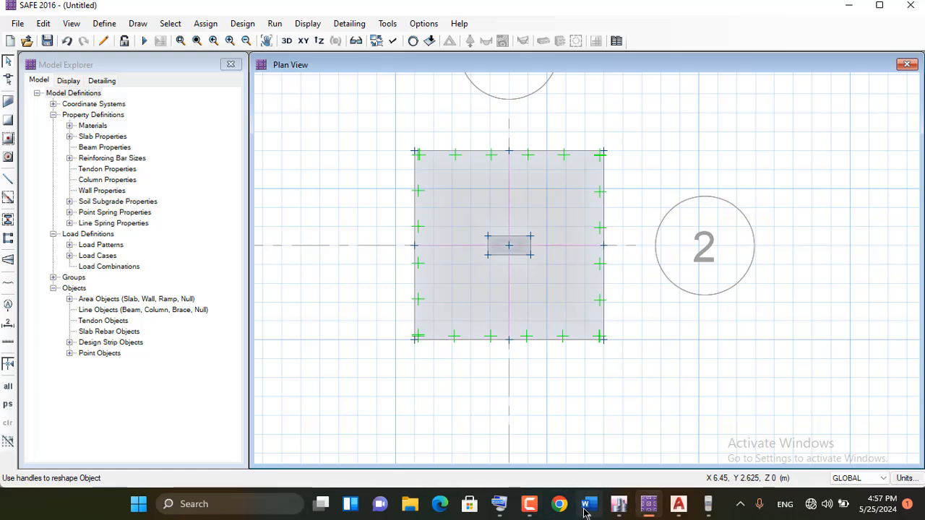
Switch to the Word procedure notes, read the load combination instructions below "Draw Design Strips", and return to SAFE
{"action": "mouse_move", "coordinate": [587, 506]}
{"action": "left_click", "coordinate": [594, 448]}
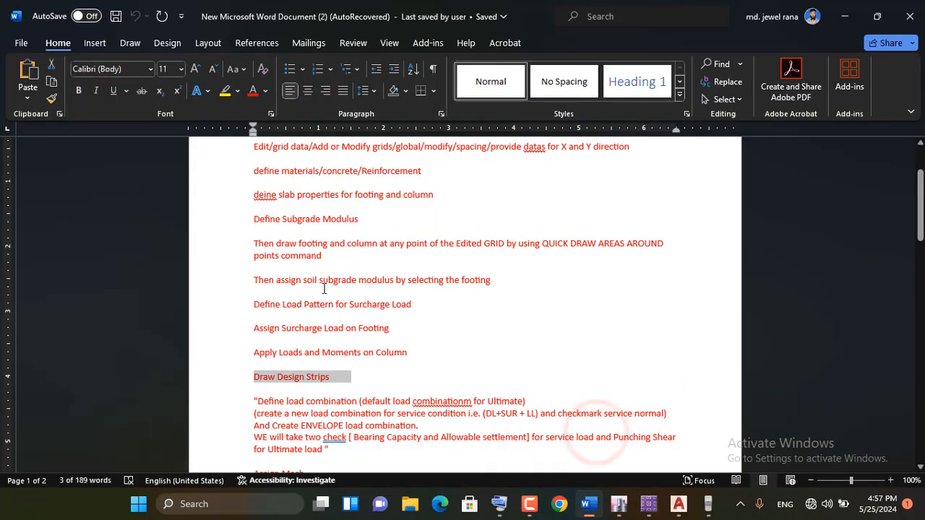
{"action": "scroll", "coordinate": [323, 289], "scroll_direction": "down", "scroll_amount": 1}
{"action": "left_click", "coordinate": [843, 16]}
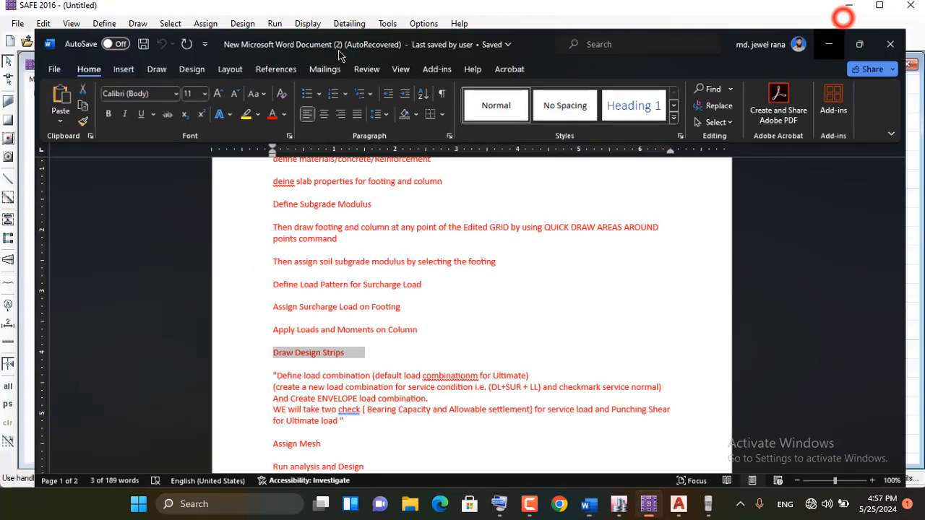
Add the default design load combinations for Strength (Ultimate) only, excluding the Service - Initial, Normal and Long Term types
{"action": "left_click", "coordinate": [104, 23]}
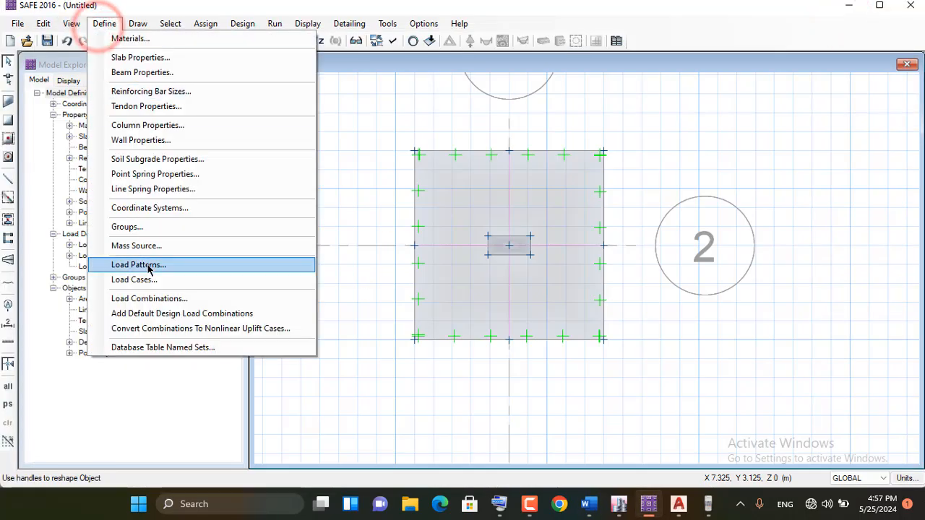
{"action": "left_click", "coordinate": [151, 298]}
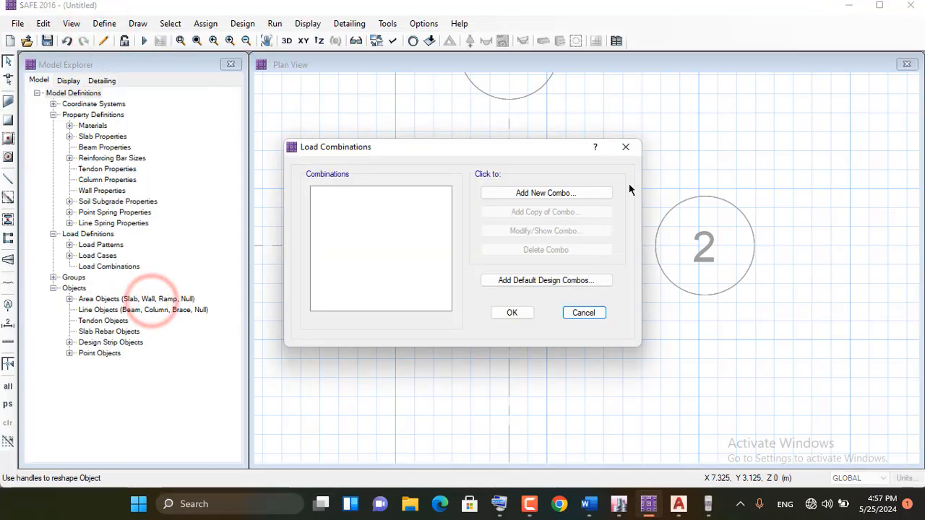
{"action": "left_click", "coordinate": [554, 283]}
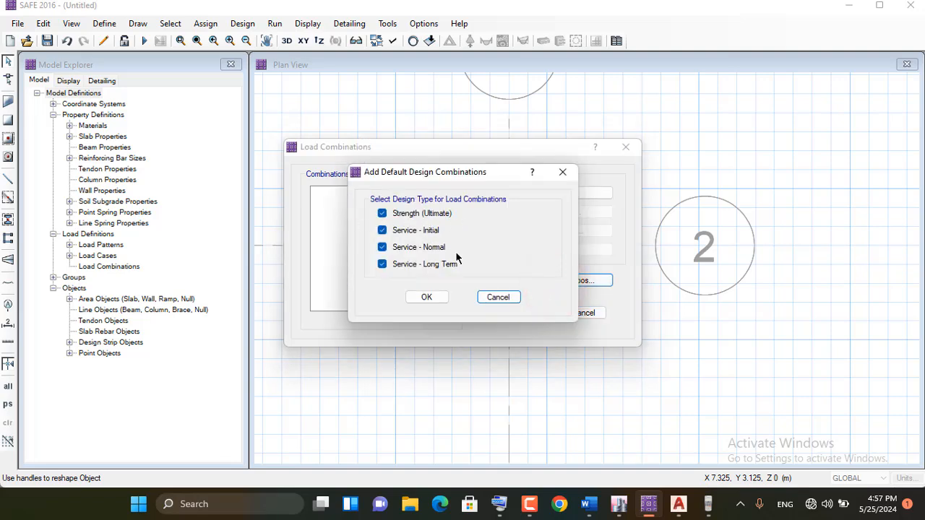
{"action": "left_click", "coordinate": [413, 230]}
{"action": "left_click", "coordinate": [408, 247]}
{"action": "left_click", "coordinate": [410, 264]}
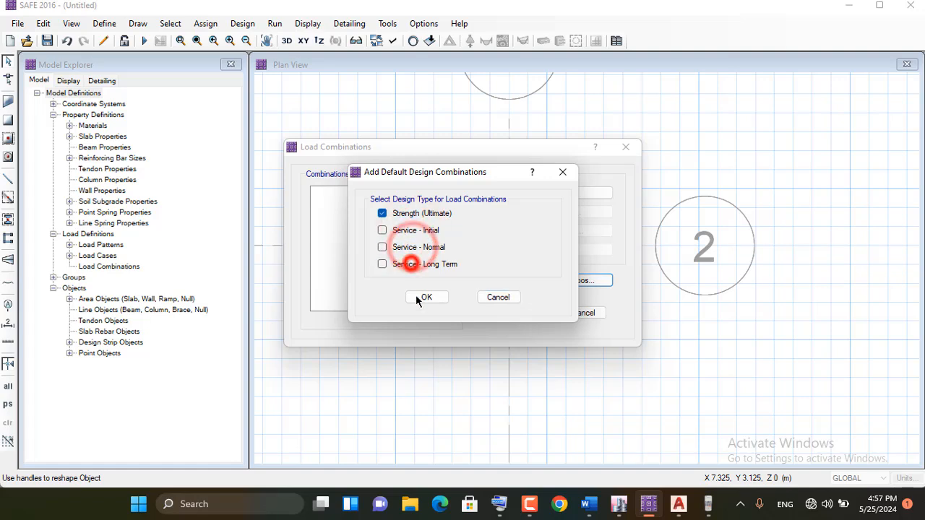
{"action": "left_click", "coordinate": [424, 297]}
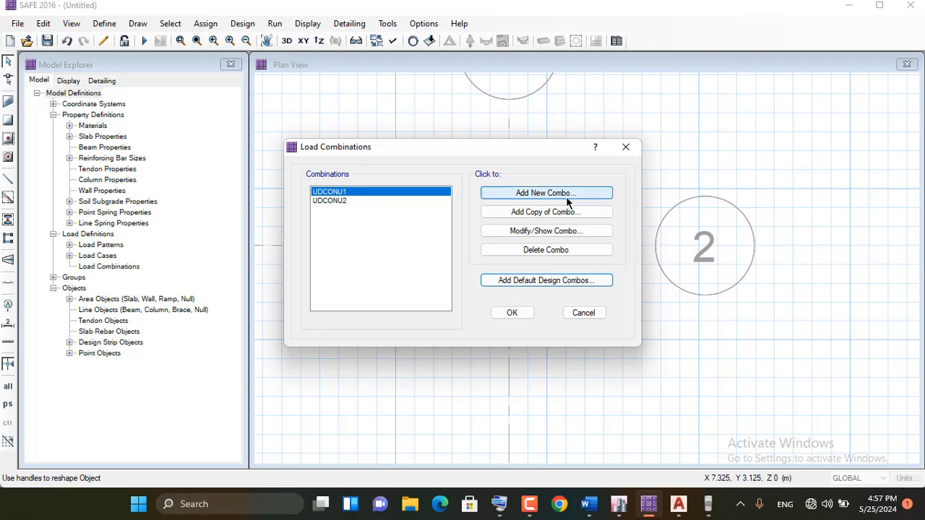
Create a new load combination and name it DL+LL+SUR
{"action": "left_click", "coordinate": [545, 193]}
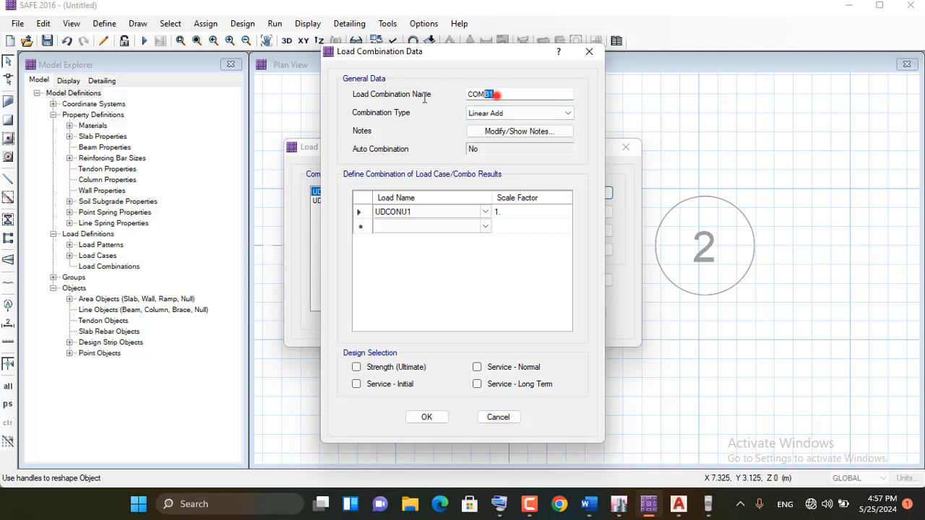
{"action": "left_click_drag", "start_coordinate": [424, 98], "coordinate": [250, 114]}
{"action": "left_click_drag", "start_coordinate": [507, 95], "coordinate": [395, 135]}
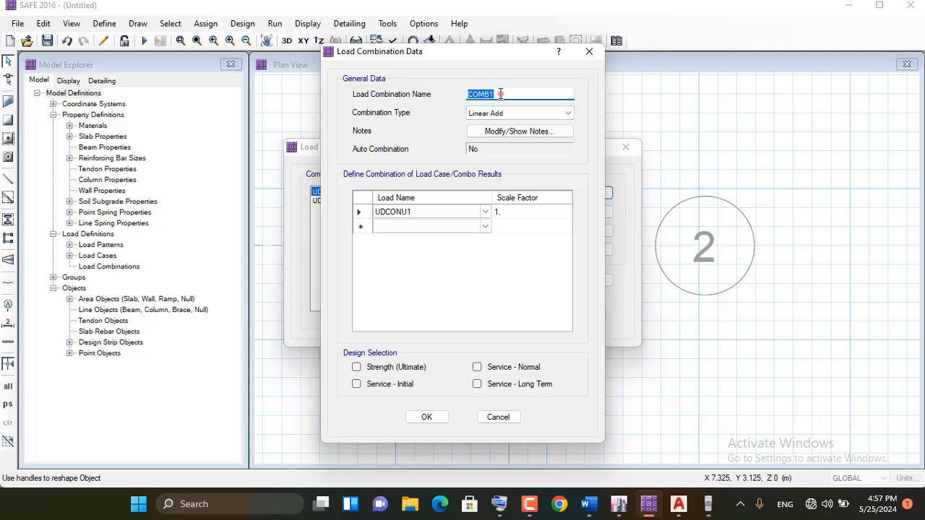
{"action": "left_click_drag", "start_coordinate": [500, 94], "coordinate": [380, 98]}
{"action": "left_click_drag", "start_coordinate": [491, 94], "coordinate": [456, 105]}
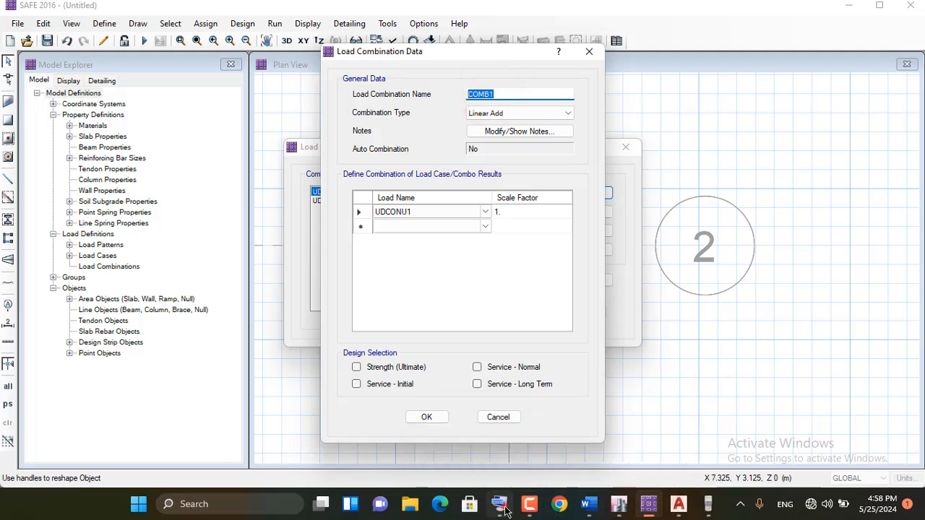
{"action": "left_click", "coordinate": [528, 506]}
{"action": "left_click", "coordinate": [496, 94]}
{"action": "double_click", "coordinate": [495, 93]}
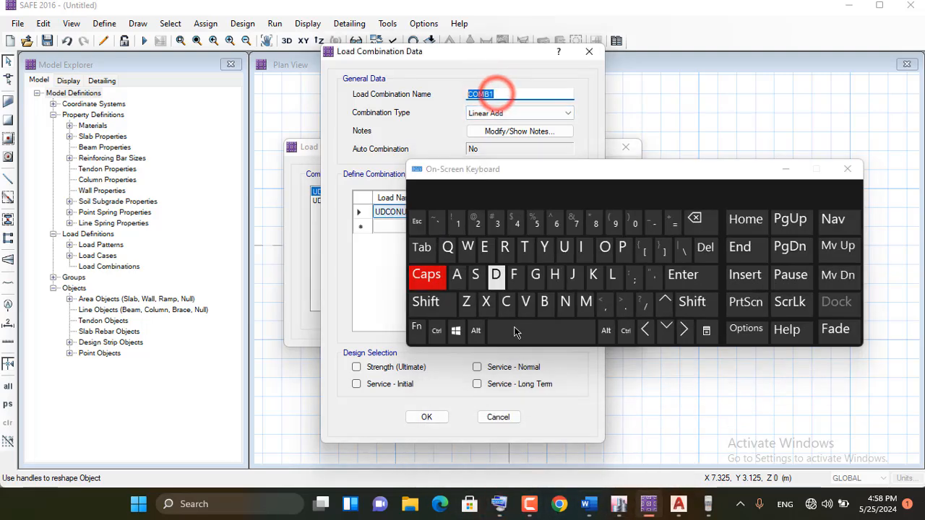
{"action": "left_click", "coordinate": [496, 274]}
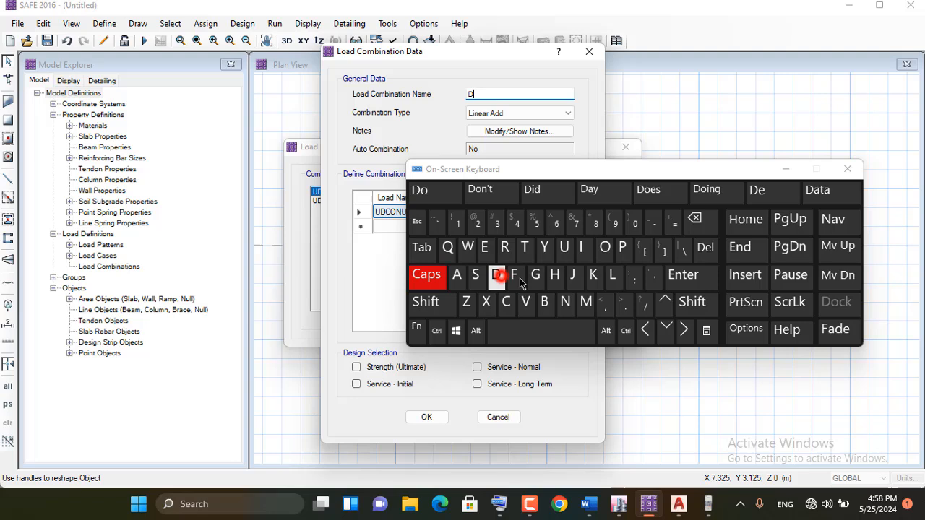
{"action": "left_click", "coordinate": [612, 275]}
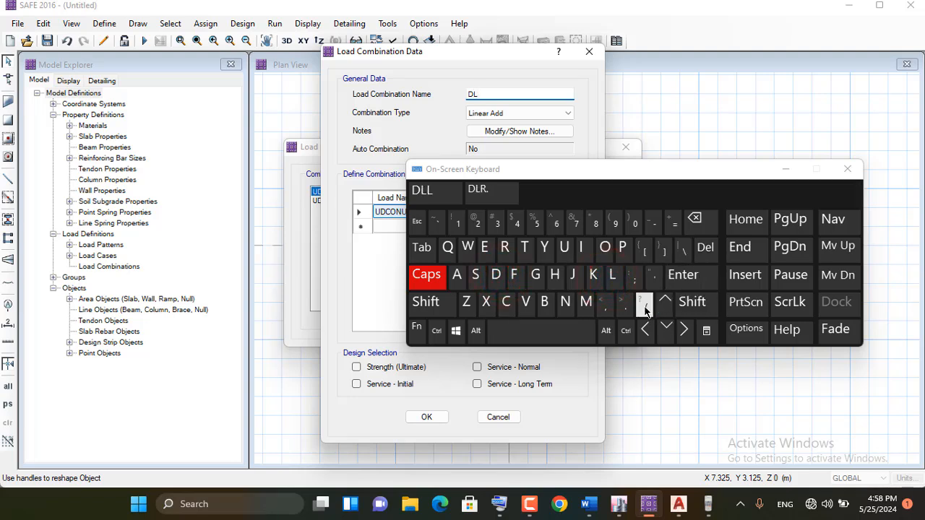
{"action": "left_click", "coordinate": [674, 225]}
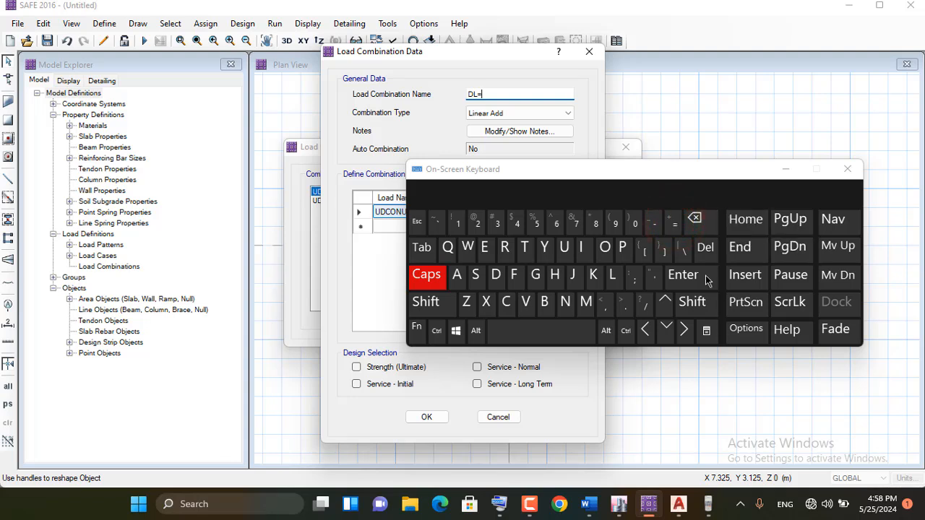
{"action": "left_click", "coordinate": [695, 218]}
{"action": "left_click", "coordinate": [692, 304]}
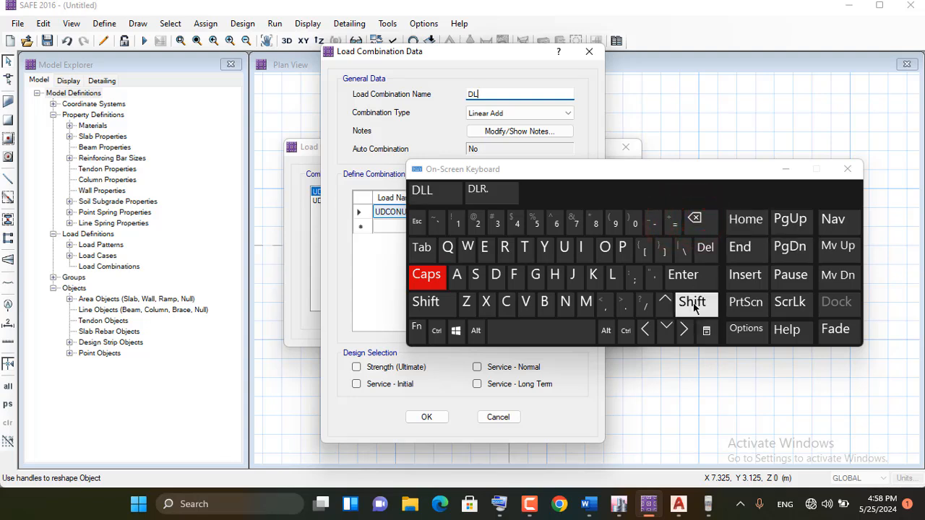
{"action": "left_click", "coordinate": [674, 222]}
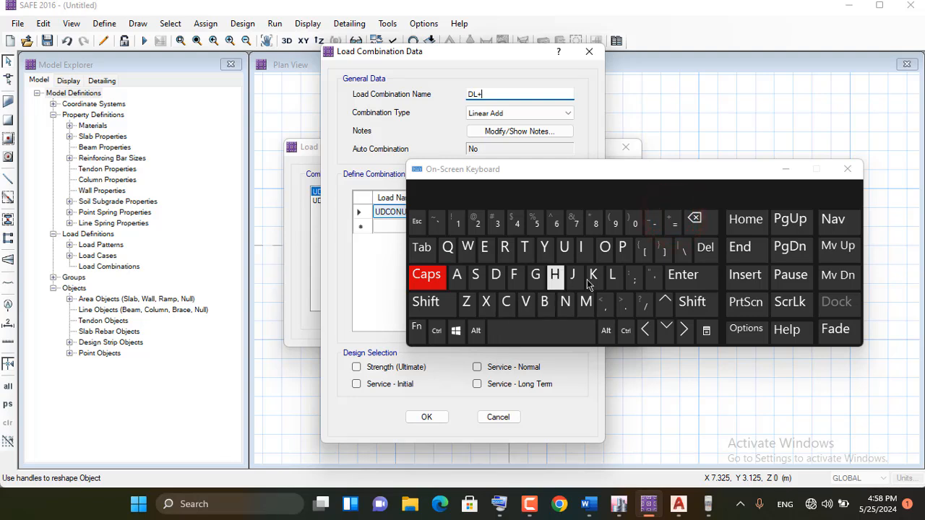
{"action": "left_click", "coordinate": [695, 302]}
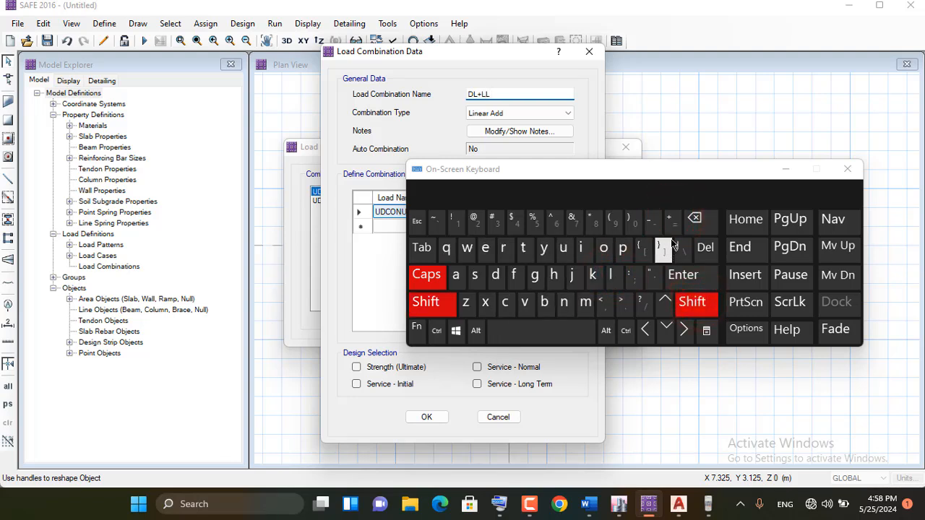
{"action": "left_click", "coordinate": [669, 219]}
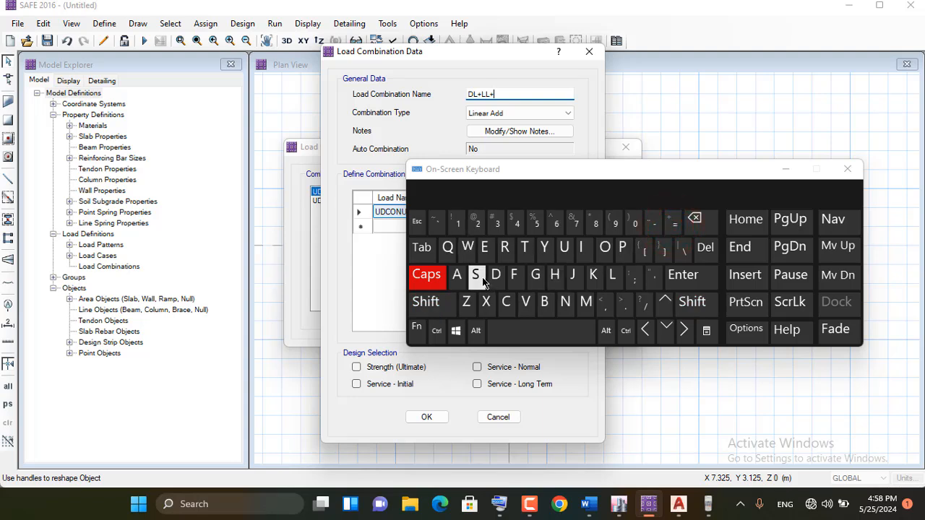
{"action": "left_click", "coordinate": [477, 278]}
{"action": "left_click", "coordinate": [564, 249]}
{"action": "left_click", "coordinate": [505, 253]}
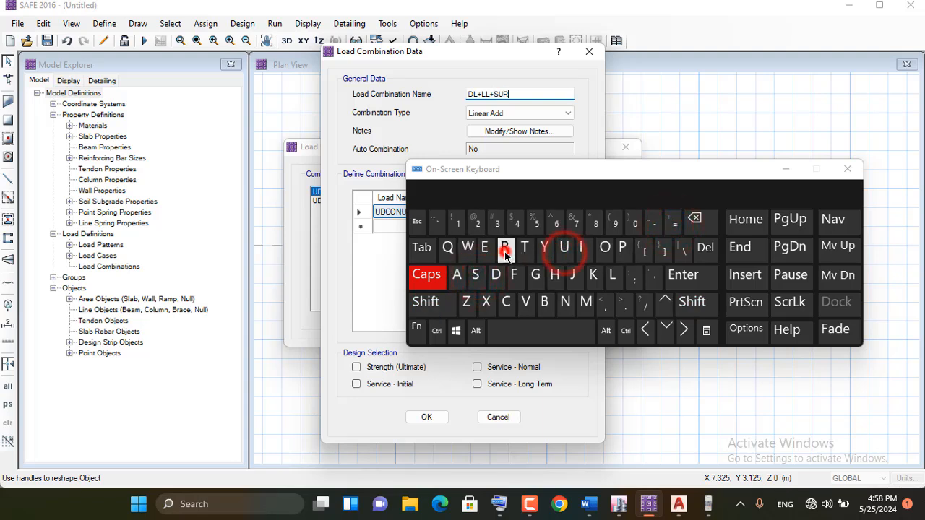
{"action": "left_click", "coordinate": [786, 169]}
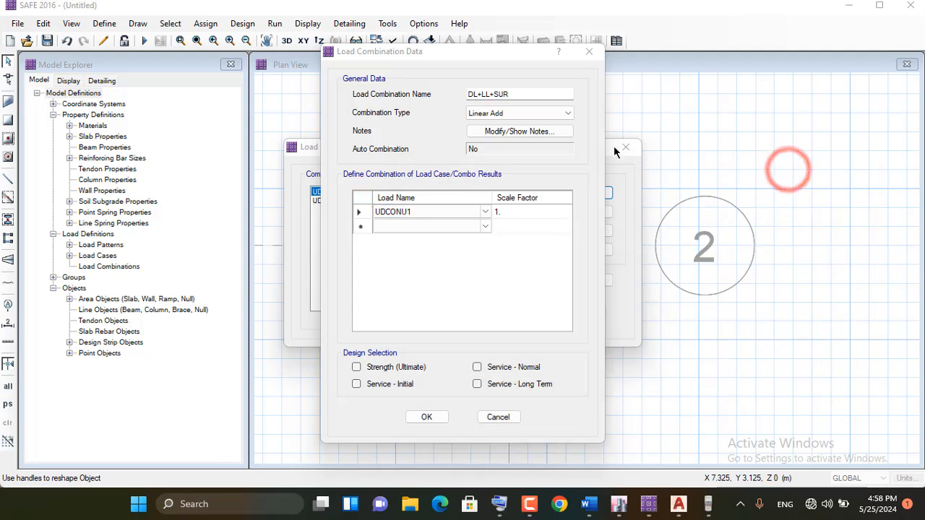
Define the combination from the DEAD, SUR and LIVE load cases, each with a scale factor of 1
{"action": "left_click", "coordinate": [452, 213]}
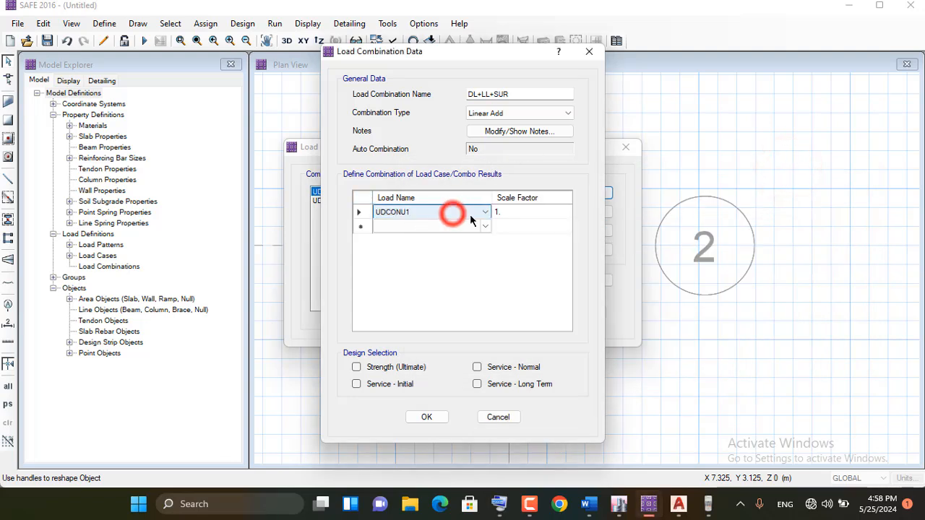
{"action": "left_click", "coordinate": [484, 212]}
{"action": "left_click", "coordinate": [418, 243]}
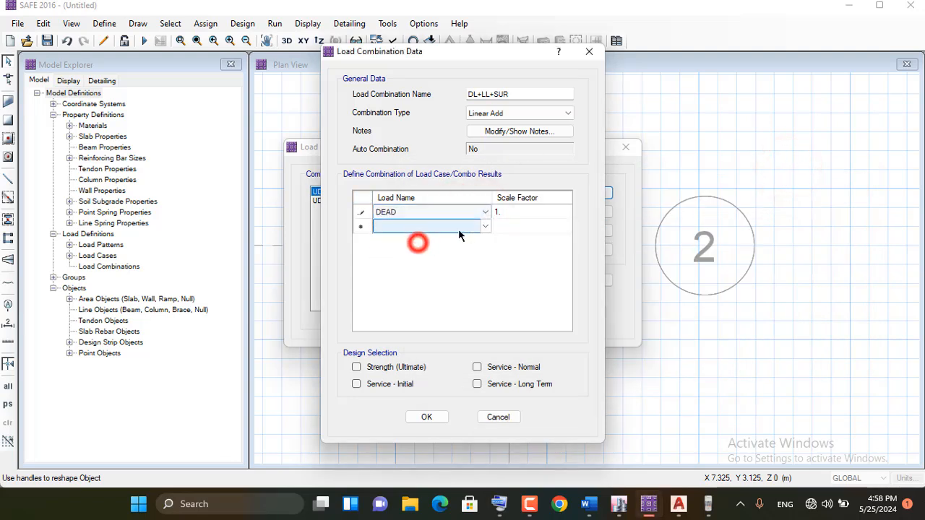
{"action": "left_click", "coordinate": [485, 227]}
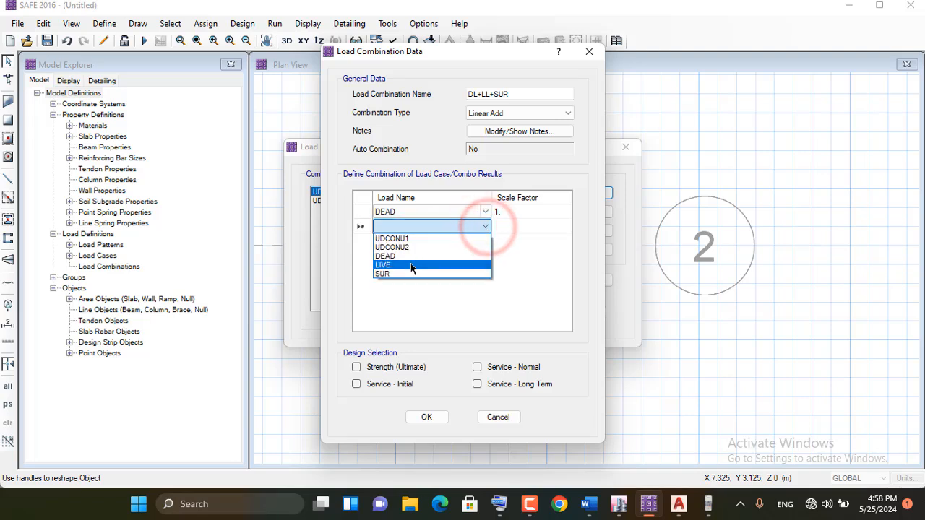
{"action": "left_click", "coordinate": [405, 273]}
{"action": "left_click", "coordinate": [484, 242]}
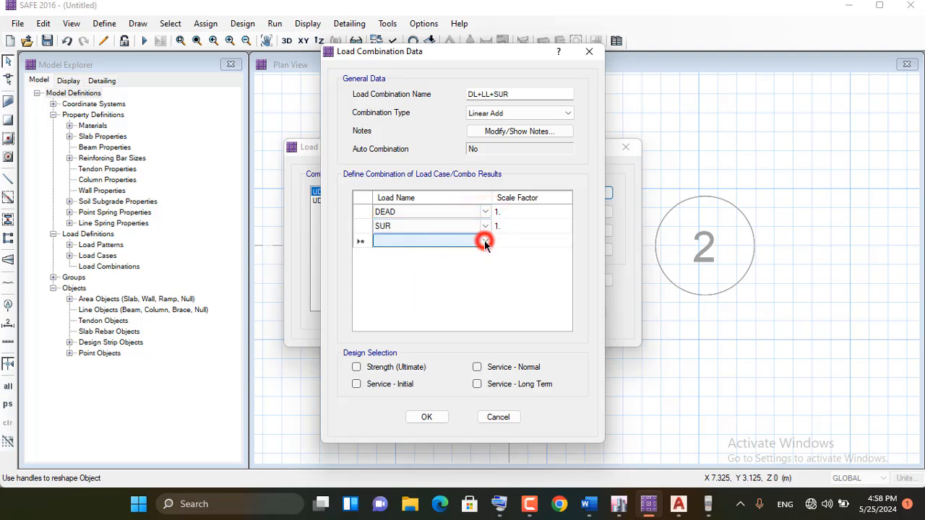
{"action": "left_click", "coordinate": [484, 242]}
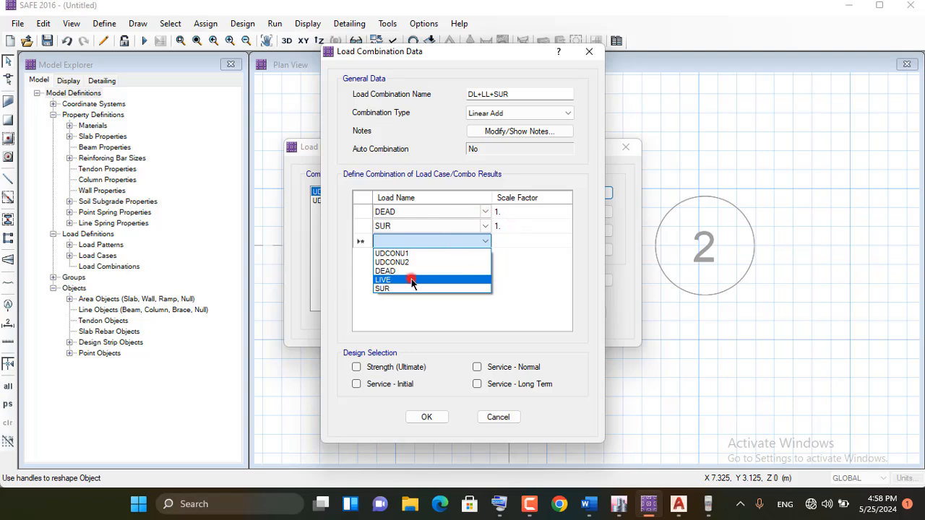
{"action": "left_click", "coordinate": [412, 280]}
{"action": "left_click", "coordinate": [509, 240]}
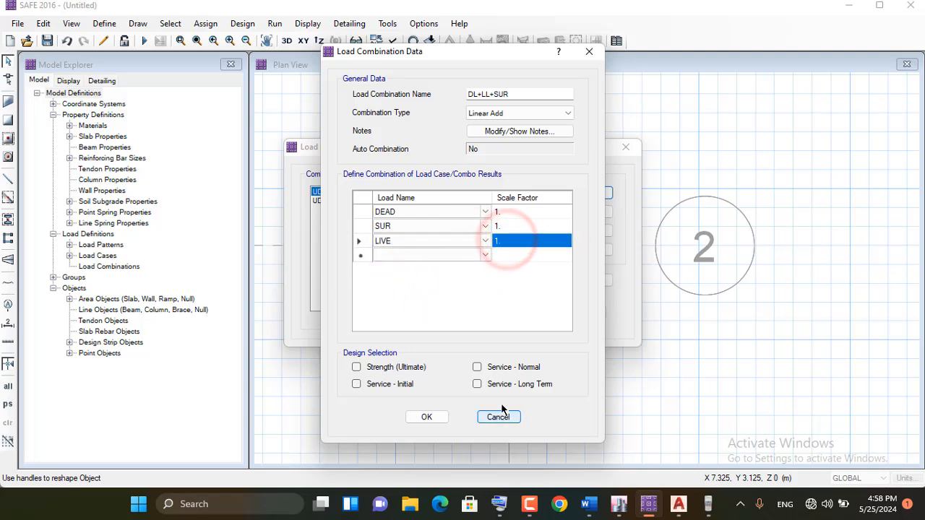
Mark the DL+LL+SUR combination for Service - Normal design and accept the load combinations
{"action": "left_click", "coordinate": [476, 367]}
{"action": "left_click", "coordinate": [429, 417]}
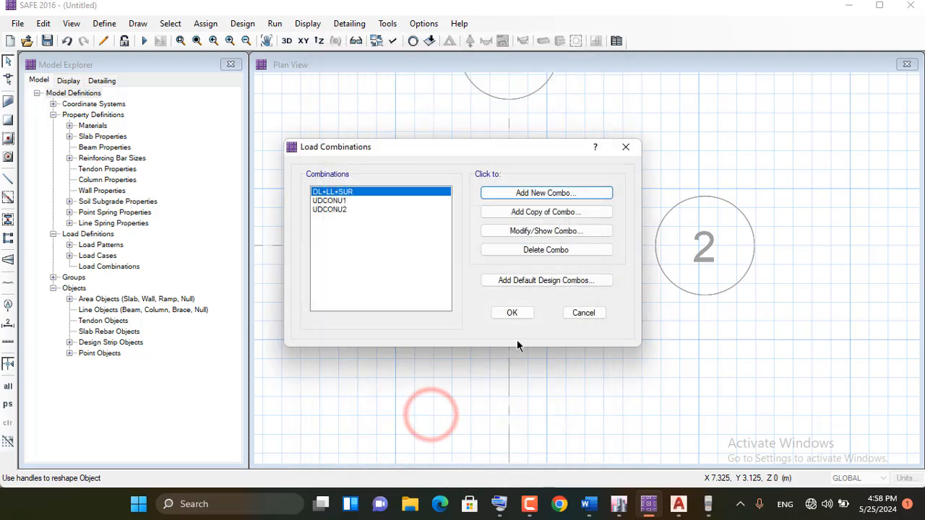
{"action": "left_click", "coordinate": [512, 313]}
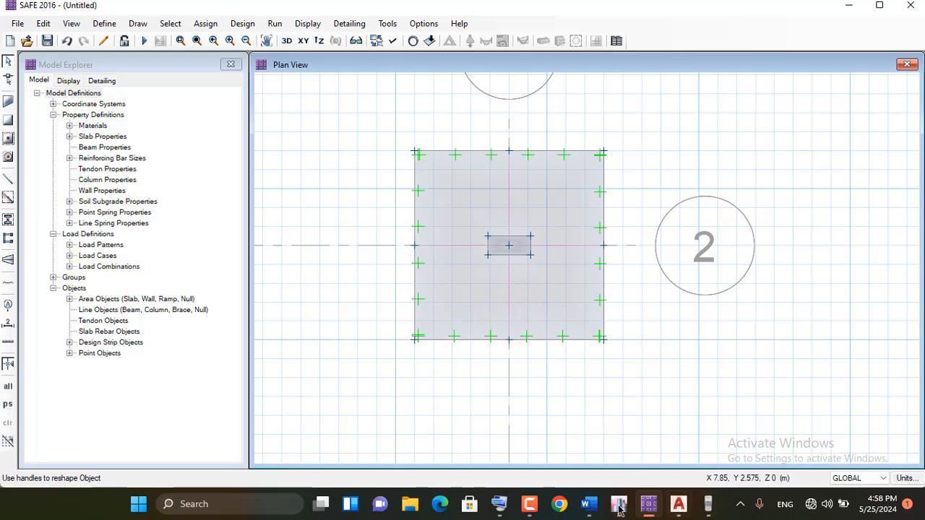
Switch to the Word procedure notes, highlight the "Assign Mesh" line, and return to SAFE
{"action": "left_click", "coordinate": [589, 504]}
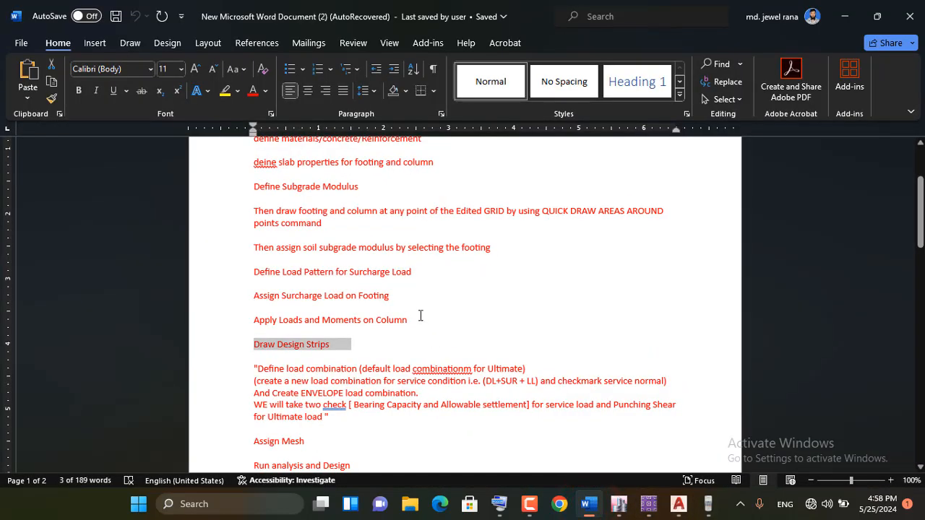
{"action": "scroll", "coordinate": [420, 316], "scroll_direction": "down", "scroll_amount": 2}
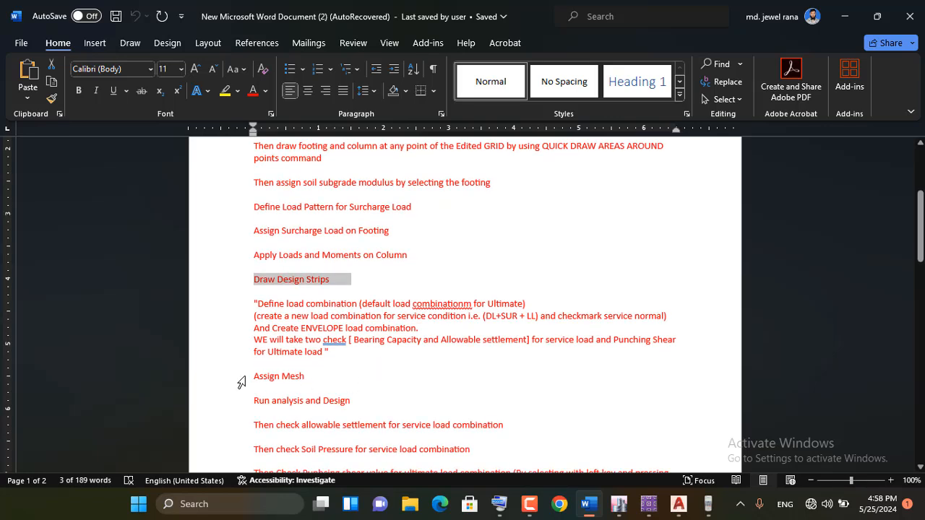
{"action": "left_click_drag", "start_coordinate": [244, 376], "coordinate": [261, 395]}
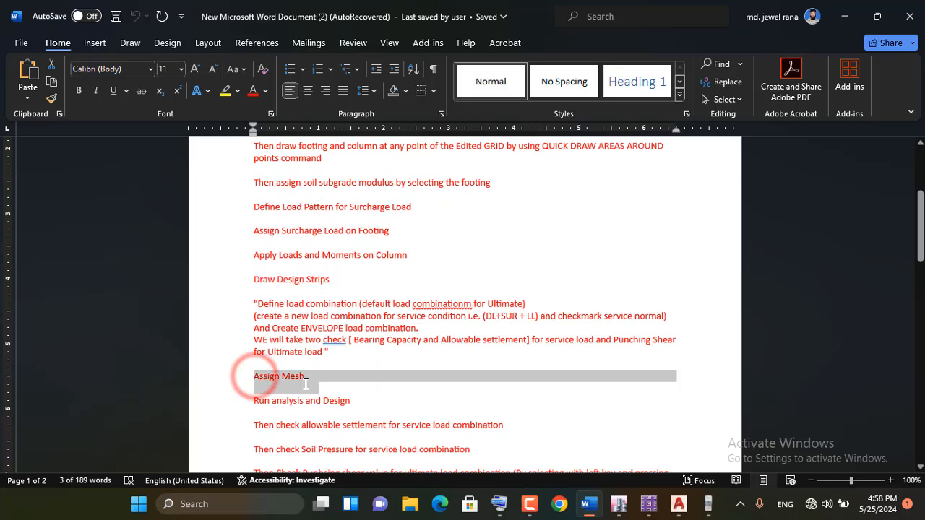
{"action": "left_click", "coordinate": [381, 388]}
{"action": "left_click", "coordinate": [842, 17]}
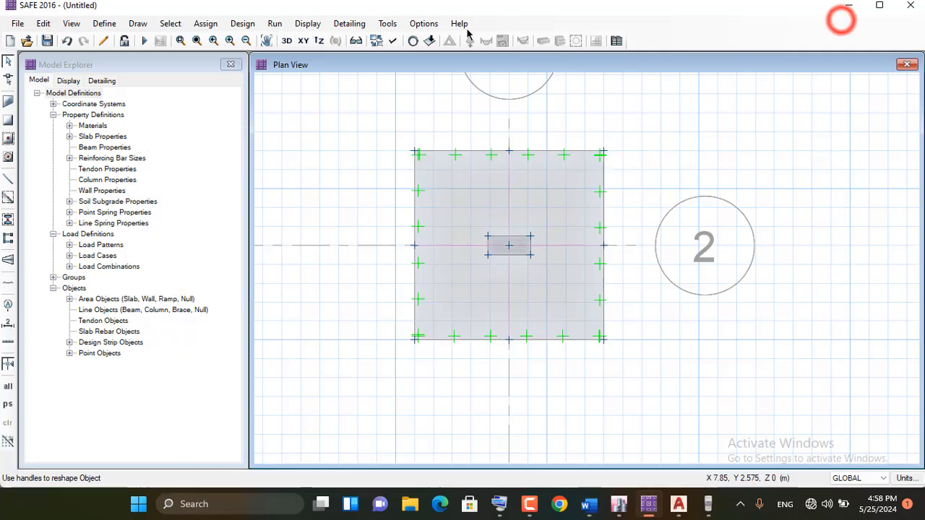
Set the automatic slab mesh's approximate maximum size to 0.5 m, keeping the rectangular mesh, and accept the mesh options
{"action": "left_click", "coordinate": [556, 190]}
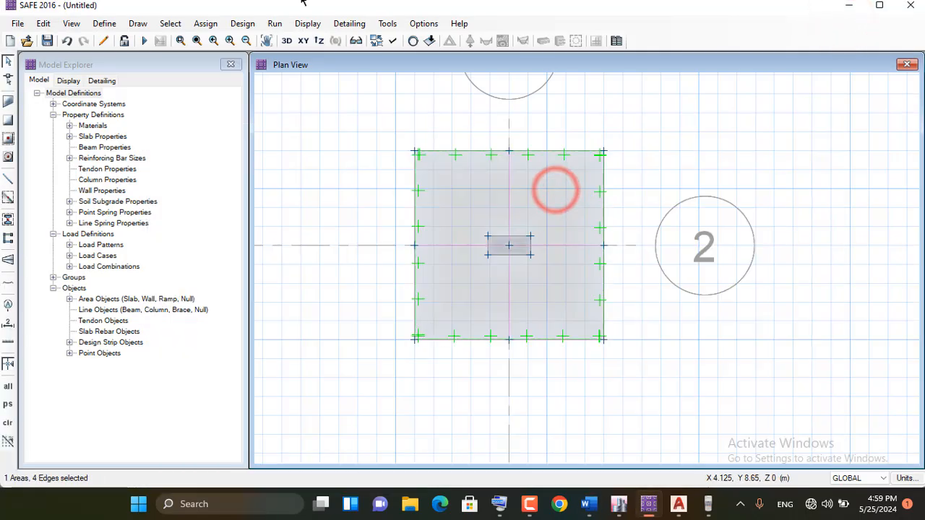
{"action": "left_click", "coordinate": [542, 187]}
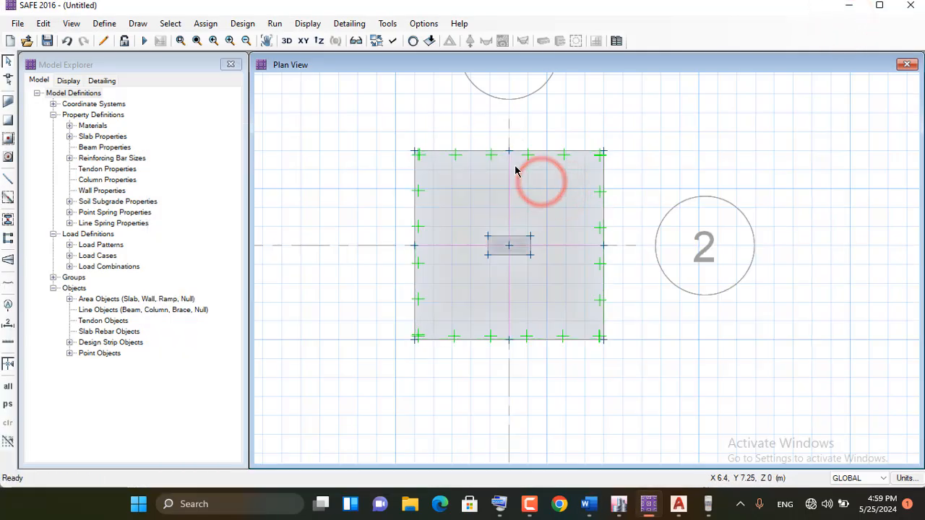
{"action": "left_click", "coordinate": [272, 28]}
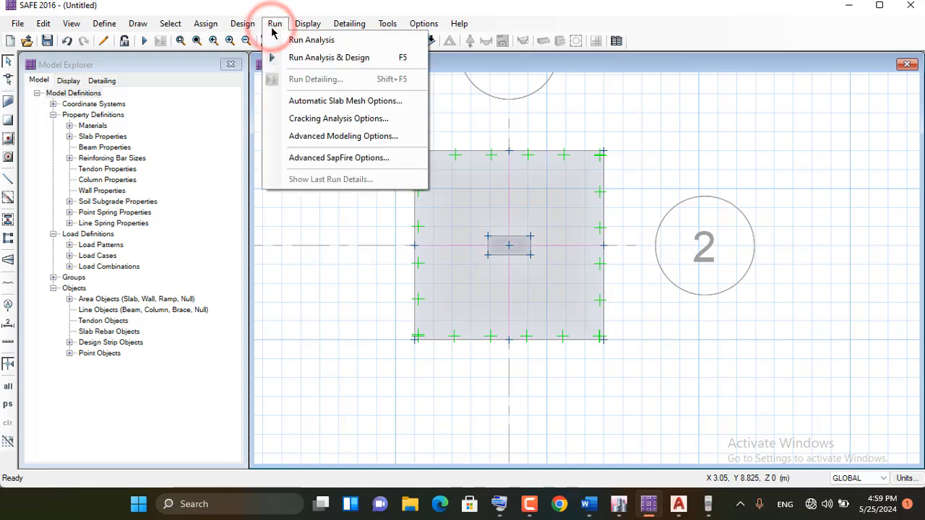
{"action": "left_click", "coordinate": [370, 107]}
{"action": "left_click_drag", "start_coordinate": [397, 137], "coordinate": [504, 58]}
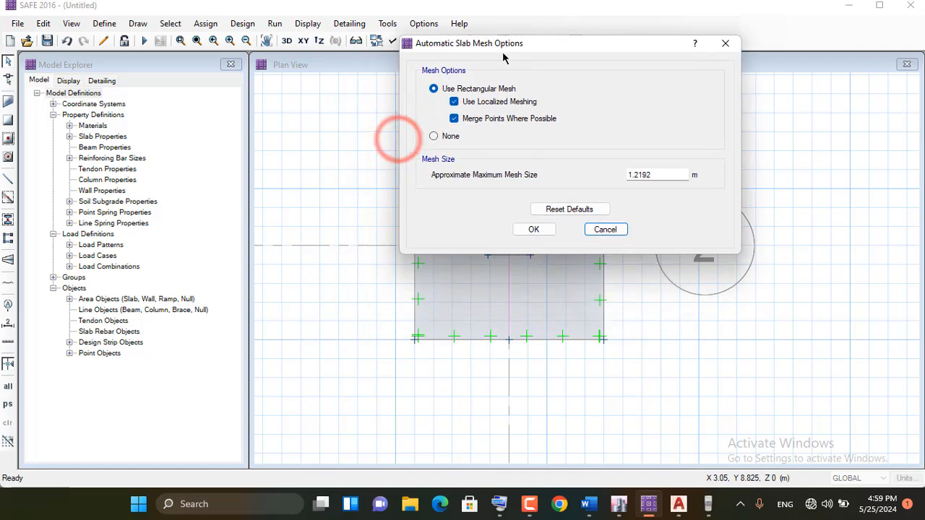
{"action": "double_click", "coordinate": [668, 174]}
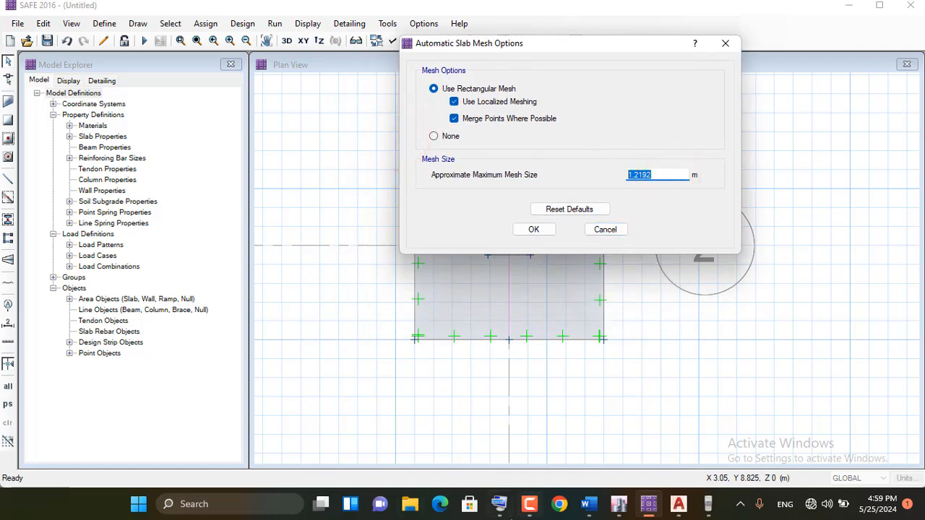
{"action": "left_click", "coordinate": [498, 503]}
{"action": "left_click_drag", "start_coordinate": [687, 170], "coordinate": [662, 291]}
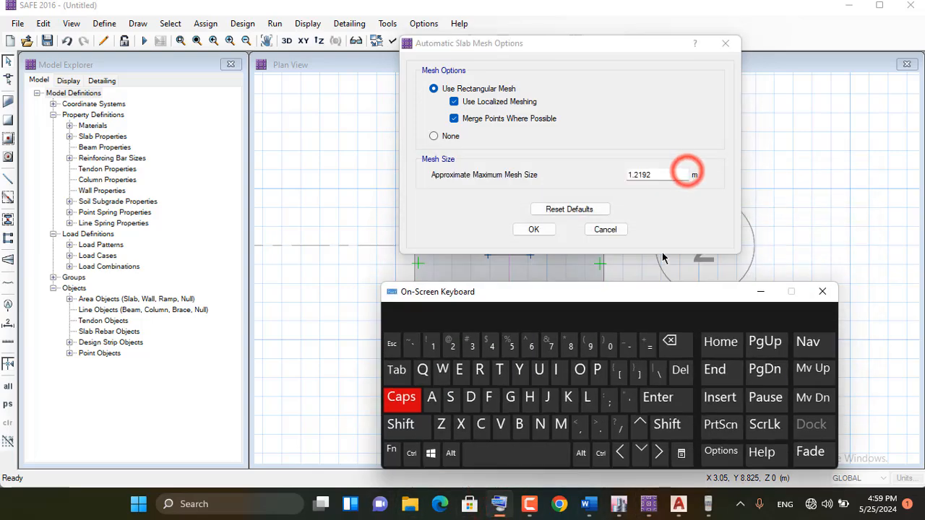
{"action": "double_click", "coordinate": [656, 174]}
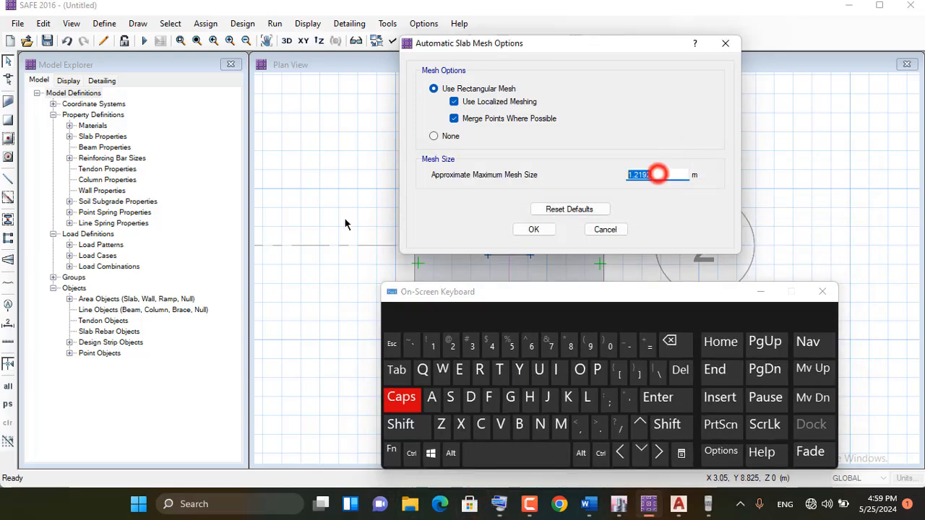
{"action": "left_click", "coordinate": [609, 347]}
{"action": "left_click", "coordinate": [598, 426]}
{"action": "left_click", "coordinate": [510, 346]}
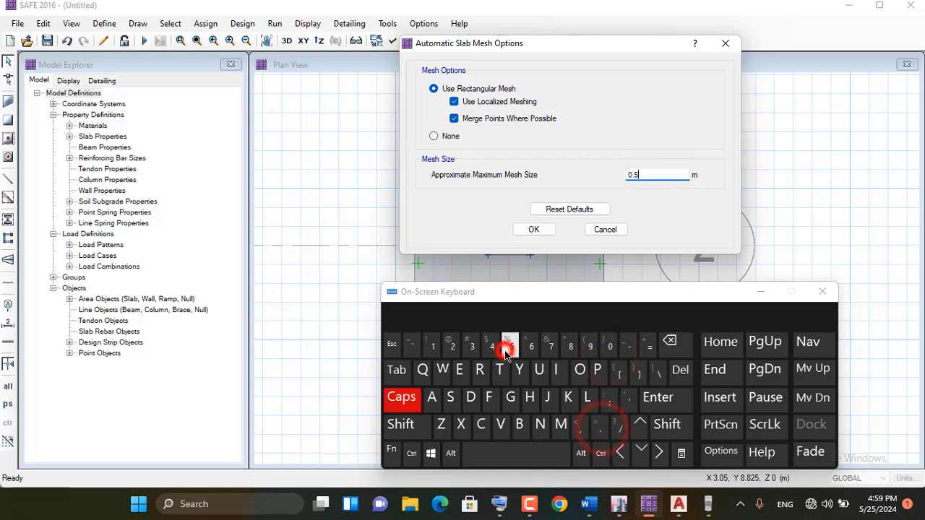
{"action": "double_click", "coordinate": [647, 174]}
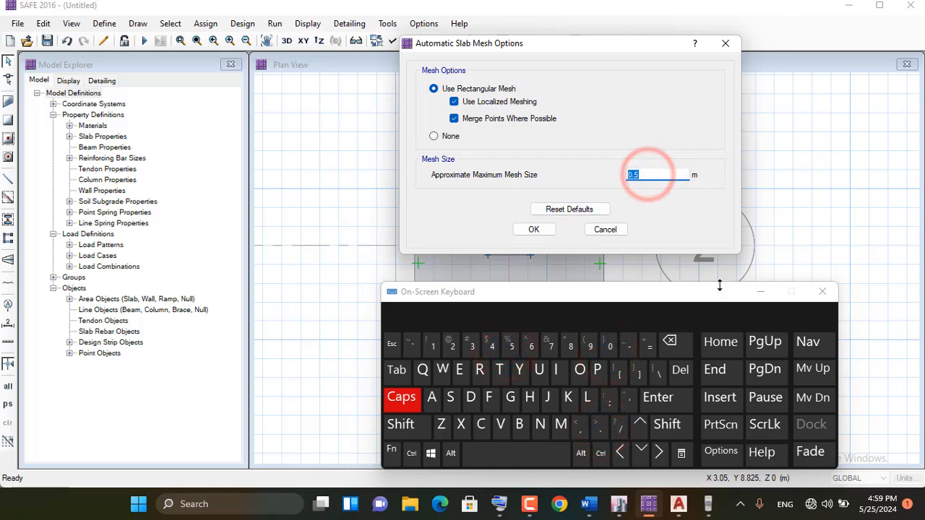
{"action": "left_click", "coordinate": [760, 291]}
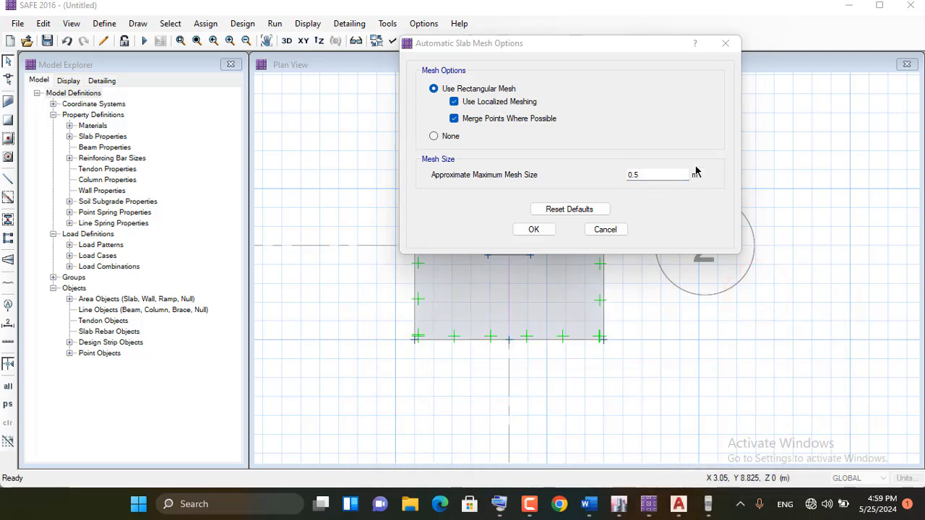
{"action": "left_click", "coordinate": [642, 175]}
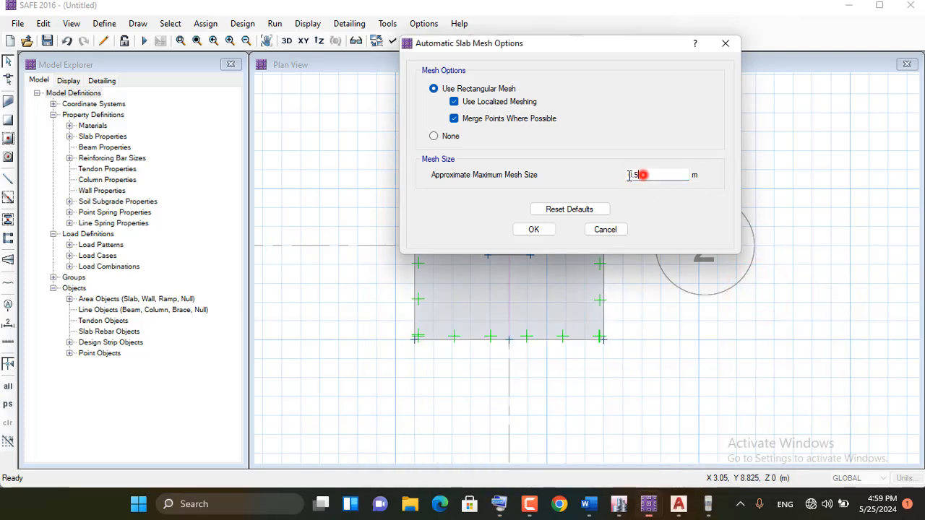
{"action": "left_click", "coordinate": [533, 229]}
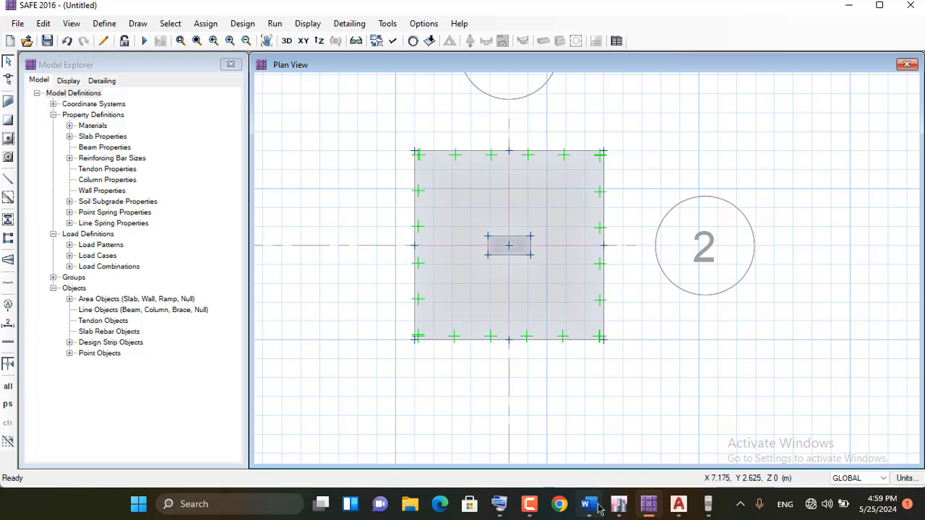
Switch to the Word procedure notes, review the "Run analysis and Design" line, and return to SAFE
{"action": "left_click", "coordinate": [589, 506]}
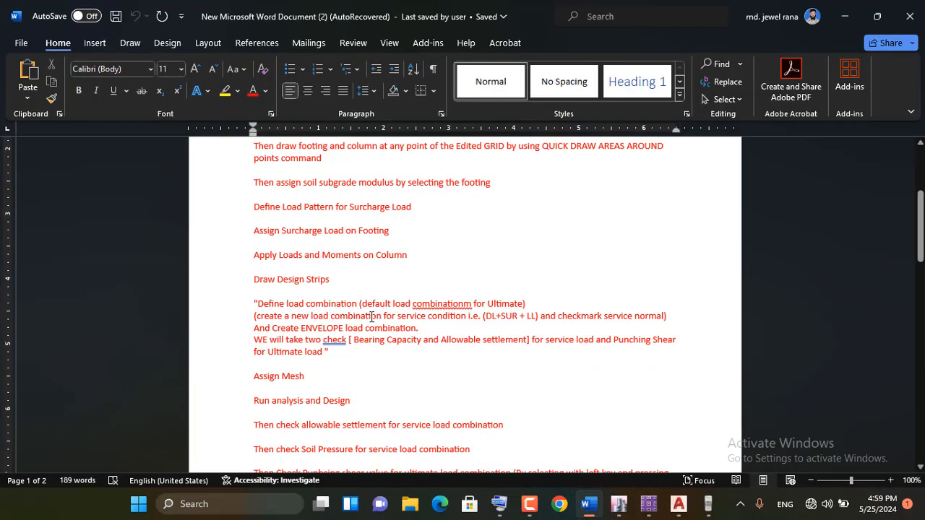
{"action": "scroll", "coordinate": [372, 316], "scroll_direction": "down", "scroll_amount": 1}
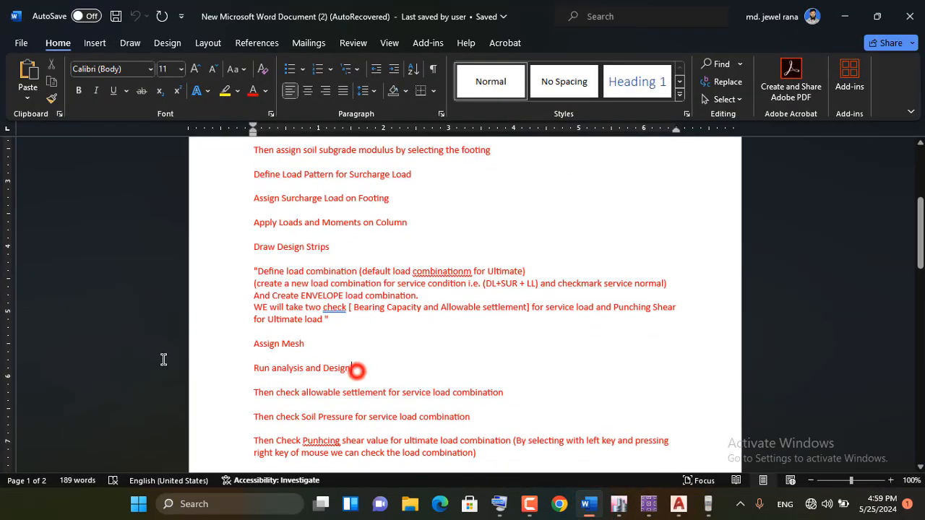
{"action": "left_click_drag", "start_coordinate": [357, 370], "coordinate": [163, 359]}
{"action": "left_click", "coordinate": [844, 16]}
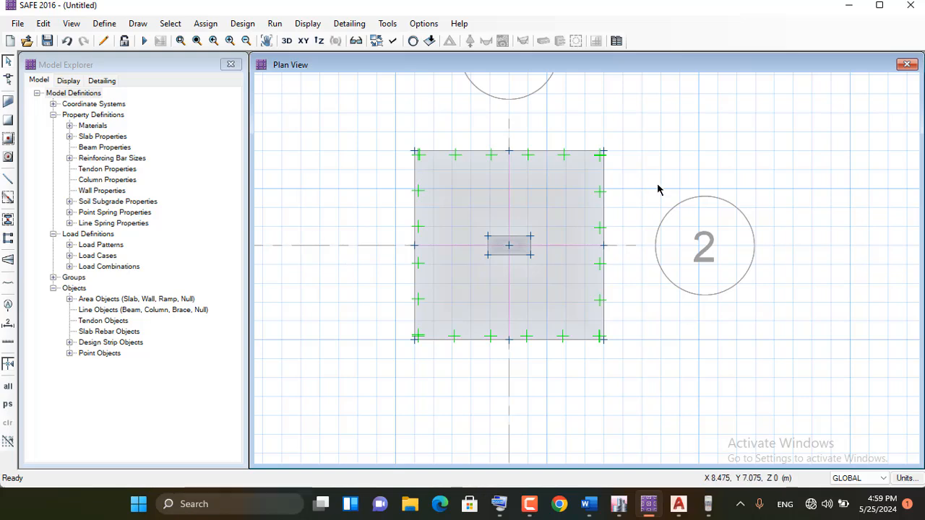
Run the analysis and design, saving the model file as WR in the JAMAL folder
{"action": "left_click", "coordinate": [143, 42]}
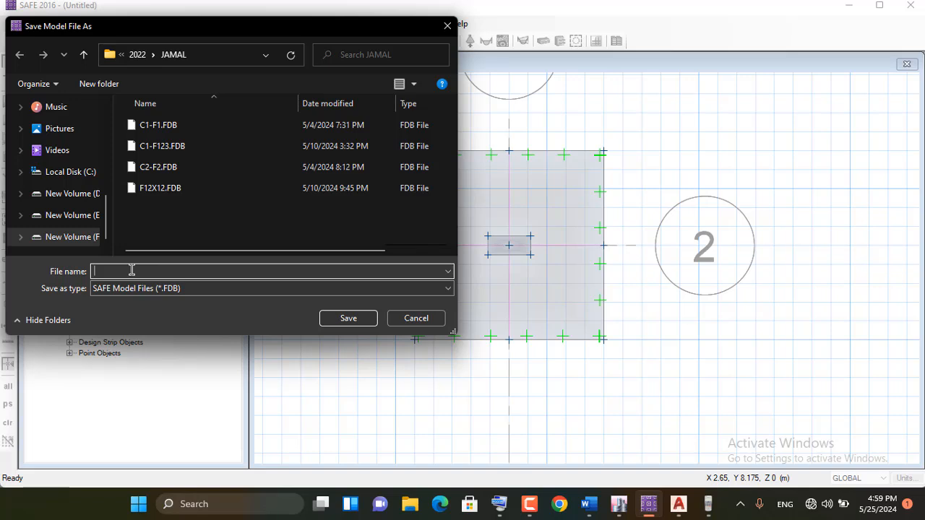
{"action": "left_click", "coordinate": [499, 503]}
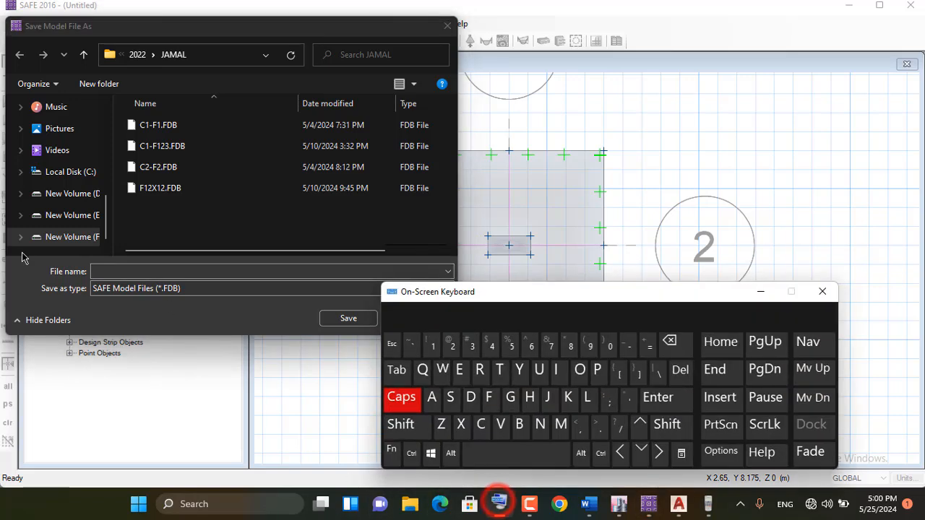
{"action": "left_click", "coordinate": [94, 271]}
{"action": "left_click", "coordinate": [442, 369]}
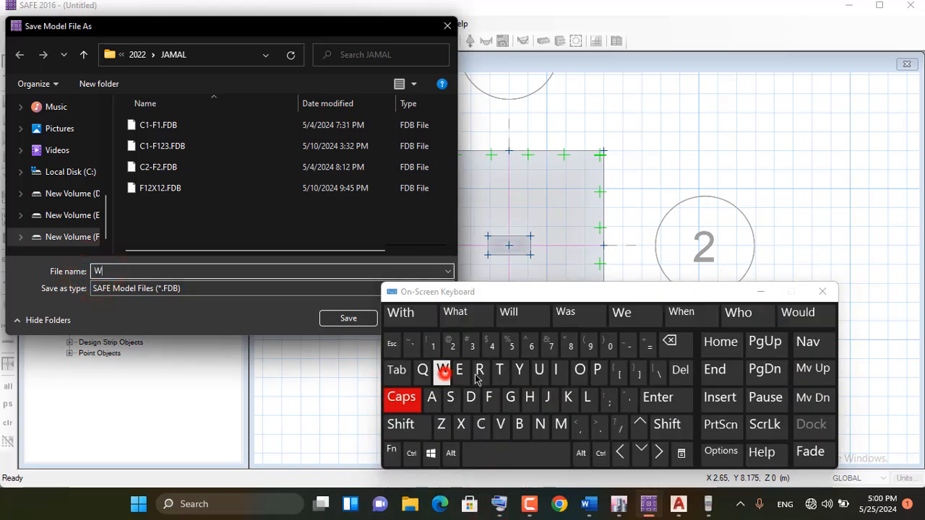
{"action": "left_click", "coordinate": [479, 370]}
{"action": "left_click", "coordinate": [762, 291]}
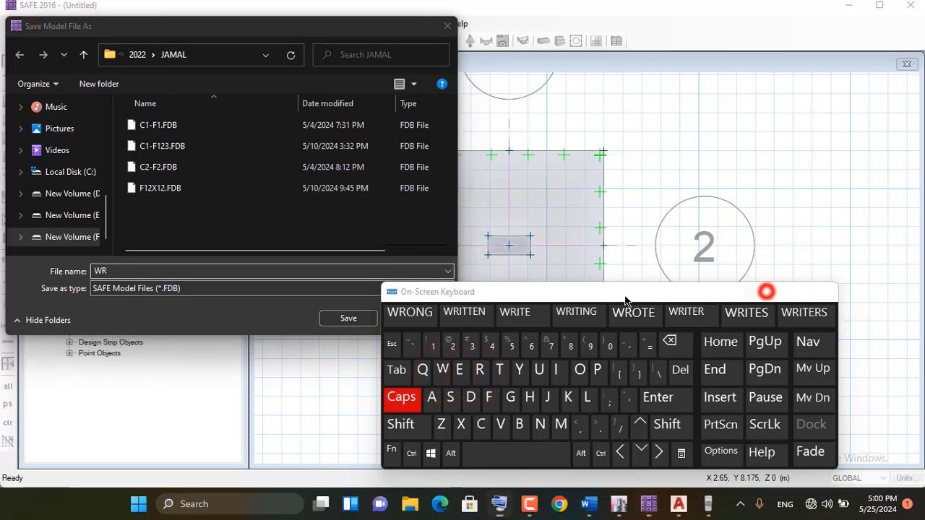
{"action": "left_click", "coordinate": [349, 318]}
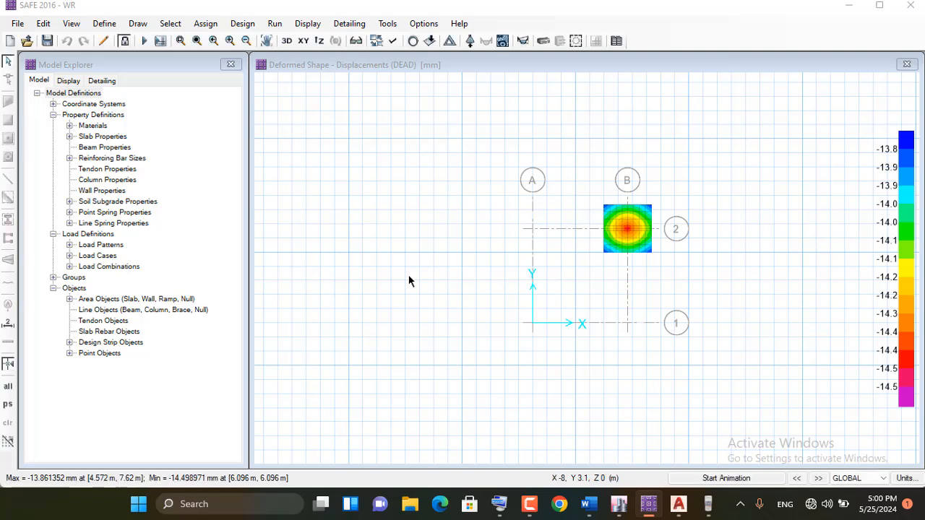
Display the footing's deformed shape for the DL+LL+SUR load combination to check the service settlement
{"action": "scroll", "coordinate": [659, 213], "scroll_direction": "up", "scroll_amount": 2}
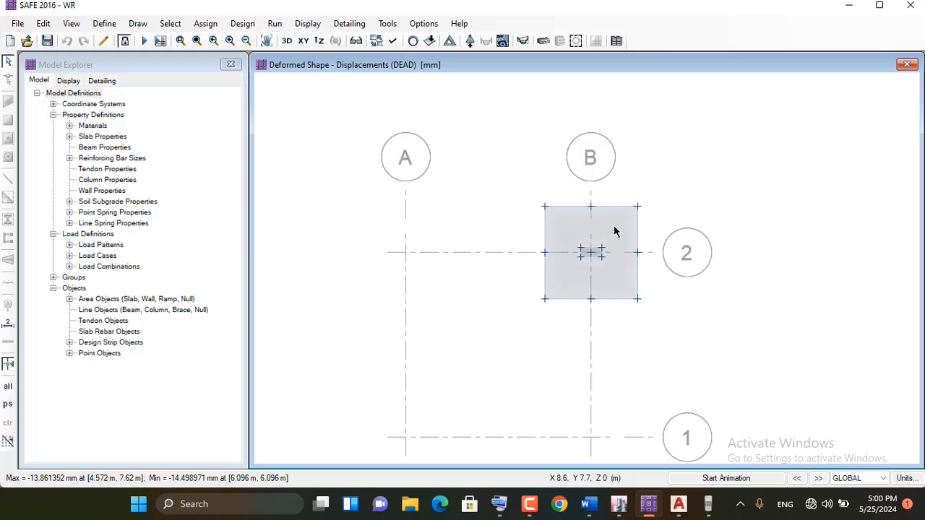
{"action": "scroll", "coordinate": [622, 233], "scroll_direction": "up", "scroll_amount": 1}
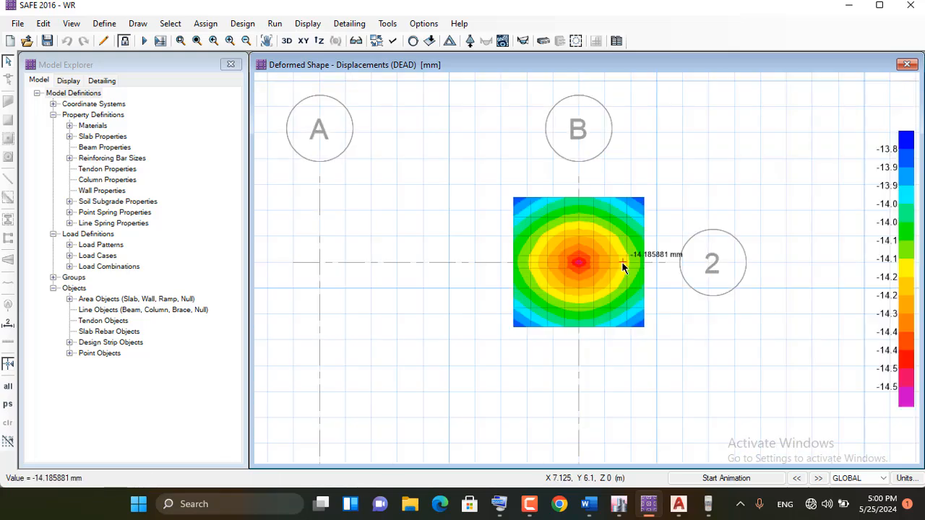
{"action": "left_click", "coordinate": [307, 23]}
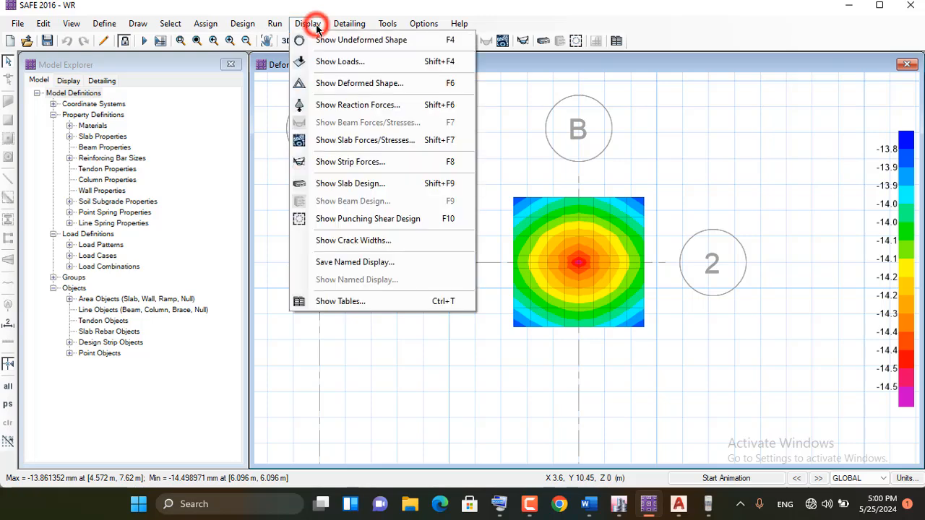
{"action": "left_click", "coordinate": [380, 84]}
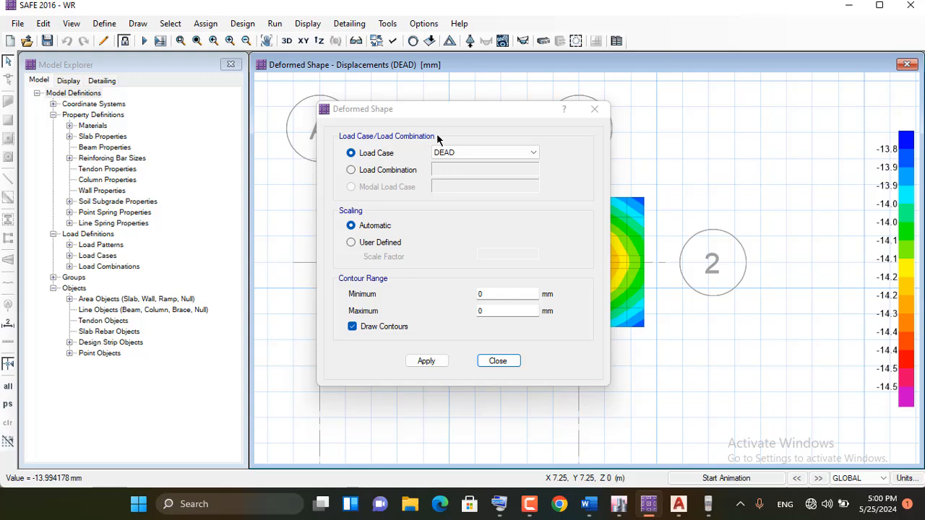
{"action": "left_click", "coordinate": [396, 171]}
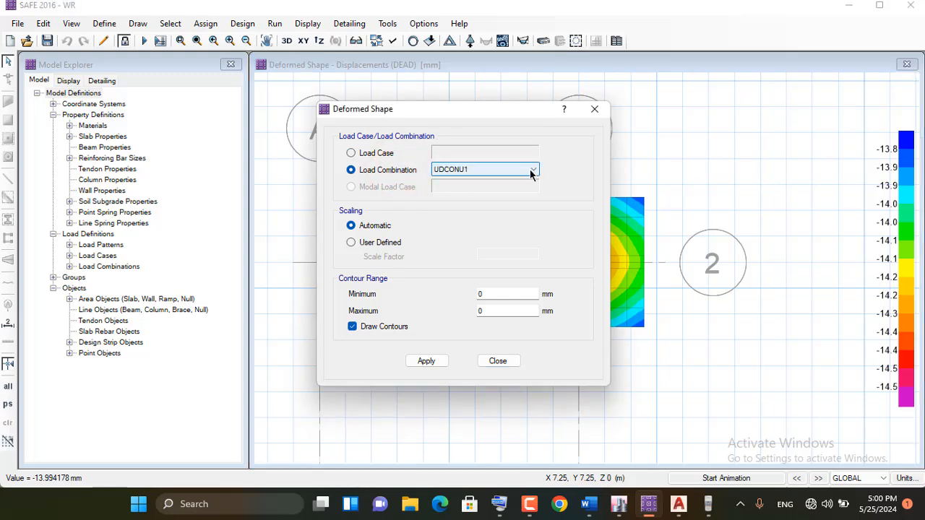
{"action": "left_click", "coordinate": [532, 171]}
{"action": "left_click", "coordinate": [482, 199]}
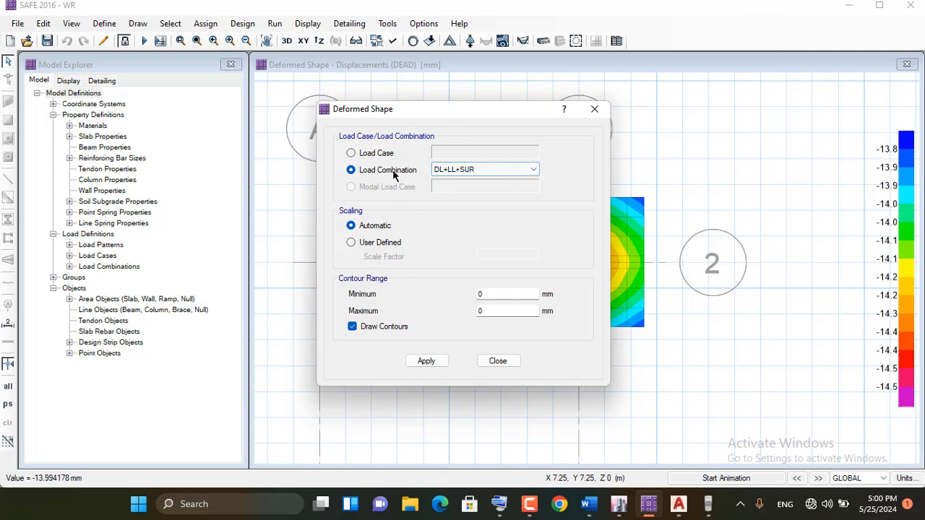
{"action": "left_click", "coordinate": [417, 361]}
{"action": "left_click", "coordinate": [498, 361]}
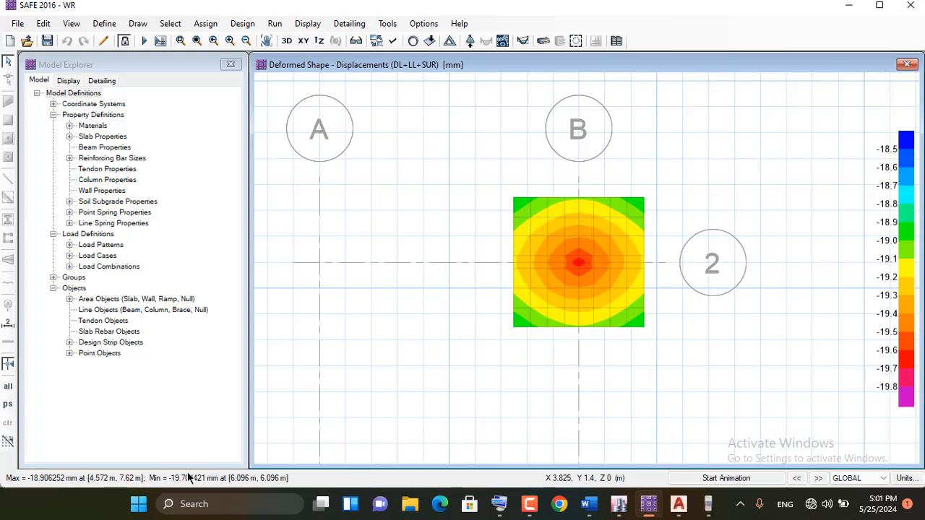
Display the soil pressure contours under the footing for the DL+LL+SUR load combination
{"action": "left_click", "coordinate": [309, 23]}
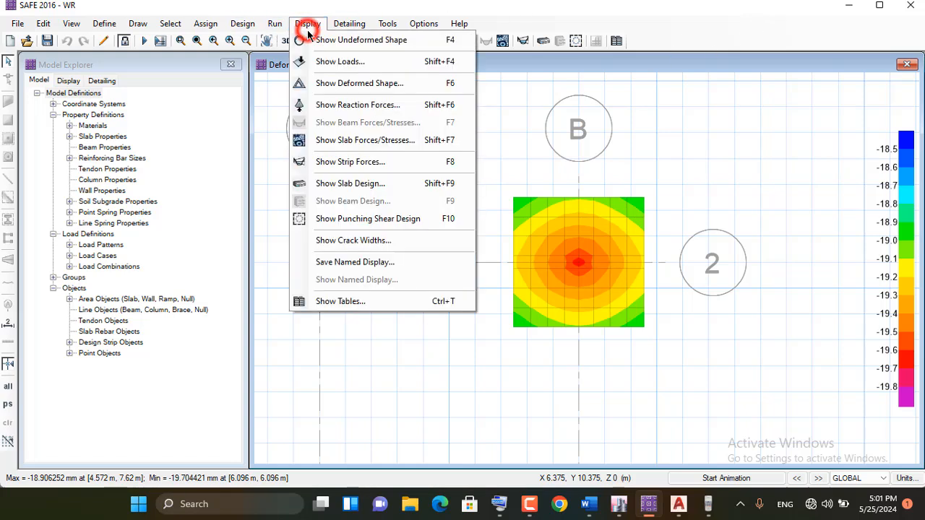
{"action": "left_click", "coordinate": [360, 106]}
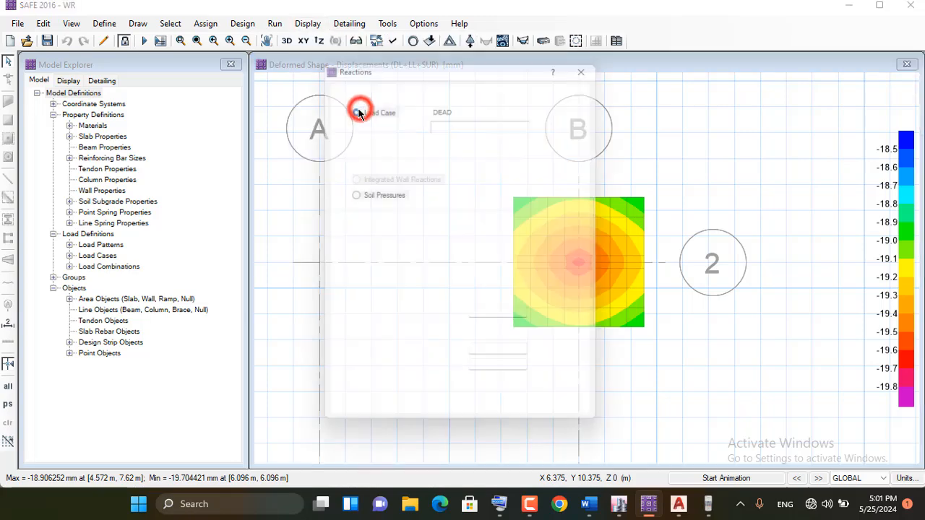
{"action": "left_click_drag", "start_coordinate": [470, 66], "coordinate": [236, 64]}
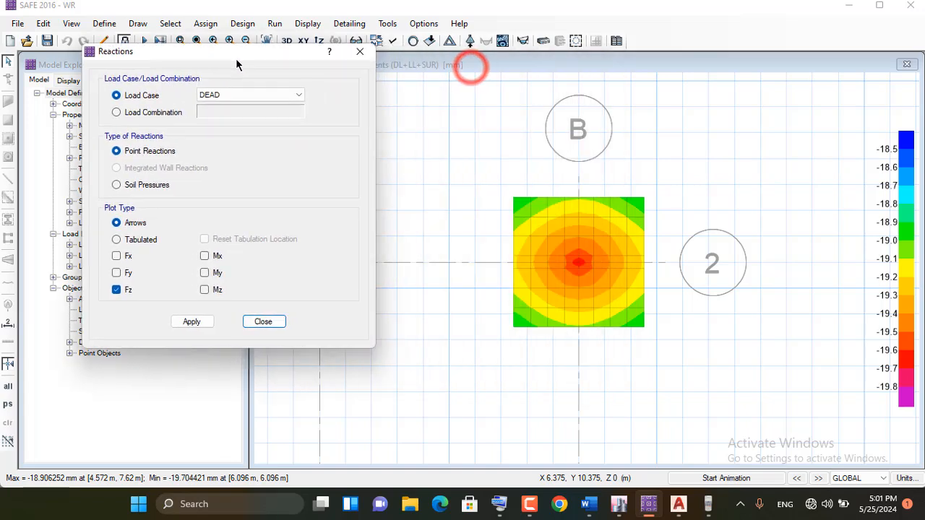
{"action": "left_click", "coordinate": [117, 113]}
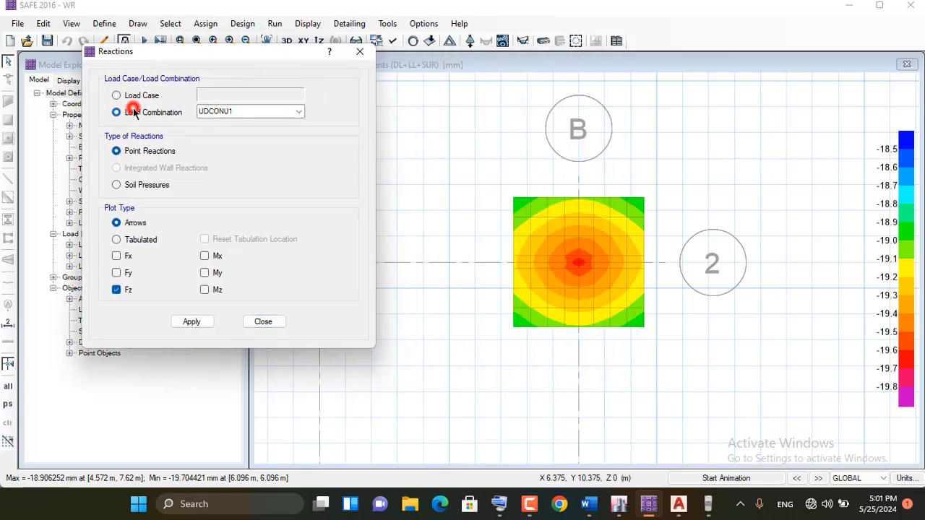
{"action": "left_click", "coordinate": [297, 113]}
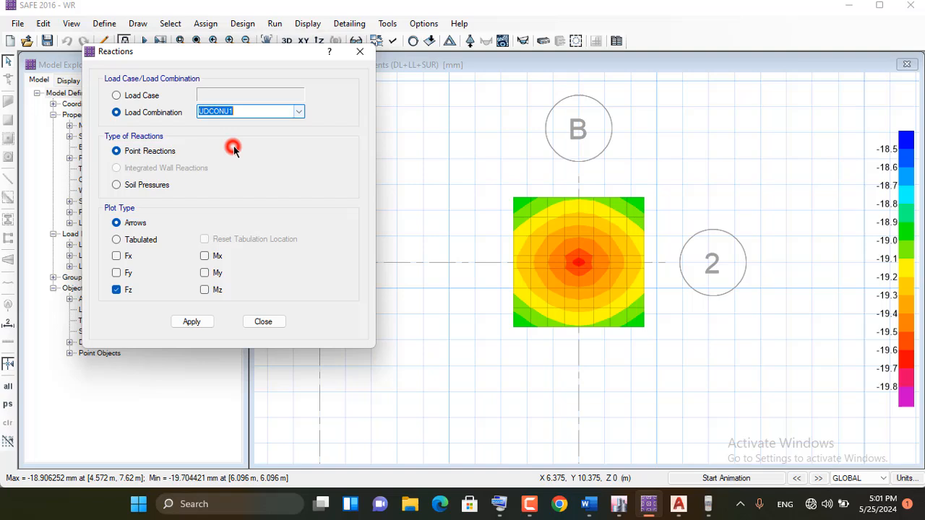
{"action": "left_click", "coordinate": [298, 111]}
{"action": "left_click", "coordinate": [225, 142]}
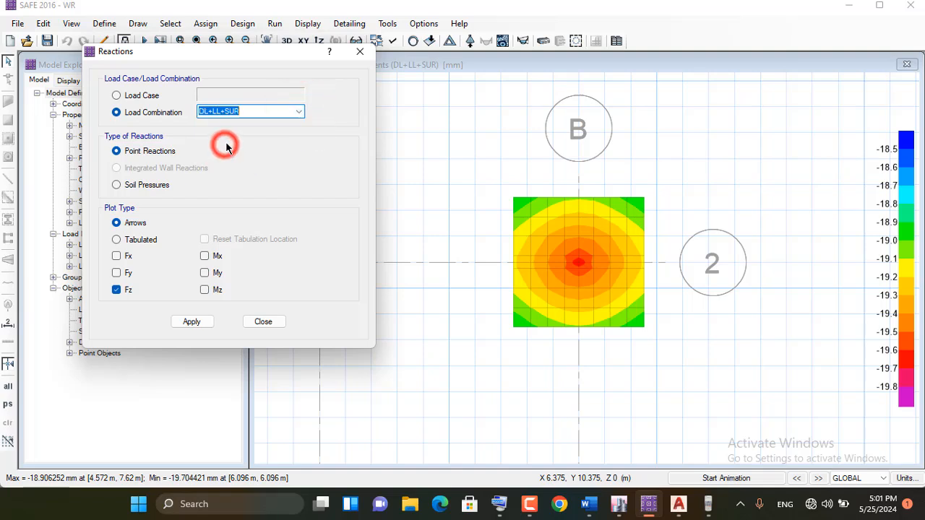
{"action": "left_click", "coordinate": [266, 110]}
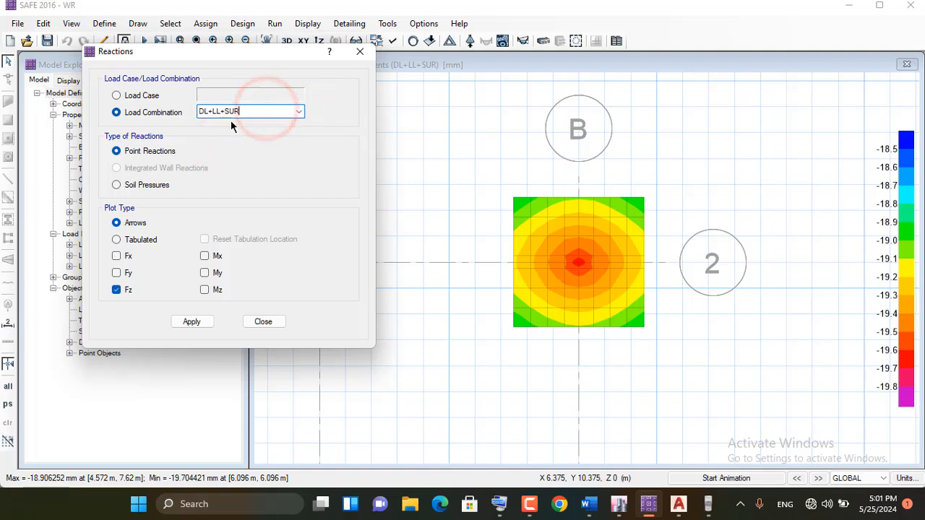
{"action": "left_click", "coordinate": [156, 186]}
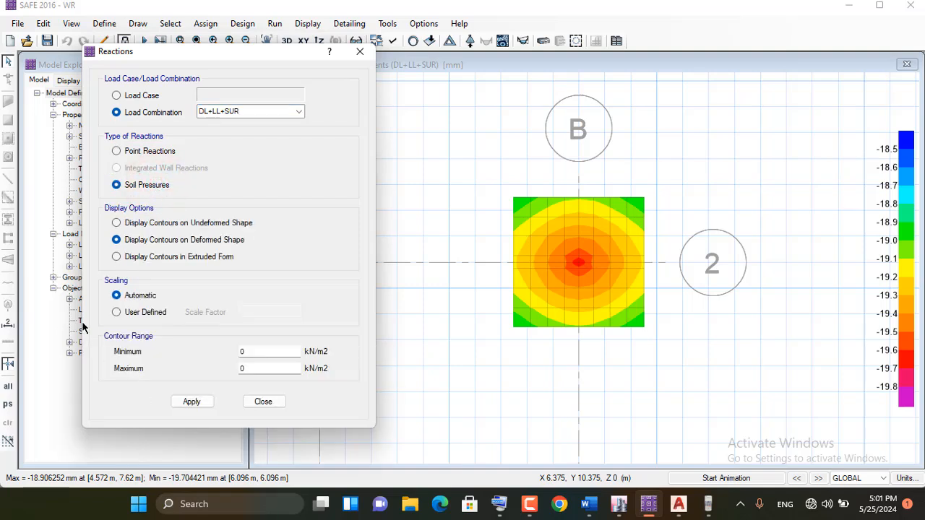
{"action": "left_click", "coordinate": [192, 400]}
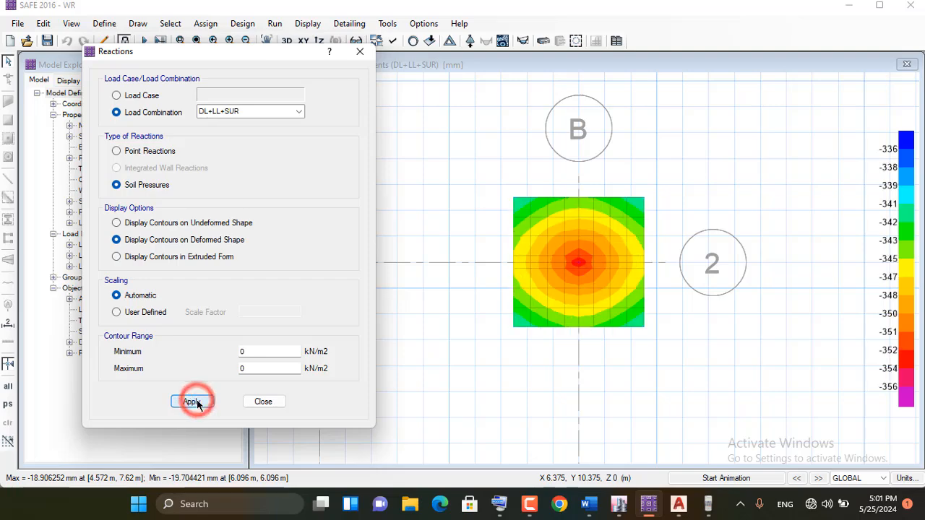
{"action": "left_click", "coordinate": [262, 402]}
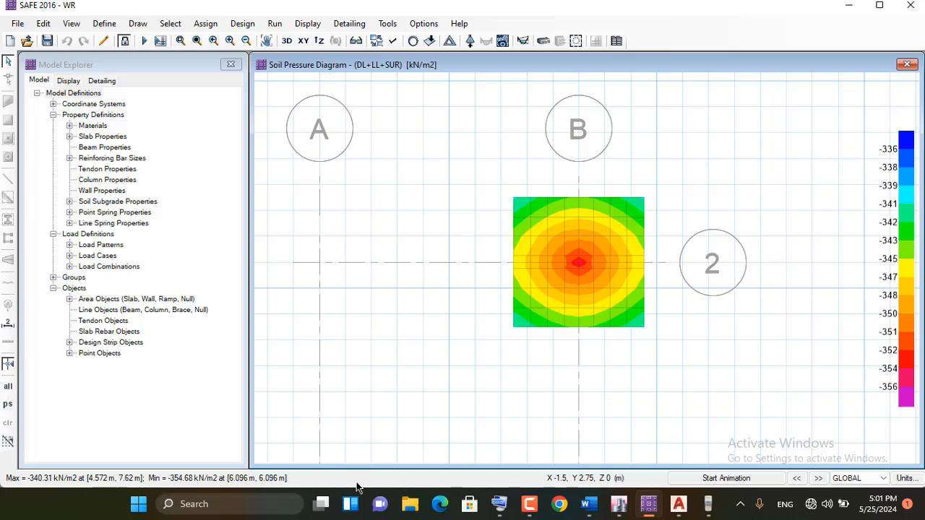
Display the punching shear design results and examine the capacity ratio at the column
{"action": "left_click", "coordinate": [308, 24]}
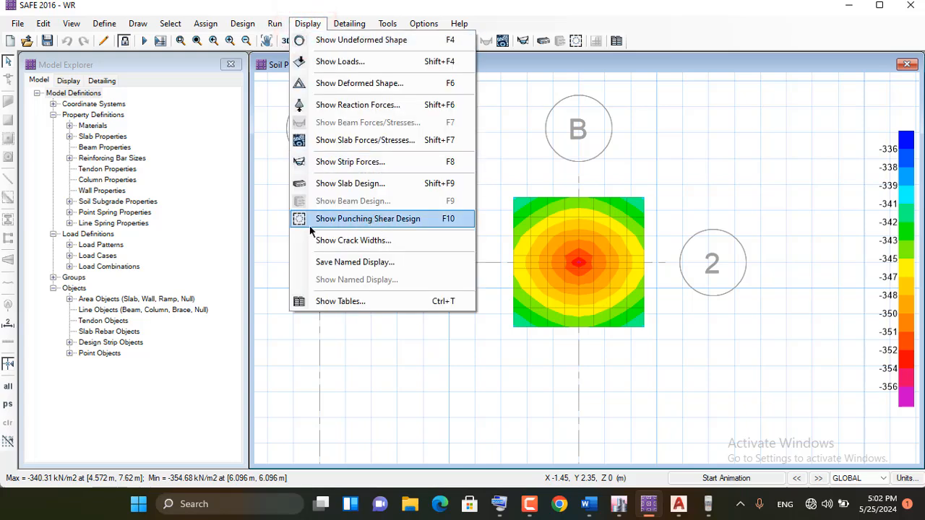
{"action": "left_click", "coordinate": [385, 224]}
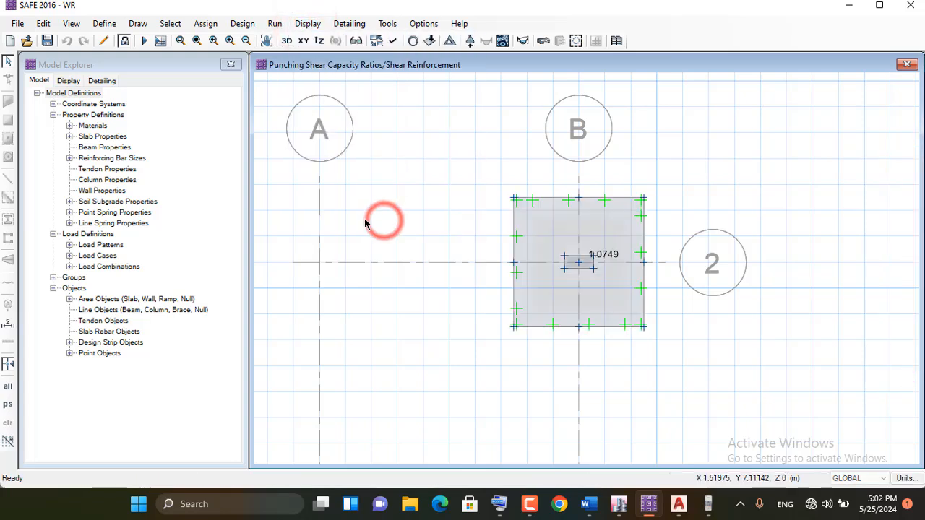
{"action": "scroll", "coordinate": [620, 254], "scroll_direction": "up", "scroll_amount": 1}
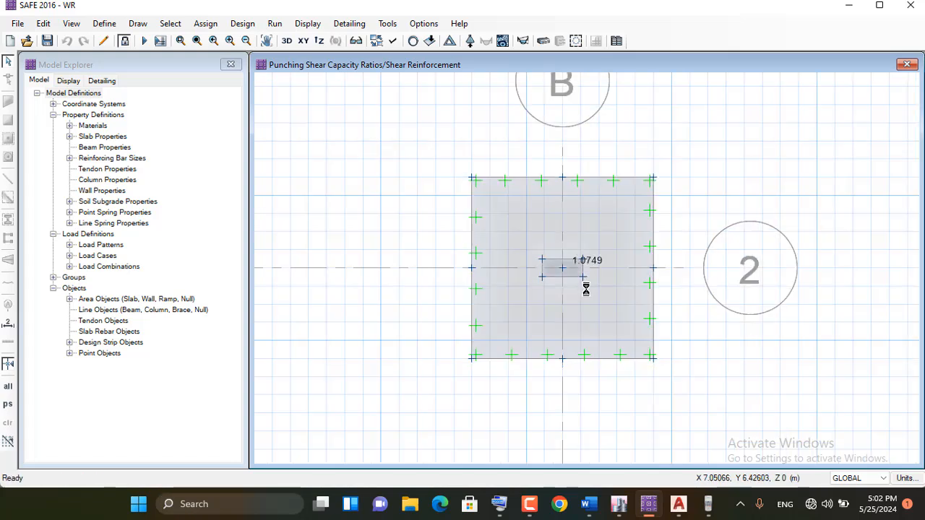
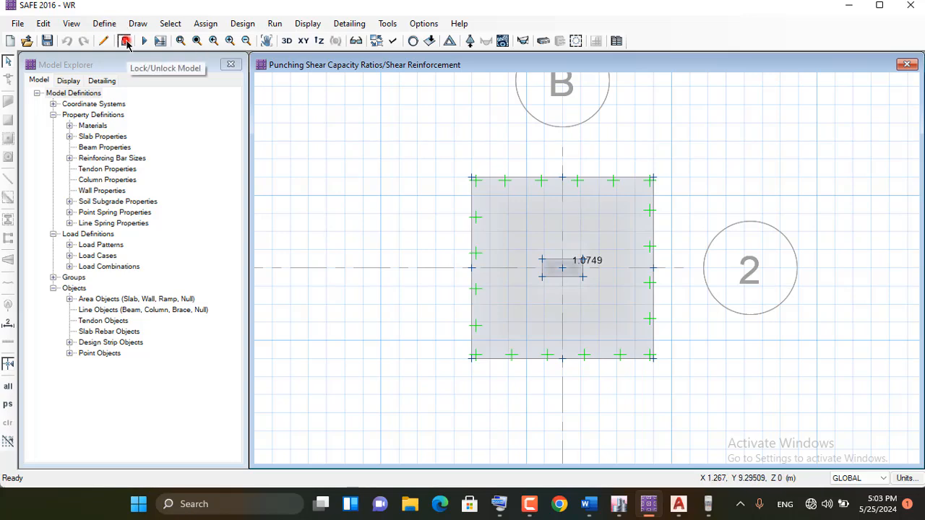
Unlock the analysed model so the footing can be edited
{"action": "left_click", "coordinate": [124, 41]}
{"action": "left_click", "coordinate": [502, 298]}
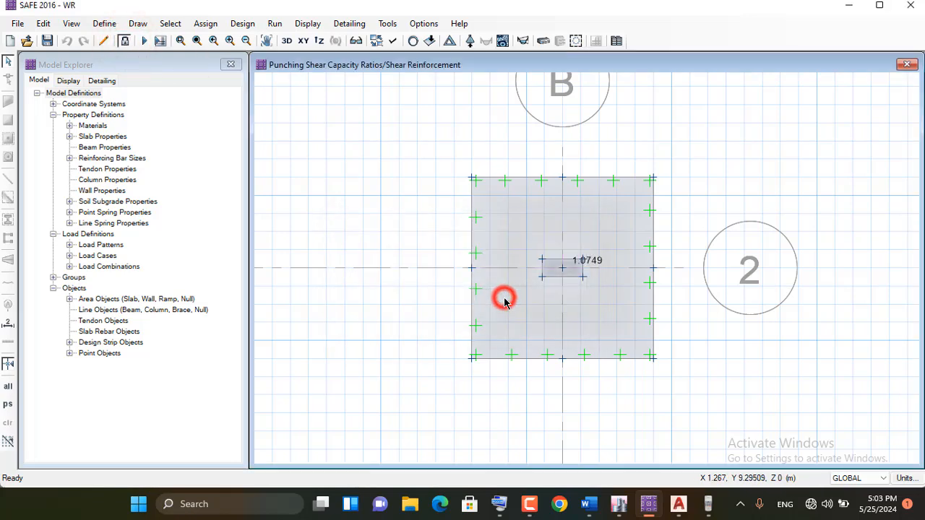
{"action": "scroll", "coordinate": [633, 223], "scroll_direction": "up", "scroll_amount": 1}
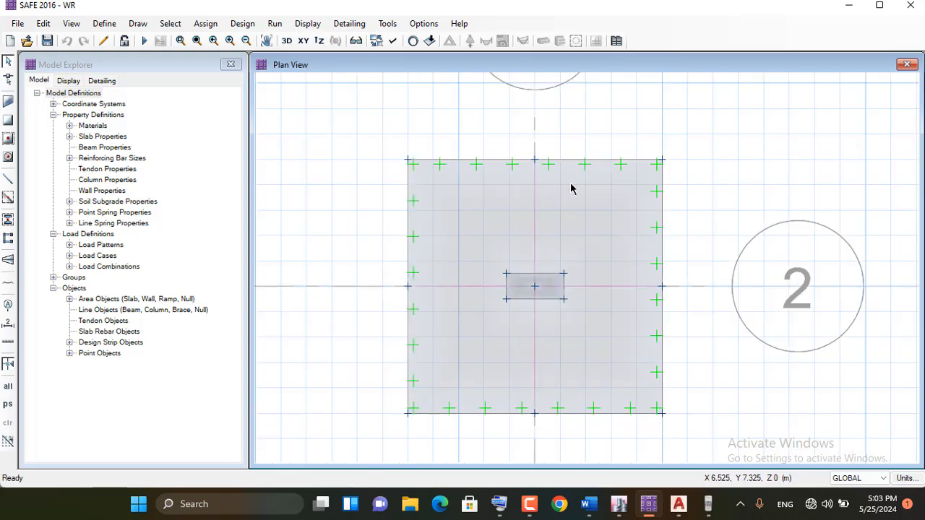
{"action": "scroll", "coordinate": [566, 190], "scroll_direction": "down", "scroll_amount": 1}
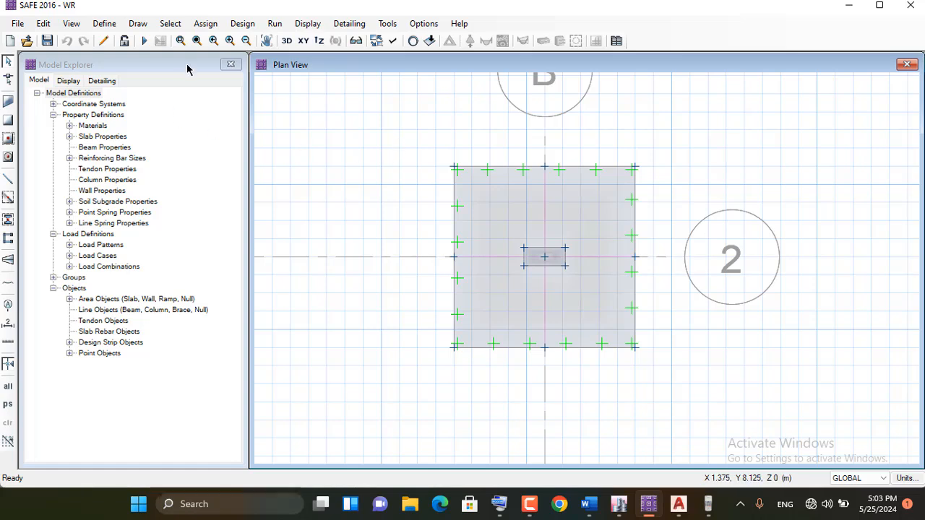
Expand the footing slab area outward on all sides with an offset value of 1' (304.8 mm)
{"action": "left_click", "coordinate": [476, 199]}
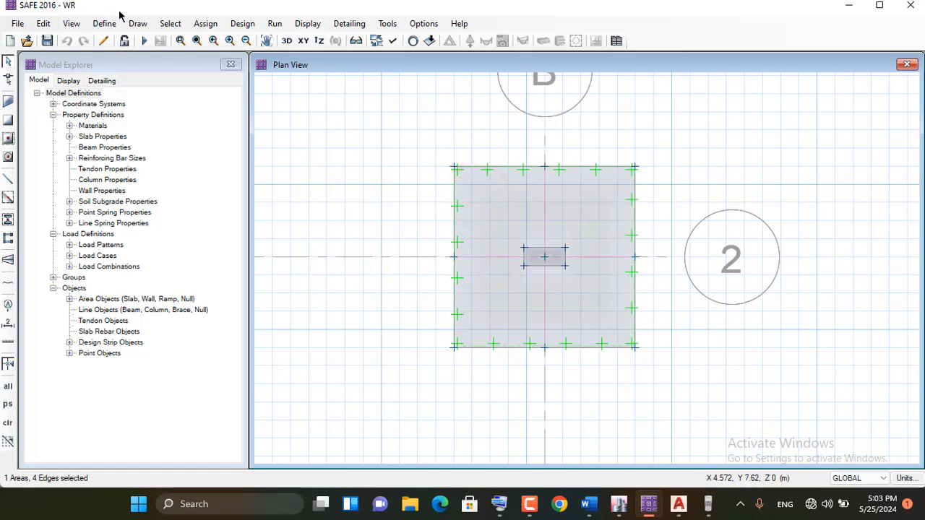
{"action": "left_click", "coordinate": [43, 24]}
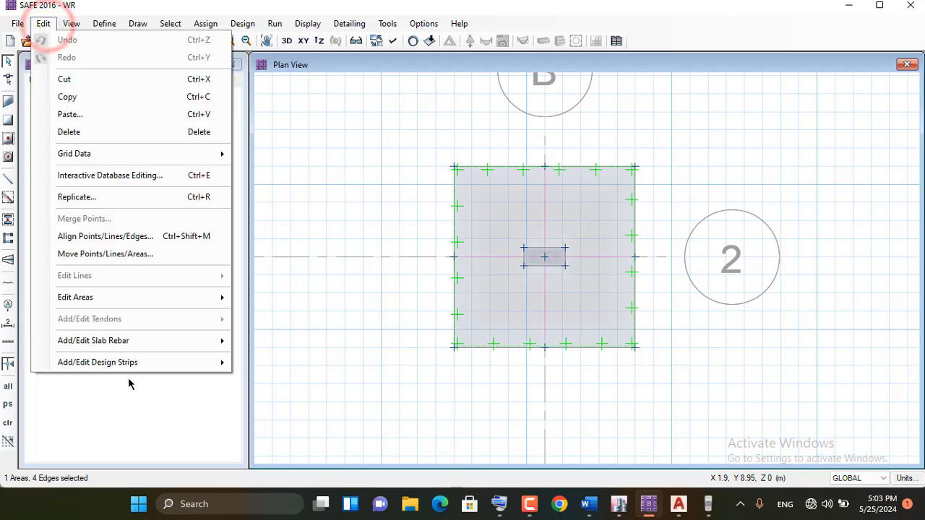
{"action": "mouse_move", "coordinate": [163, 305]}
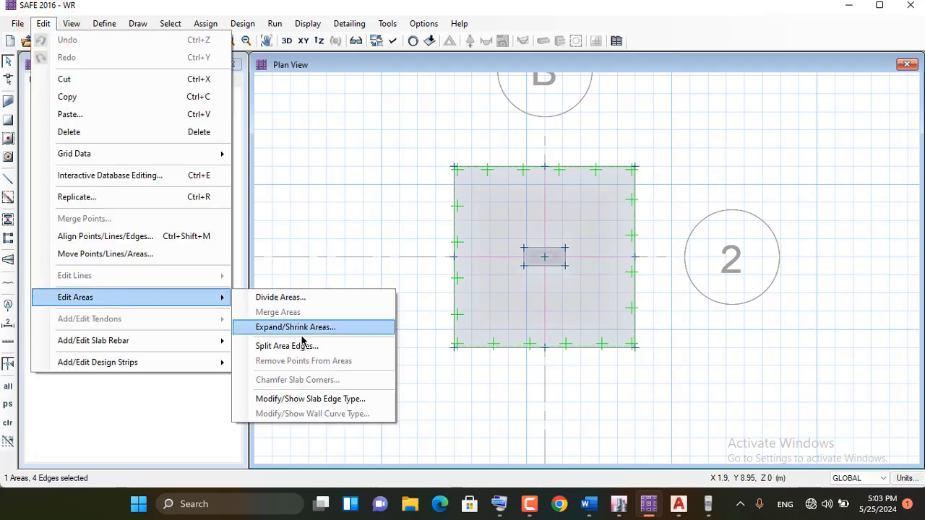
{"action": "left_click", "coordinate": [340, 334]}
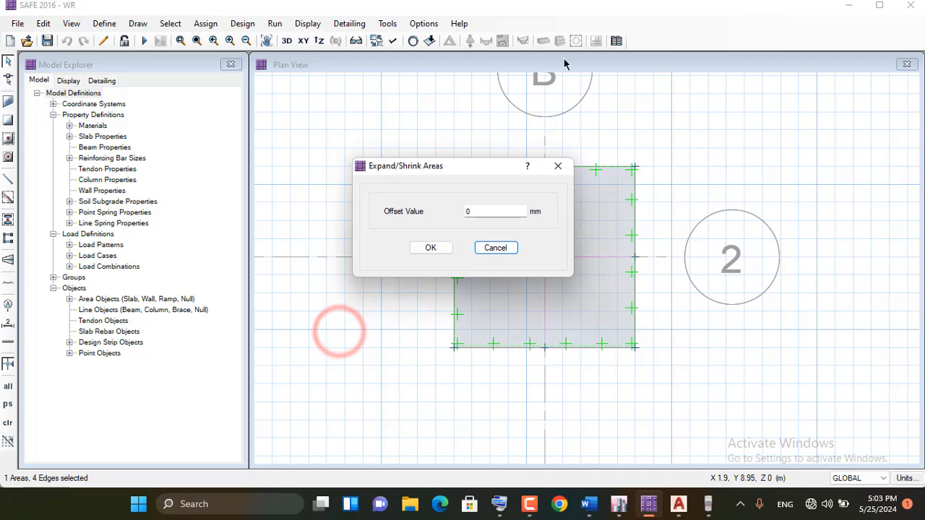
{"action": "left_click_drag", "start_coordinate": [462, 170], "coordinate": [269, 146]}
{"action": "double_click", "coordinate": [274, 182]}
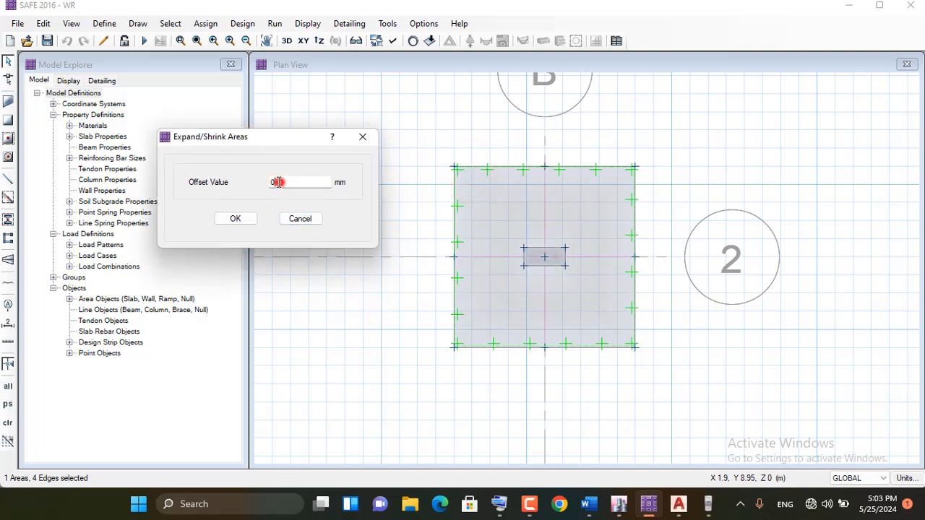
{"action": "left_click_drag", "start_coordinate": [291, 181], "coordinate": [161, 181]}
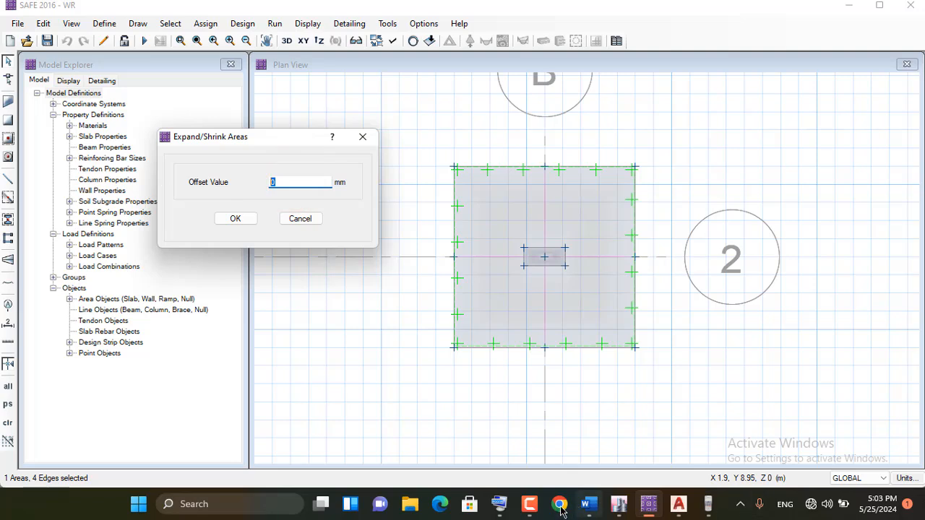
{"action": "left_click", "coordinate": [498, 504]}
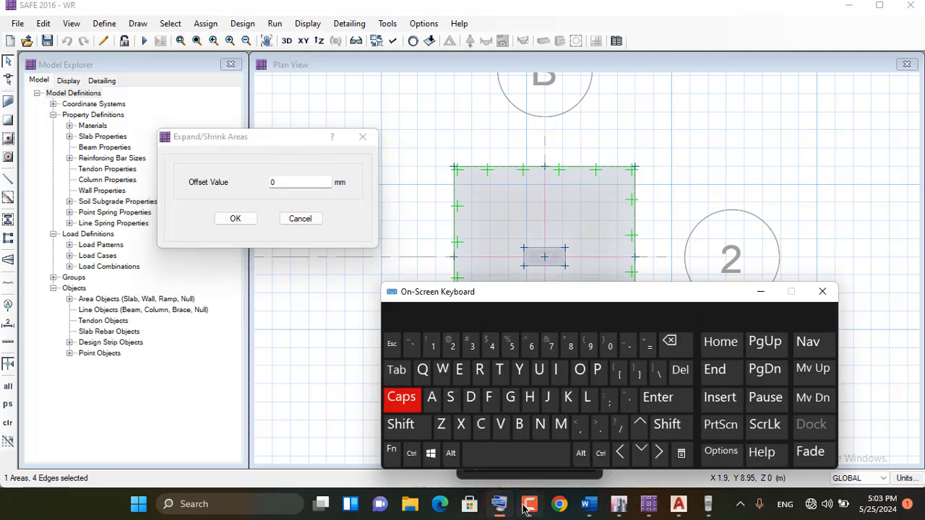
{"action": "left_click", "coordinate": [266, 181]}
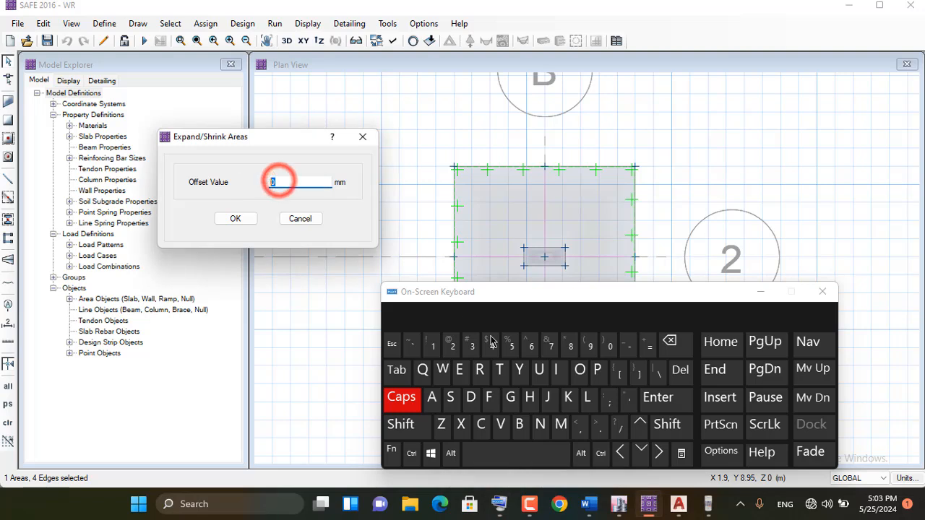
{"action": "left_click", "coordinate": [431, 346]}
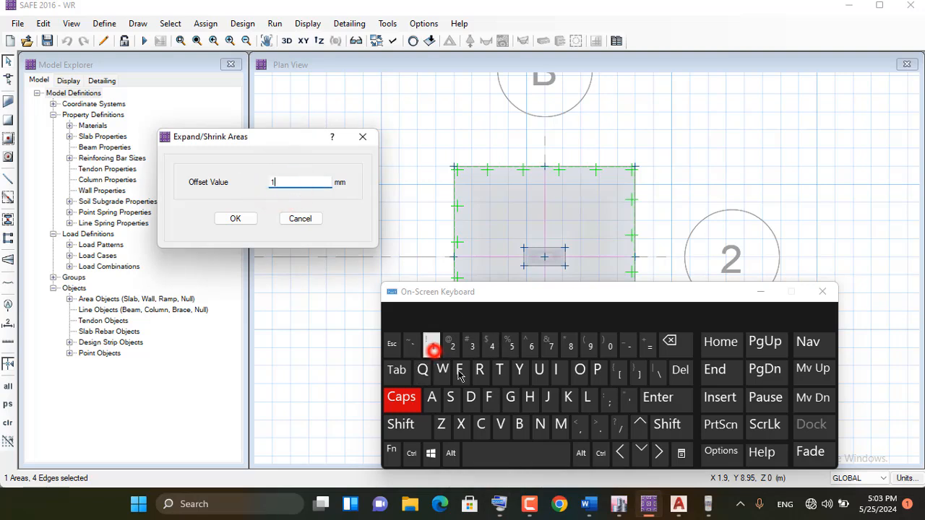
{"action": "left_click", "coordinate": [627, 399]}
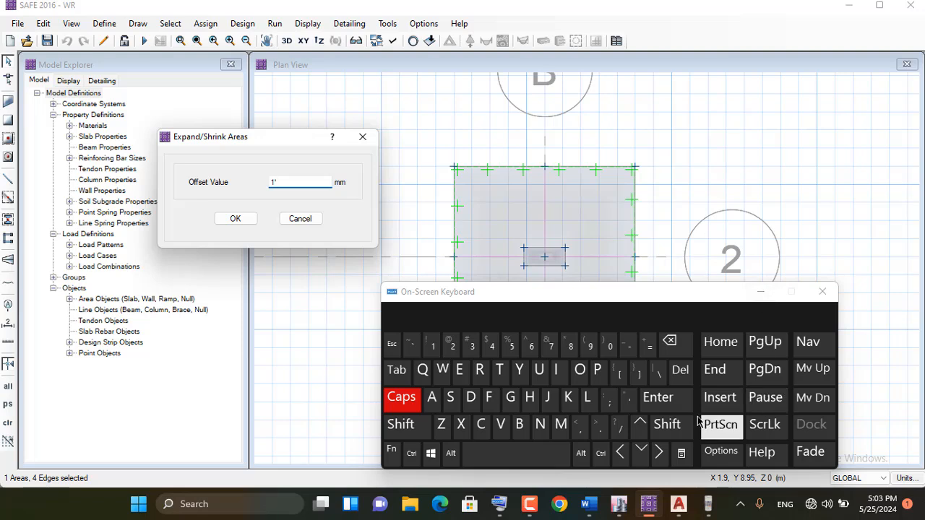
{"action": "left_click", "coordinate": [659, 402]}
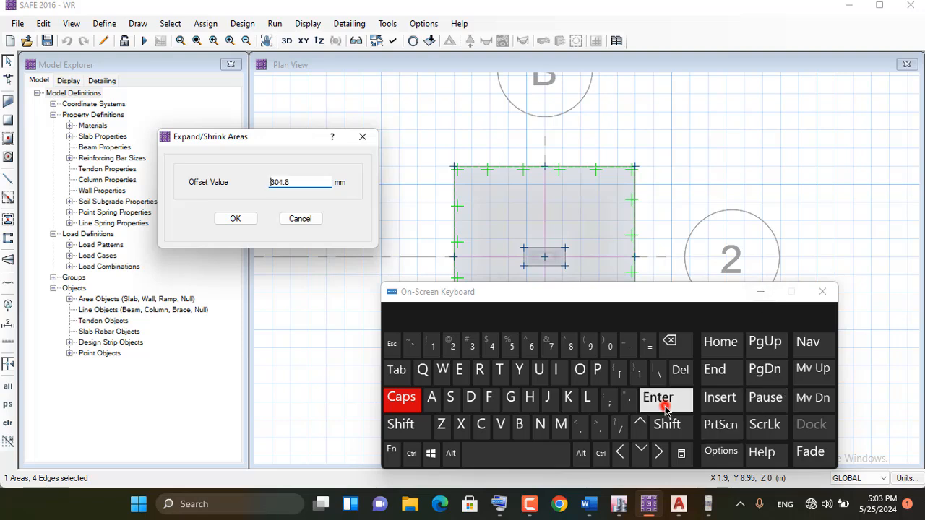
{"action": "left_click", "coordinate": [760, 292]}
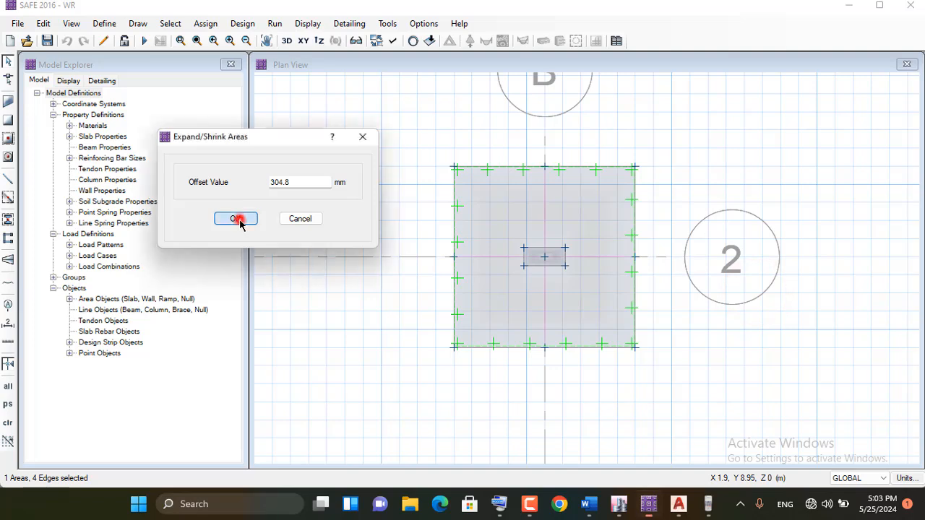
{"action": "left_click", "coordinate": [237, 218]}
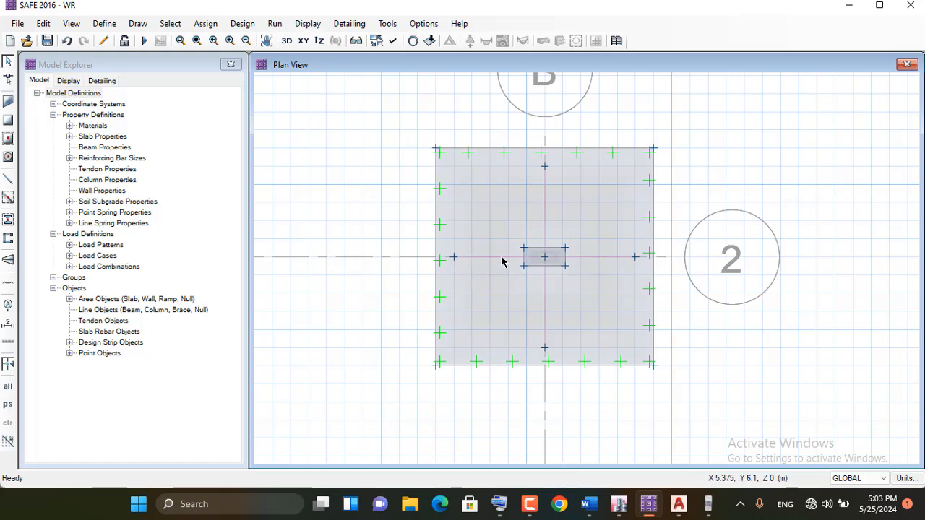
Reshape the horizontal design strip, extending both of its ends to the enlarged footing's left and right edges
{"action": "scroll", "coordinate": [502, 261], "scroll_direction": "up", "scroll_amount": 1}
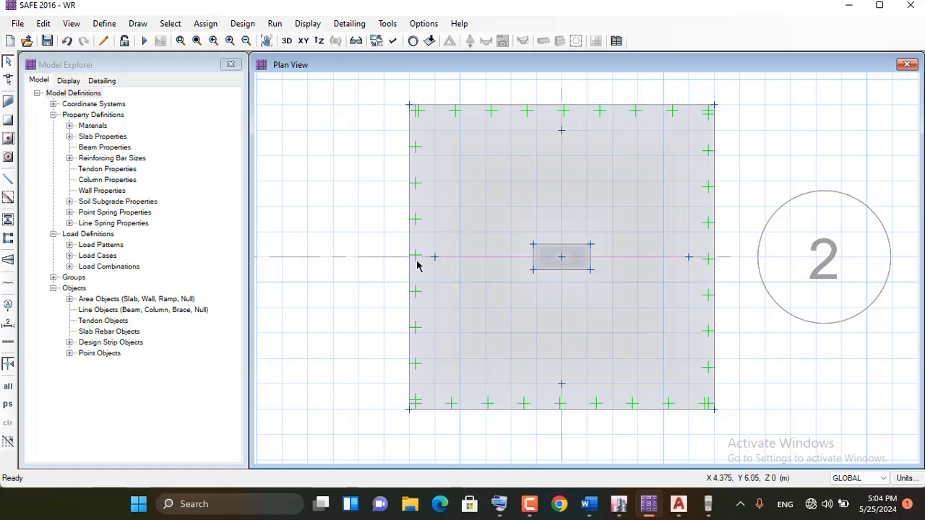
{"action": "left_click", "coordinate": [7, 81]}
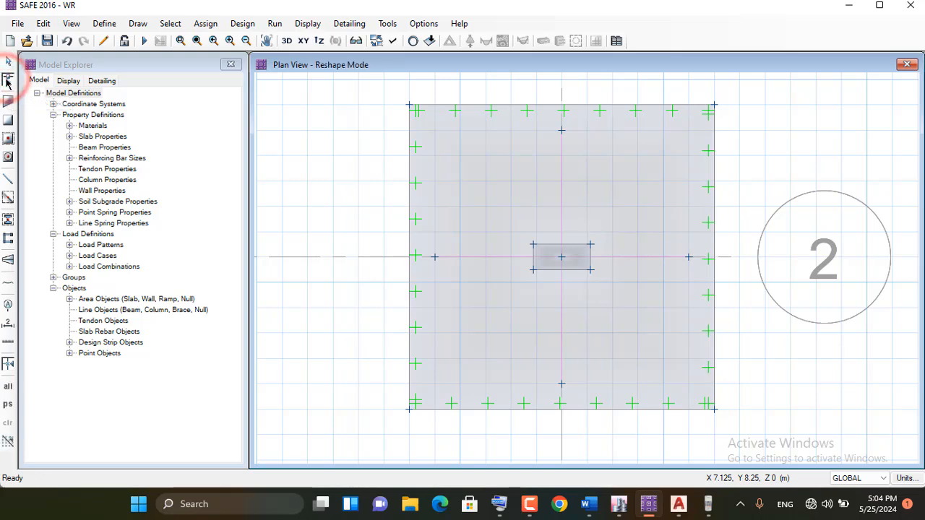
{"action": "left_click", "coordinate": [476, 262]}
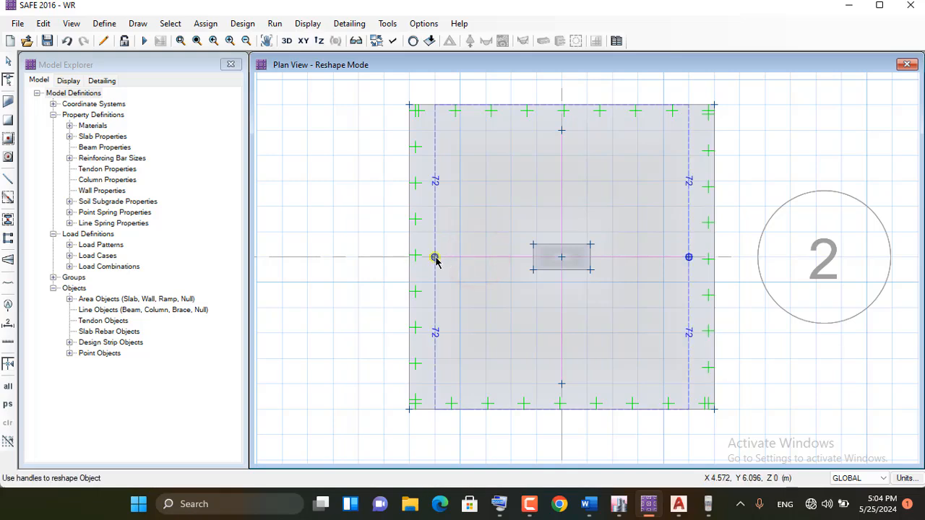
{"action": "left_click_drag", "start_coordinate": [434, 258], "coordinate": [409, 257]}
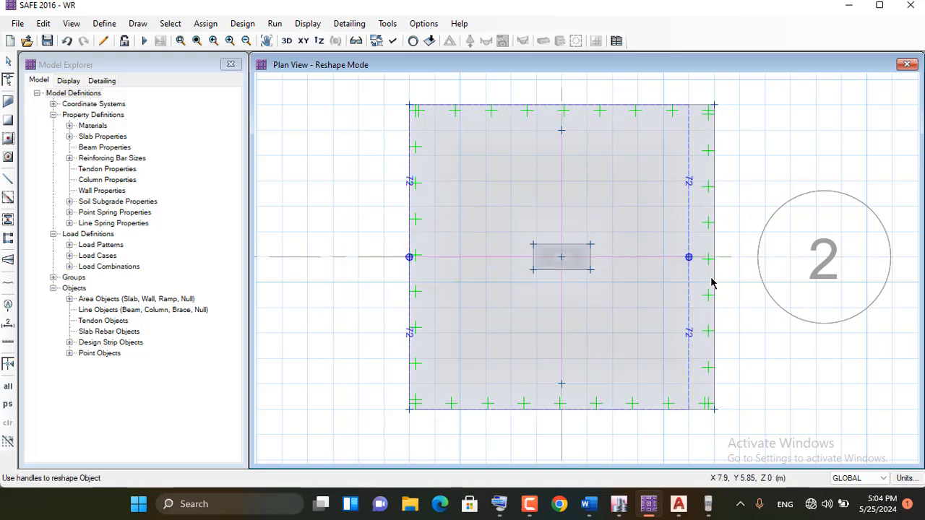
{"action": "left_click_drag", "start_coordinate": [689, 258], "coordinate": [714, 257]}
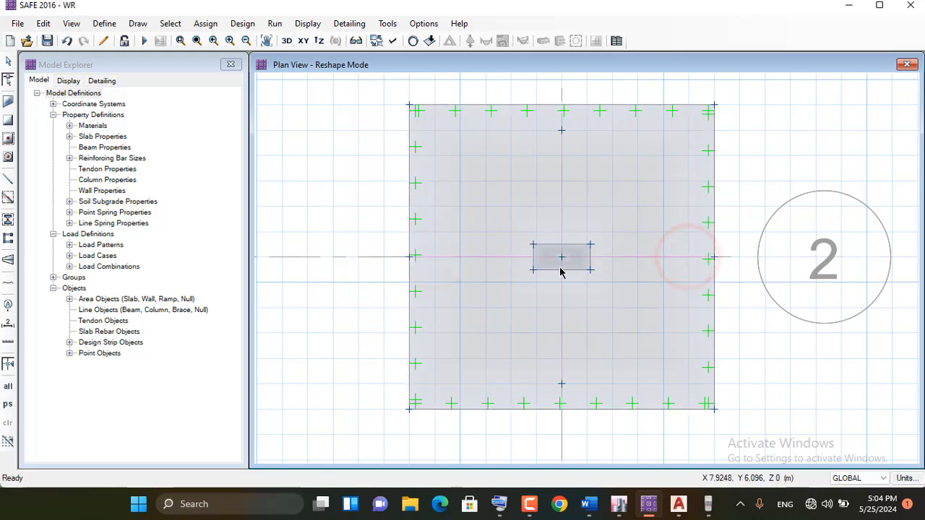
Reshape the vertical design strip, extending both of its ends to the footing's upper and lower edges
{"action": "left_click", "coordinate": [563, 168]}
{"action": "left_click_drag", "start_coordinate": [562, 130], "coordinate": [561, 104]}
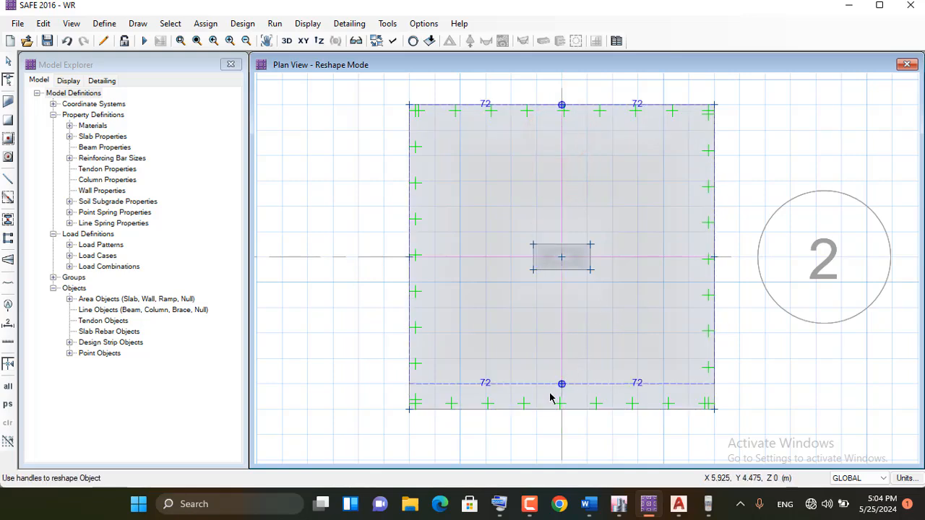
{"action": "left_click_drag", "start_coordinate": [562, 385], "coordinate": [561, 409]}
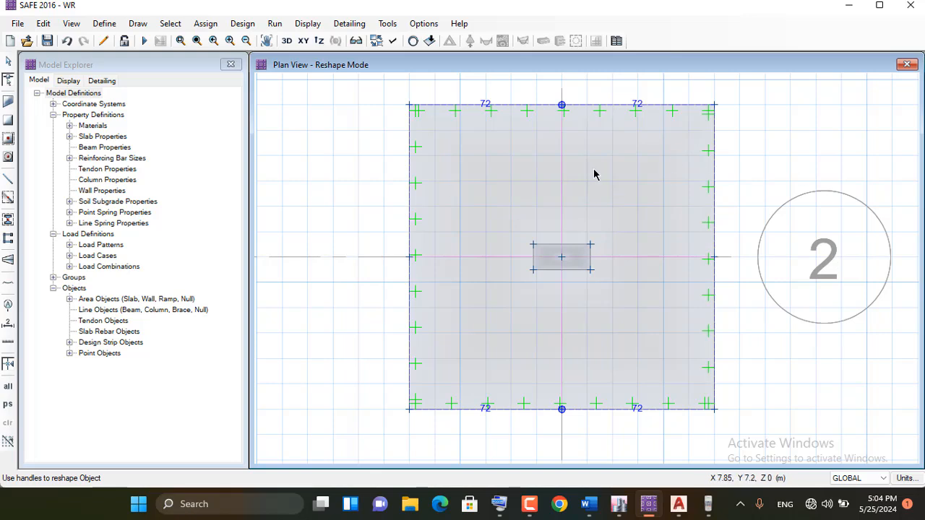
Open the COLUMN-24 slab property for modification and rename it COLUMN-30
{"action": "left_click", "coordinate": [103, 24]}
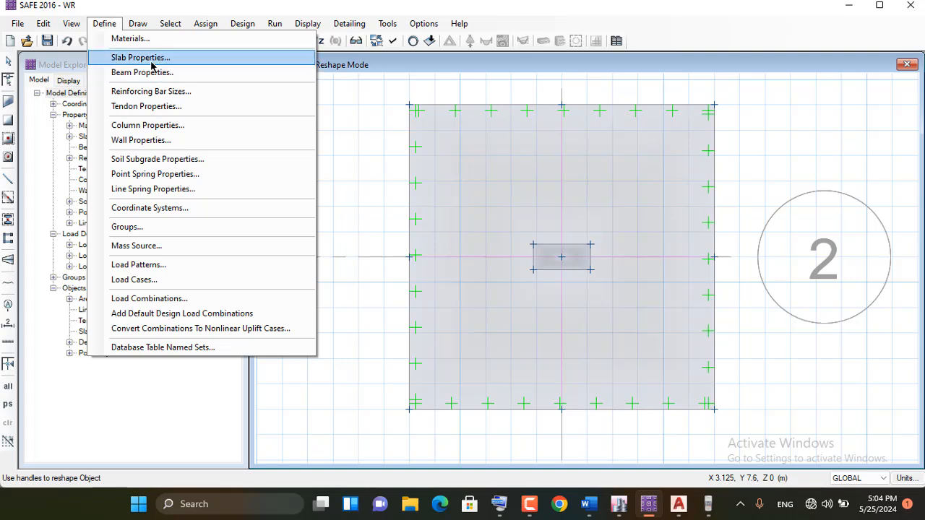
{"action": "left_click", "coordinate": [174, 59]}
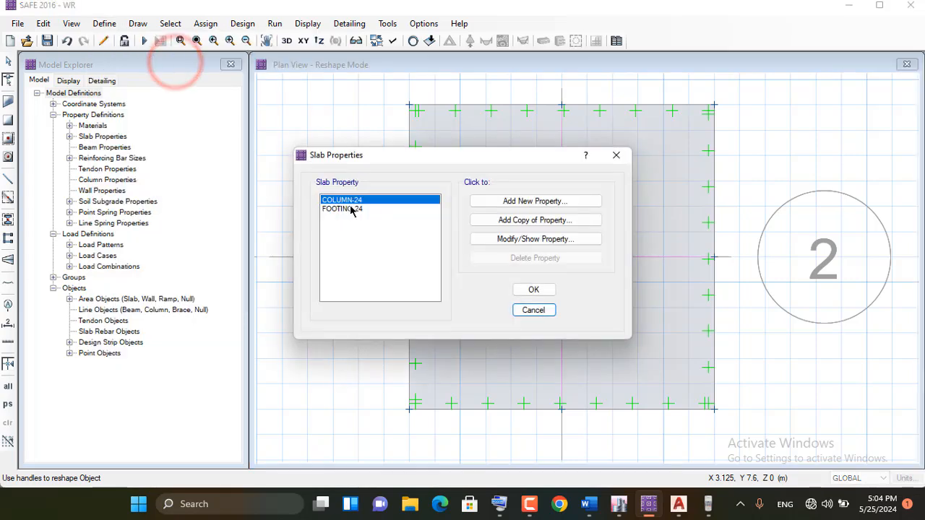
{"action": "left_click", "coordinate": [528, 242]}
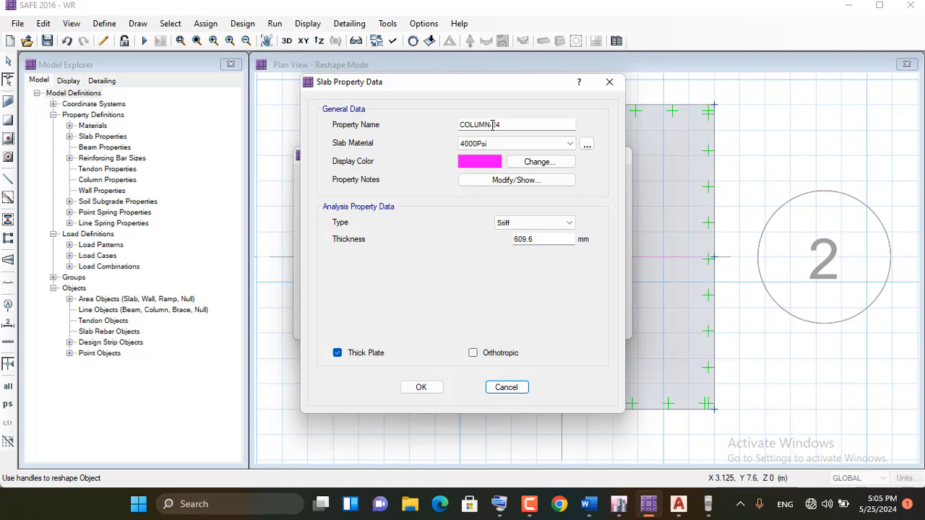
{"action": "double_click", "coordinate": [493, 124]}
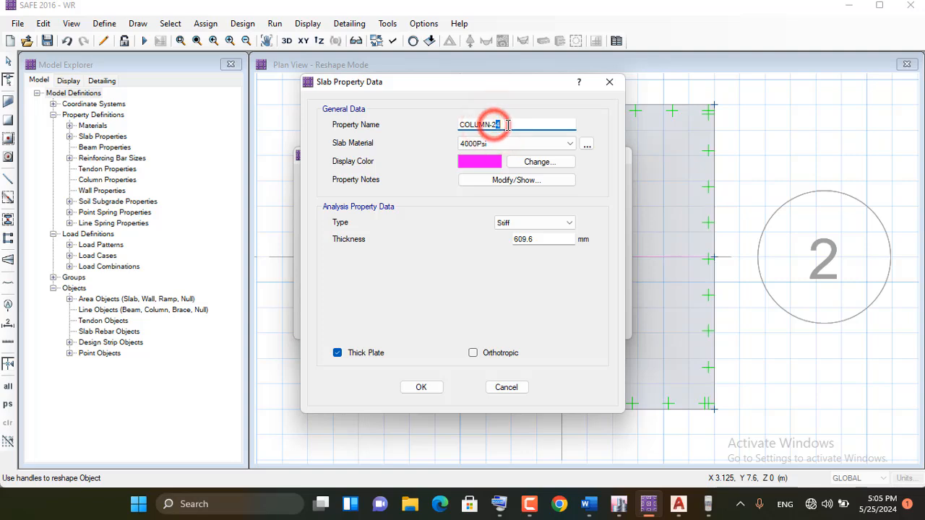
{"action": "left_click_drag", "start_coordinate": [493, 125], "coordinate": [518, 125]}
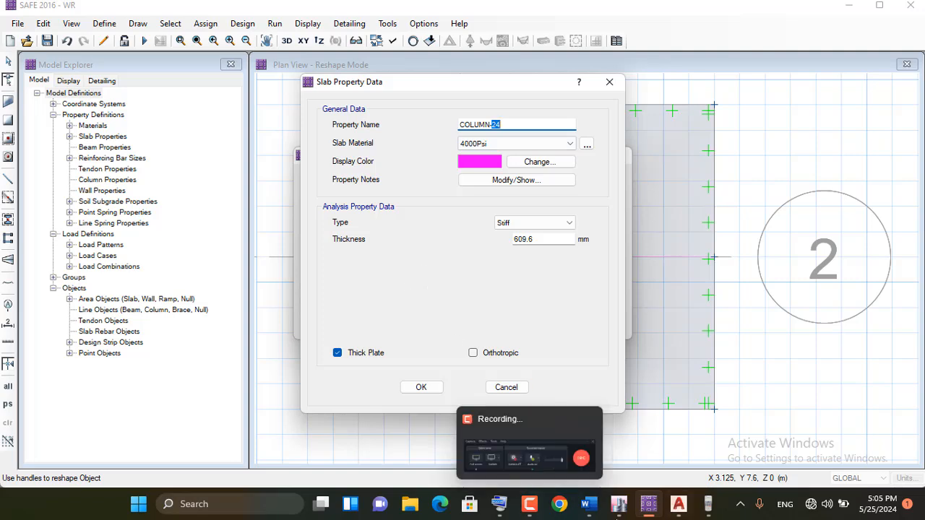
{"action": "left_click", "coordinate": [498, 504]}
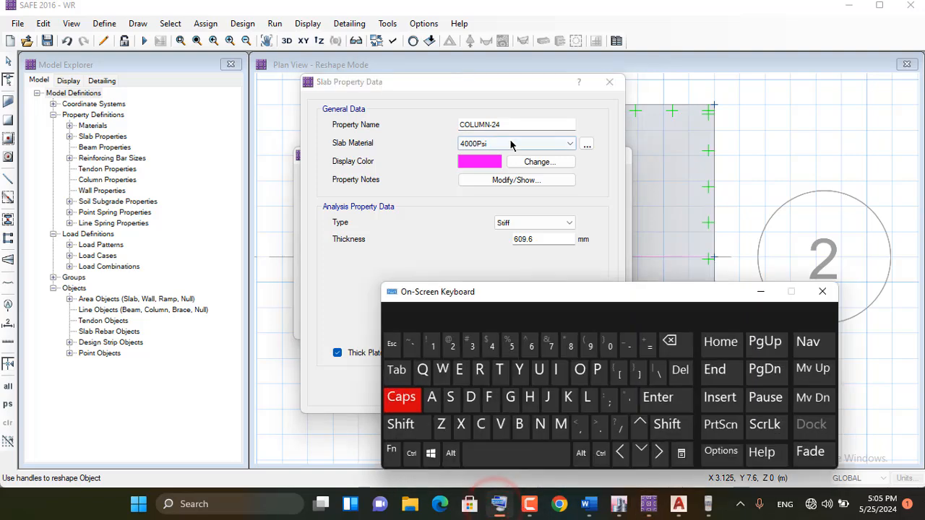
{"action": "double_click", "coordinate": [494, 124]}
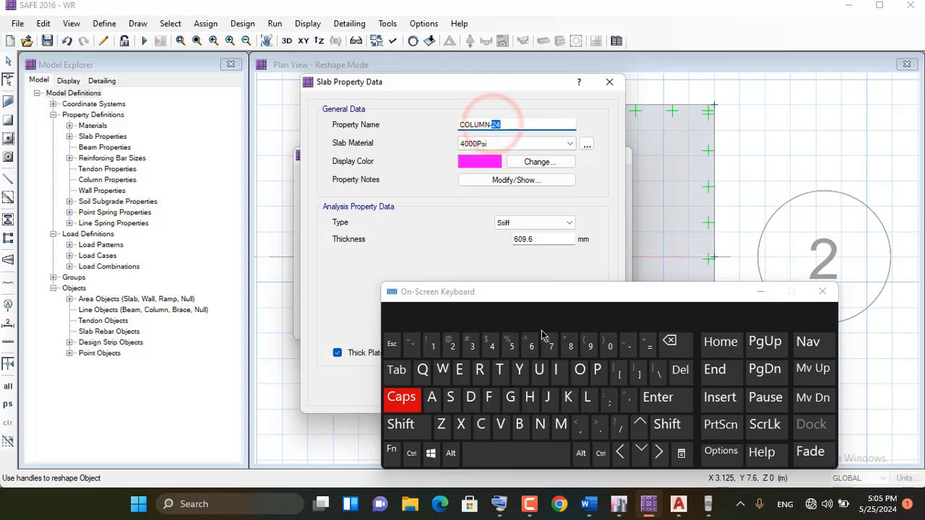
{"action": "left_click", "coordinate": [472, 346]}
{"action": "left_click", "coordinate": [609, 346]}
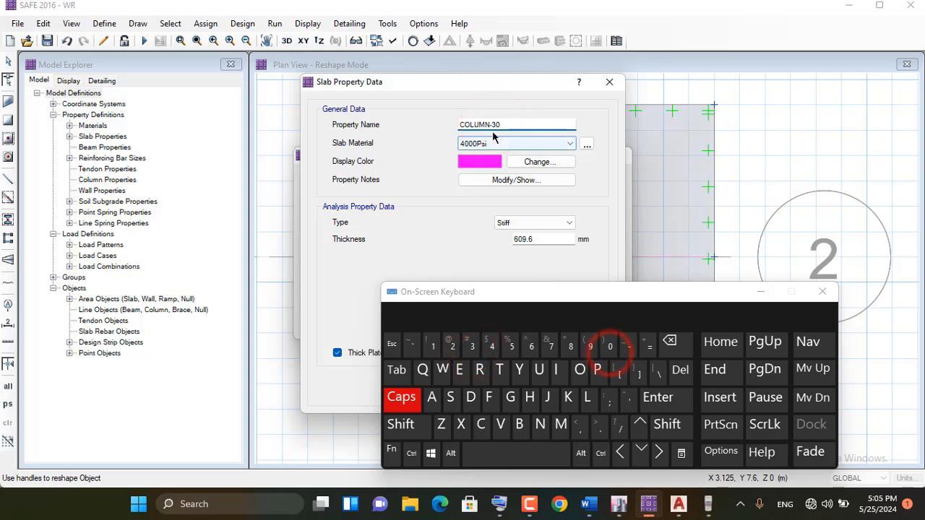
{"action": "left_click", "coordinate": [762, 290]}
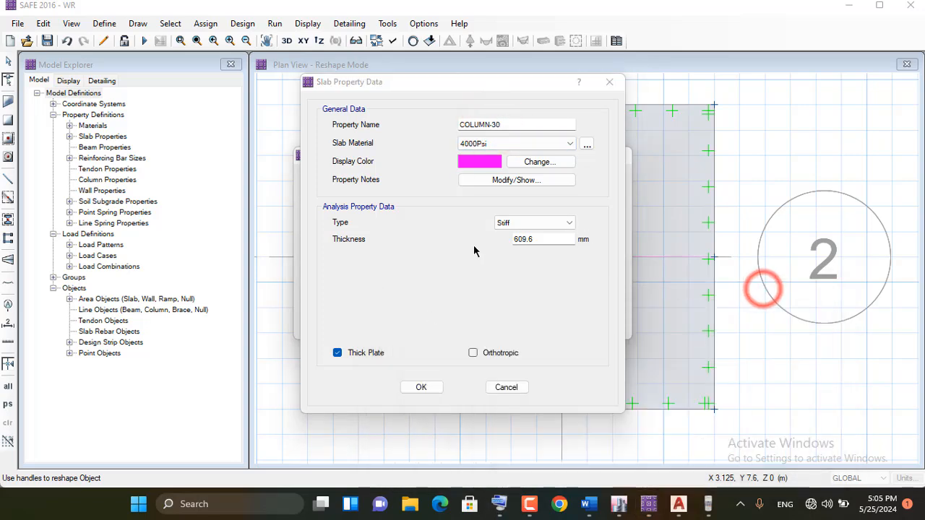
Set the COLUMN-30 stiff slab property's thickness to 30" (762 mm)
{"action": "double_click", "coordinate": [533, 239]}
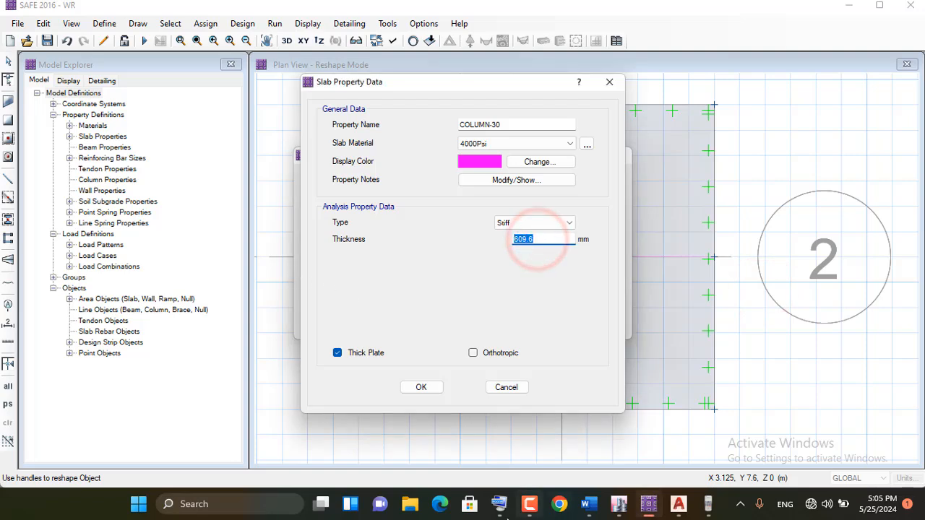
{"action": "left_click", "coordinate": [500, 503]}
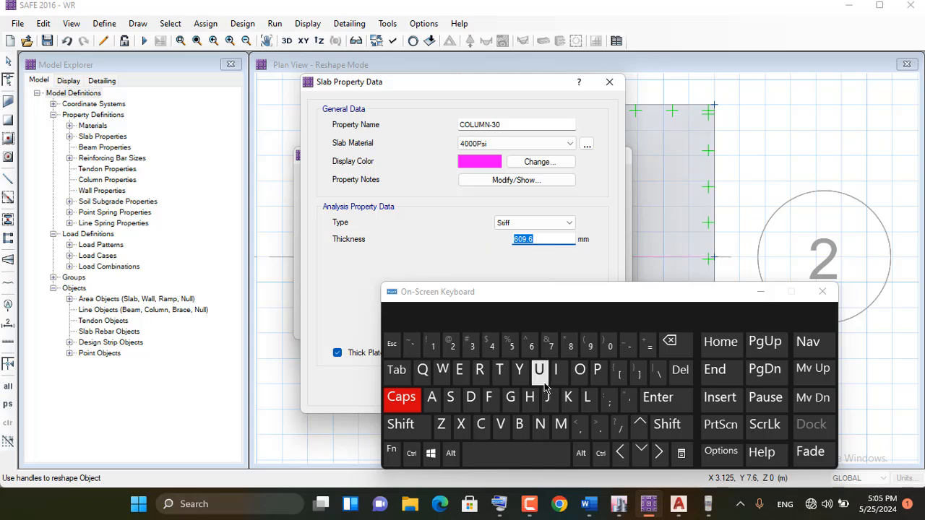
{"action": "left_click", "coordinate": [472, 346]}
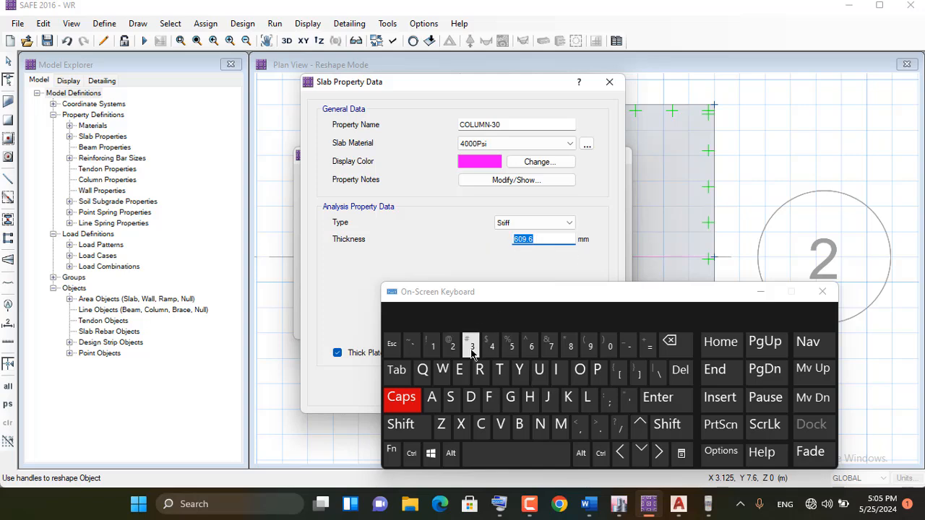
{"action": "left_click", "coordinate": [610, 346]}
{"action": "left_click", "coordinate": [667, 425]}
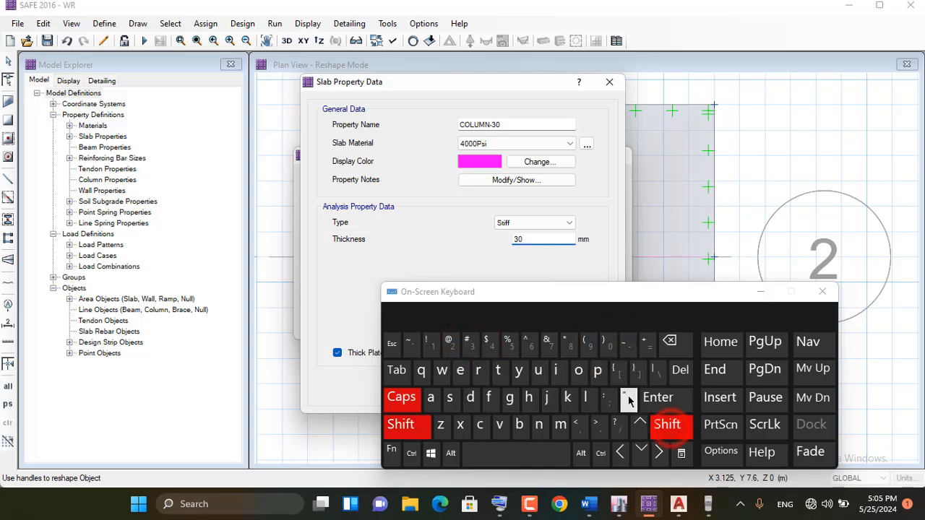
{"action": "left_click", "coordinate": [625, 397]}
{"action": "left_click", "coordinate": [669, 396]}
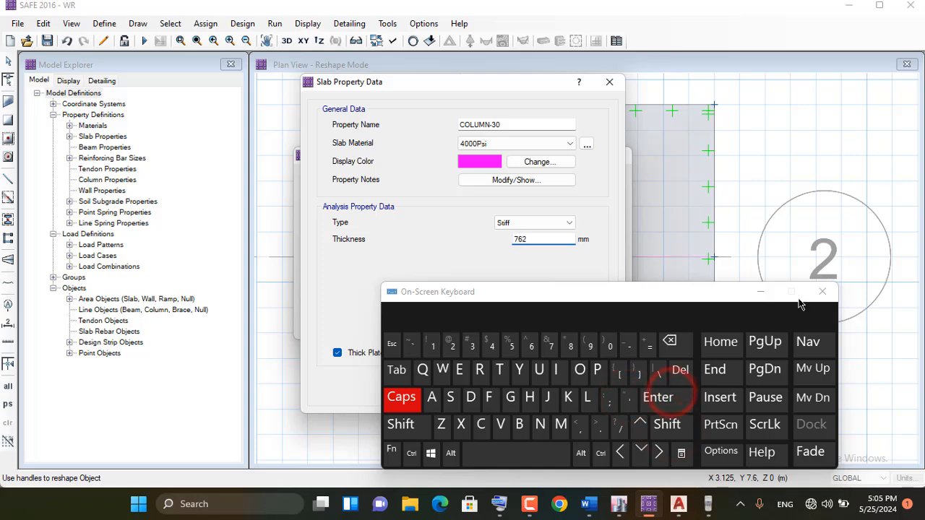
{"action": "left_click", "coordinate": [761, 292]}
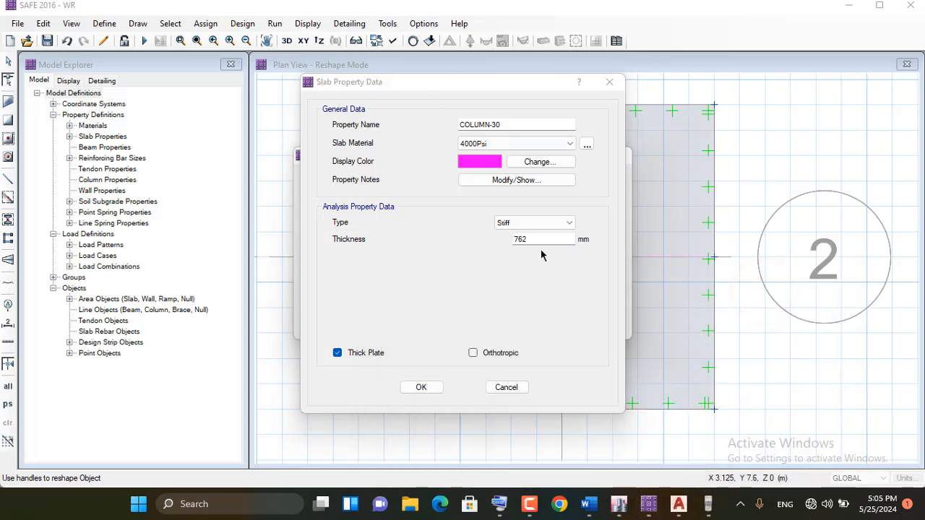
Copy the 762 thickness value from COLUMN-30 and accept the property changes
{"action": "double_click", "coordinate": [535, 239]}
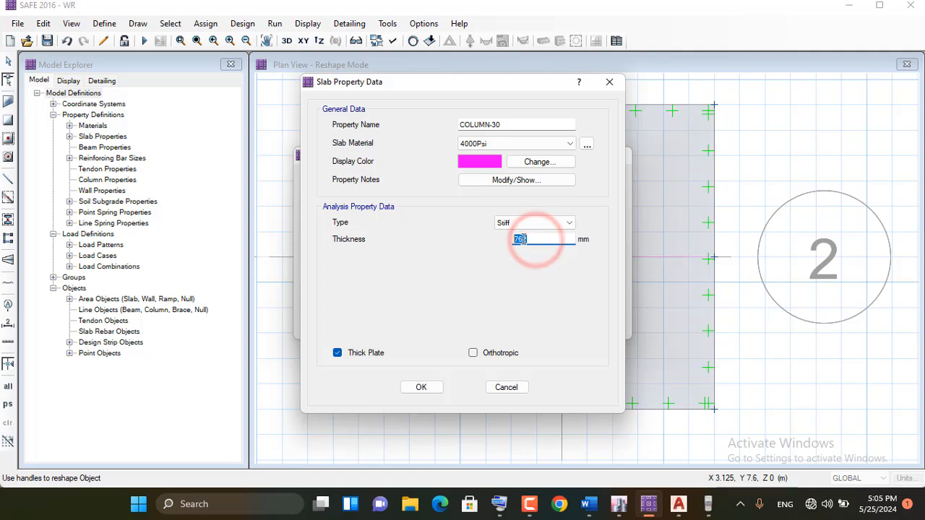
{"action": "right_click", "coordinate": [527, 239]}
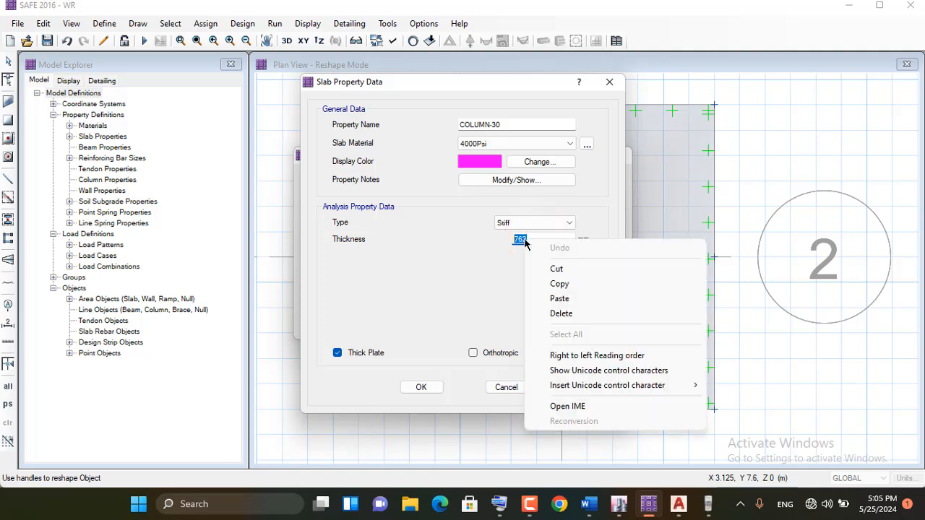
{"action": "left_click", "coordinate": [585, 285]}
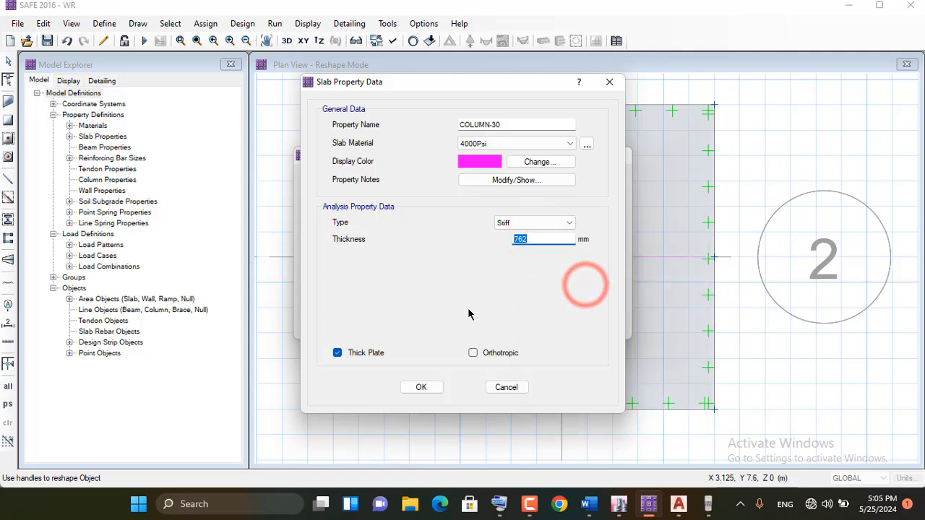
{"action": "left_click", "coordinate": [434, 388]}
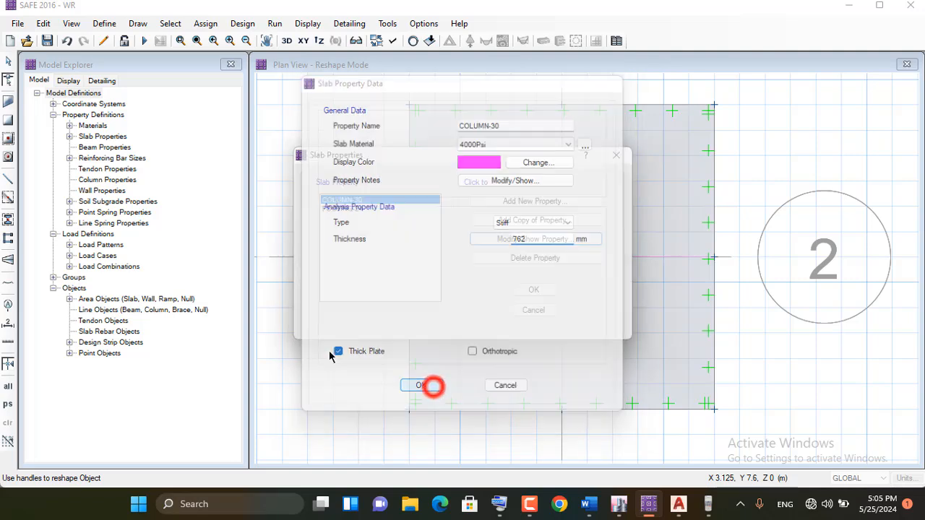
Open the FOOTING-24 slab property for modification and paste 762 mm as its thickness
{"action": "left_click", "coordinate": [352, 210]}
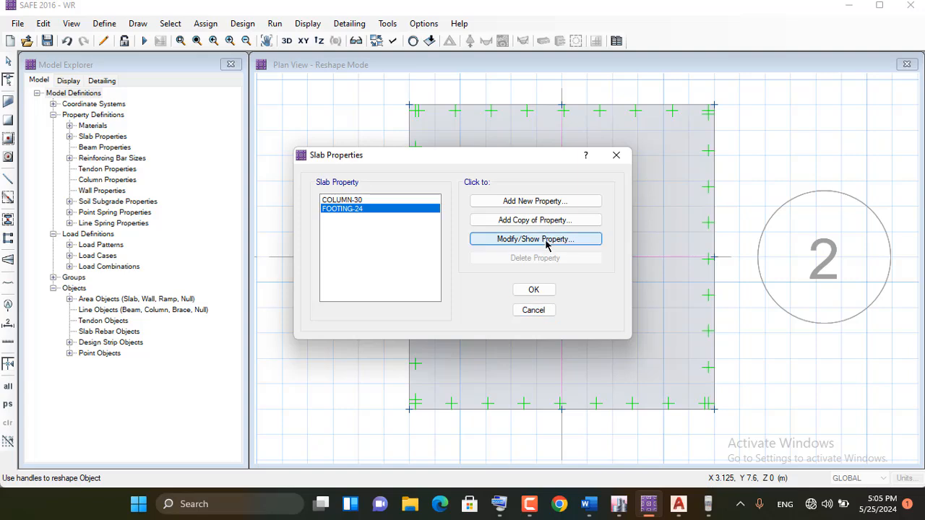
{"action": "left_click", "coordinate": [544, 239]}
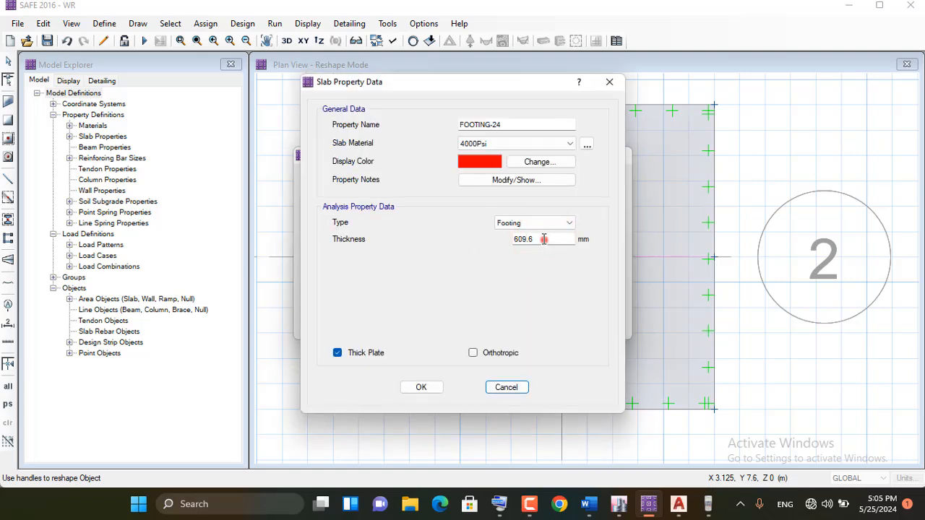
{"action": "double_click", "coordinate": [543, 239]}
{"action": "right_click", "coordinate": [526, 241]}
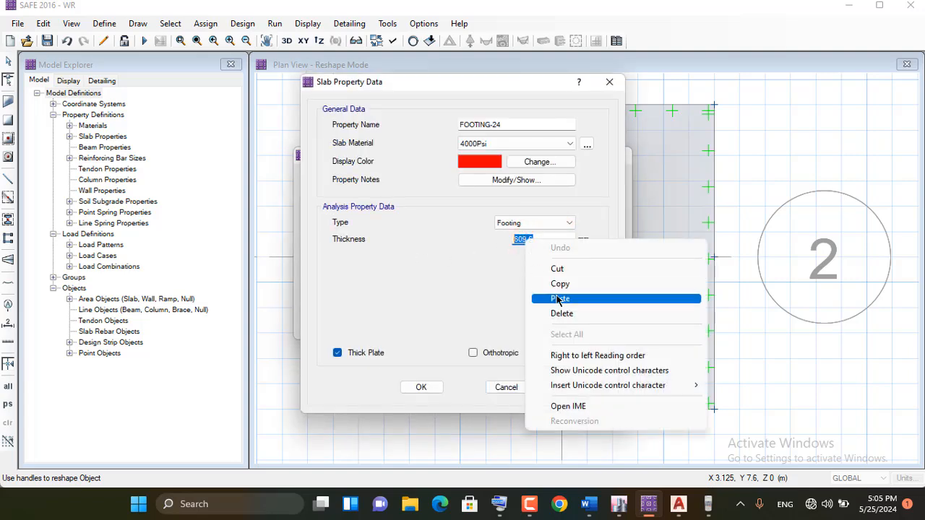
{"action": "left_click", "coordinate": [559, 299]}
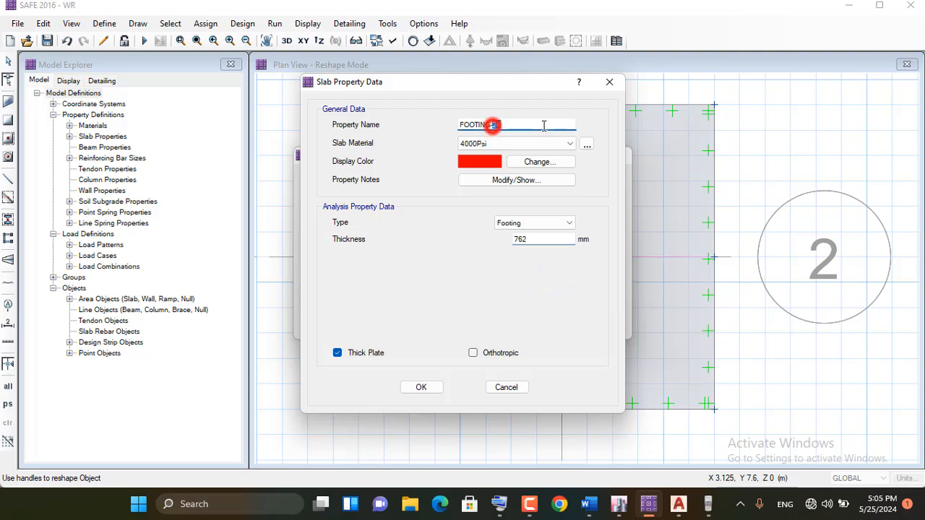
Rename the footing slab property FOOTING-30 and accept the slab property definitions
{"action": "left_click_drag", "start_coordinate": [493, 125], "coordinate": [501, 125]}
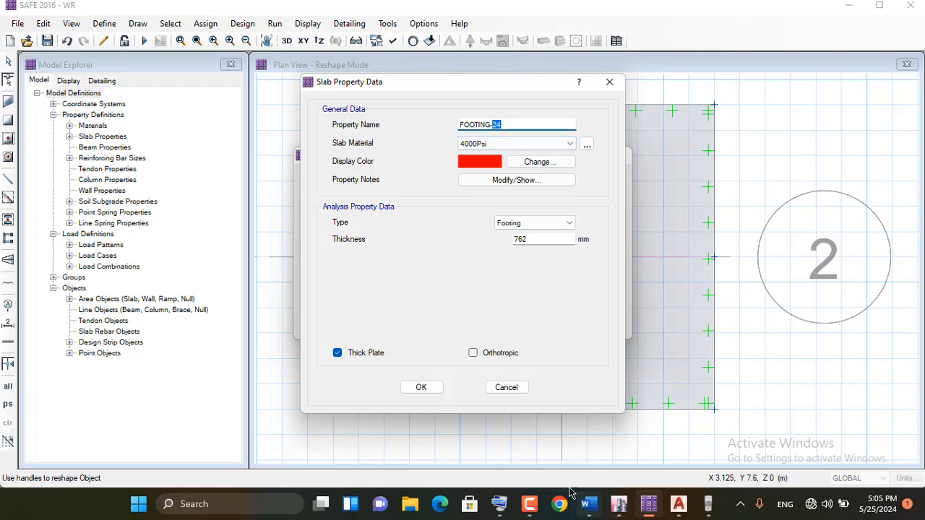
{"action": "left_click", "coordinate": [500, 504]}
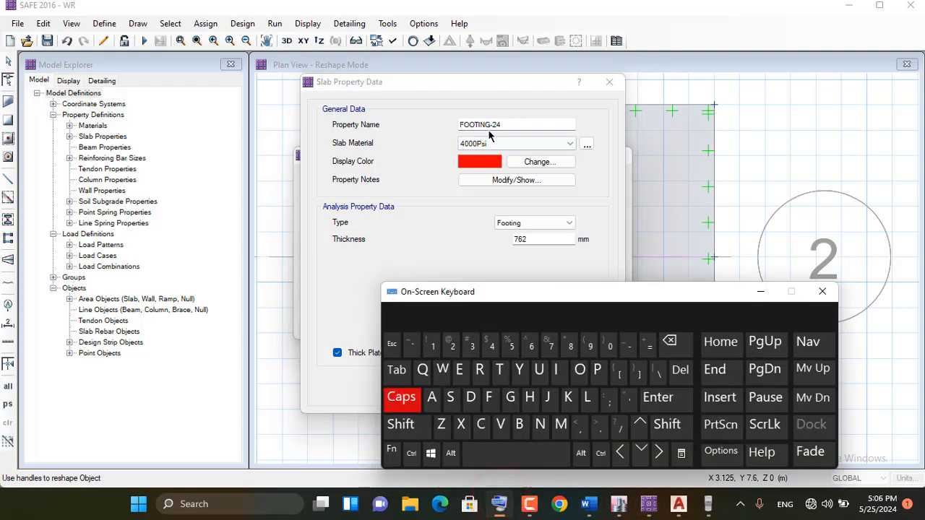
{"action": "left_click", "coordinate": [492, 125]}
{"action": "left_click_drag", "start_coordinate": [492, 125], "coordinate": [501, 125]}
{"action": "left_click", "coordinate": [472, 346]}
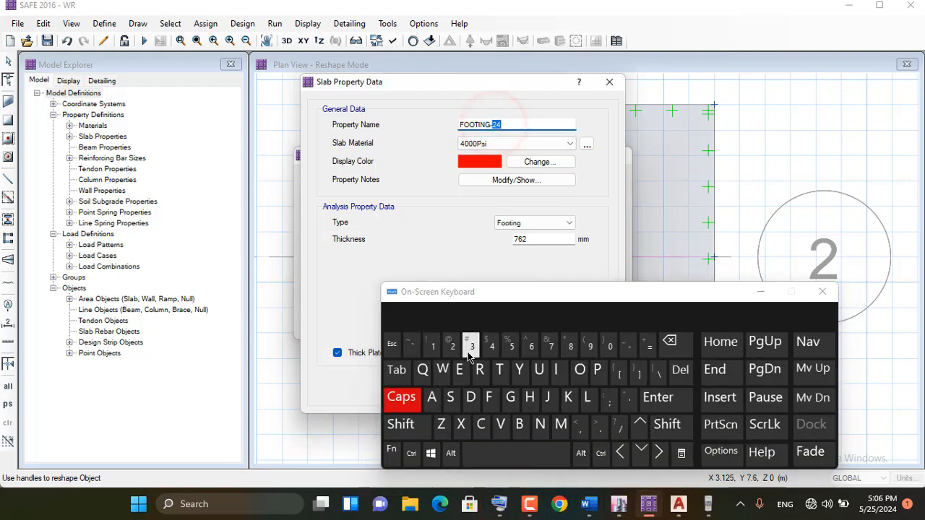
{"action": "left_click", "coordinate": [609, 346]}
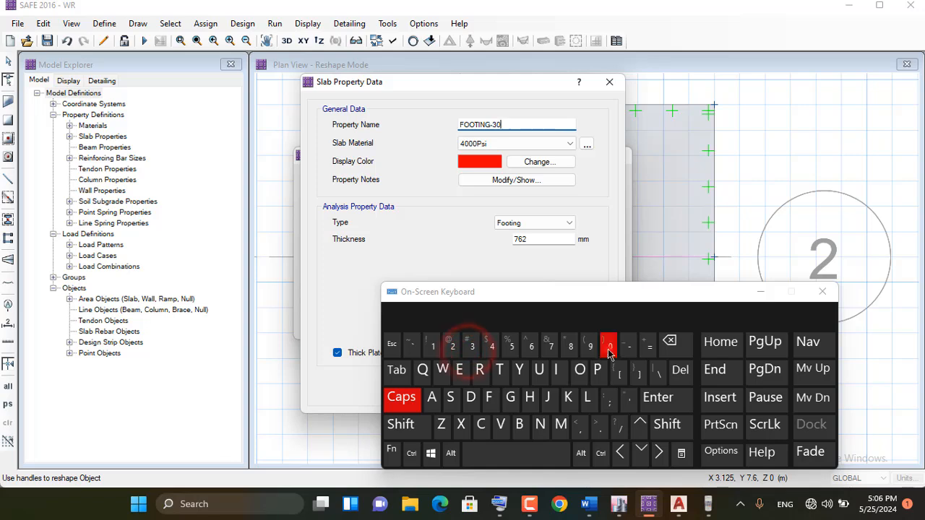
{"action": "left_click", "coordinate": [761, 292]}
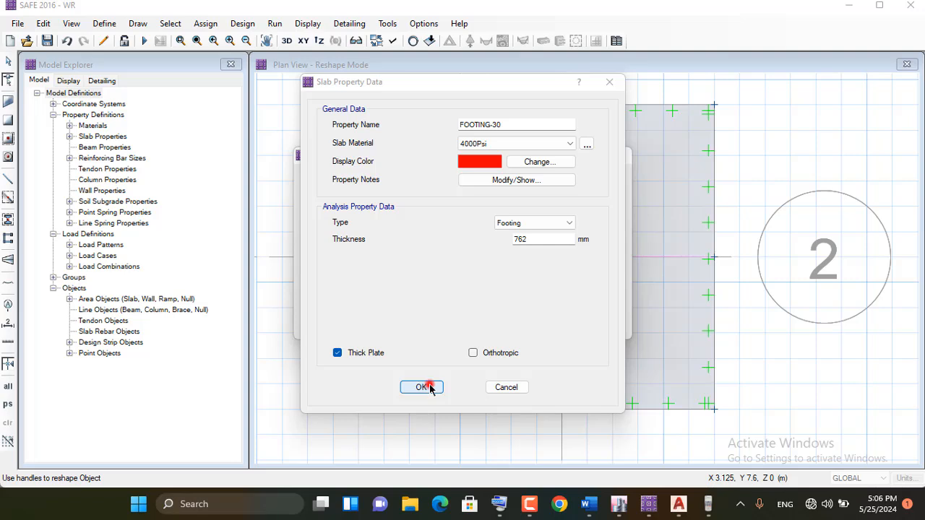
{"action": "left_click", "coordinate": [429, 388]}
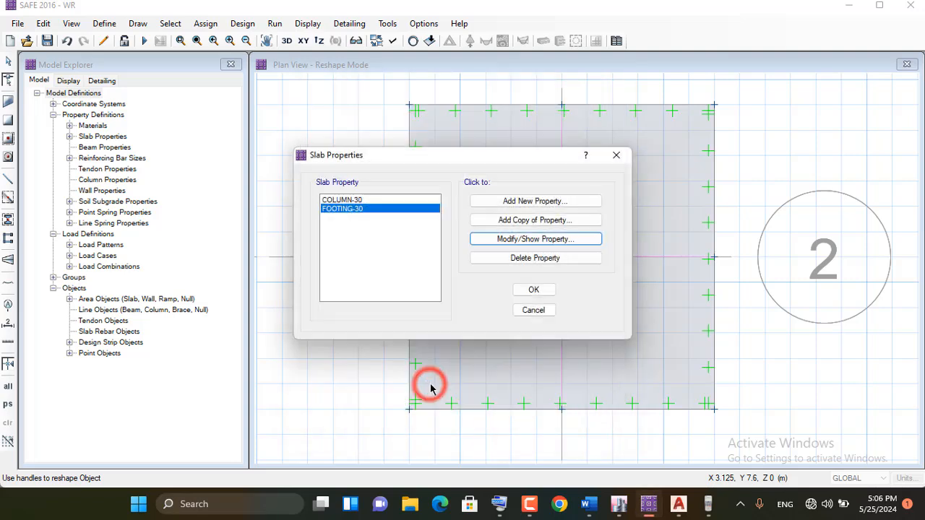
{"action": "left_click", "coordinate": [533, 290]}
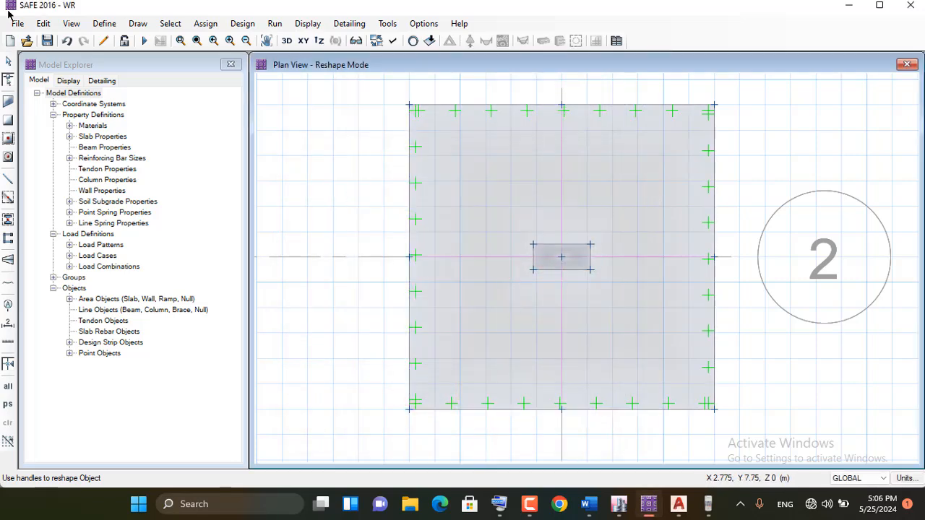
Leave reshape mode and select the footing slab area in the plan view
{"action": "left_click", "coordinate": [7, 62]}
{"action": "left_click", "coordinate": [448, 196]}
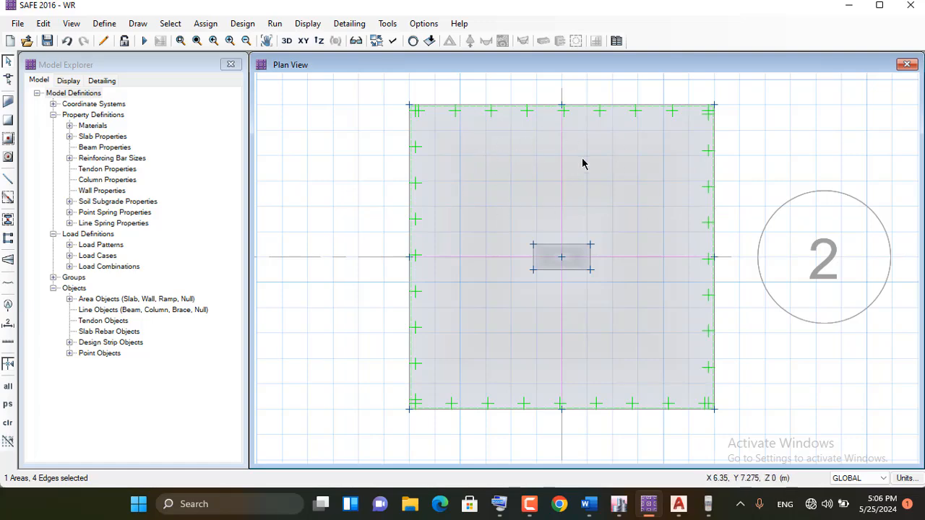
Switch to the calculator, compute the soil cover load as 110×5.5, and return to SAFE
{"action": "left_click", "coordinate": [711, 503]}
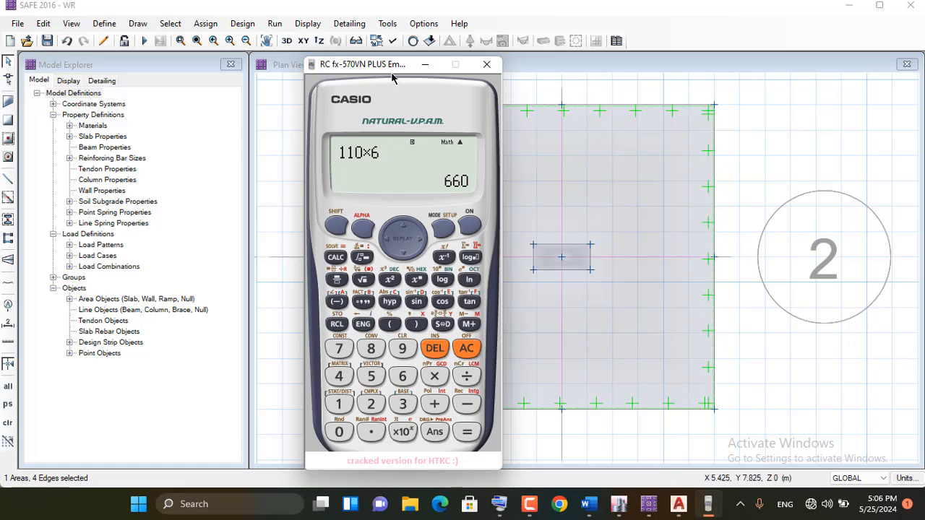
{"action": "left_click_drag", "start_coordinate": [365, 67], "coordinate": [139, 87]}
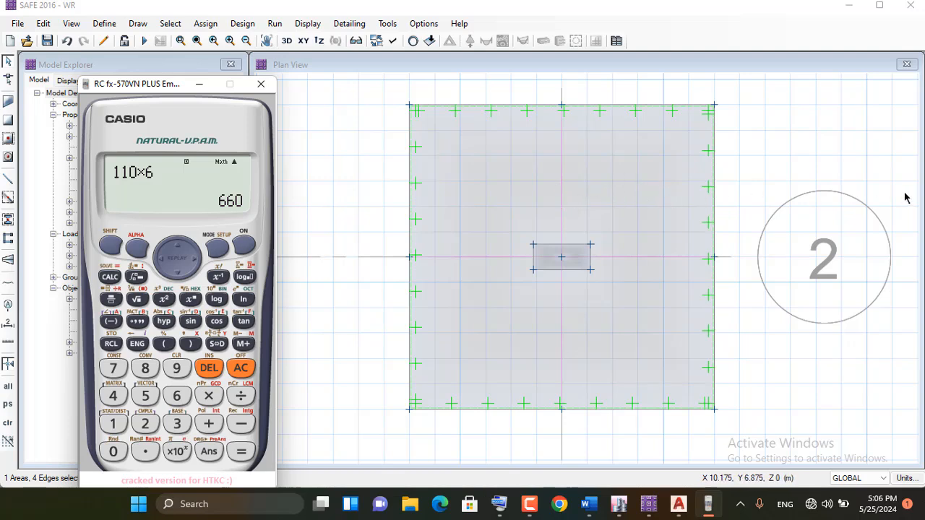
{"action": "left_click", "coordinate": [239, 370]}
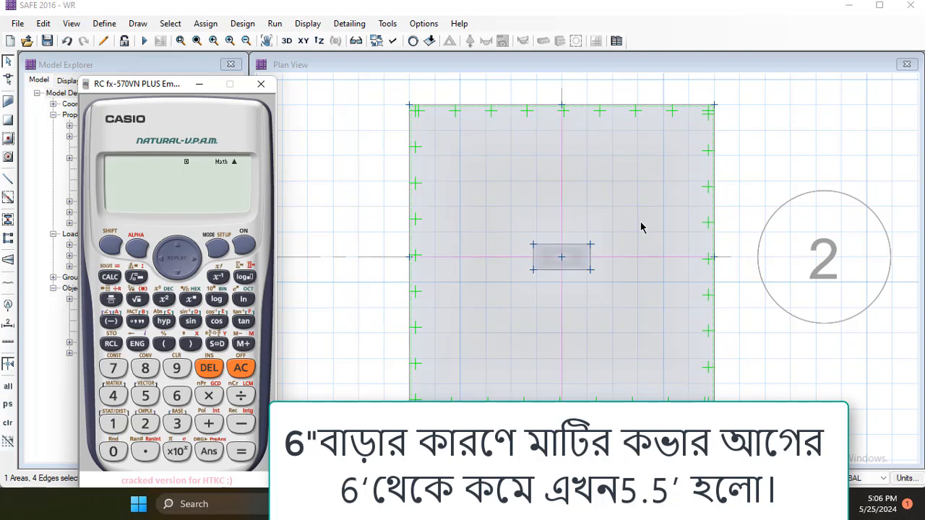
{"action": "left_click", "coordinate": [97, 430]}
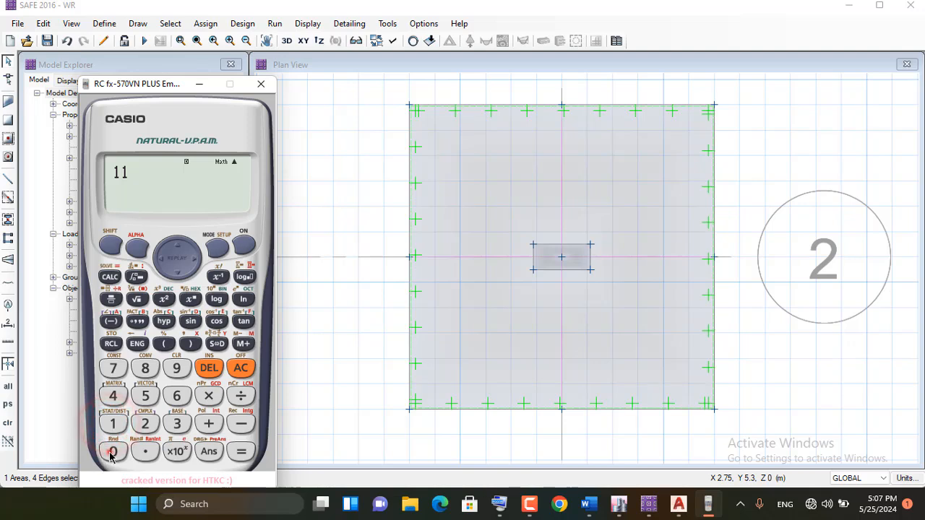
{"action": "left_click", "coordinate": [112, 451]}
{"action": "left_click", "coordinate": [208, 395]}
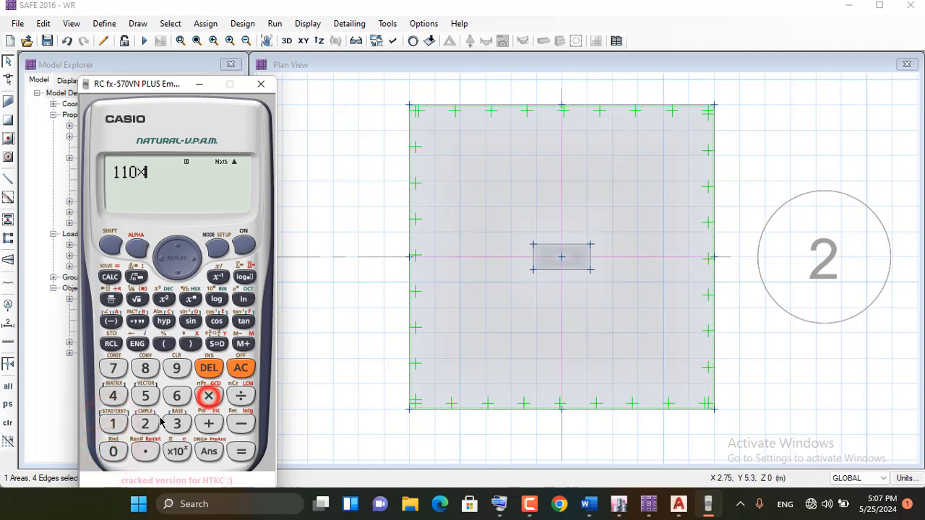
{"action": "left_click", "coordinate": [145, 396]}
{"action": "left_click", "coordinate": [145, 451]}
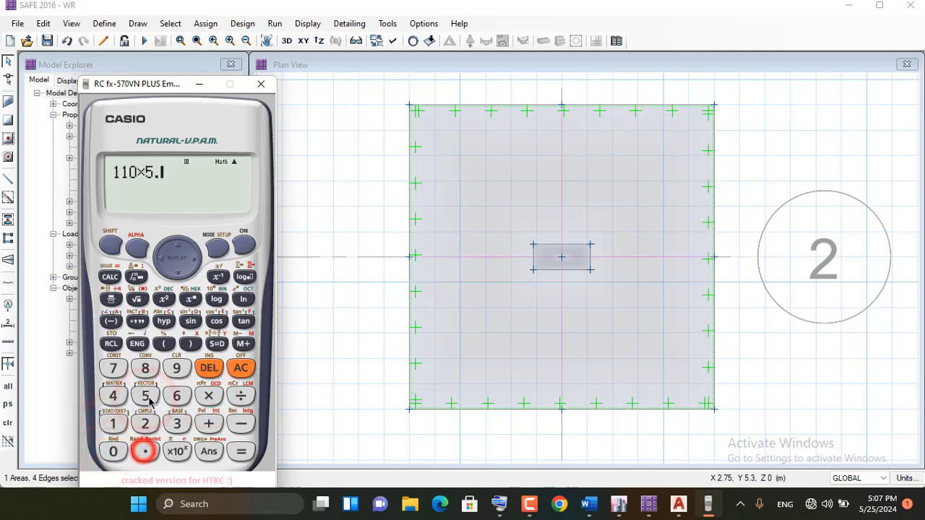
{"action": "left_click", "coordinate": [145, 396]}
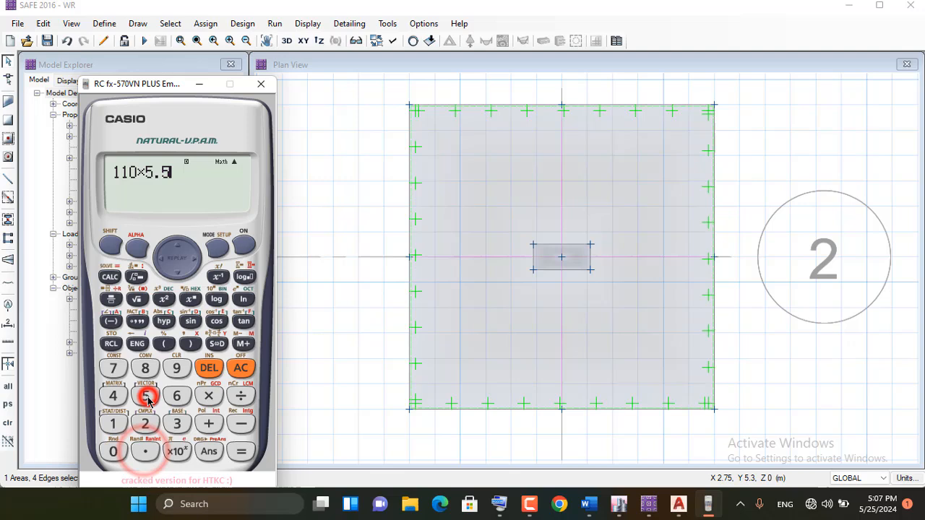
{"action": "left_click", "coordinate": [240, 452]}
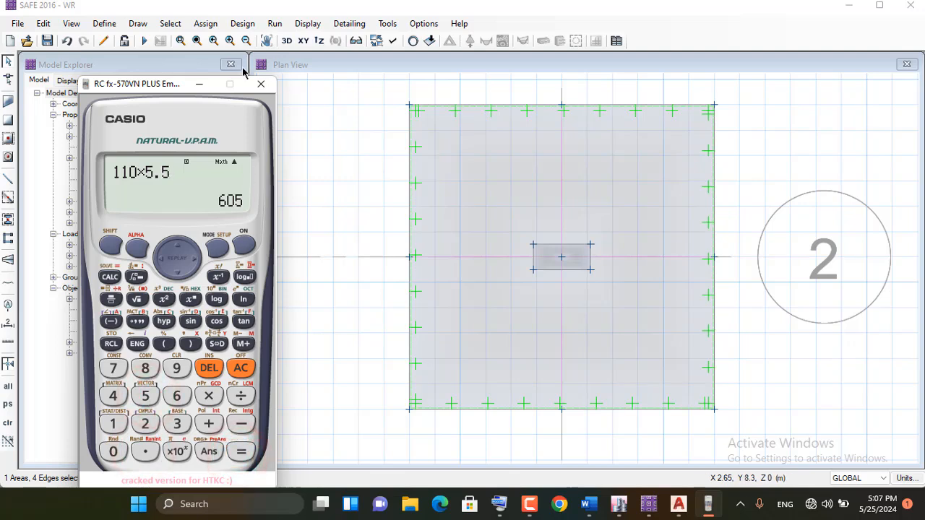
{"action": "left_click", "coordinate": [199, 84]}
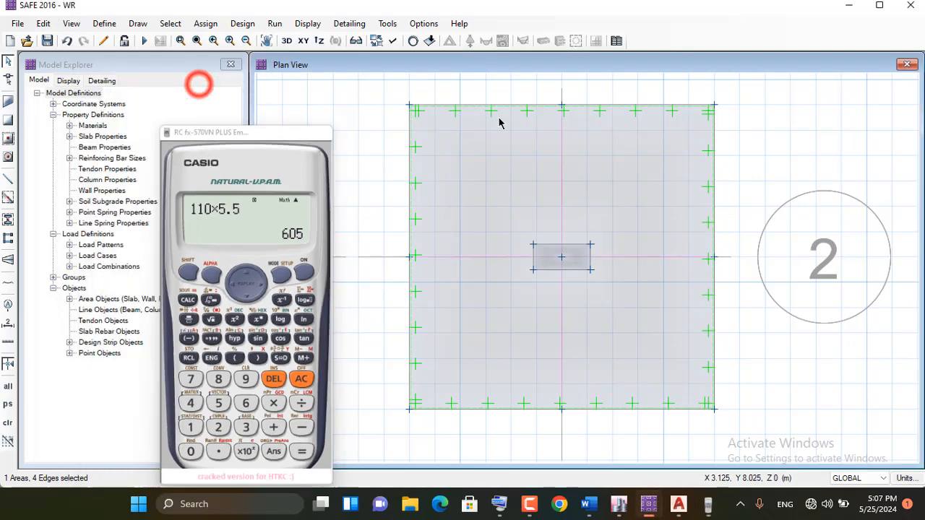
{"action": "left_click", "coordinate": [509, 193]}
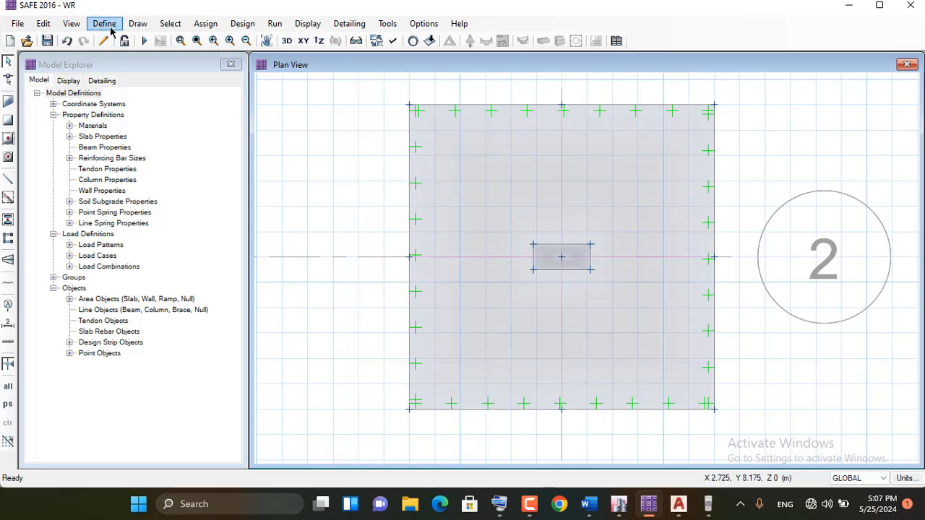
{"action": "left_click", "coordinate": [205, 24]}
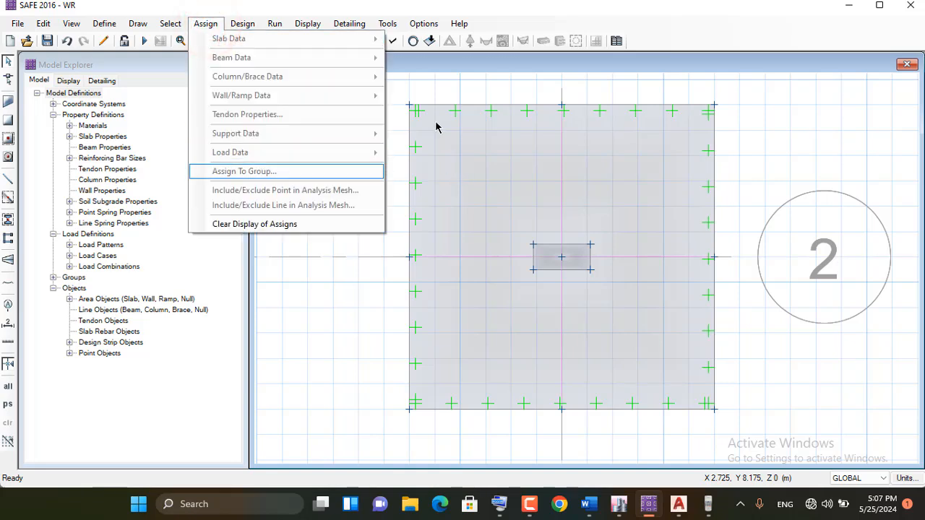
{"action": "left_click", "coordinate": [120, 35]}
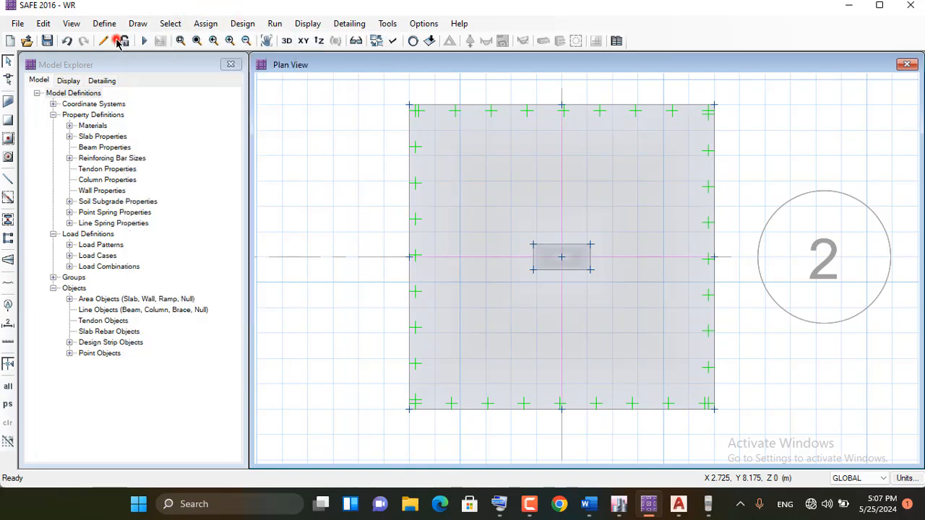
{"action": "left_click", "coordinate": [483, 180]}
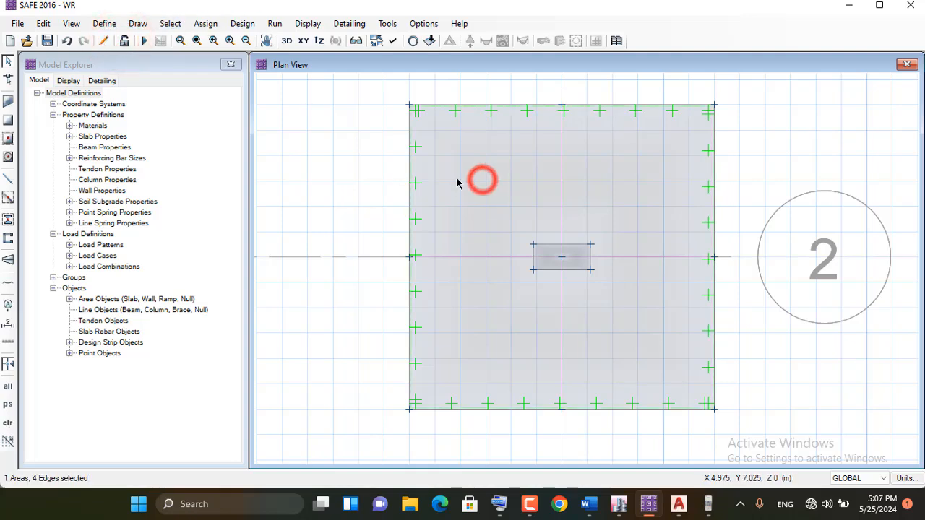
{"action": "left_click", "coordinate": [207, 25]}
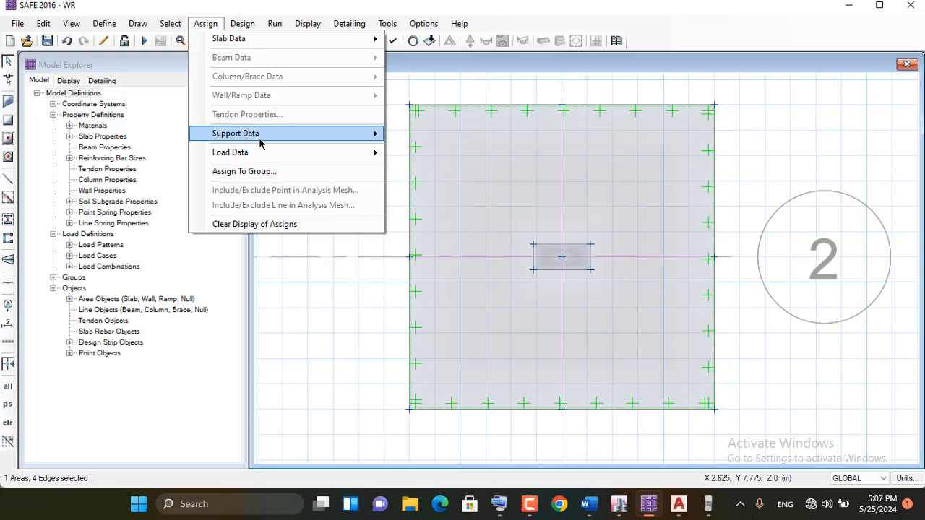
{"action": "mouse_move", "coordinate": [260, 140]}
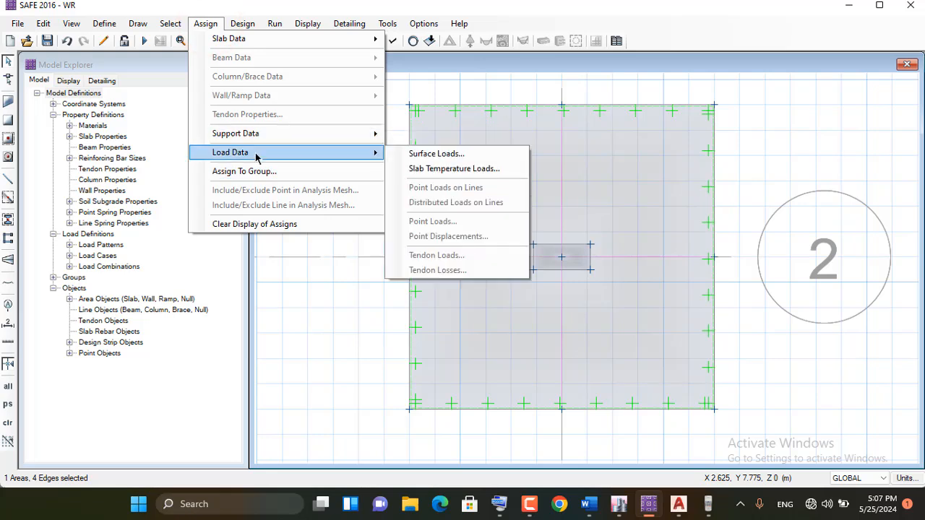
{"action": "left_click", "coordinate": [448, 156]}
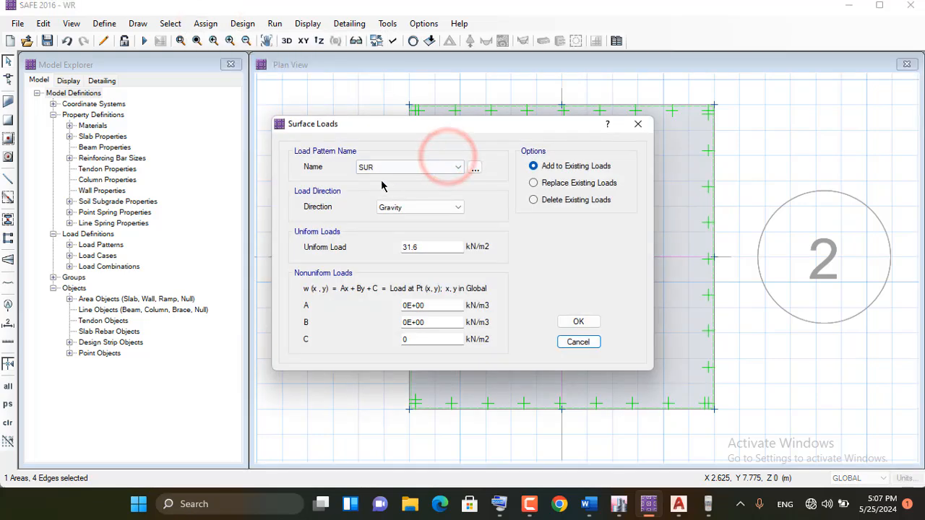
{"action": "double_click", "coordinate": [430, 247]}
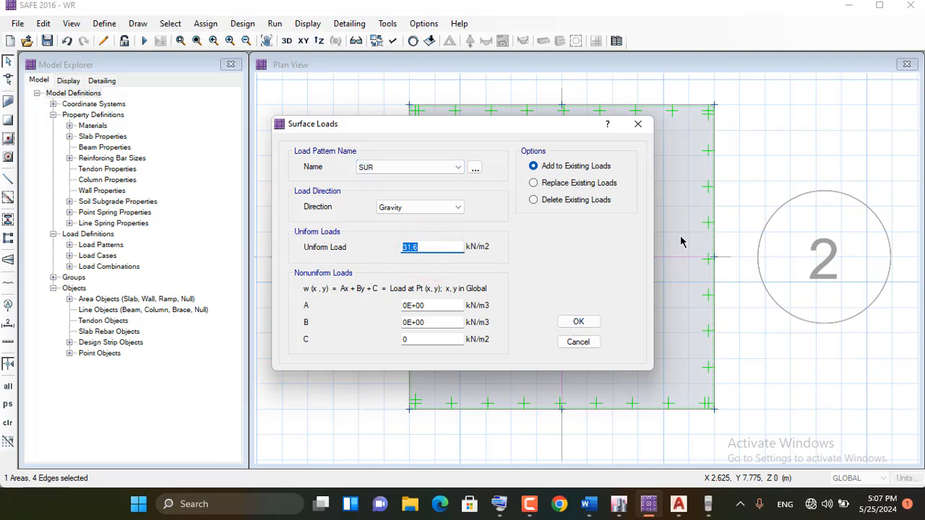
{"action": "left_click", "coordinate": [648, 123]}
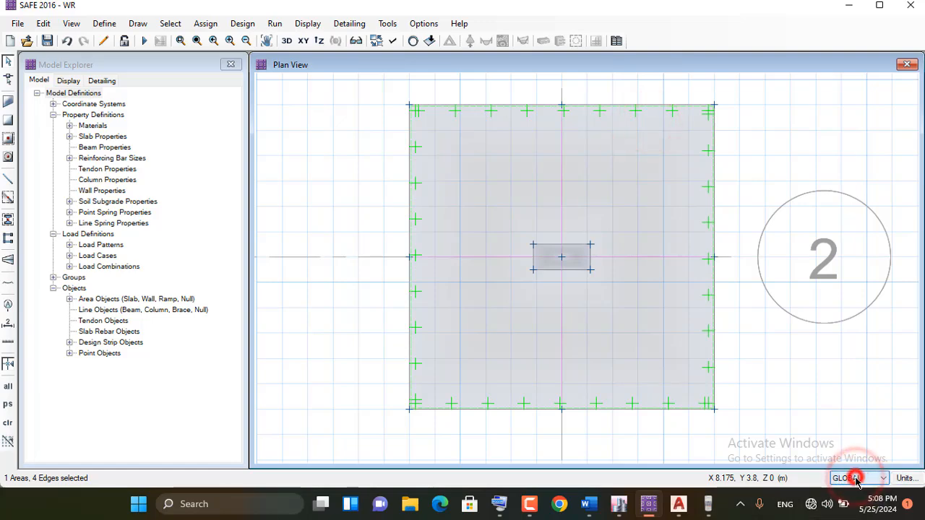
Switch the model's units to the U.S. Defaults set and accept the units settings
{"action": "left_click", "coordinate": [908, 479]}
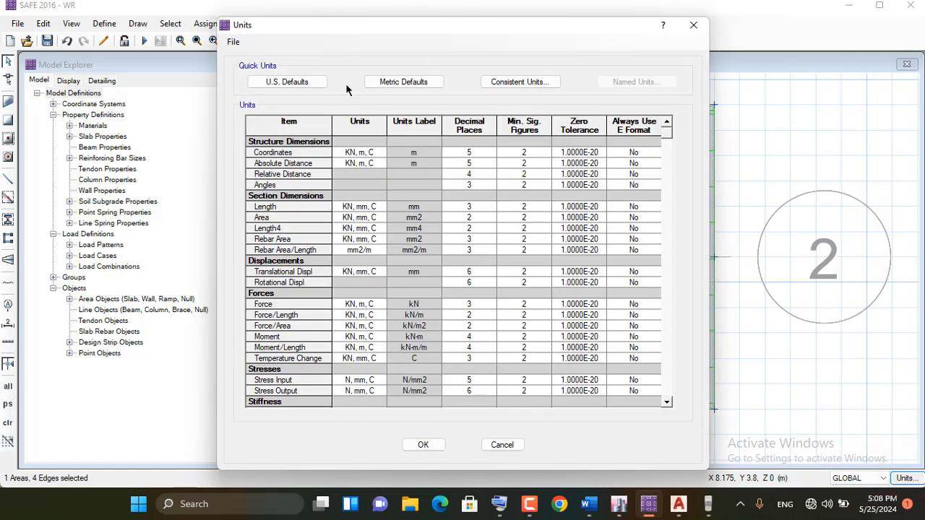
{"action": "left_click", "coordinate": [283, 83]}
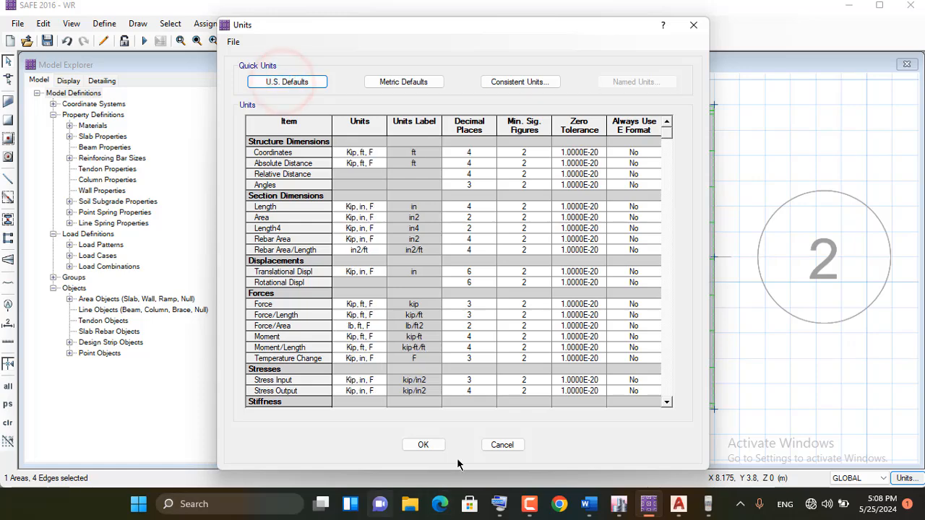
{"action": "left_click", "coordinate": [421, 444]}
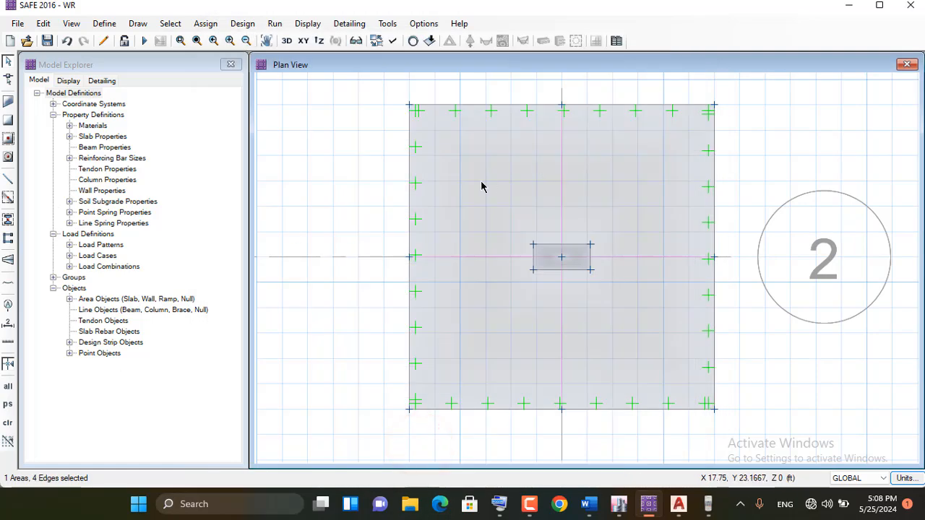
Select the footing slab area again and open its surface load assignment
{"action": "left_click", "coordinate": [521, 184]}
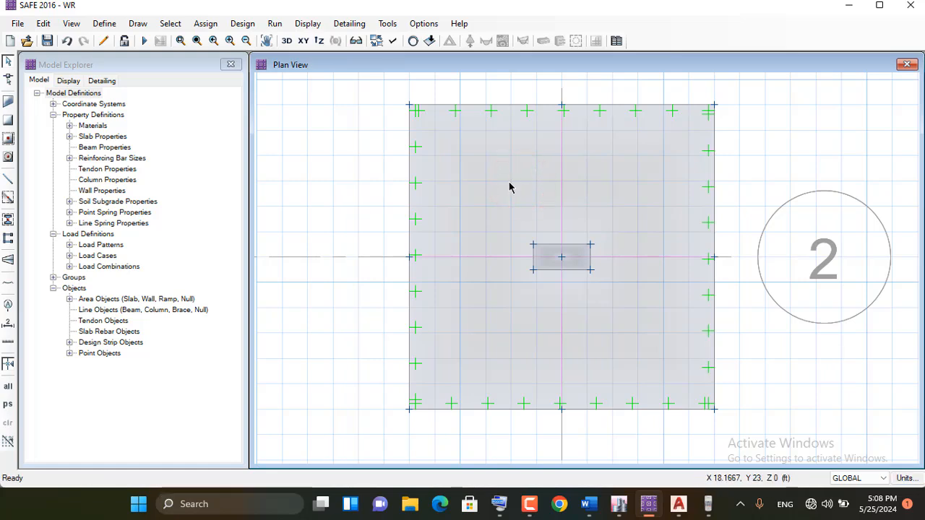
{"action": "left_click", "coordinate": [515, 182]}
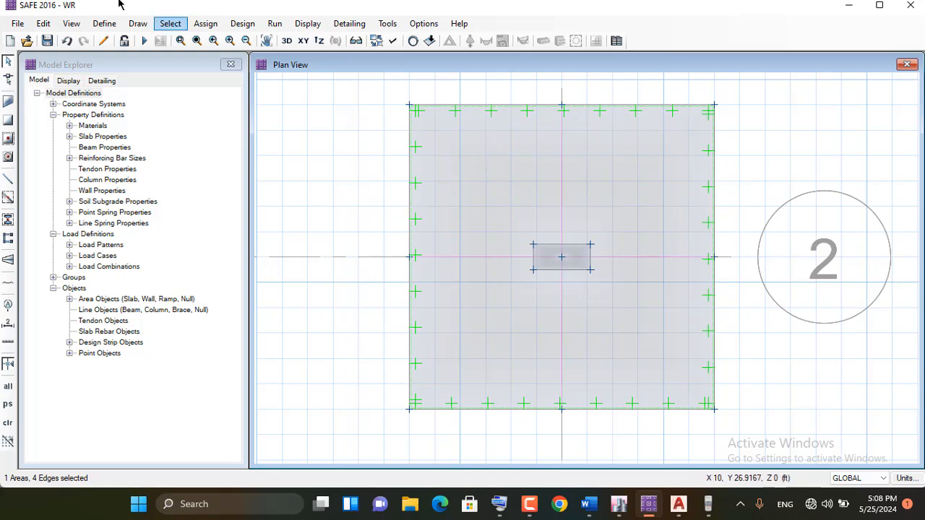
{"action": "left_click", "coordinate": [207, 28]}
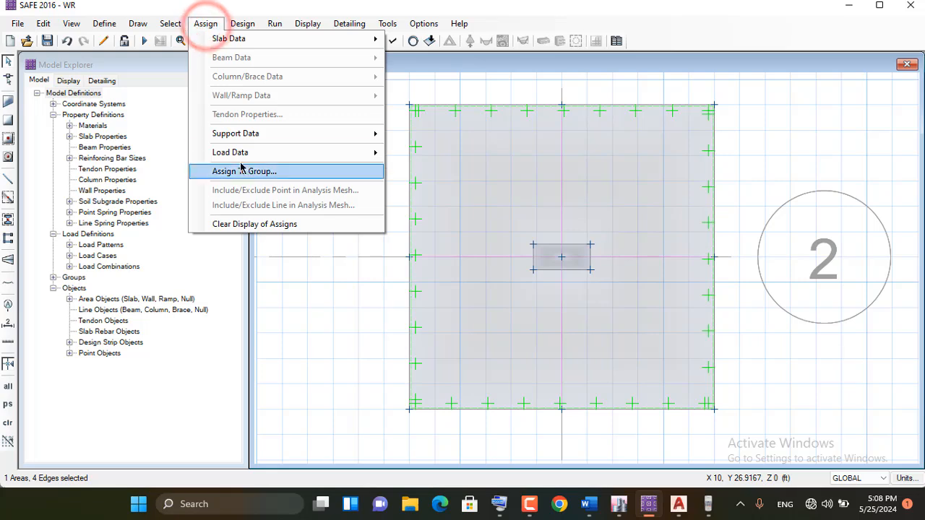
{"action": "mouse_move", "coordinate": [240, 152]}
{"action": "left_click", "coordinate": [515, 154]}
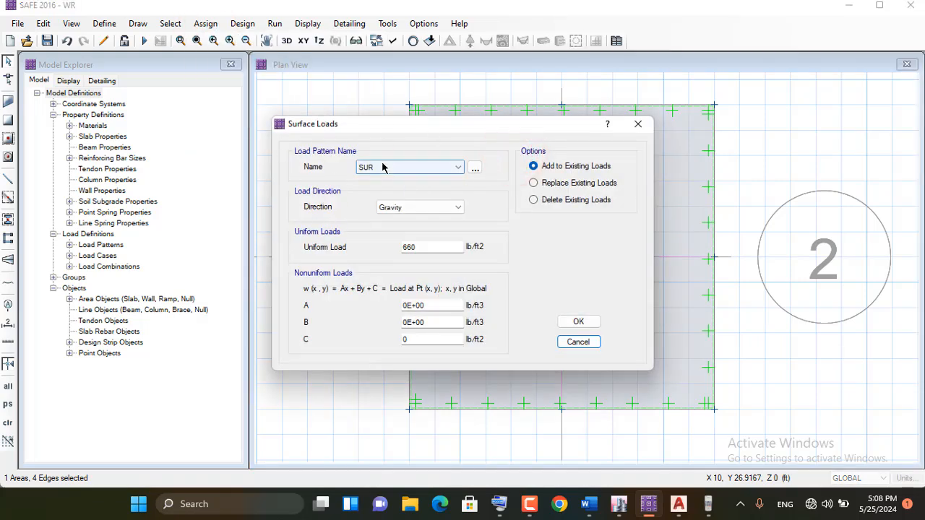
{"action": "double_click", "coordinate": [422, 247]}
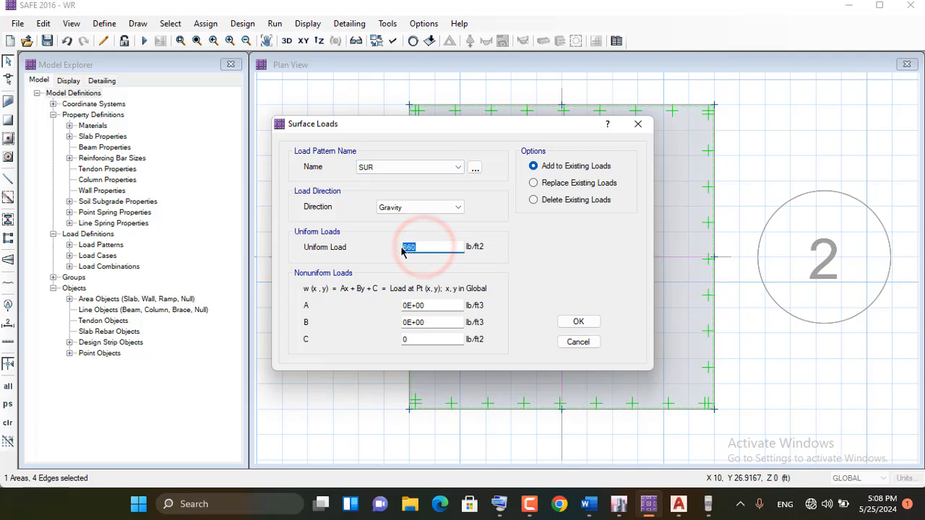
{"action": "right_click", "coordinate": [425, 247]}
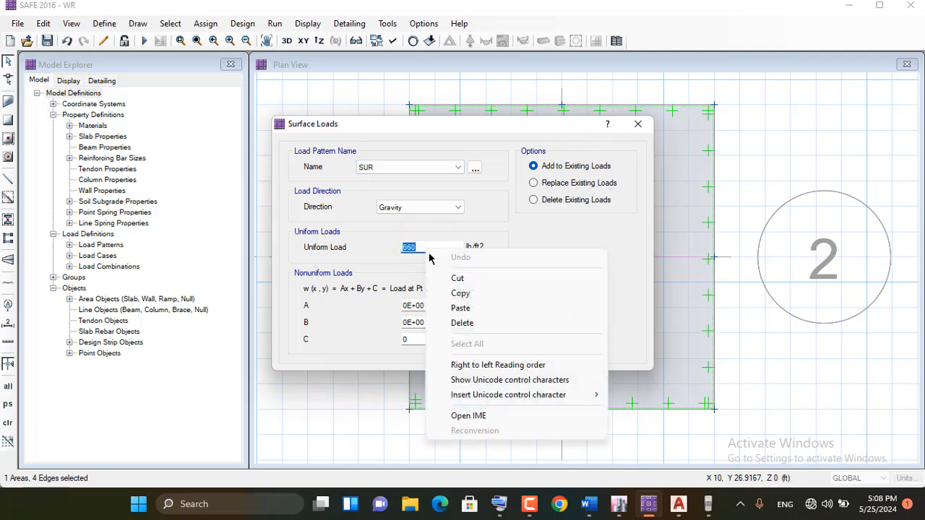
{"action": "left_click", "coordinate": [466, 308]}
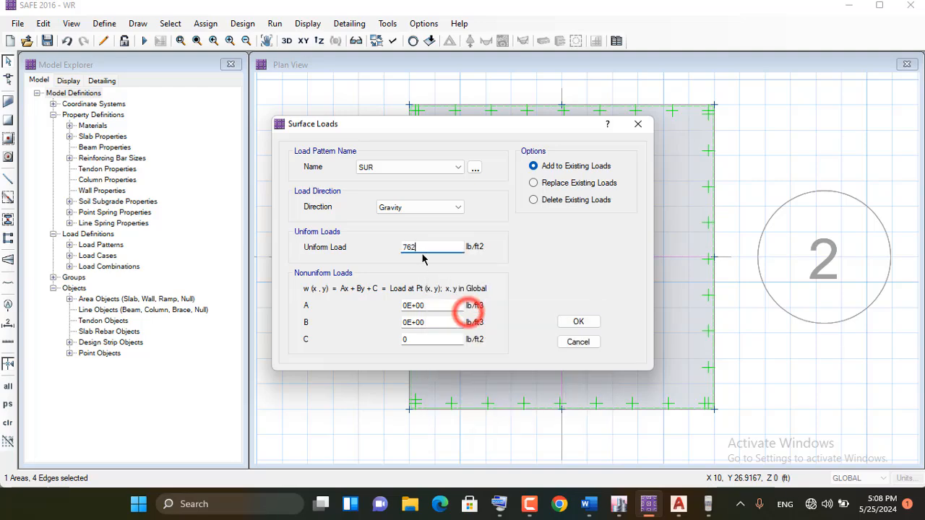
Set the SUR uniform gravity load to 605 lb/ft2, choose to replace existing loads, and assign it to the footing slab
{"action": "double_click", "coordinate": [415, 247]}
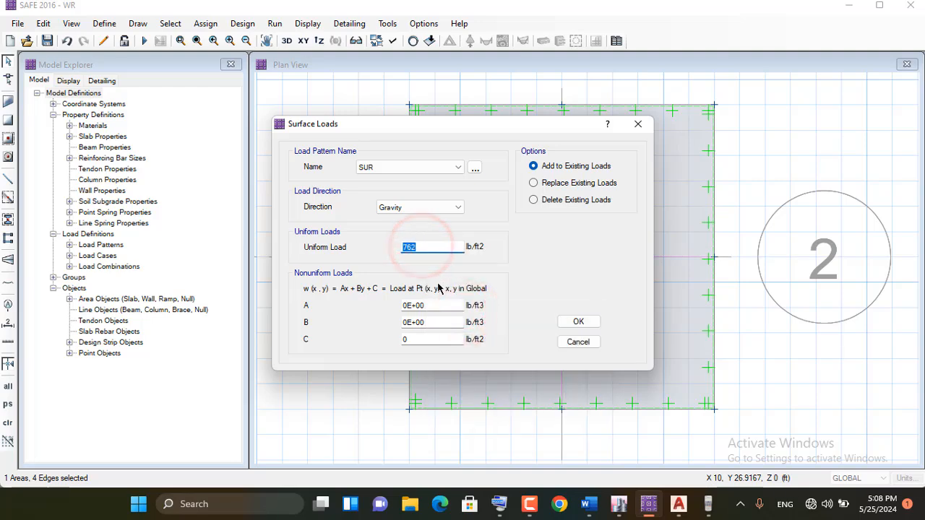
{"action": "left_click", "coordinate": [499, 504]}
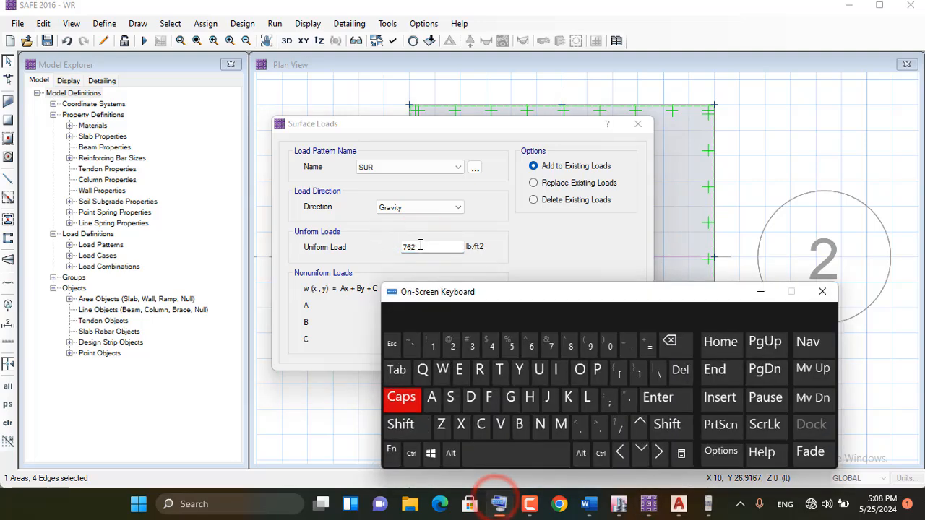
{"action": "double_click", "coordinate": [415, 247]}
{"action": "left_click", "coordinate": [531, 346]}
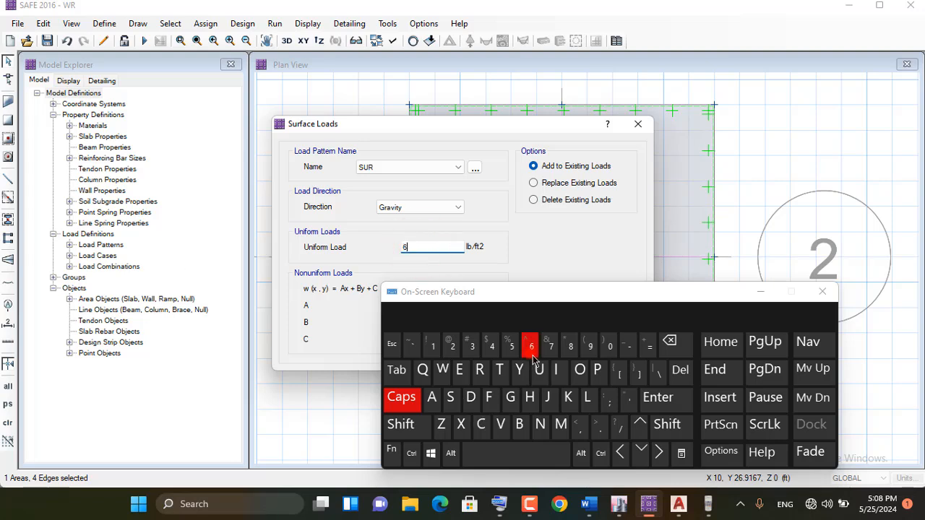
{"action": "left_click", "coordinate": [610, 346]}
{"action": "left_click", "coordinate": [507, 348]}
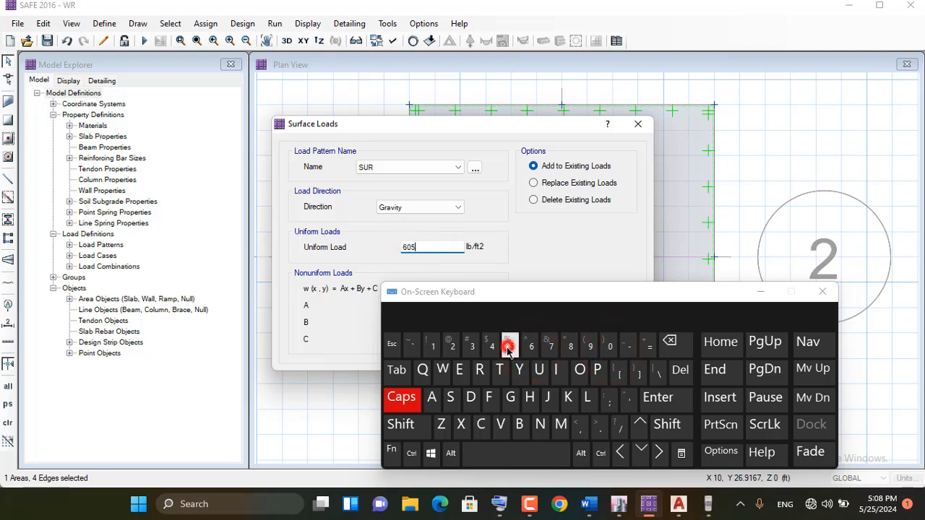
{"action": "left_click", "coordinate": [760, 291]}
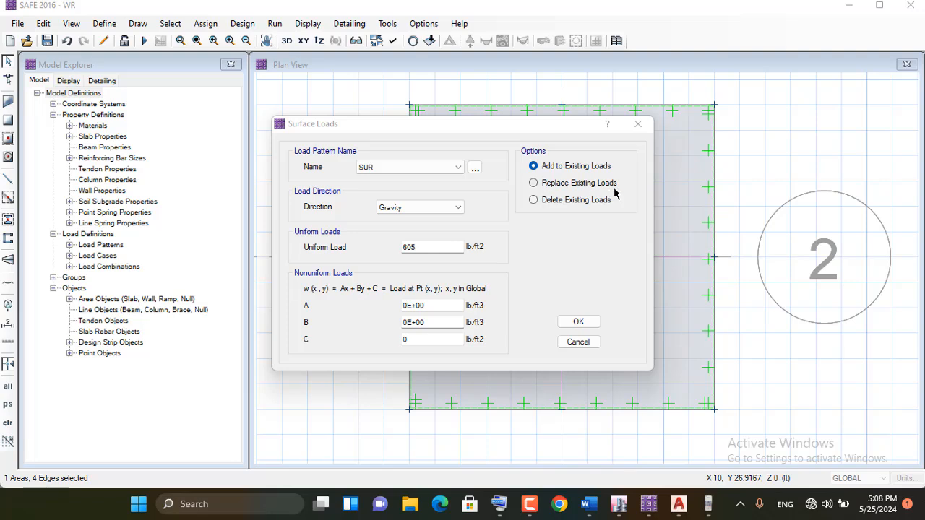
{"action": "left_click", "coordinate": [533, 184]}
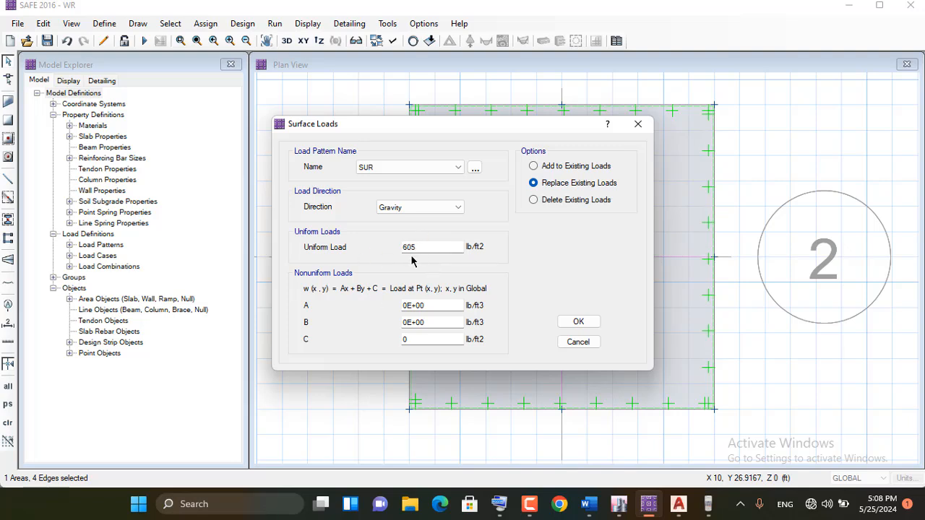
{"action": "left_click", "coordinate": [578, 322]}
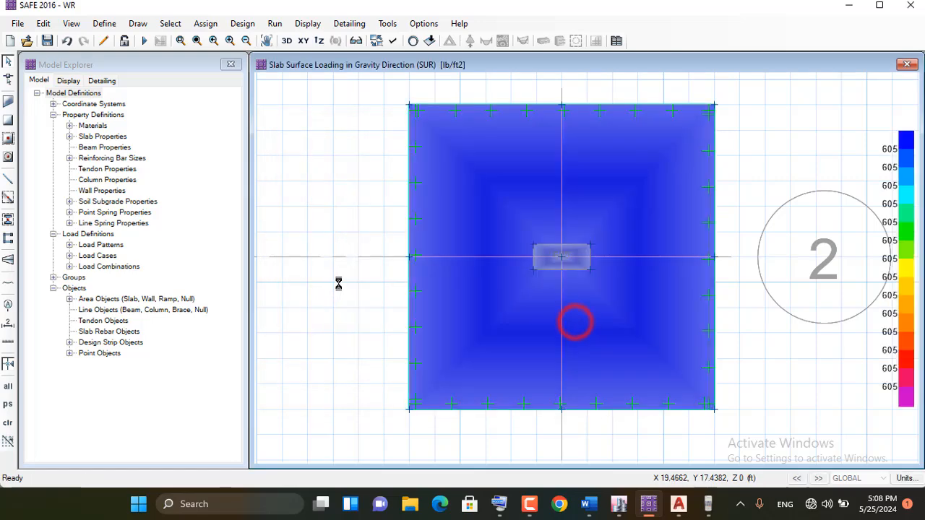
Clear the surface load display from the plan view and run the analysis and design
{"action": "left_click", "coordinate": [6, 81]}
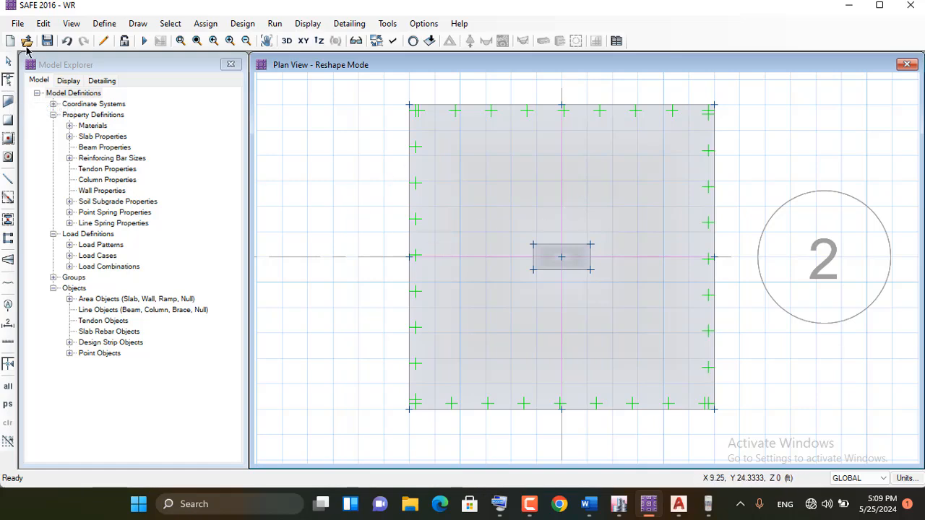
{"action": "left_click", "coordinate": [7, 63]}
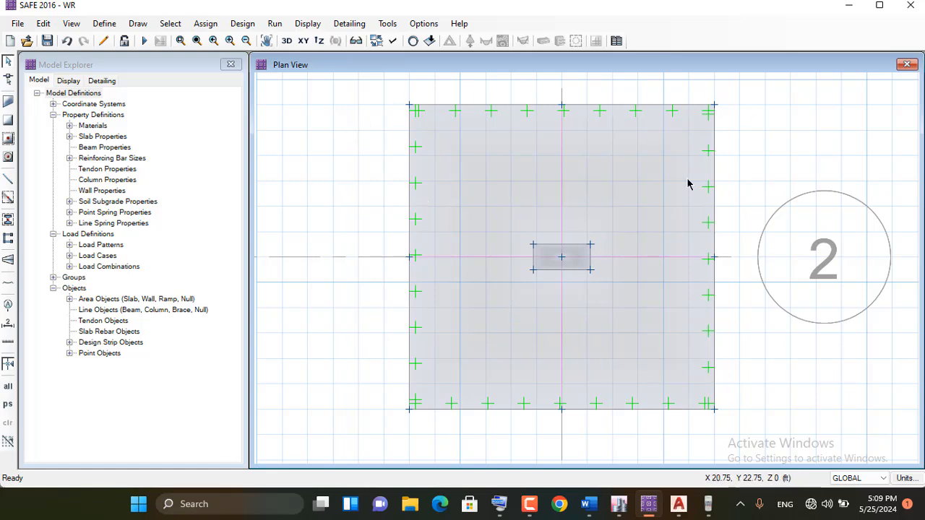
{"action": "left_click", "coordinate": [142, 42]}
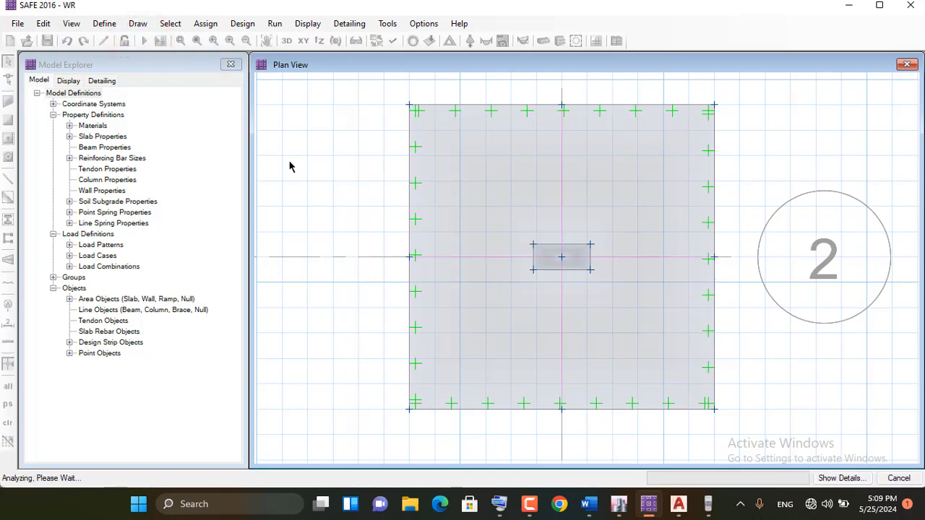
Display the footing's deformed shape contours for the DL+LL+SUR load combination
{"action": "mouse_move", "coordinate": [638, 229]}
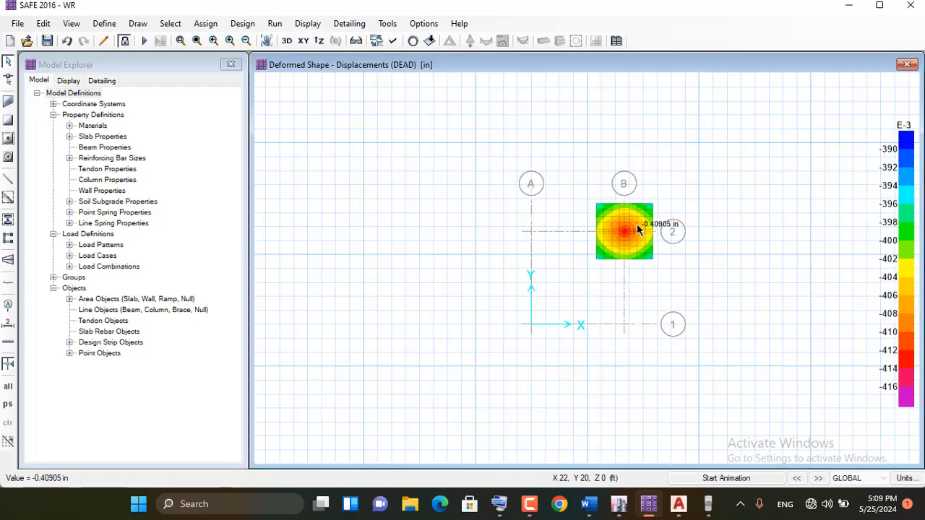
{"action": "scroll", "coordinate": [635, 225], "scroll_direction": "up", "scroll_amount": 1}
{"action": "scroll", "coordinate": [635, 217], "scroll_direction": "up", "scroll_amount": 1}
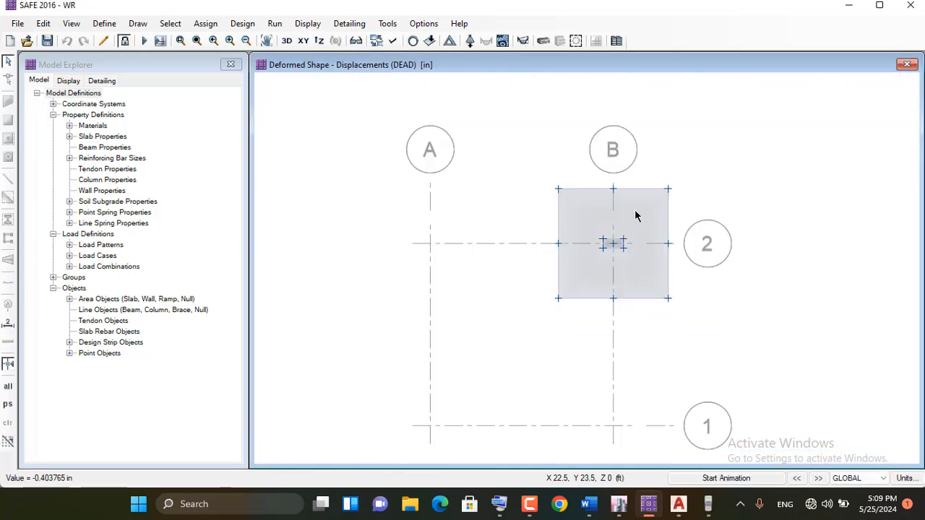
{"action": "scroll", "coordinate": [634, 210], "scroll_direction": "up", "scroll_amount": 1}
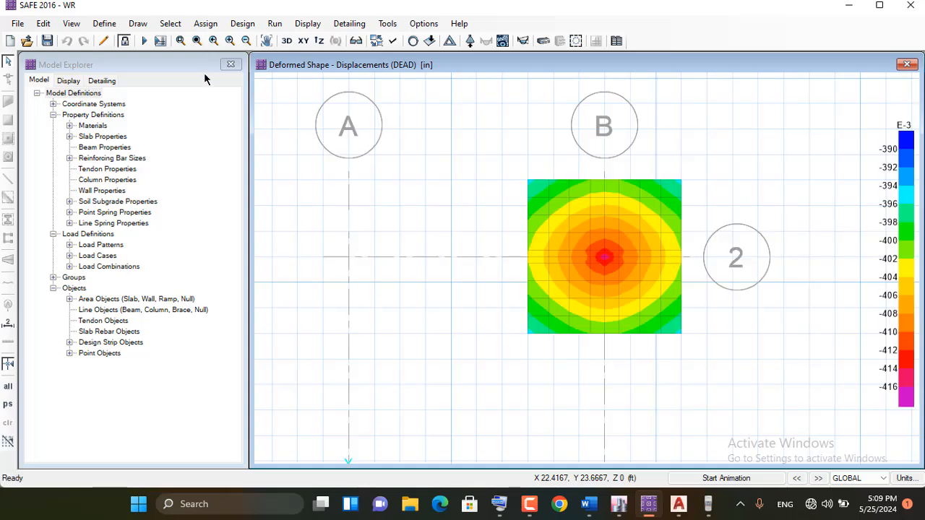
{"action": "mouse_move", "coordinate": [578, 188]}
{"action": "left_click", "coordinate": [309, 24]}
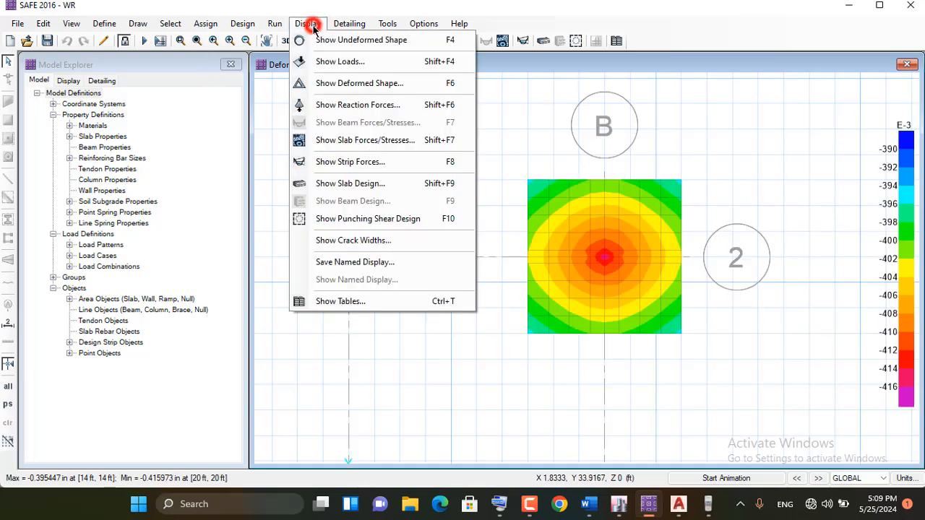
{"action": "left_click", "coordinate": [374, 86]}
{"action": "left_click_drag", "start_coordinate": [413, 113], "coordinate": [242, 92]}
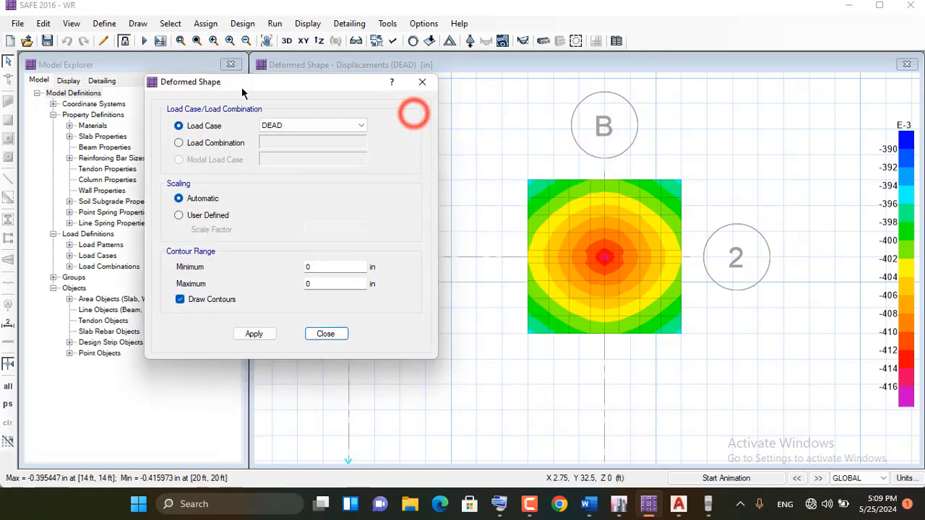
{"action": "left_click", "coordinate": [206, 142]}
{"action": "left_click", "coordinate": [357, 143]}
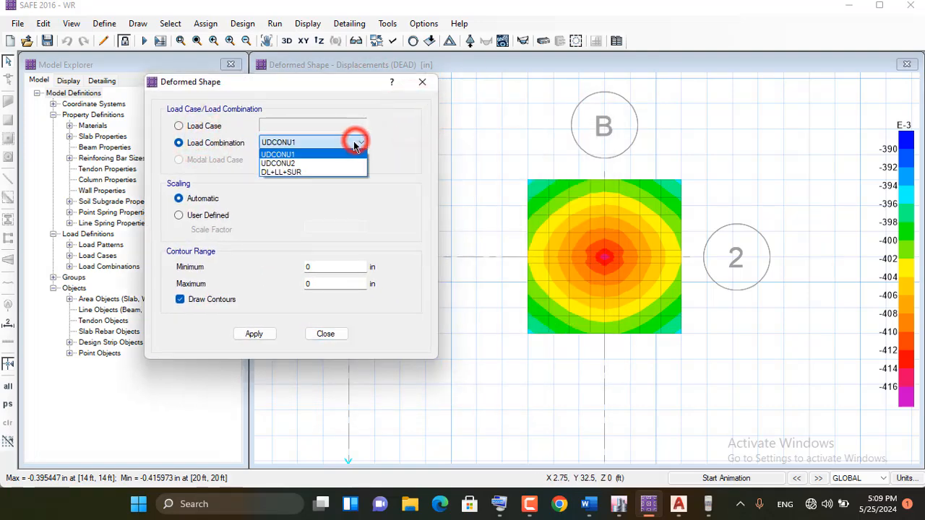
{"action": "left_click", "coordinate": [289, 172]}
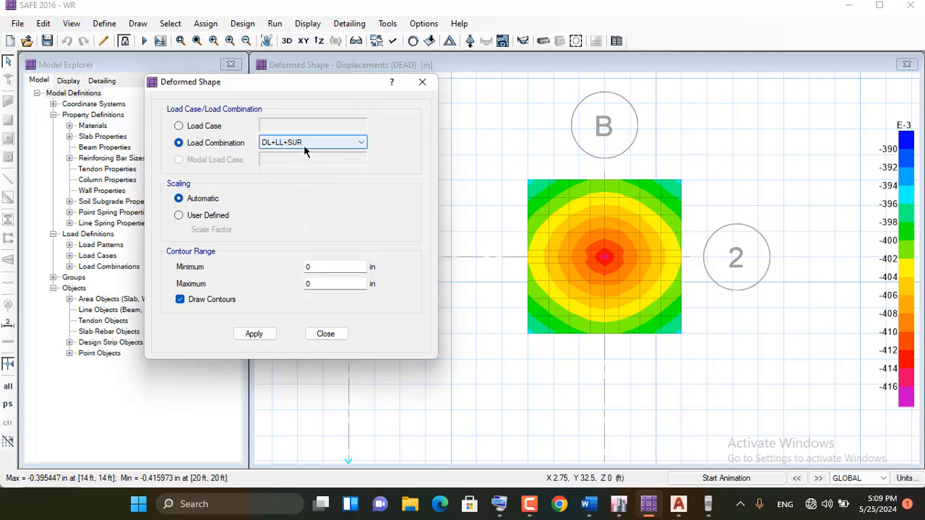
{"action": "left_click", "coordinate": [257, 334]}
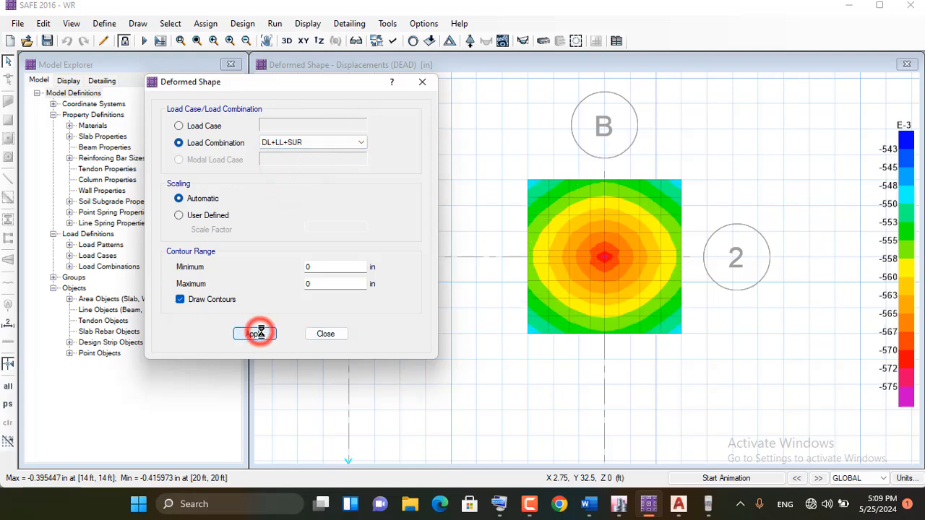
{"action": "left_click", "coordinate": [325, 334]}
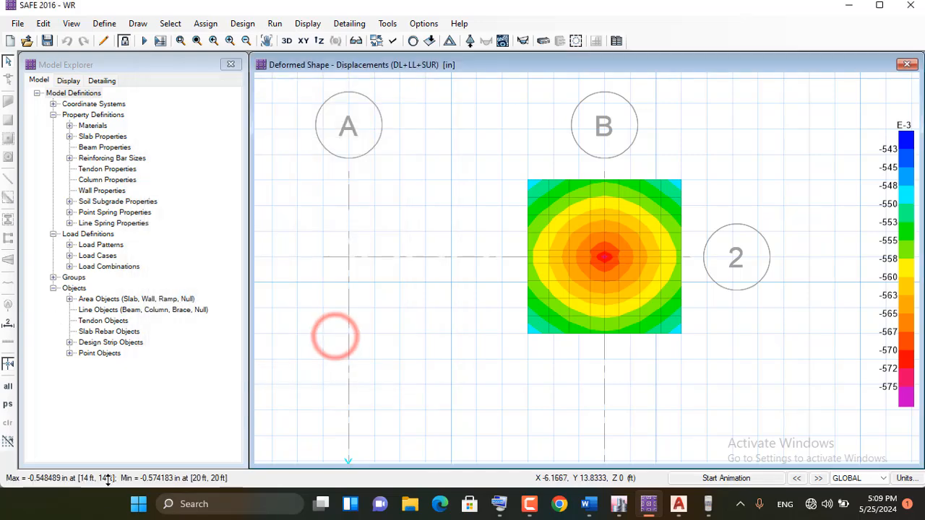
Switch the model's units to the Metric Defaults set and accept the units settings
{"action": "left_click", "coordinate": [905, 478]}
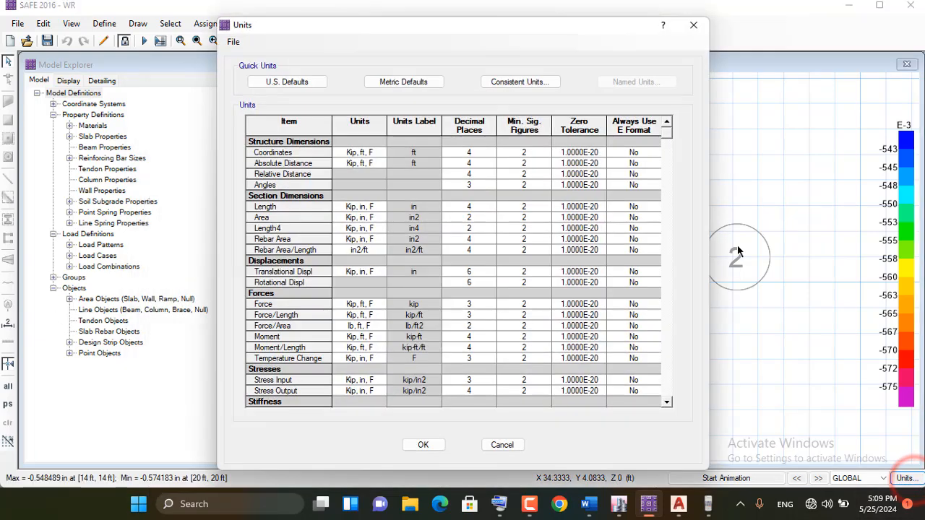
{"action": "left_click", "coordinate": [402, 81]}
{"action": "left_click", "coordinate": [423, 445]}
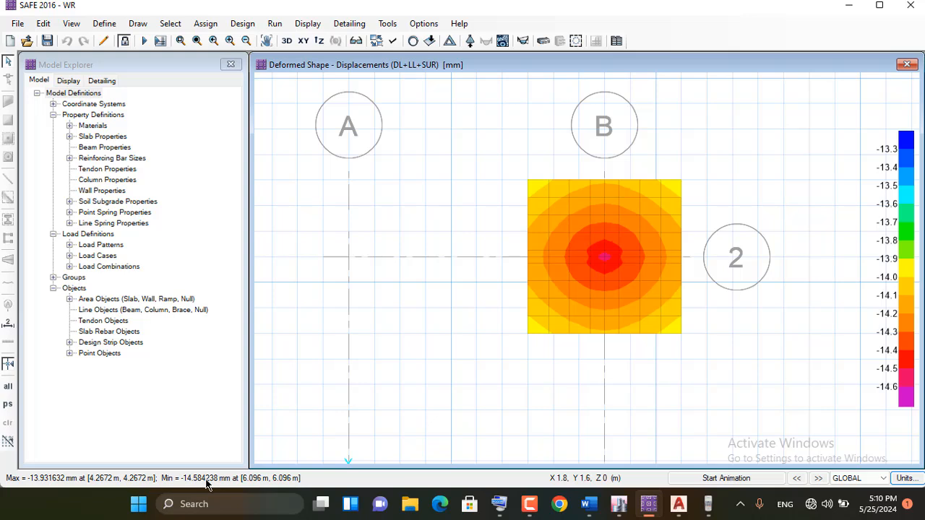
Display the soil pressure contours under the footing for the DL+LL+SUR load combination and inspect the values at its center
{"action": "left_click", "coordinate": [303, 26]}
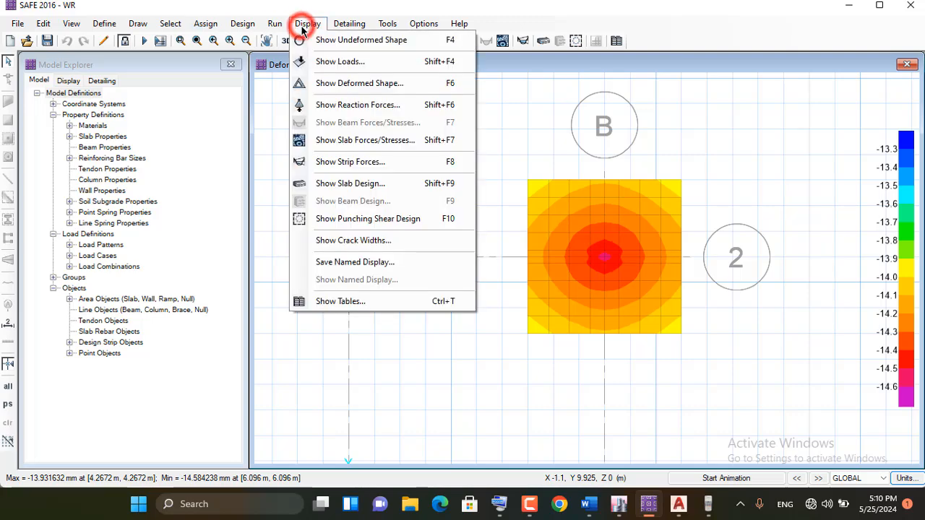
{"action": "left_click", "coordinate": [361, 107]}
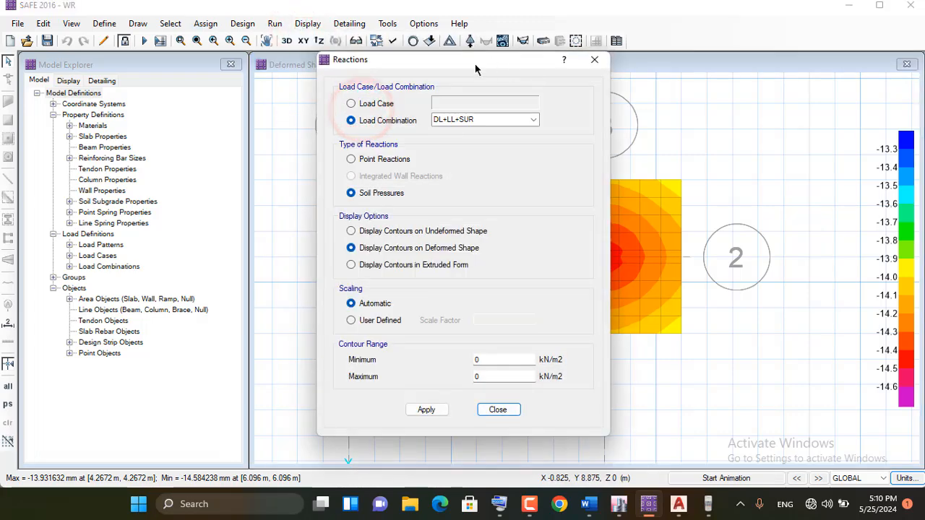
{"action": "left_click_drag", "start_coordinate": [449, 65], "coordinate": [183, 76]}
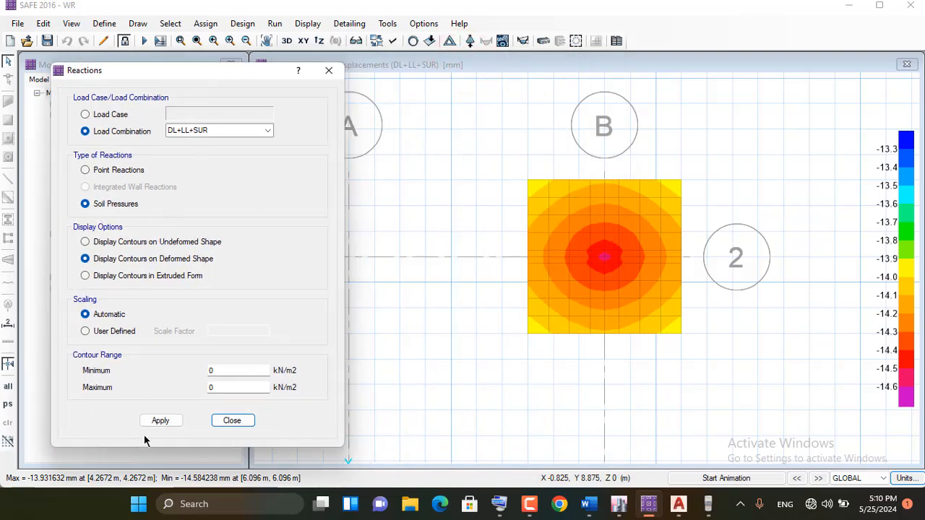
{"action": "left_click", "coordinate": [160, 421]}
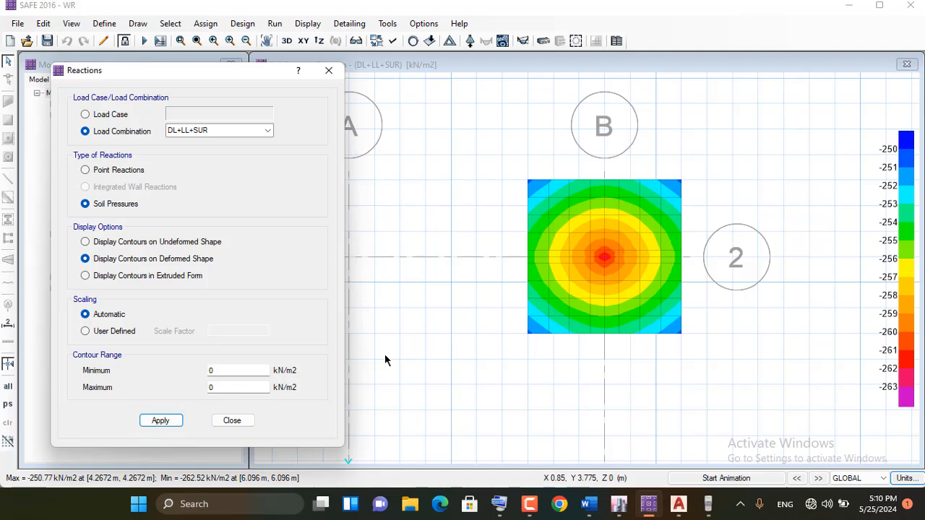
{"action": "left_click", "coordinate": [223, 421]}
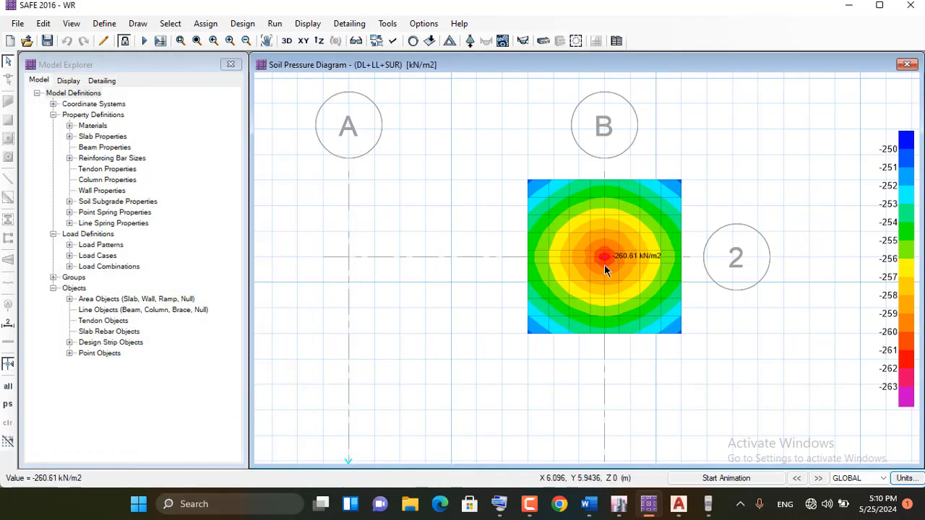
{"action": "scroll", "coordinate": [604, 264], "scroll_direction": "down", "scroll_amount": 1}
{"action": "scroll", "coordinate": [579, 303], "scroll_direction": "up", "scroll_amount": 1}
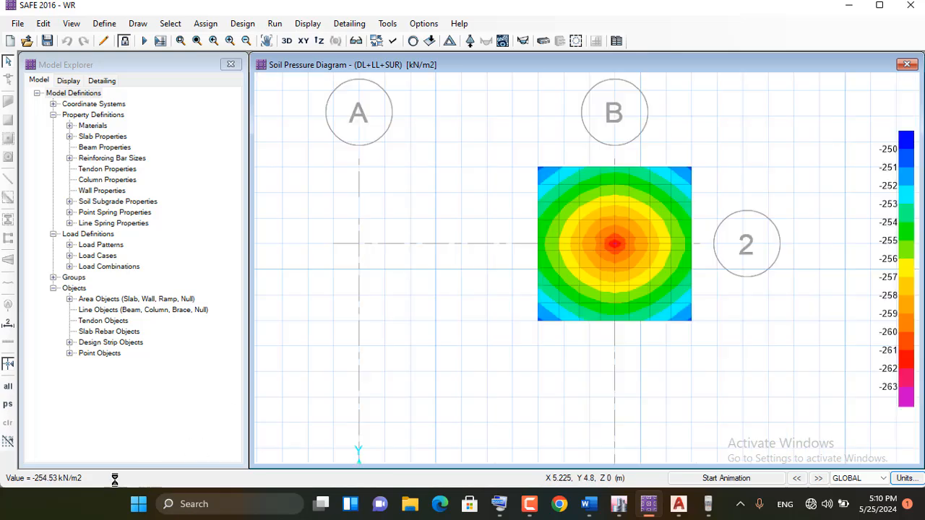
Display the punching shear design results for the footing
{"action": "mouse_move", "coordinate": [589, 280]}
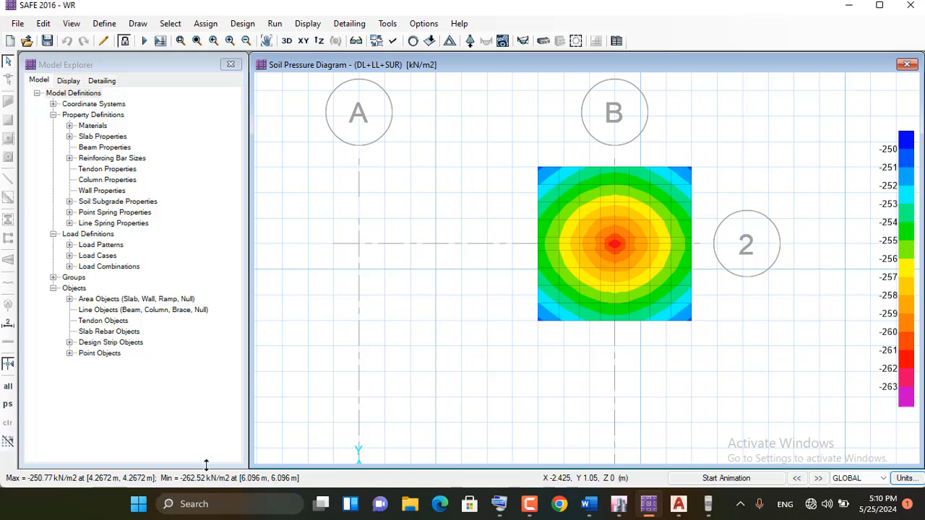
{"action": "left_click", "coordinate": [310, 25]}
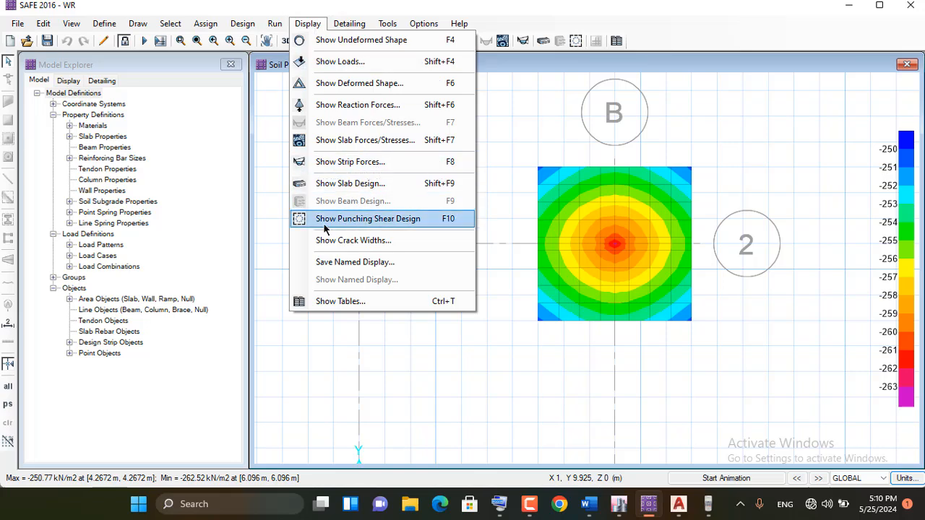
{"action": "left_click", "coordinate": [393, 219]}
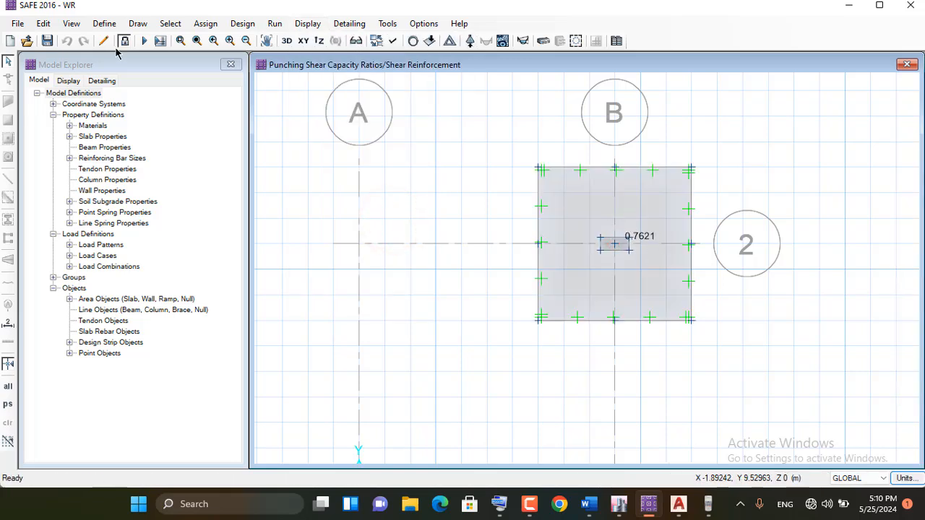
Unlock the model and accept deleting the analysis and design results
{"action": "left_click", "coordinate": [124, 41]}
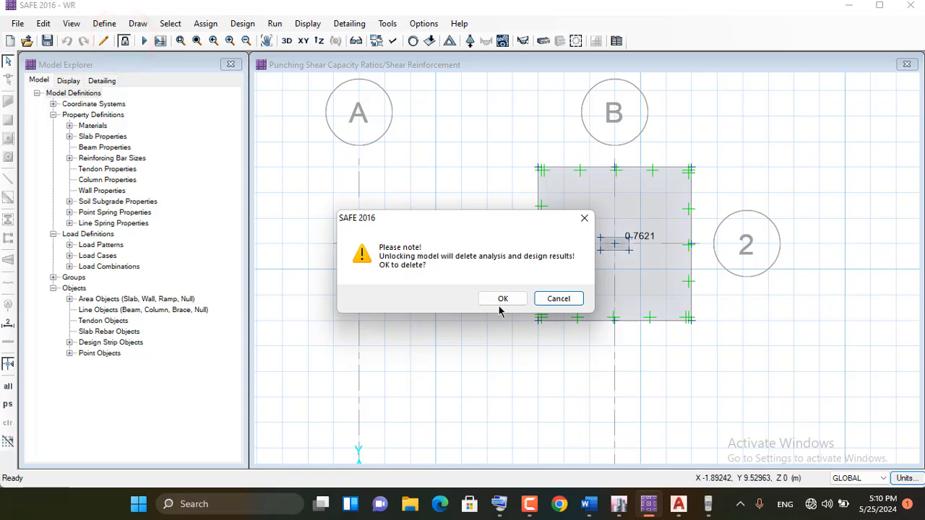
{"action": "left_click", "coordinate": [501, 299]}
Expand the footing slab area outward on all sides with an offset of 1.5 ft (457.2 mm)
{"action": "left_click", "coordinate": [577, 199]}
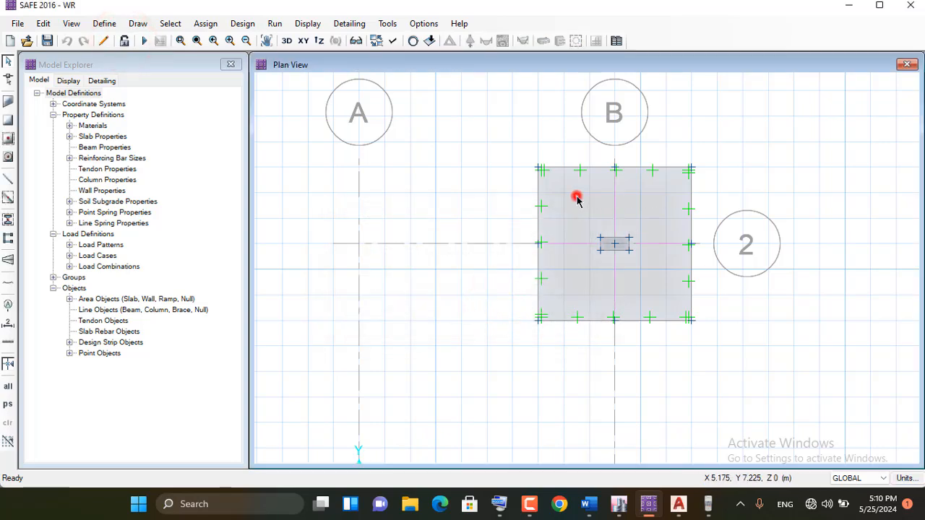
{"action": "left_click", "coordinate": [43, 24]}
{"action": "mouse_move", "coordinate": [114, 303]}
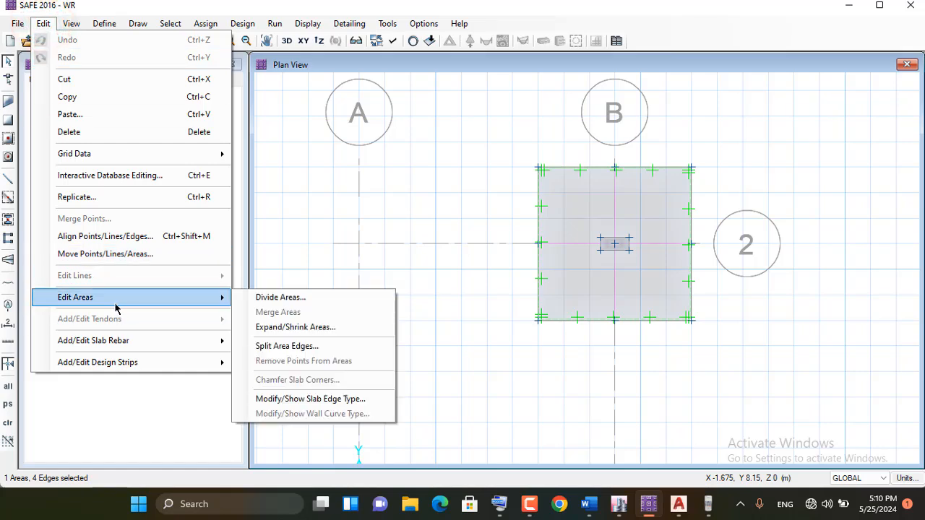
{"action": "left_click", "coordinate": [340, 327]}
{"action": "left_click_drag", "start_coordinate": [466, 165], "coordinate": [281, 171]}
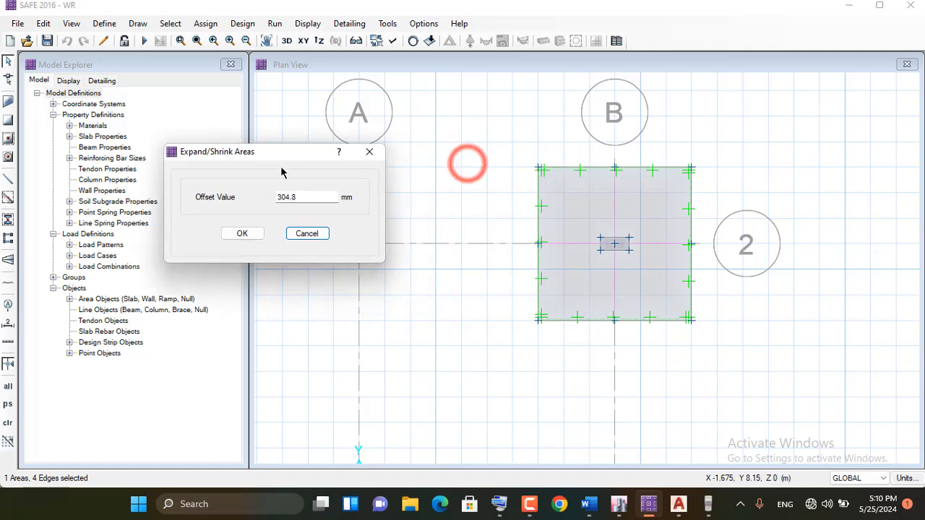
{"action": "double_click", "coordinate": [306, 196]}
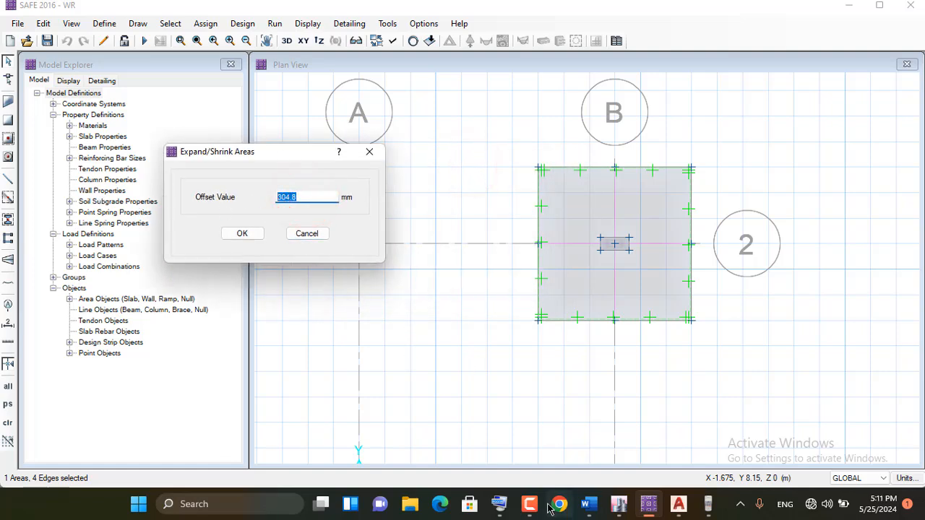
{"action": "left_click", "coordinate": [499, 504]}
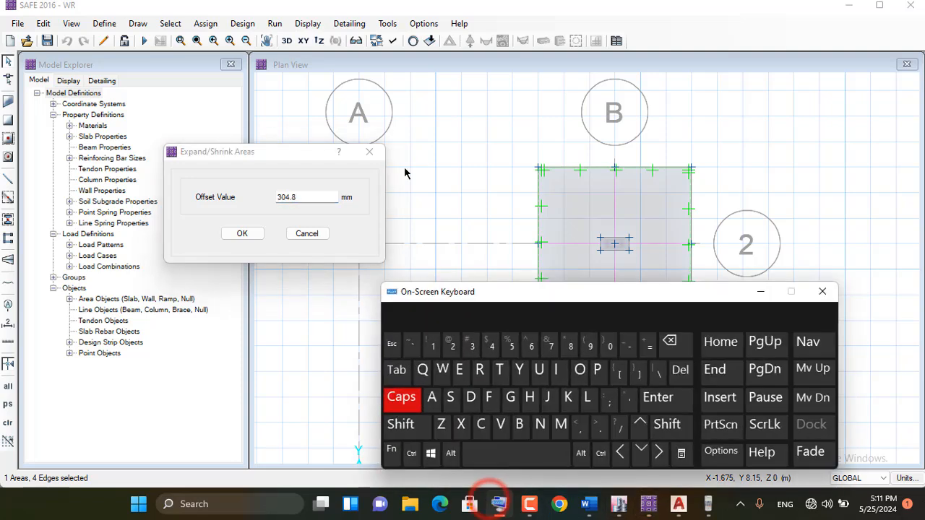
{"action": "double_click", "coordinate": [308, 197]}
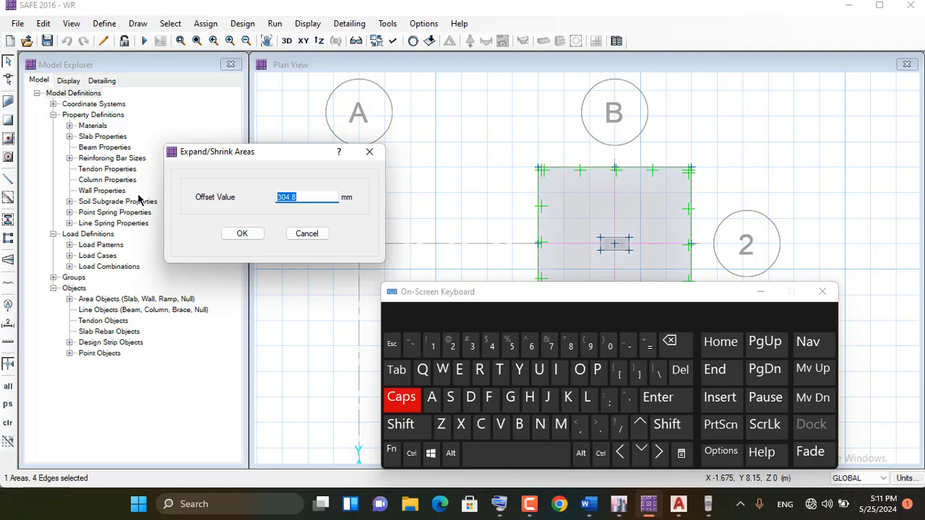
{"action": "left_click", "coordinate": [432, 346]}
{"action": "left_click", "coordinate": [599, 428]}
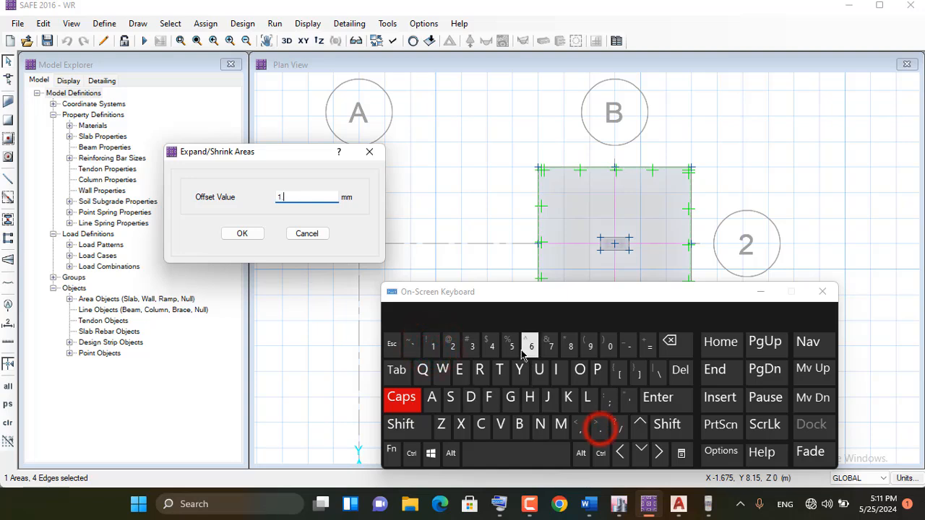
{"action": "left_click", "coordinate": [512, 346]}
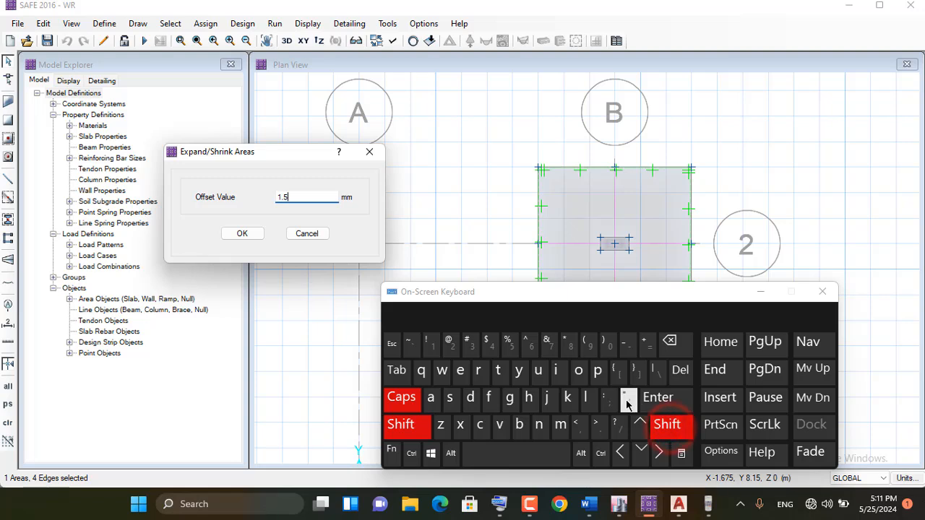
{"action": "left_click", "coordinate": [668, 429]}
{"action": "left_click", "coordinate": [629, 404]}
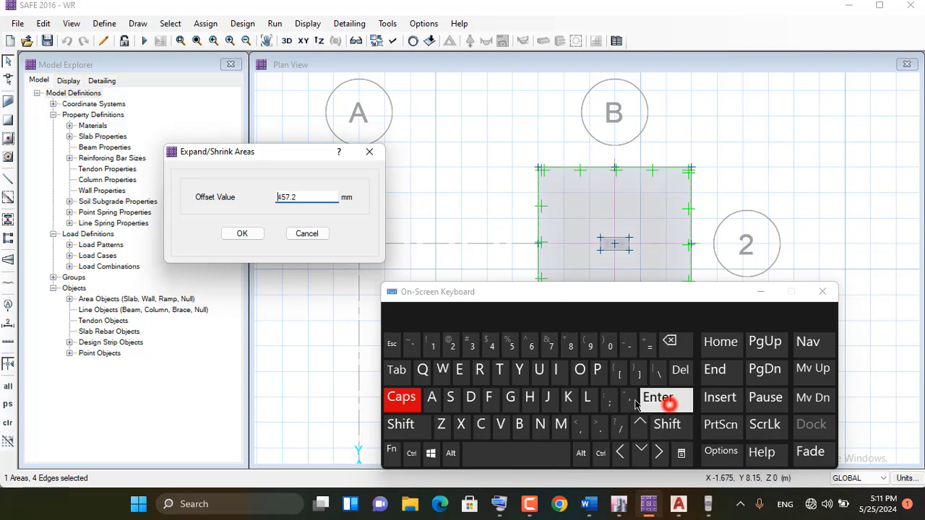
{"action": "left_click", "coordinate": [761, 292]}
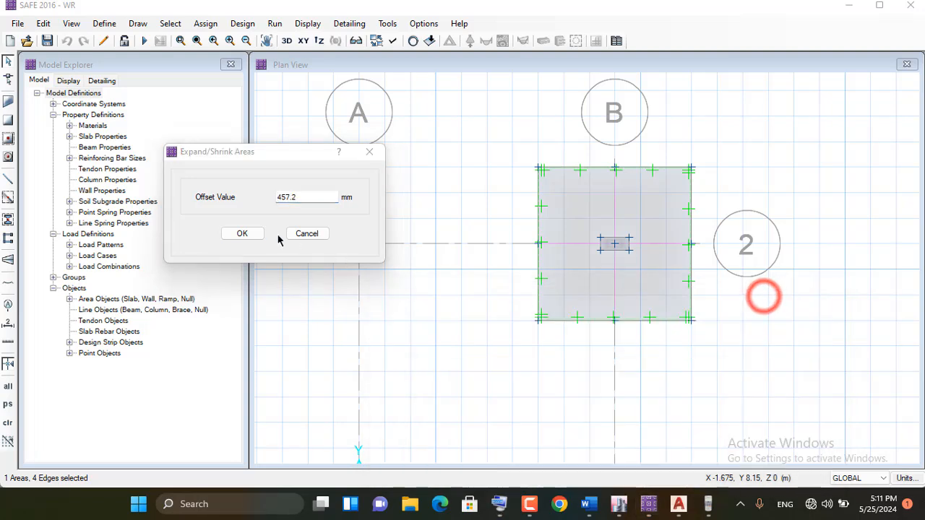
{"action": "left_click", "coordinate": [242, 234]}
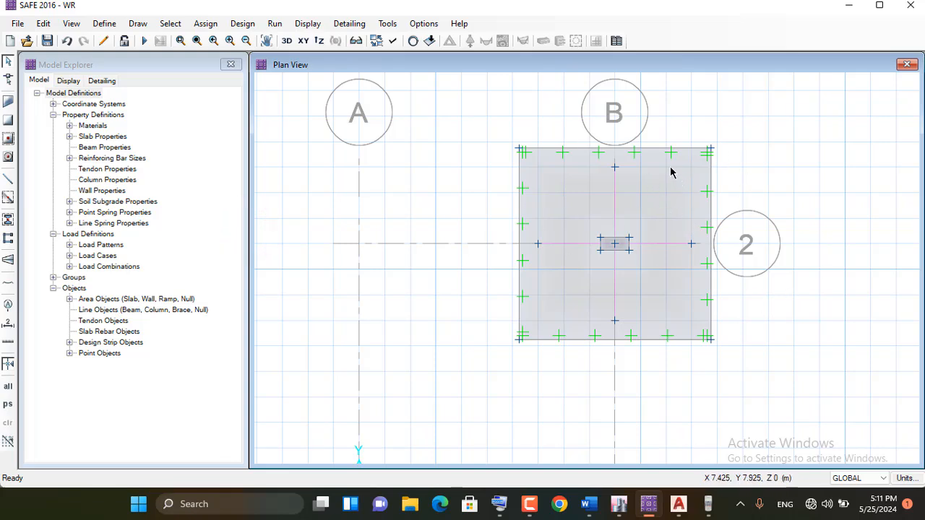
Reshape the design strip along grid line B so both ends reach the enlarged slab's upper and lower edges
{"action": "scroll", "coordinate": [670, 171], "scroll_direction": "up", "scroll_amount": 1}
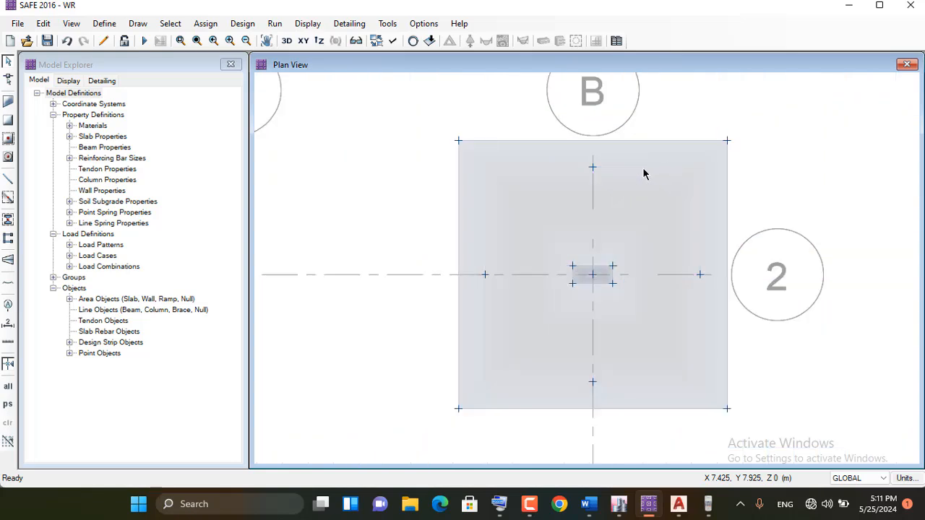
{"action": "left_click", "coordinate": [8, 81]}
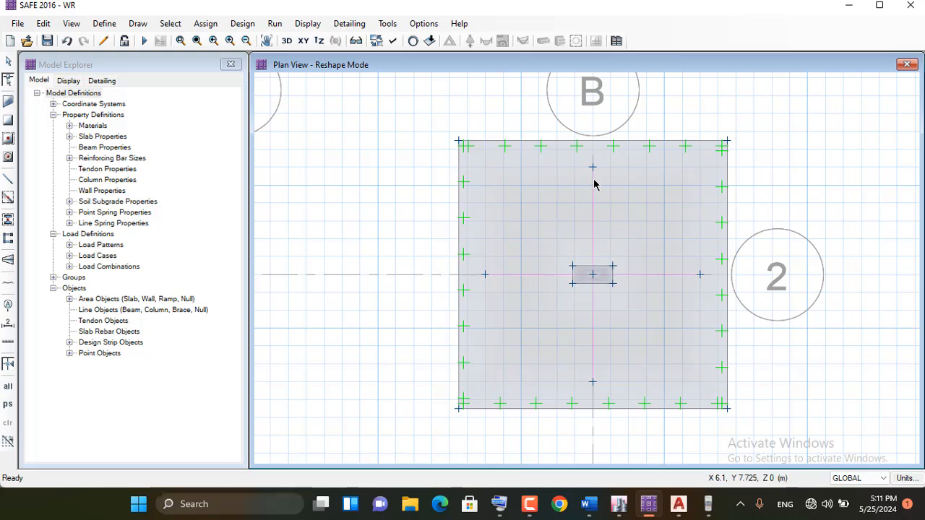
{"action": "left_click", "coordinate": [593, 178]}
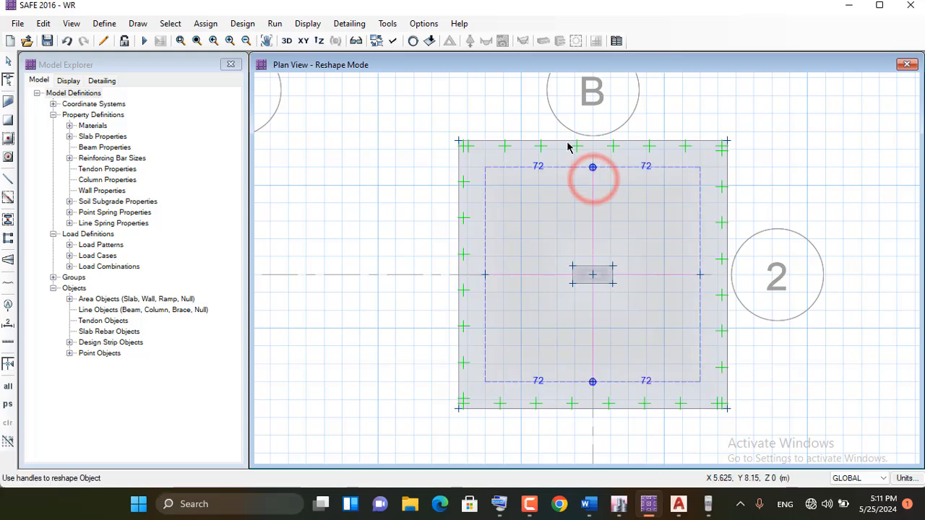
{"action": "left_click_drag", "start_coordinate": [592, 169], "coordinate": [592, 140]}
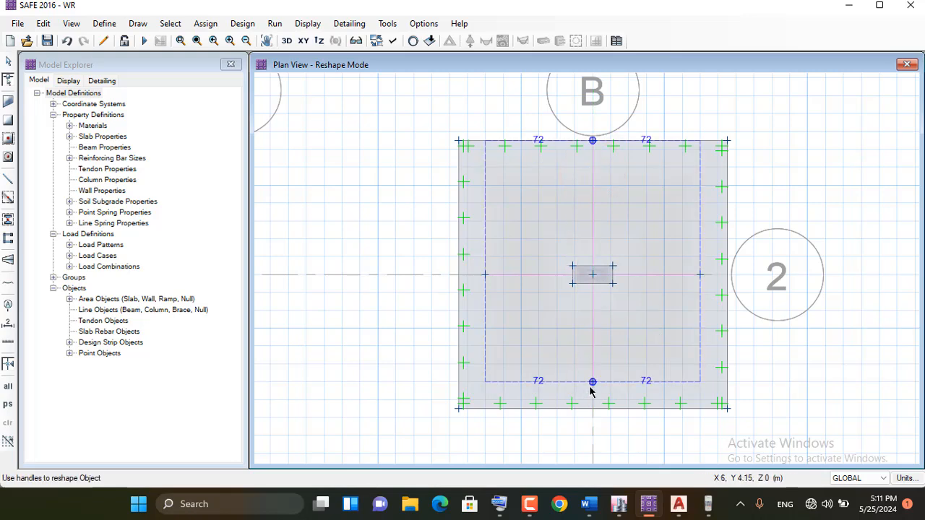
{"action": "left_click_drag", "start_coordinate": [593, 381], "coordinate": [593, 409]}
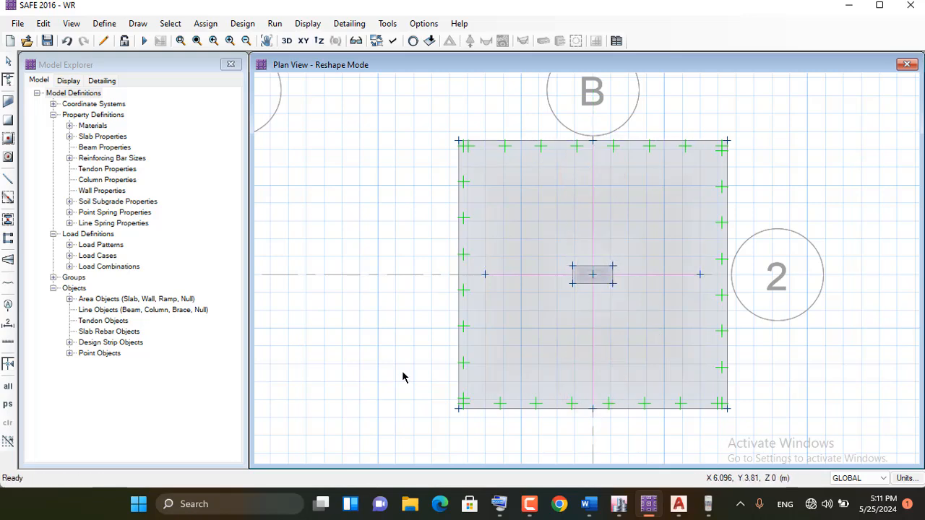
Reshape the design strip along grid line 2 so both ends reach the slab's left and right edges
{"action": "left_click", "coordinate": [508, 279]}
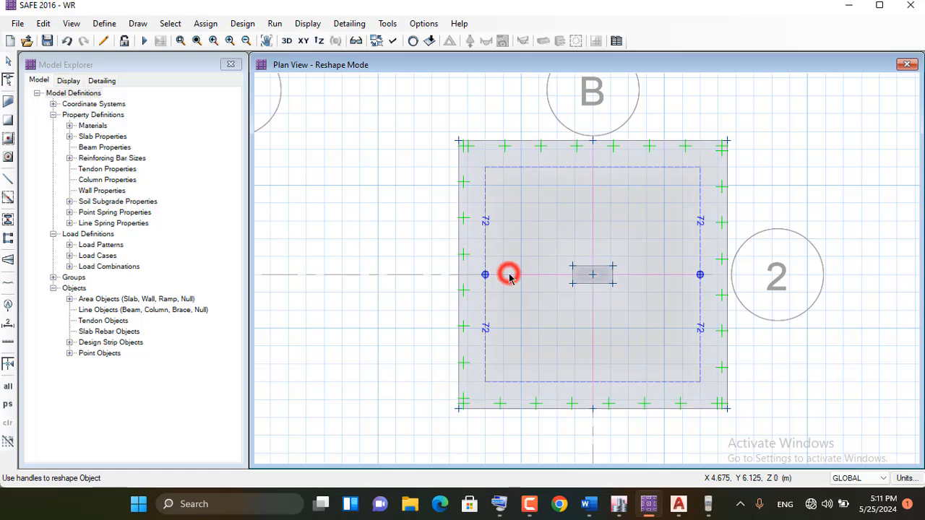
{"action": "left_click_drag", "start_coordinate": [484, 277], "coordinate": [458, 275]}
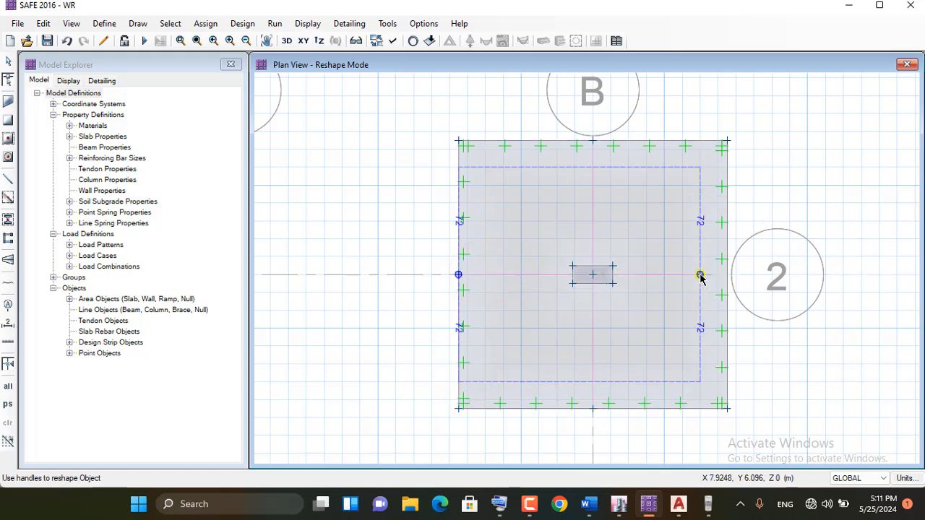
{"action": "left_click_drag", "start_coordinate": [700, 276], "coordinate": [700, 274]}
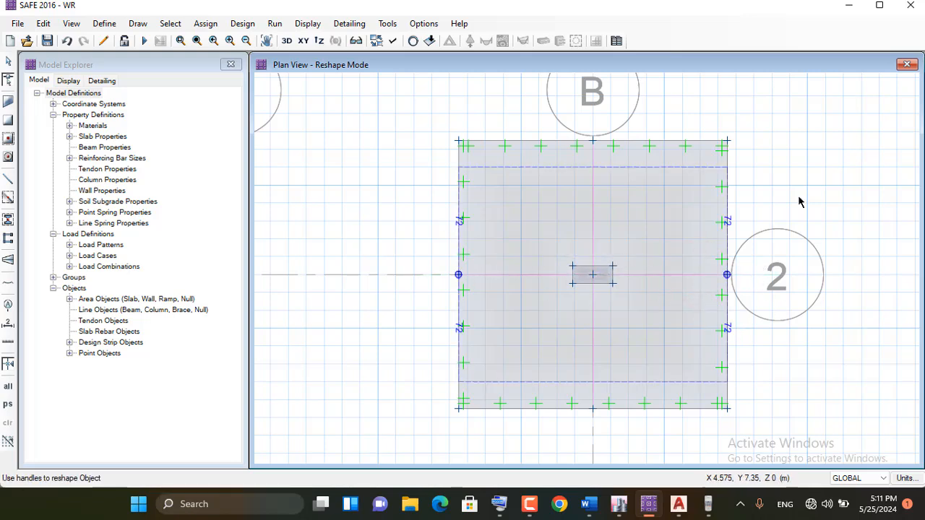
{"action": "left_click", "coordinate": [777, 282]}
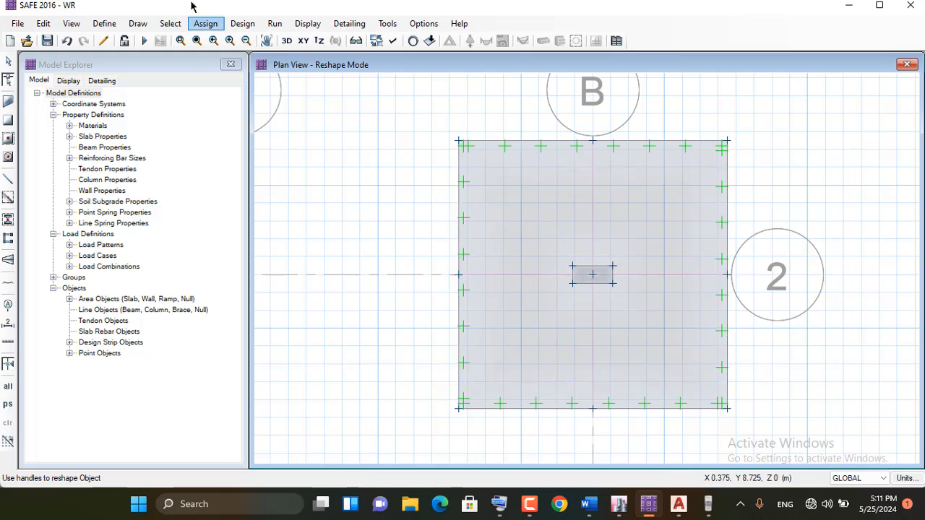
Run the analysis and design, and display the deformed shape contours for the DEAD load case
{"action": "left_click", "coordinate": [142, 41]}
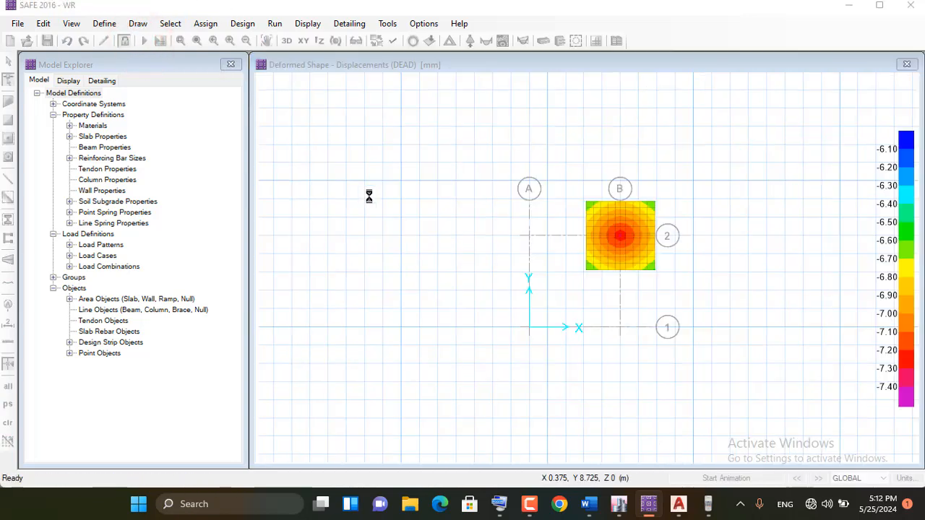
{"action": "left_click", "coordinate": [238, 26]}
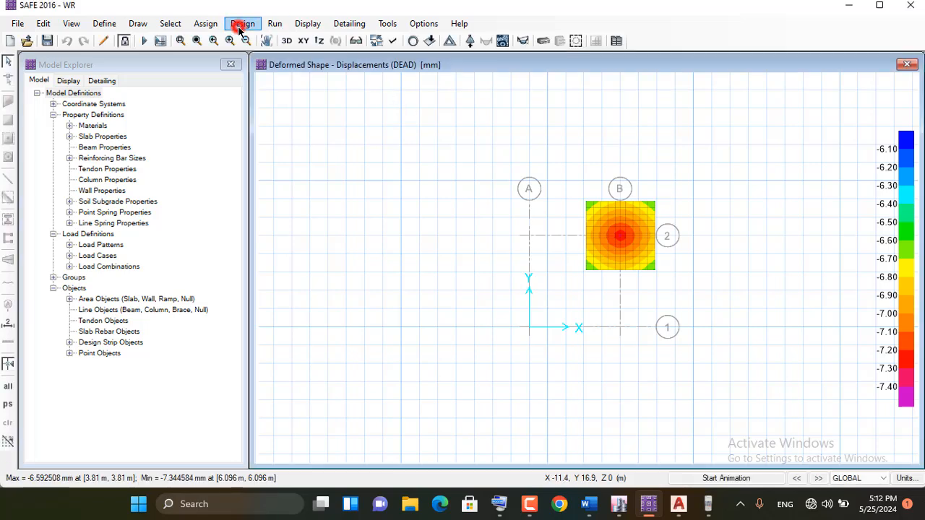
{"action": "left_click", "coordinate": [311, 26]}
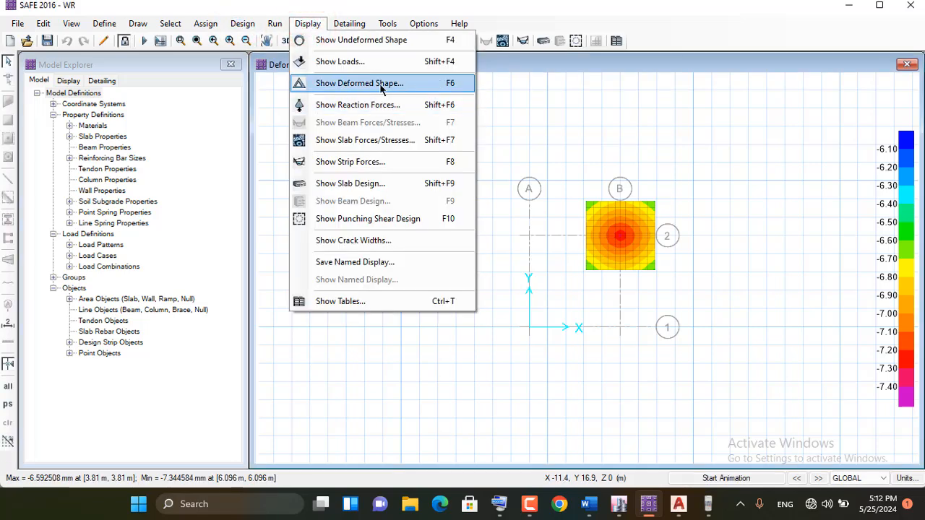
{"action": "left_click", "coordinate": [343, 84]}
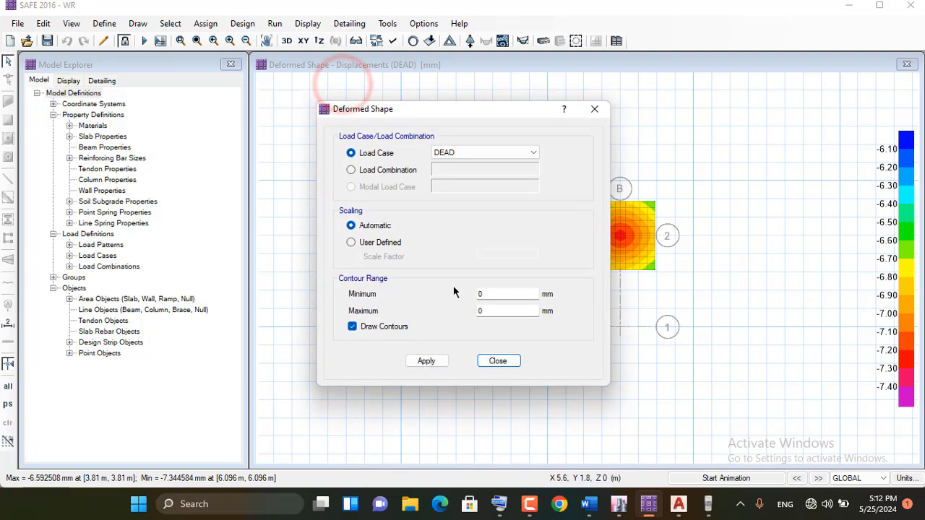
{"action": "left_click", "coordinate": [429, 360]}
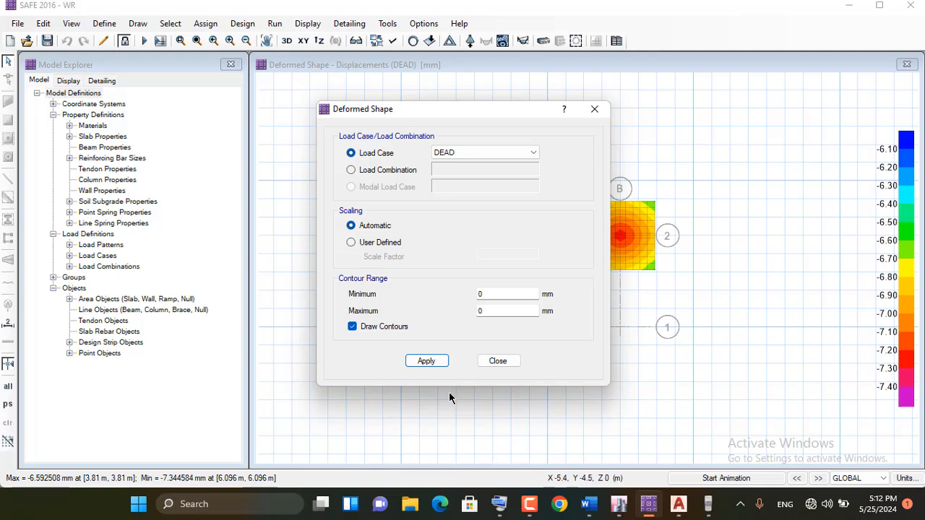
{"action": "left_click", "coordinate": [497, 362]}
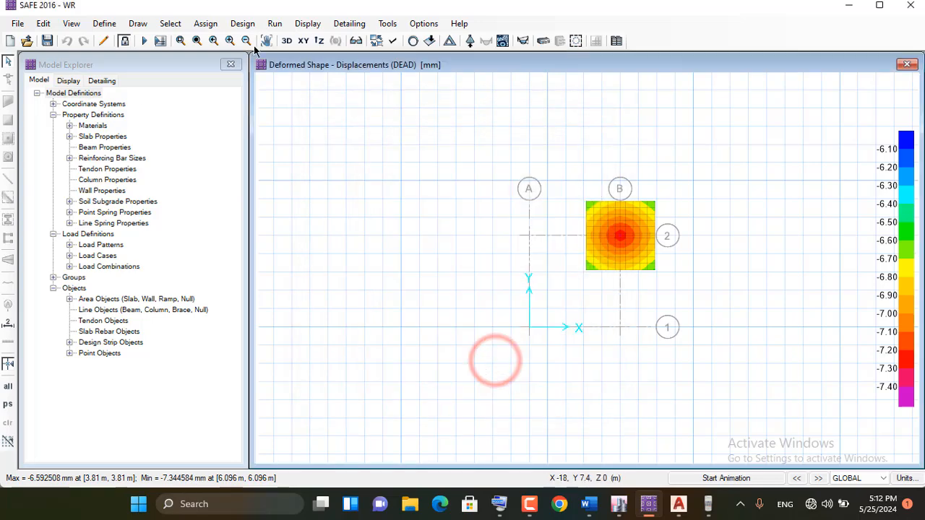
Display the soil pressure contours on the deformed shape for the DL+LL+SUR combination and inspect the values at the footing's center
{"action": "left_click", "coordinate": [300, 26]}
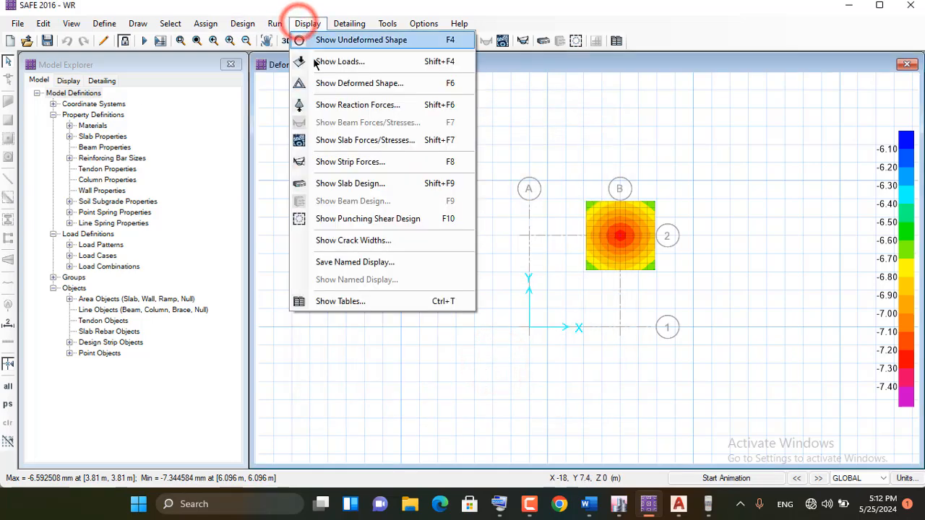
{"action": "left_click", "coordinate": [373, 105]}
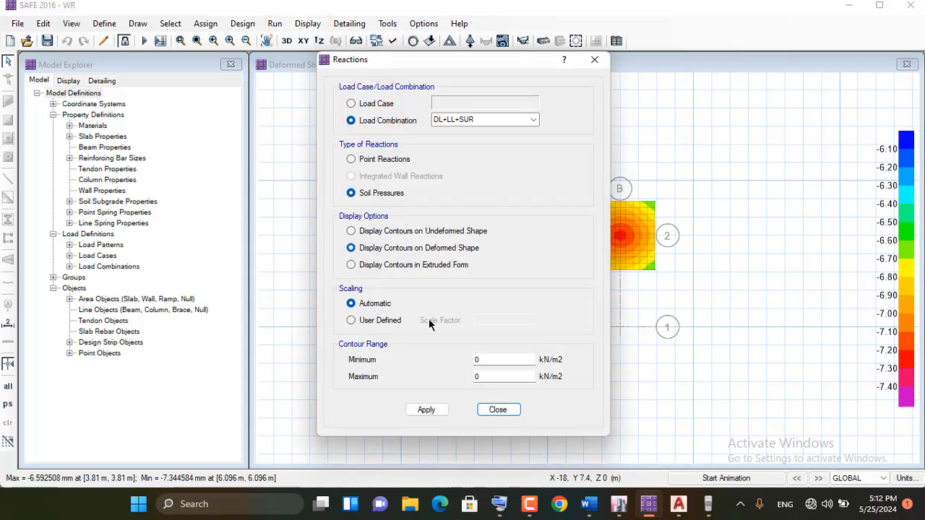
{"action": "left_click", "coordinate": [497, 409]}
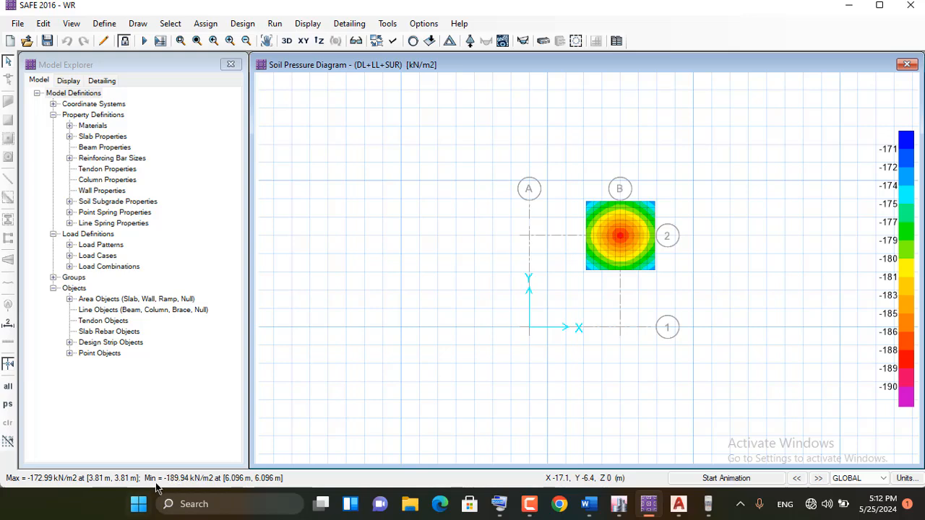
{"action": "mouse_move", "coordinate": [623, 233]}
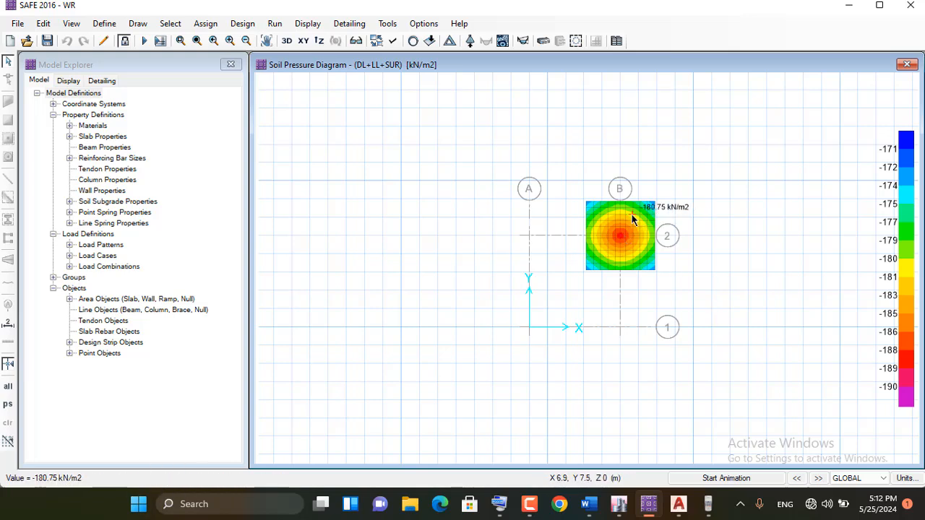
{"action": "scroll", "coordinate": [630, 214], "scroll_direction": "up", "scroll_amount": 1}
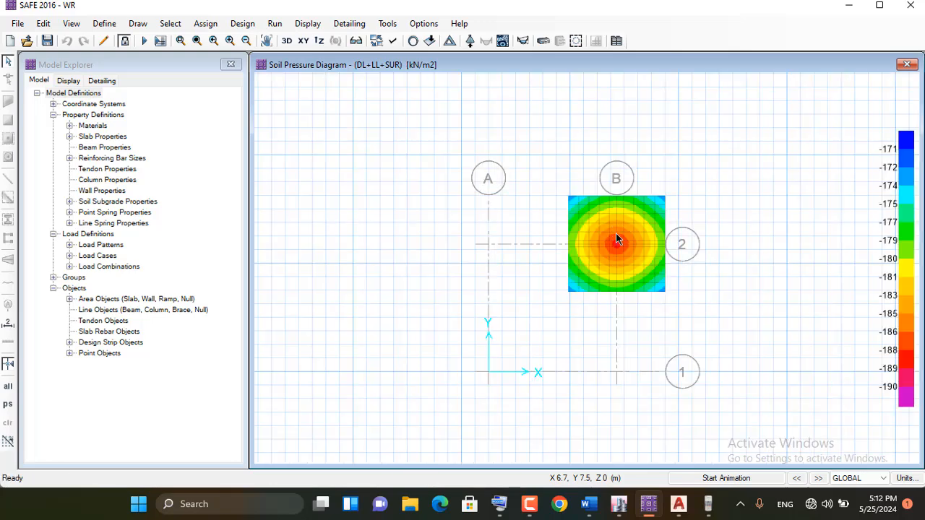
{"action": "scroll", "coordinate": [616, 240], "scroll_direction": "up", "scroll_amount": 1}
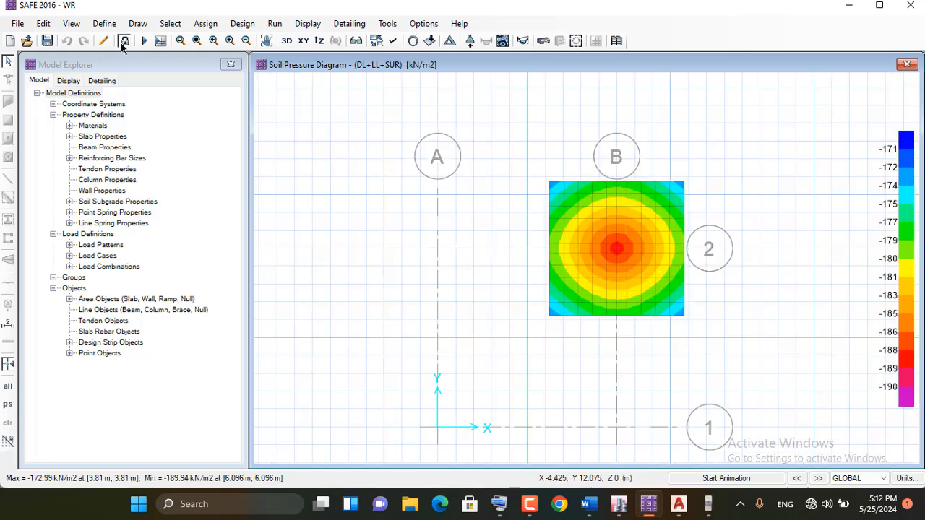
Unlock the model, accepting deletion of the results, and expand the footing slab area outward with an offset of 1 ft (304.8 mm)
{"action": "left_click", "coordinate": [125, 41]}
{"action": "left_click", "coordinate": [494, 297]}
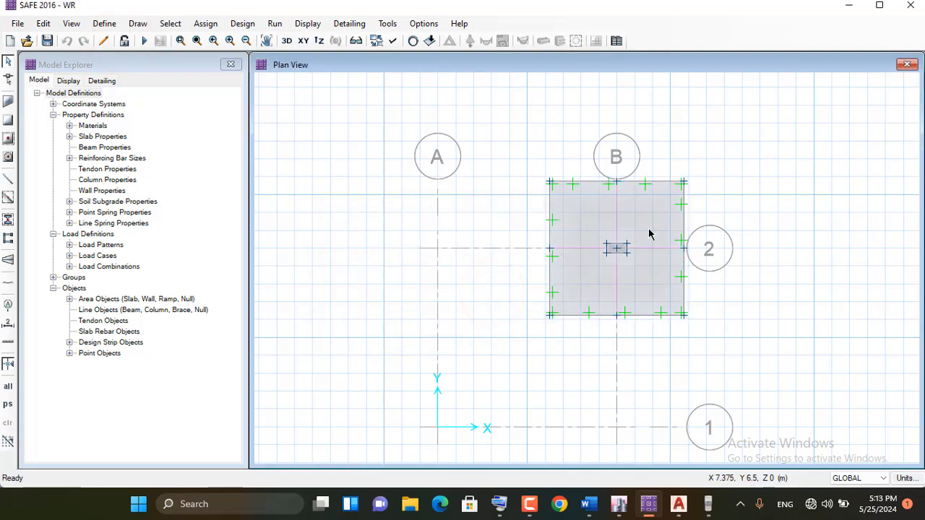
{"action": "scroll", "coordinate": [650, 211], "scroll_direction": "up", "scroll_amount": 1}
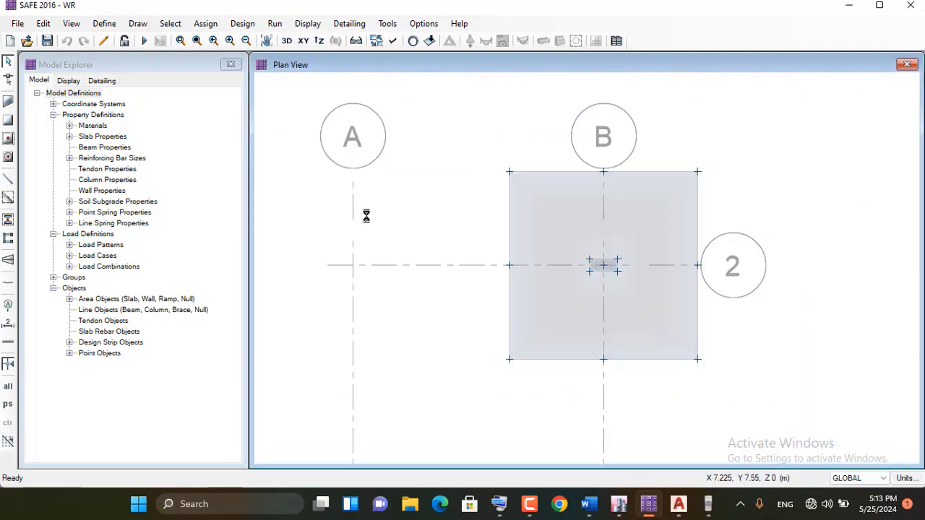
{"action": "left_click", "coordinate": [541, 224]}
{"action": "left_click", "coordinate": [41, 24]}
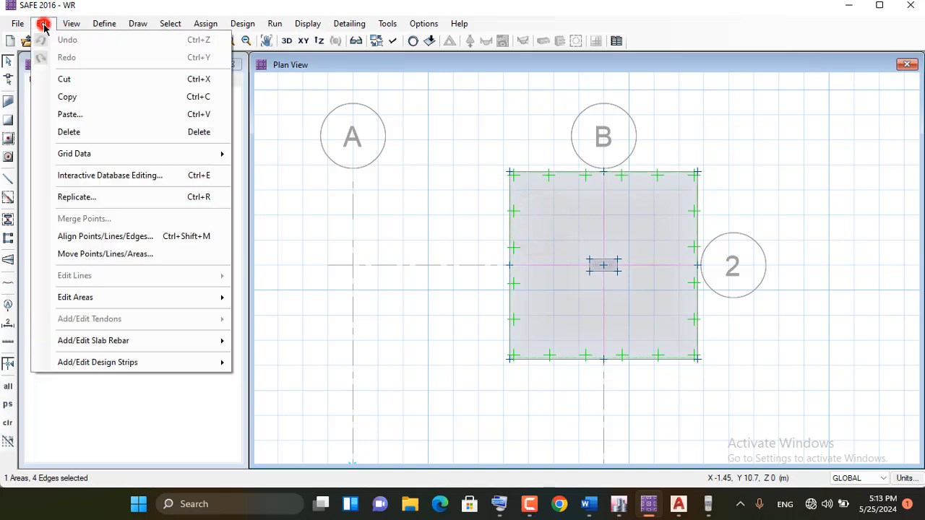
{"action": "mouse_move", "coordinate": [101, 305]}
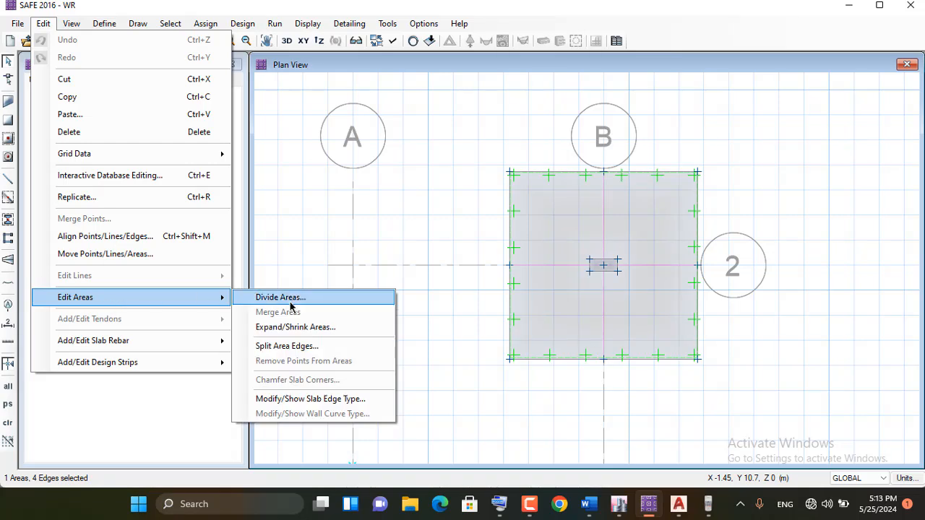
{"action": "left_click", "coordinate": [327, 334]}
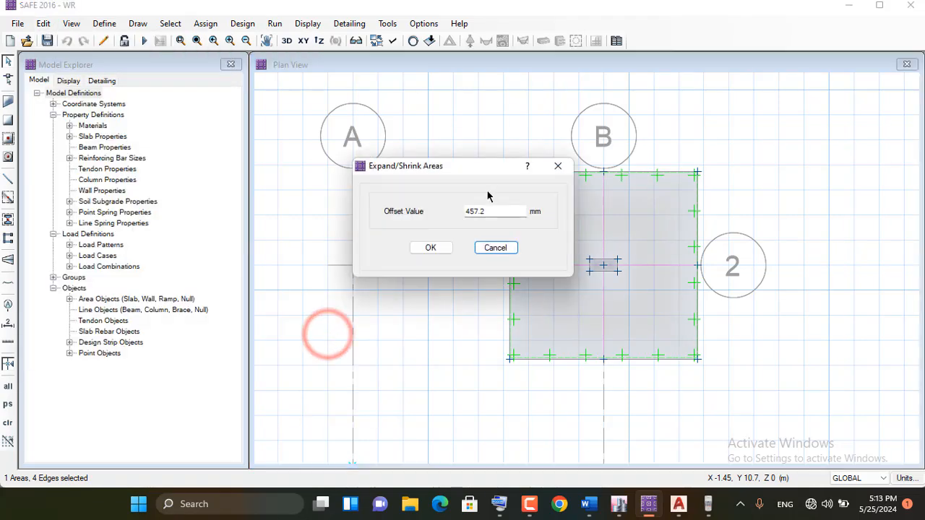
{"action": "double_click", "coordinate": [497, 211]}
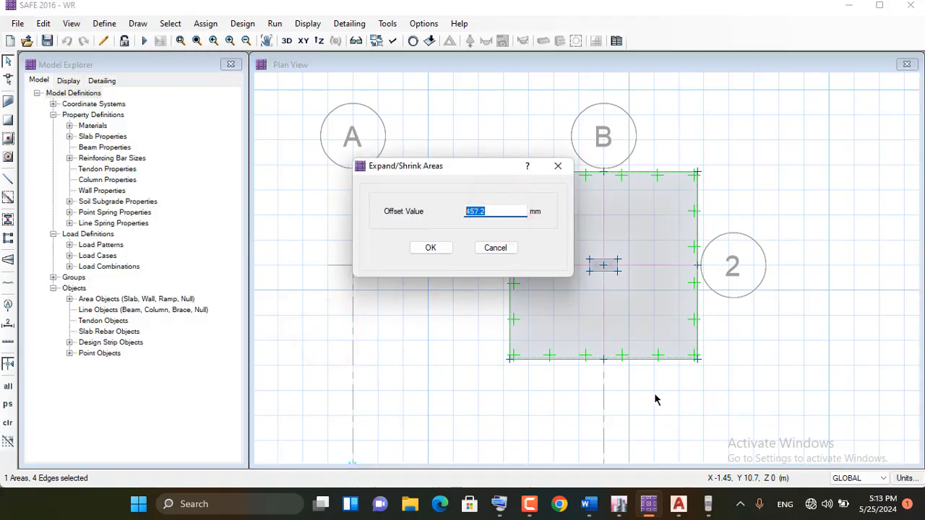
{"action": "left_click", "coordinate": [499, 503]}
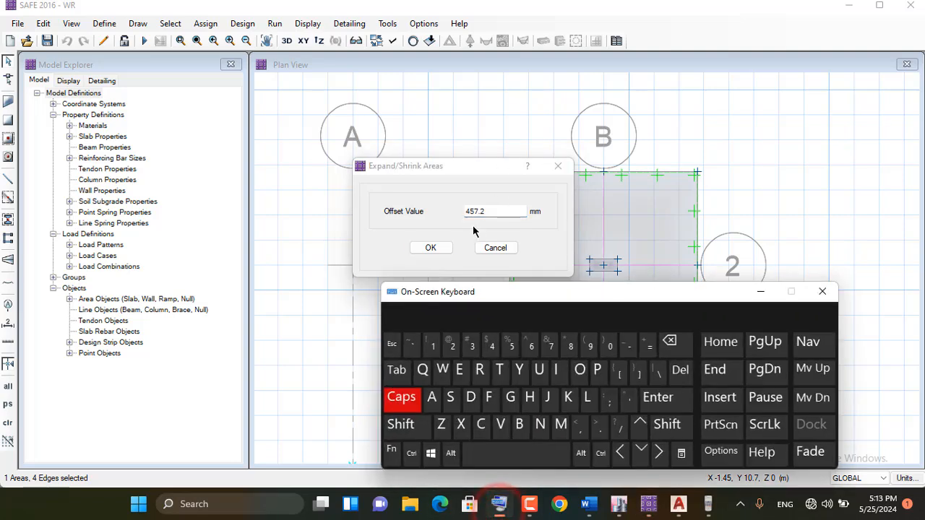
{"action": "left_click", "coordinate": [490, 211]}
{"action": "double_click", "coordinate": [491, 211]}
{"action": "left_click", "coordinate": [432, 346]}
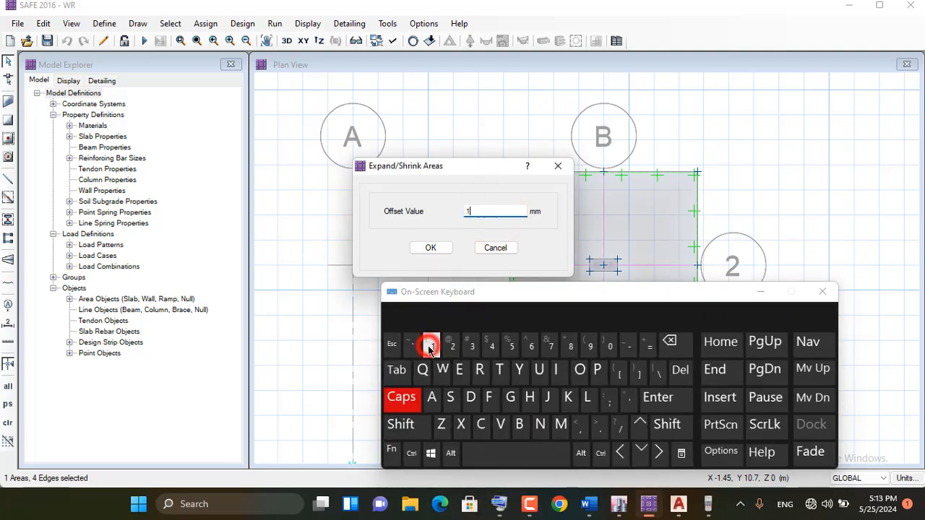
{"action": "left_click", "coordinate": [629, 400]}
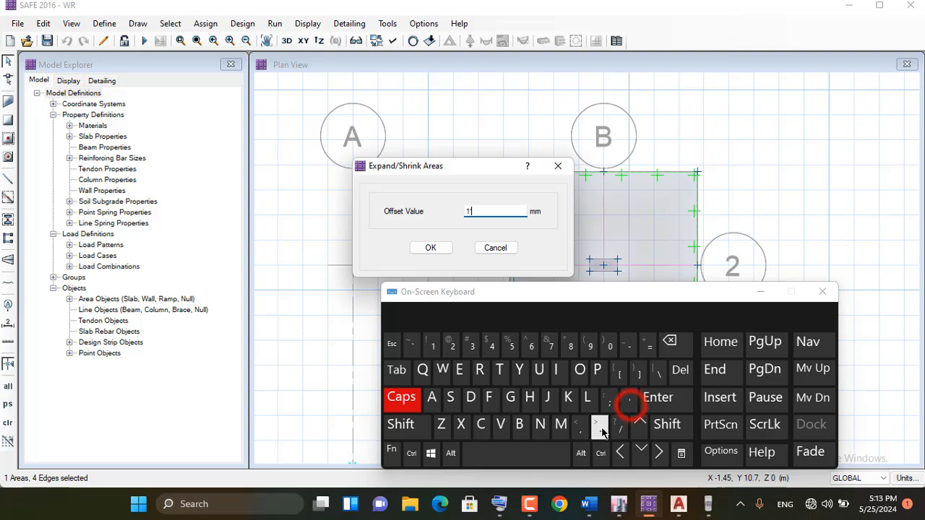
{"action": "left_click", "coordinate": [655, 401]}
{"action": "left_click", "coordinate": [760, 291]}
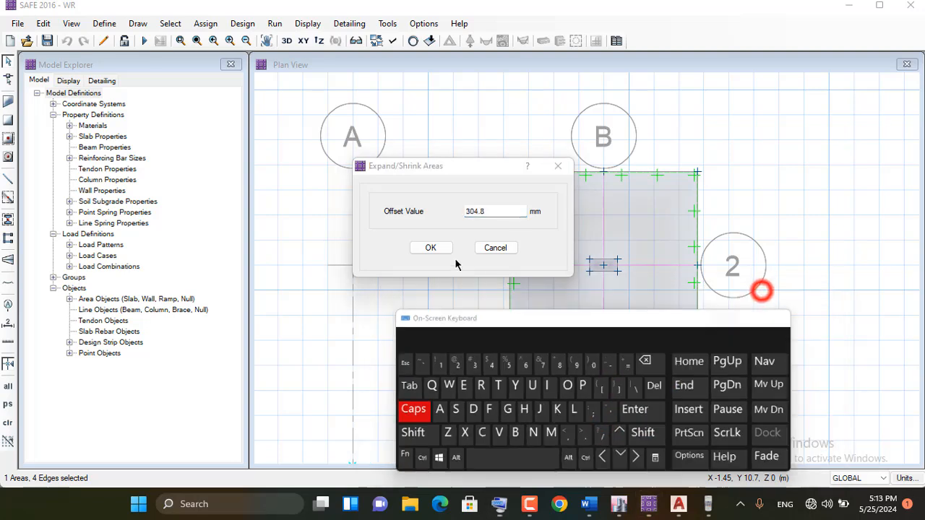
{"action": "left_click", "coordinate": [431, 248]}
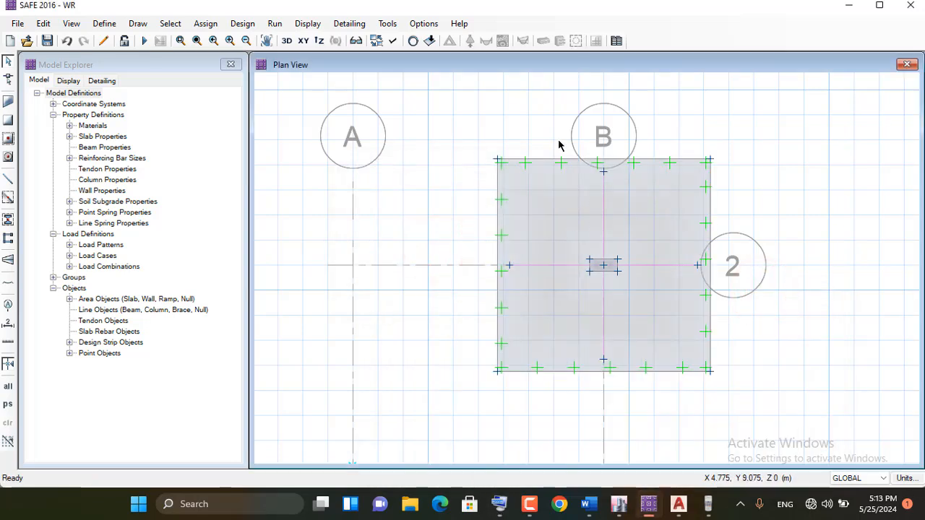
Reshape the design strip along grid line 2 so both ends reach the enlarged slab's left and right edges
{"action": "left_click", "coordinate": [7, 79]}
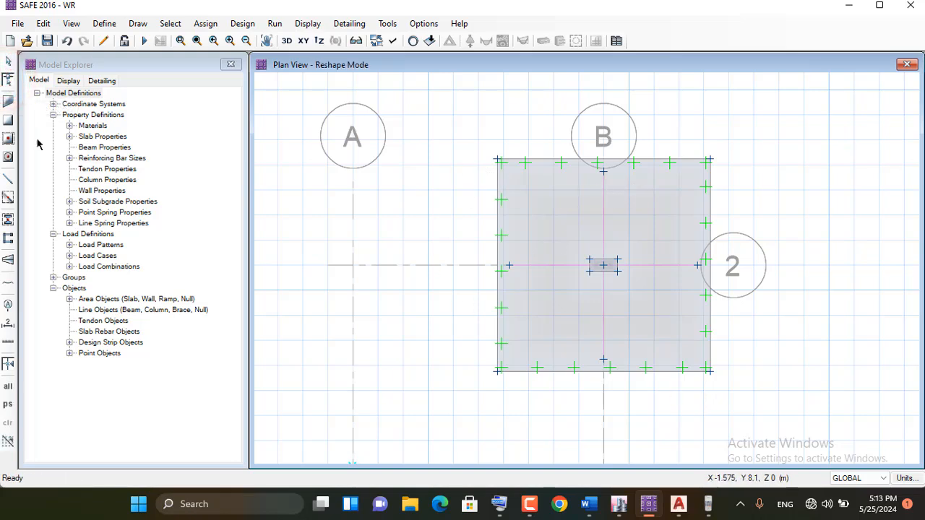
{"action": "left_click", "coordinate": [545, 266]}
{"action": "left_click", "coordinate": [509, 265]}
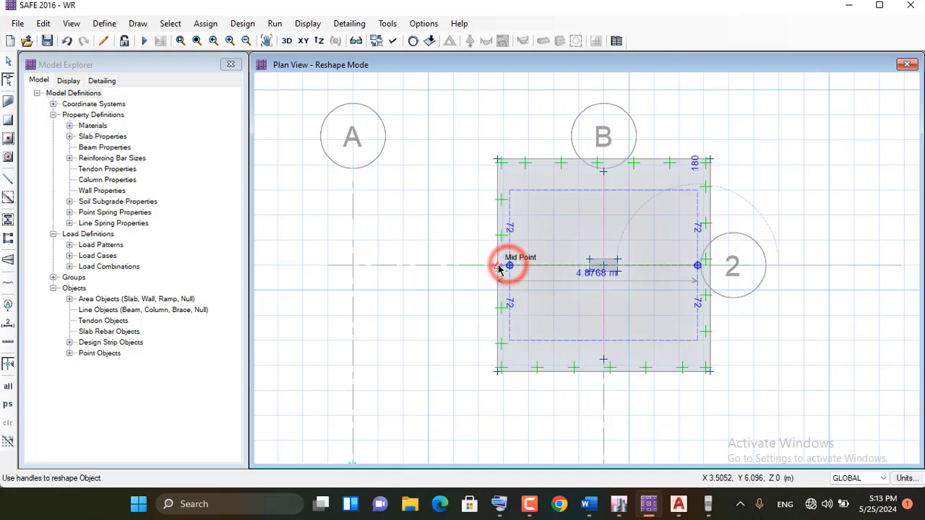
{"action": "left_click", "coordinate": [624, 294]}
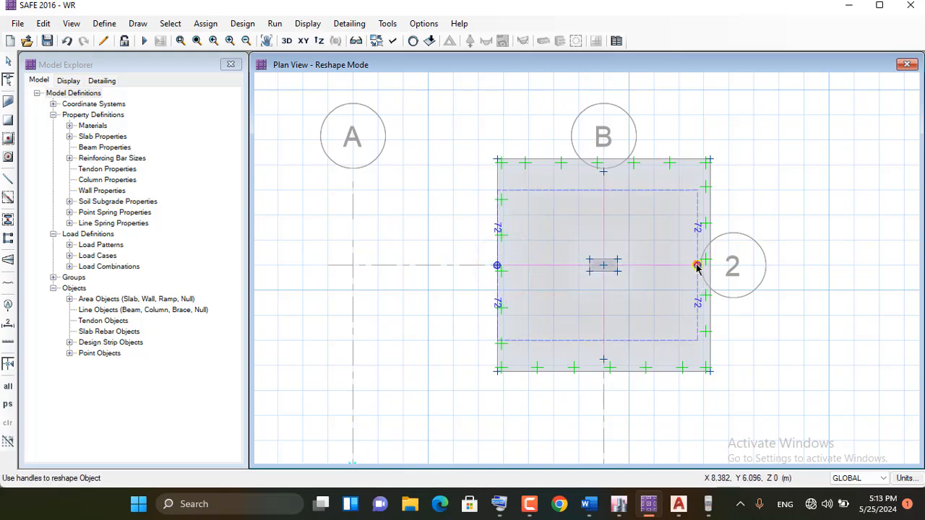
{"action": "left_click_drag", "start_coordinate": [697, 265], "coordinate": [709, 265]}
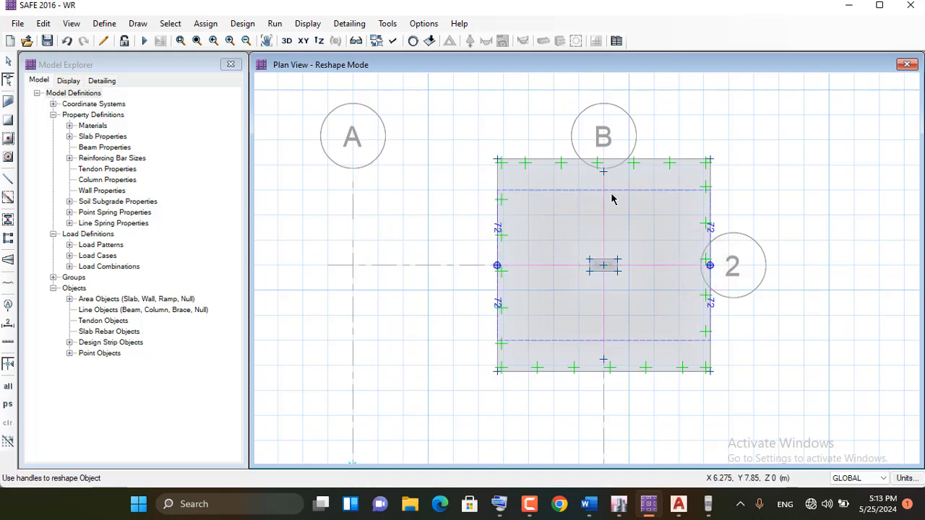
Stretch the design strip along grid line B to the slab's top and bottom edges, and run the analysis and design
{"action": "left_click_drag", "start_coordinate": [603, 210], "coordinate": [603, 159]}
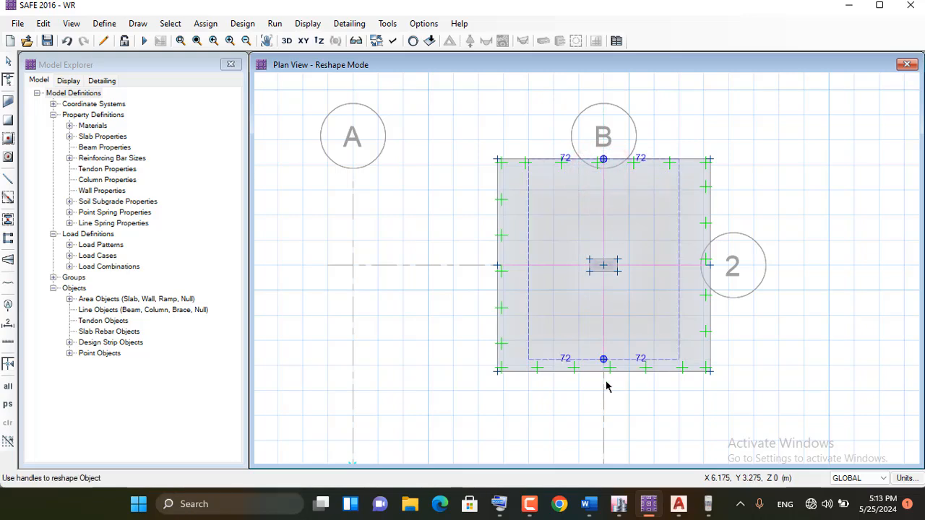
{"action": "left_click_drag", "start_coordinate": [604, 361], "coordinate": [603, 372]}
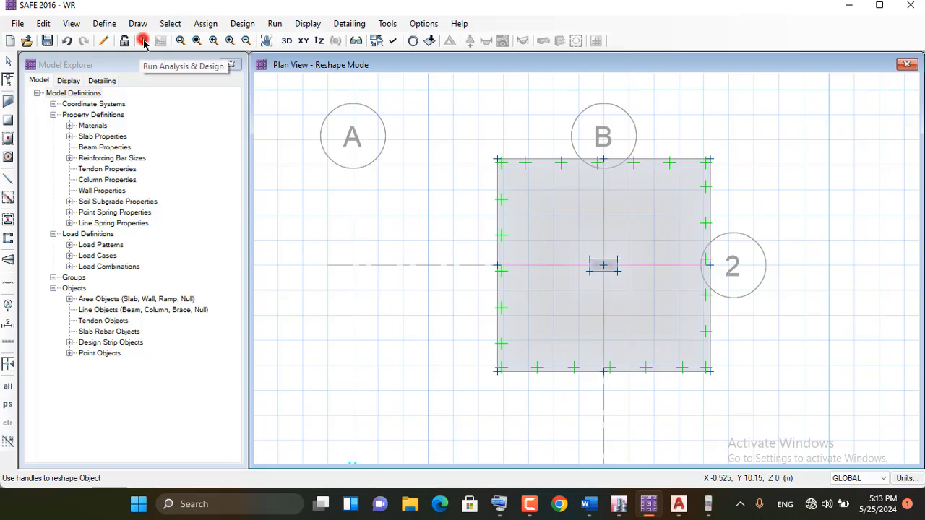
{"action": "left_click", "coordinate": [144, 40]}
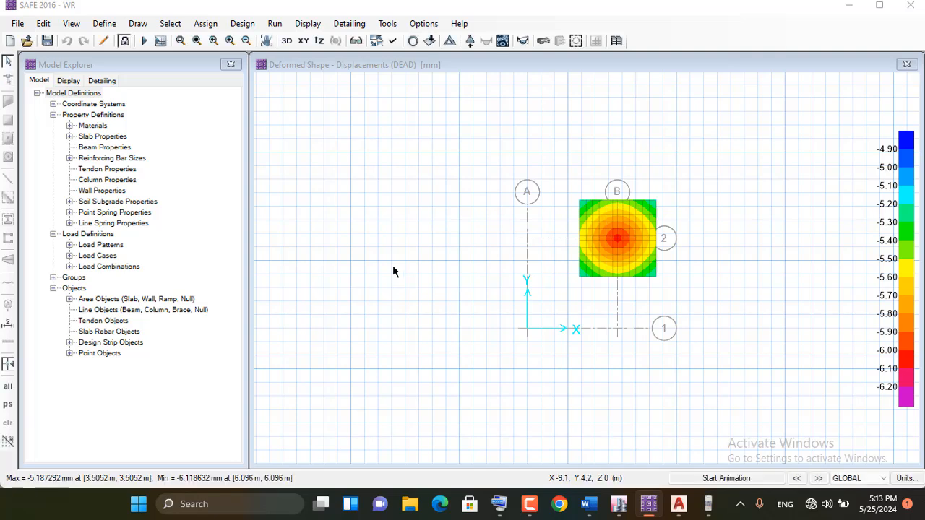
Display the soil pressure contours on the deformed shape for DL+LL+SUR, and the punching shear design ratios
{"action": "left_click", "coordinate": [306, 26]}
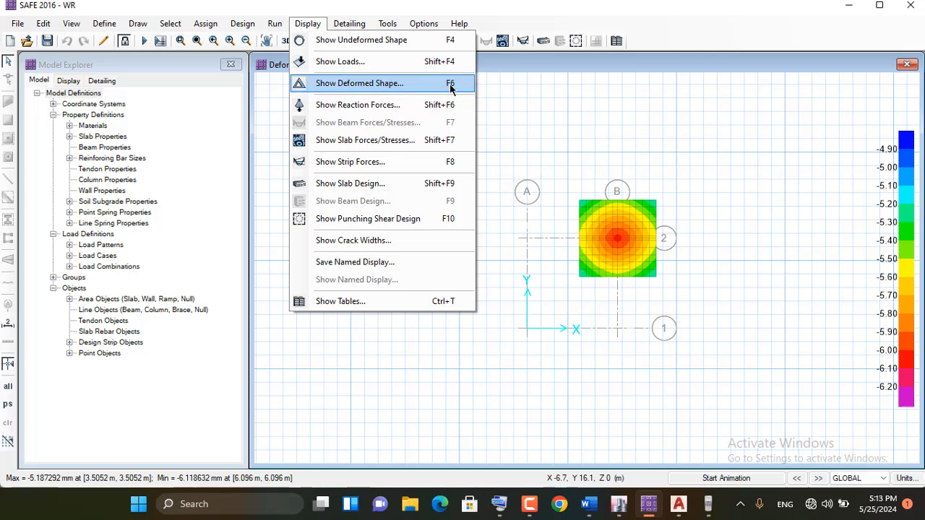
{"action": "left_click", "coordinate": [368, 106]}
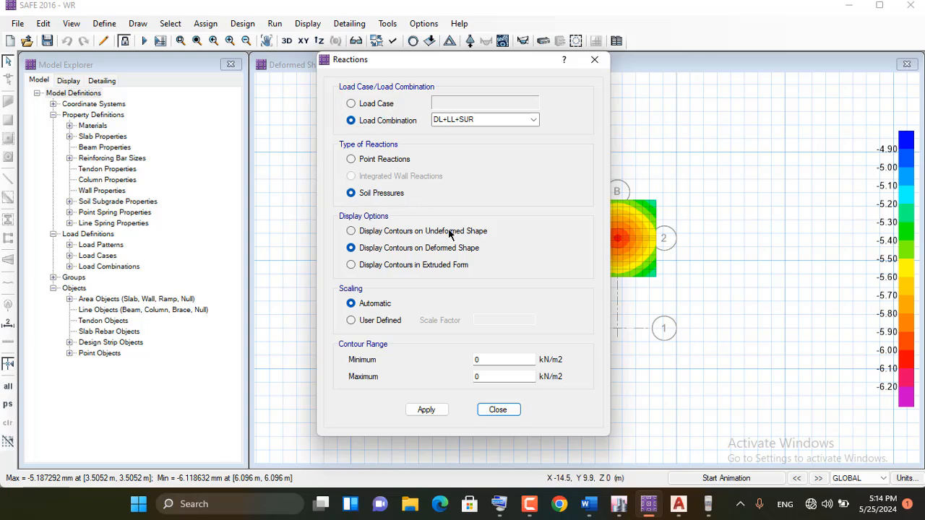
{"action": "left_click", "coordinate": [426, 410]}
{"action": "left_click", "coordinate": [498, 409]}
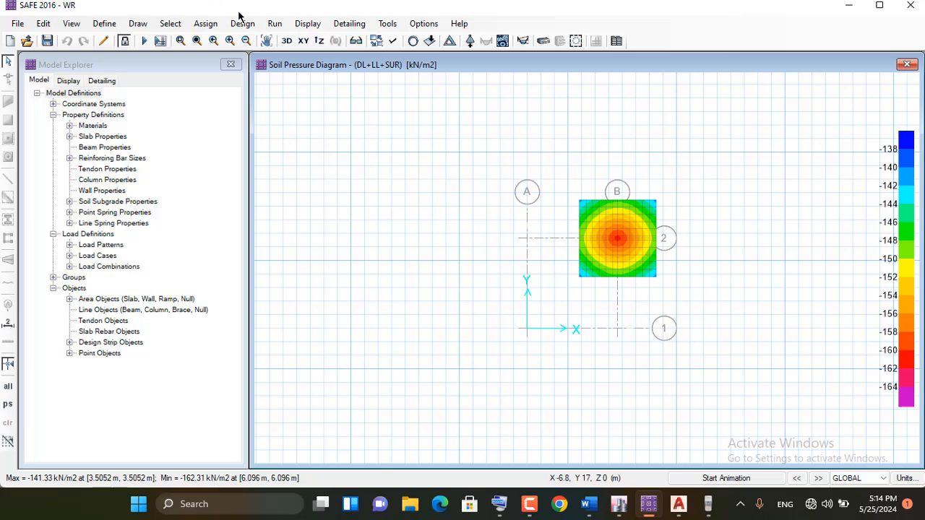
{"action": "left_click", "coordinate": [307, 23]}
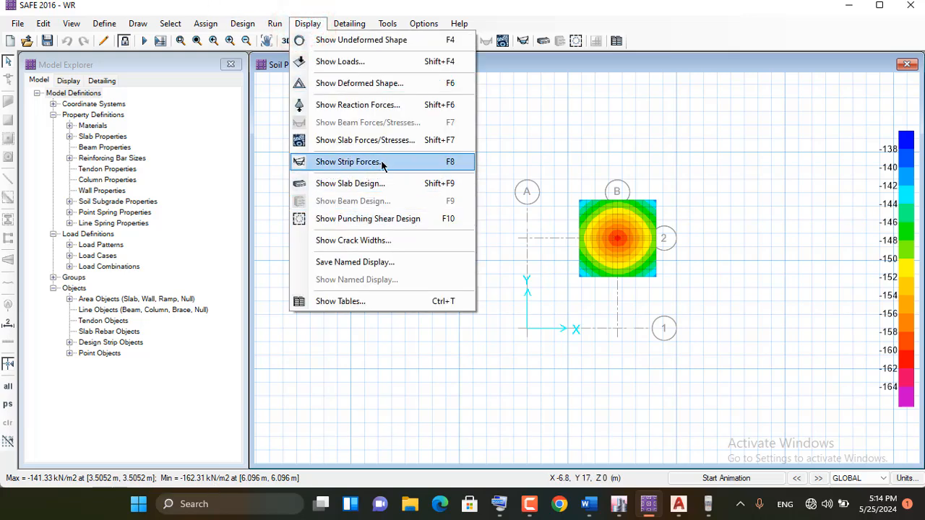
{"action": "left_click", "coordinate": [384, 218]}
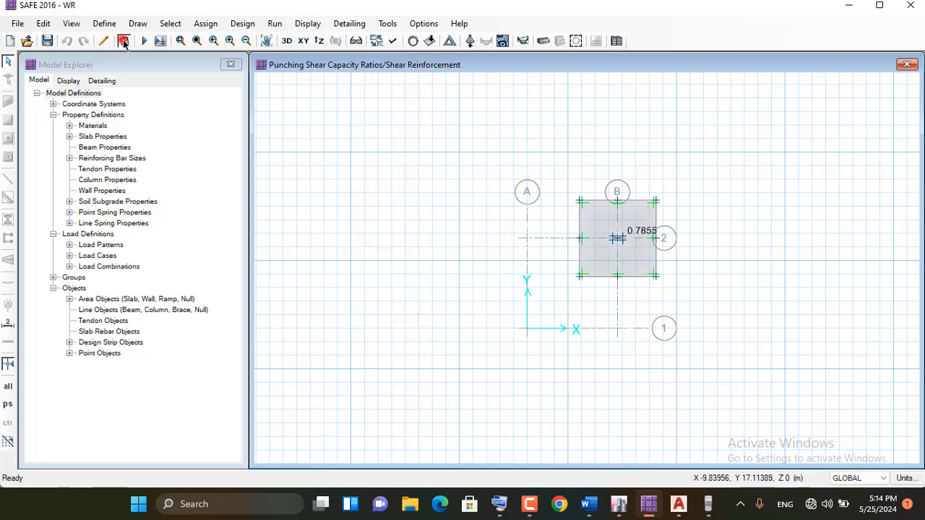
Unlock the model, accepting deletion of the analysis results
{"action": "left_click", "coordinate": [123, 41]}
{"action": "left_click", "coordinate": [497, 297]}
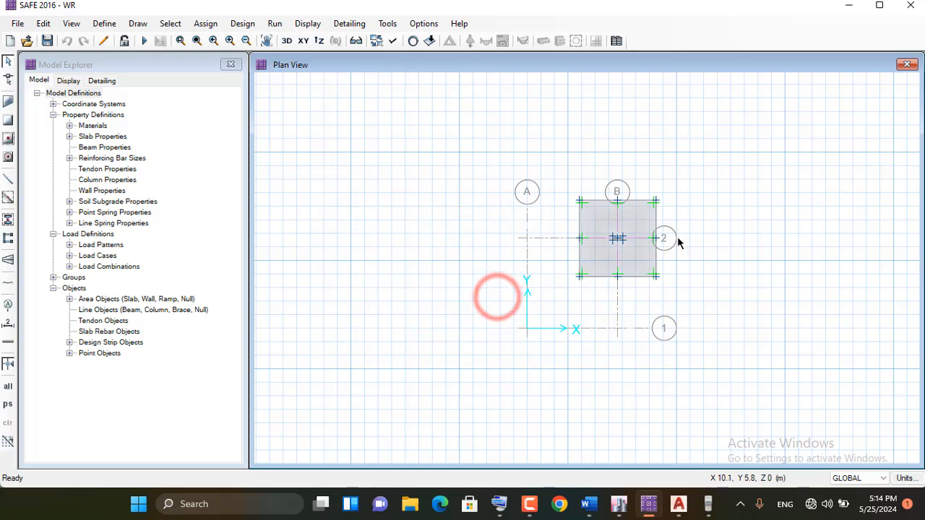
{"action": "scroll", "coordinate": [687, 224], "scroll_direction": "up", "scroll_amount": 3}
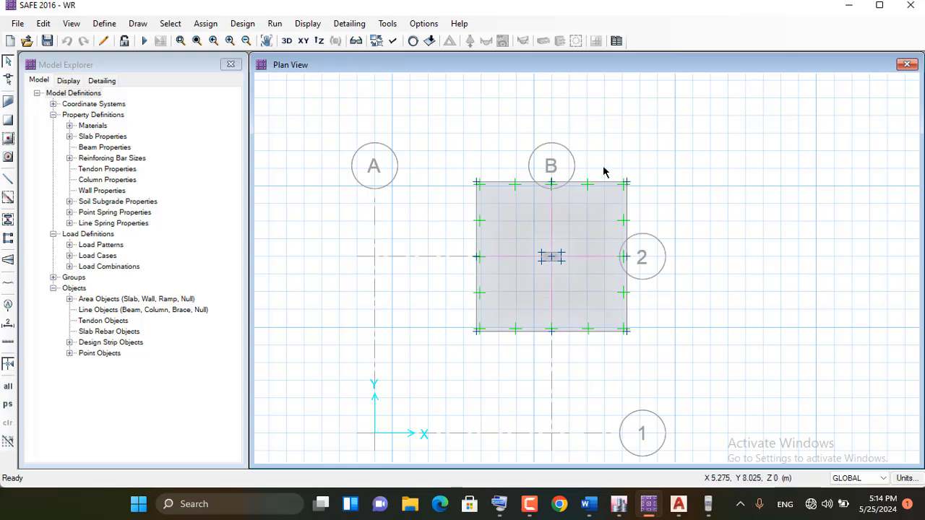
{"action": "scroll", "coordinate": [606, 188], "scroll_direction": "up", "scroll_amount": 2}
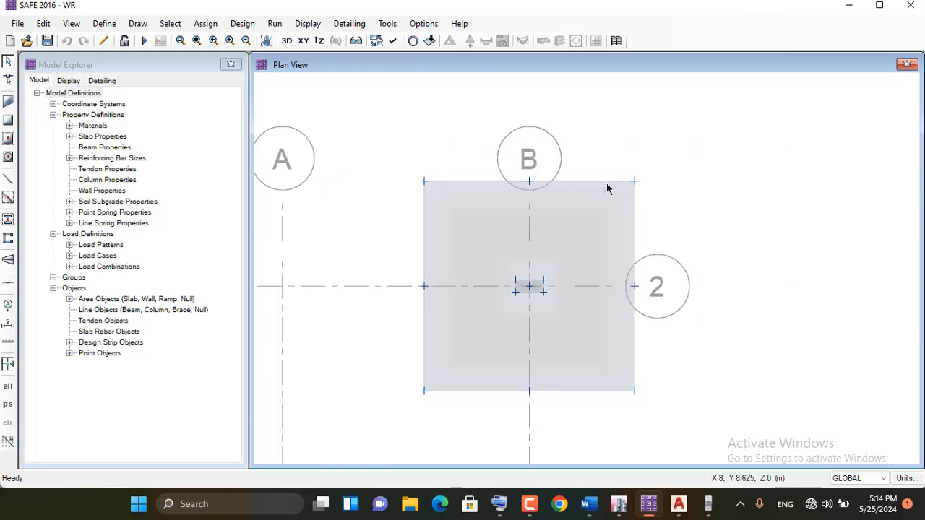
Expand the footing slab area outward on all sides with an offset of 1 ft (304.8 mm)
{"action": "left_click", "coordinate": [567, 232]}
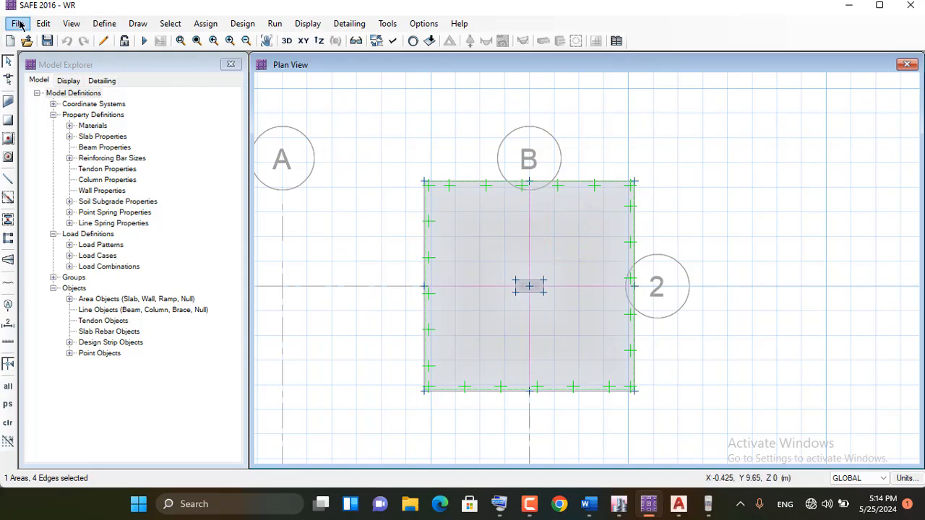
{"action": "left_click", "coordinate": [44, 24]}
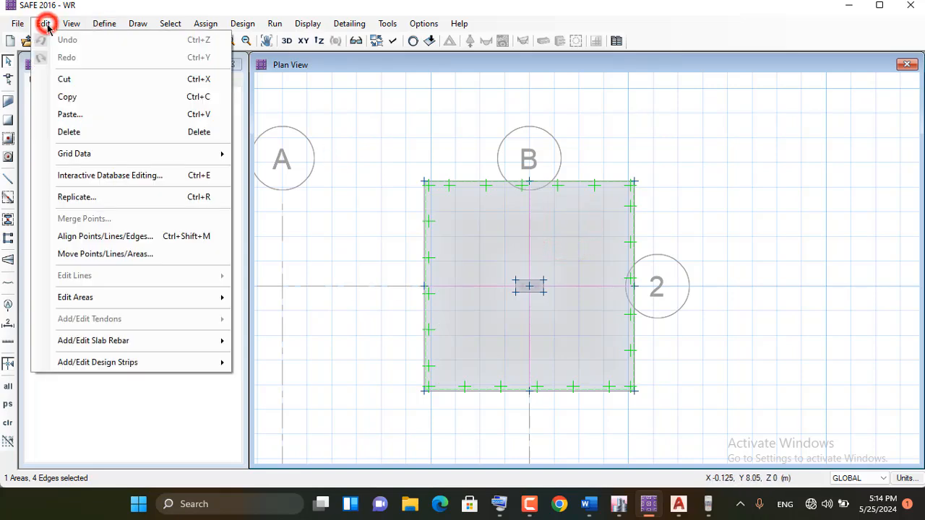
{"action": "mouse_move", "coordinate": [117, 299]}
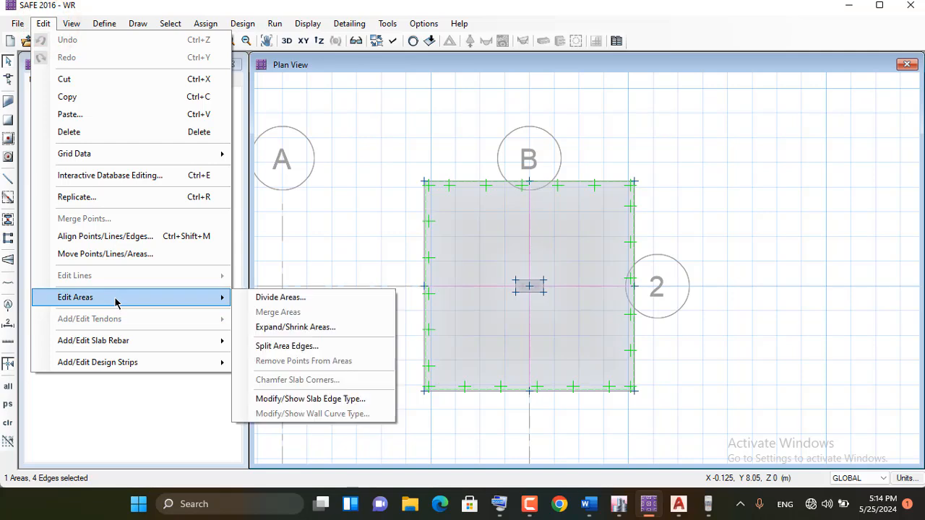
{"action": "left_click", "coordinate": [288, 327]}
{"action": "left_click_drag", "start_coordinate": [400, 156], "coordinate": [140, 129]}
{"action": "left_click", "coordinate": [196, 169]}
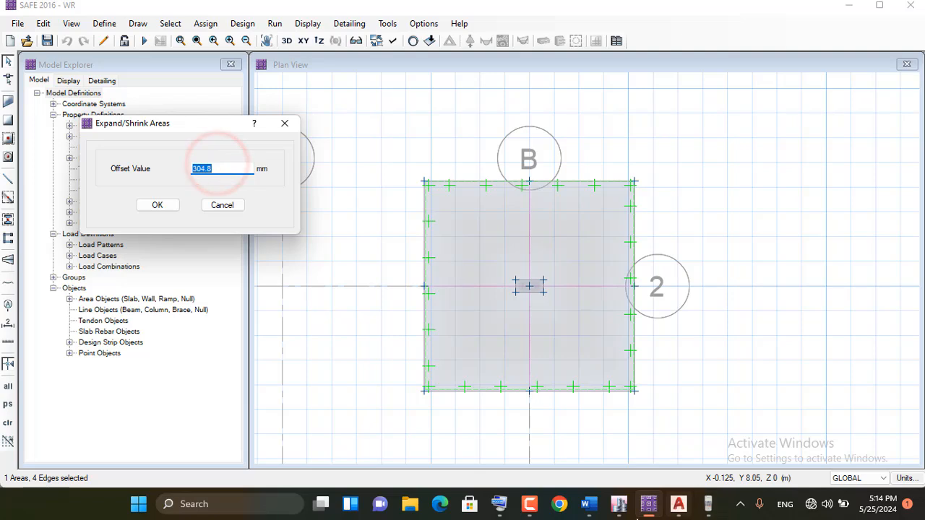
{"action": "left_click", "coordinate": [498, 504]}
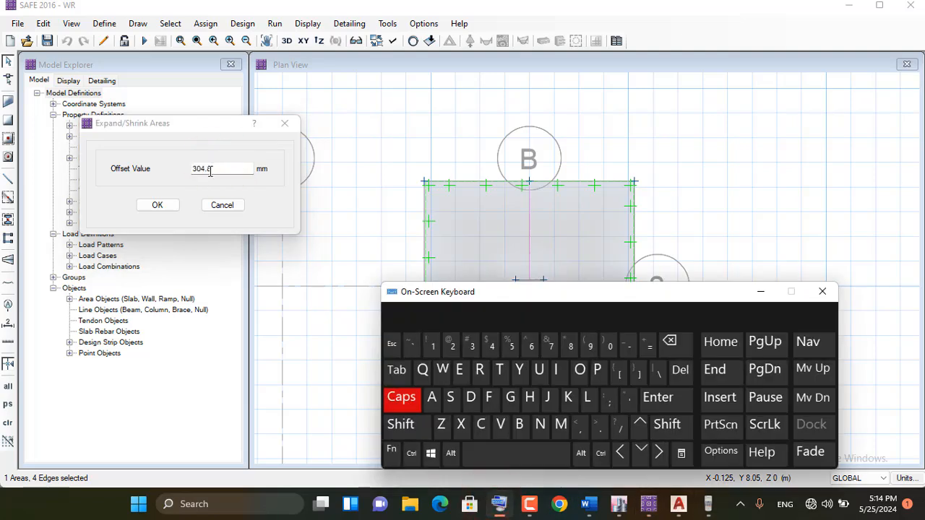
{"action": "double_click", "coordinate": [212, 168]}
{"action": "left_click", "coordinate": [432, 344]}
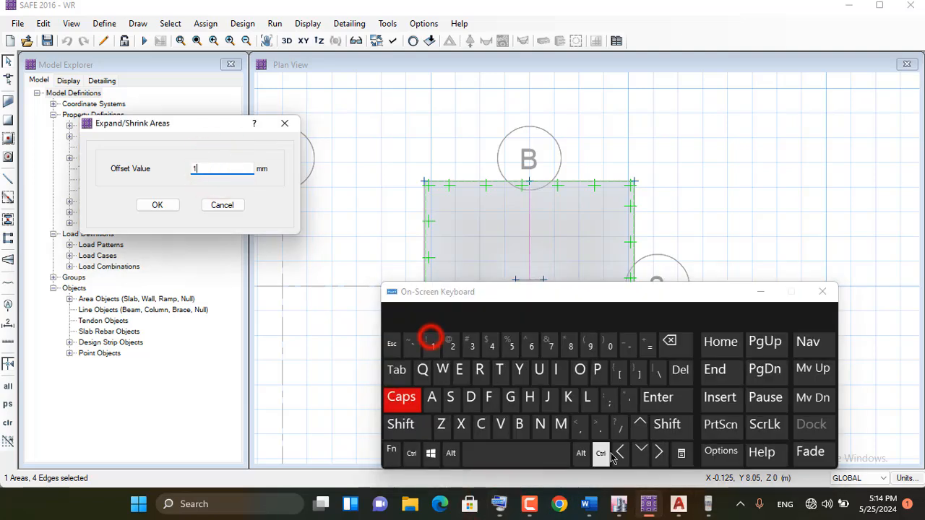
{"action": "left_click", "coordinate": [628, 399]}
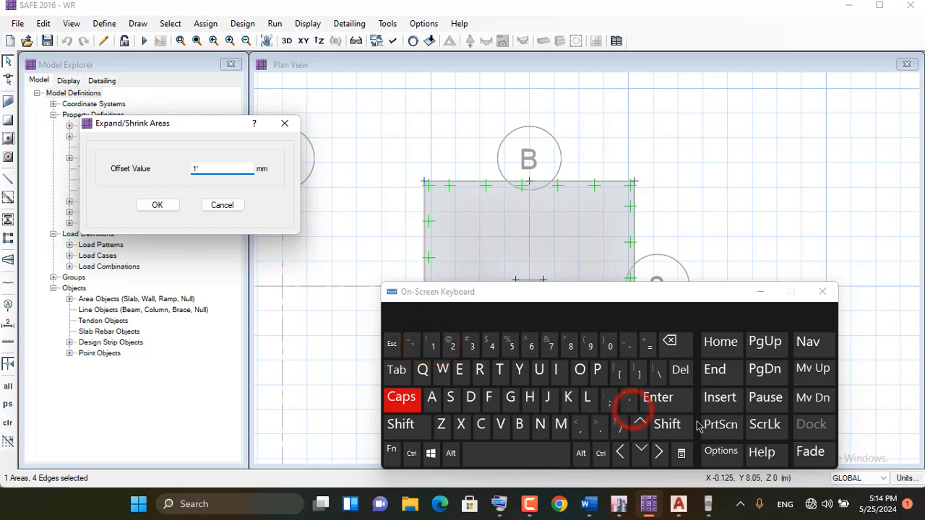
{"action": "left_click", "coordinate": [672, 399]}
{"action": "left_click", "coordinate": [159, 207]}
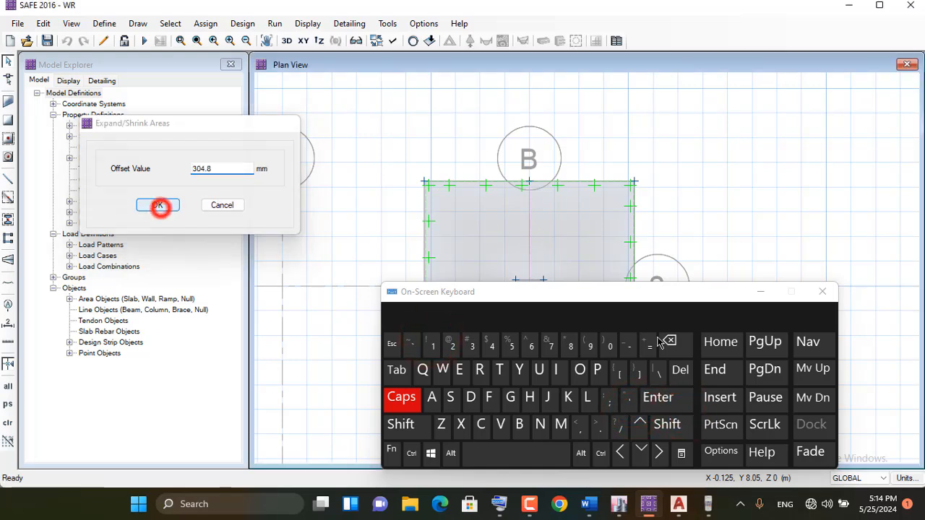
{"action": "left_click", "coordinate": [761, 293]}
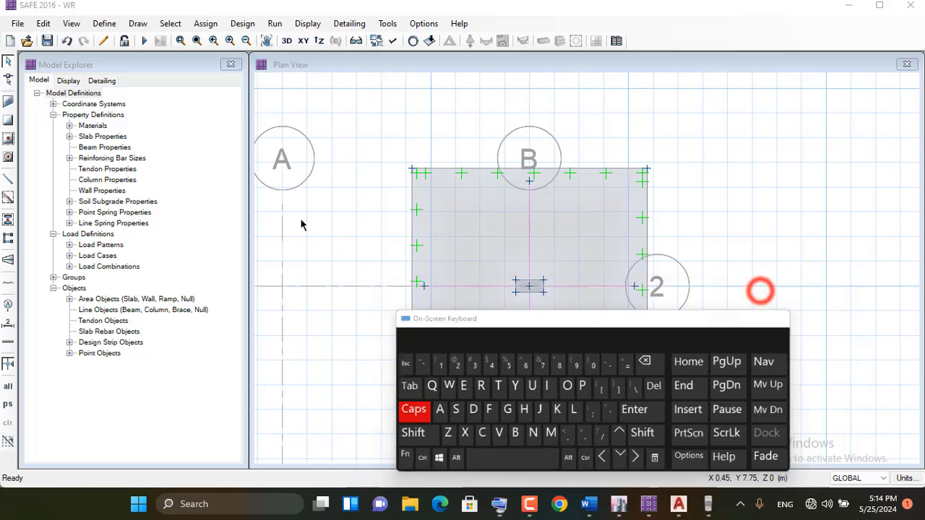
Extend the grid line 2 design strip at both ends to meet the newly expanded slab's left and right edges
{"action": "left_click", "coordinate": [7, 79]}
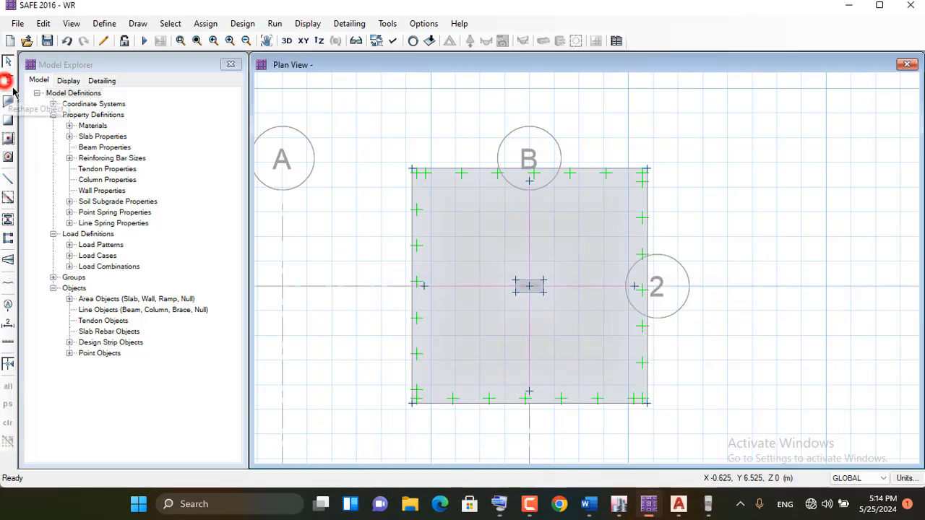
{"action": "left_click", "coordinate": [471, 287]}
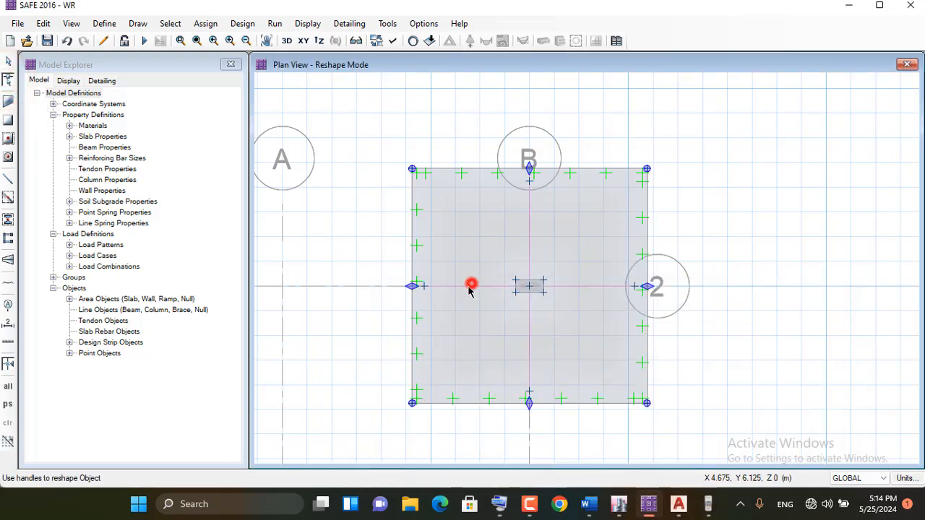
{"action": "left_click", "coordinate": [7, 62]}
{"action": "left_click", "coordinate": [7, 79]}
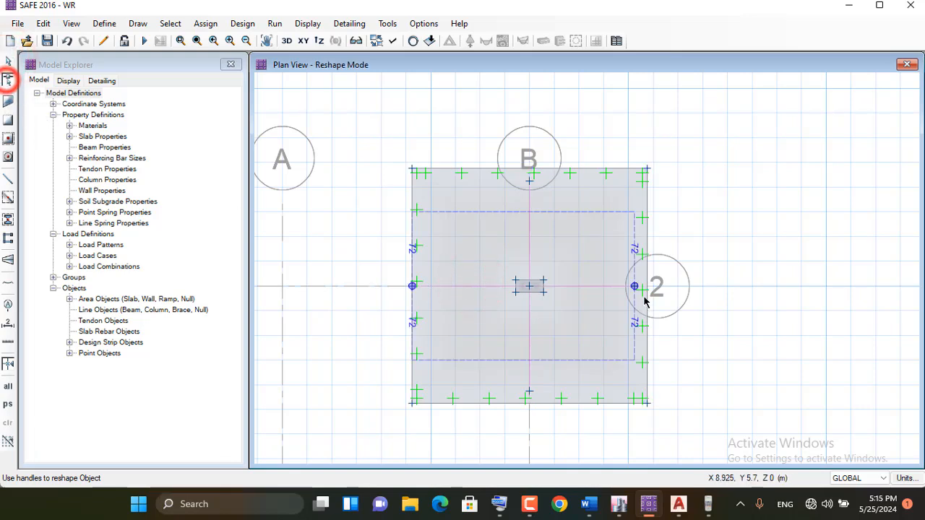
{"action": "left_click_drag", "start_coordinate": [634, 287], "coordinate": [646, 287]}
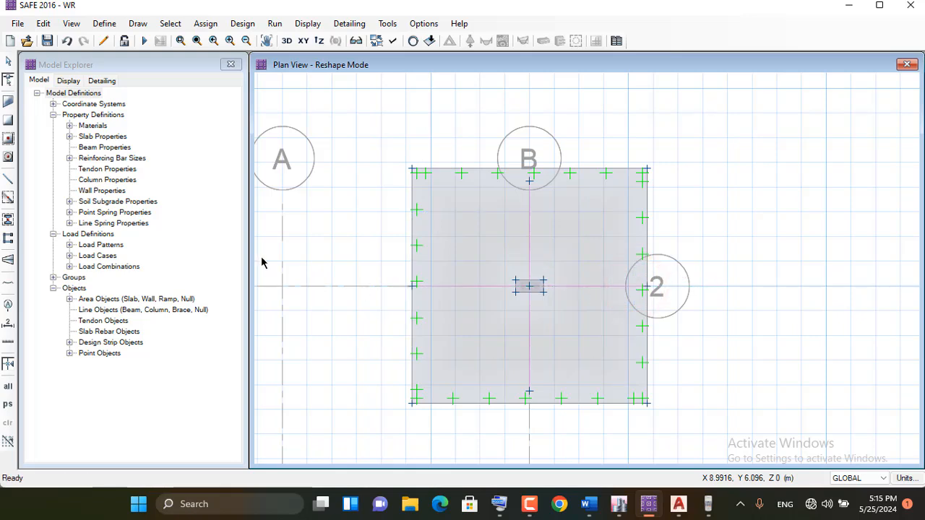
Extend the grid line B design strip to the expanded slab's top and bottom edges, and rerun the analysis and design
{"action": "left_click", "coordinate": [530, 226]}
{"action": "left_click_drag", "start_coordinate": [530, 180], "coordinate": [530, 168]}
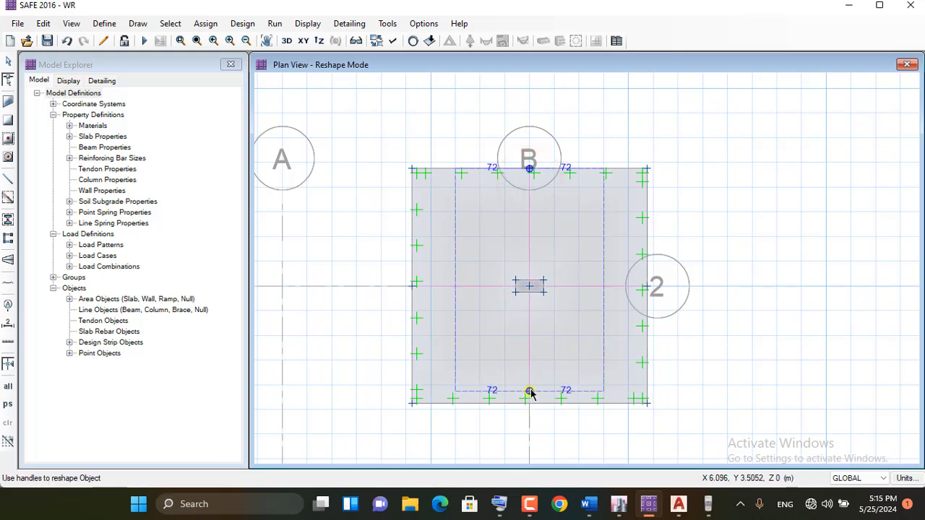
{"action": "left_click_drag", "start_coordinate": [529, 392], "coordinate": [530, 403]}
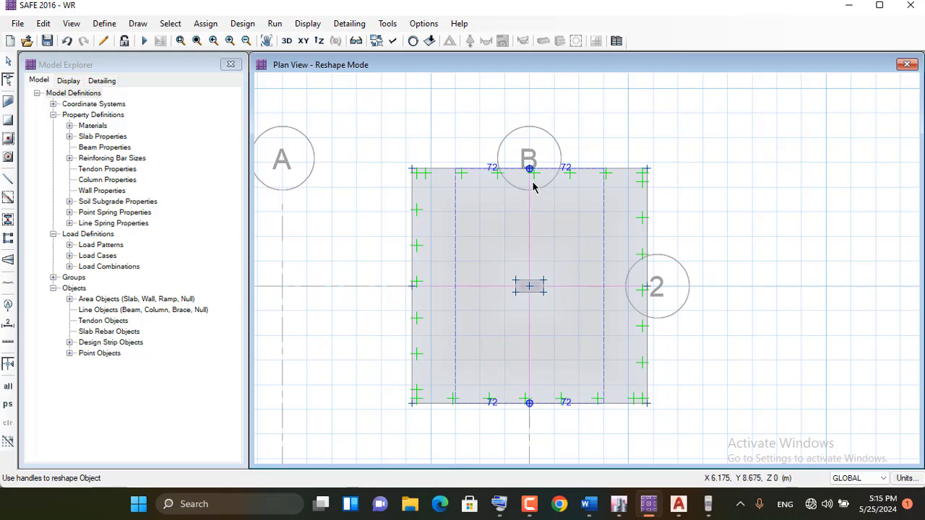
{"action": "left_click", "coordinate": [488, 97]}
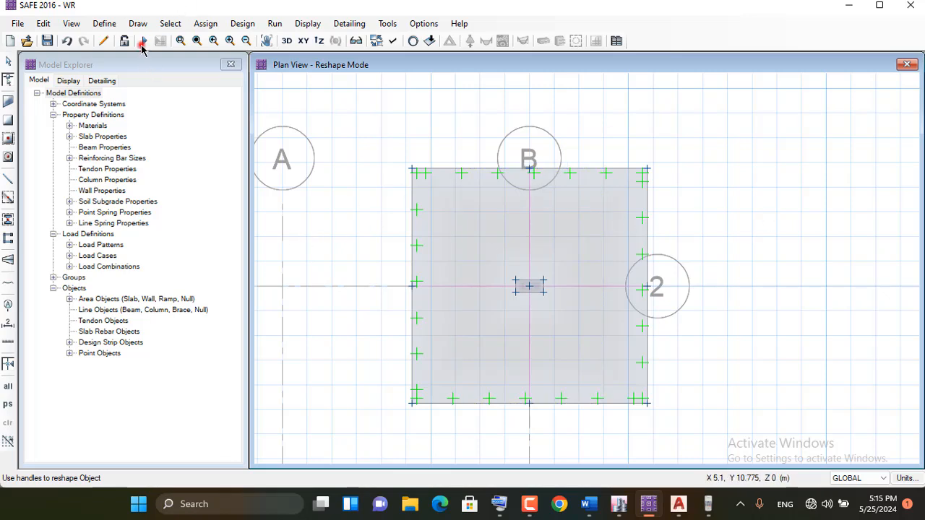
{"action": "left_click", "coordinate": [143, 43]}
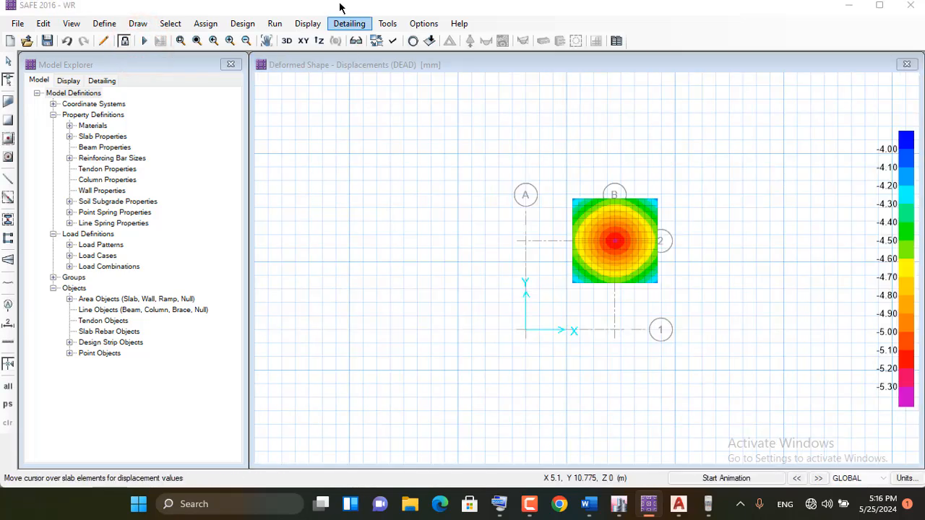
Display the soil pressure contours for the DL+LL+SUR load combination on the deformed shape and examine them over the footing
{"action": "left_click", "coordinate": [307, 24]}
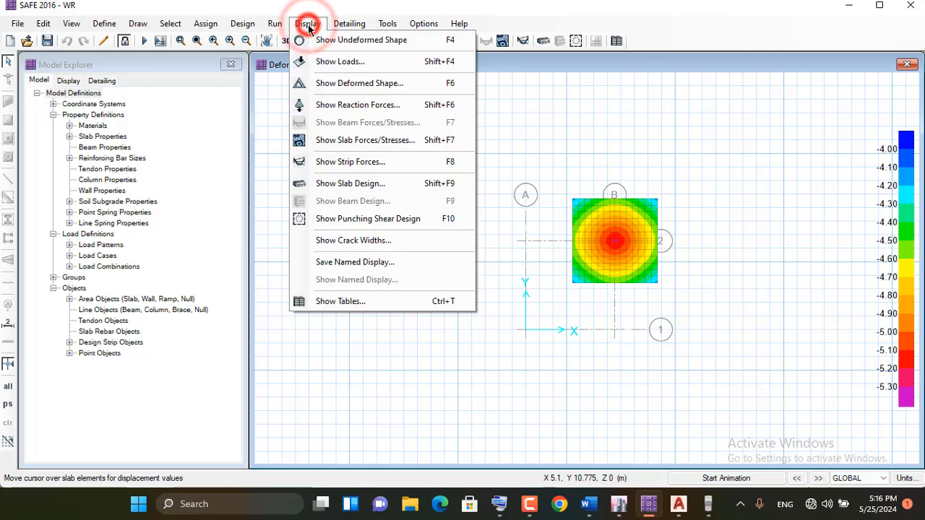
{"action": "left_click", "coordinate": [376, 106]}
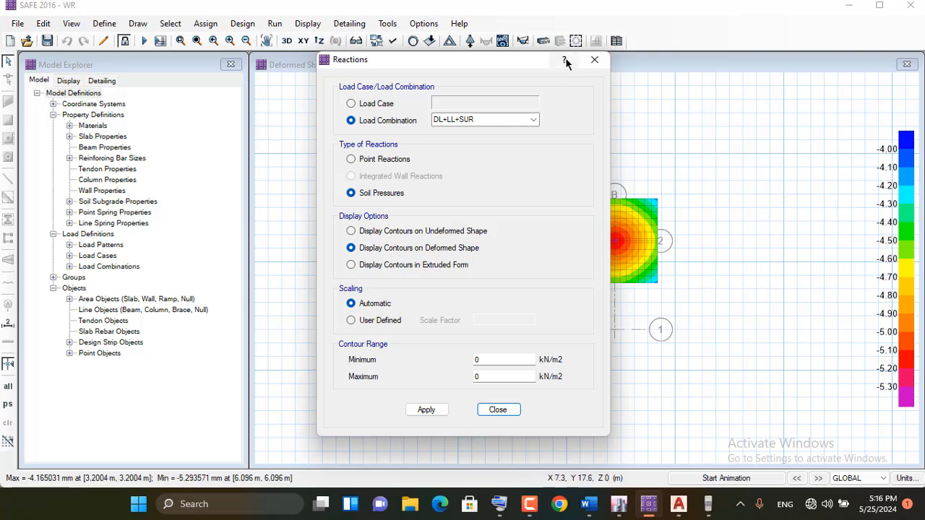
{"action": "left_click", "coordinate": [592, 58]}
{"action": "left_click", "coordinate": [307, 24]}
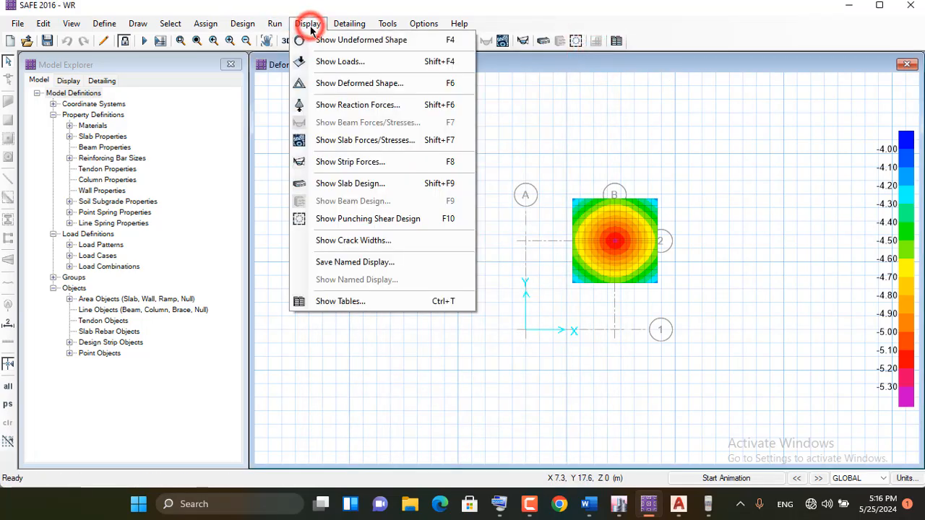
{"action": "left_click", "coordinate": [391, 107]}
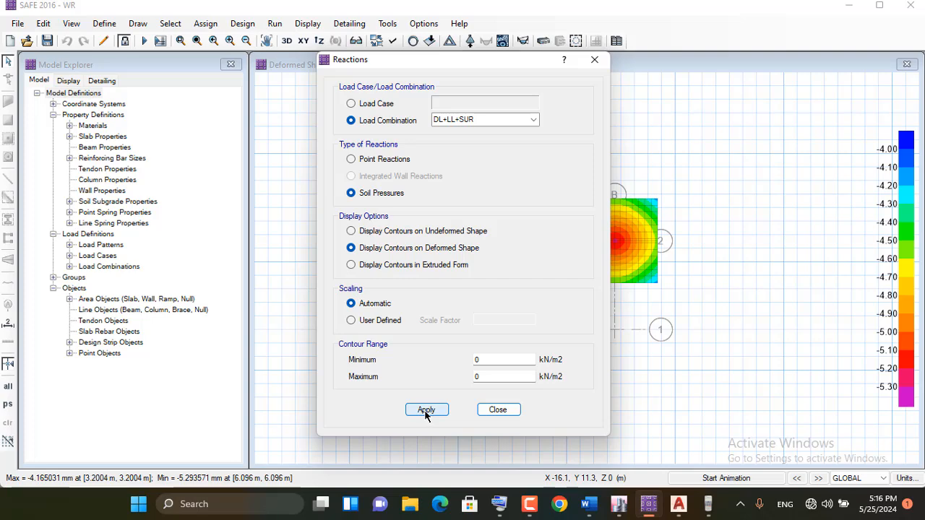
{"action": "left_click", "coordinate": [426, 411]}
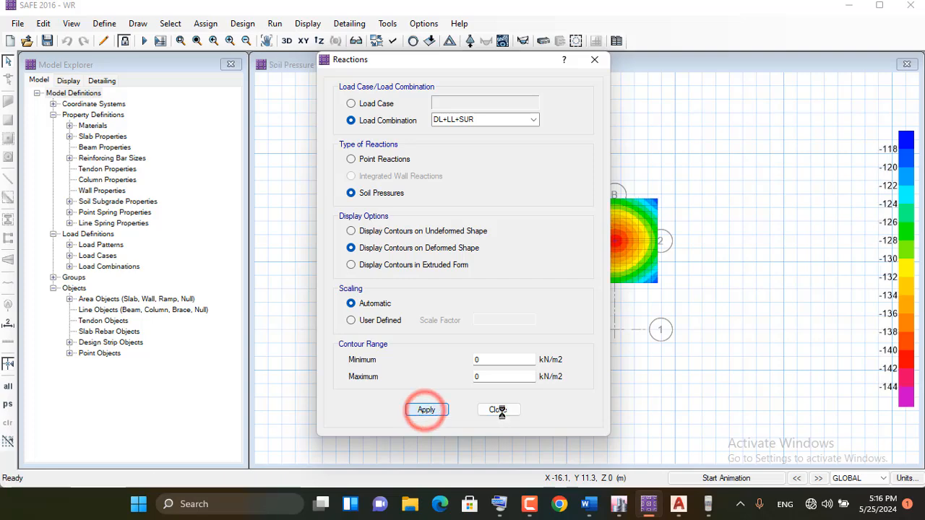
{"action": "left_click", "coordinate": [498, 409]}
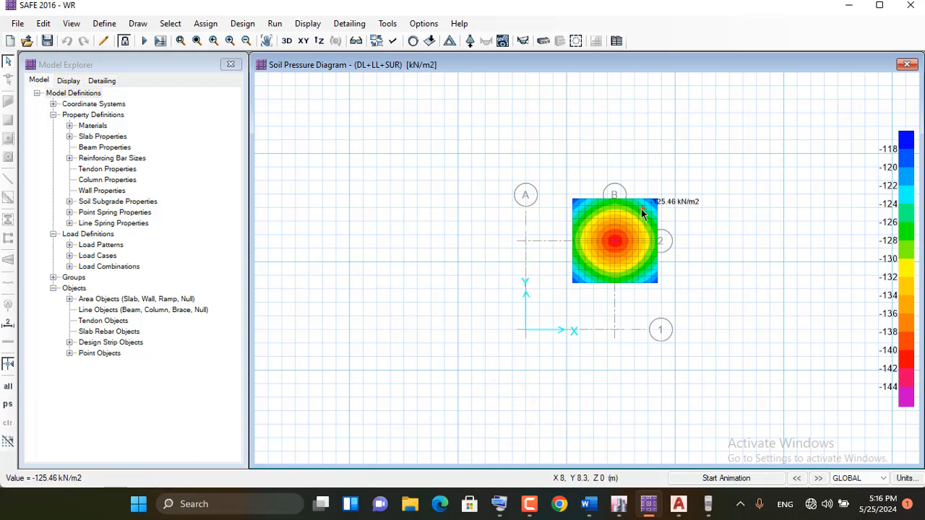
{"action": "scroll", "coordinate": [636, 217], "scroll_direction": "up", "scroll_amount": 2}
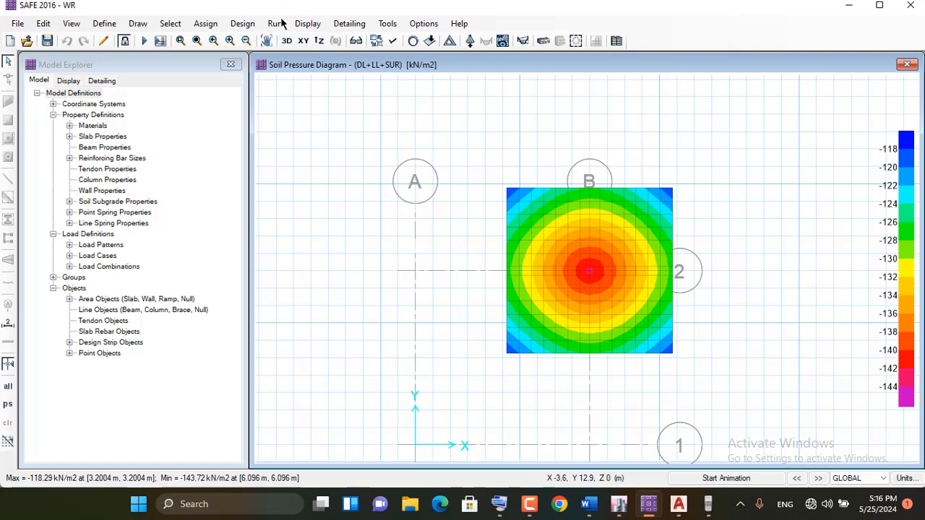
Display the deformed shape with displacement contours for the DEAD load case
{"action": "left_click", "coordinate": [309, 24]}
{"action": "left_click", "coordinate": [340, 85]}
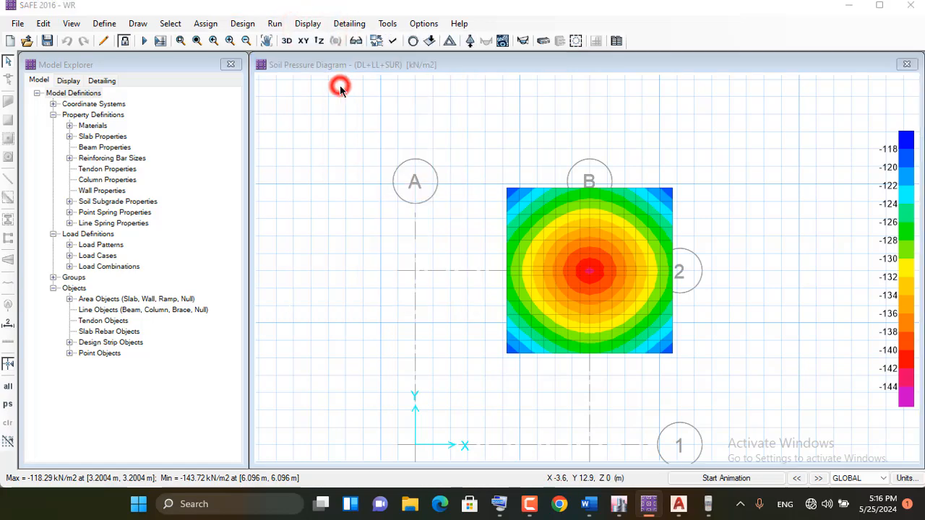
{"action": "left_click", "coordinate": [429, 362]}
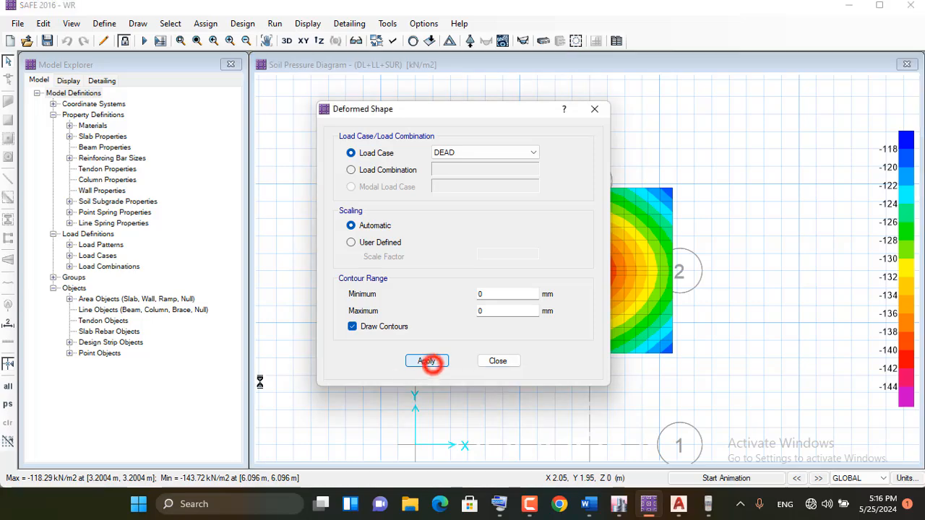
{"action": "left_click", "coordinate": [496, 360]}
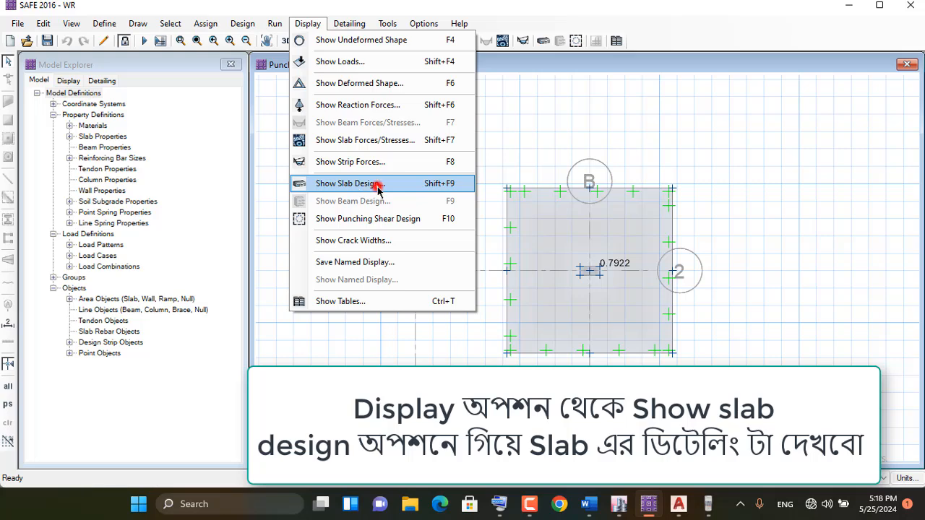
Show the strip-based slab design for Layers A and B with minimum reinforcing imposed
{"action": "left_click", "coordinate": [378, 185]}
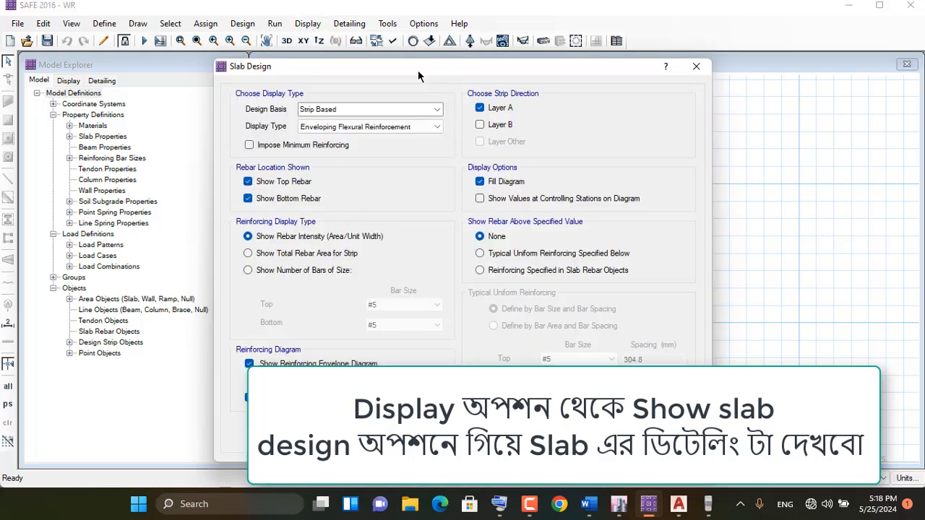
{"action": "left_click_drag", "start_coordinate": [418, 70], "coordinate": [203, 53]}
{"action": "scroll", "coordinate": [704, 164], "scroll_direction": "down", "scroll_amount": 2}
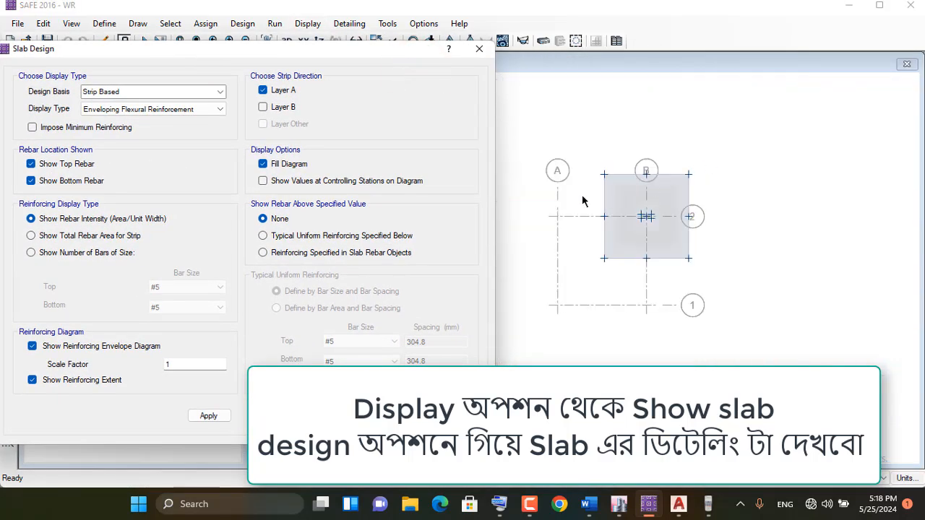
{"action": "scroll", "coordinate": [550, 189], "scroll_direction": "up", "scroll_amount": 3}
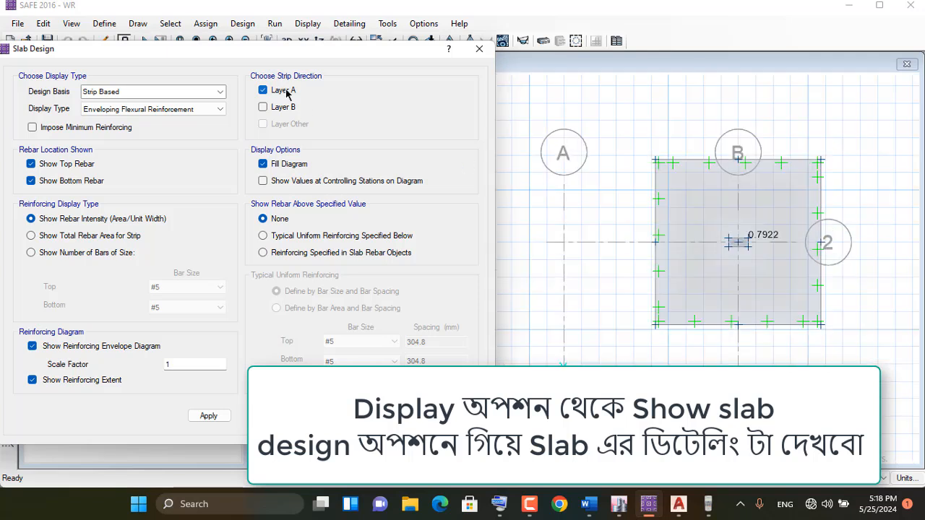
{"action": "left_click", "coordinate": [263, 107]}
{"action": "left_click", "coordinate": [30, 128]}
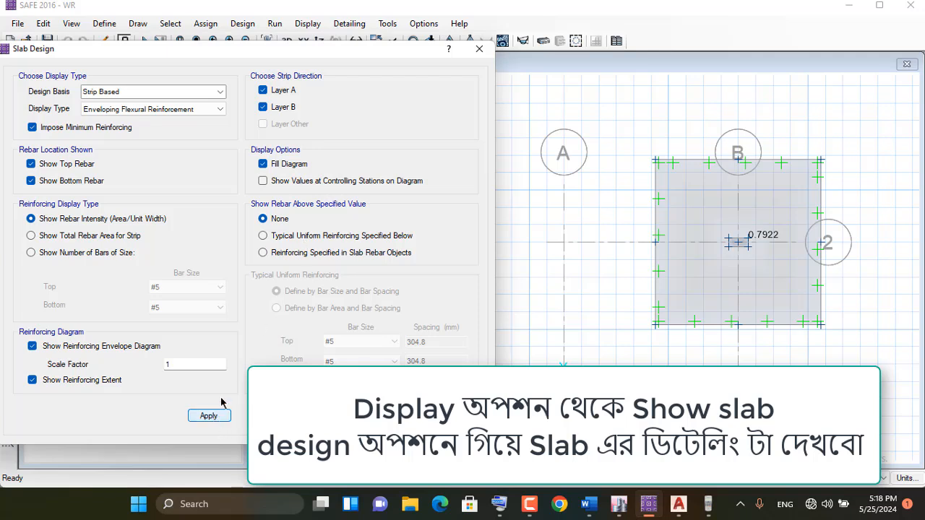
{"action": "left_click", "coordinate": [202, 417]}
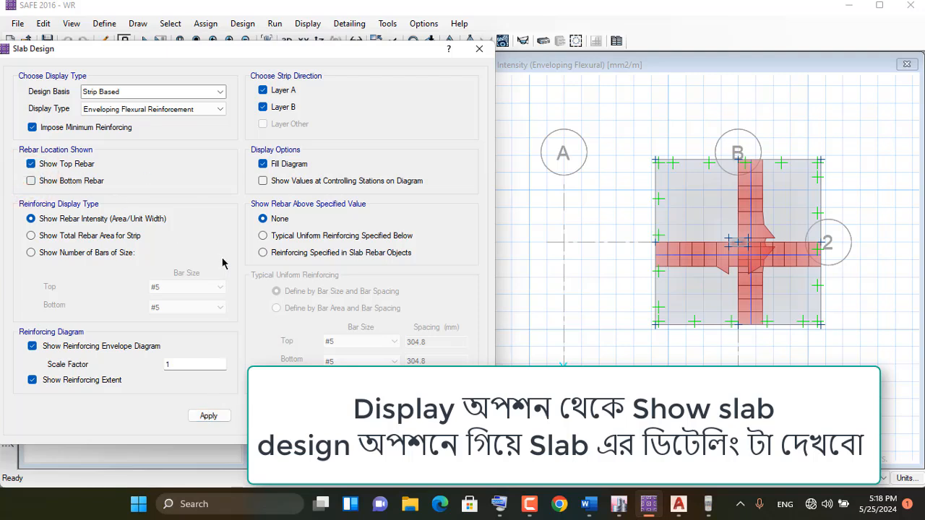
Display only the top rebar intensity, with Show Rebar Above Specified Value at None, and inspect the footing
{"action": "left_click", "coordinate": [266, 236]}
{"action": "left_click", "coordinate": [272, 217]}
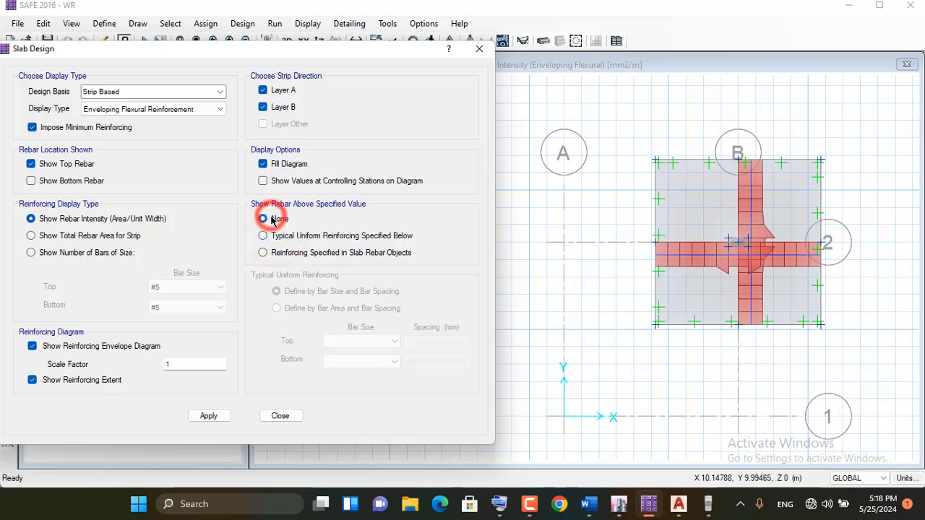
{"action": "left_click", "coordinate": [267, 235]}
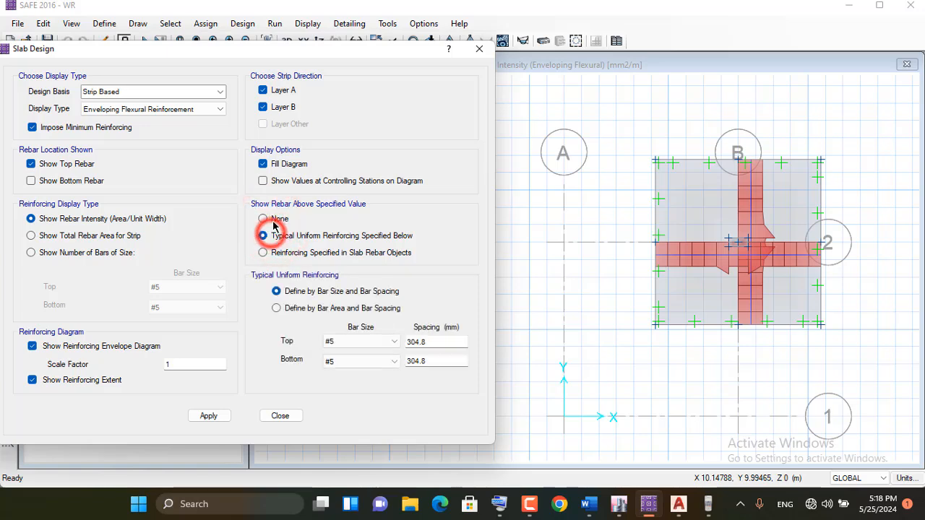
{"action": "left_click", "coordinate": [266, 219]}
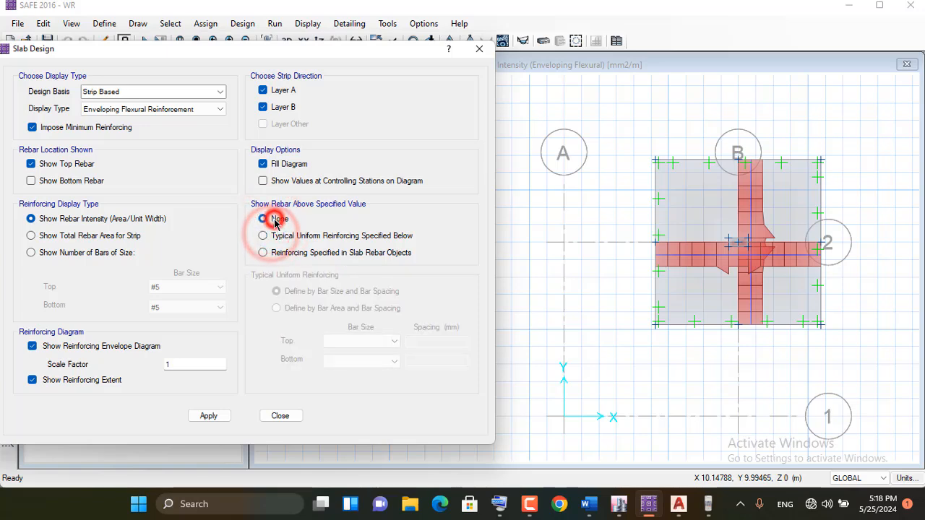
{"action": "left_click", "coordinate": [206, 417]}
{"action": "mouse_move", "coordinate": [683, 173]}
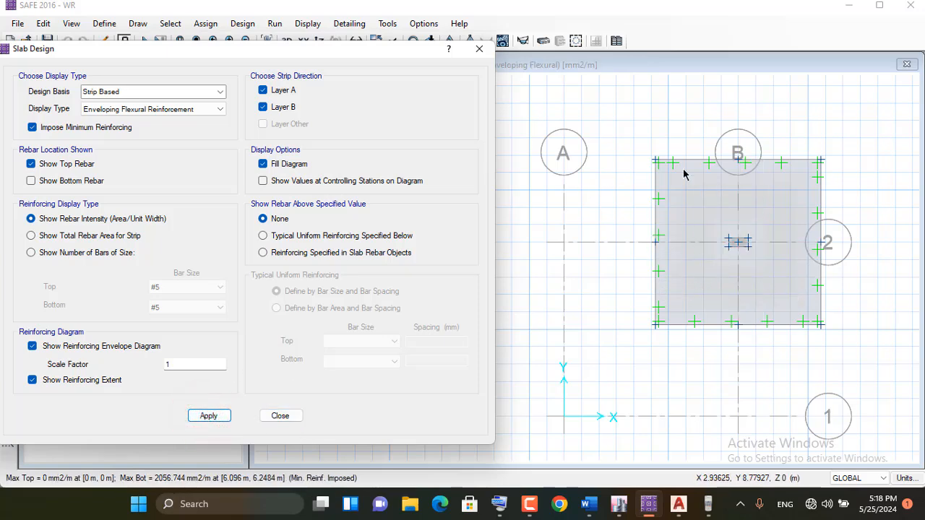
{"action": "mouse_move", "coordinate": [767, 190]}
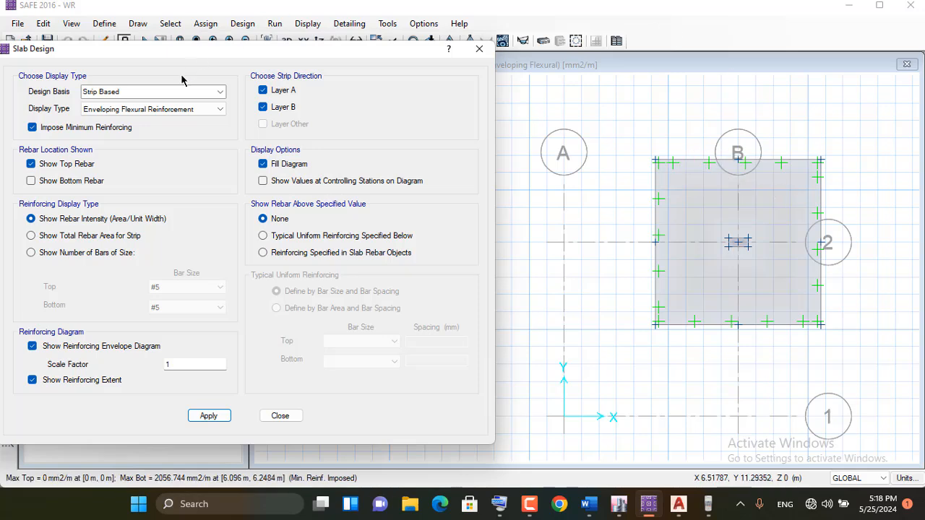
Switch the slab design display to bottom rebar only, hiding the top rebar
{"action": "left_click", "coordinate": [68, 181]}
{"action": "left_click", "coordinate": [70, 164]}
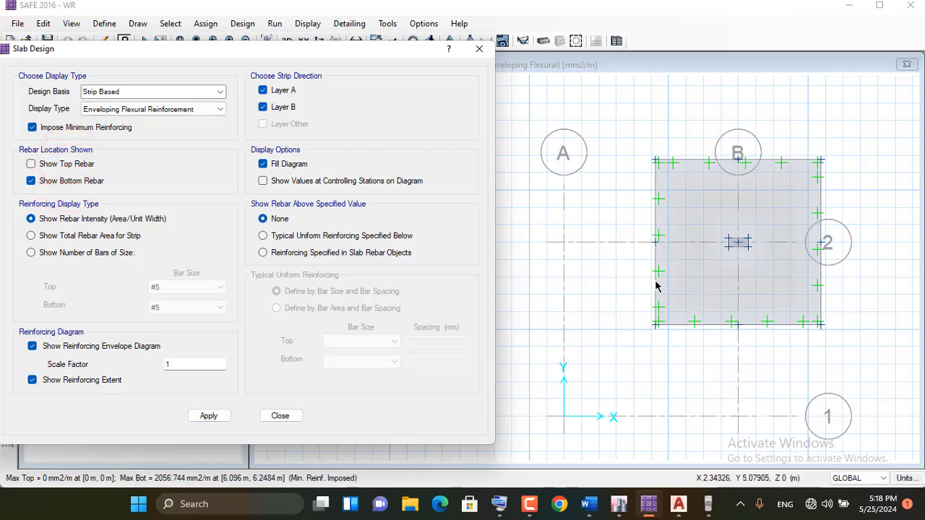
{"action": "left_click", "coordinate": [215, 416]}
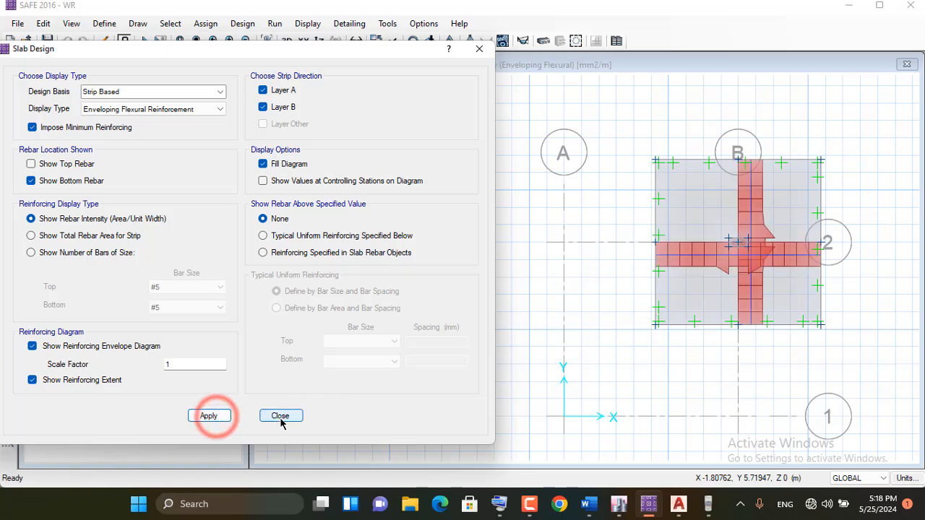
Change the model units to U.S. Defaults and close the slab design display settings
{"action": "left_click", "coordinate": [374, 237]}
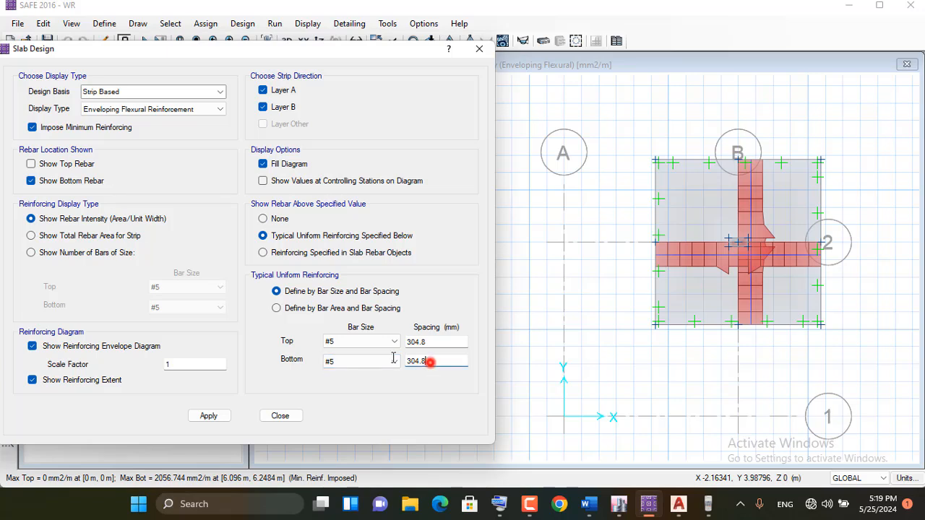
{"action": "double_click", "coordinate": [429, 361]}
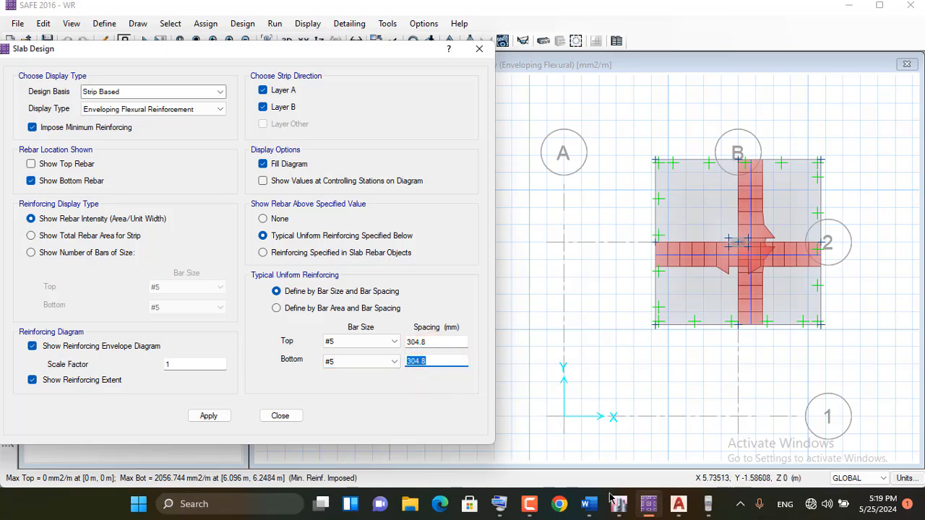
{"action": "left_click", "coordinate": [906, 478]}
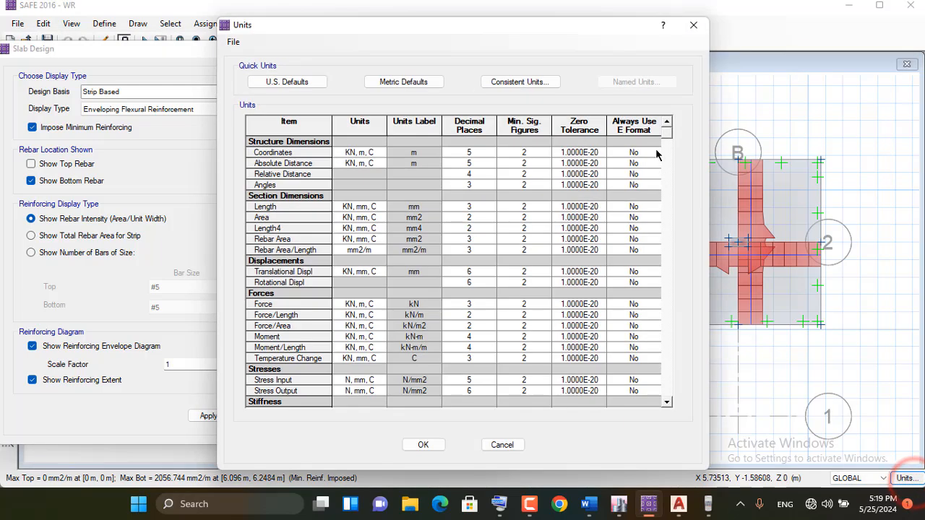
{"action": "left_click", "coordinate": [287, 81]}
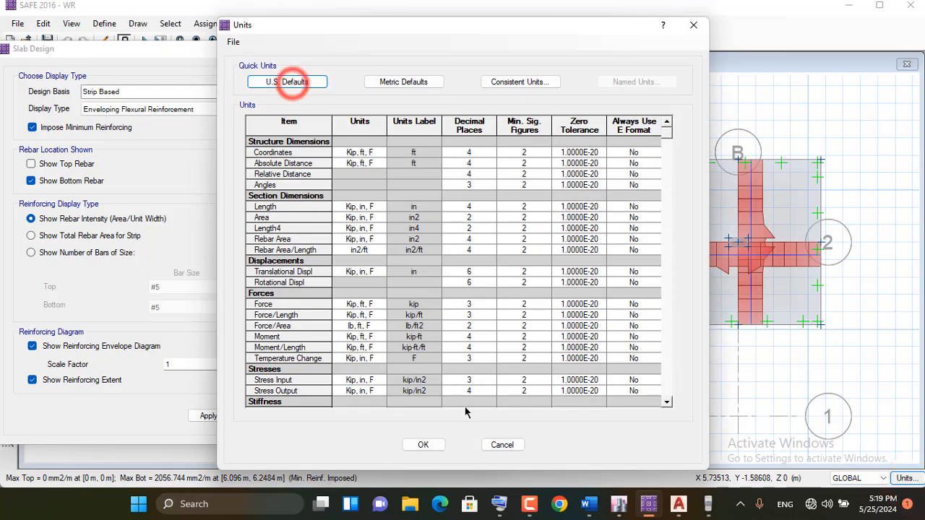
{"action": "left_click", "coordinate": [421, 443]}
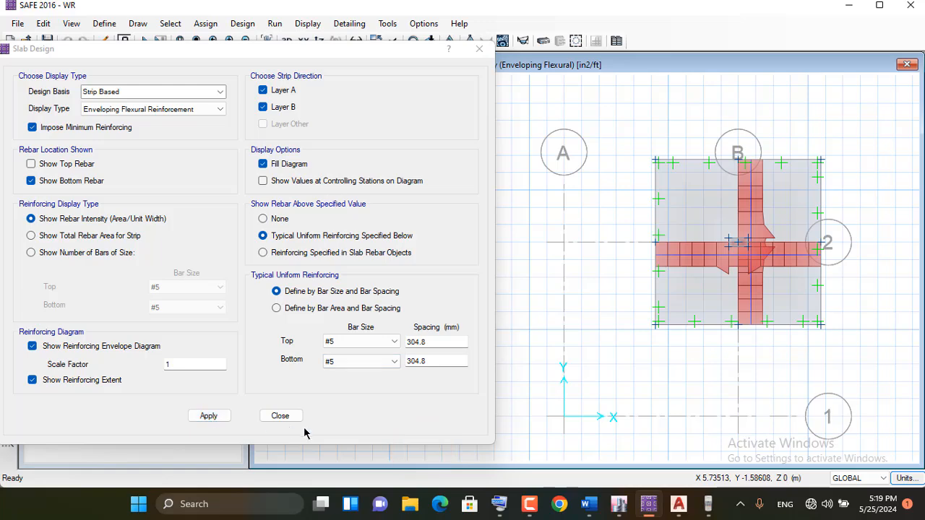
{"action": "left_click", "coordinate": [280, 416]}
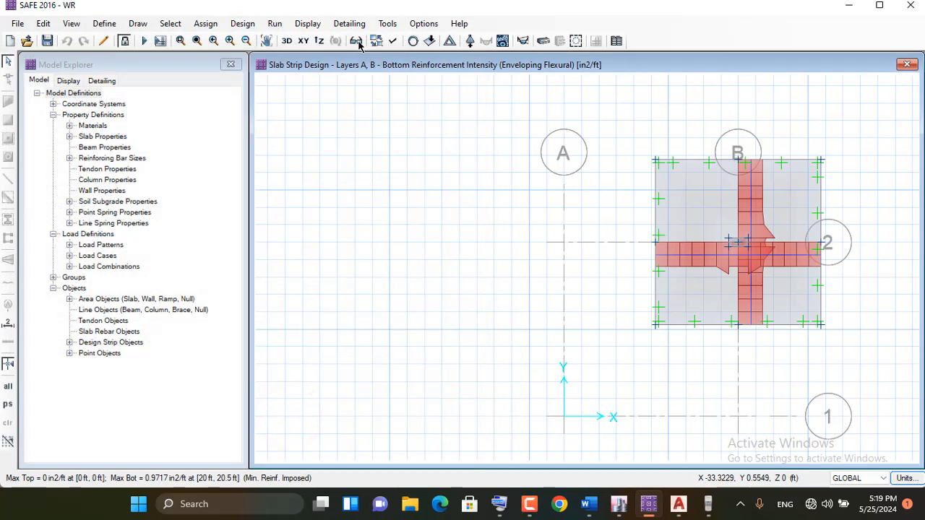
Show the bottom rebar required above a typical uniform reinforcing of #5 bars at 12 in spacing in the slab design
{"action": "left_click", "coordinate": [307, 23]}
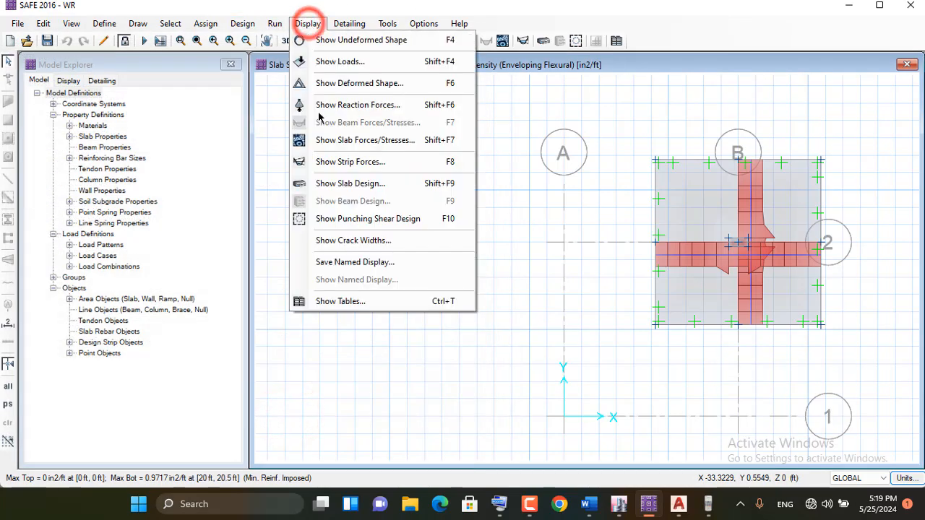
{"action": "left_click", "coordinate": [371, 185]}
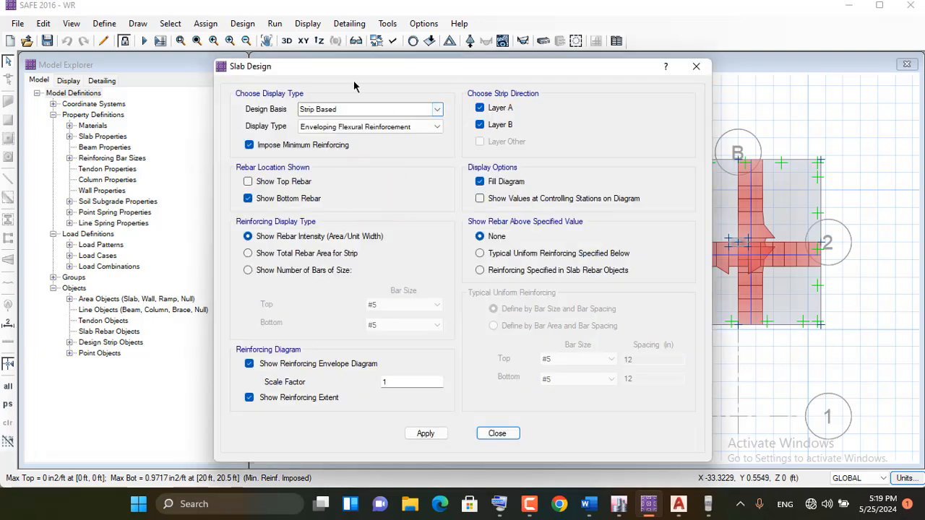
{"action": "left_click_drag", "start_coordinate": [356, 70], "coordinate": [282, 35]}
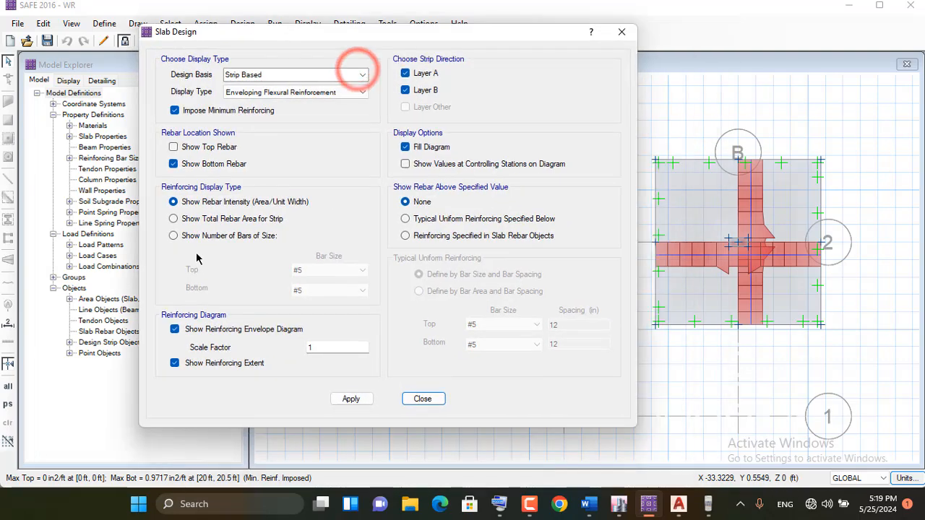
{"action": "left_click", "coordinate": [420, 218]}
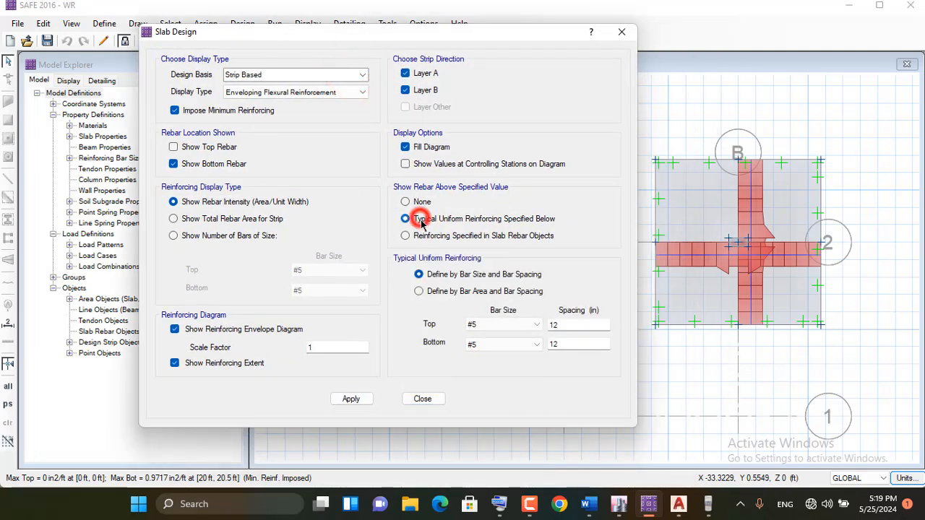
{"action": "double_click", "coordinate": [570, 345]}
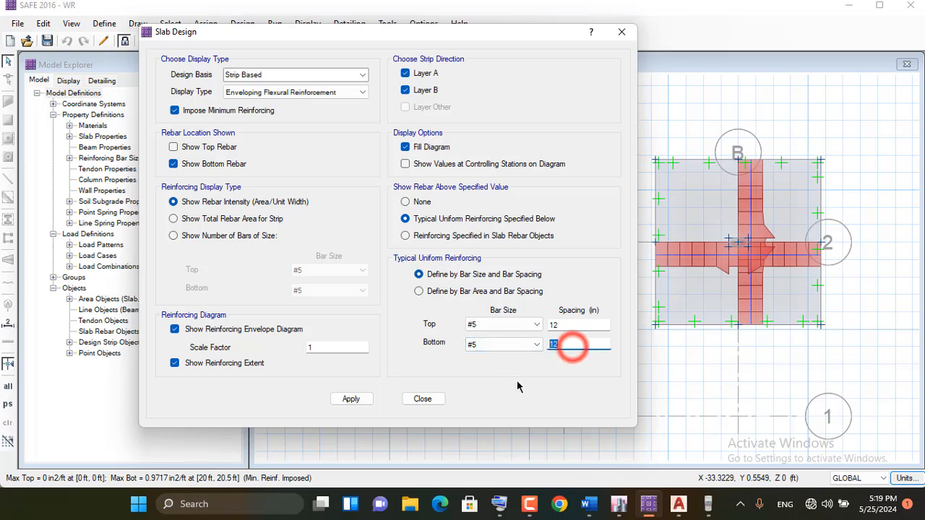
{"action": "left_click", "coordinate": [347, 401]}
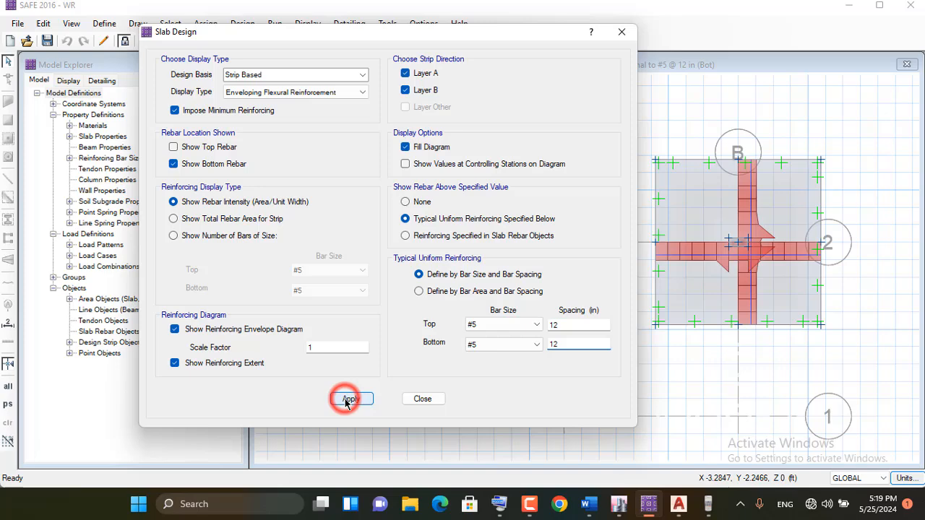
Open the on-screen keyboard and set the typical uniform bottom reinforcing to #5 bars at 8 in spacing, updating the diagram
{"action": "left_click", "coordinate": [556, 344]}
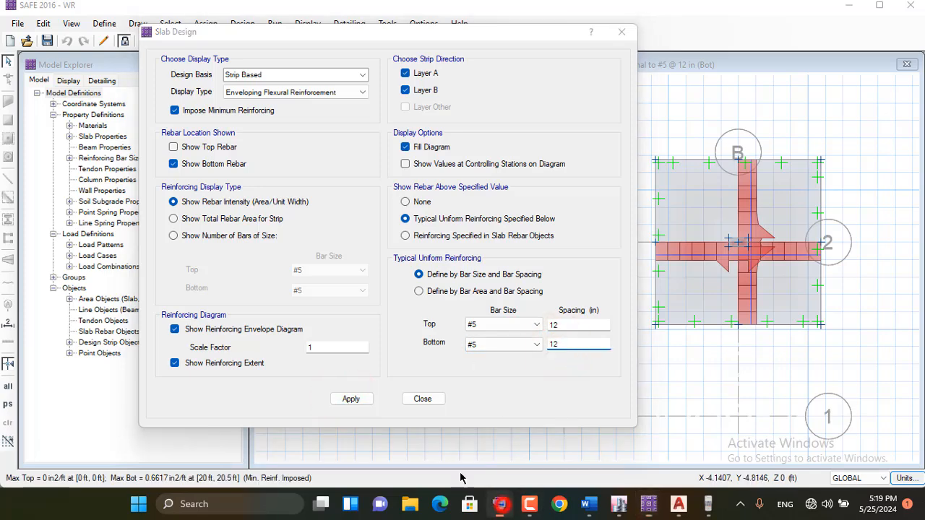
{"action": "left_click", "coordinate": [502, 504]}
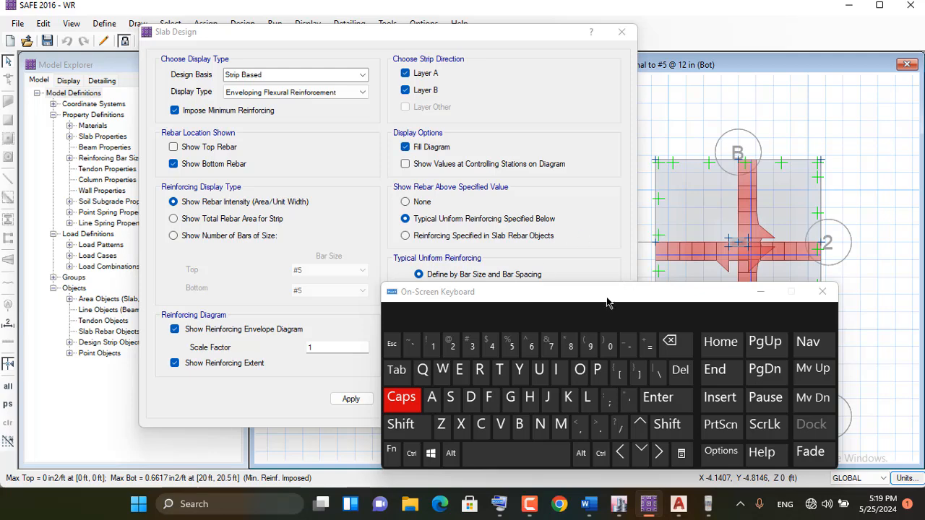
{"action": "left_click_drag", "start_coordinate": [607, 303], "coordinate": [645, 86]}
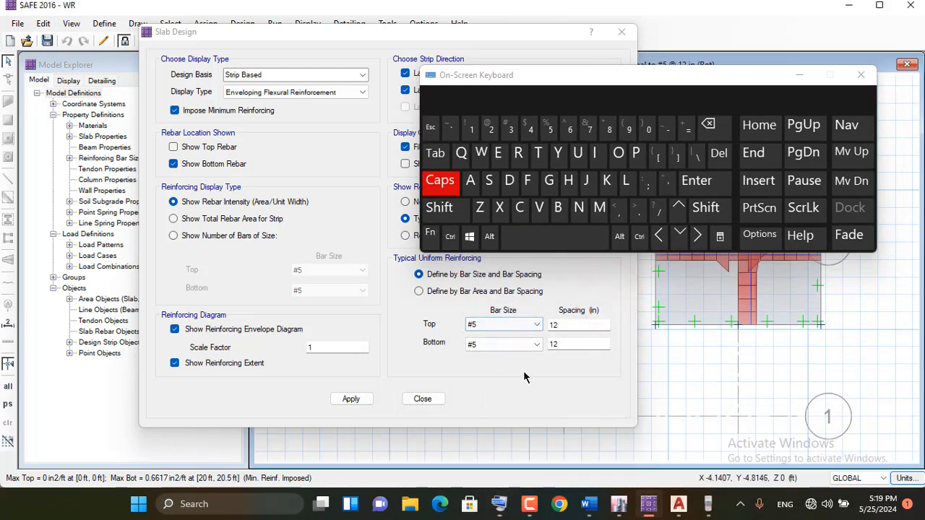
{"action": "double_click", "coordinate": [567, 346]}
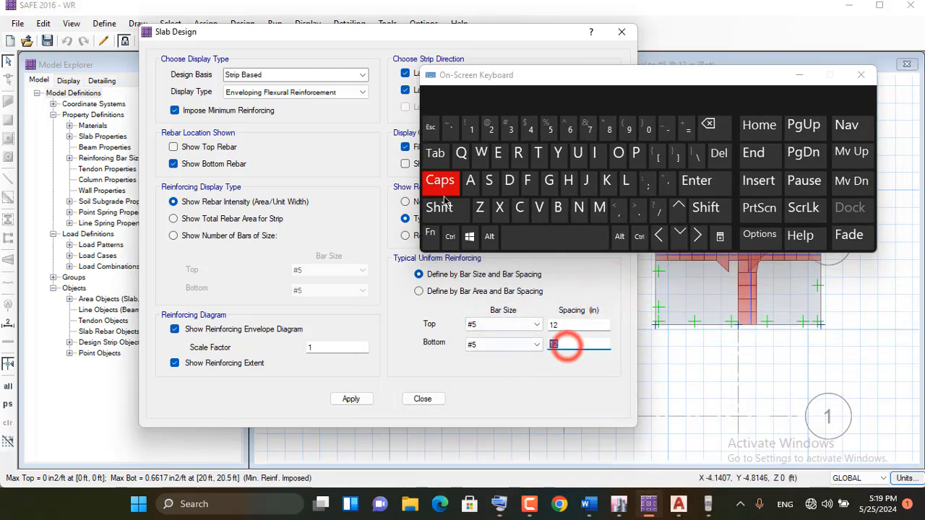
{"action": "left_click", "coordinate": [608, 129]}
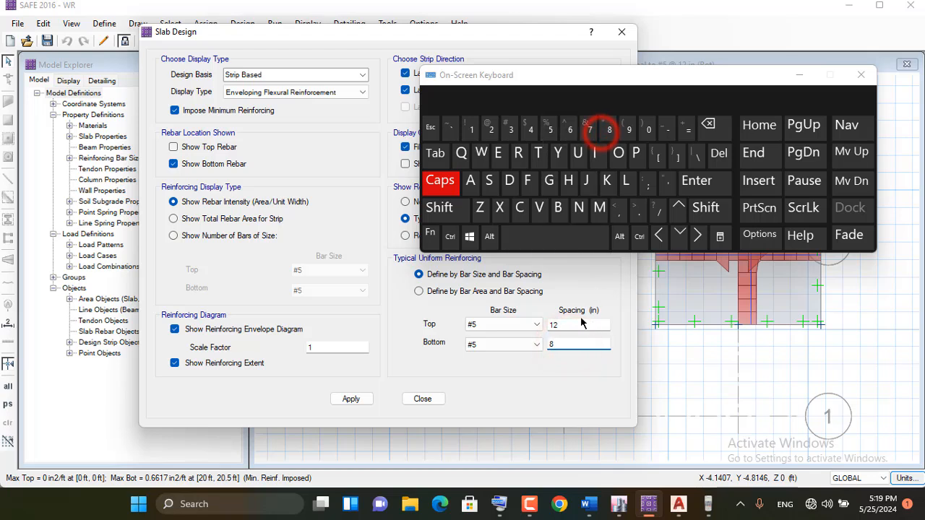
{"action": "left_click", "coordinate": [348, 400]}
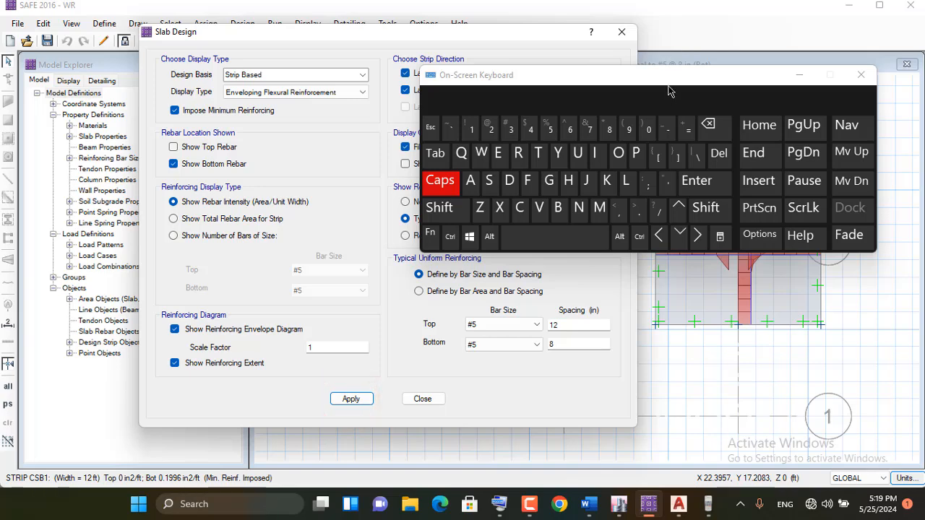
Try #5 bottom bars at 6 in spacing and at 5 in spacing, updating the reinforcing diagram for each
{"action": "left_click_drag", "start_coordinate": [664, 78], "coordinate": [199, 85]}
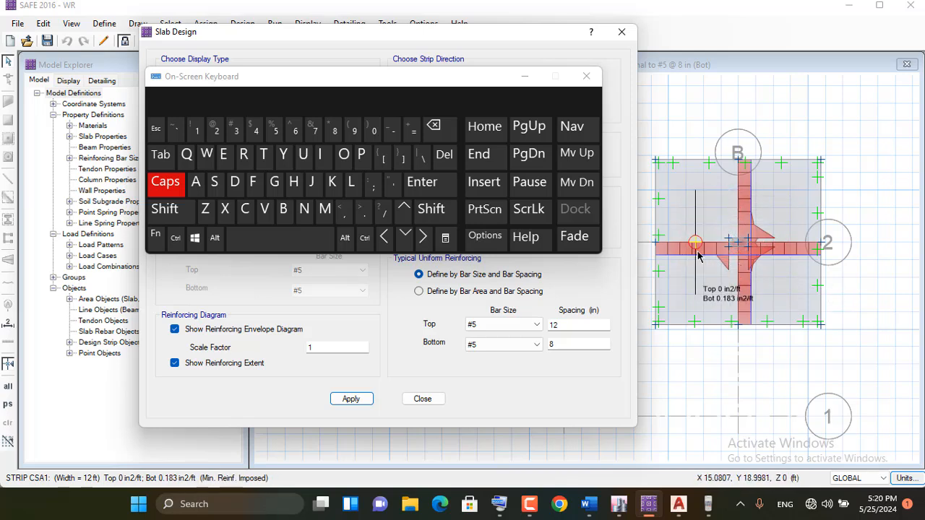
{"action": "double_click", "coordinate": [545, 344]}
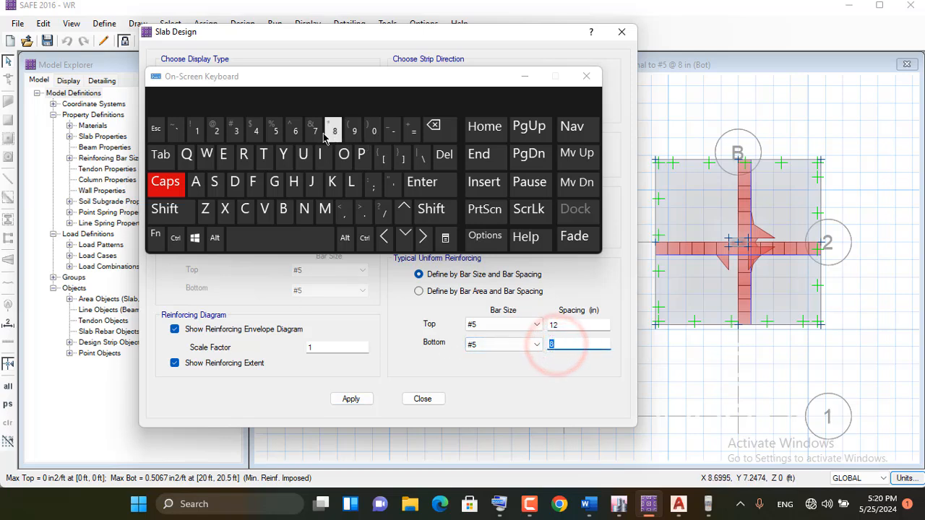
{"action": "left_click", "coordinate": [295, 133]}
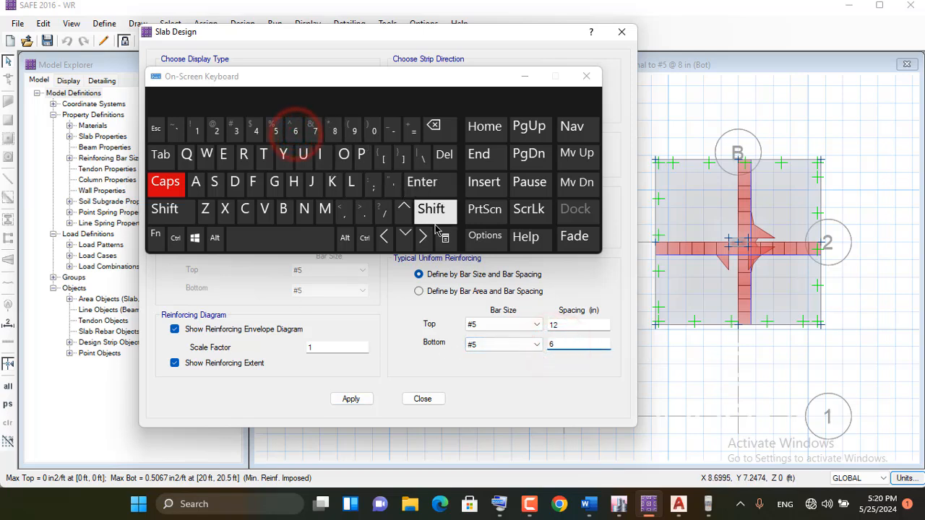
{"action": "left_click", "coordinate": [365, 396]}
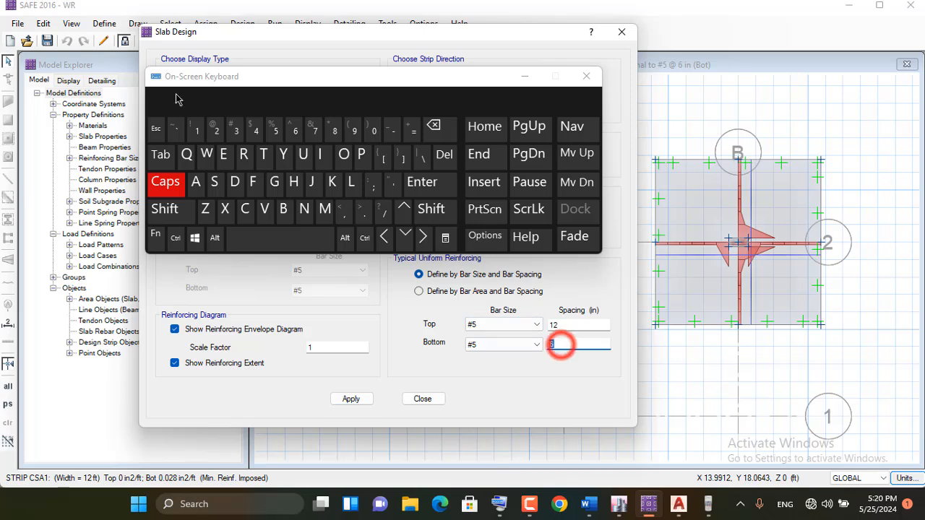
{"action": "left_click", "coordinate": [275, 130]}
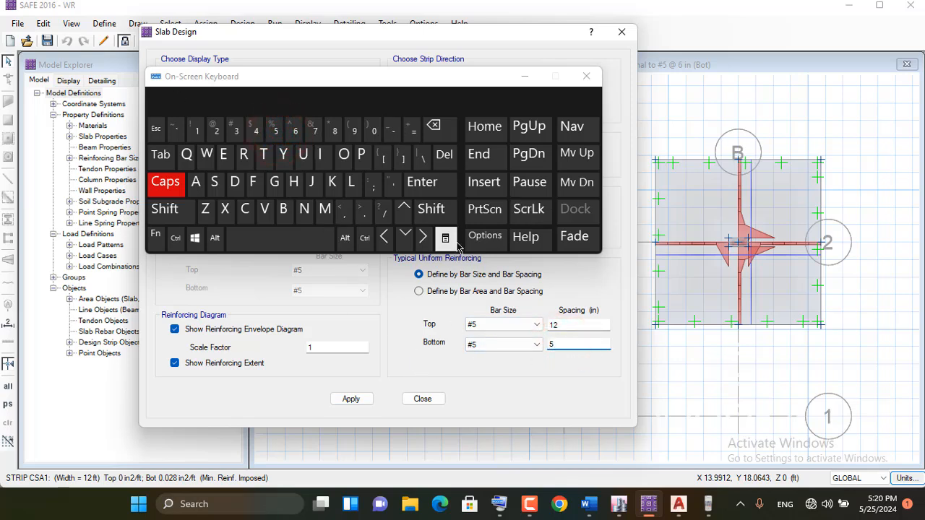
{"action": "left_click", "coordinate": [348, 401]}
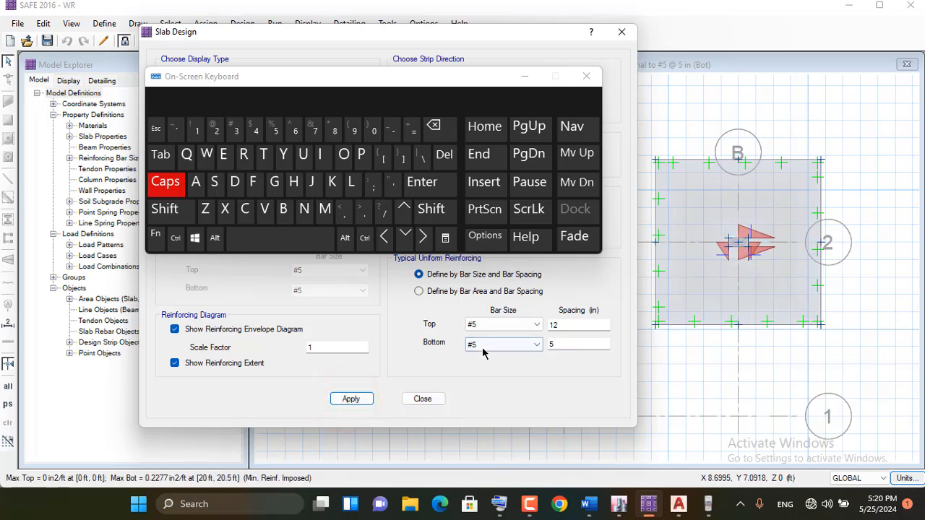
Set the typical uniform bottom reinforcing to #6 bars at 6 in spacing and update the reinforcing diagram
{"action": "left_click", "coordinate": [538, 346]}
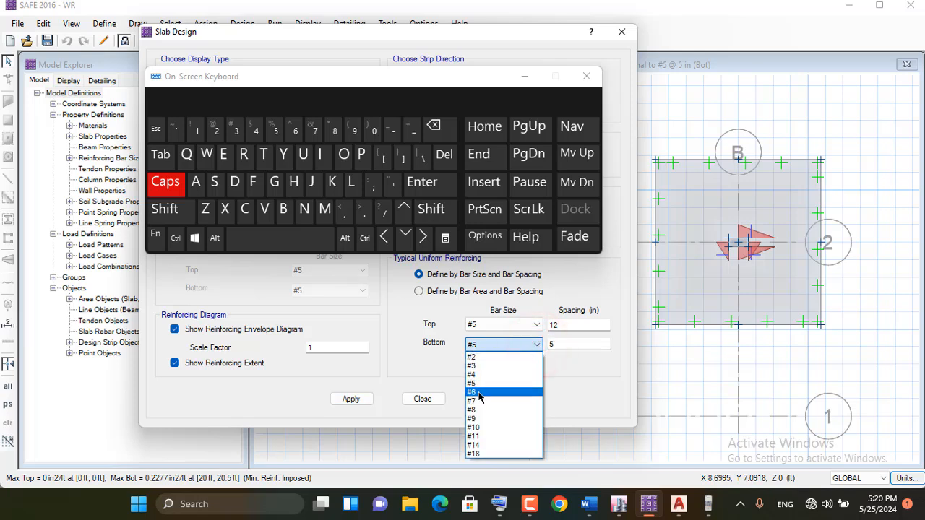
{"action": "left_click", "coordinate": [476, 393]}
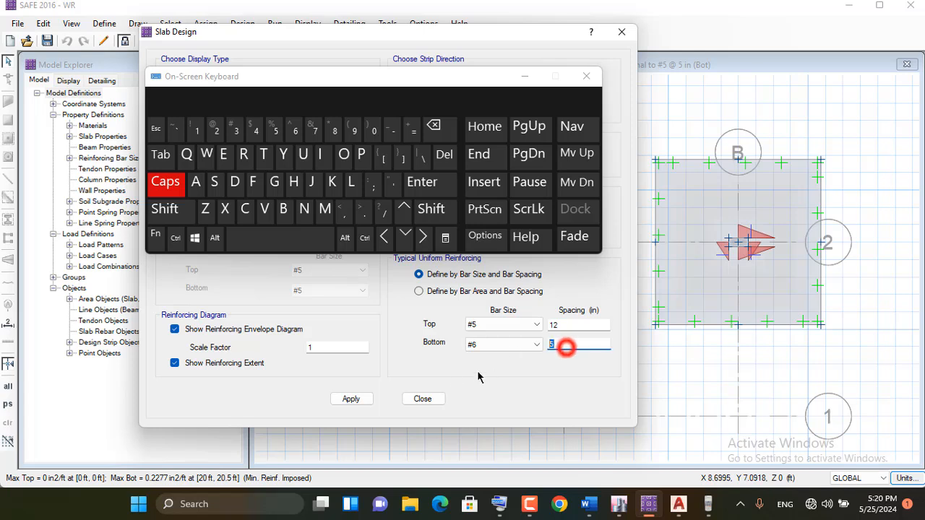
{"action": "left_click", "coordinate": [294, 131]}
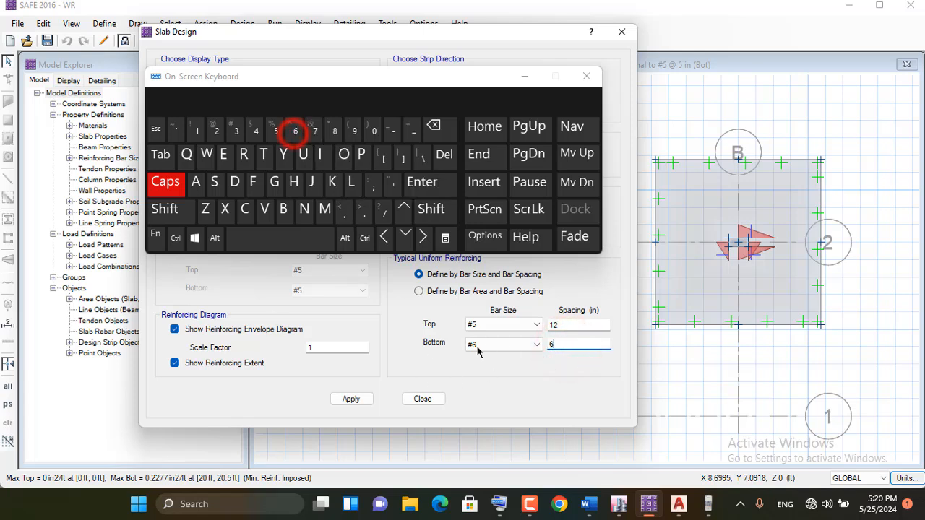
{"action": "left_click", "coordinate": [345, 402]}
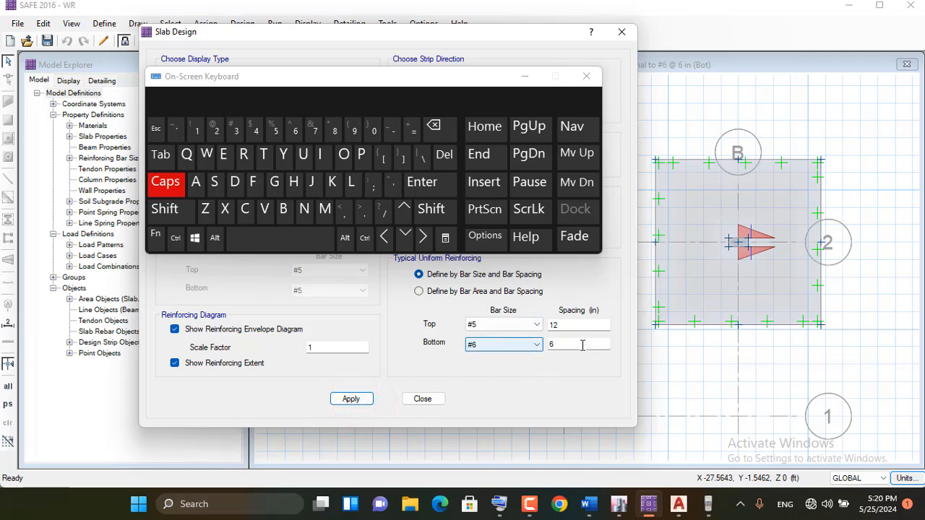
Reduce the #6 bottom bar spacing to 5 in and check the required additional rebar on the footing
{"action": "left_click", "coordinate": [533, 345]}
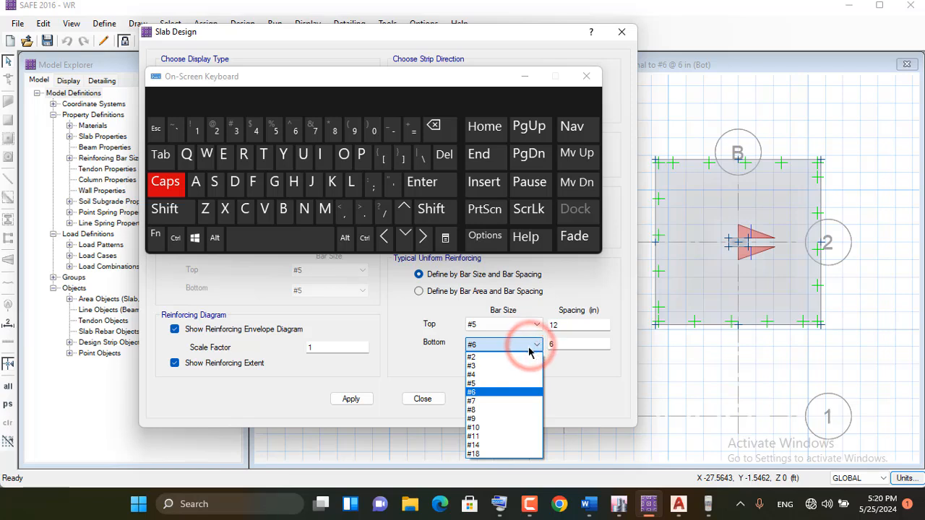
{"action": "left_click", "coordinate": [560, 371]}
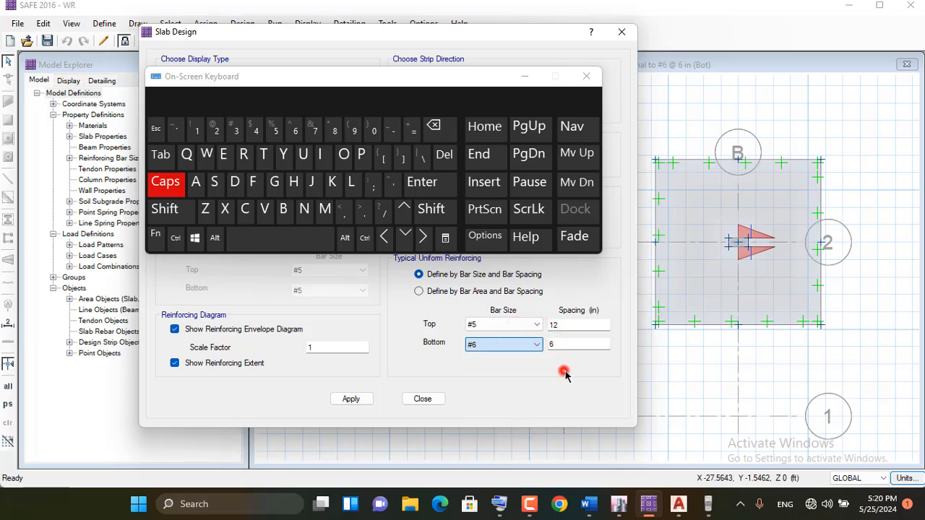
{"action": "double_click", "coordinate": [562, 345]}
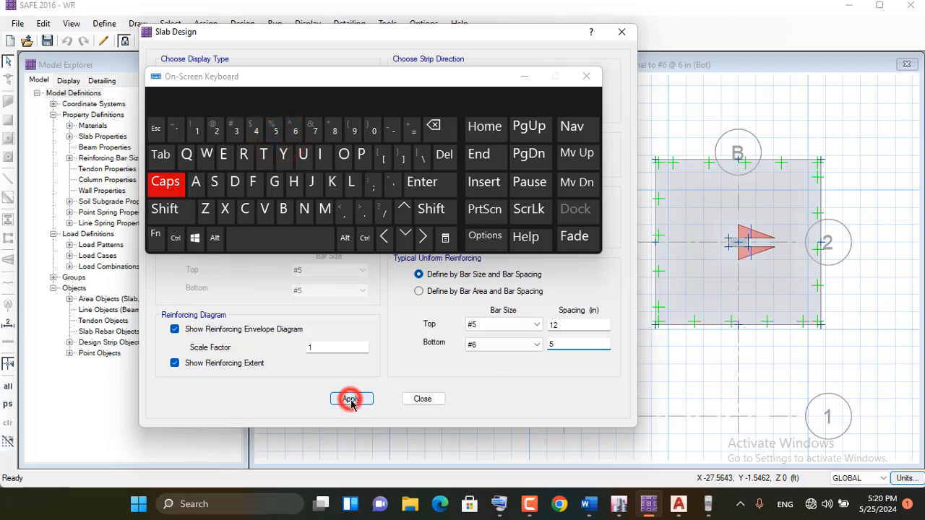
{"action": "mouse_move", "coordinate": [765, 273]}
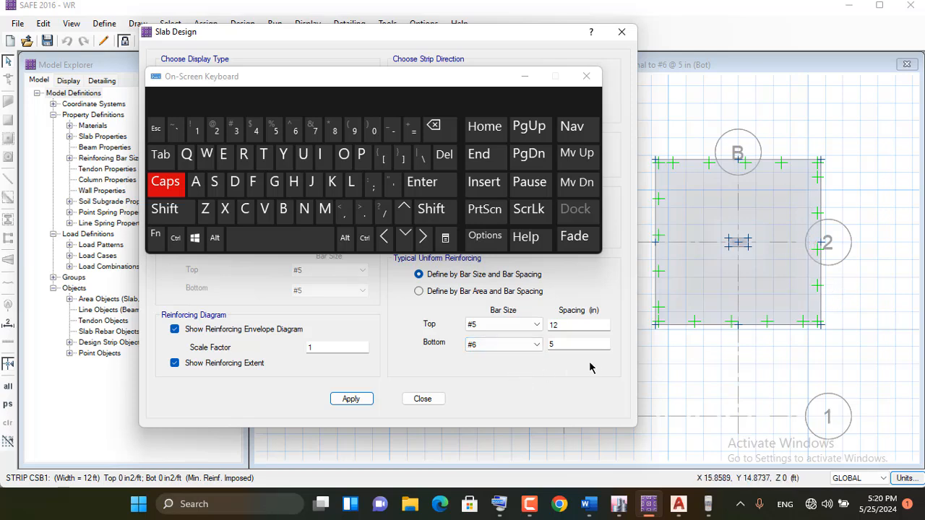
Set the typical uniform bottom reinforcing to #8 bars at 8 in spacing and update the reinforcing diagram
{"action": "left_click", "coordinate": [533, 345]}
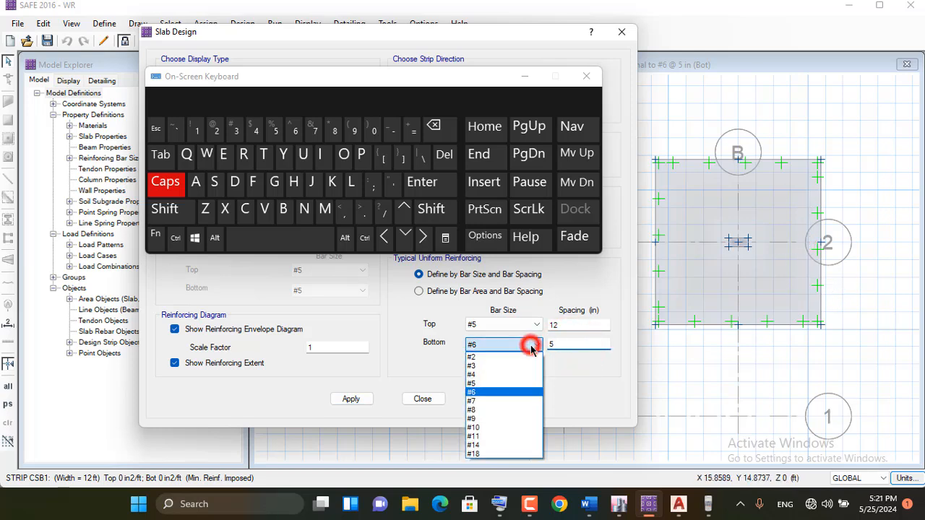
{"action": "left_click", "coordinate": [489, 402]}
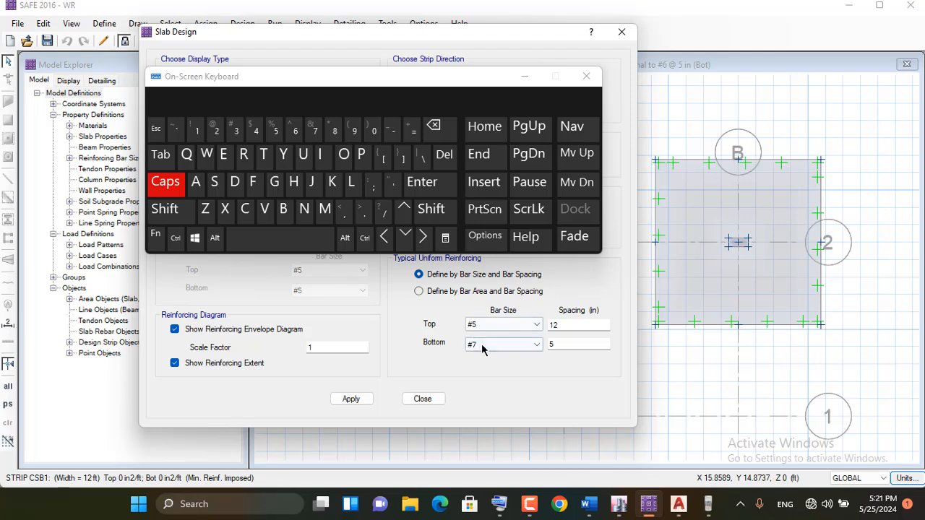
{"action": "left_click", "coordinate": [537, 345]}
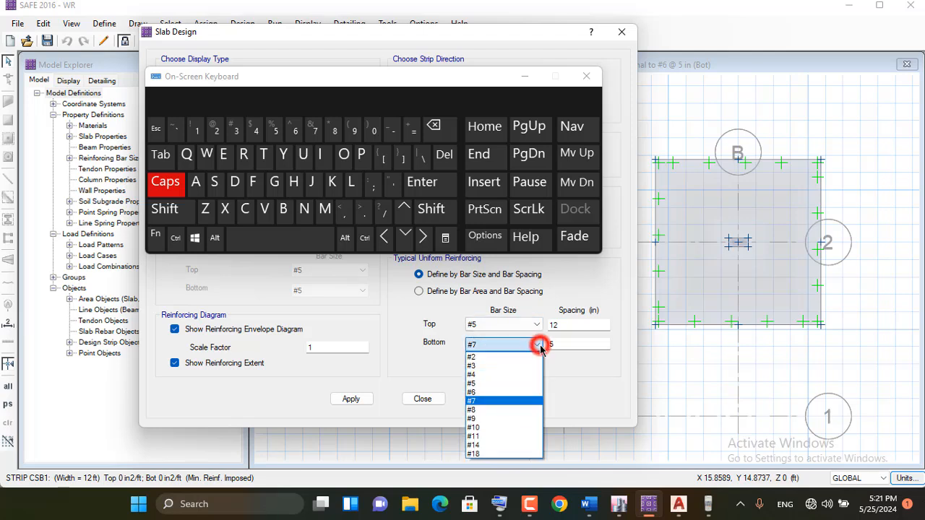
{"action": "left_click", "coordinate": [480, 410]}
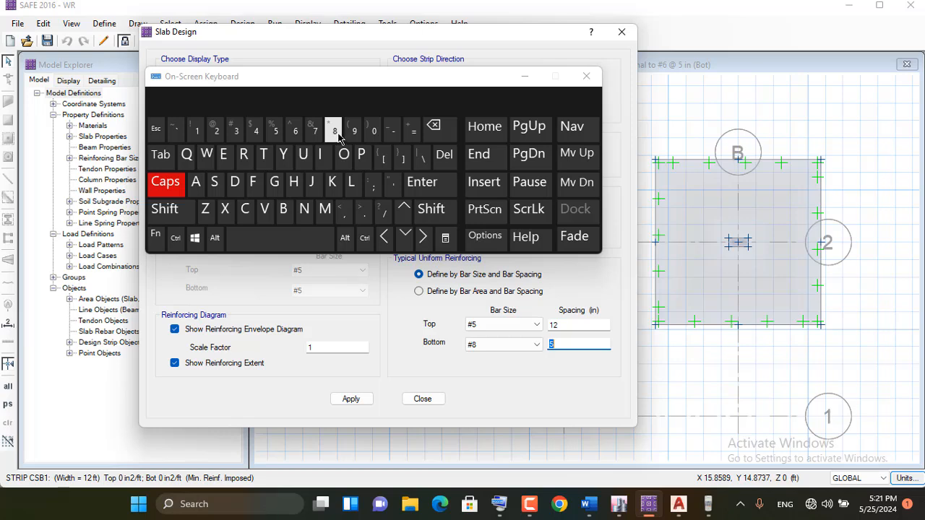
{"action": "left_click", "coordinate": [354, 402]}
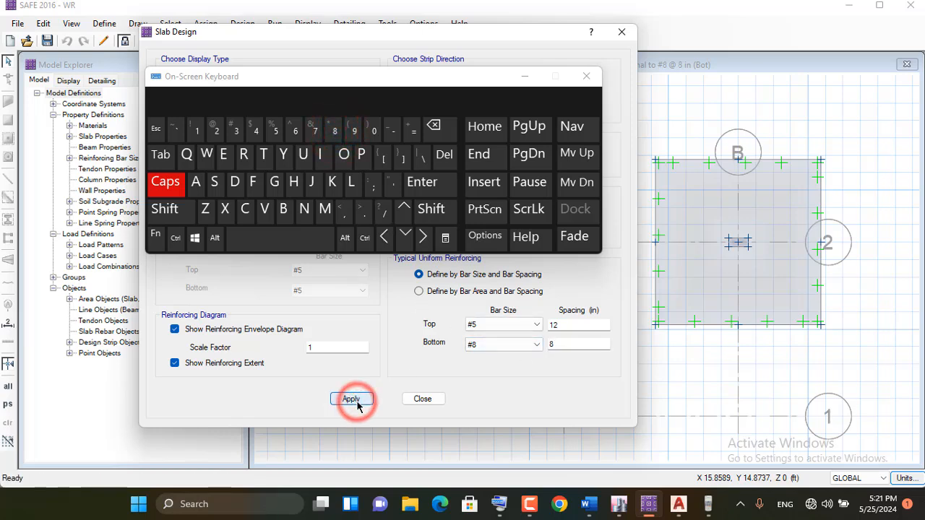
Check the footing diagram with the #8 bottom bars at 10 in spacing, and return the spacing to 8 in
{"action": "left_click", "coordinate": [196, 132]}
{"action": "left_click", "coordinate": [372, 130]}
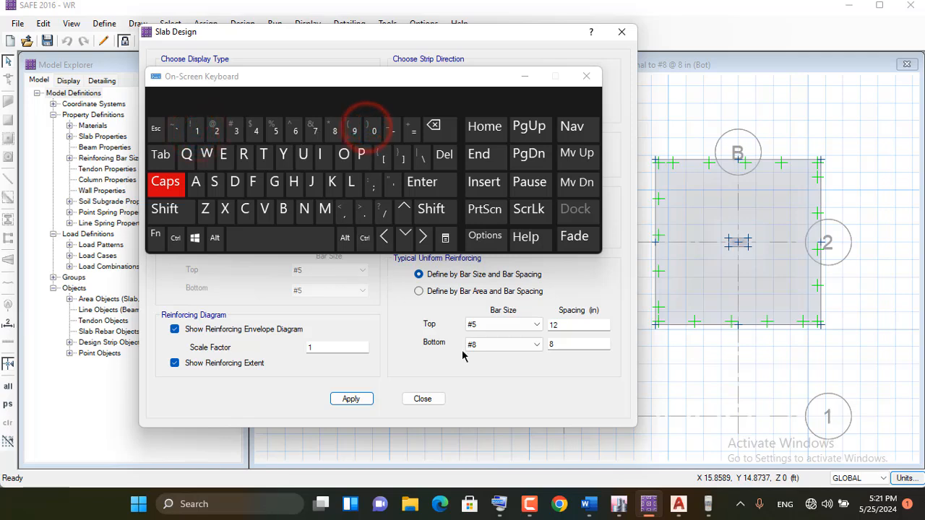
{"action": "left_click", "coordinate": [196, 130]}
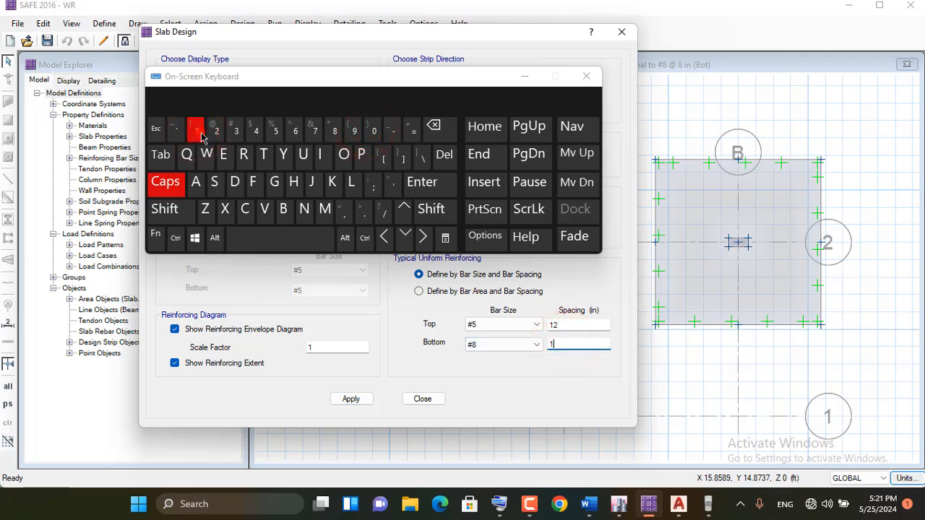
{"action": "left_click", "coordinate": [373, 131]}
{"action": "left_click", "coordinate": [356, 401]}
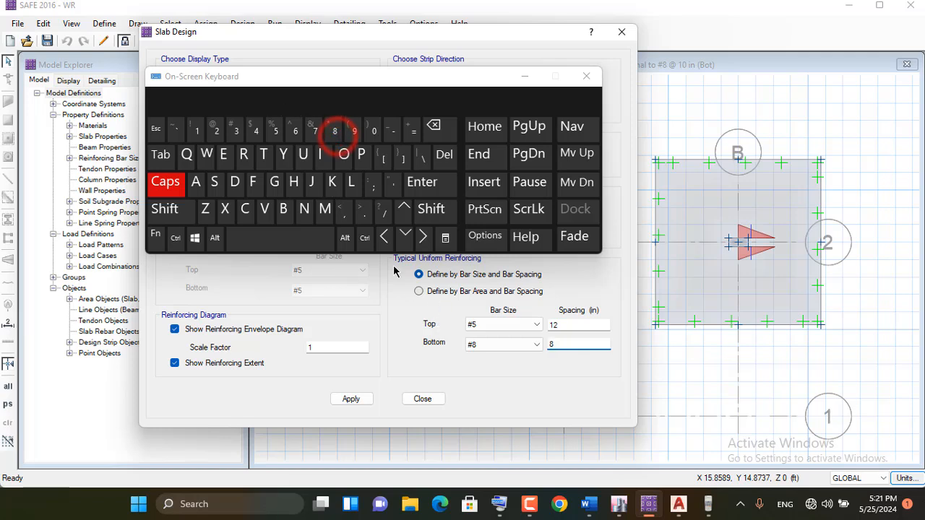
{"action": "left_click", "coordinate": [352, 398]}
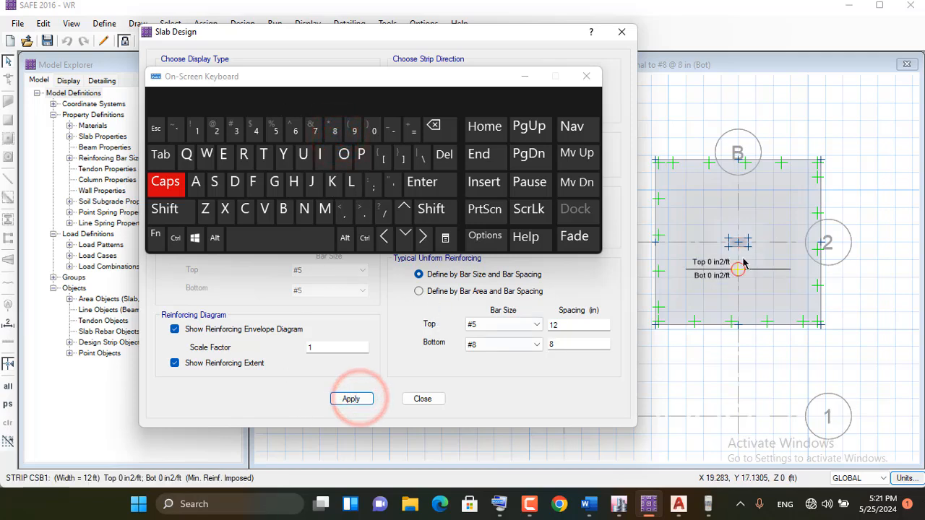
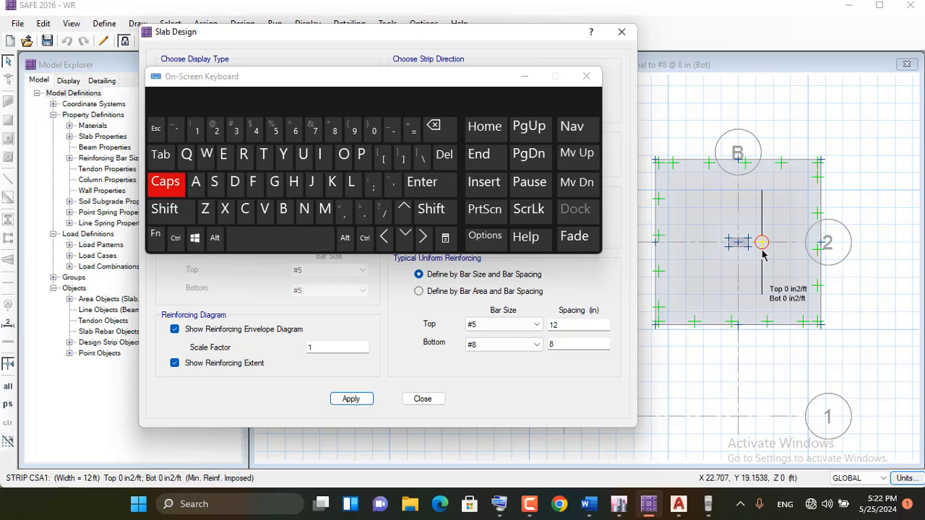
Close the slab design settings, then switch to the AutoCAD drawing and examine the reinforcement in the typical footing plan
{"action": "left_click", "coordinate": [523, 78]}
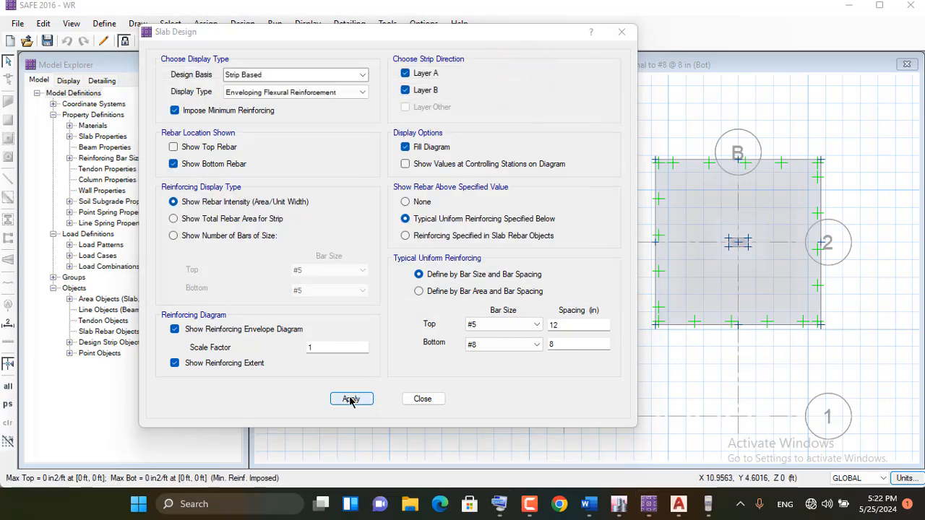
{"action": "left_click", "coordinate": [426, 402]}
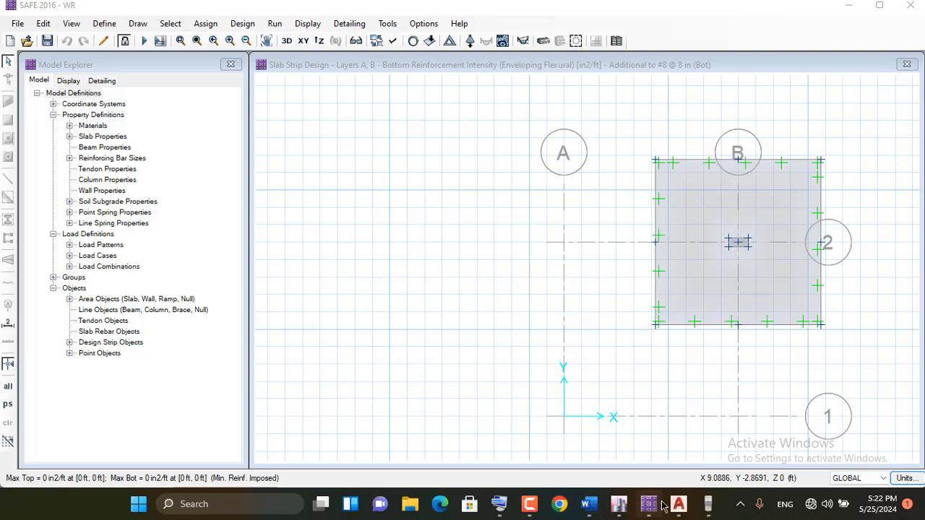
{"action": "left_click", "coordinate": [678, 508]}
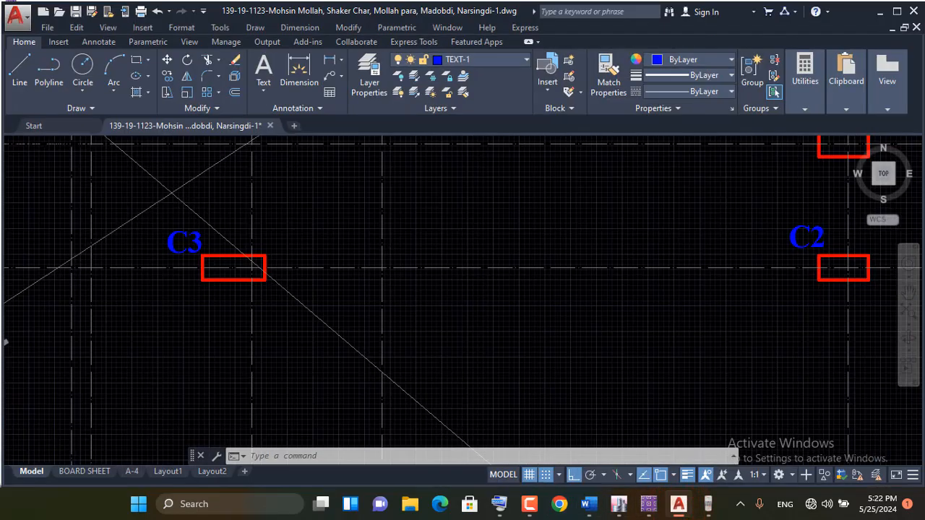
{"action": "scroll", "coordinate": [549, 307], "scroll_direction": "down", "scroll_amount": 10}
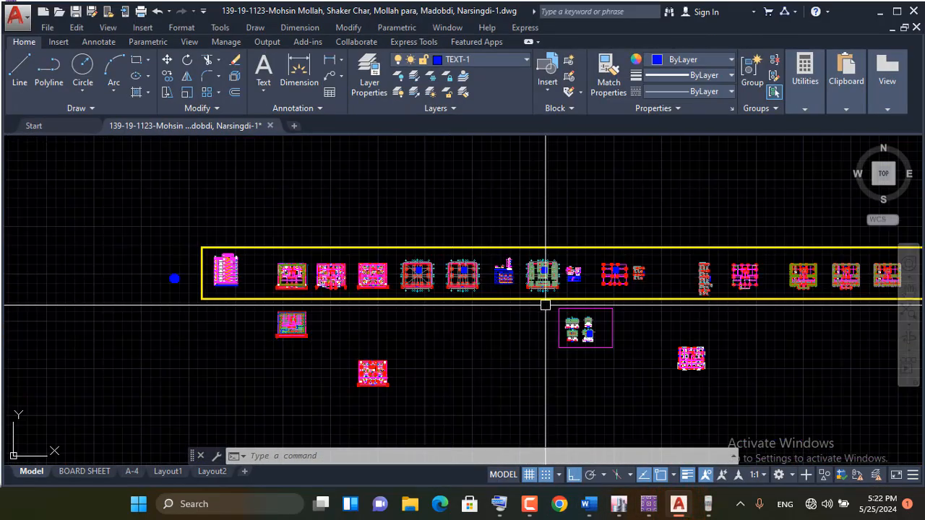
{"action": "scroll", "coordinate": [582, 322], "scroll_direction": "up", "scroll_amount": 3}
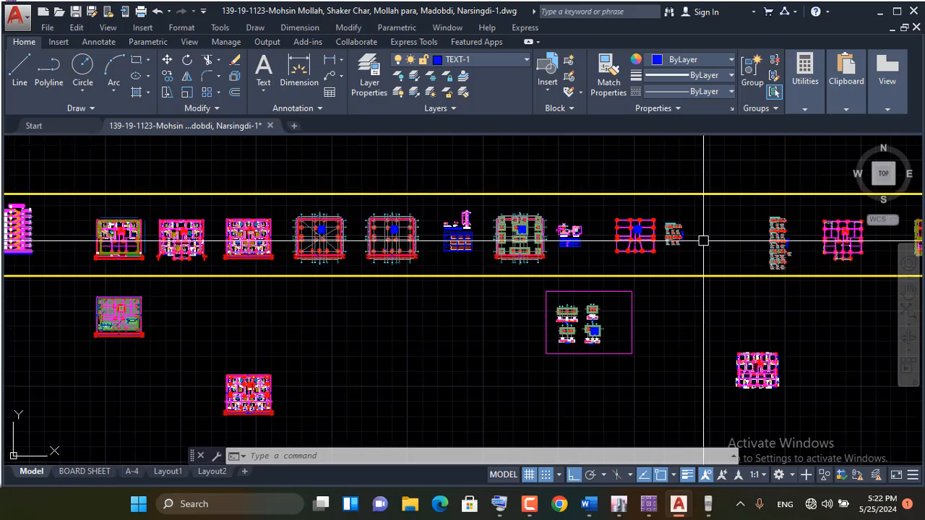
{"action": "scroll", "coordinate": [519, 223], "scroll_direction": "up", "scroll_amount": 10}
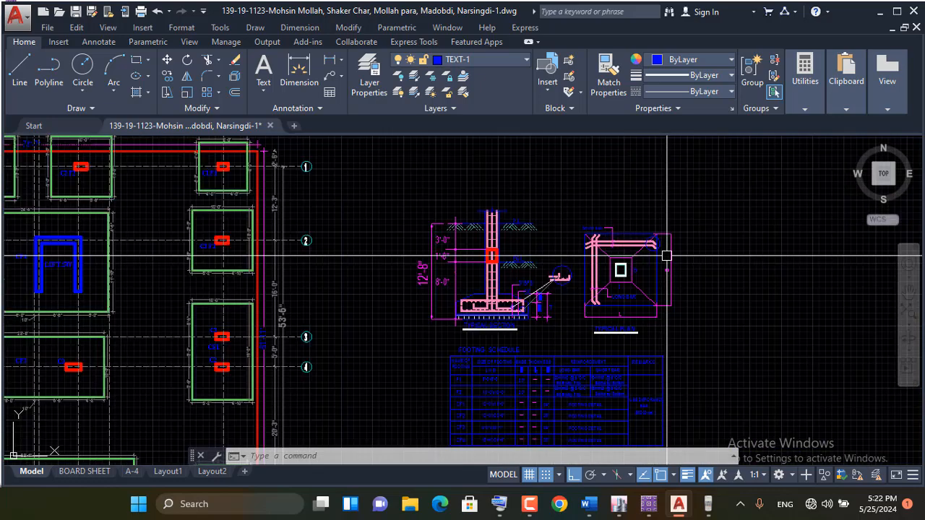
{"action": "scroll", "coordinate": [594, 259], "scroll_direction": "up", "scroll_amount": 4}
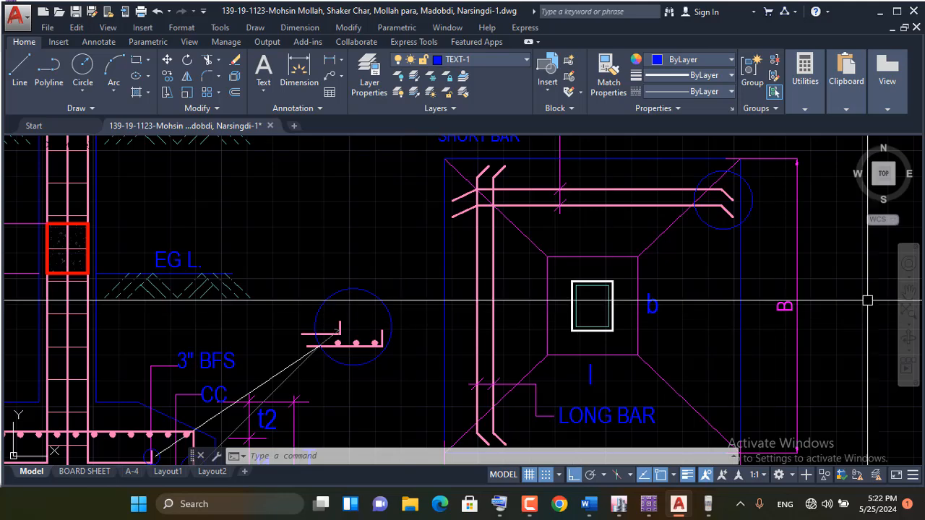
{"action": "scroll", "coordinate": [526, 277], "scroll_direction": "down", "scroll_amount": 2}
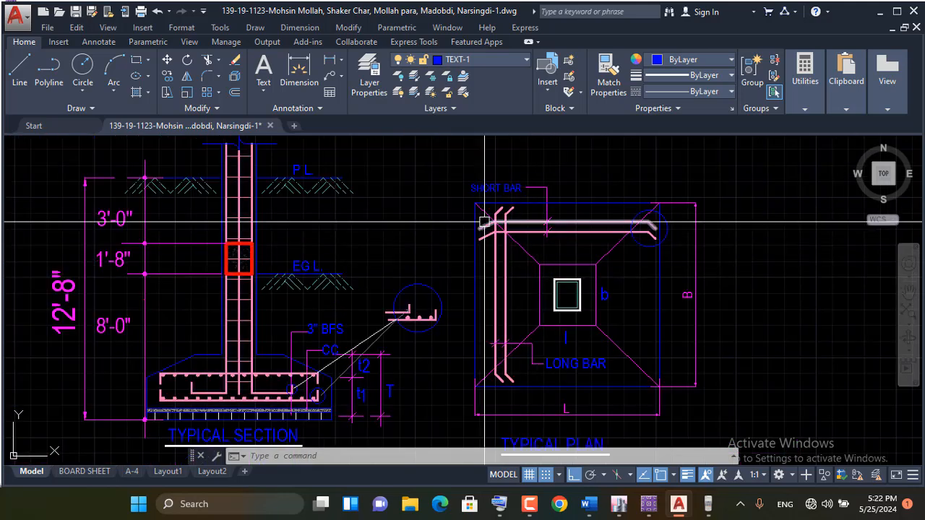
{"action": "scroll", "coordinate": [578, 224], "scroll_direction": "up", "scroll_amount": 4}
{"action": "scroll", "coordinate": [361, 256], "scroll_direction": "down", "scroll_amount": 2}
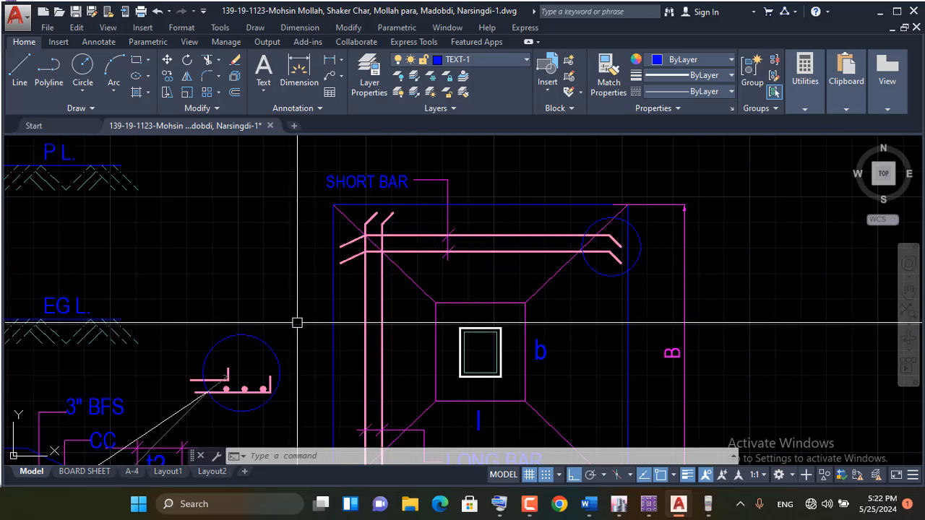
Draw a horizontal line about 17'-4" long above the typical footing plan
{"action": "left_click", "coordinate": [19, 69]}
{"action": "scroll", "coordinate": [223, 301], "scroll_direction": "down", "scroll_amount": 2}
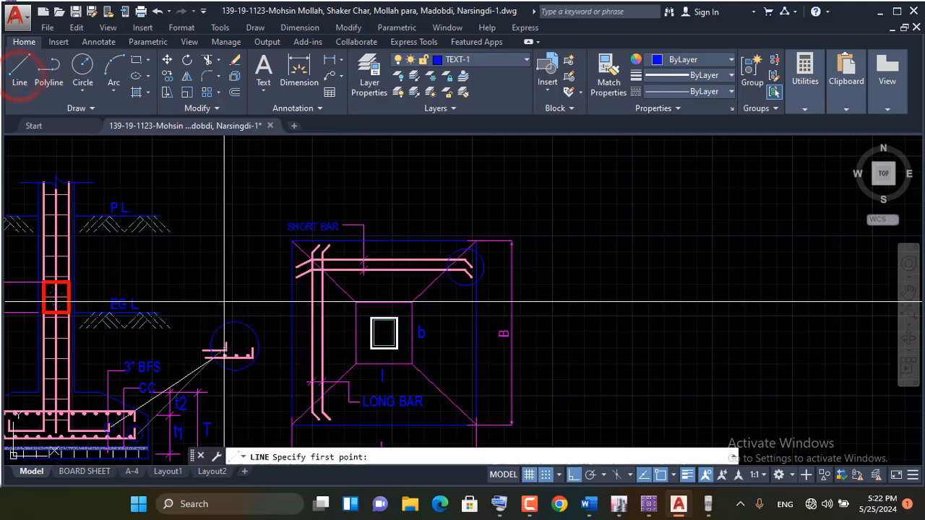
{"action": "left_click", "coordinate": [265, 190]}
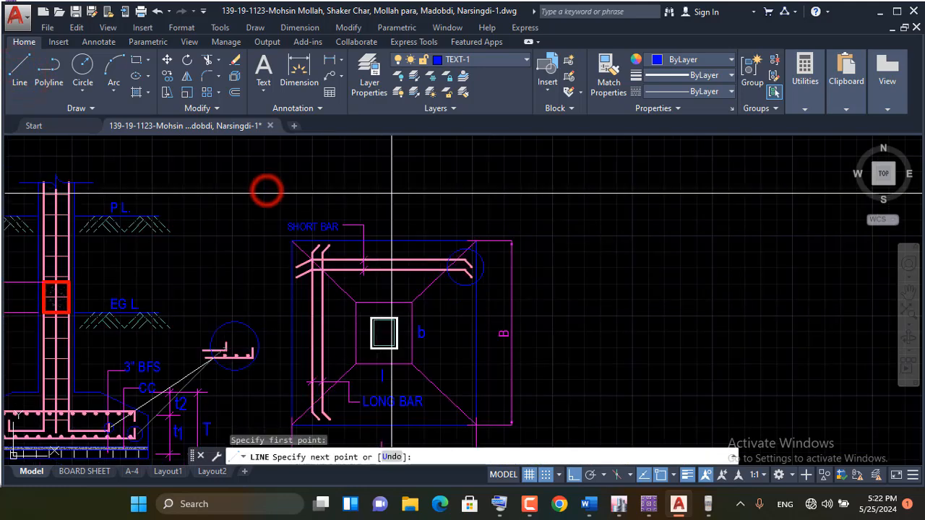
{"action": "left_click", "coordinate": [535, 188]}
{"action": "key", "text": "Return"}
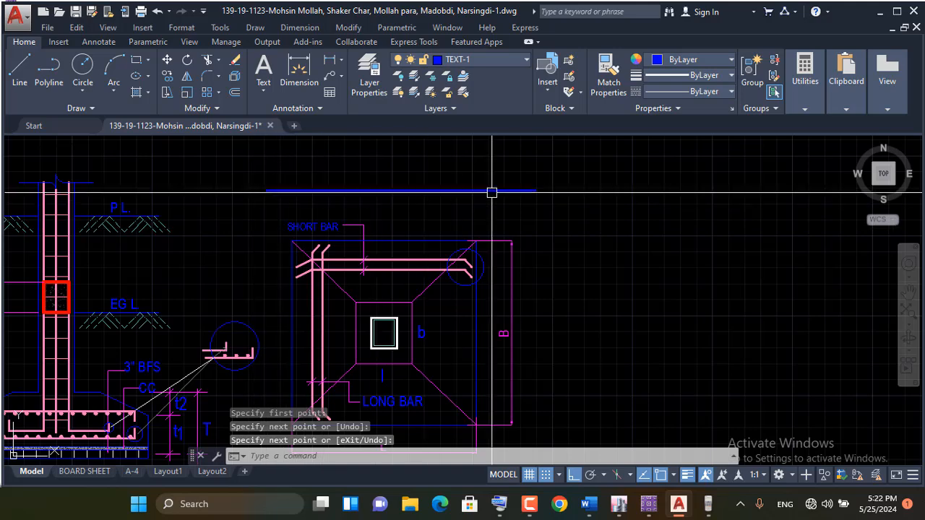
Examine the long bars and their spacing in the typical footing plan
{"action": "scroll", "coordinate": [539, 190], "scroll_direction": "down", "scroll_amount": 2}
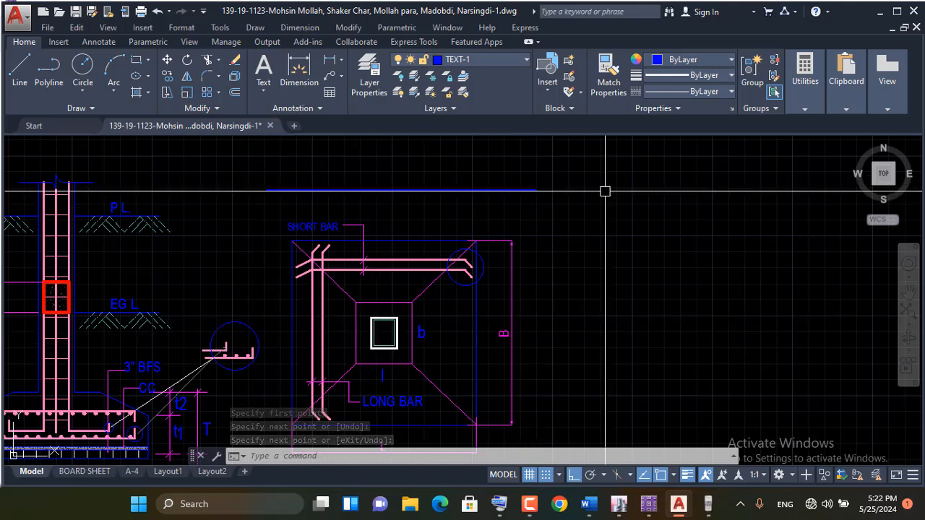
{"action": "scroll", "coordinate": [553, 179], "scroll_direction": "down", "scroll_amount": 2}
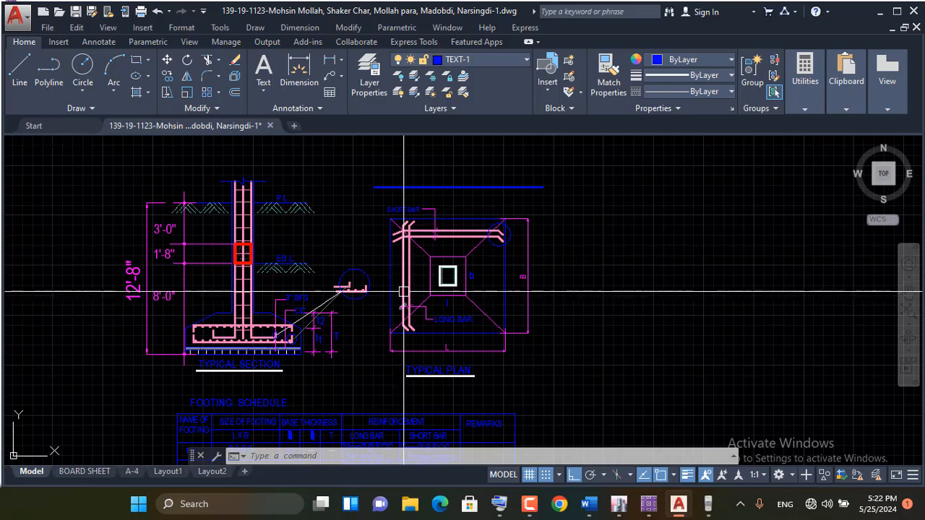
{"action": "scroll", "coordinate": [404, 281], "scroll_direction": "up", "scroll_amount": 4}
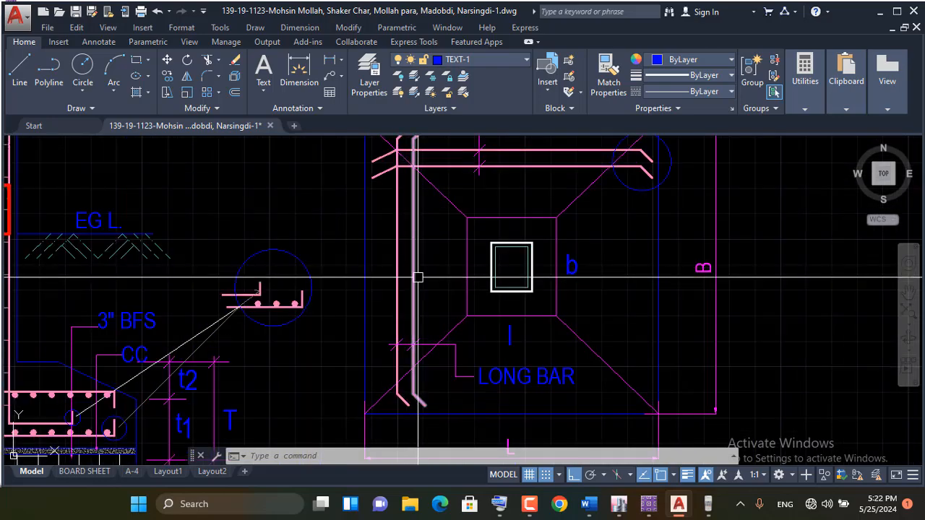
{"action": "scroll", "coordinate": [417, 270], "scroll_direction": "down", "scroll_amount": 4}
{"action": "scroll", "coordinate": [417, 270], "scroll_direction": "up", "scroll_amount": 5}
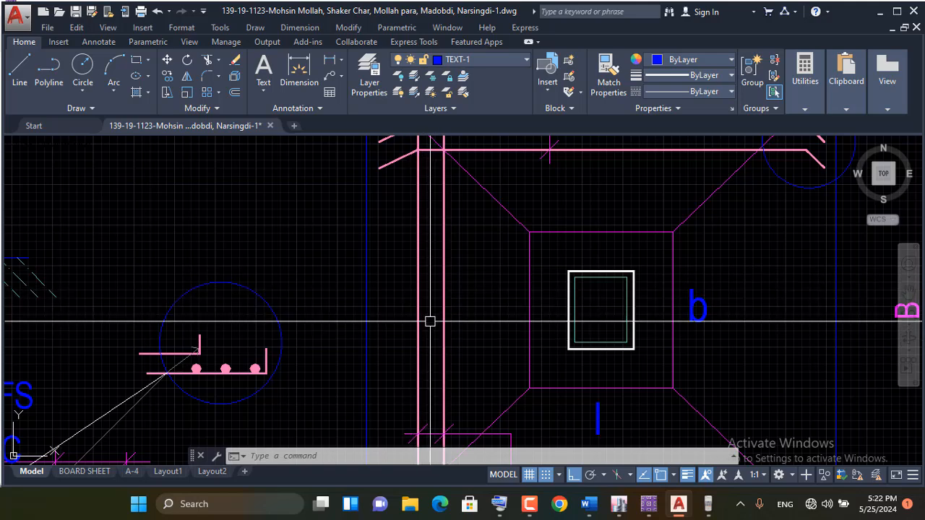
{"action": "scroll", "coordinate": [428, 319], "scroll_direction": "down", "scroll_amount": 2}
{"action": "scroll", "coordinate": [419, 299], "scroll_direction": "up", "scroll_amount": 2}
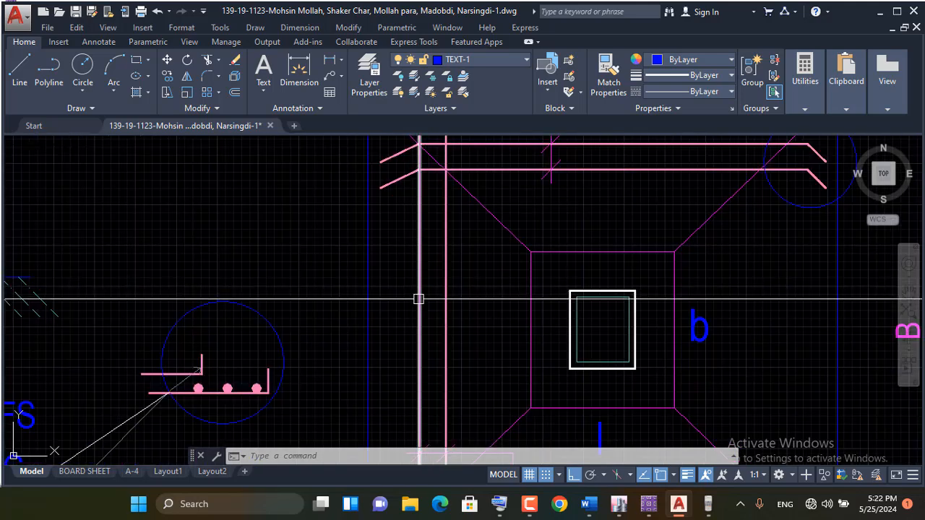
{"action": "mouse_move", "coordinate": [418, 299]}
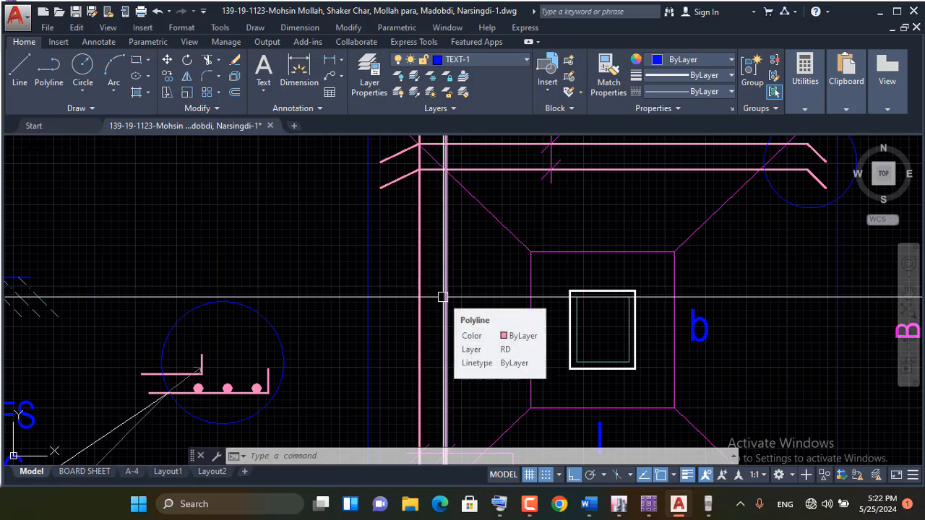
{"action": "scroll", "coordinate": [278, 310], "scroll_direction": "down", "scroll_amount": 4}
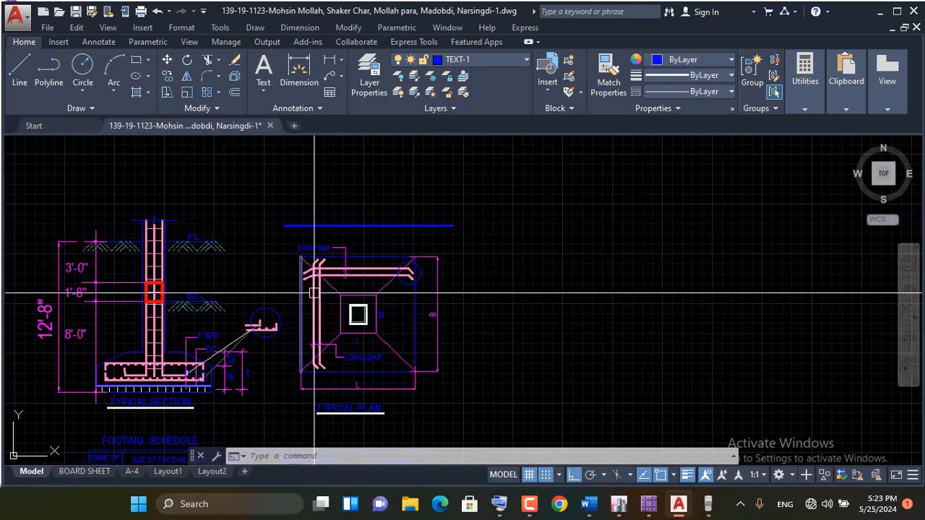
{"action": "scroll", "coordinate": [314, 296], "scroll_direction": "up", "scroll_amount": 4}
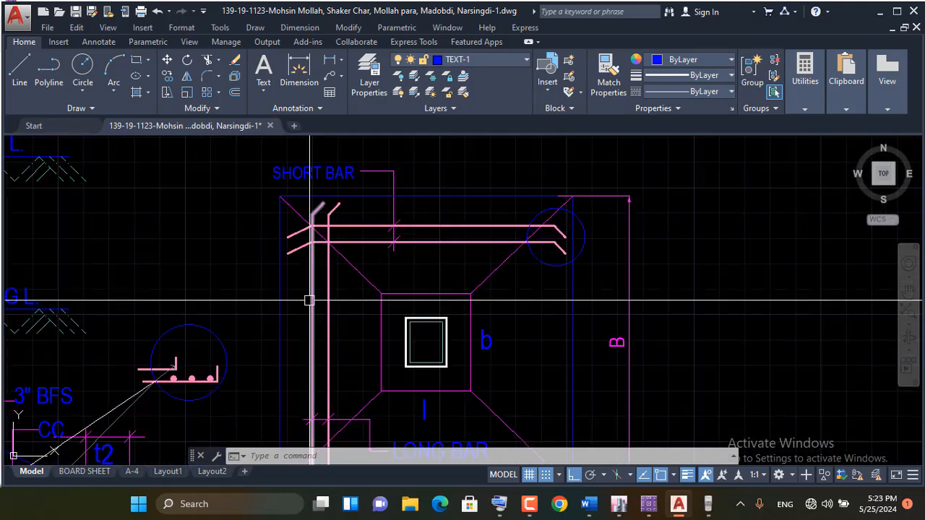
{"action": "scroll", "coordinate": [408, 346], "scroll_direction": "down", "scroll_amount": 4}
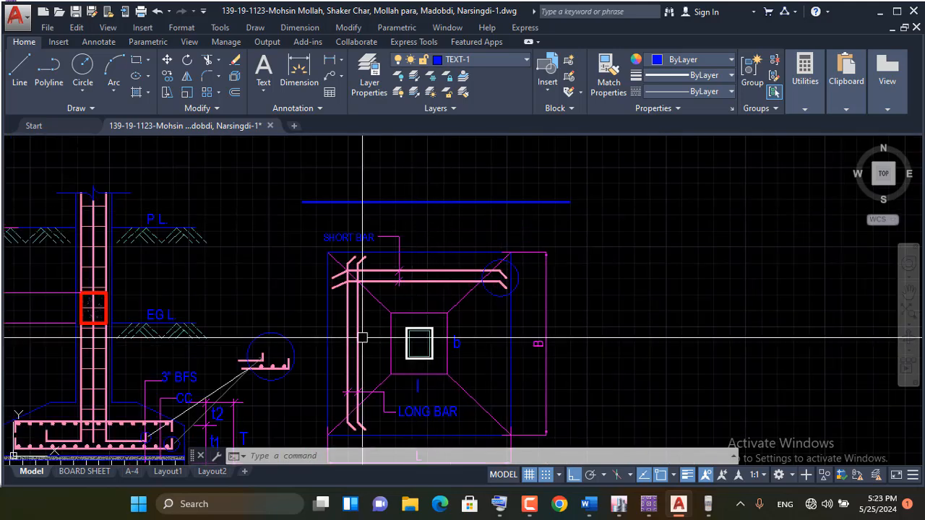
{"action": "scroll", "coordinate": [455, 351], "scroll_direction": "down", "scroll_amount": 3}
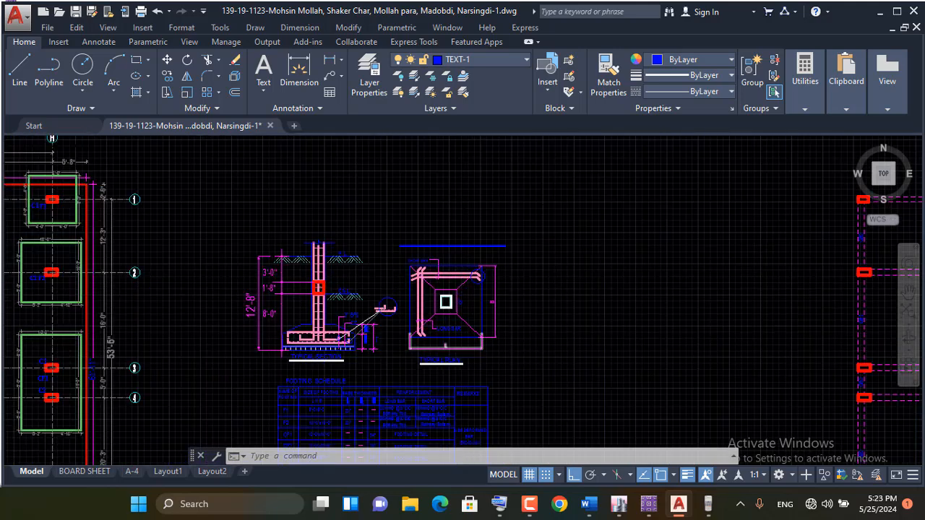
Examine the short bars and the L and B dimensions in the typical footing plan
{"action": "scroll", "coordinate": [392, 225], "scroll_direction": "up", "scroll_amount": 3}
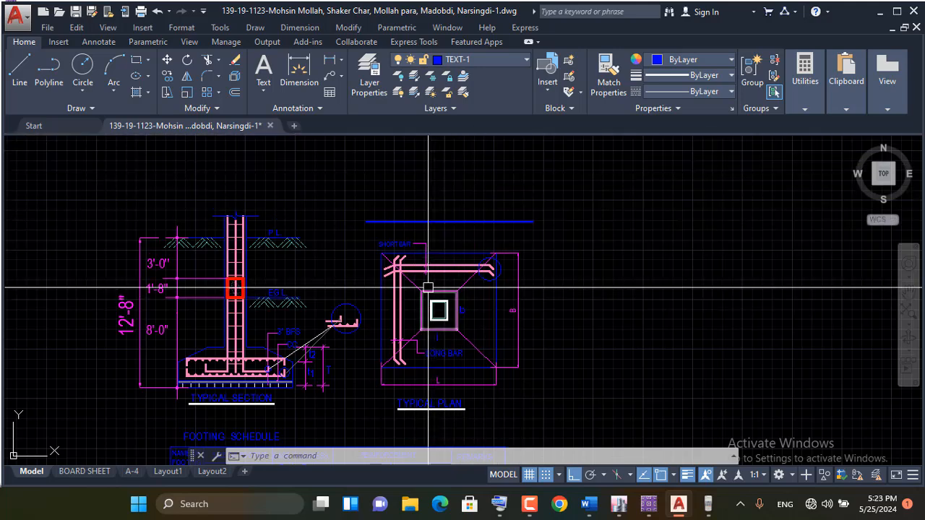
{"action": "scroll", "coordinate": [442, 268], "scroll_direction": "up", "scroll_amount": 2}
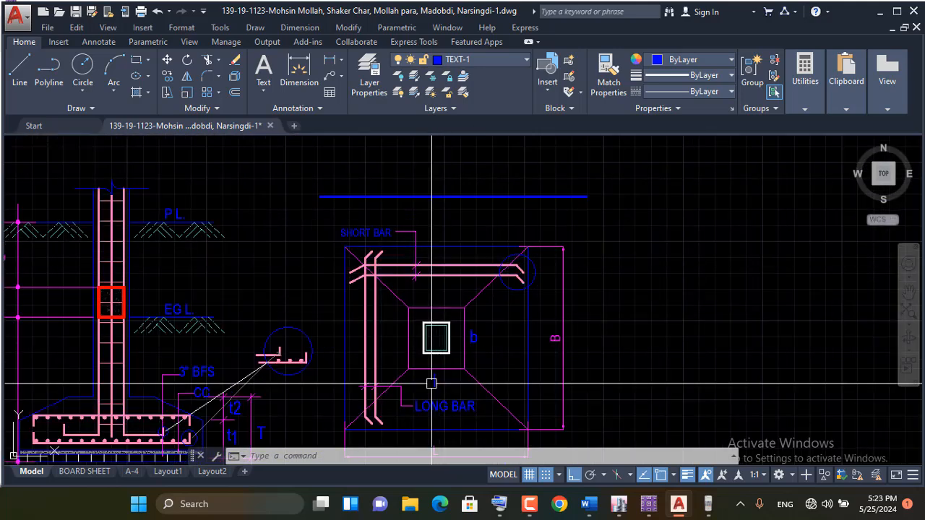
{"action": "scroll", "coordinate": [423, 235], "scroll_direction": "down", "scroll_amount": 2}
{"action": "scroll", "coordinate": [434, 252], "scroll_direction": "up", "scroll_amount": 2}
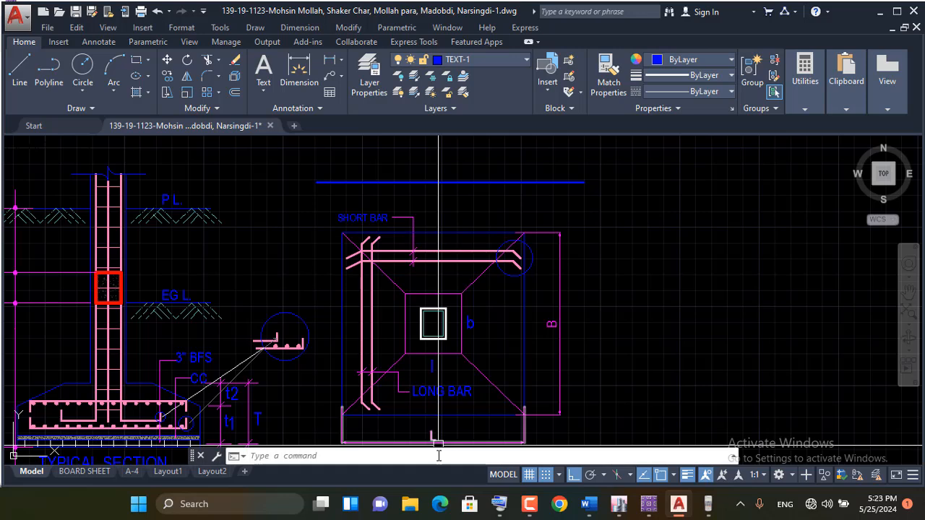
{"action": "scroll", "coordinate": [440, 250], "scroll_direction": "up", "scroll_amount": 2}
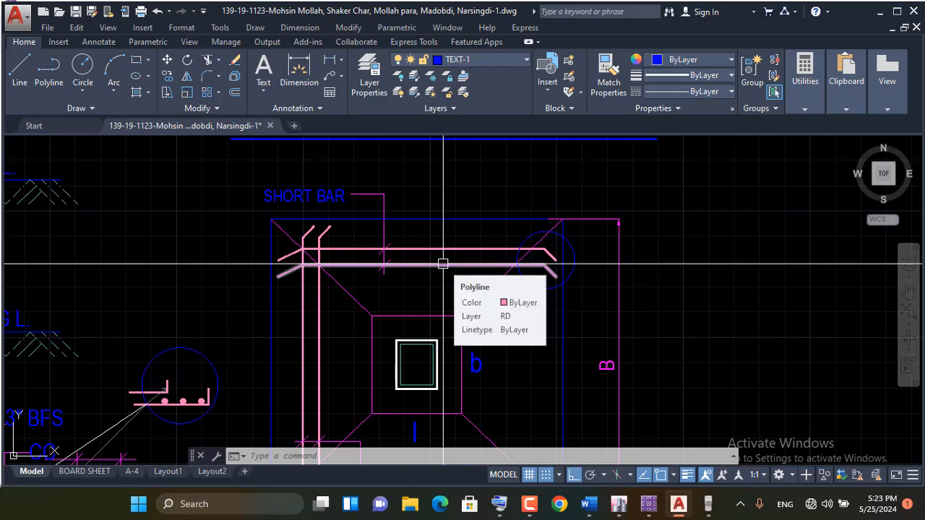
{"action": "scroll", "coordinate": [480, 246], "scroll_direction": "down", "scroll_amount": 5}
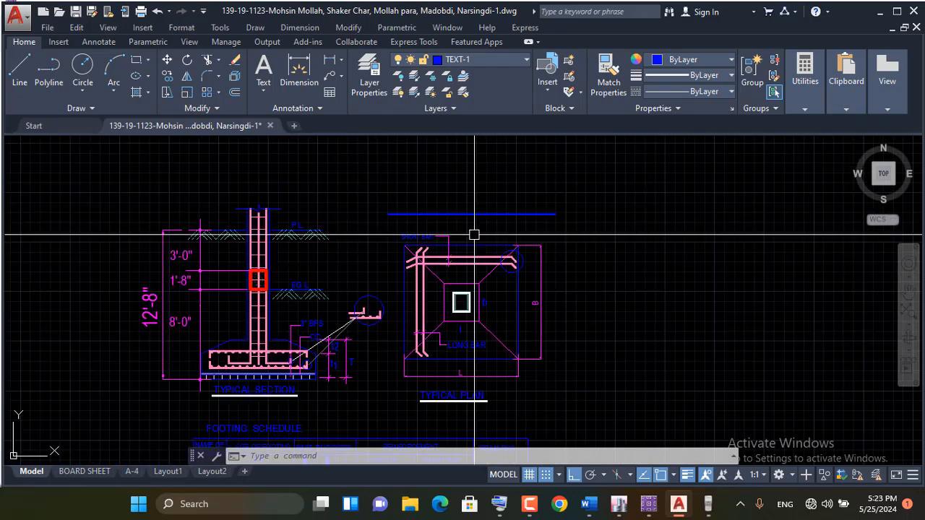
Review the sizes, base thicknesses and reinforcement of footings F1 and F2 in the footing schedule
{"action": "scroll", "coordinate": [394, 347], "scroll_direction": "up", "scroll_amount": 4}
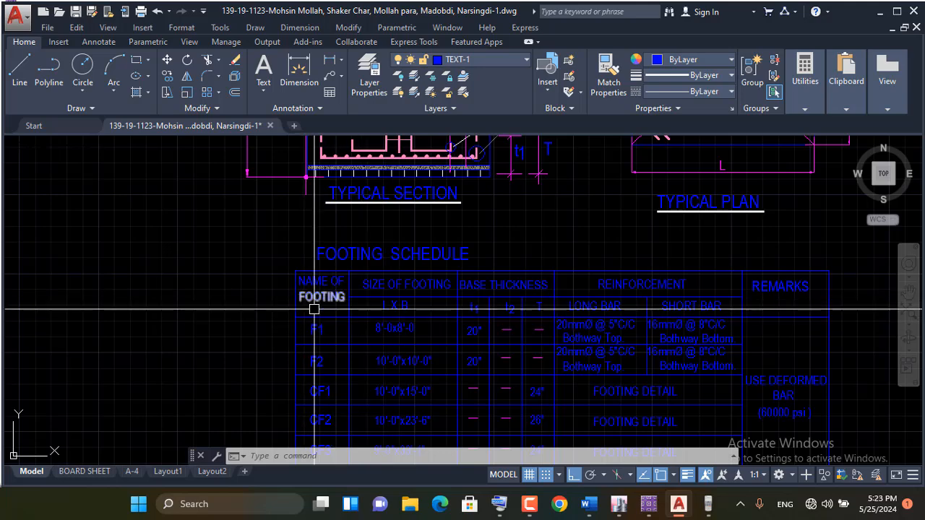
{"action": "scroll", "coordinate": [322, 332], "scroll_direction": "up", "scroll_amount": 2}
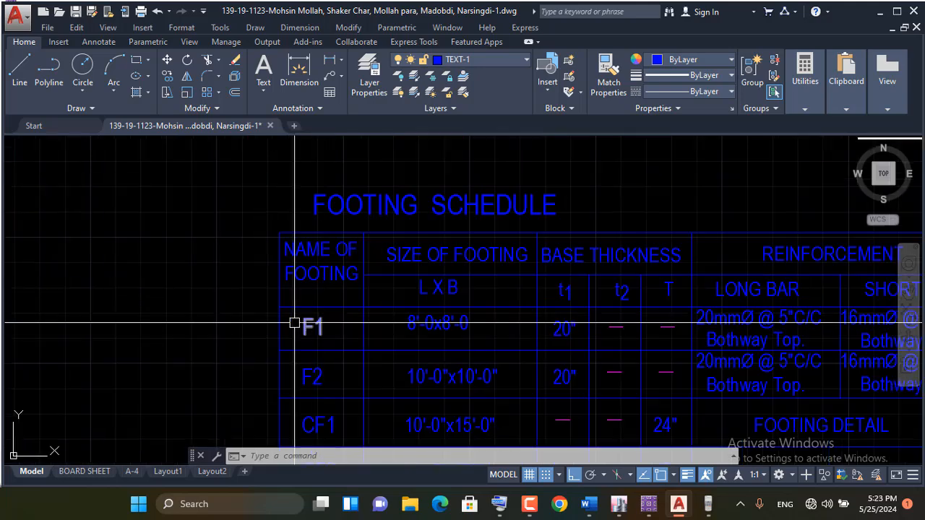
{"action": "scroll", "coordinate": [333, 344], "scroll_direction": "down", "scroll_amount": 2}
{"action": "scroll", "coordinate": [333, 344], "scroll_direction": "down", "scroll_amount": 2}
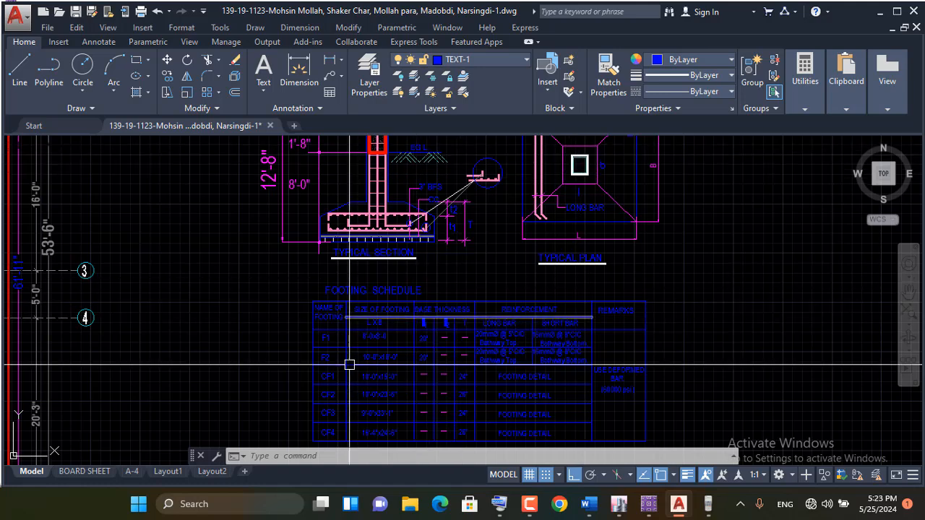
{"action": "scroll", "coordinate": [358, 346], "scroll_direction": "up", "scroll_amount": 4}
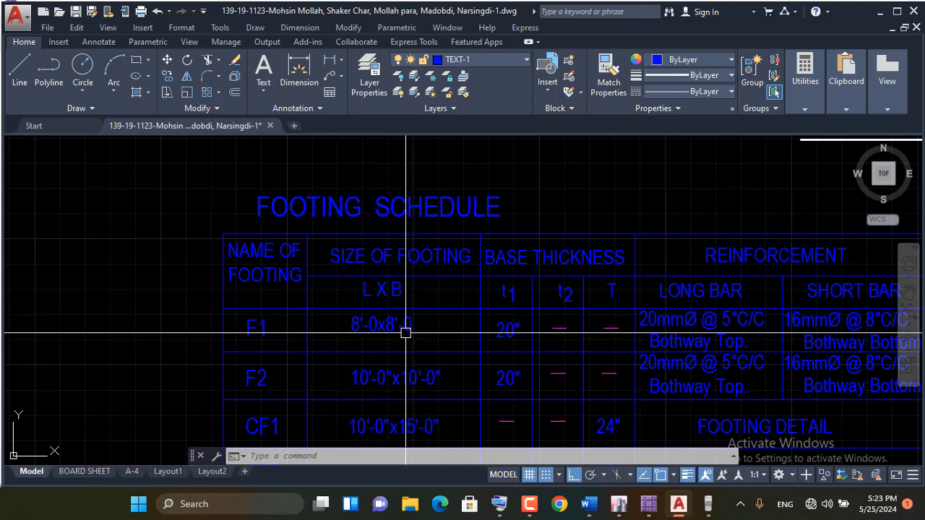
{"action": "scroll", "coordinate": [412, 327], "scroll_direction": "up", "scroll_amount": 2}
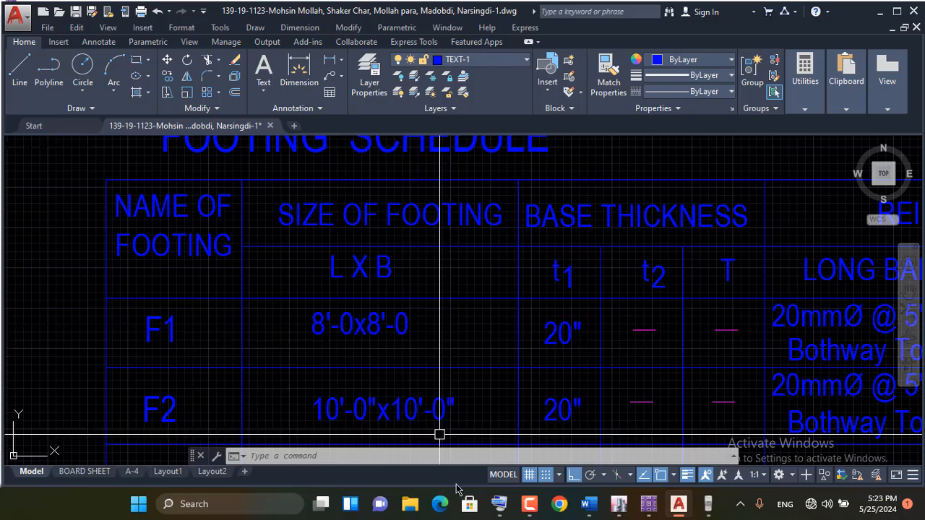
Switch to SAFE, unlock the analysed model and add a parallel dimension line above the footing's upper edge, from corner to corner
{"action": "left_click", "coordinate": [649, 504]}
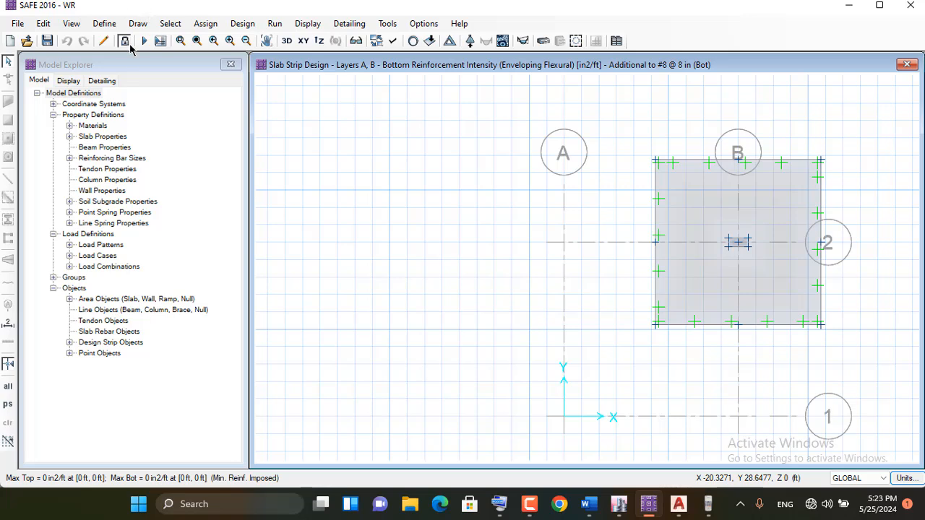
{"action": "left_click", "coordinate": [498, 297]}
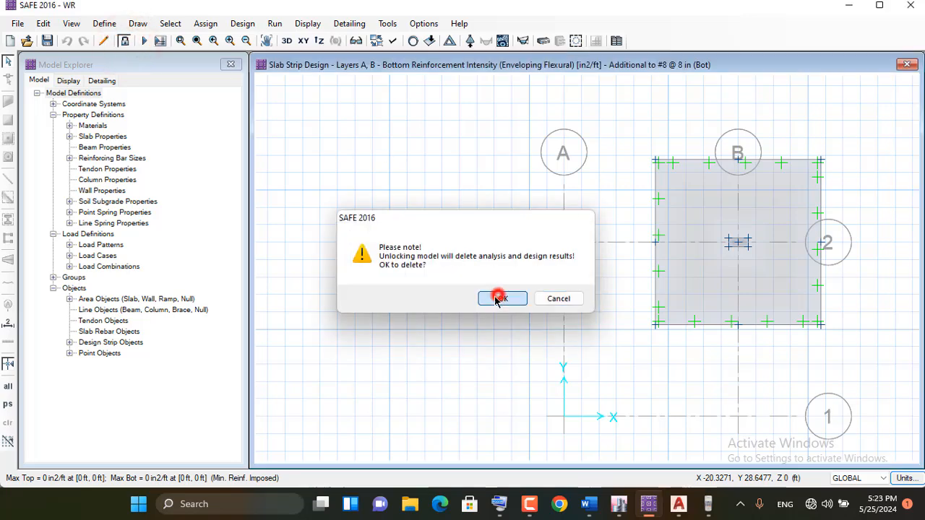
{"action": "left_click", "coordinate": [8, 327]}
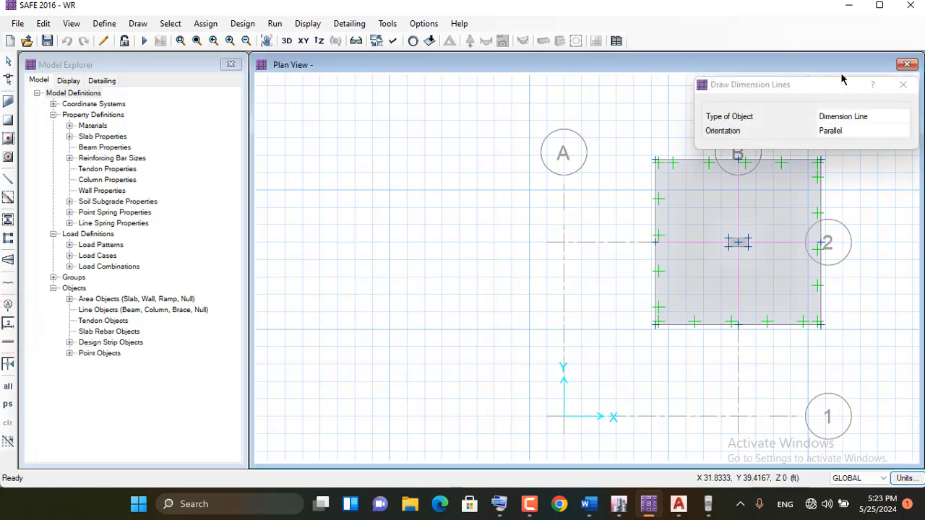
{"action": "left_click_drag", "start_coordinate": [841, 79], "coordinate": [466, 110]}
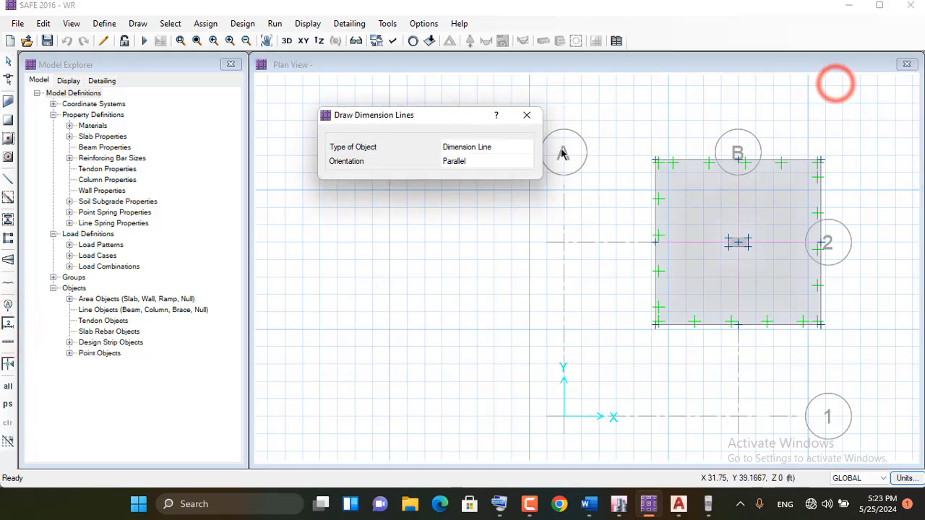
{"action": "left_click", "coordinate": [655, 160]}
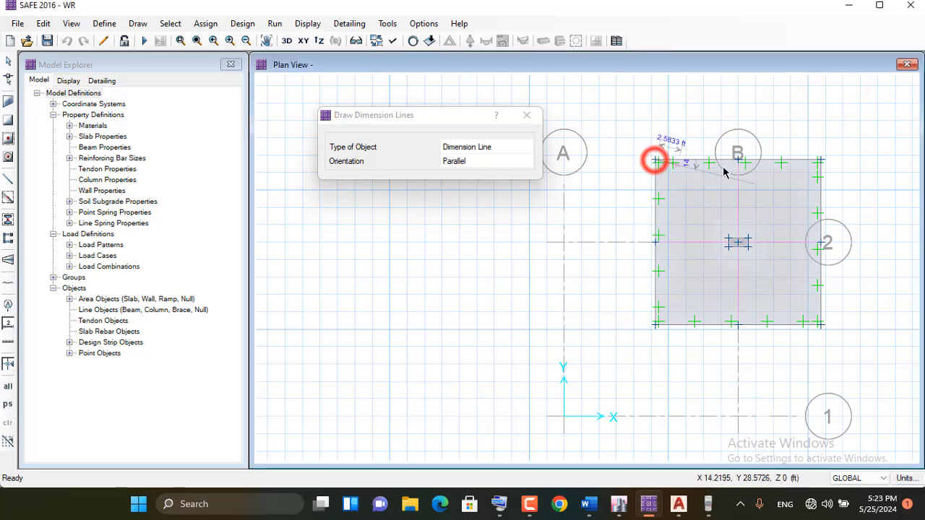
{"action": "left_click", "coordinate": [820, 160]}
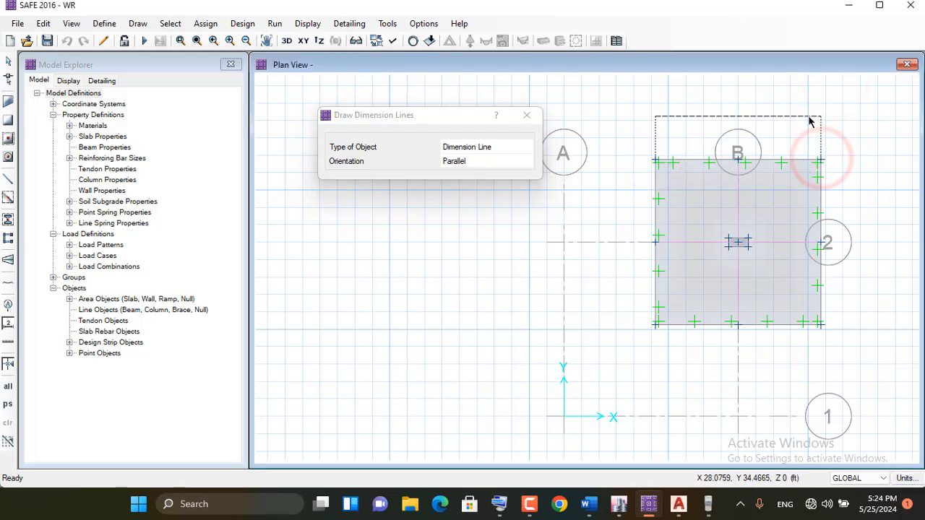
{"action": "left_click", "coordinate": [809, 116]}
{"action": "scroll", "coordinate": [740, 96], "scroll_direction": "up", "scroll_amount": 1}
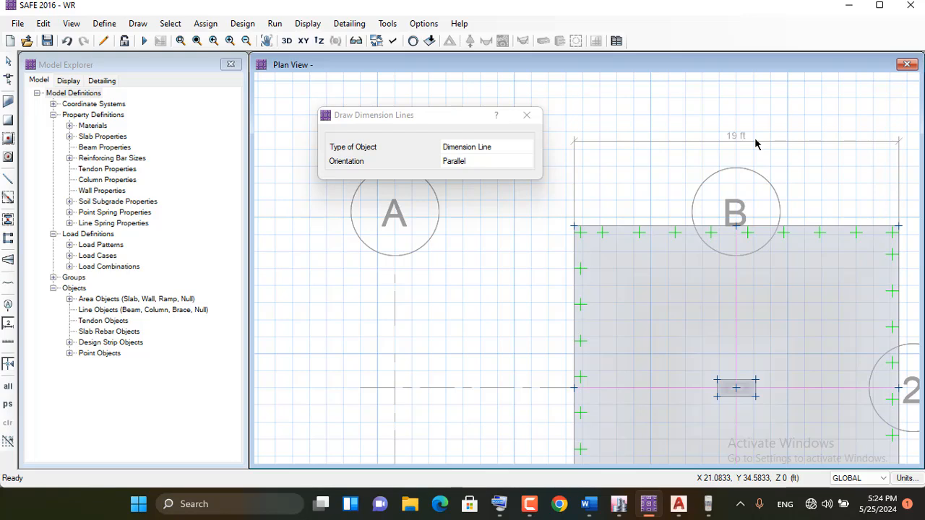
Switch to AutoCAD and examine how the base thicknesses t1, t2 and T are defined in the footing schedule and typical section
{"action": "left_click", "coordinate": [677, 510]}
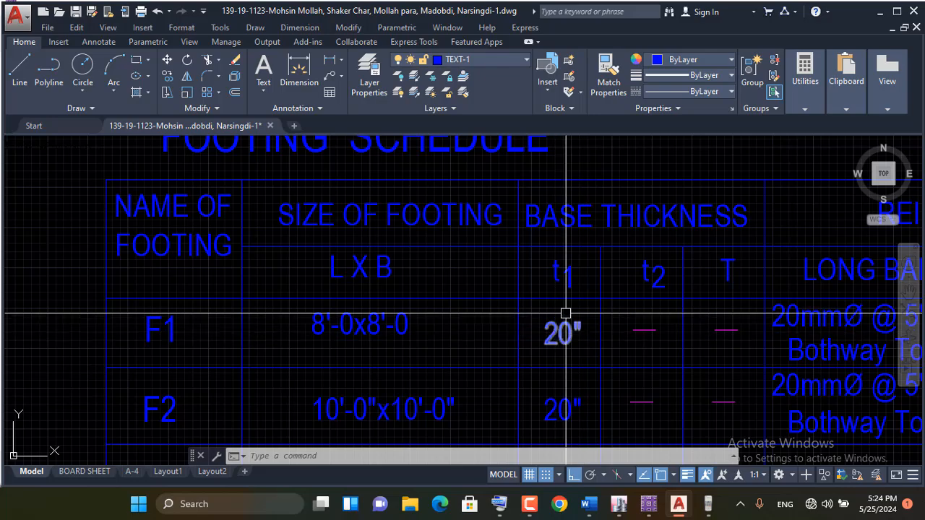
{"action": "scroll", "coordinate": [543, 367], "scroll_direction": "down", "scroll_amount": 4}
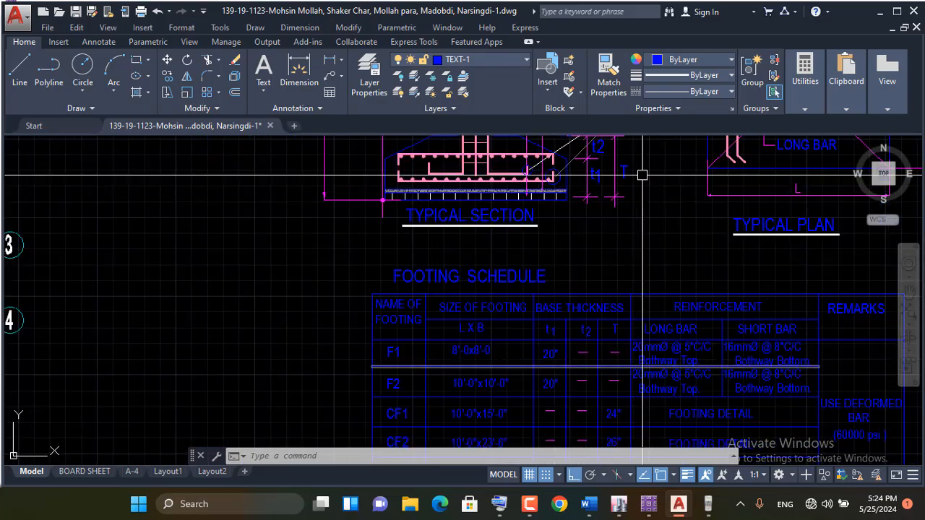
{"action": "scroll", "coordinate": [532, 220], "scroll_direction": "up", "scroll_amount": 5}
{"action": "scroll", "coordinate": [534, 221], "scroll_direction": "down", "scroll_amount": 4}
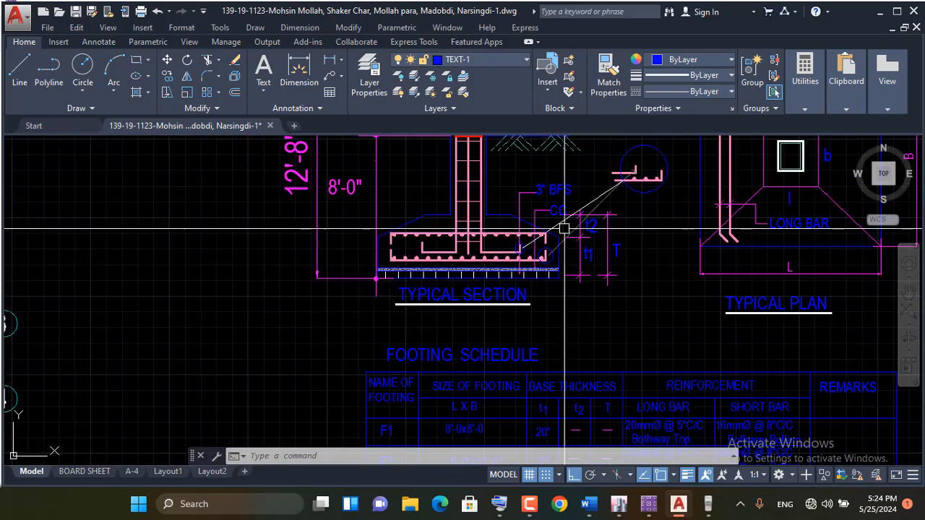
{"action": "scroll", "coordinate": [558, 238], "scroll_direction": "up", "scroll_amount": 5}
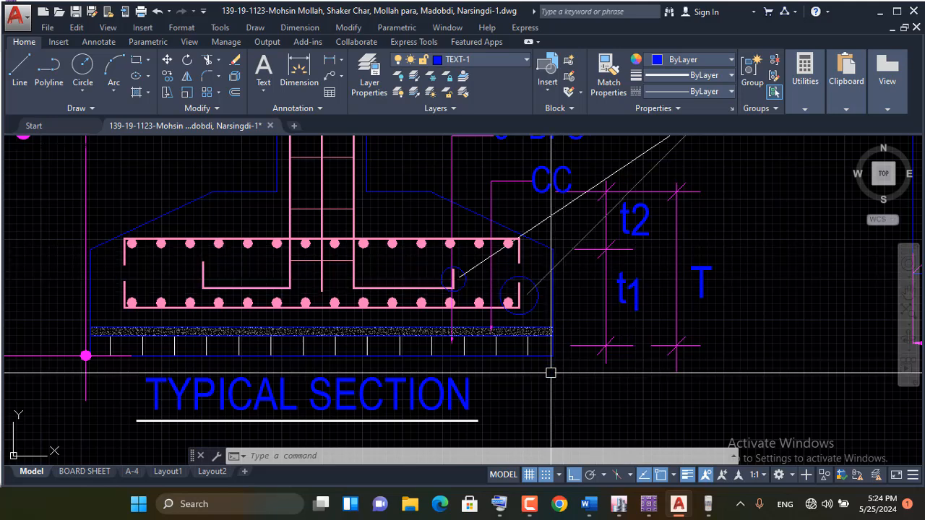
{"action": "scroll", "coordinate": [549, 272], "scroll_direction": "up", "scroll_amount": 2}
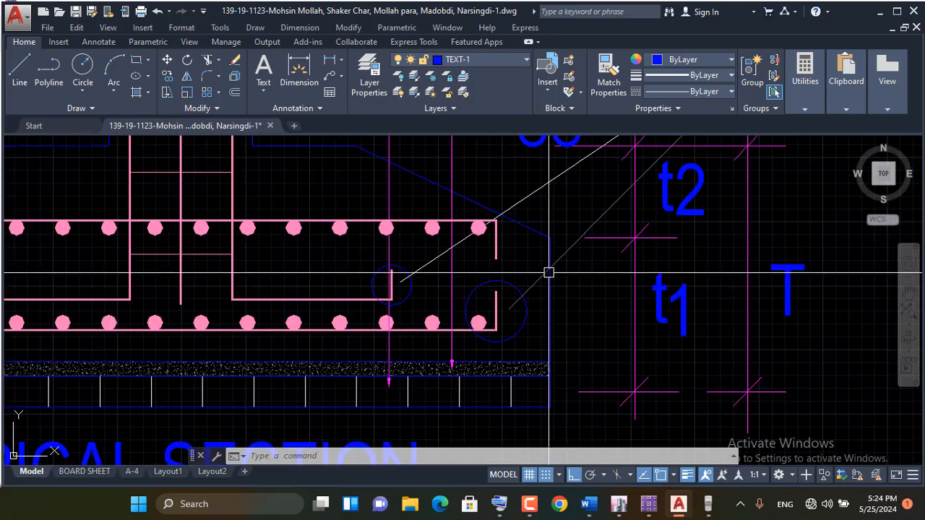
{"action": "scroll", "coordinate": [555, 261], "scroll_direction": "down", "scroll_amount": 3}
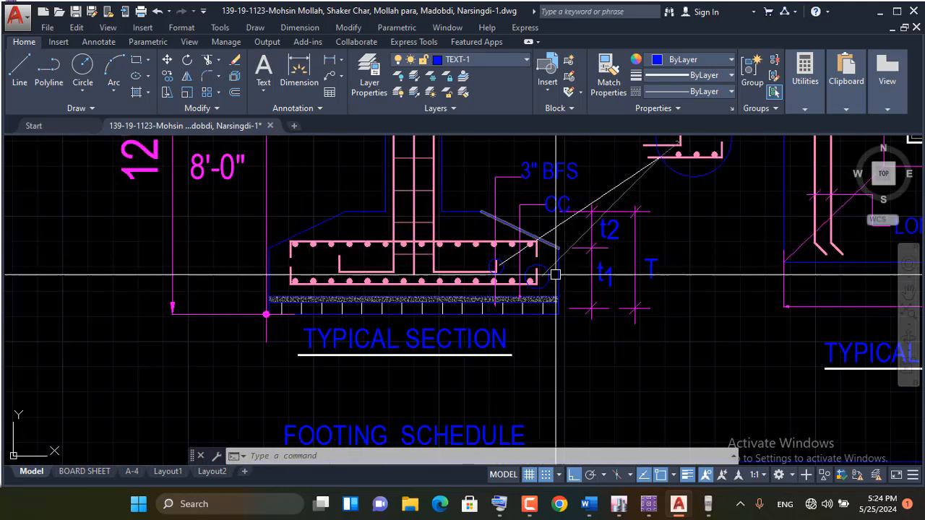
{"action": "scroll", "coordinate": [554, 274], "scroll_direction": "up", "scroll_amount": 3}
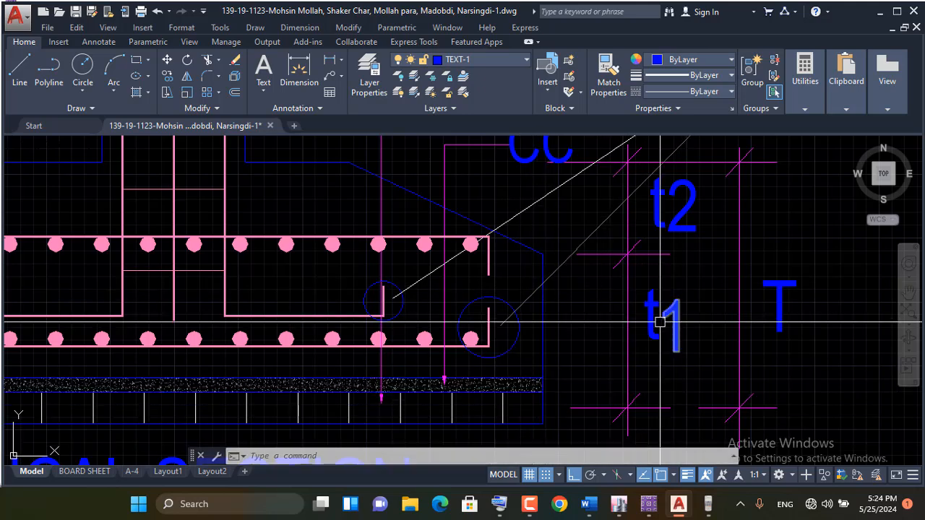
{"action": "scroll", "coordinate": [424, 270], "scroll_direction": "down", "scroll_amount": 7}
{"action": "scroll", "coordinate": [615, 295], "scroll_direction": "down", "scroll_amount": 4}
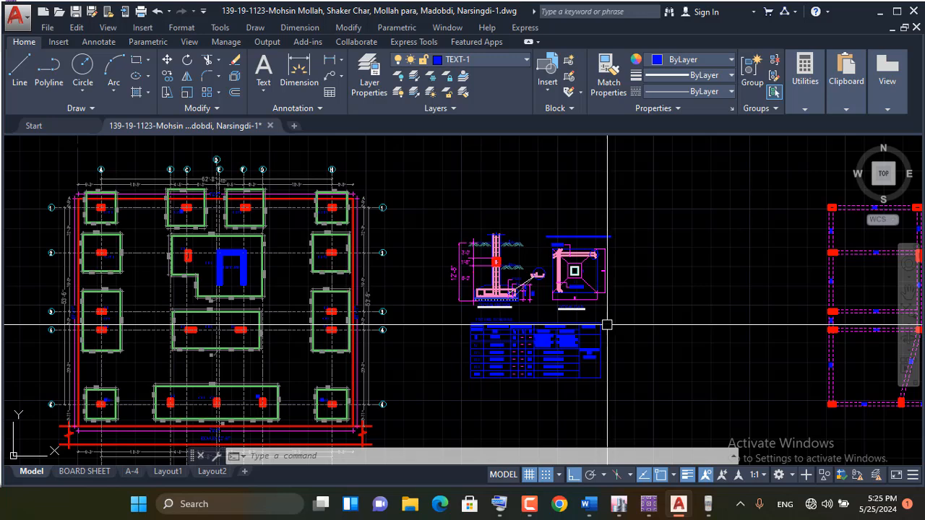
{"action": "mouse_move", "coordinate": [584, 374]}
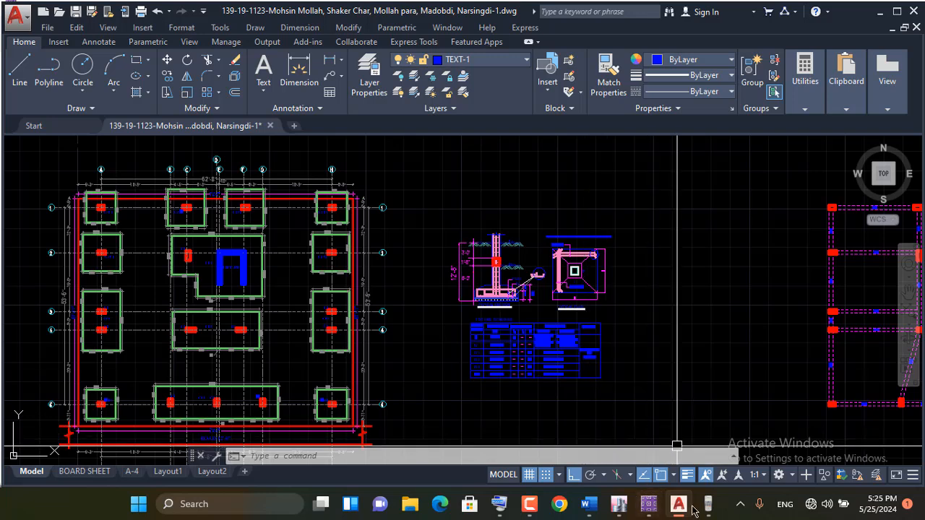
{"action": "left_click", "coordinate": [529, 506]}
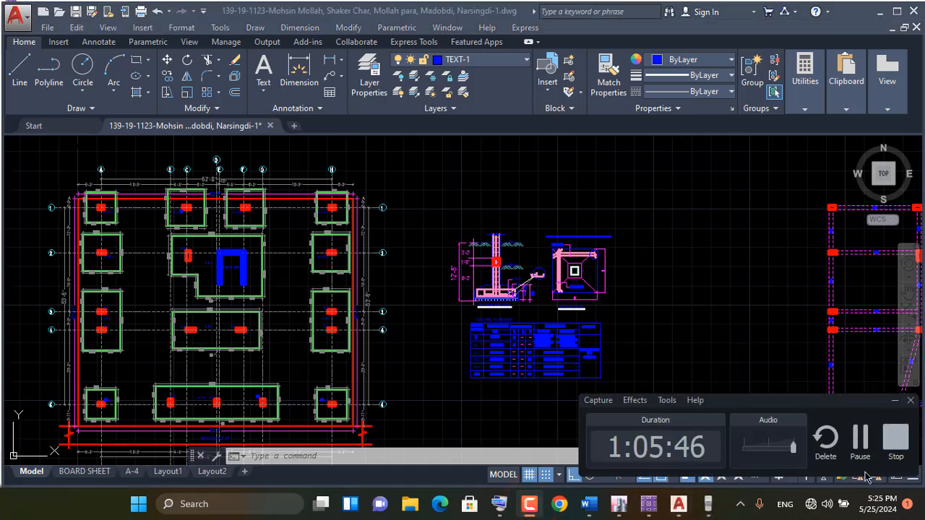
{"action": "left_click", "coordinate": [895, 448]}
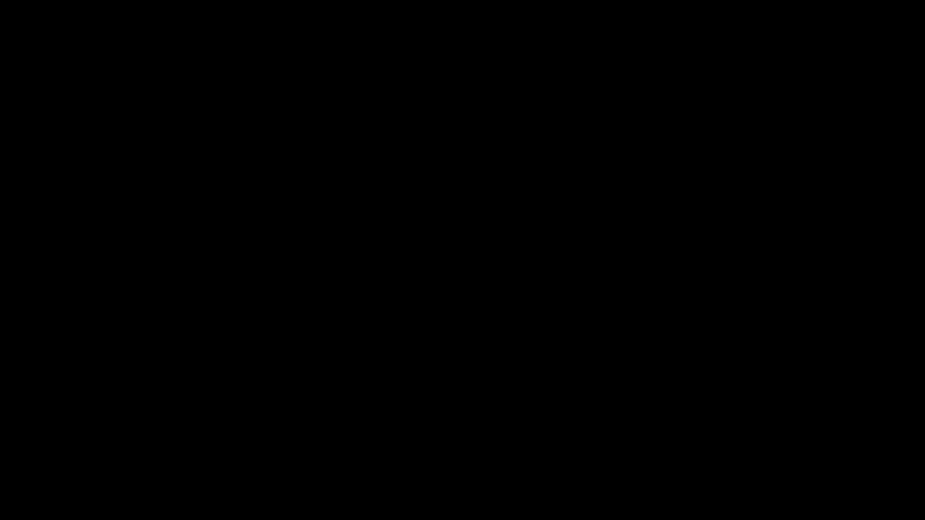